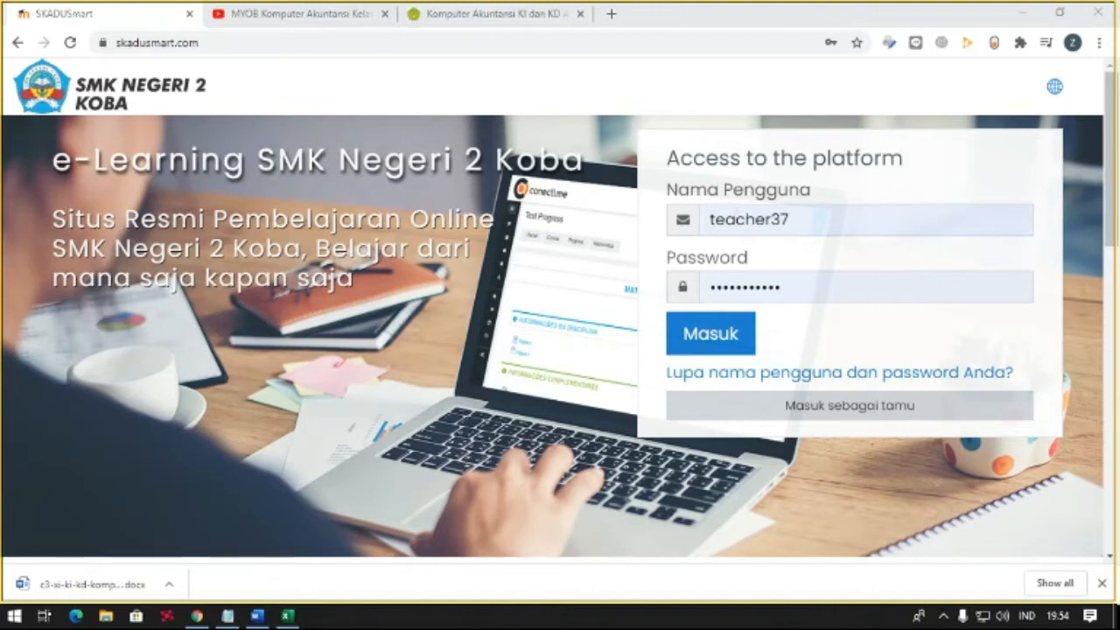
- Log in to the e-learning platform with the prefilled teacher credentials and look over the dashboard's recent courses
click(729, 339)
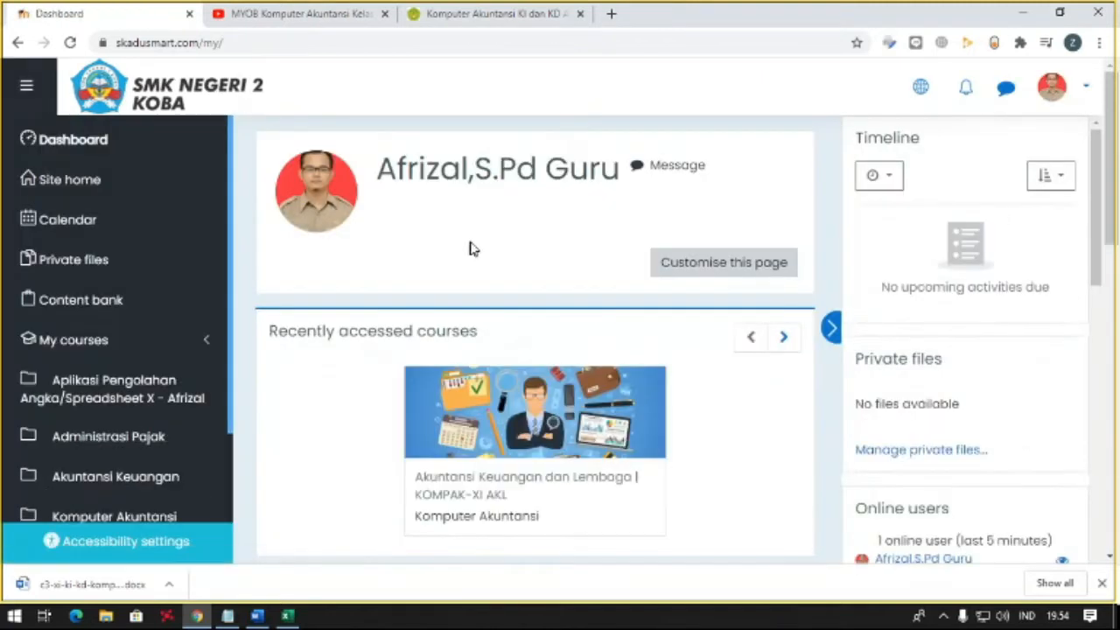
scroll(492, 240, down, 1)
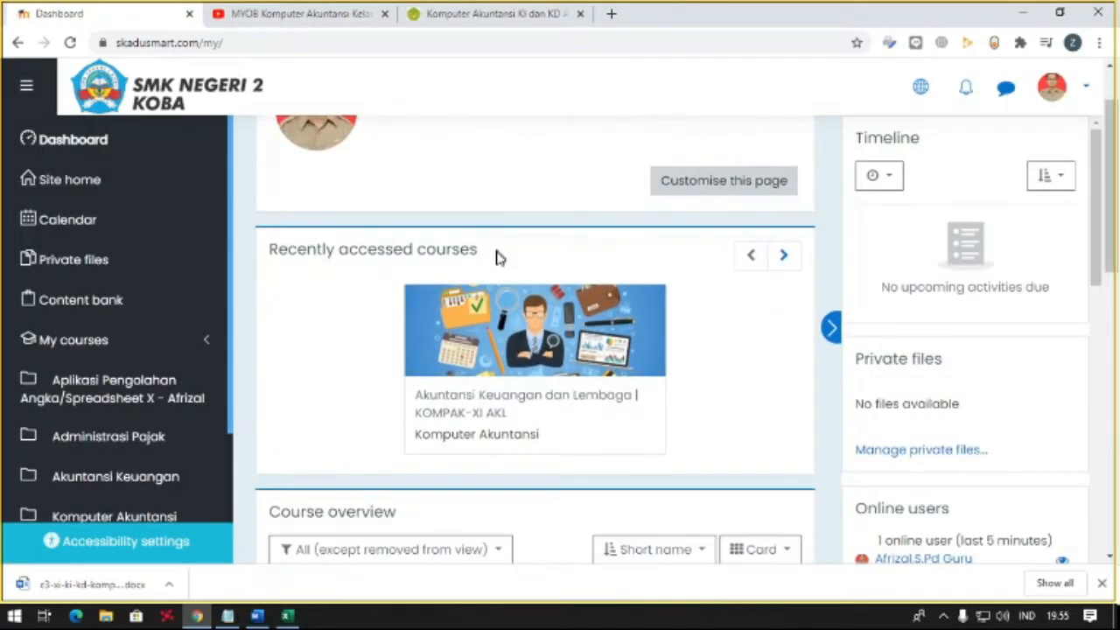
scroll(492, 241, down, 1)
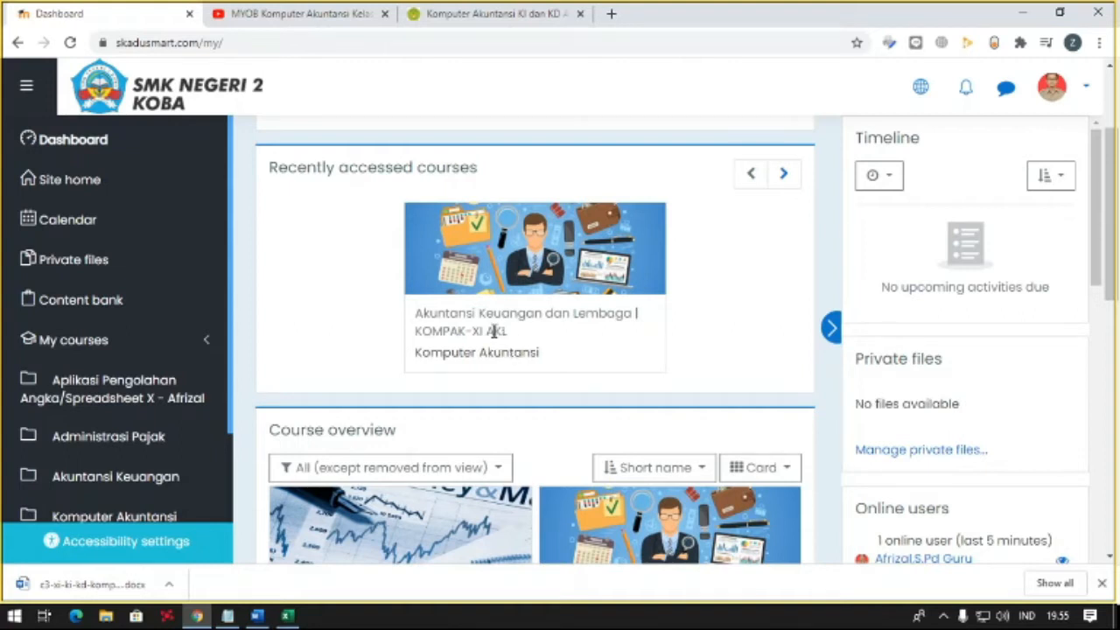
scroll(565, 327, up, 1)
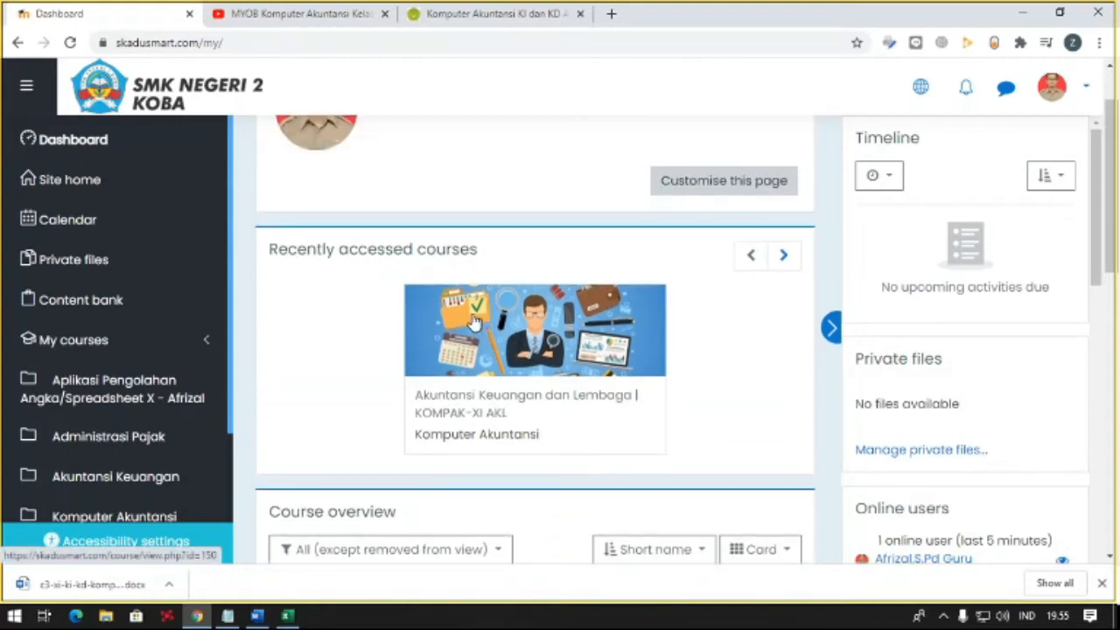
- Go to the teacher's own profile and open the KOMPAK-XI AKL Komputer Akuntansi course from its course list
click(1059, 91)
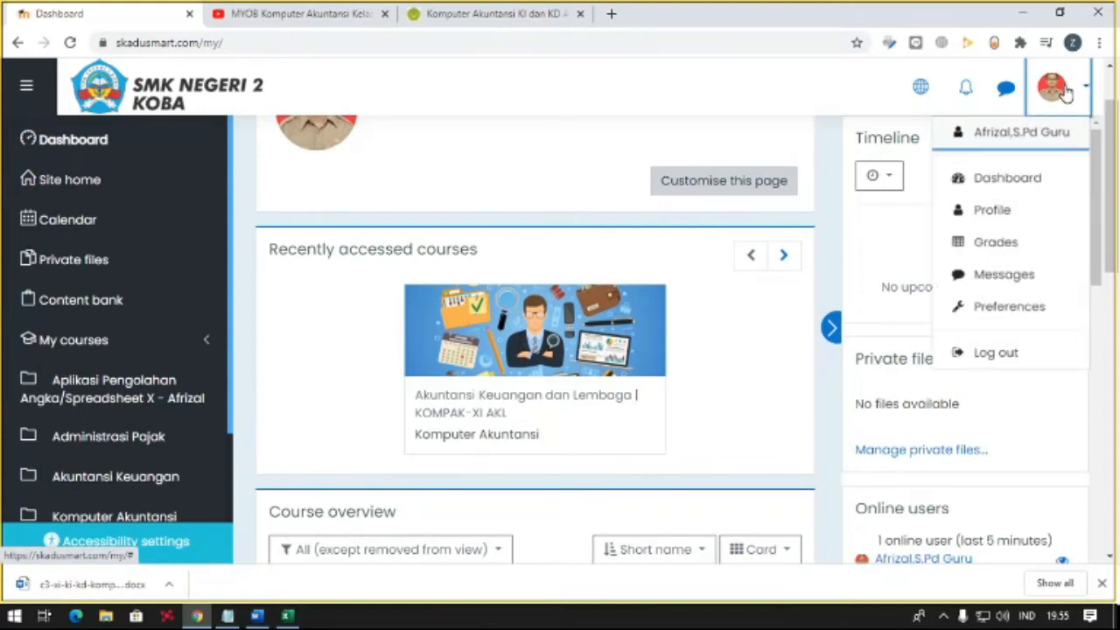
click(1010, 136)
scroll(747, 210, down, 1)
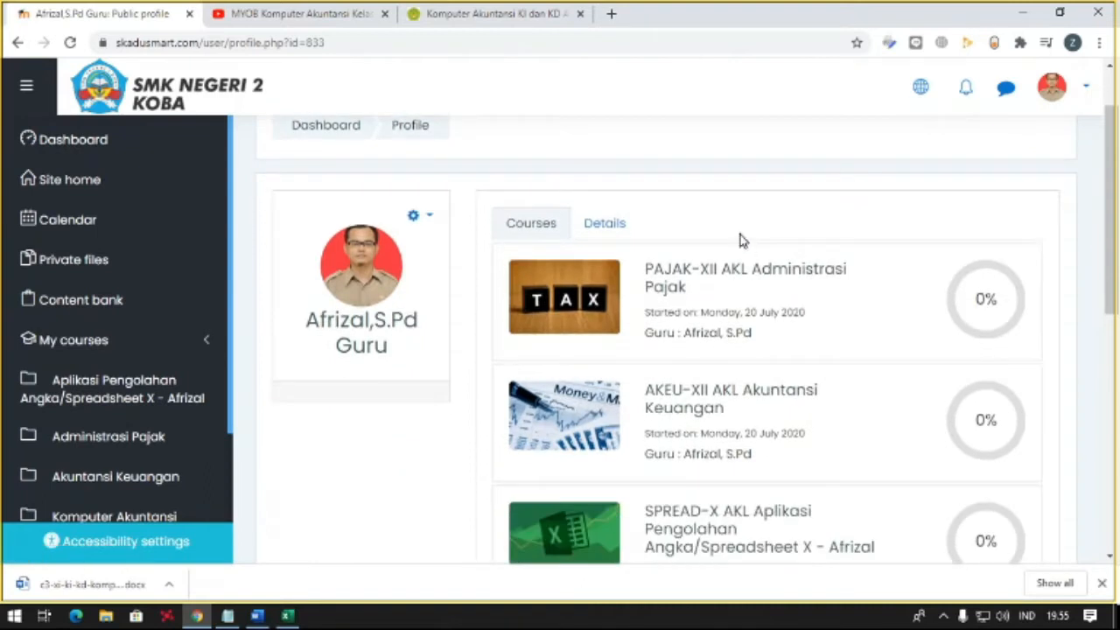
scroll(735, 242, down, 2)
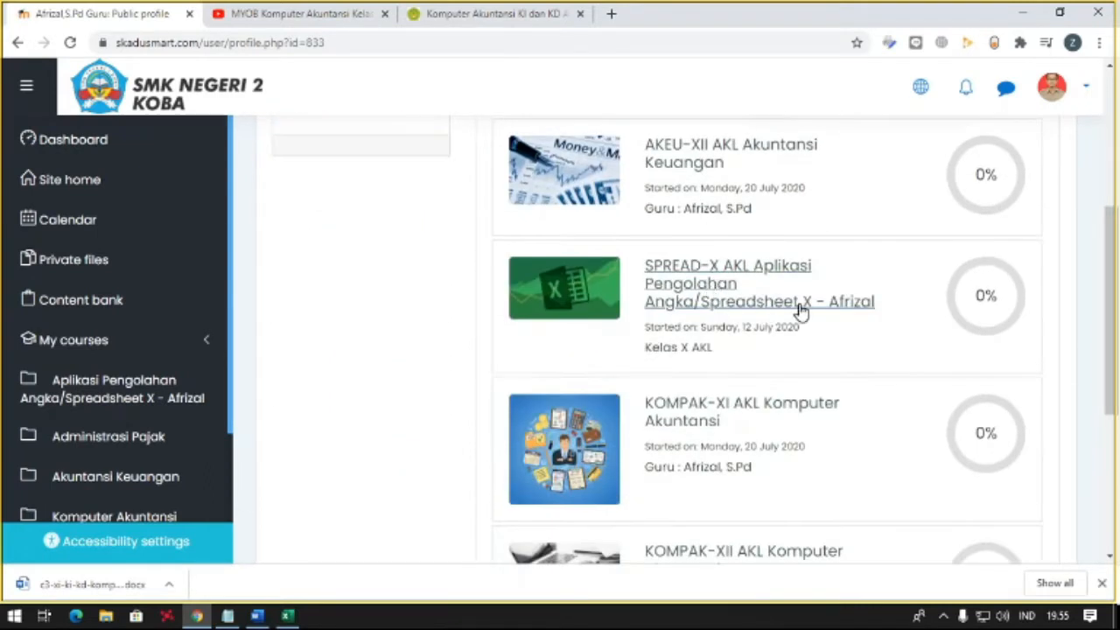
scroll(768, 290, down, 1)
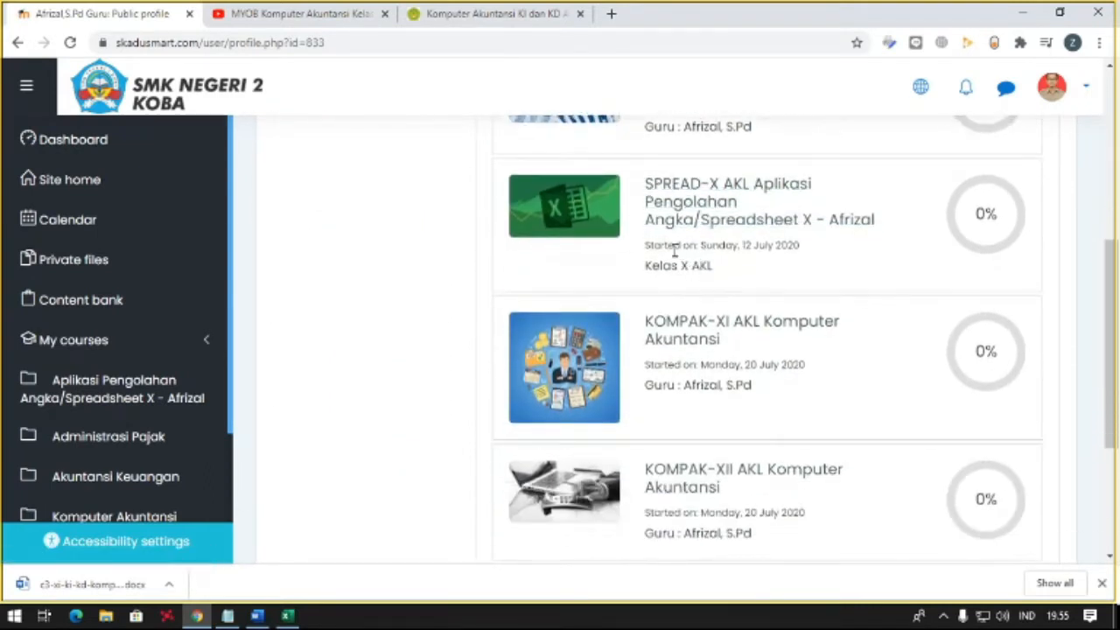
scroll(674, 252, down, 1)
click(713, 262)
scroll(420, 268, down, 4)
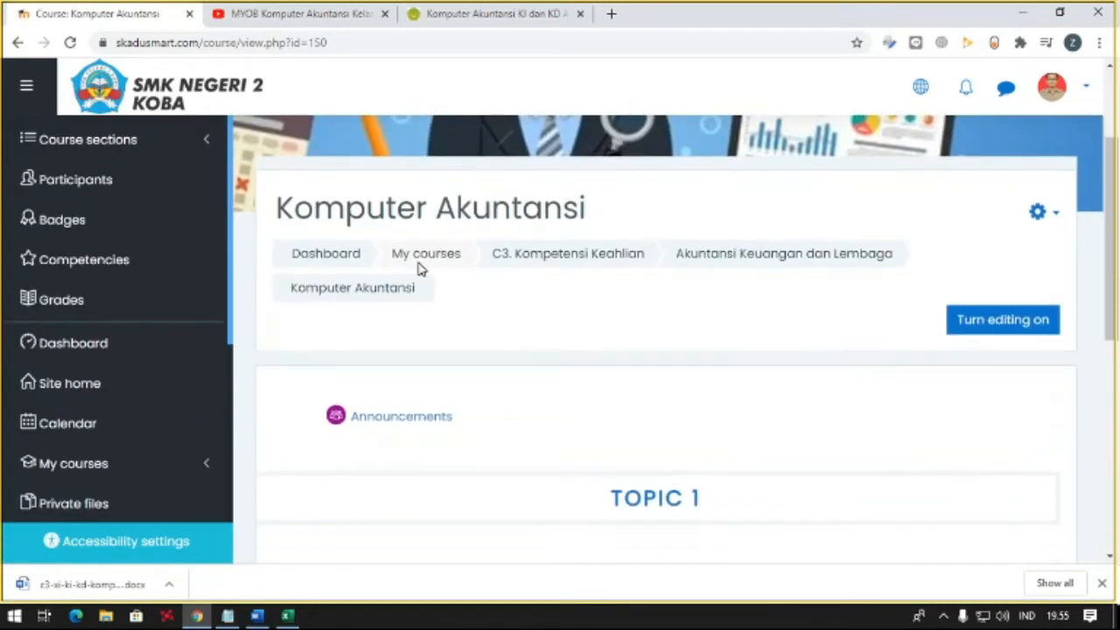
- Switch the site language to Indonesian and turn on editing mode for the Komputer Akuntansi course
scroll(685, 240, up, 4)
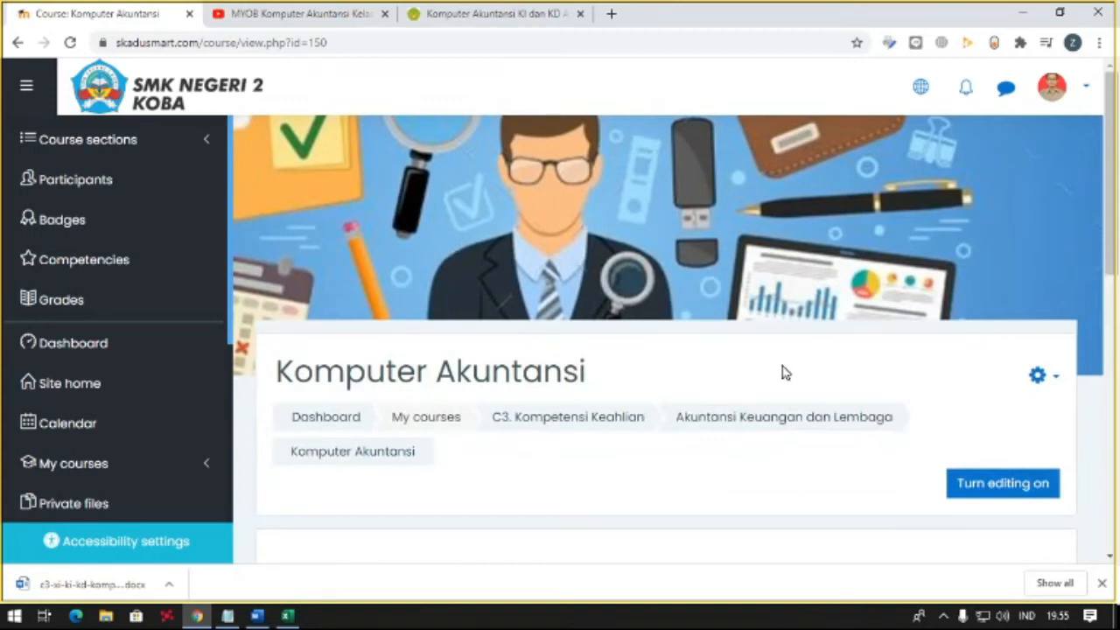
scroll(812, 345, down, 1)
scroll(812, 345, down, 1)
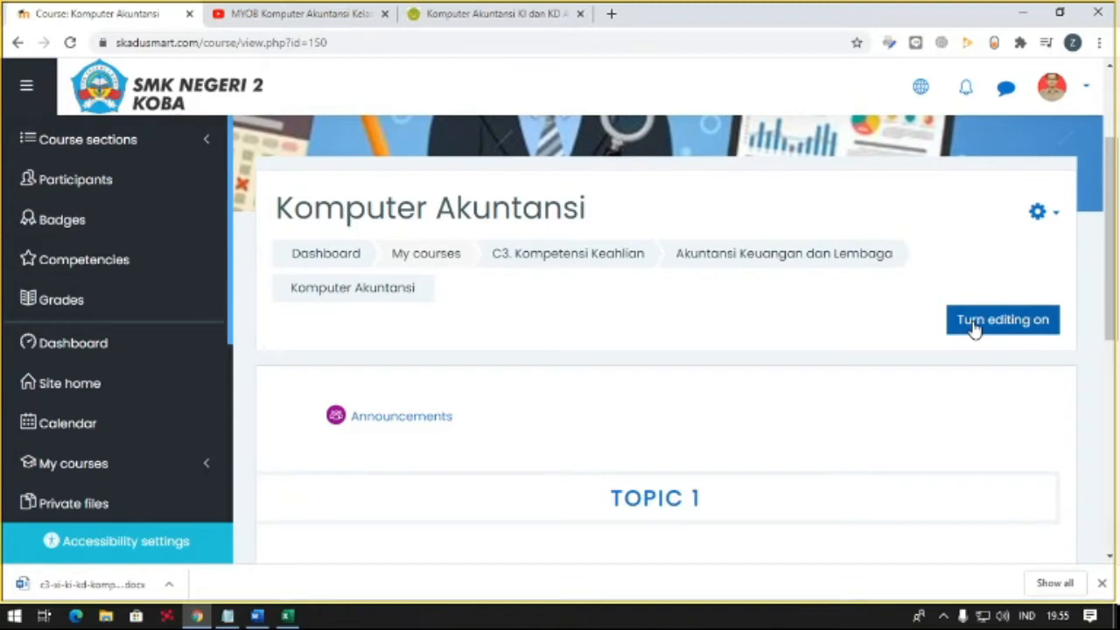
click(920, 86)
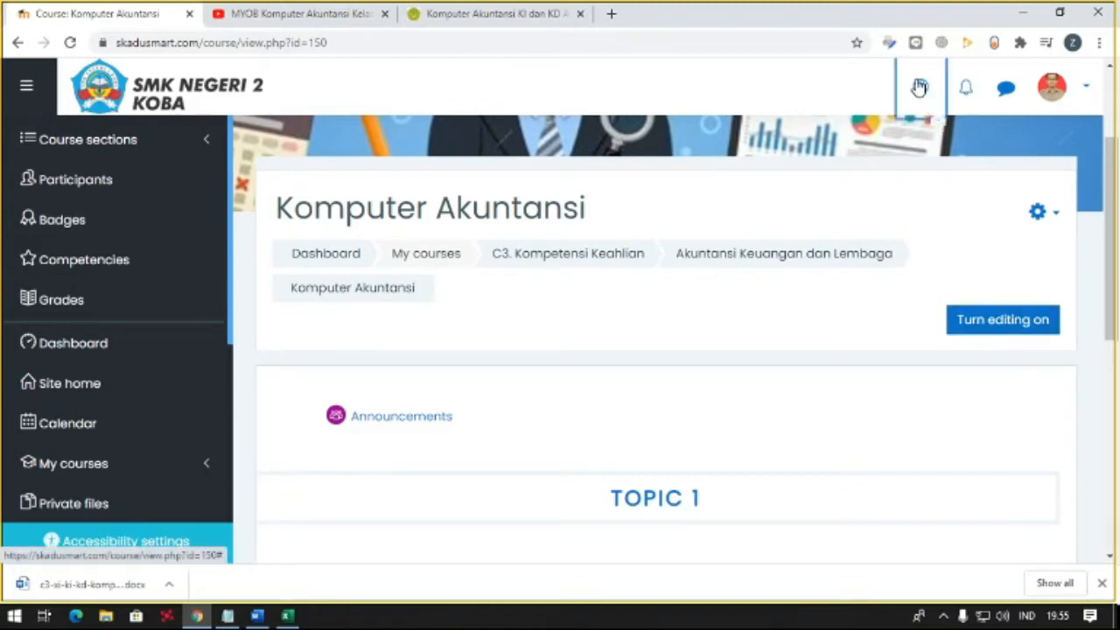
click(879, 167)
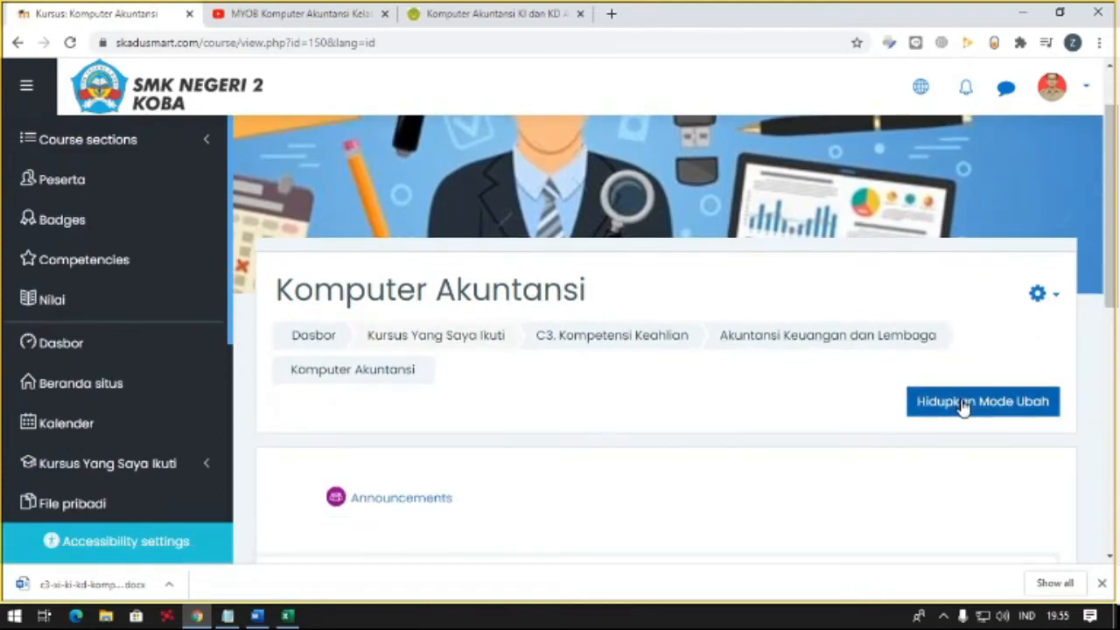
click(962, 403)
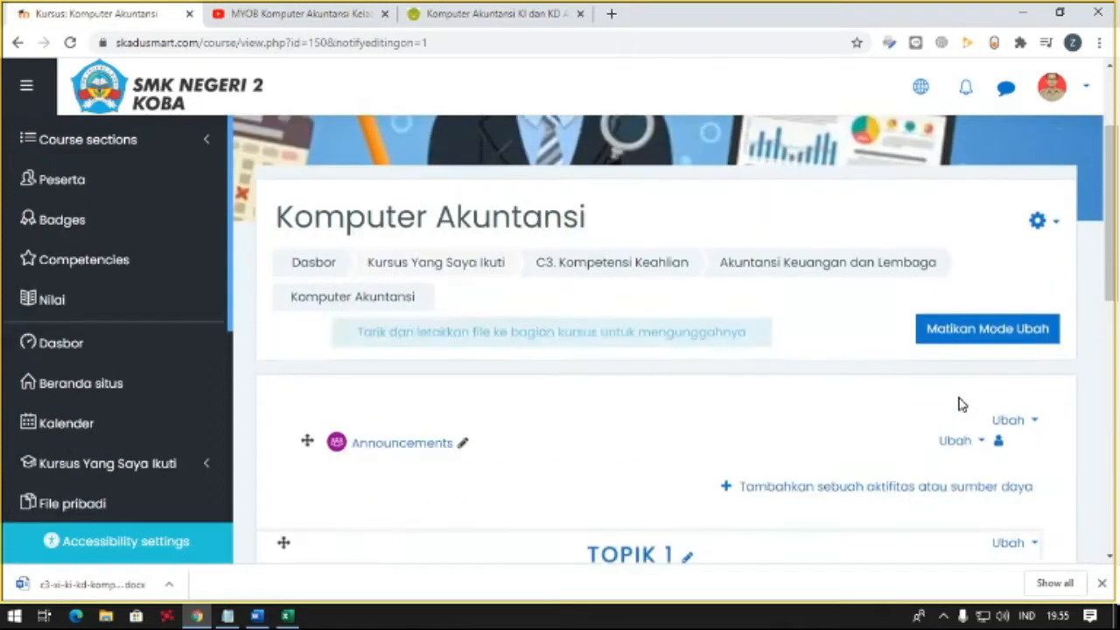
- Rename the Announcements forum in the course's general section to "Deskripsi Mata Pelajaran"
scroll(962, 403, down, 1)
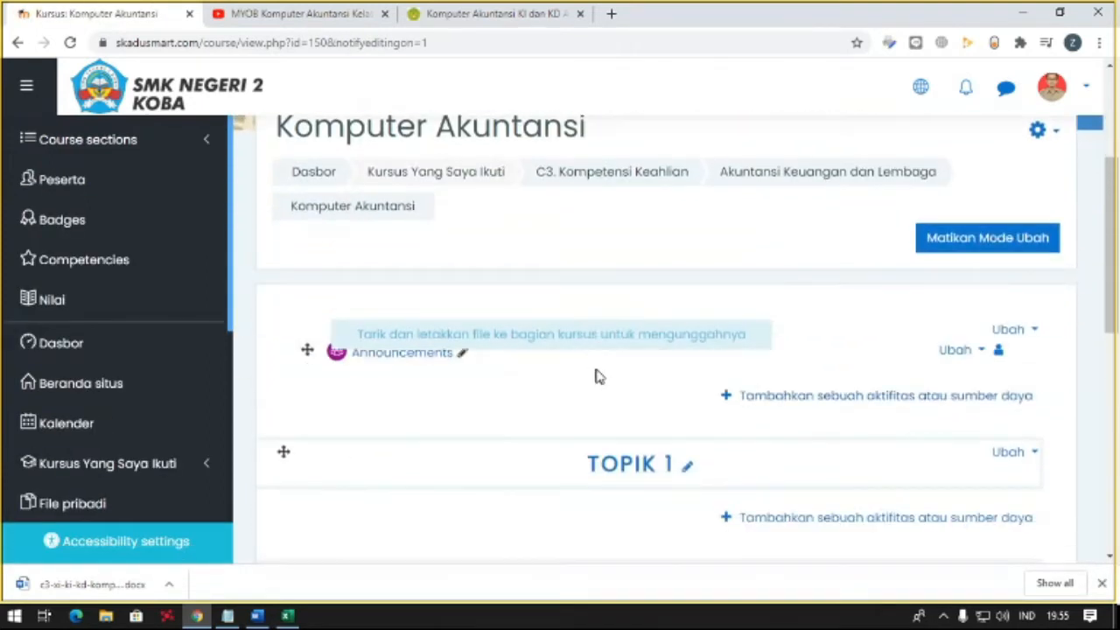
click(460, 355)
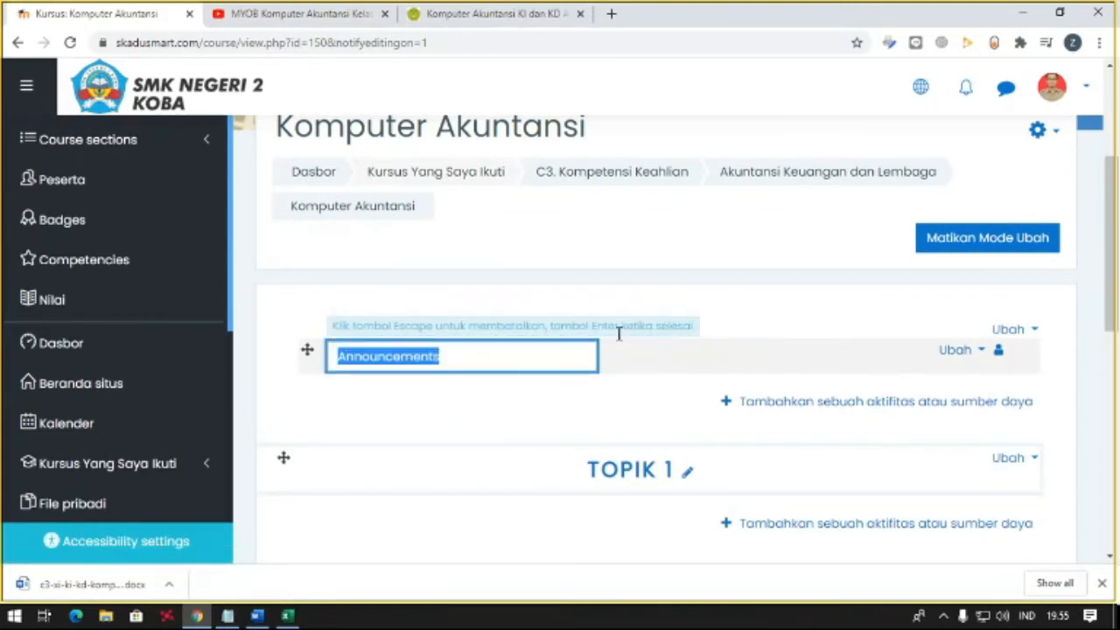
text(Informasu)
key(BackSpace)
key(BackSpace)
key(ctrl+a)
text(D)
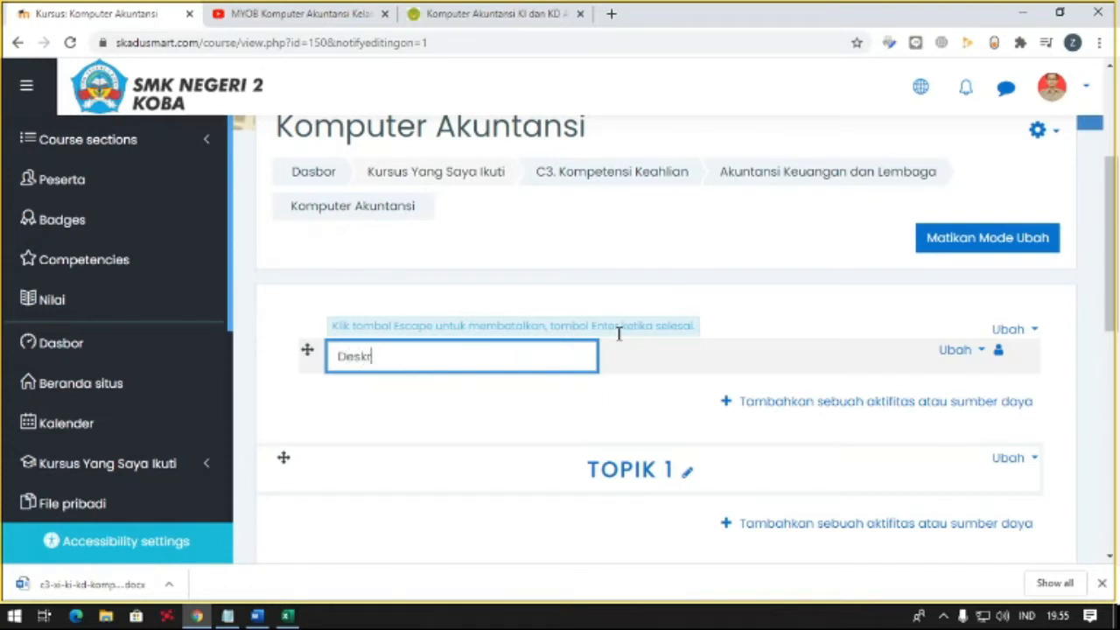
text(eskripsi Mata Pelajaran)
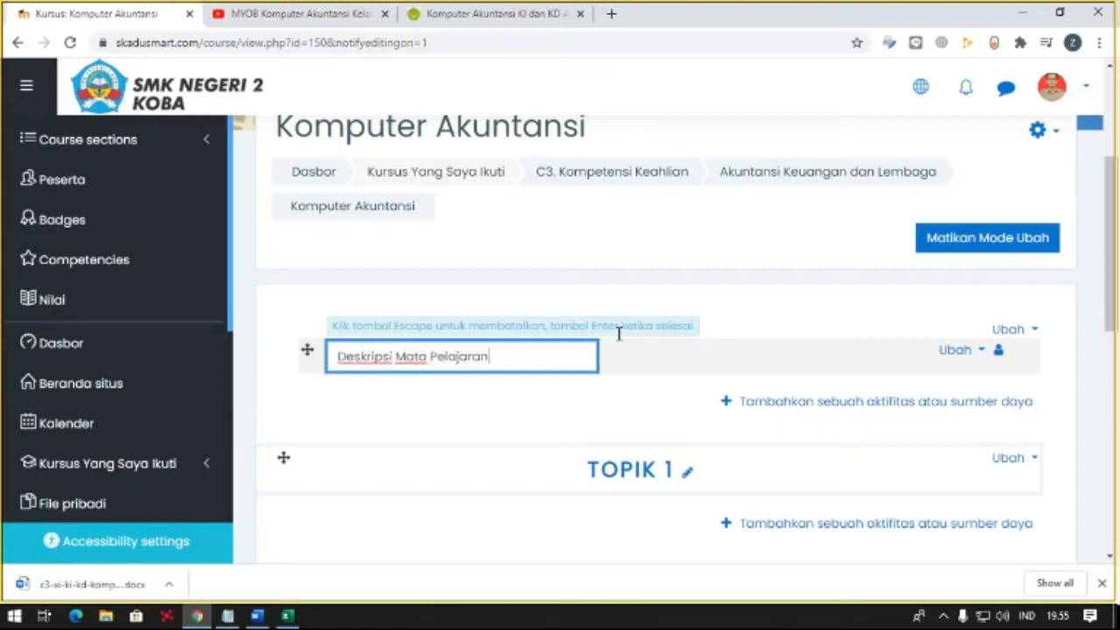
key(Return)
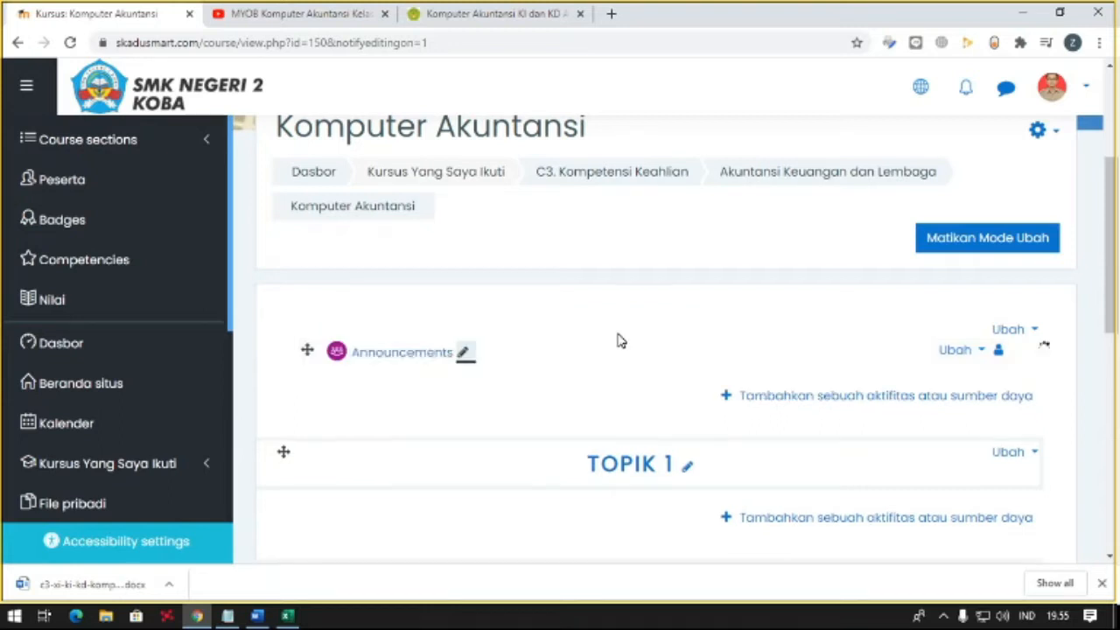
- Open the renamed forum's settings and replace its description with the "Mata pelajaran ini akan menjelaskan..." paragraph copied from the Word document
click(956, 355)
click(926, 380)
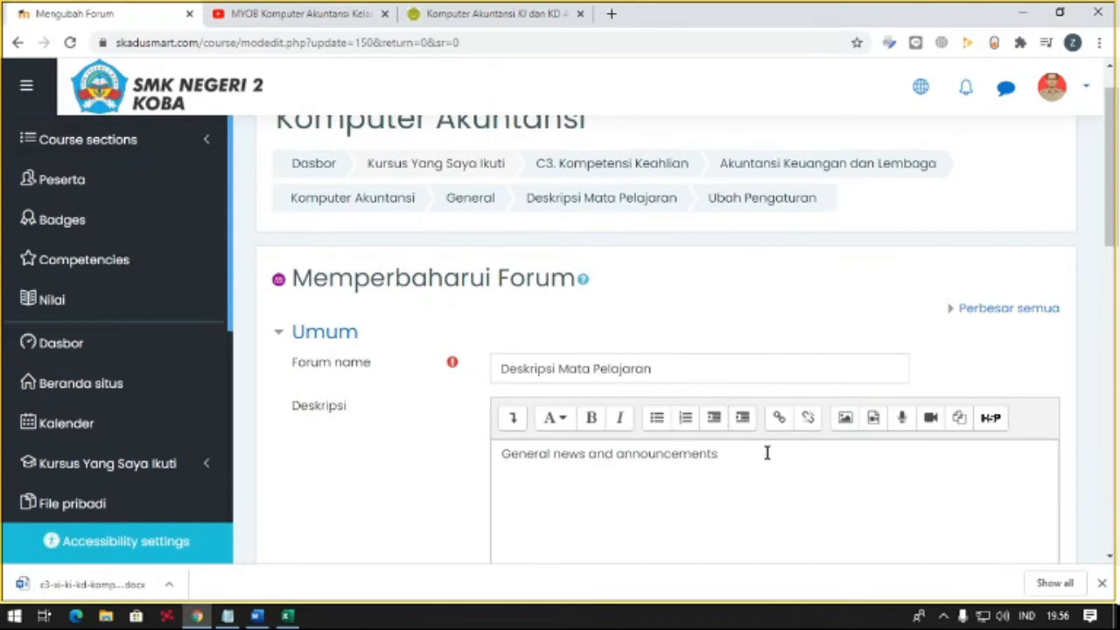
drag(767, 452, 482, 455)
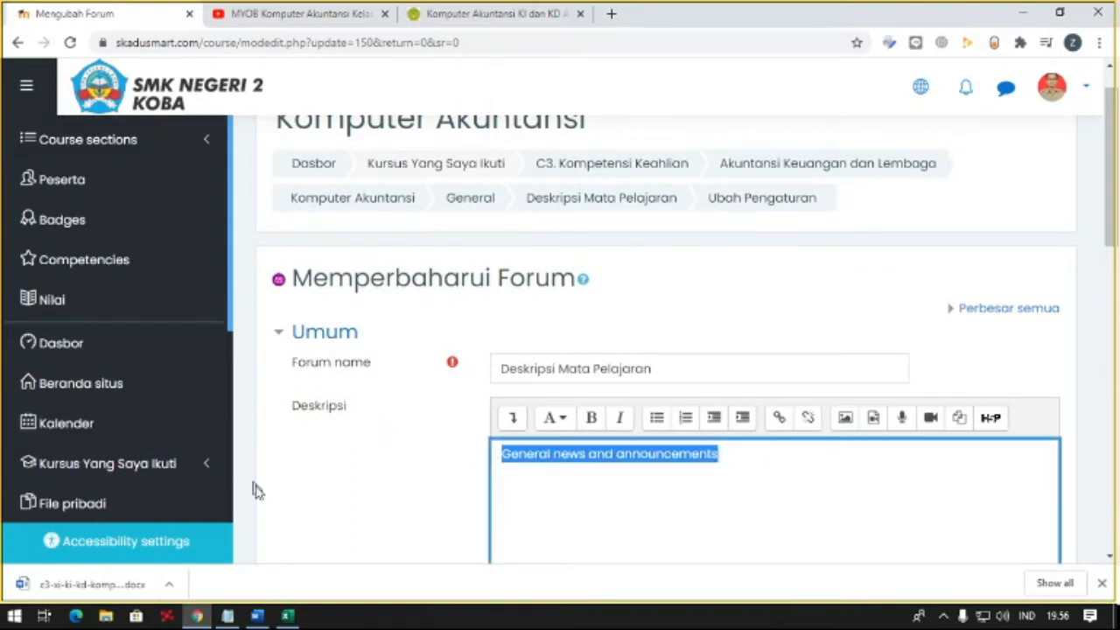
click(257, 615)
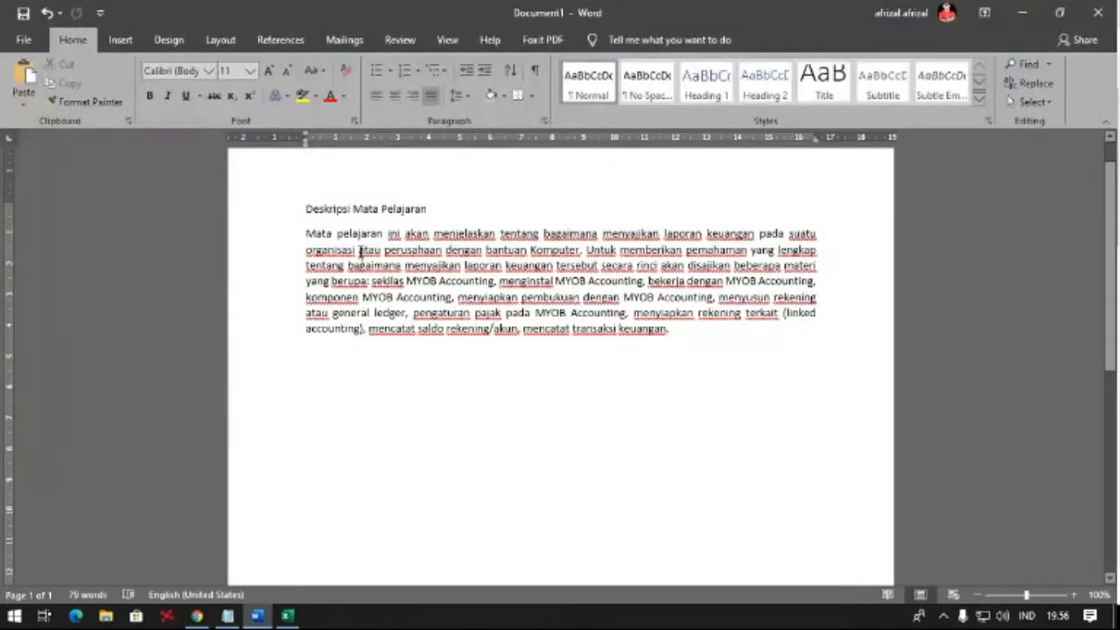
drag(282, 238, 679, 338)
key(ctrl+c)
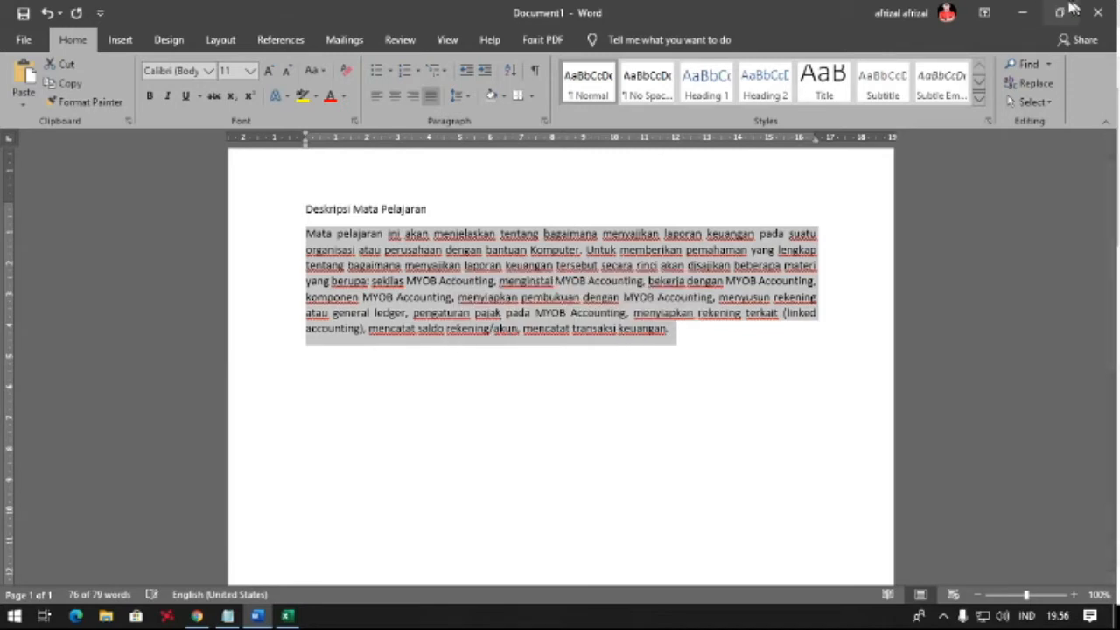
click(1025, 13)
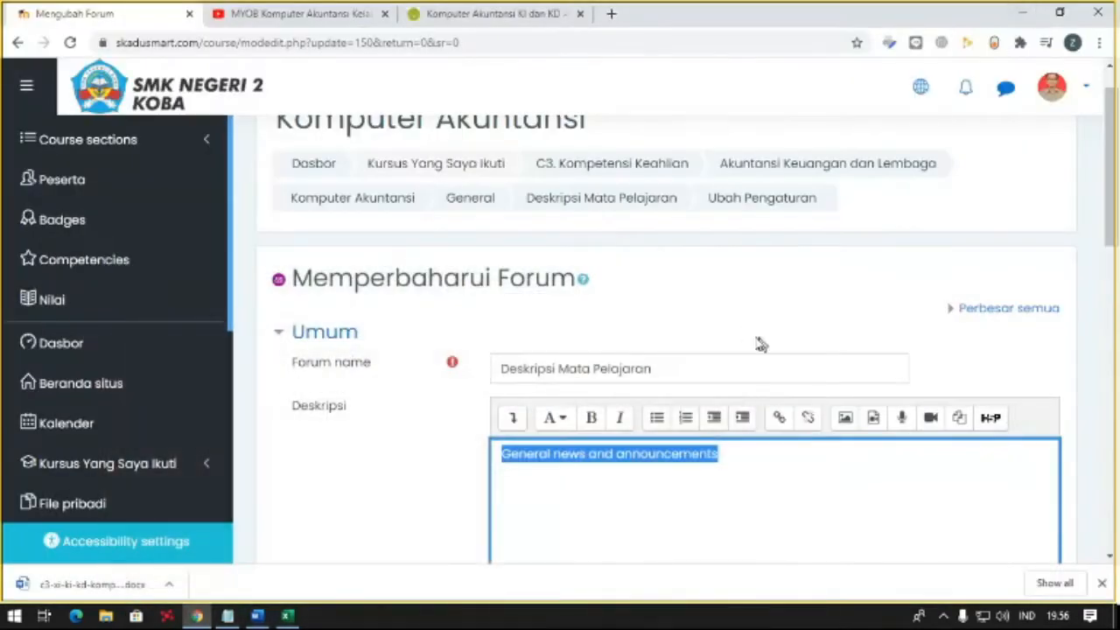
right_click(673, 465)
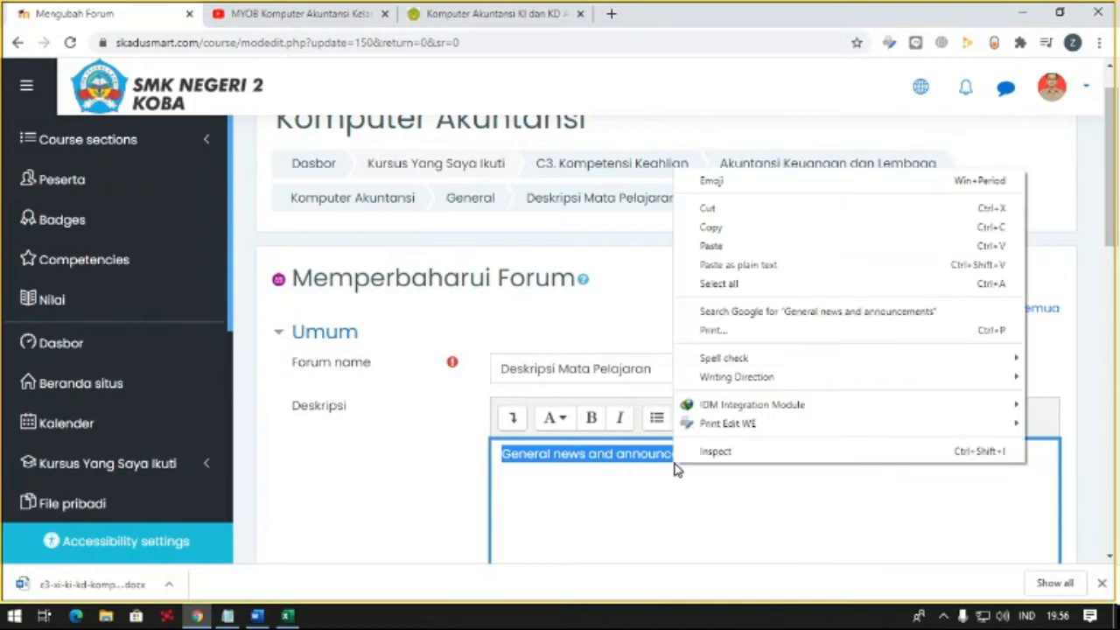
click(729, 250)
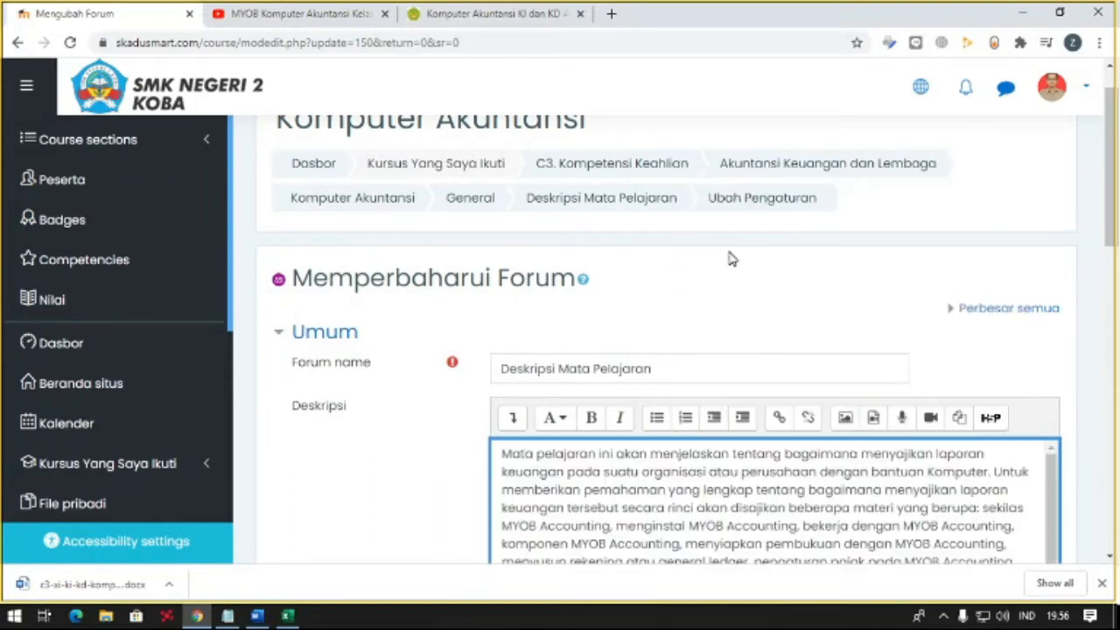
- Enable showing the description on the course page, then save the forum settings and display the forum
scroll(665, 348, down, 3)
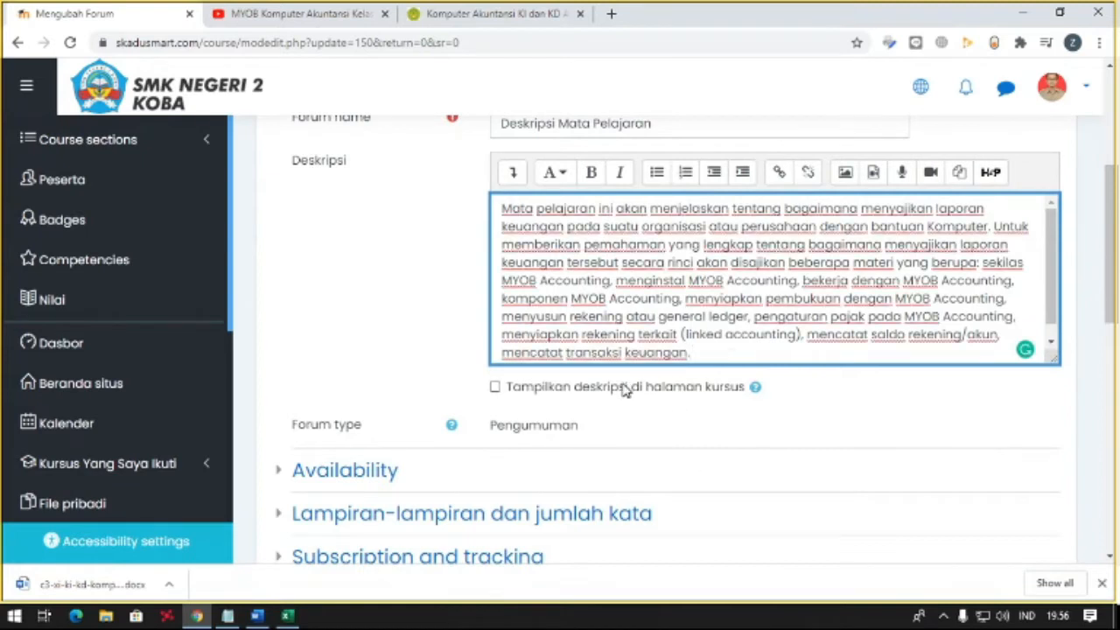
click(494, 389)
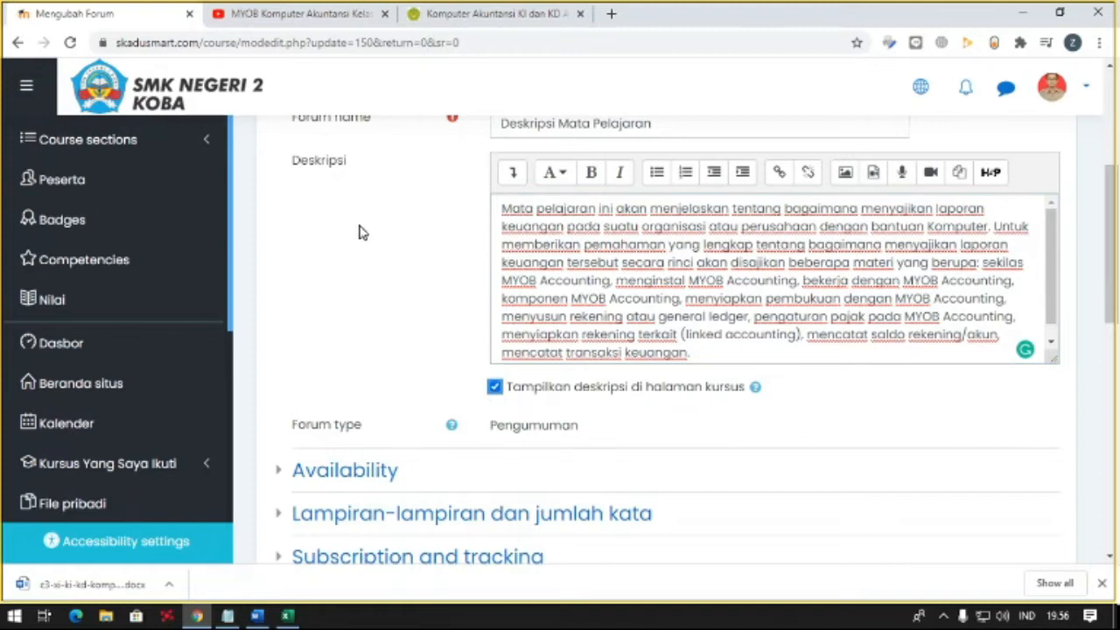
scroll(394, 247, up, 2)
scroll(428, 278, down, 5)
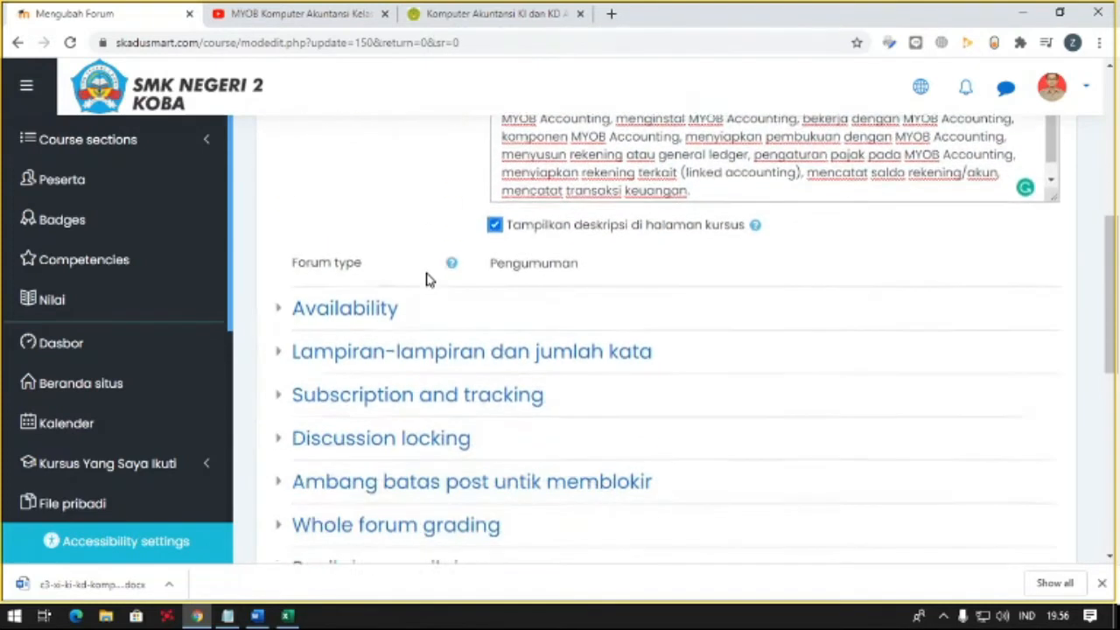
scroll(432, 270, up, 5)
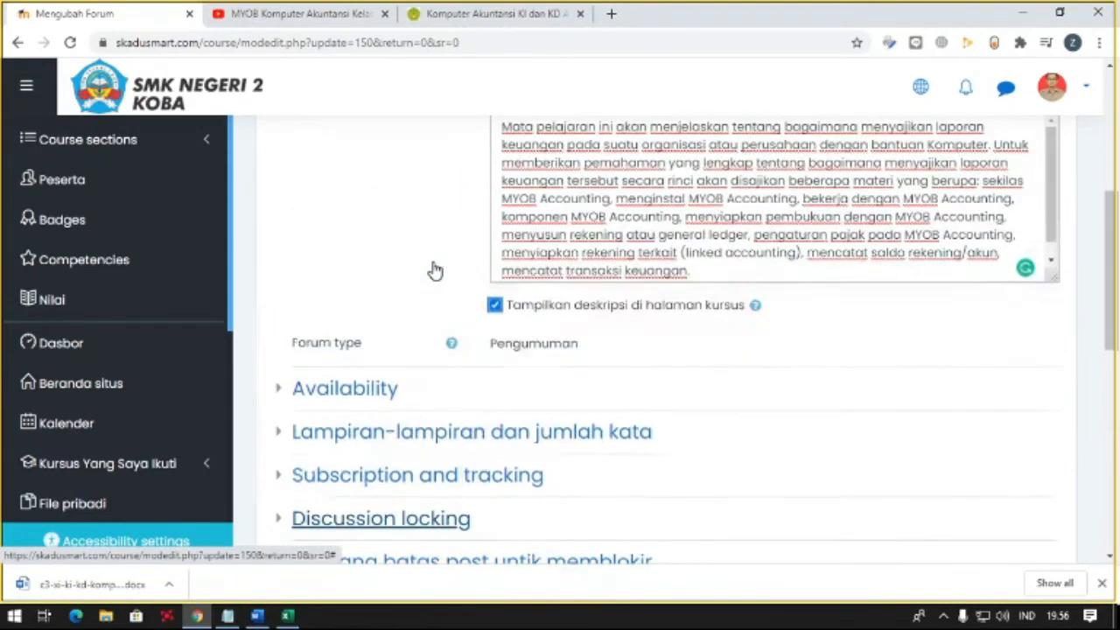
scroll(432, 271, down, 10)
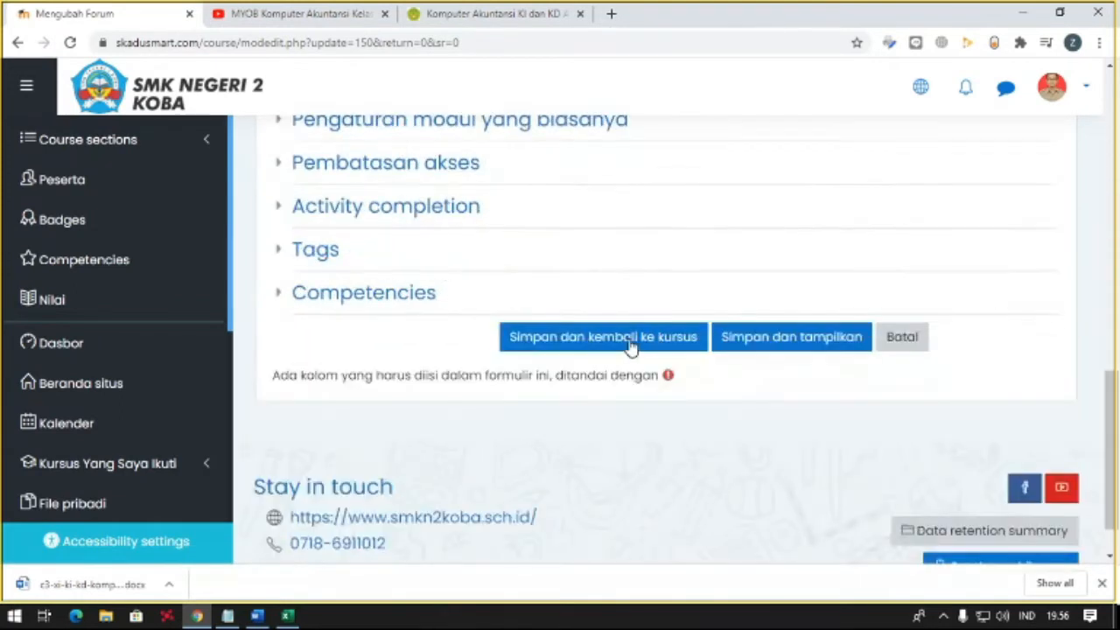
click(746, 347)
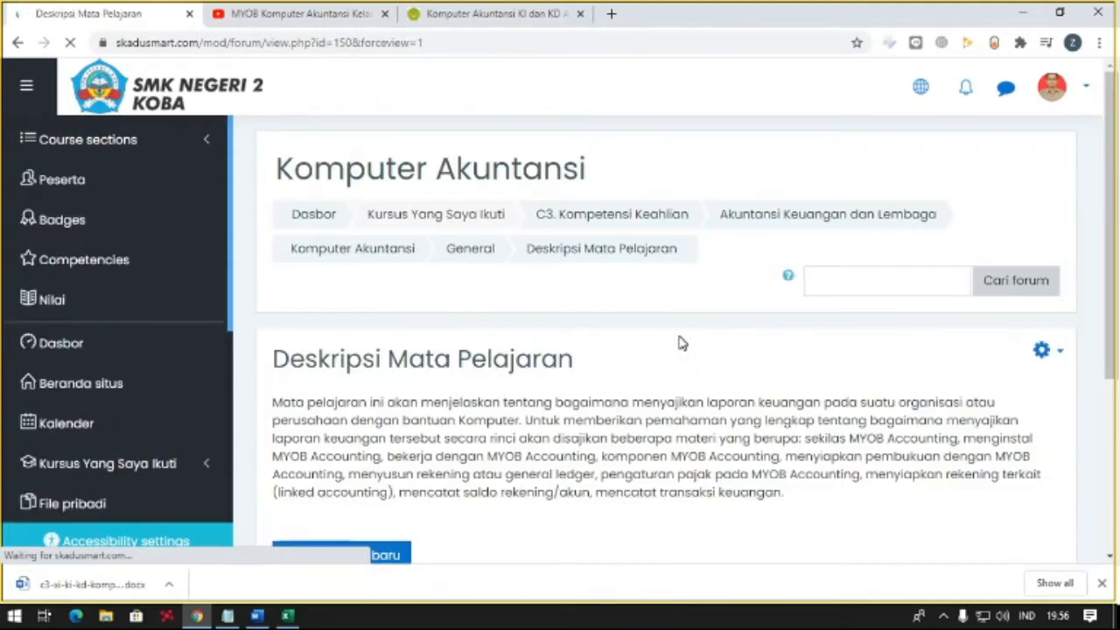
- Review the description on the forum page and return to the Komputer Akuntansi course page
scroll(656, 339, down, 3)
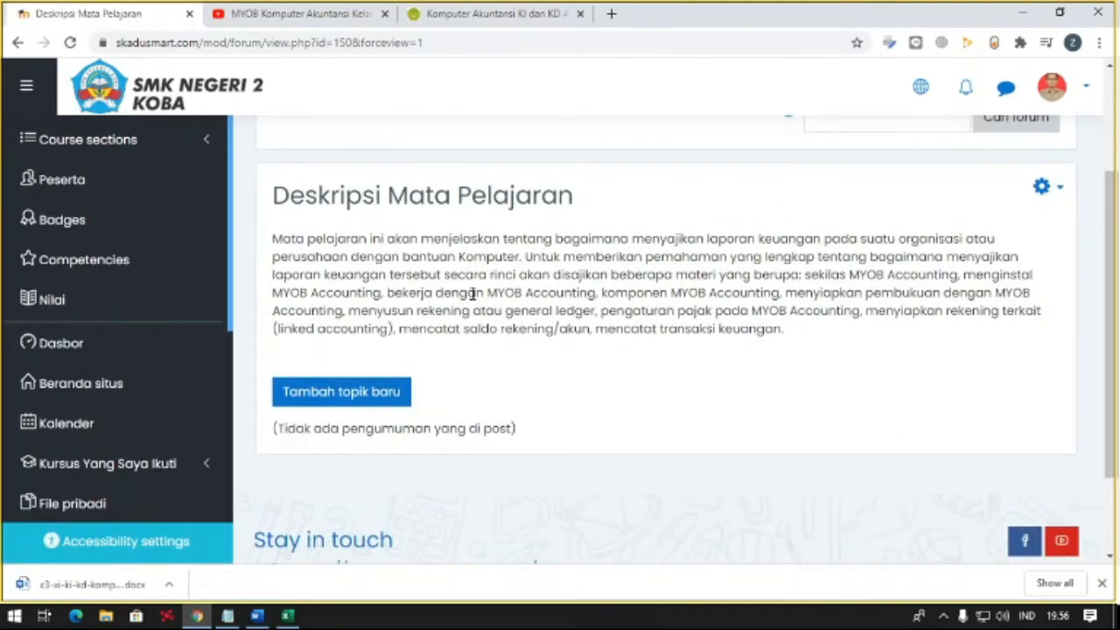
scroll(477, 293, up, 3)
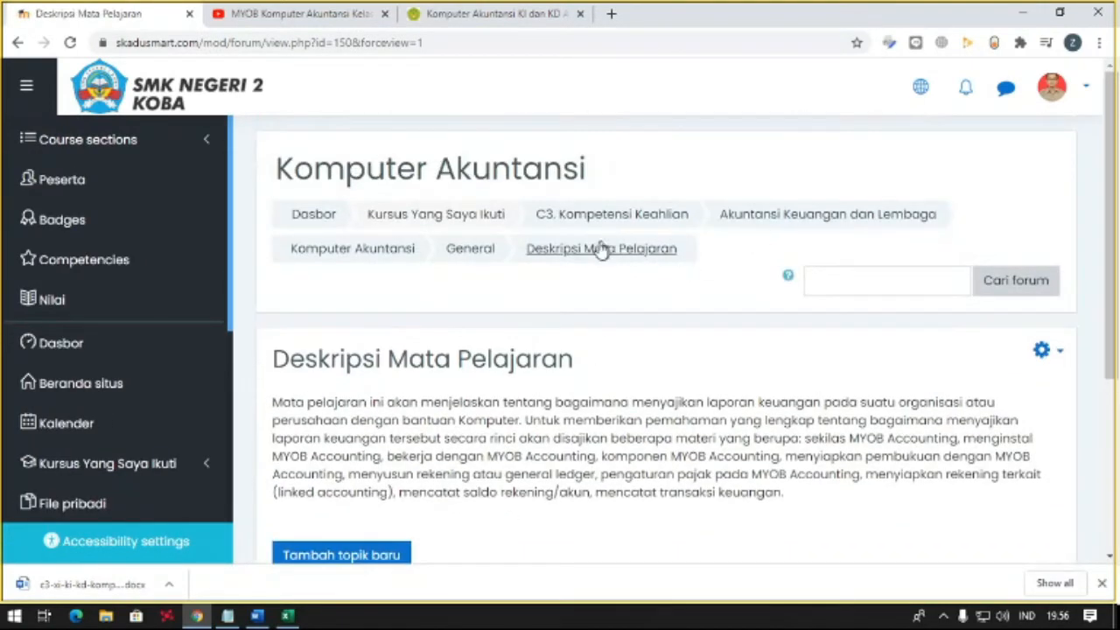
click(405, 256)
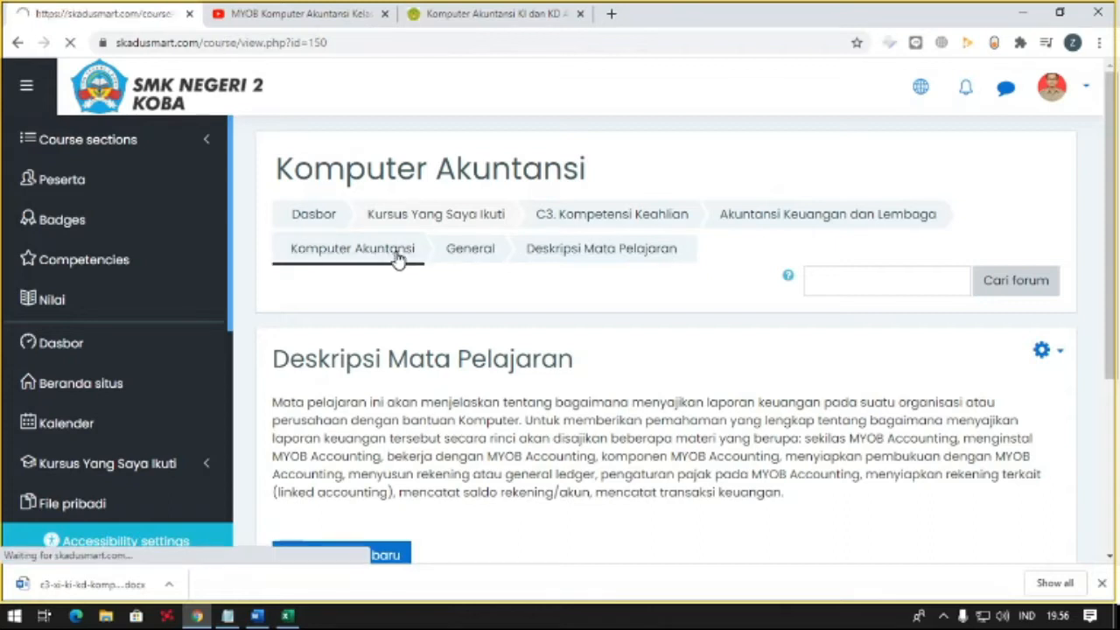
- Add a new Attendance activity to the general section of the Komputer Akuntansi course
scroll(398, 261, down, 5)
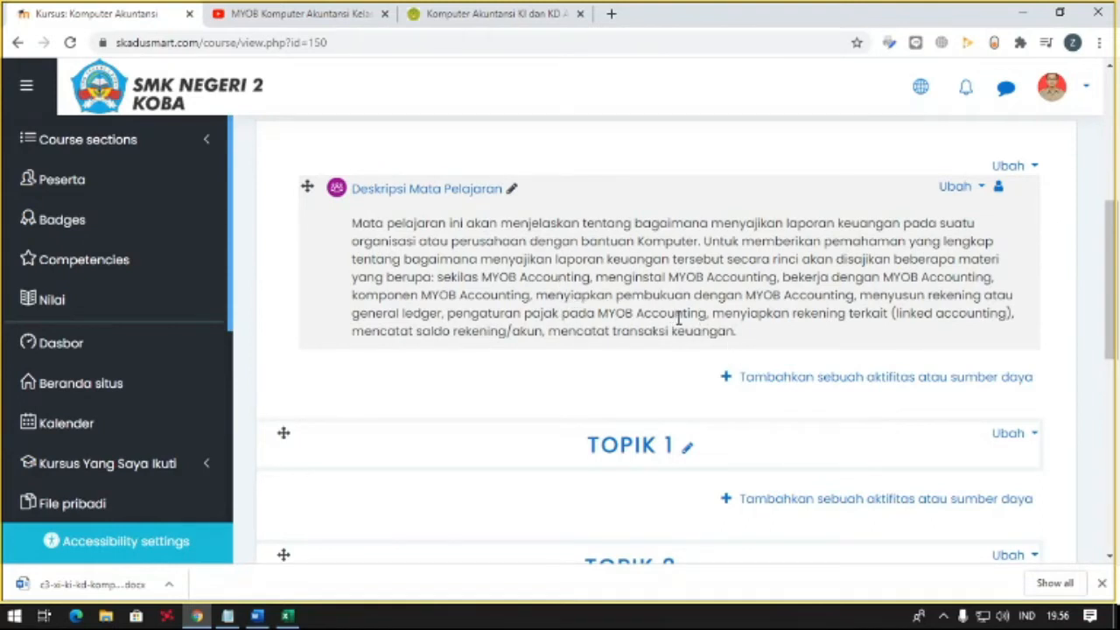
scroll(758, 385, up, 1)
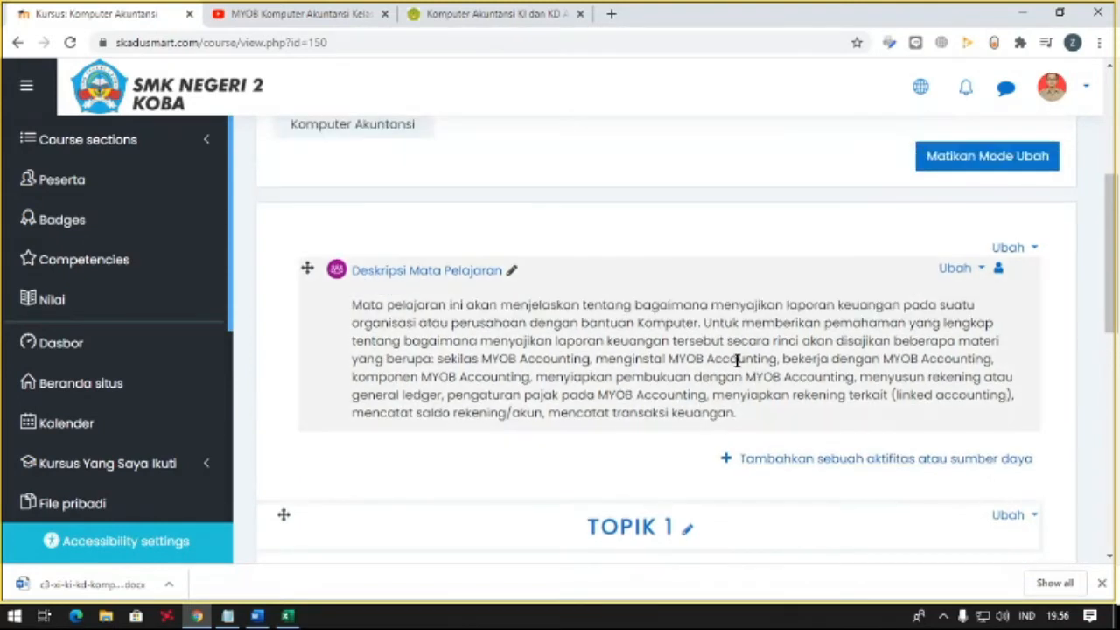
scroll(735, 361, up, 1)
scroll(770, 467, down, 1)
click(770, 468)
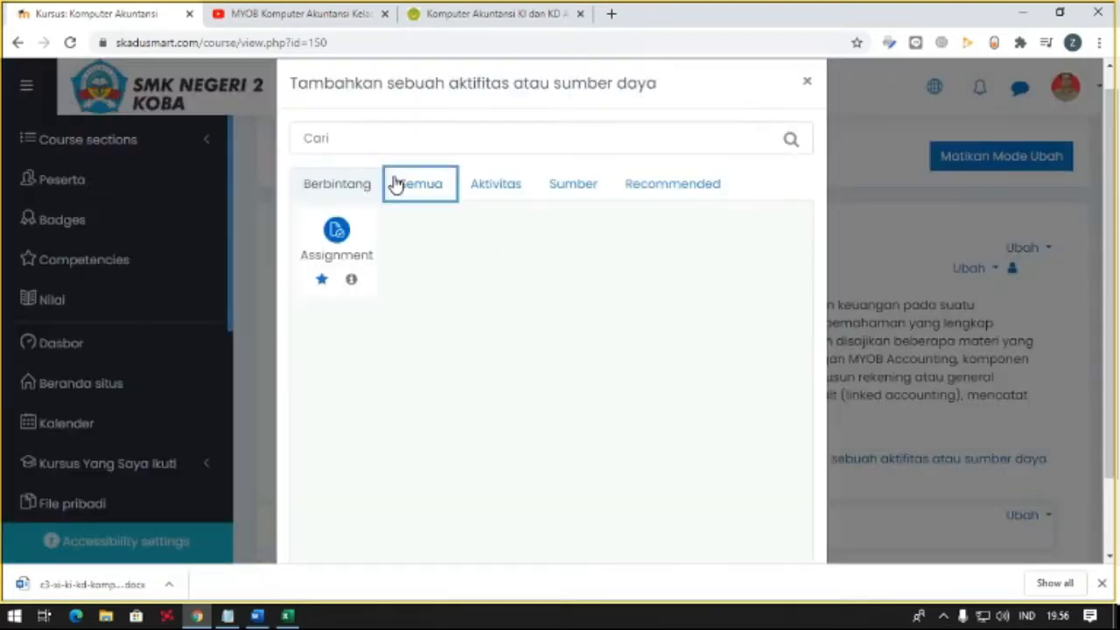
click(396, 183)
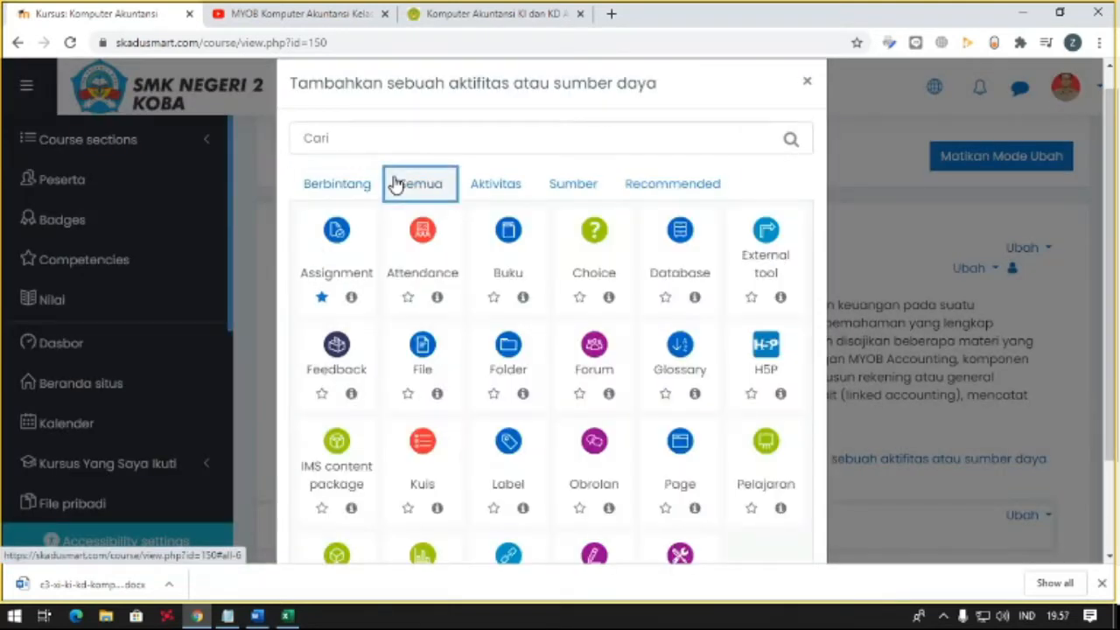
click(426, 247)
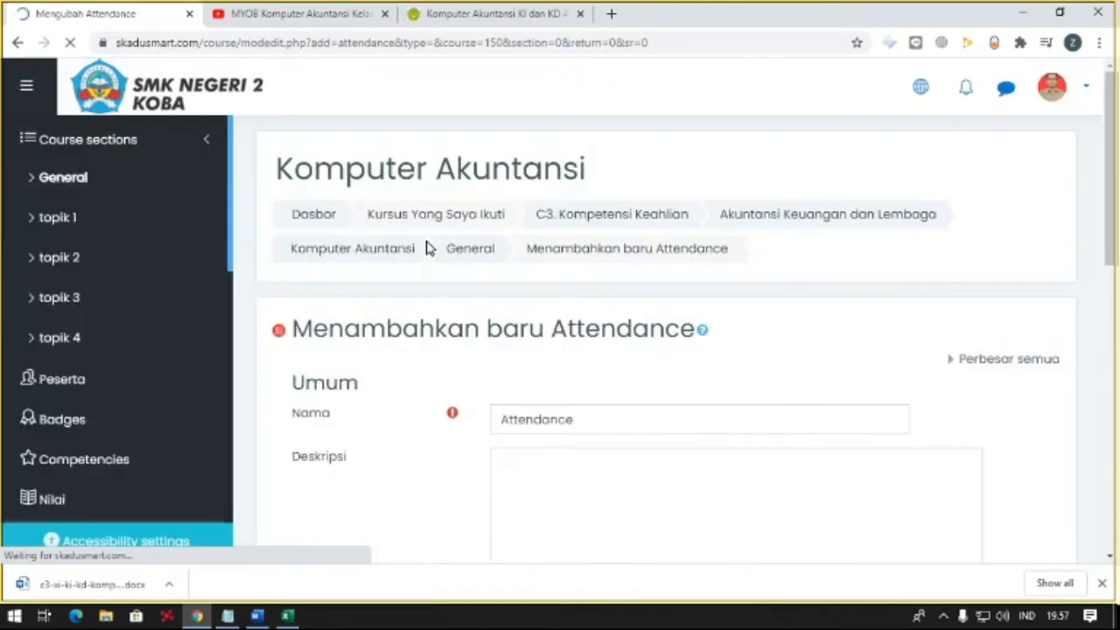
- Name the new attendance activity "Absensi Mingguan"
scroll(427, 247, down, 2)
double_click(612, 260)
text(Abseniu)
text(i M)
key(BackSpace)
key(BackSpace)
key(BackSpace)
text(Mingguan)
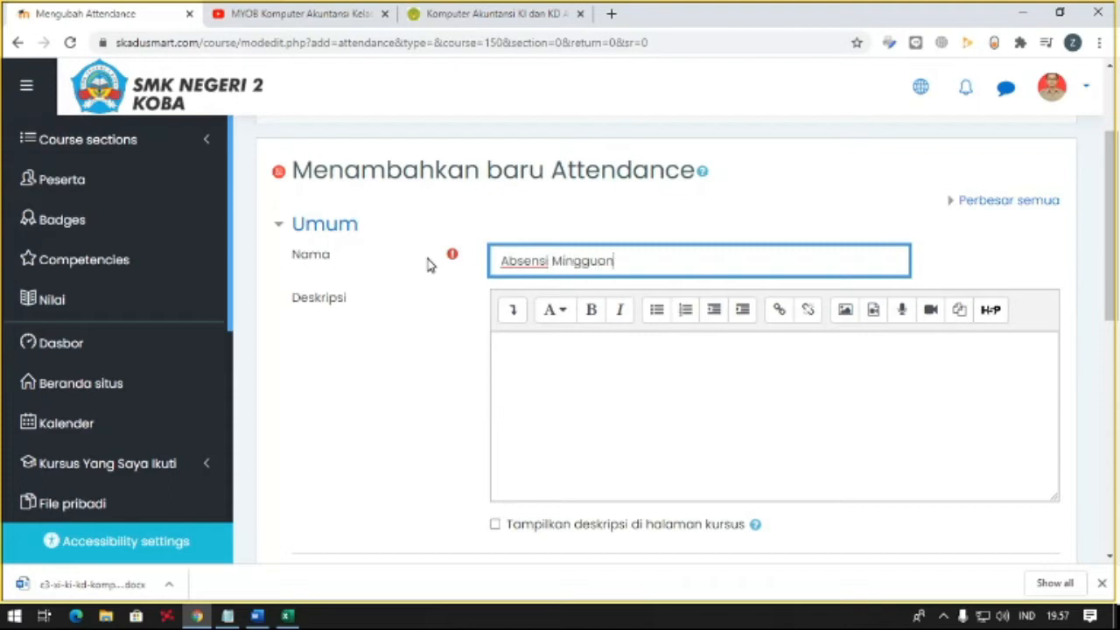
key(Tab)
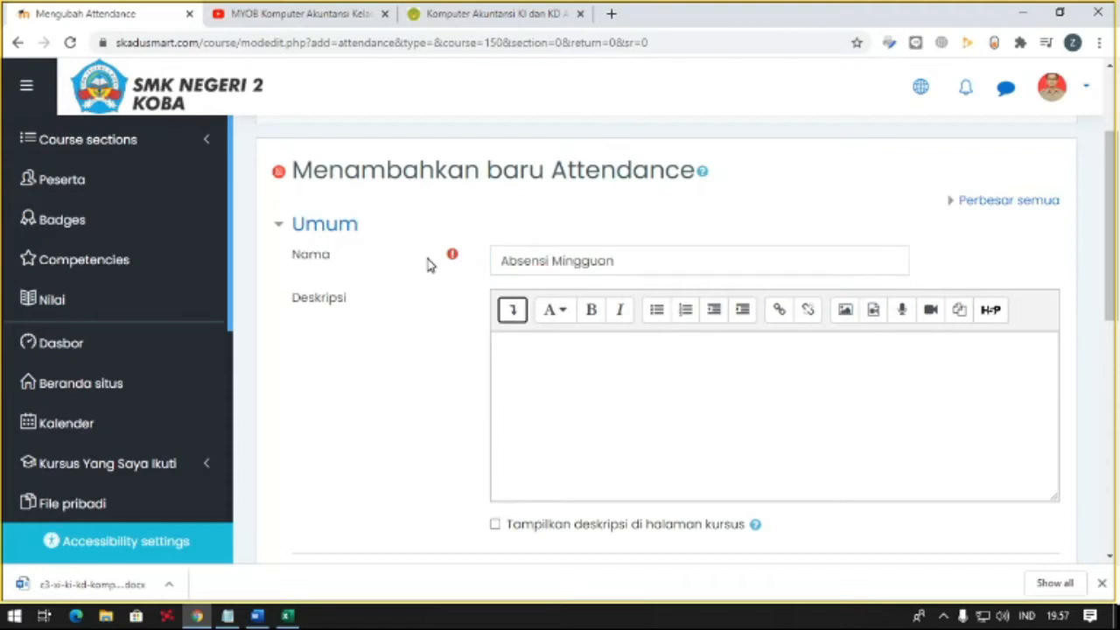
- Begin the attendance description with "Silahkan isi daftar hadir berikut setiap hari"
click(585, 362)
text(Silajka)
key(BackSpace)
key(BackSpace)
key(BackSpace)
text(hkan isi)
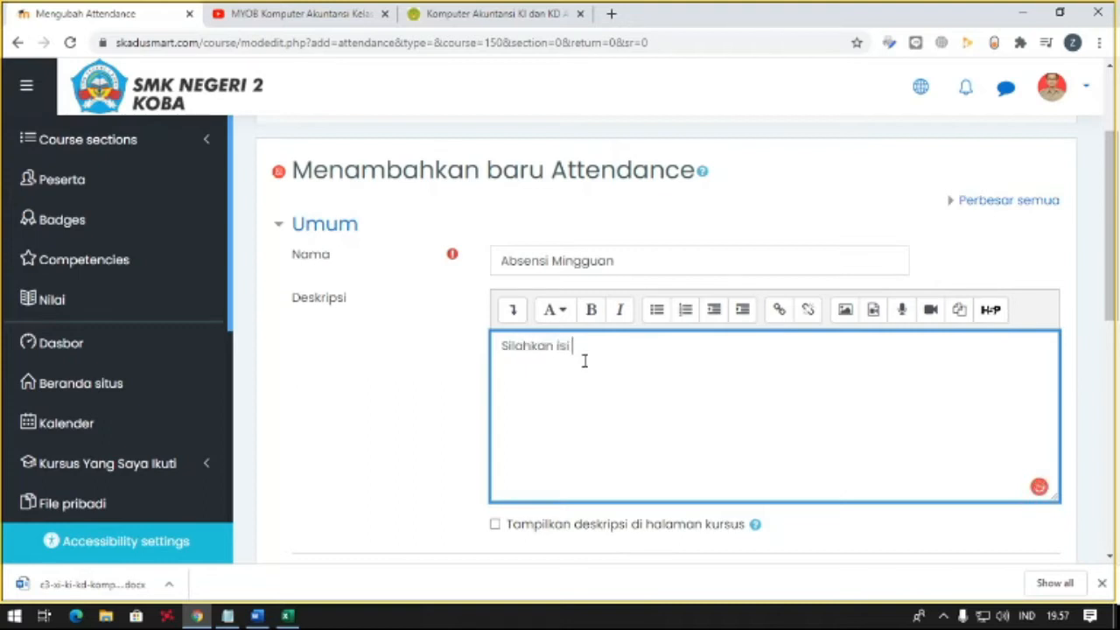
text( daftar hadir ber)
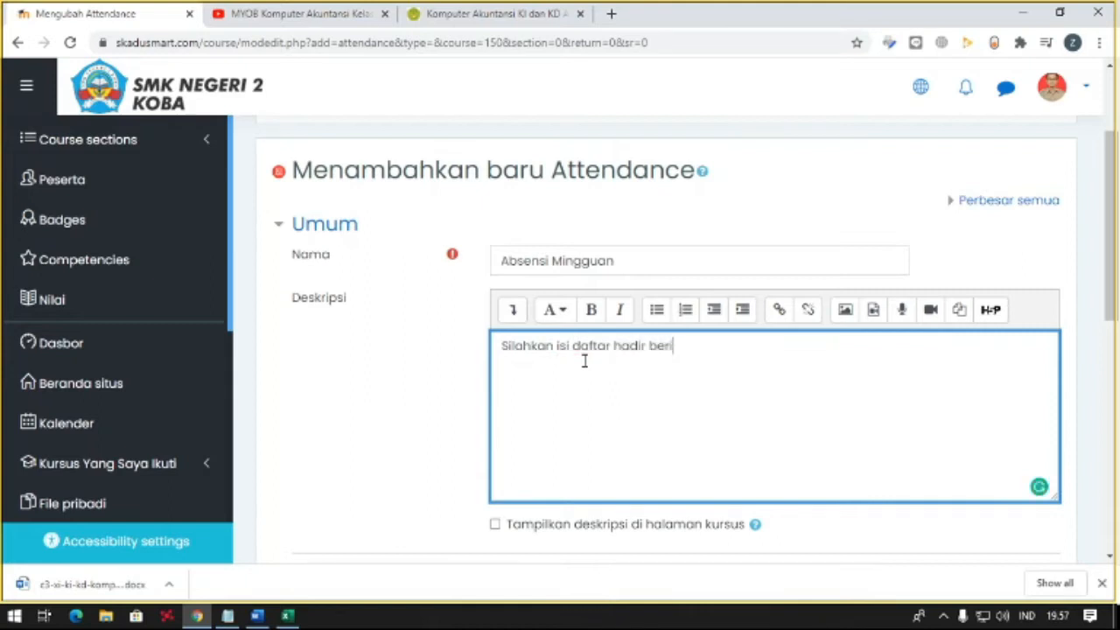
text(ikut setiap hari)
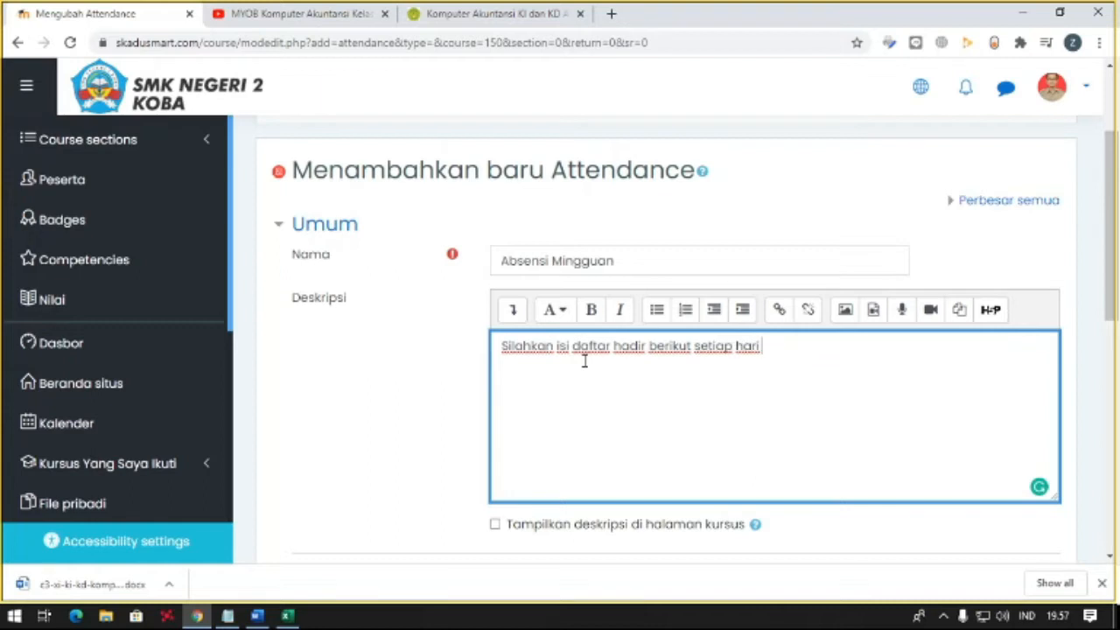
- Look up the Komputer Akuntansi teaching day for class XI in the SK MENGAJAR FINAL workbook and return to the attendance form
click(284, 615)
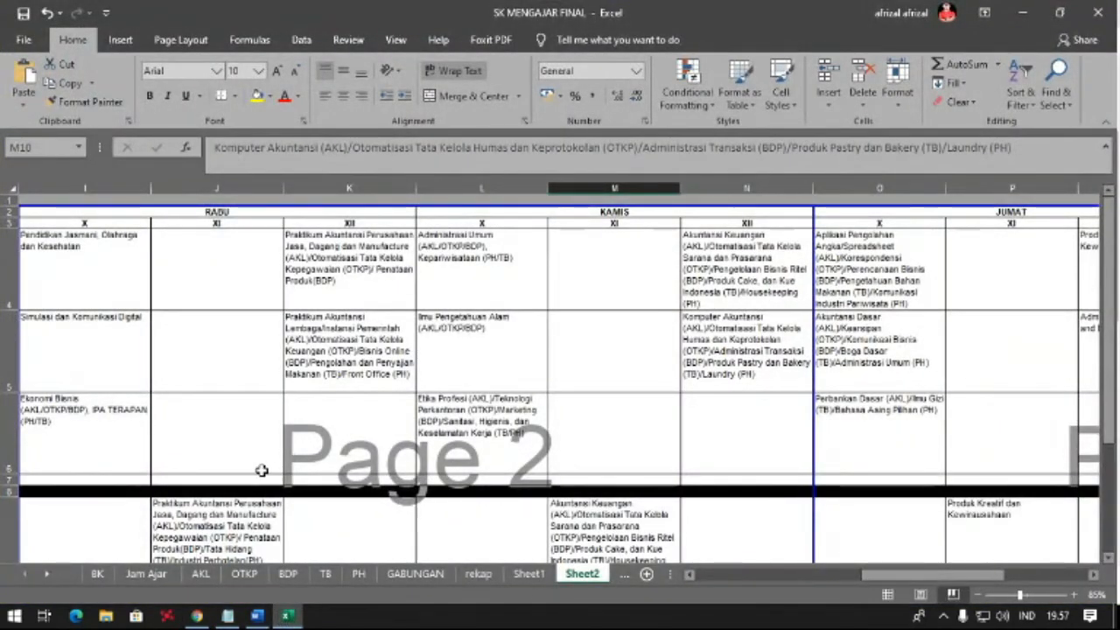
scroll(492, 495, down, 3)
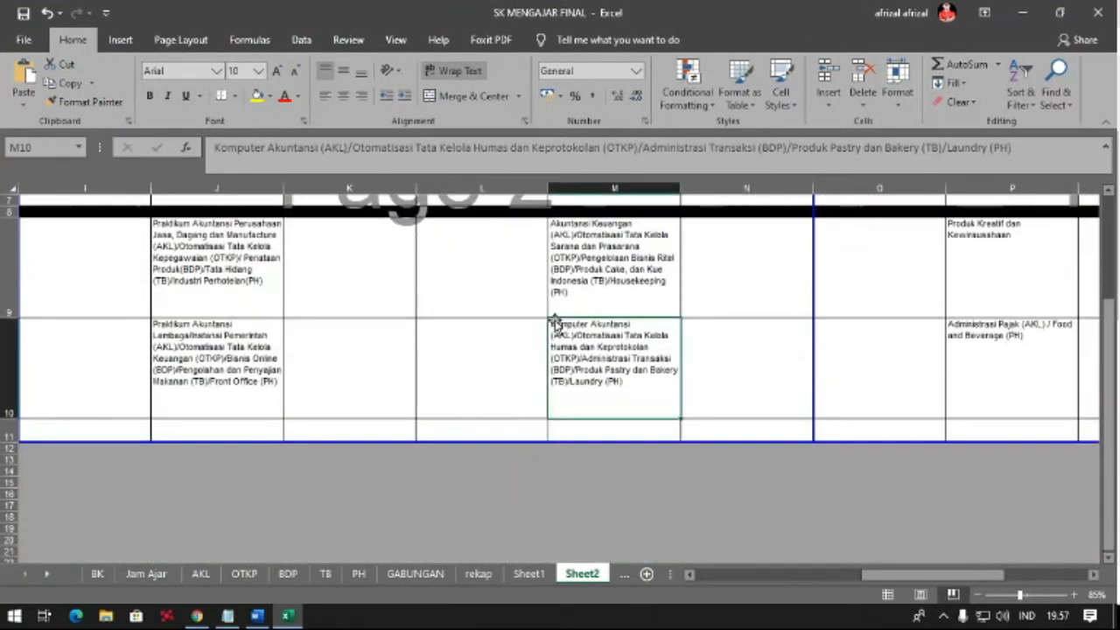
scroll(599, 354, up, 2)
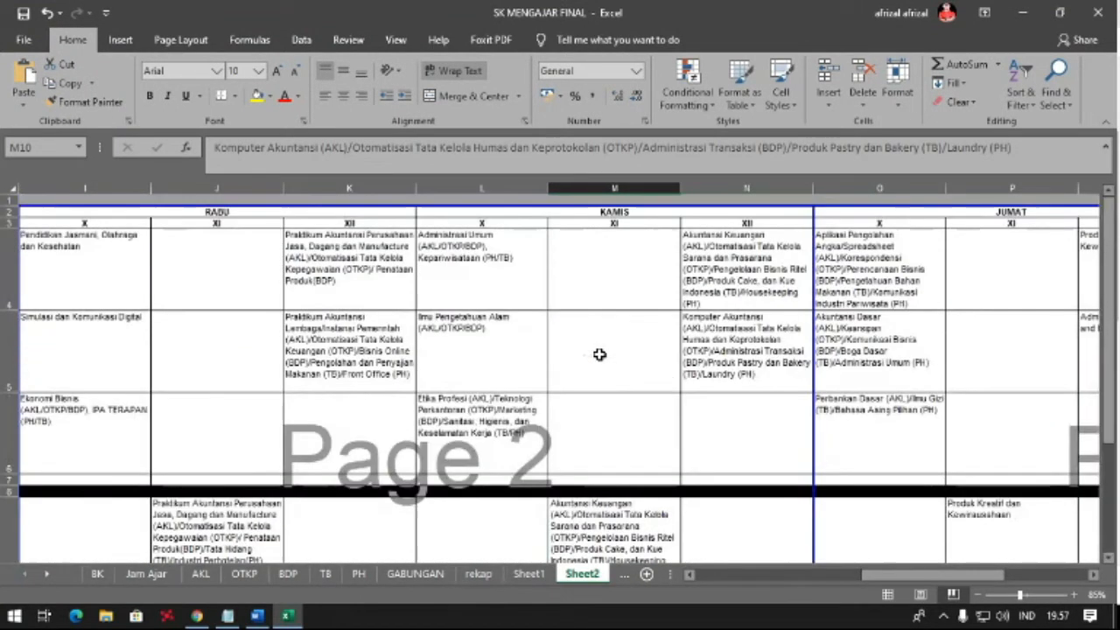
click(1021, 12)
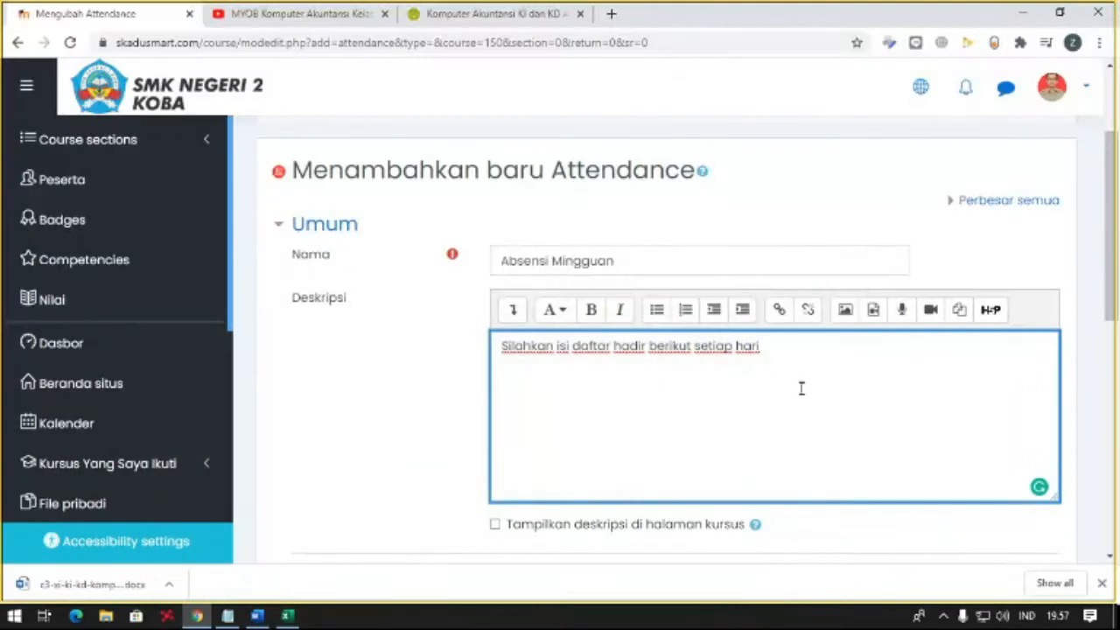
- Complete the description with "Kamis, Absensi dibuka mulai Pukul 00.00 - 23.55" and enable showing it on the course page
text(,)
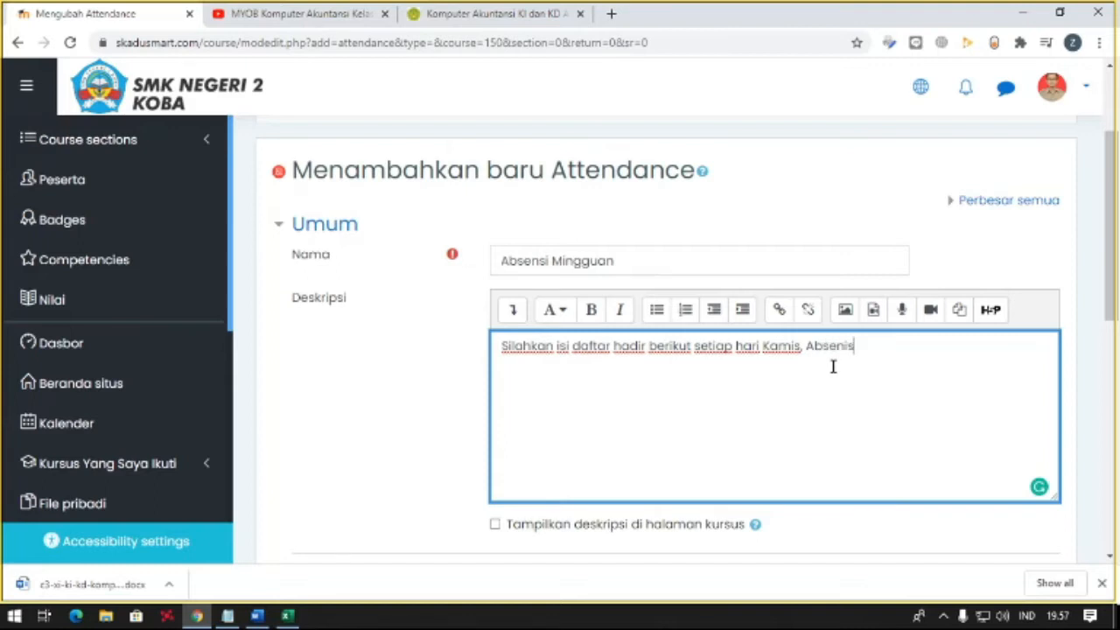
text( Absensi dibuka mu)
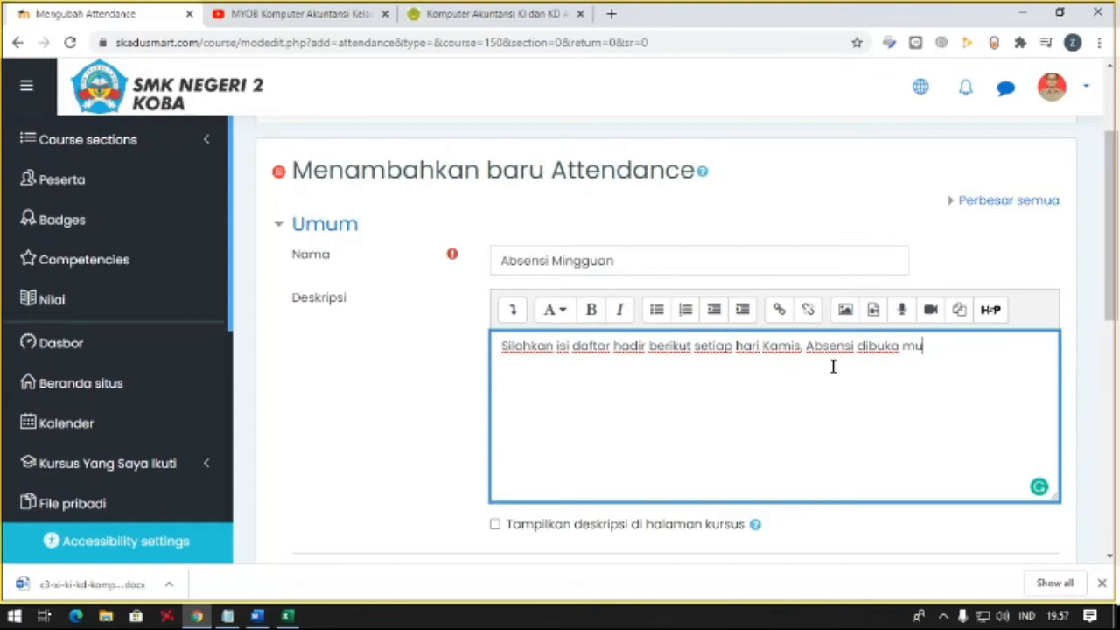
key(BackSpace)
key(BackSpace)
key(BackSpace)
text(lai Pukul 00.00 - )
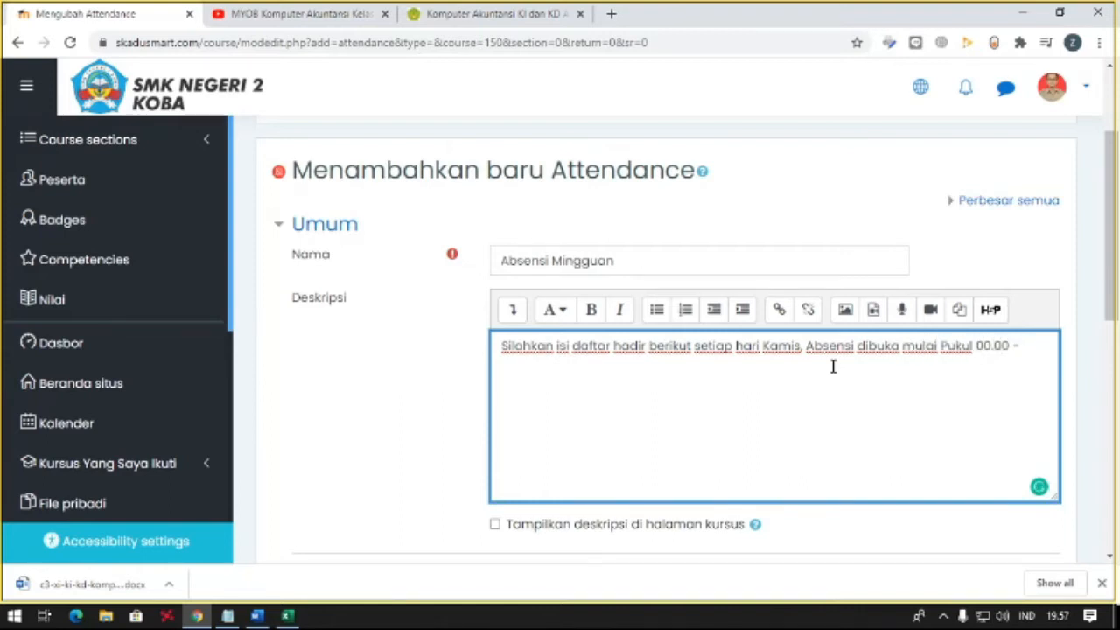
text(23.55)
scroll(663, 353, down, 2)
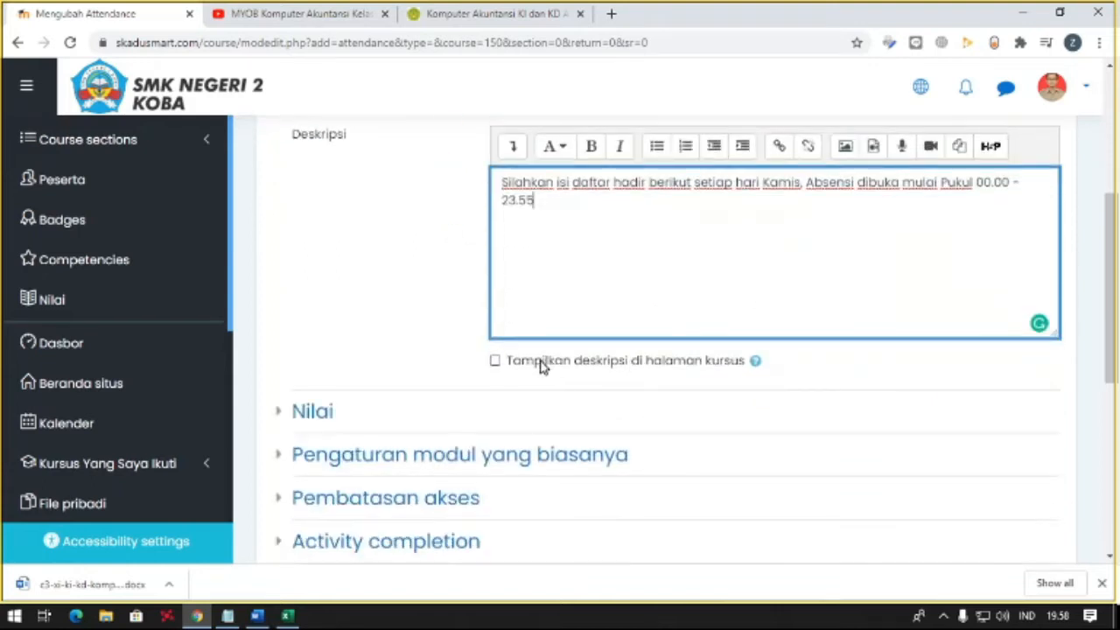
click(497, 363)
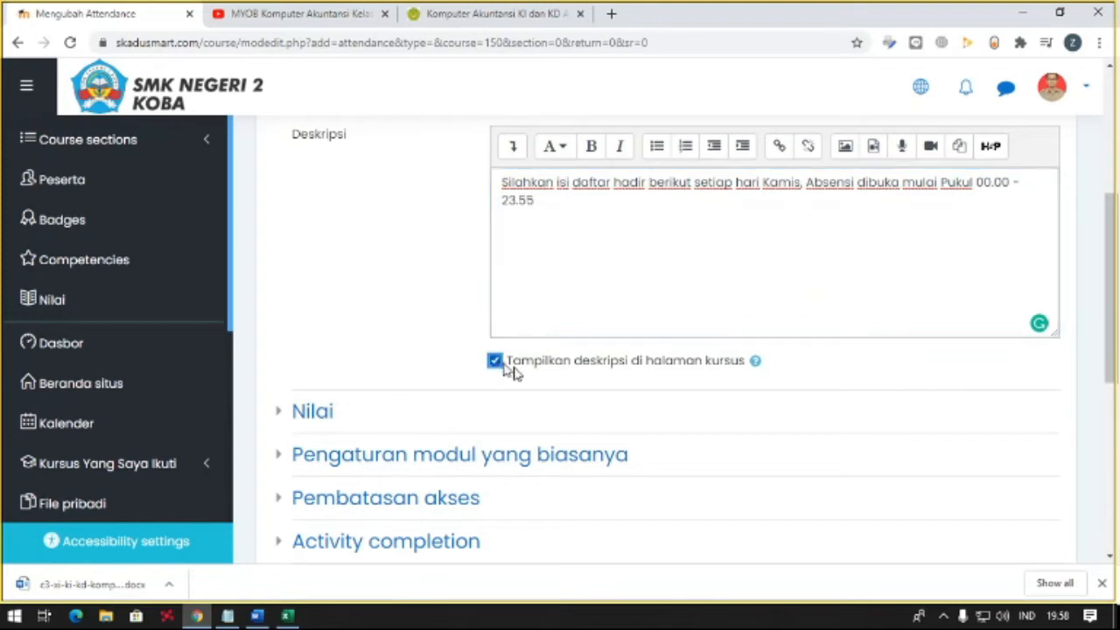
- In the attendance grade settings, set the maximum grade to 100 and the passing grade to 80
scroll(490, 376, down, 1)
click(321, 340)
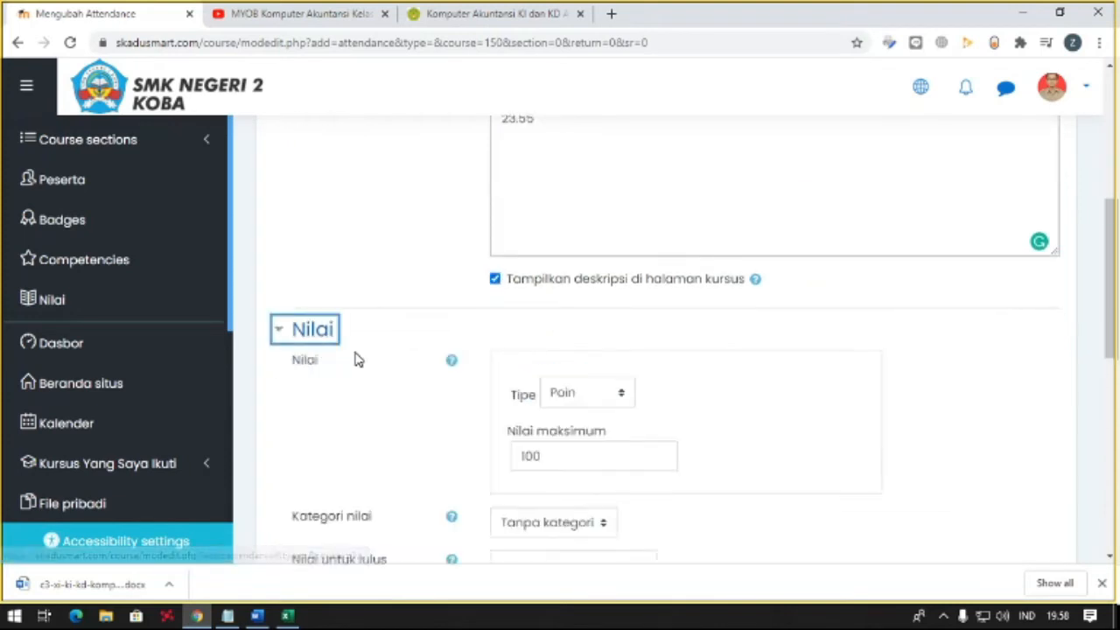
scroll(356, 359, down, 1)
scroll(358, 360, down, 1)
click(570, 296)
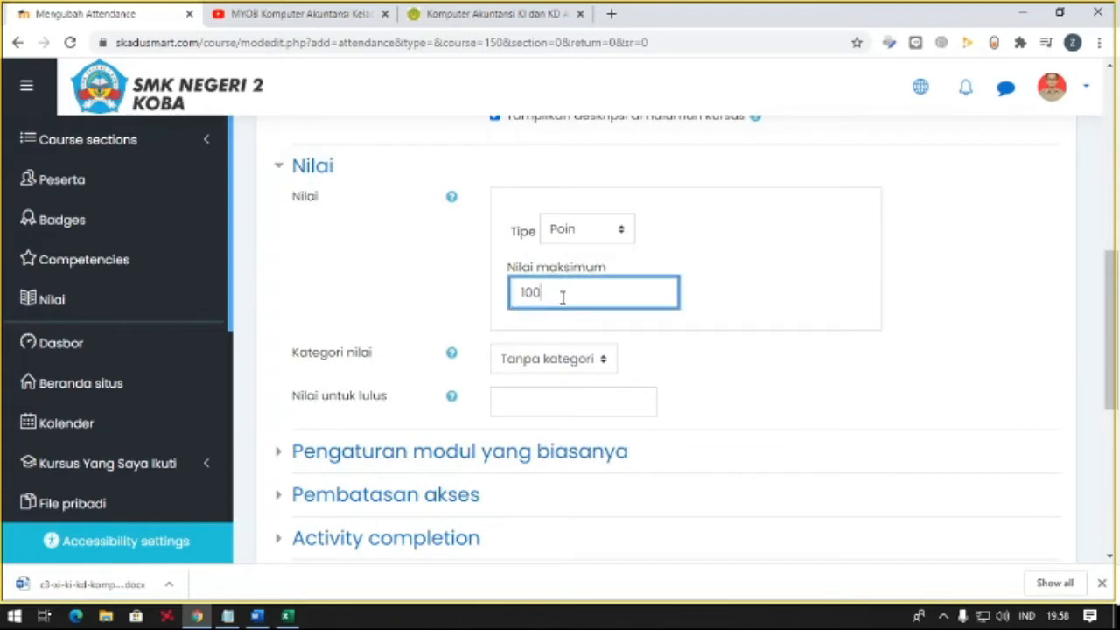
drag(562, 298, 459, 295)
text(1)
click(515, 394)
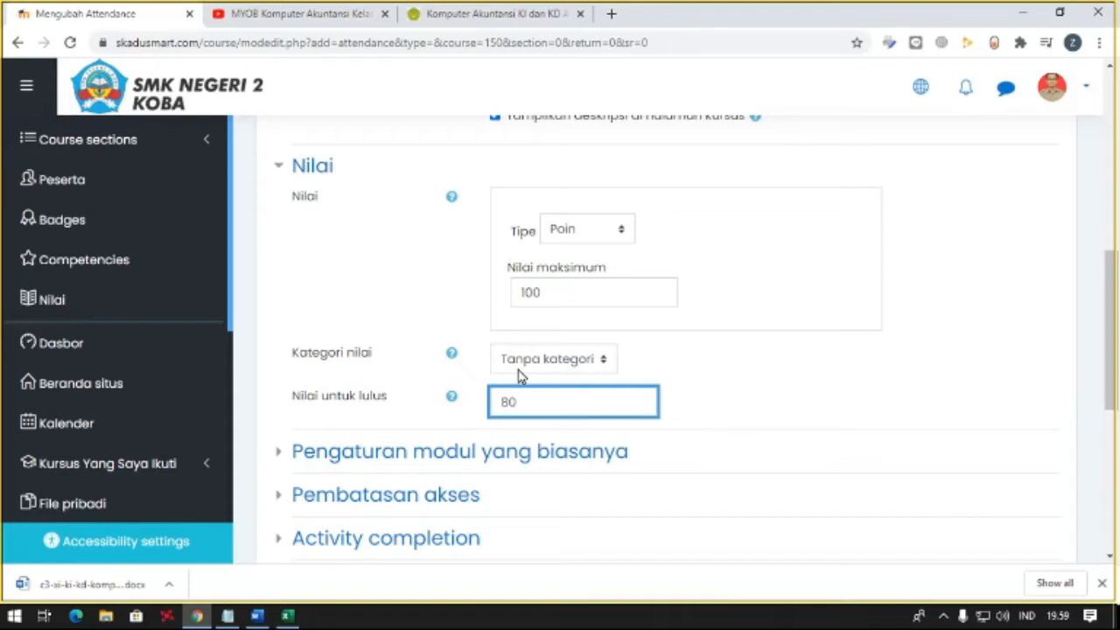
- Save the Absensi Mingguan attendance activity and display it
scroll(563, 300, down, 1)
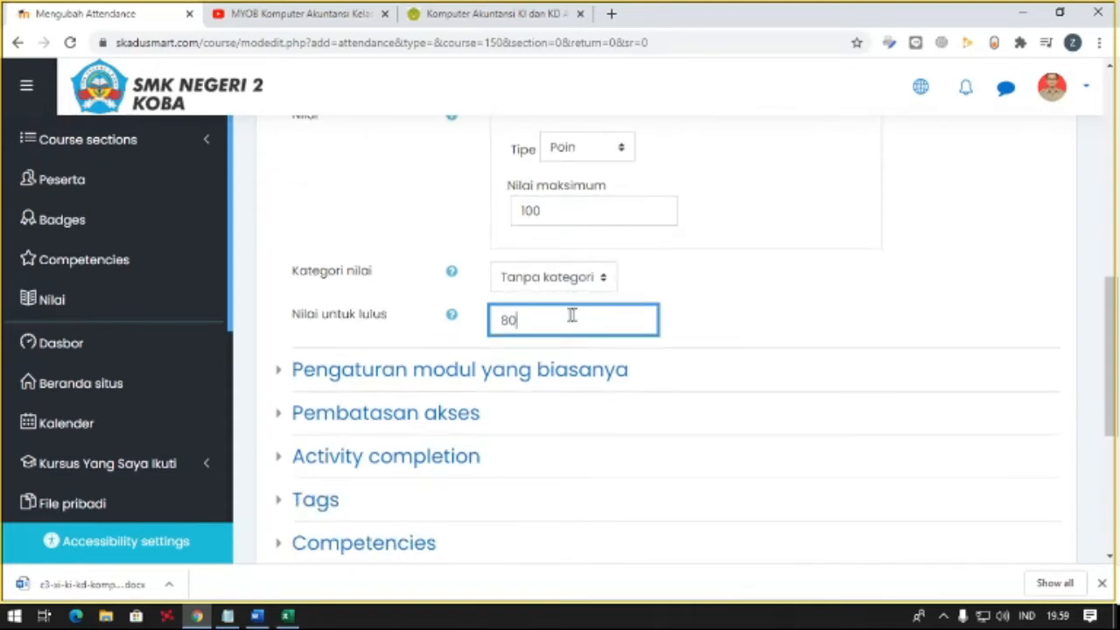
scroll(493, 320, down, 1)
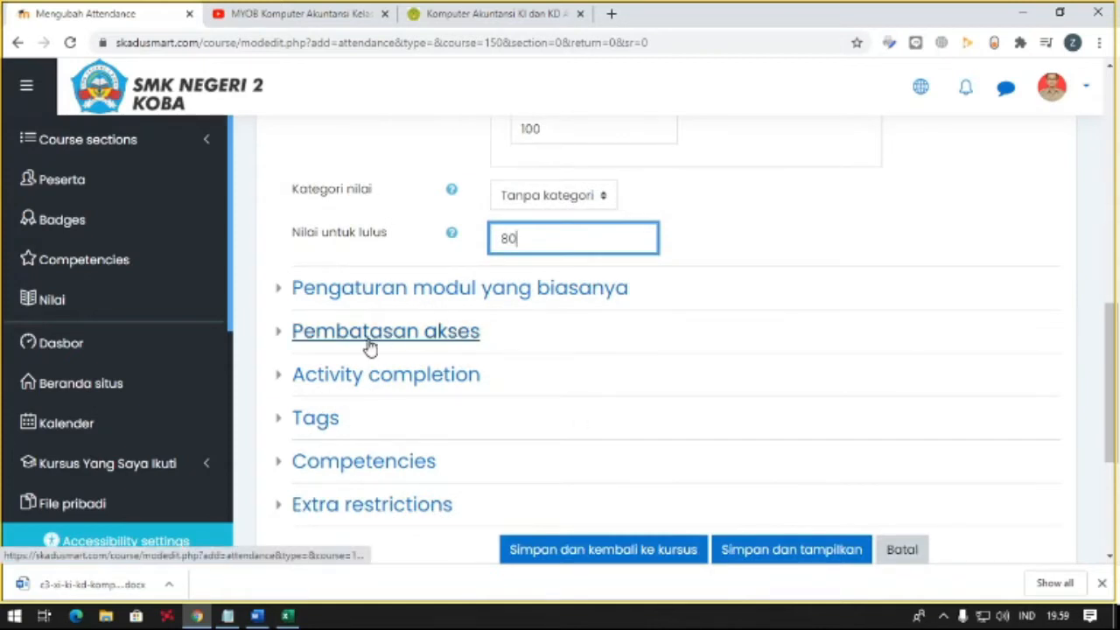
scroll(767, 569, down, 2)
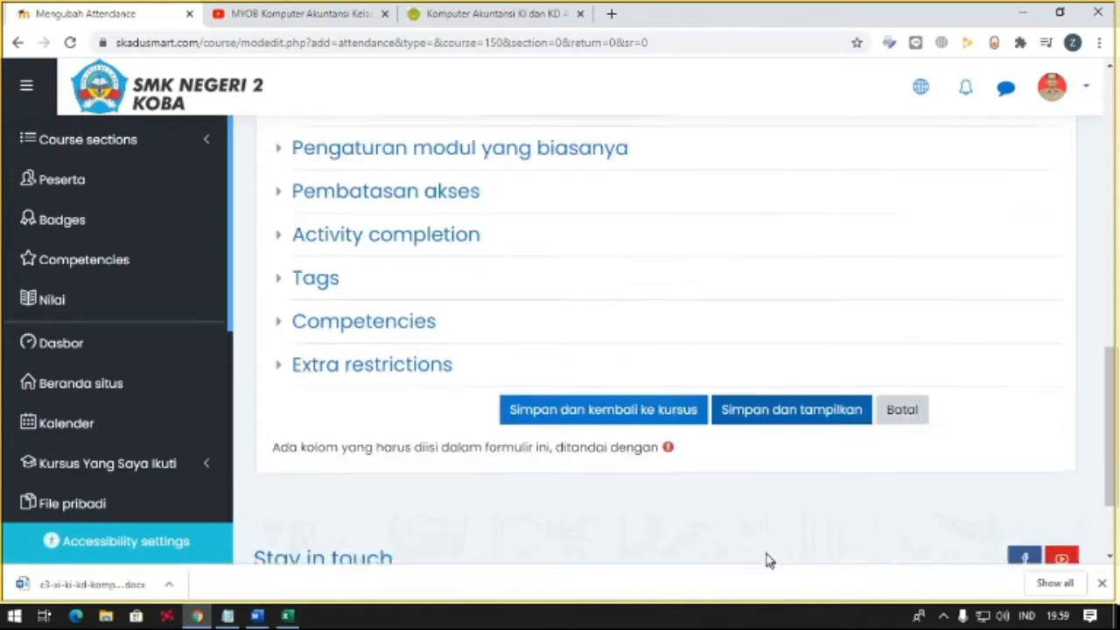
click(726, 388)
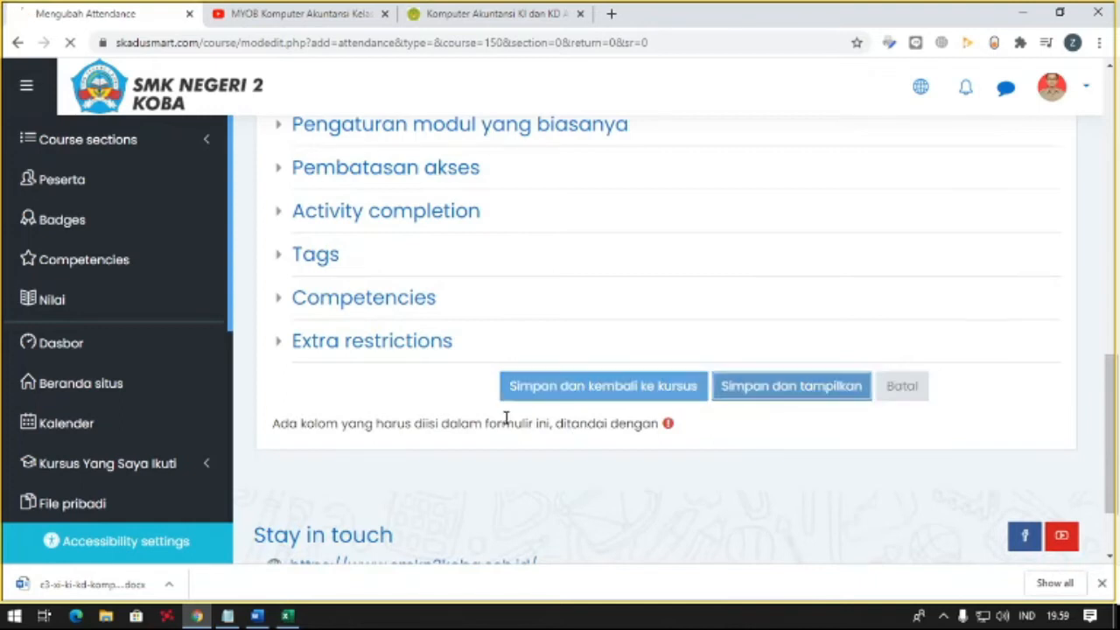
- Open the form for adding a session to the attendance activity
scroll(618, 425, down, 2)
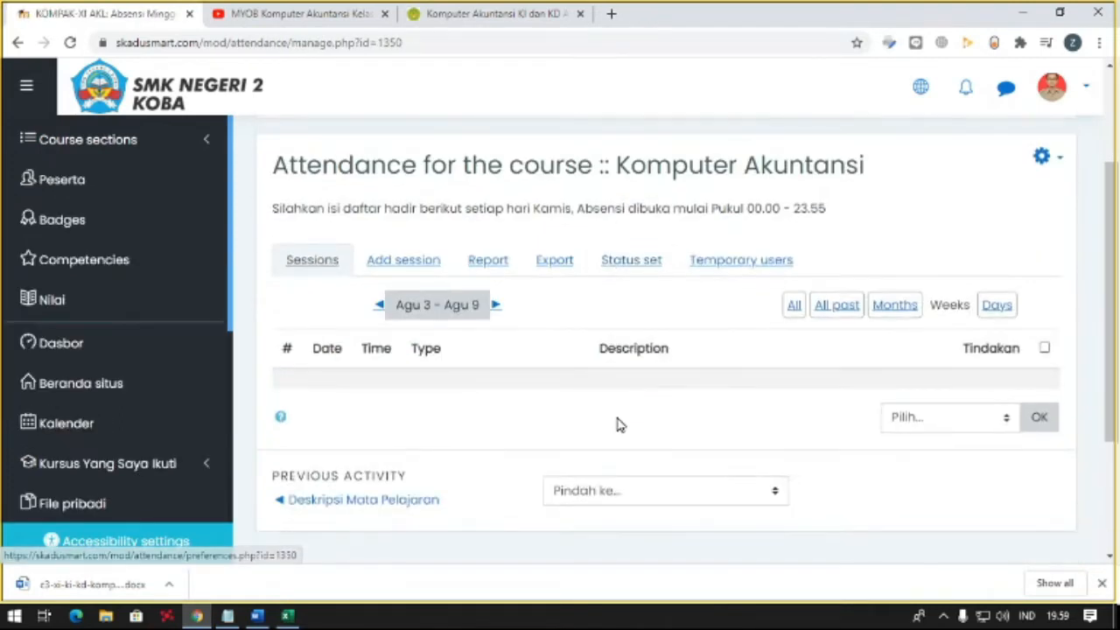
click(432, 266)
scroll(505, 356, down, 2)
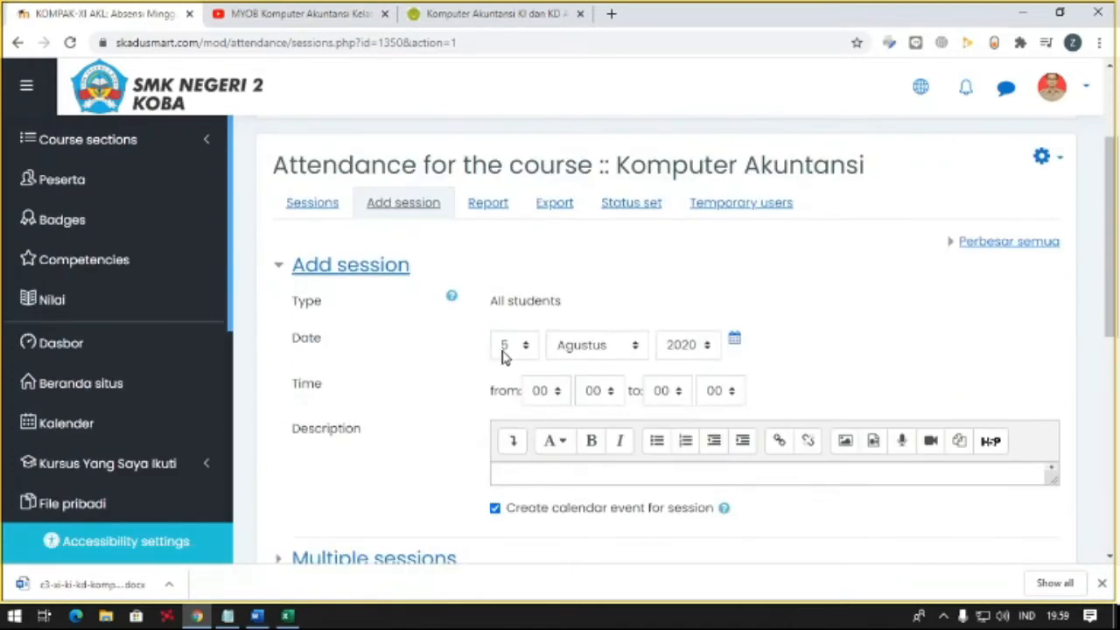
- Check the Excel timetable and the system calendar, and set the attendance session date to 13 Agustus 2020
click(289, 615)
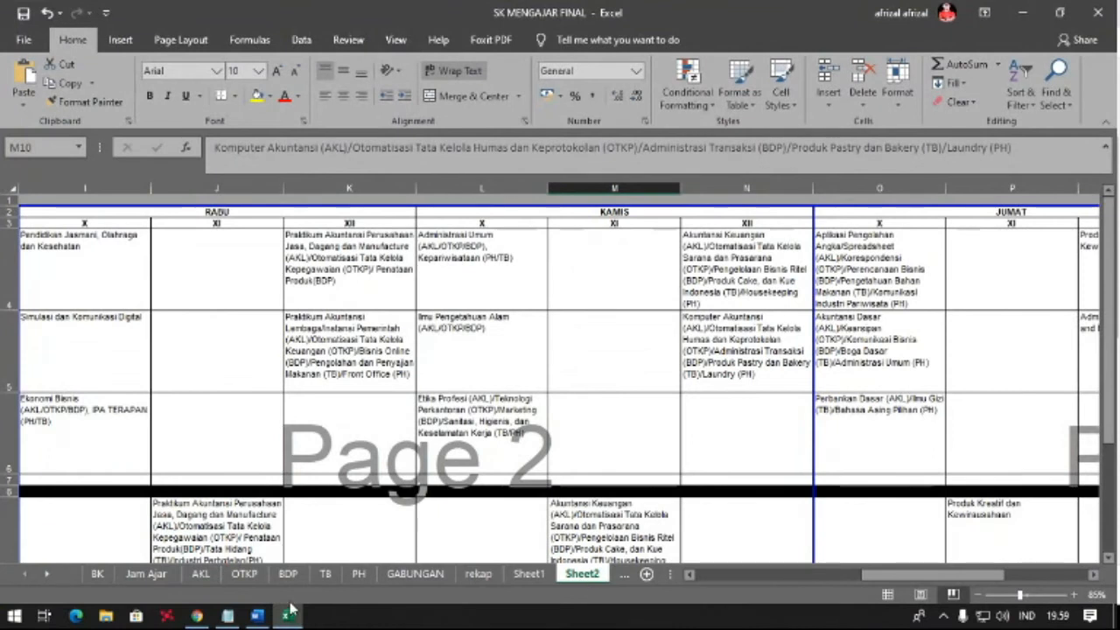
click(289, 615)
click(1063, 618)
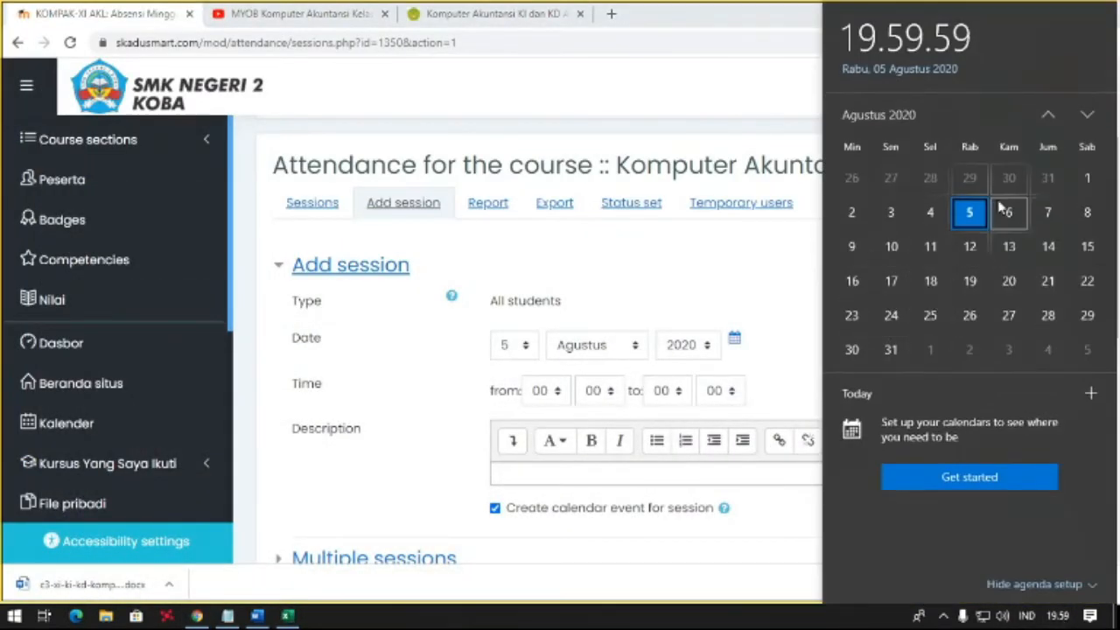
click(517, 360)
click(513, 353)
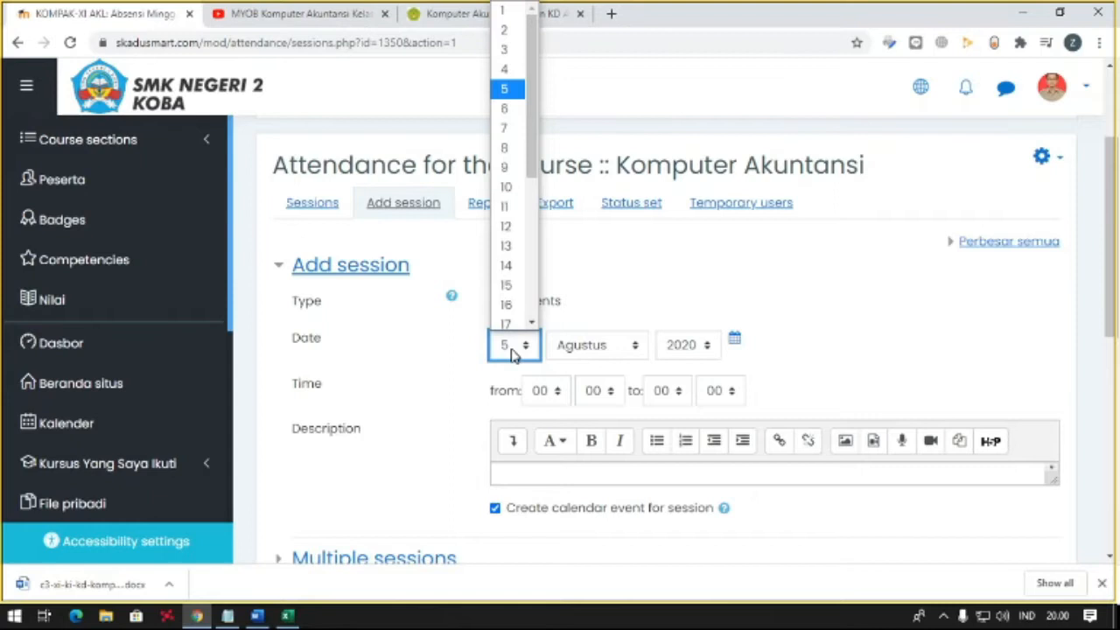
click(507, 242)
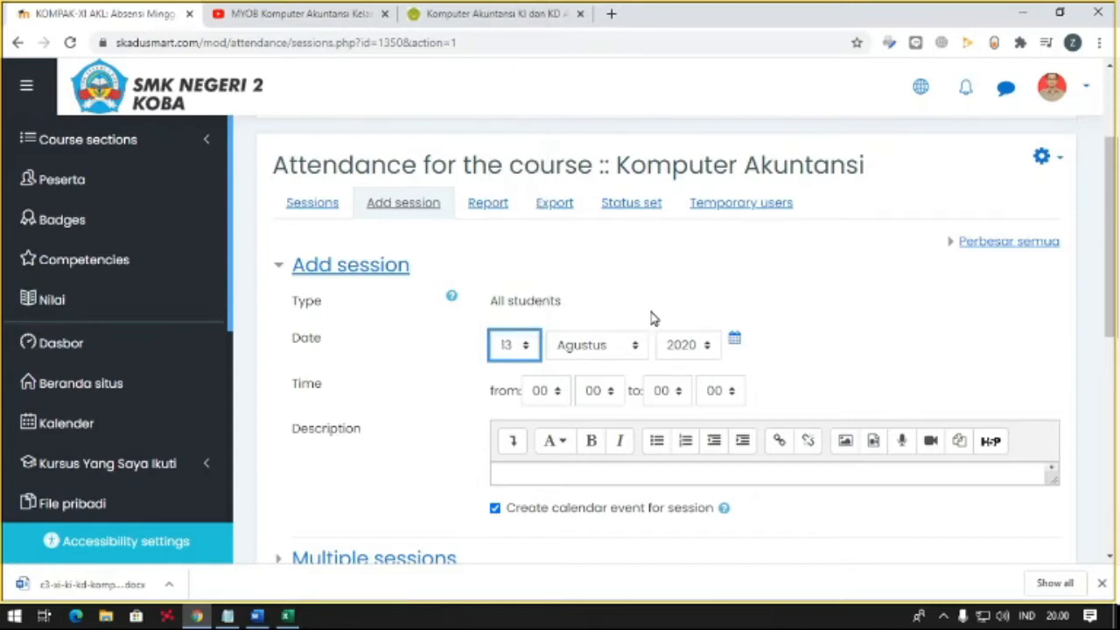
- Set the attendance session's end time to 23:55
scroll(654, 316, down, 1)
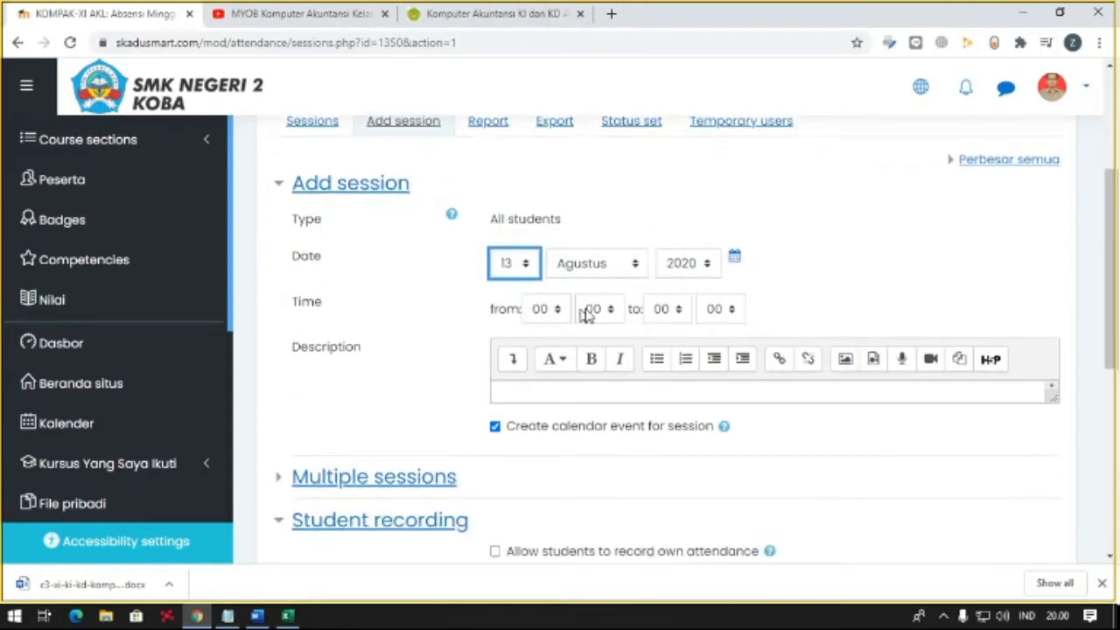
click(662, 309)
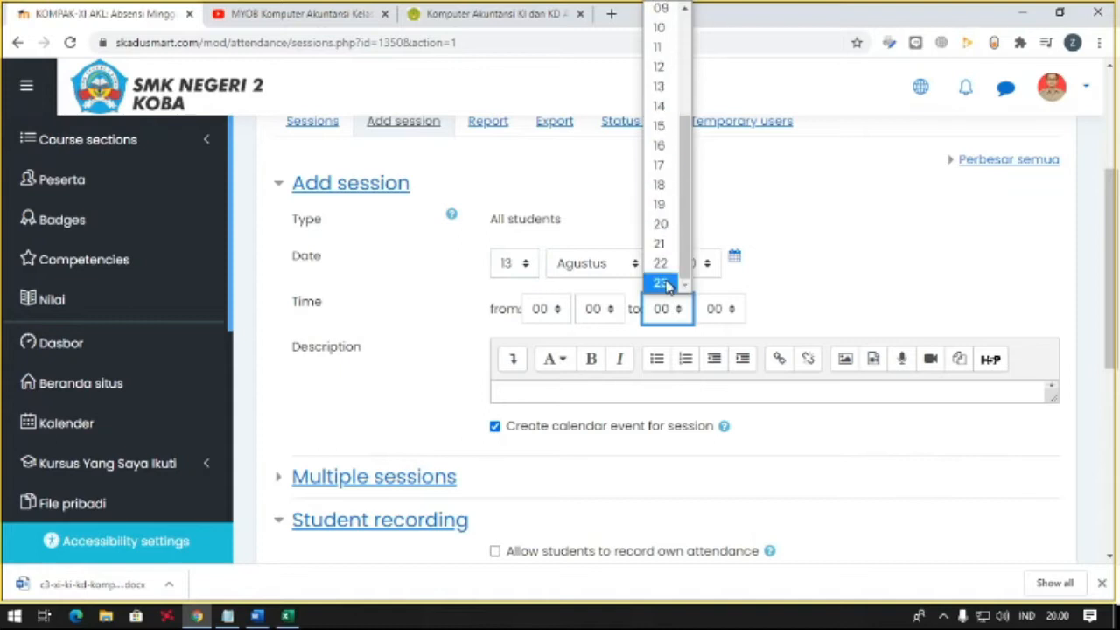
click(663, 284)
scroll(721, 350, down, 5)
scroll(742, 379, up, 5)
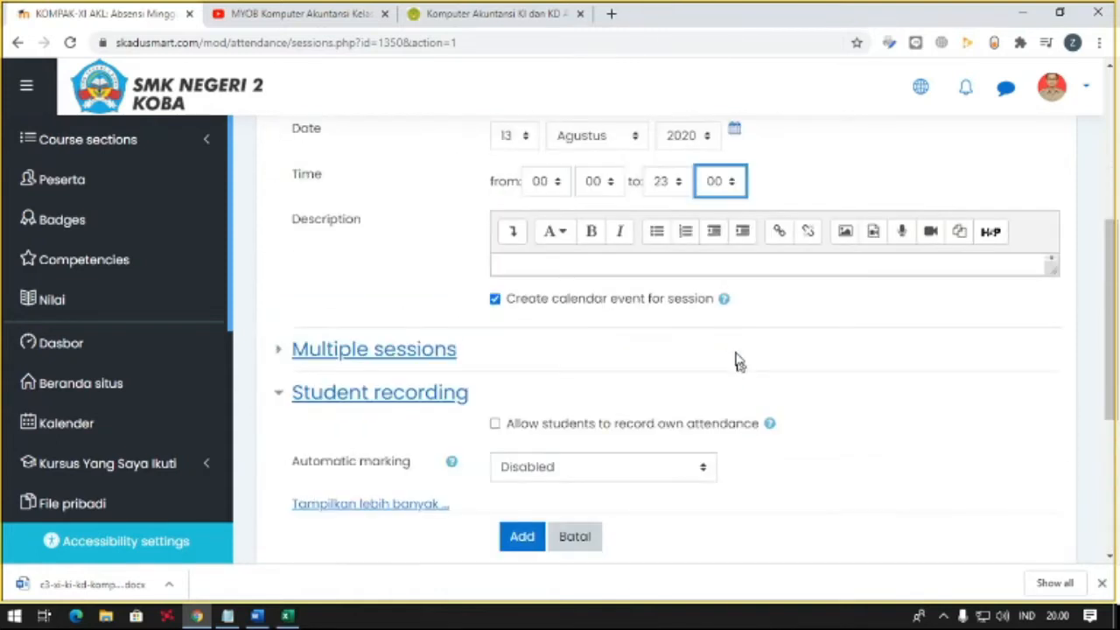
click(719, 263)
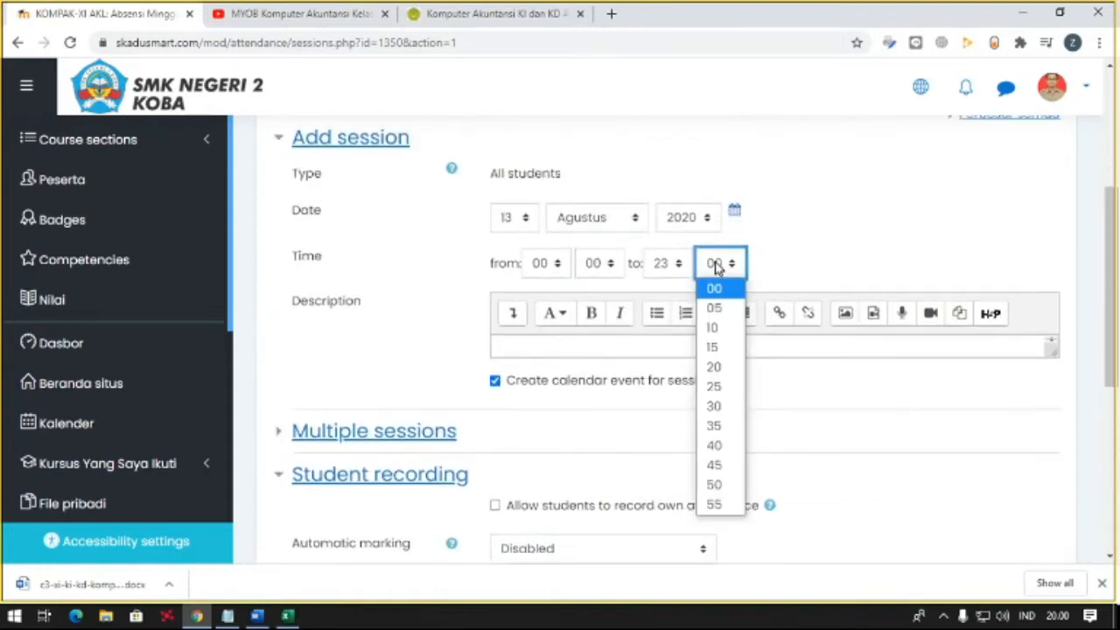
click(715, 504)
- Expand the multiple-session settings and make the session repeat on Kamis
scroll(560, 416, down, 1)
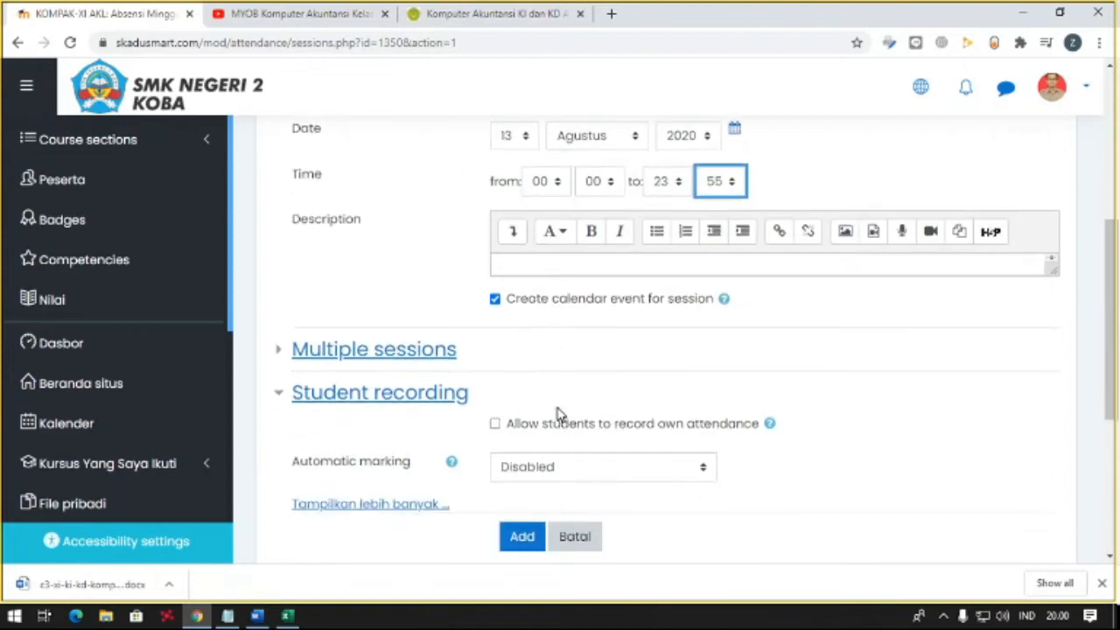
click(376, 357)
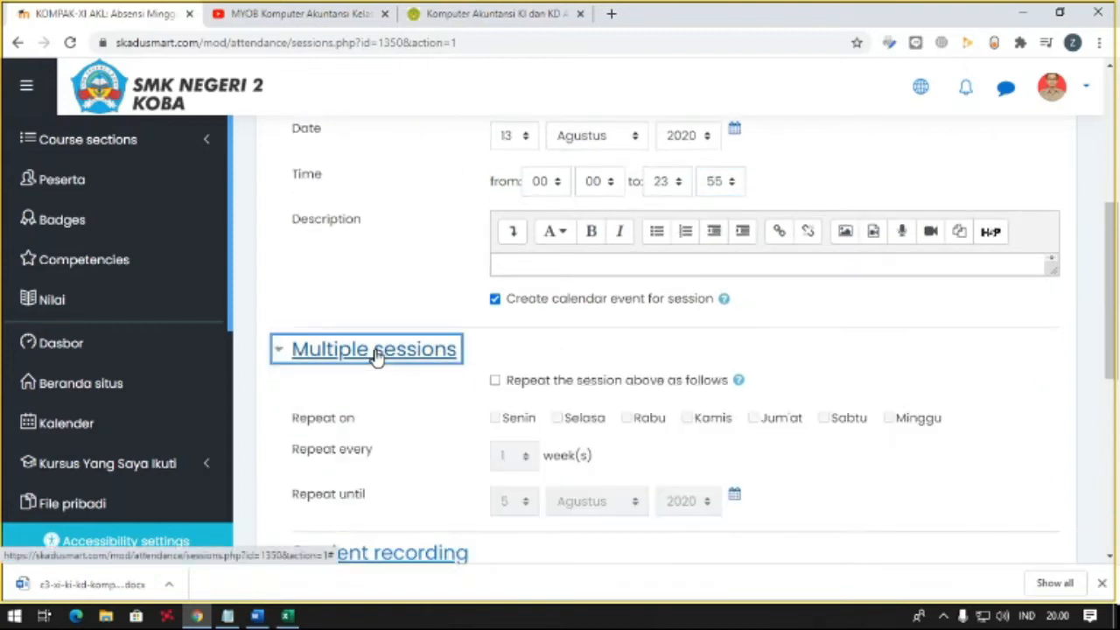
scroll(376, 357, down, 2)
click(495, 216)
click(695, 263)
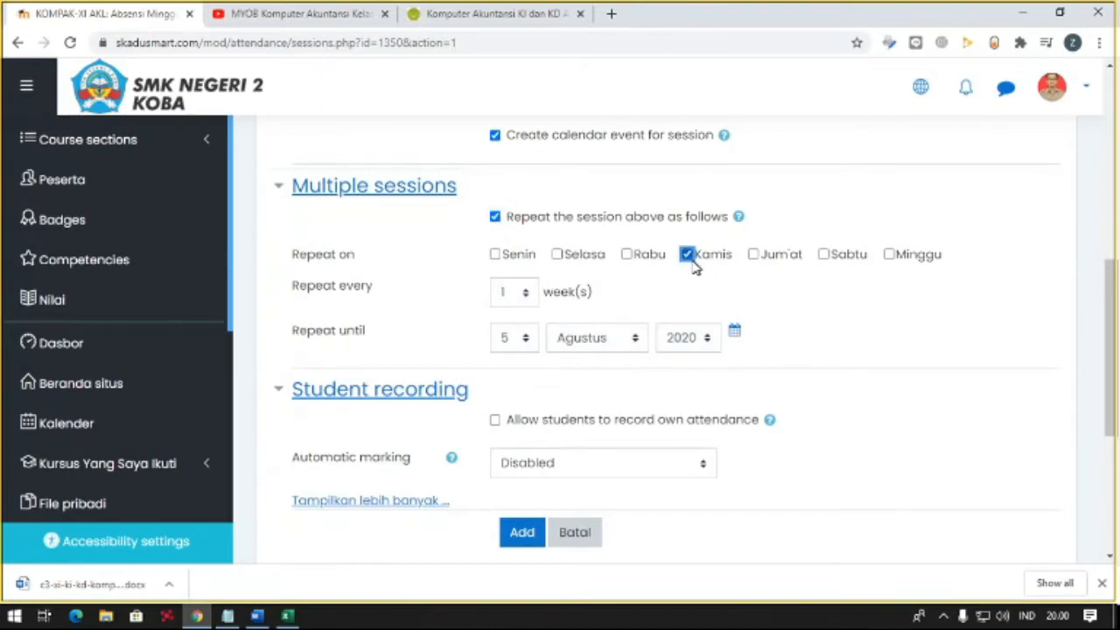
- Set the session's repeat-until date to 4 Desember 2020
click(525, 341)
scroll(513, 300, down, 3)
scroll(515, 308, up, 1)
scroll(515, 307, up, 4)
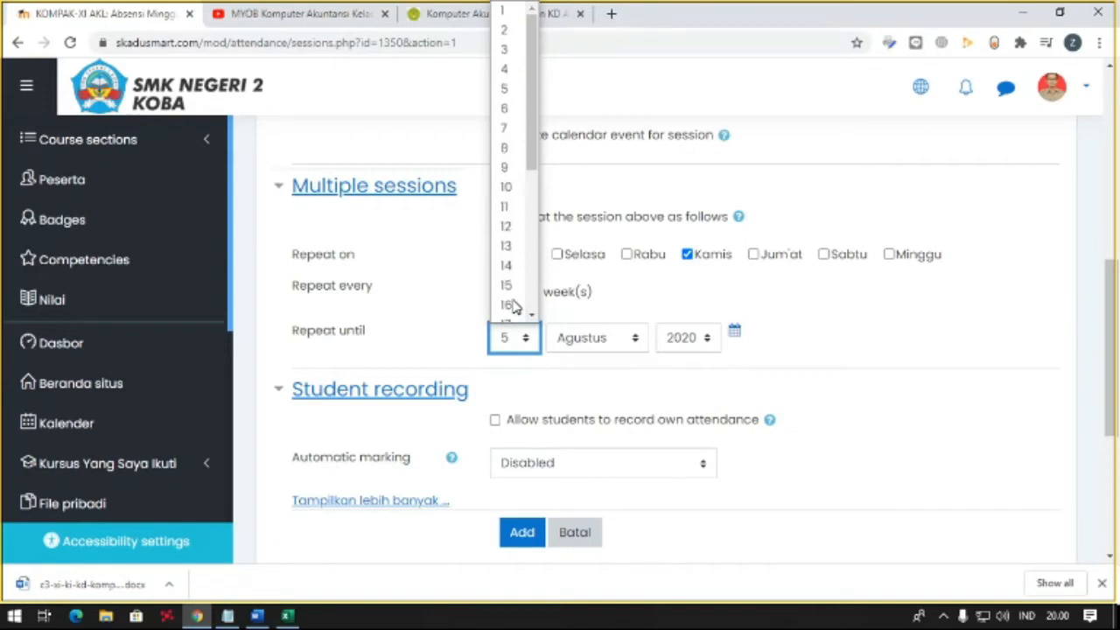
click(508, 68)
click(593, 344)
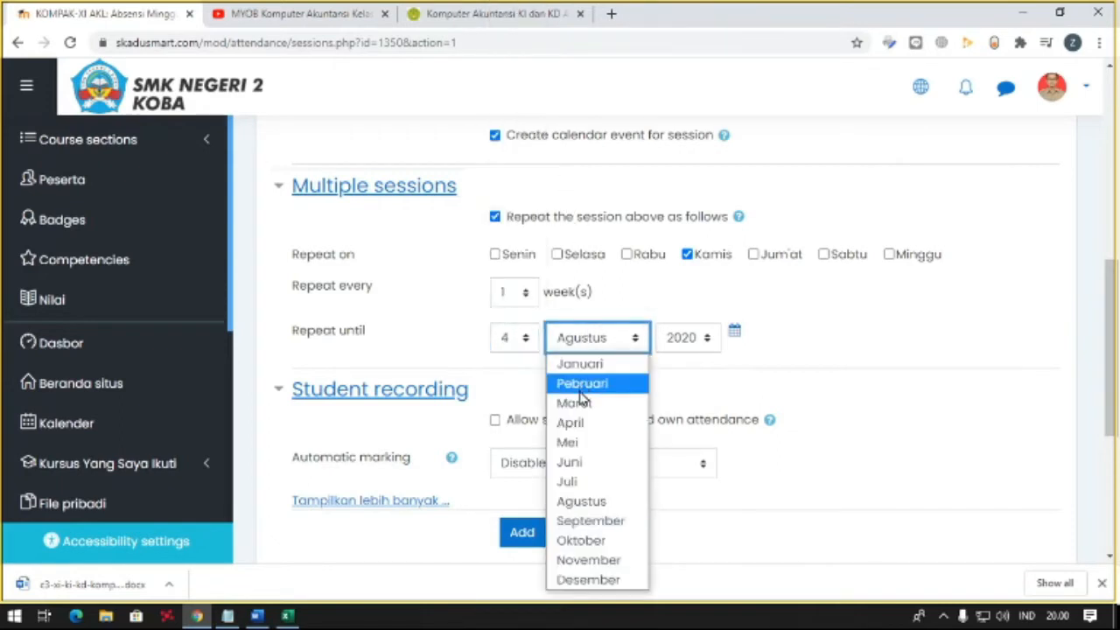
click(595, 579)
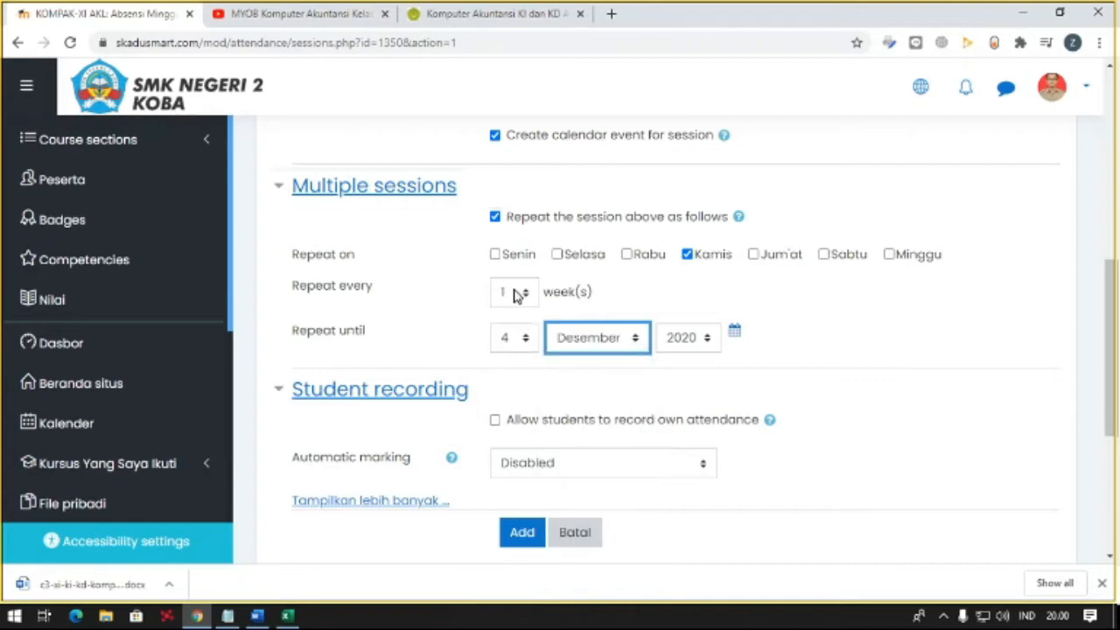
- Allow students to record their own attendance for the repeated sessions
scroll(499, 324, down, 1)
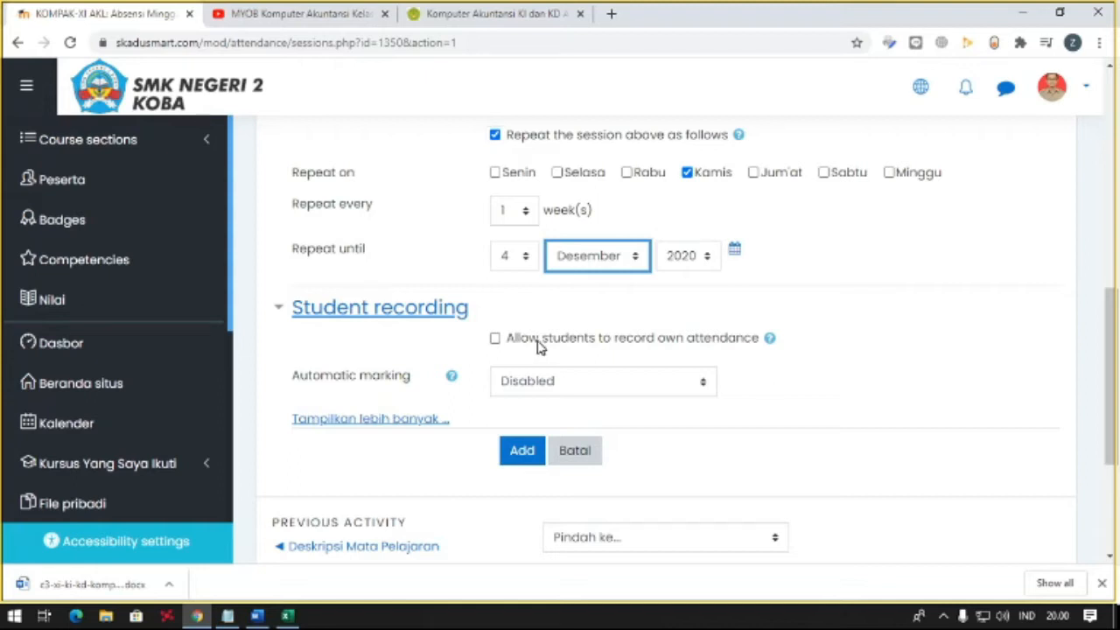
click(538, 342)
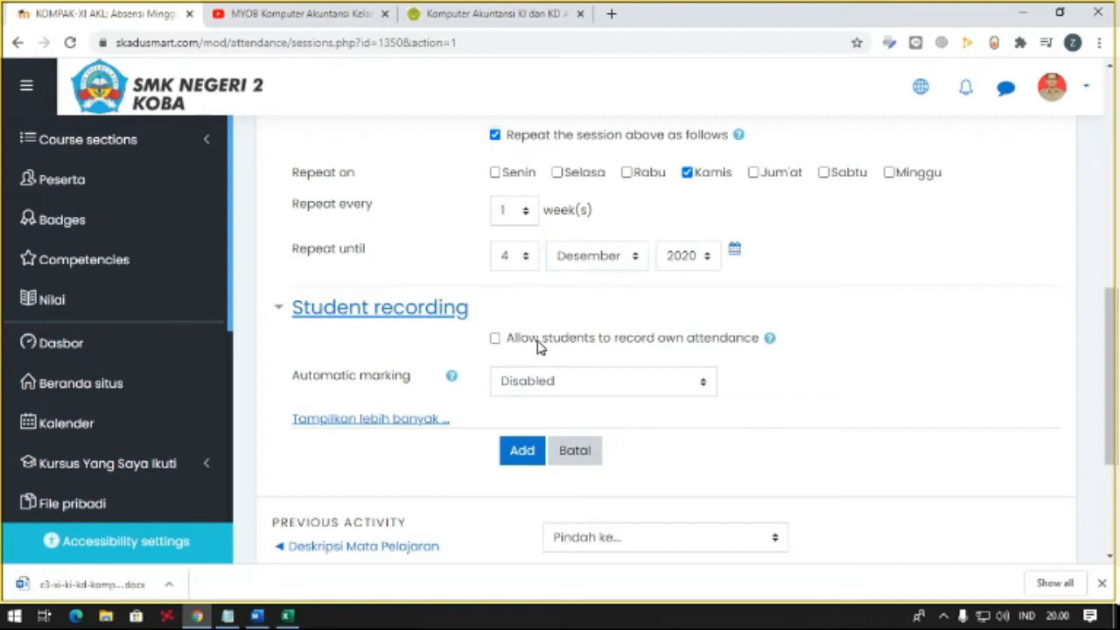
click(536, 374)
scroll(531, 358, up, 1)
scroll(531, 358, down, 1)
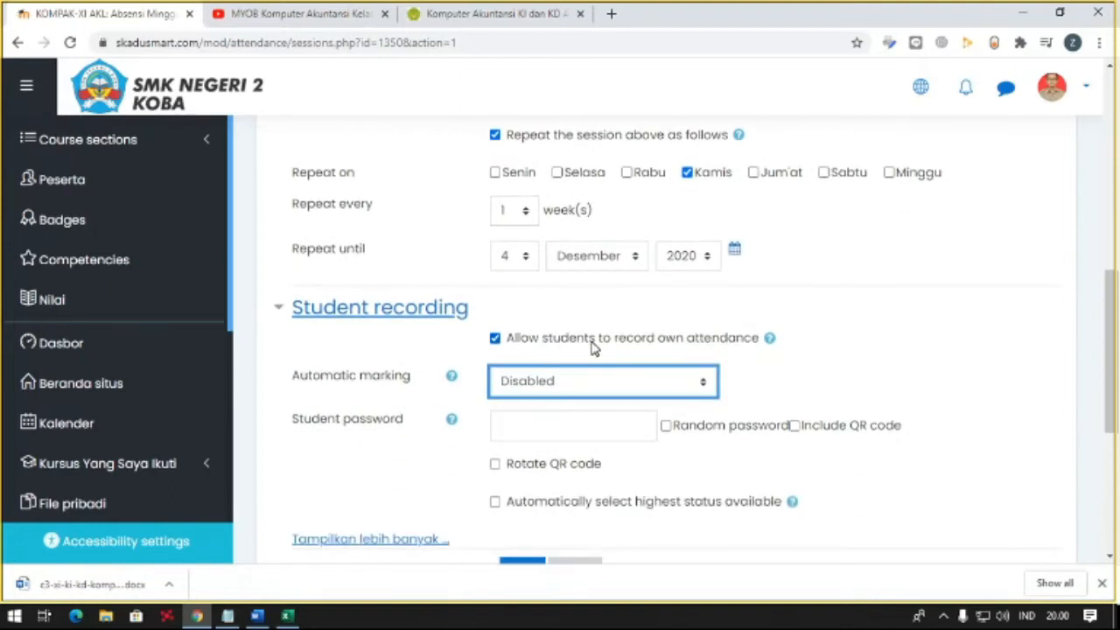
scroll(594, 346, down, 1)
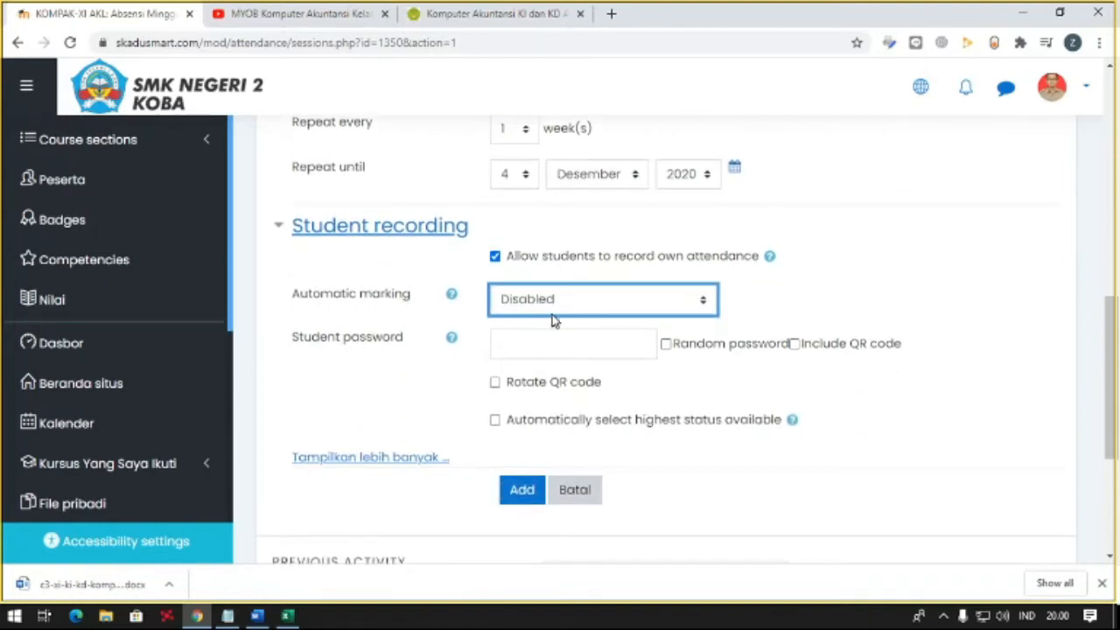
- Review the session date, time and repeat settings, and add the repeated Thursday sessions
scroll(492, 338, down, 1)
scroll(487, 338, up, 7)
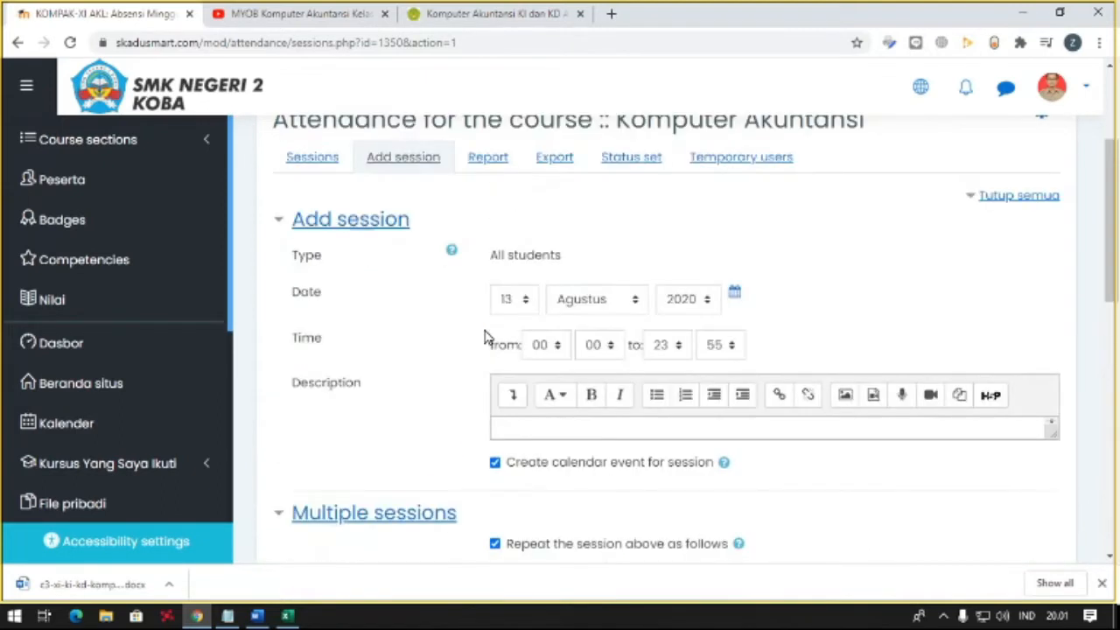
scroll(483, 334, up, 1)
scroll(487, 335, down, 10)
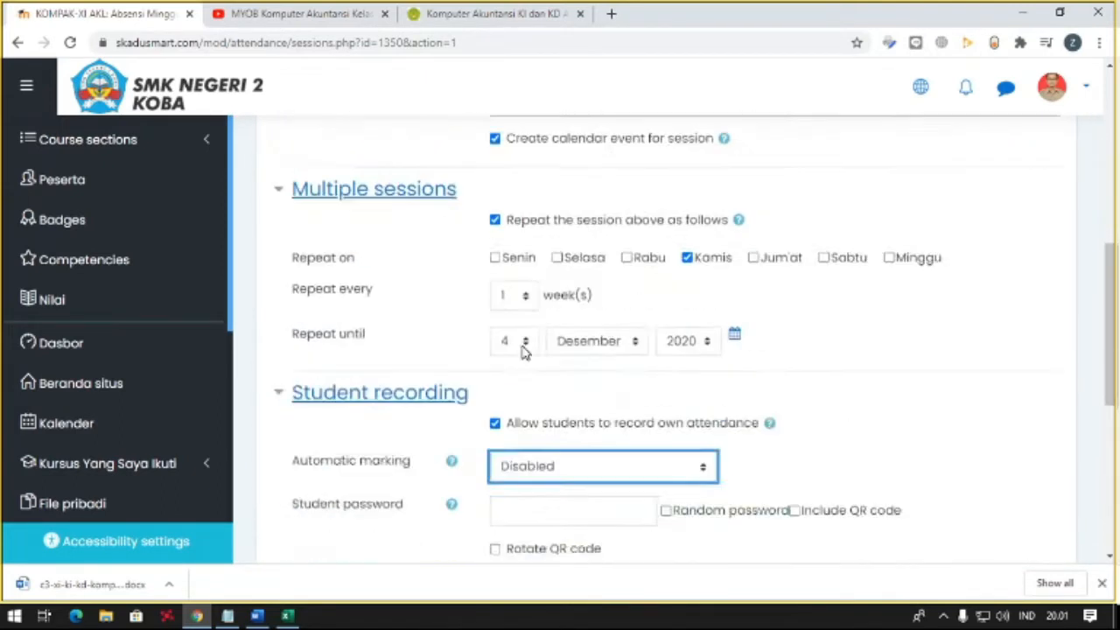
click(536, 258)
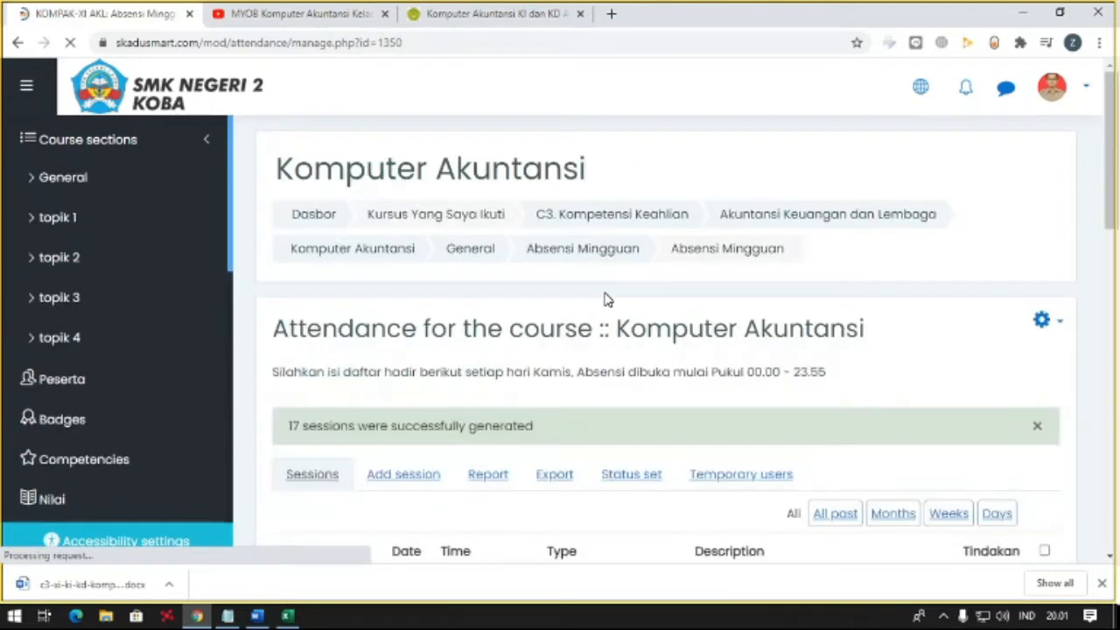
- Examine the dates and times in the list of generated attendance sessions, from first to last
scroll(603, 299, down, 3)
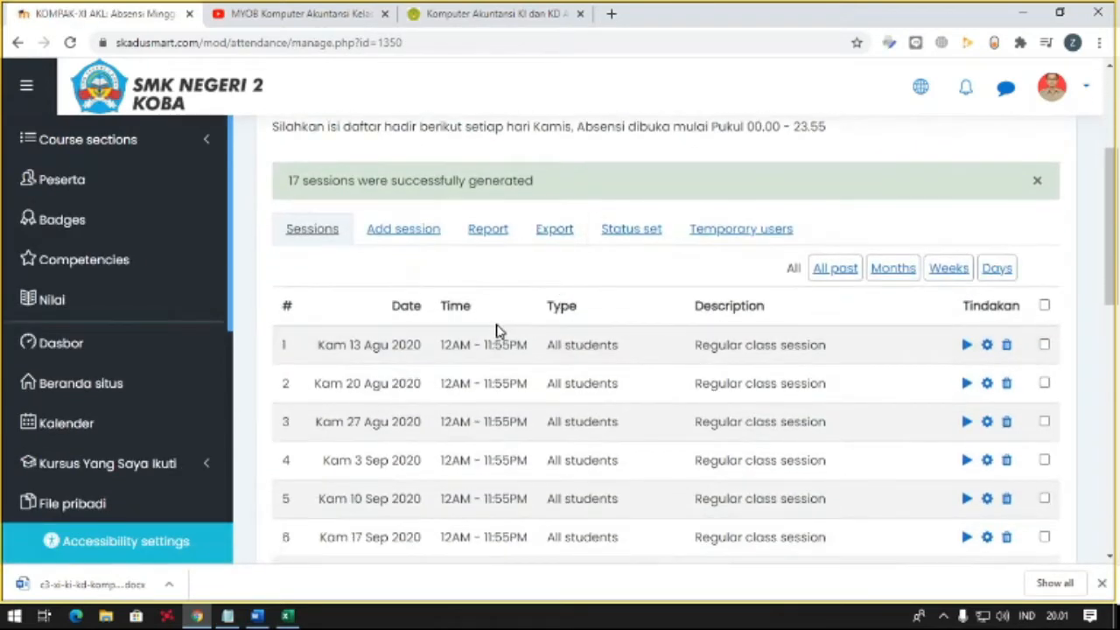
scroll(357, 290, down, 1)
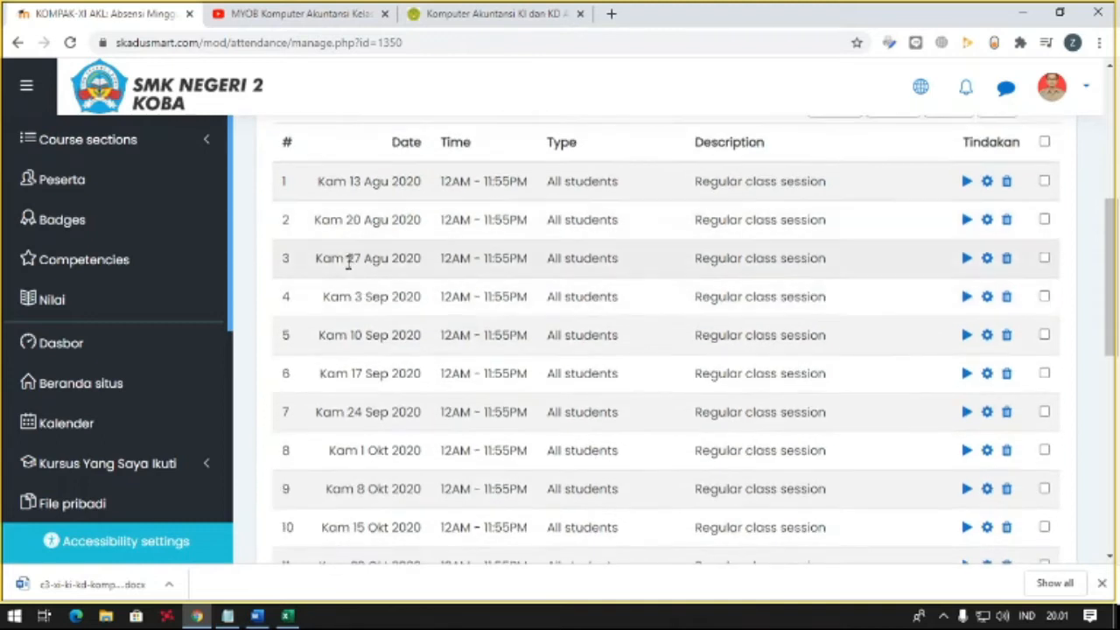
scroll(354, 317, down, 2)
scroll(354, 317, down, 2)
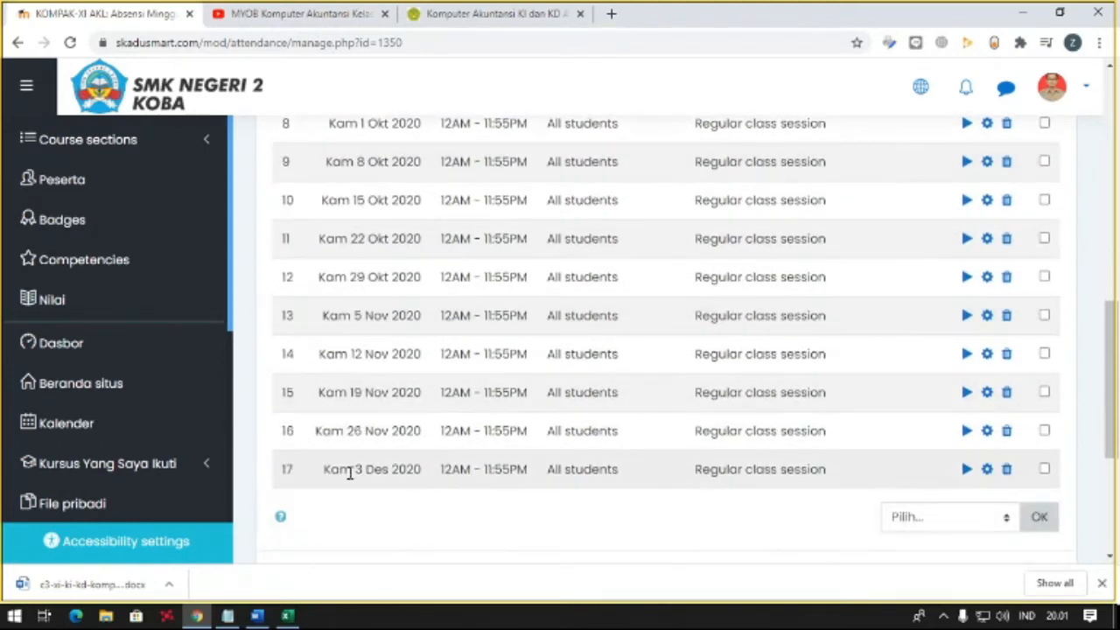
scroll(358, 420, up, 4)
scroll(370, 350, down, 4)
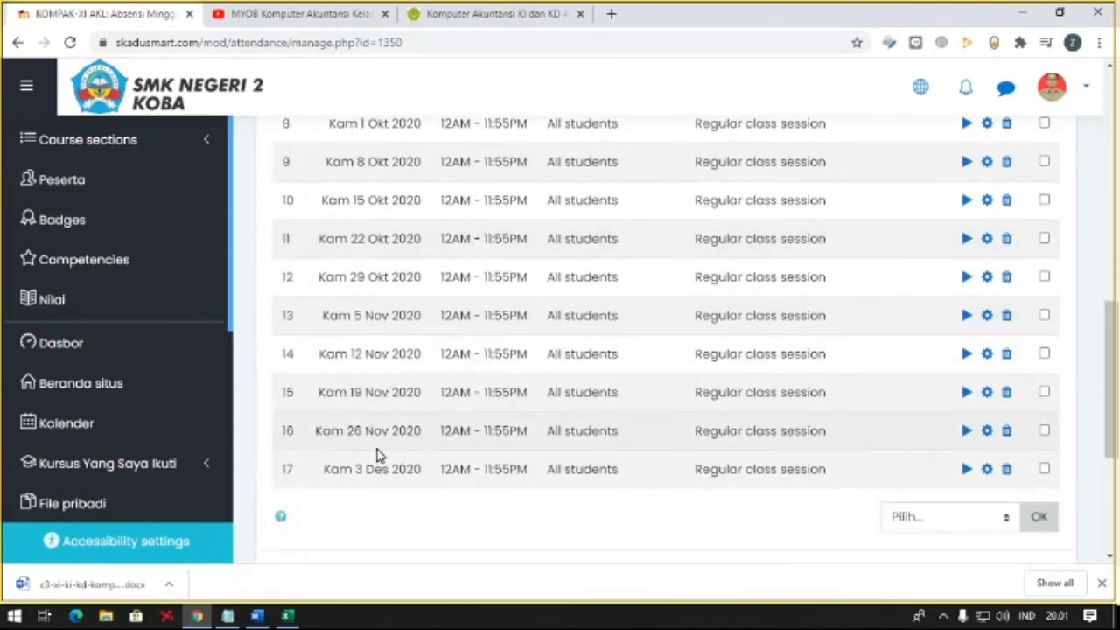
scroll(442, 464, up, 7)
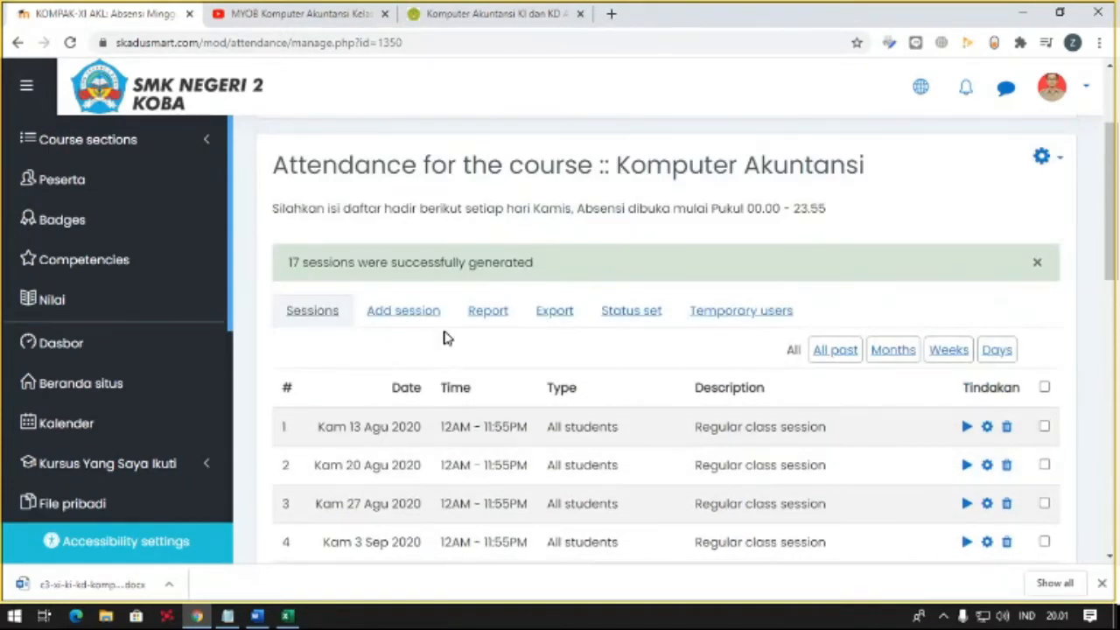
- Open the status set of the attendance activity and display its table of statuses
scroll(444, 337, down, 1)
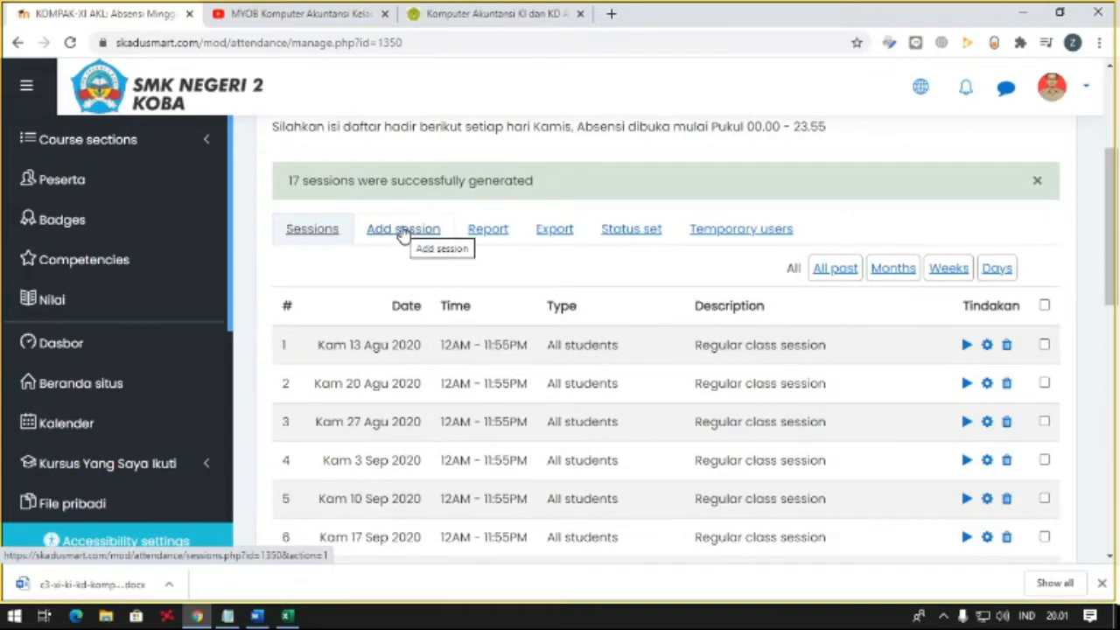
click(629, 231)
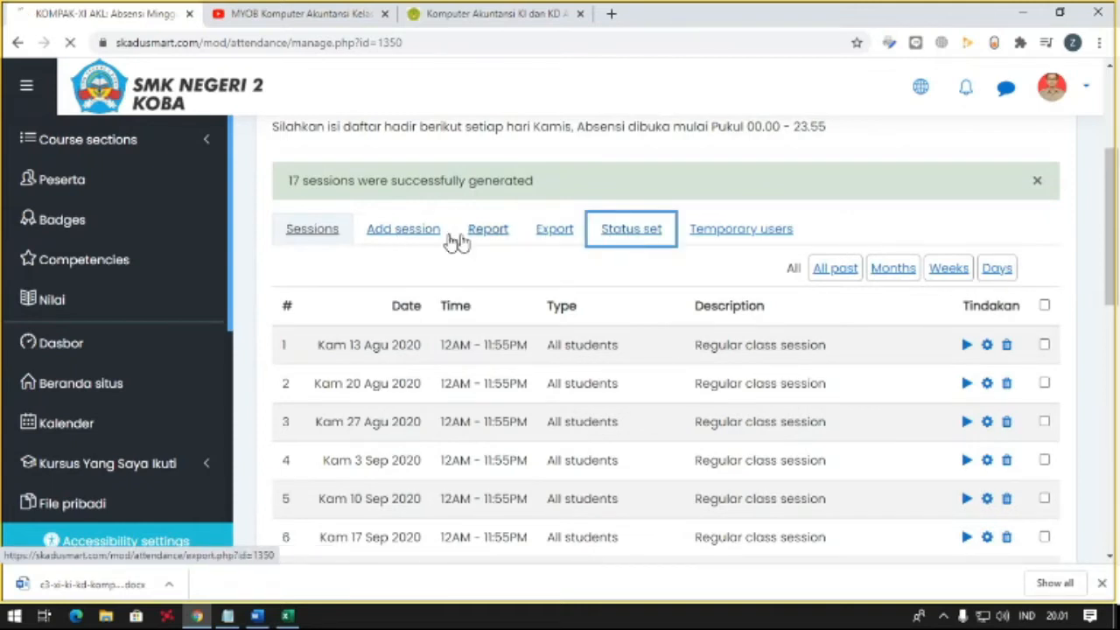
scroll(497, 313, down, 3)
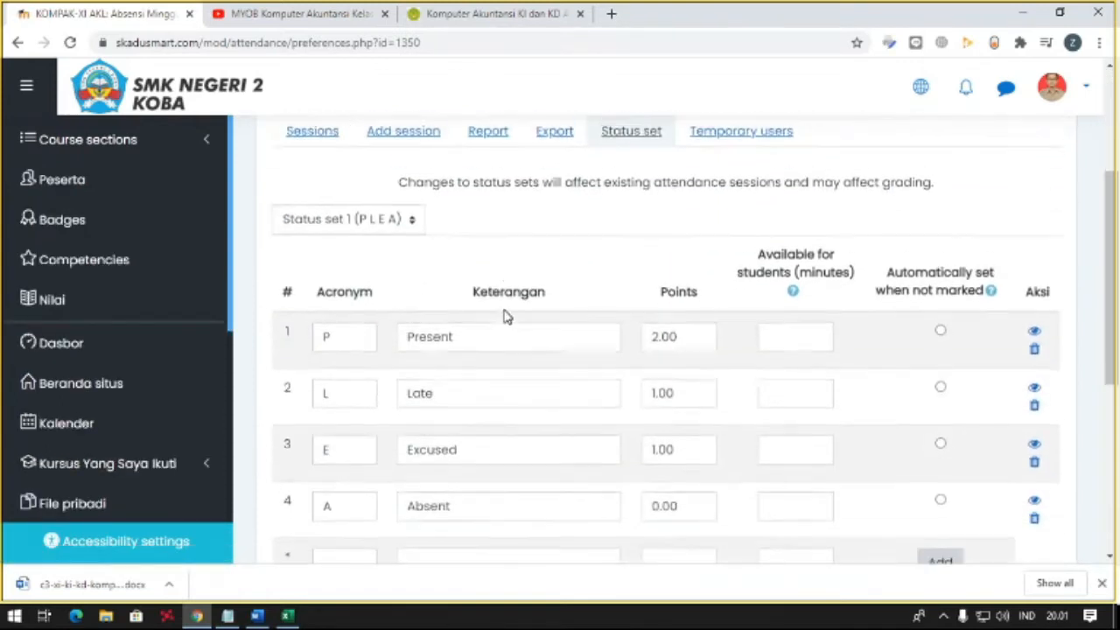
scroll(411, 324, down, 1)
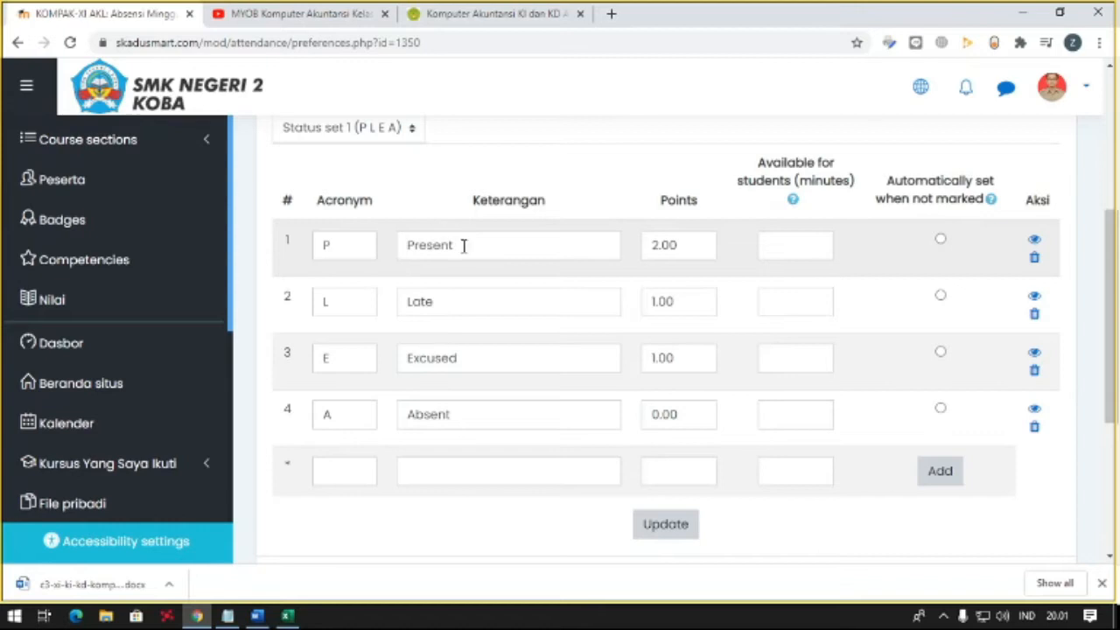
- Change the first status description to Hadir and the second to Absen
drag(463, 245, 353, 247)
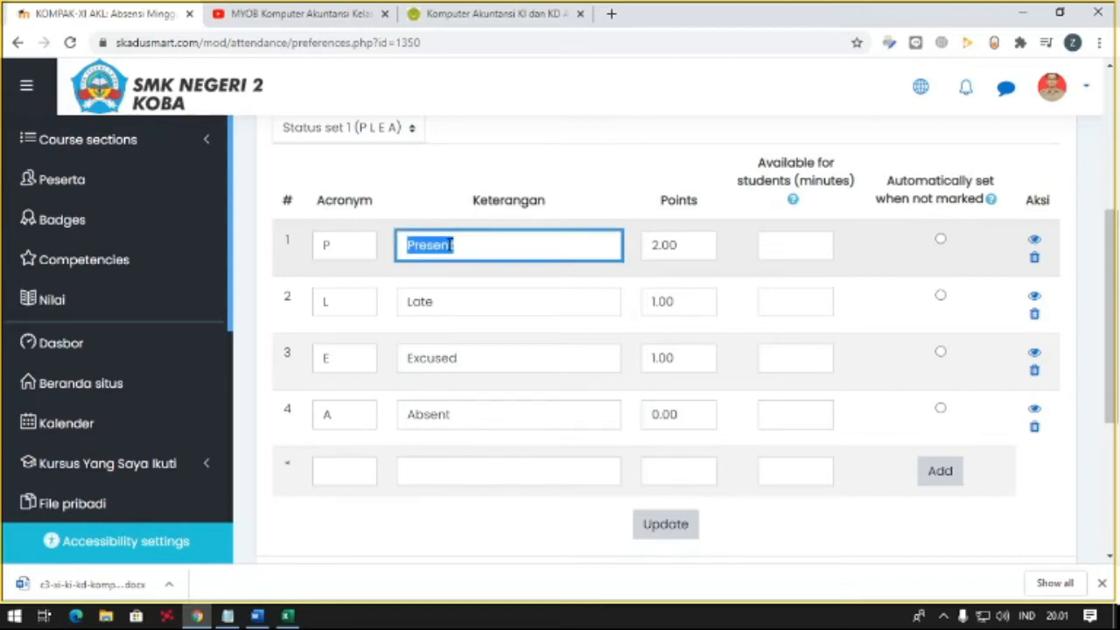
text(Hadir)
drag(447, 297, 355, 299)
text(Abseny)
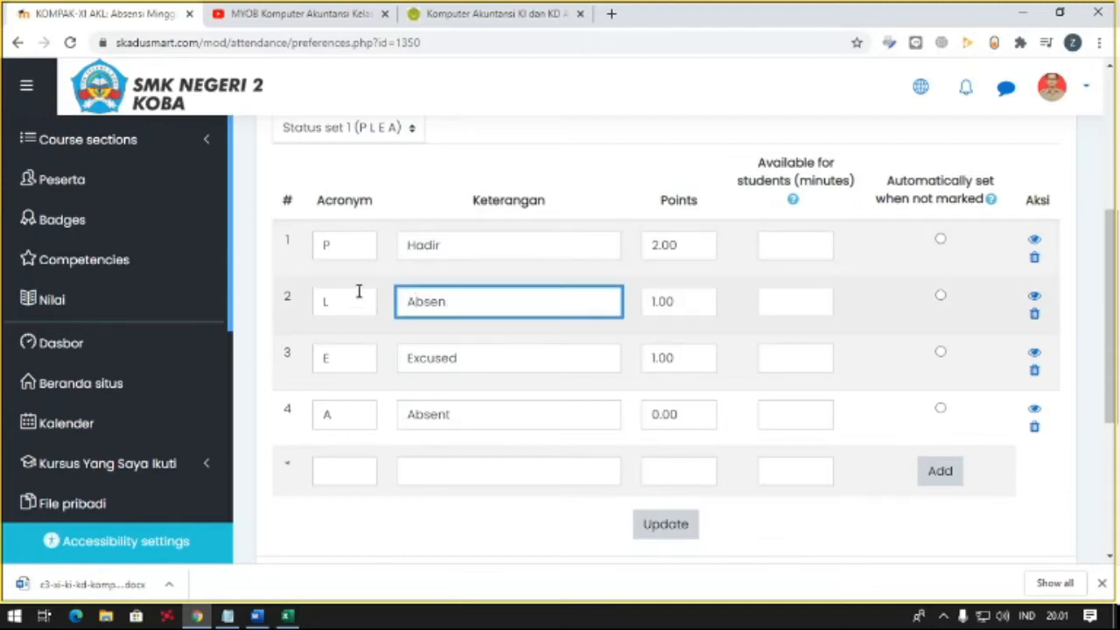
- Set the acronyms to H for the Hadir status and A for the Absen status
drag(358, 250, 300, 256)
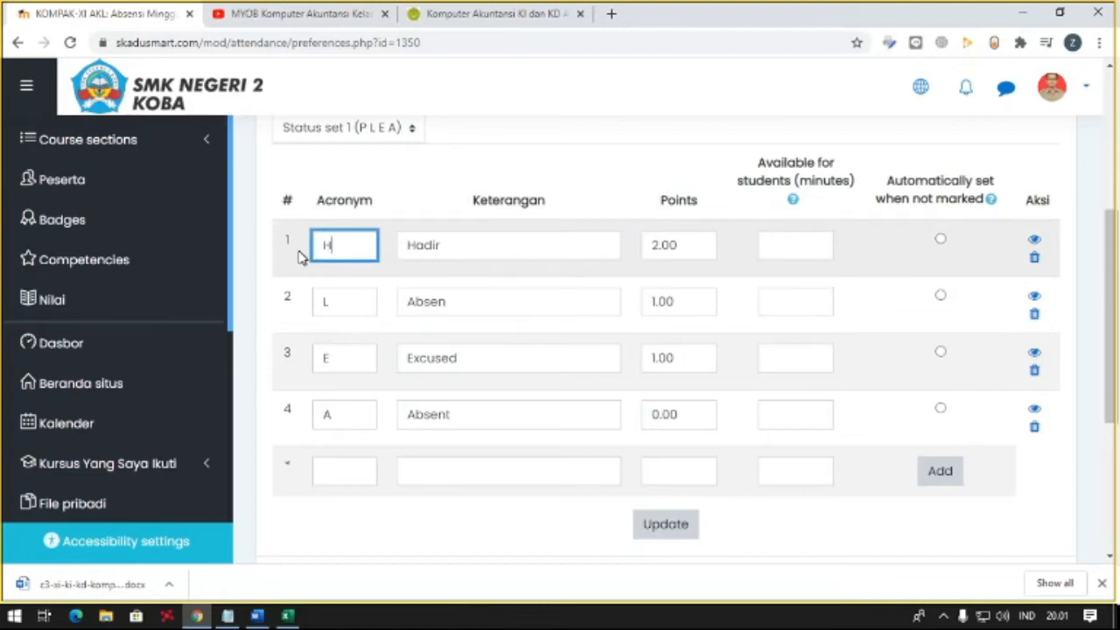
text(H)
drag(342, 302, 286, 298)
text(A)
- Set the points to 0 for the Absen status and 5 for the Hadir status
drag(674, 302, 620, 304)
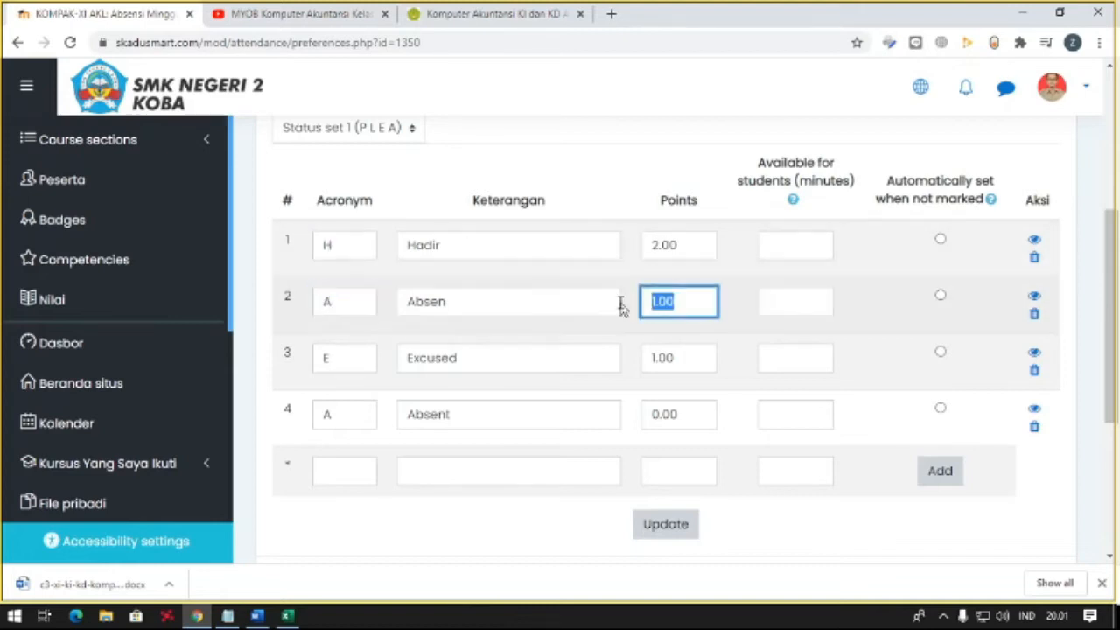
text(0)
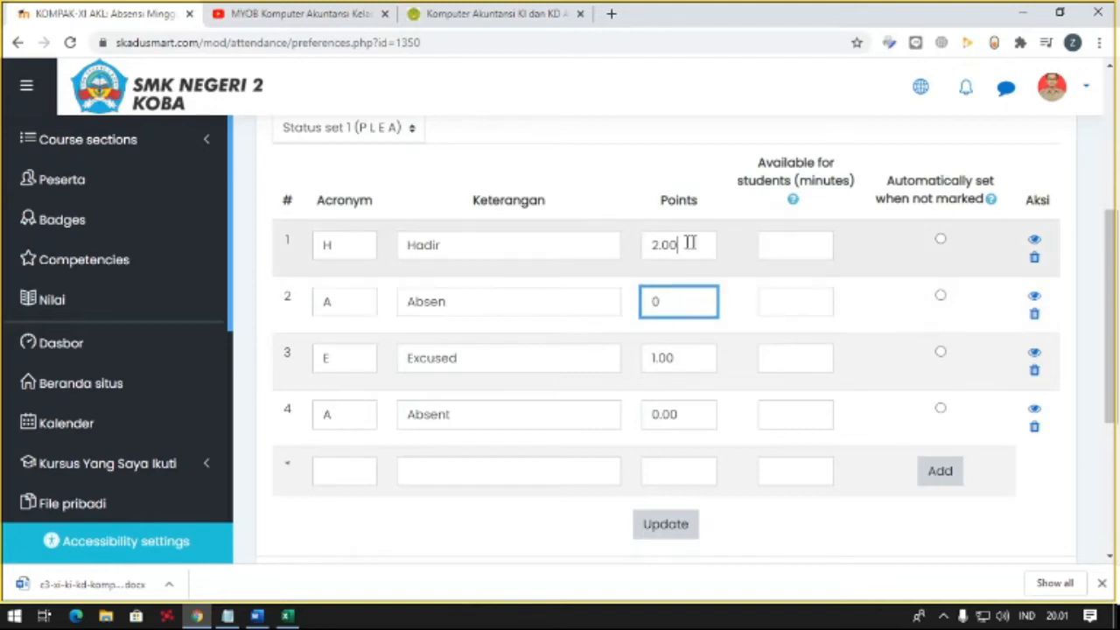
drag(700, 244, 581, 244)
text(5)
key(Tab)
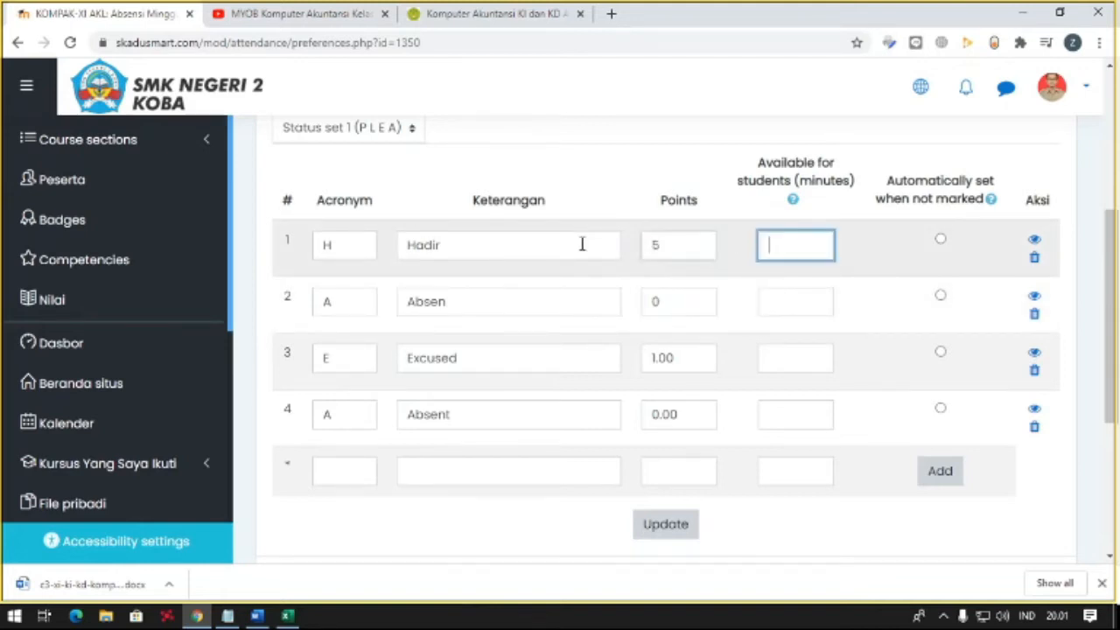
- Make Absen the status set automatically when attendance is not marked, and update the status set
click(940, 297)
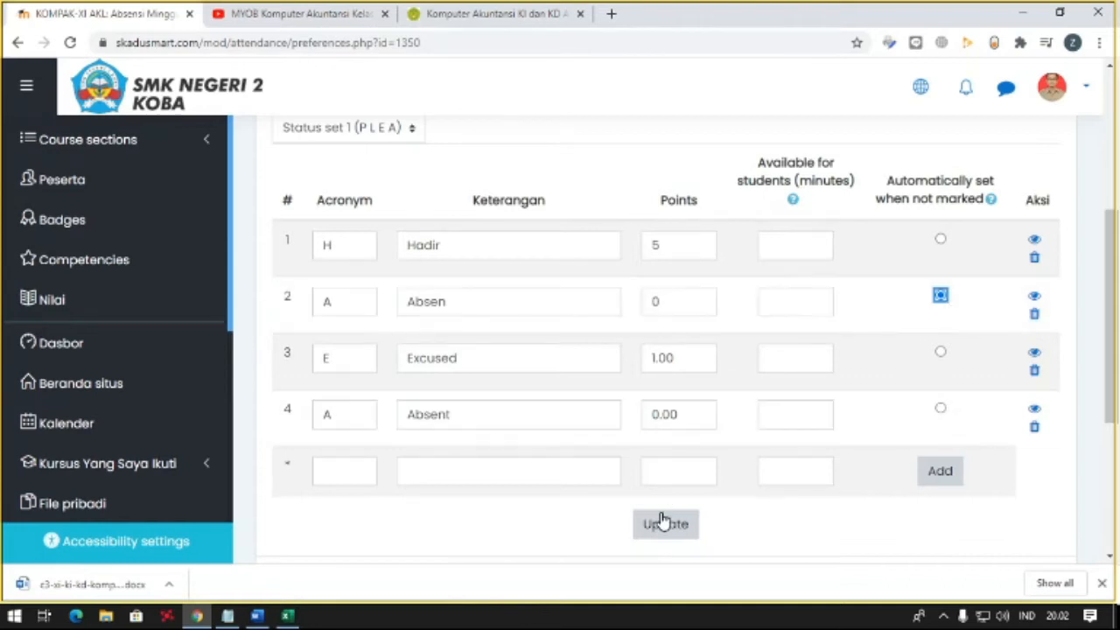
click(662, 523)
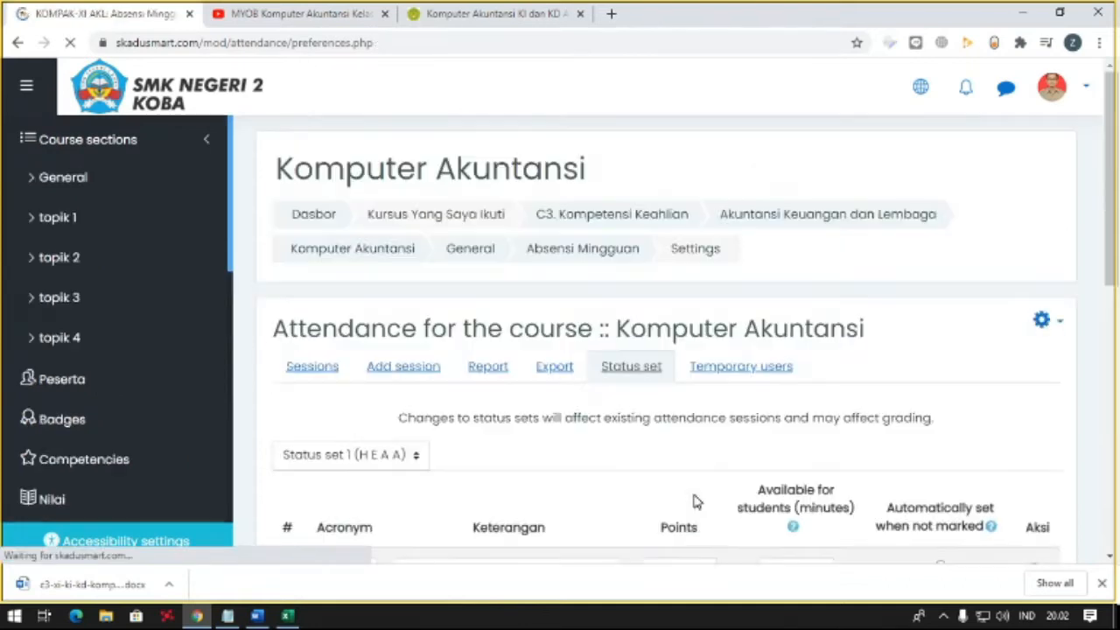
- Delete the Excused status from the attendance status set and confirm its removal
scroll(678, 394, down, 4)
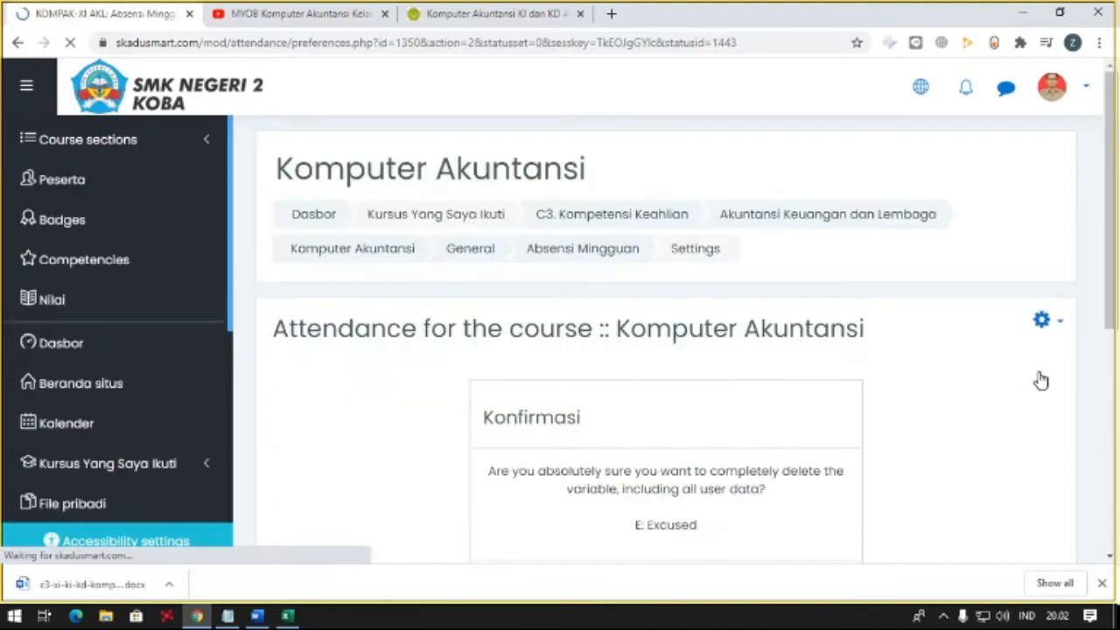
scroll(686, 463, down, 3)
click(743, 358)
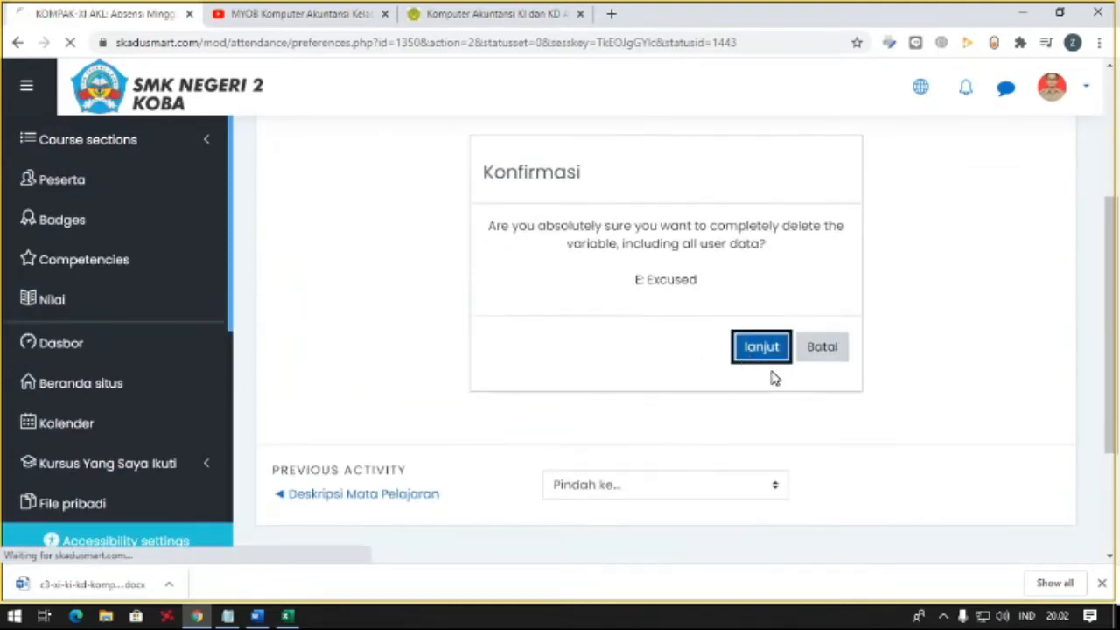
- Delete the Absen status in the third row of the status set and confirm its removal
scroll(775, 377, down, 4)
scroll(774, 377, down, 1)
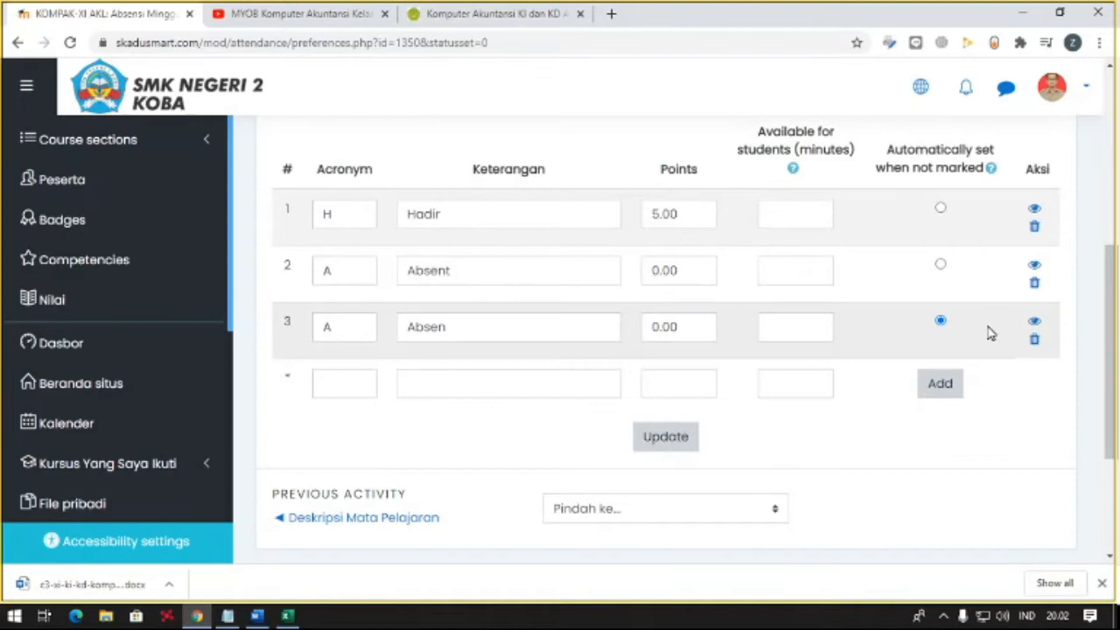
click(1034, 341)
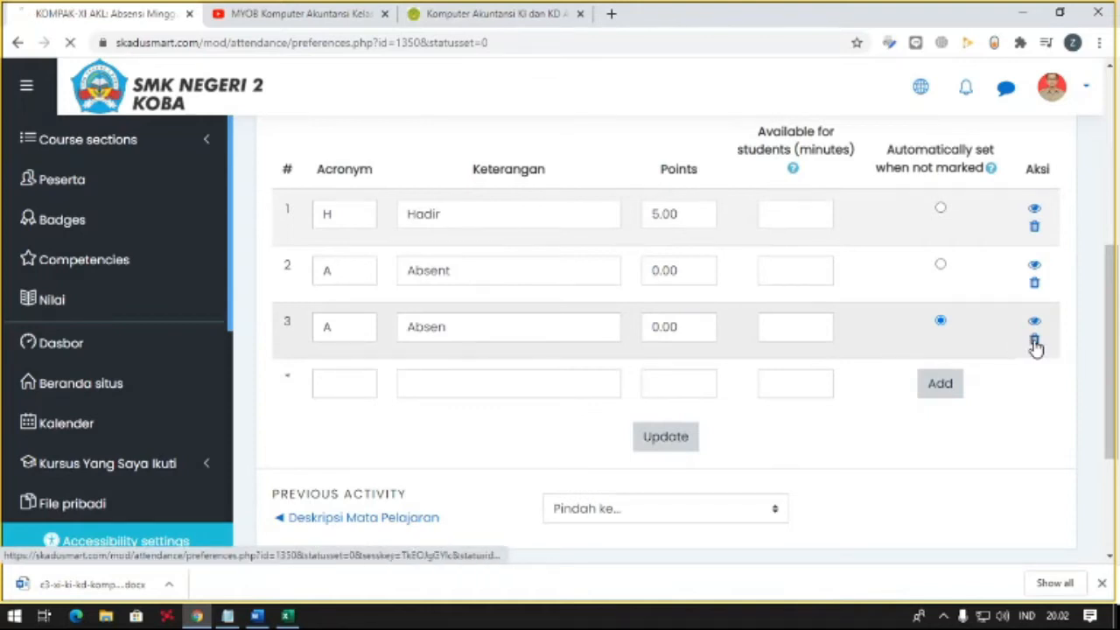
scroll(697, 332, down, 4)
click(750, 270)
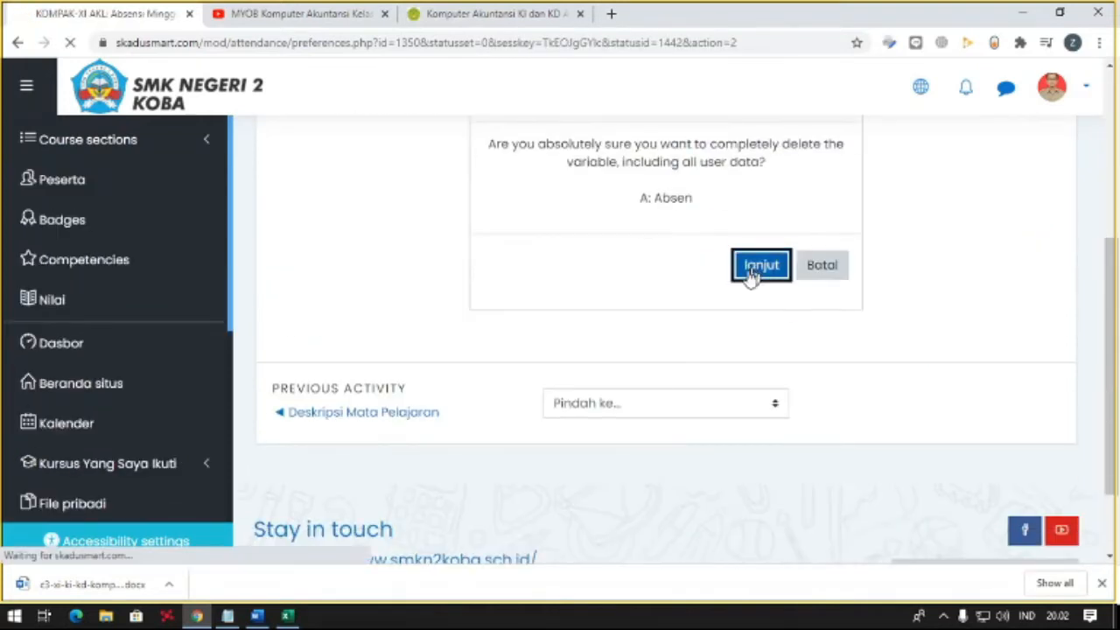
- Update the status set with the remaining Hadir and Absent statuses and review their points
scroll(664, 331, down, 5)
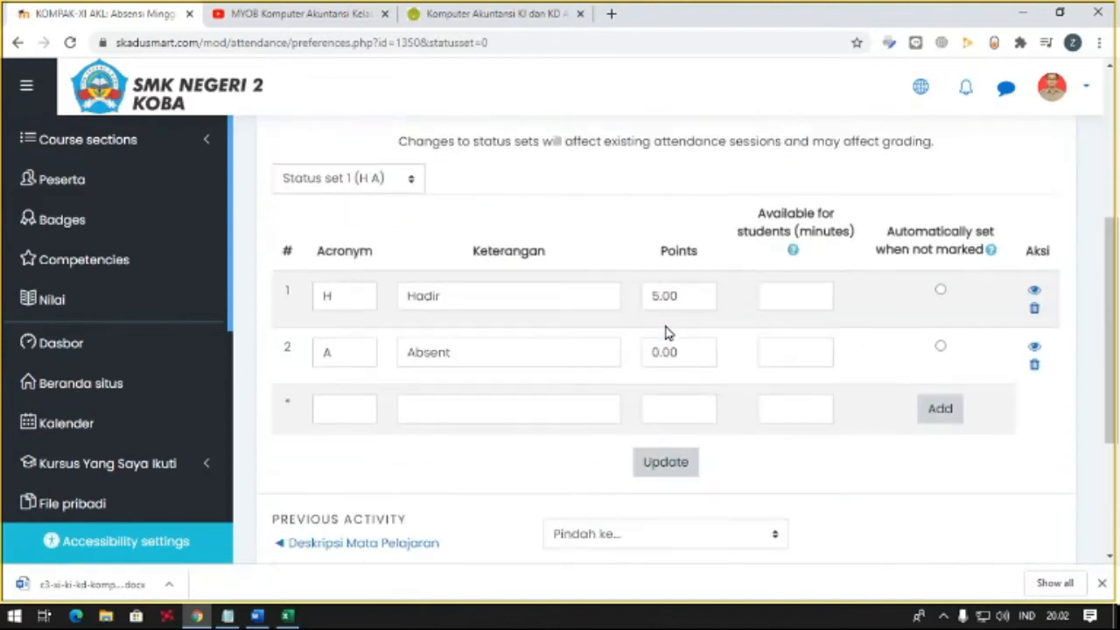
click(650, 385)
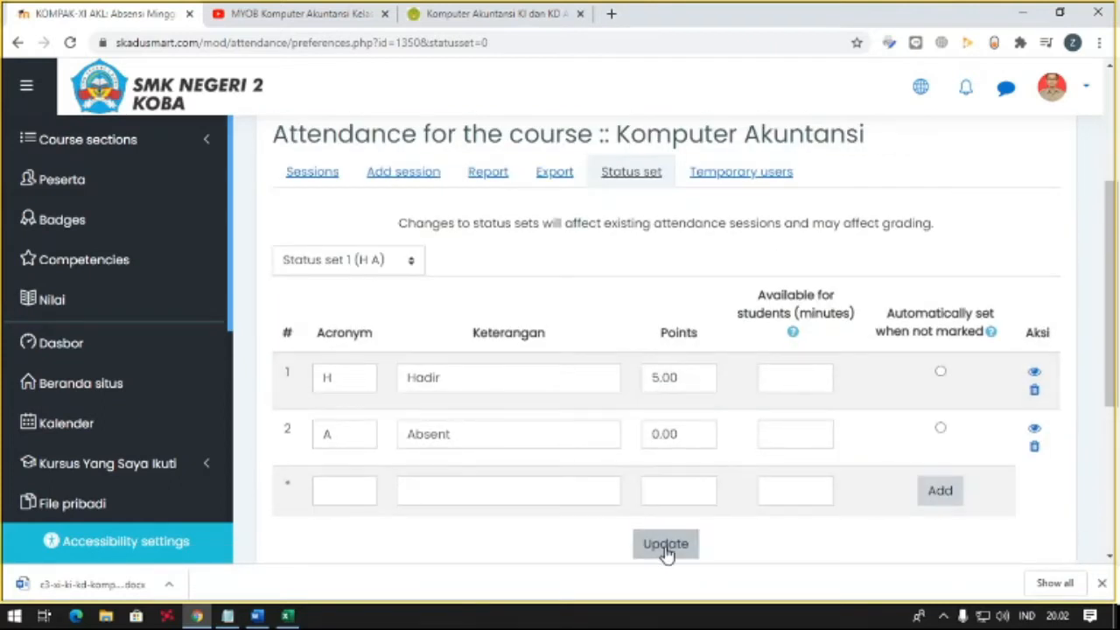
click(666, 545)
scroll(610, 446, down, 2)
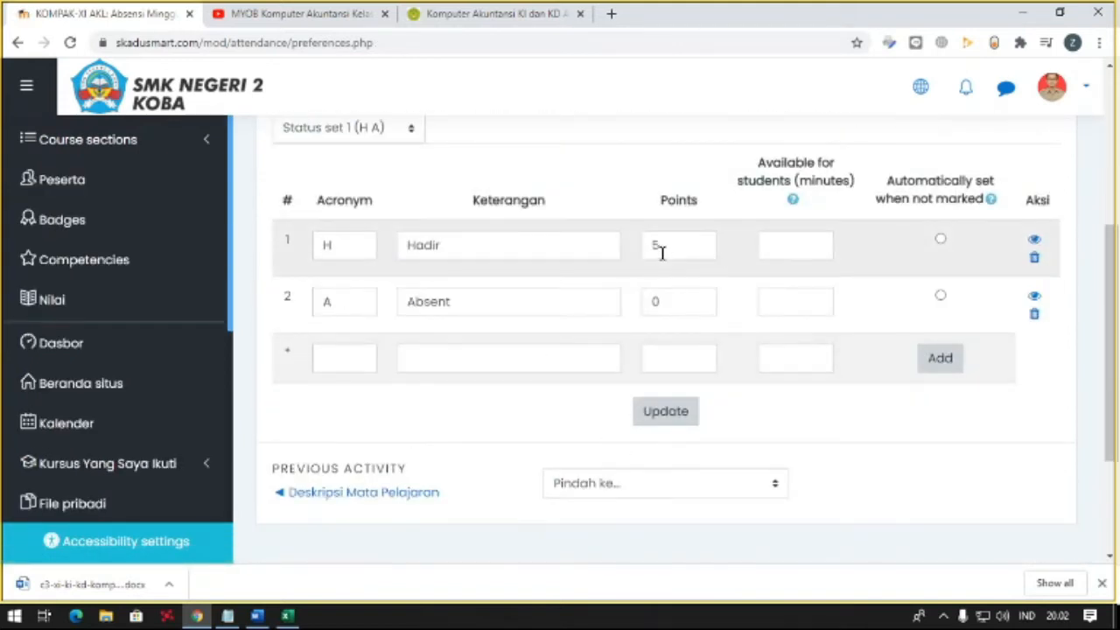
click(674, 303)
scroll(669, 306, up, 2)
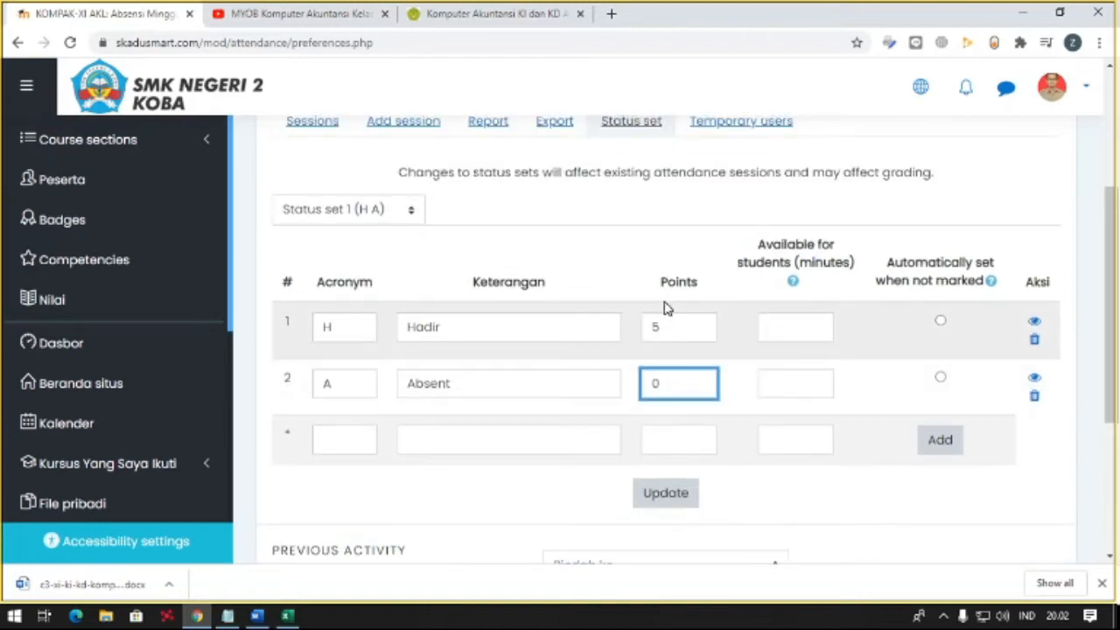
scroll(664, 308, up, 1)
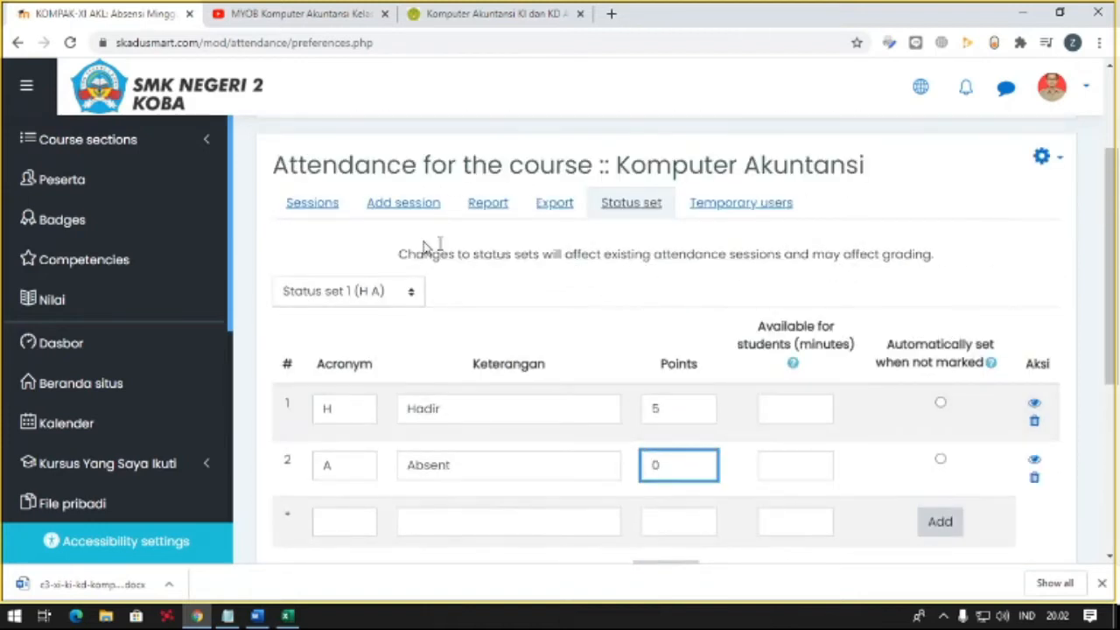
- Open the attendance-taking sheet for the 13 Agustus 2020 session and look through its student list
scroll(317, 228, down, 1)
click(97, 156)
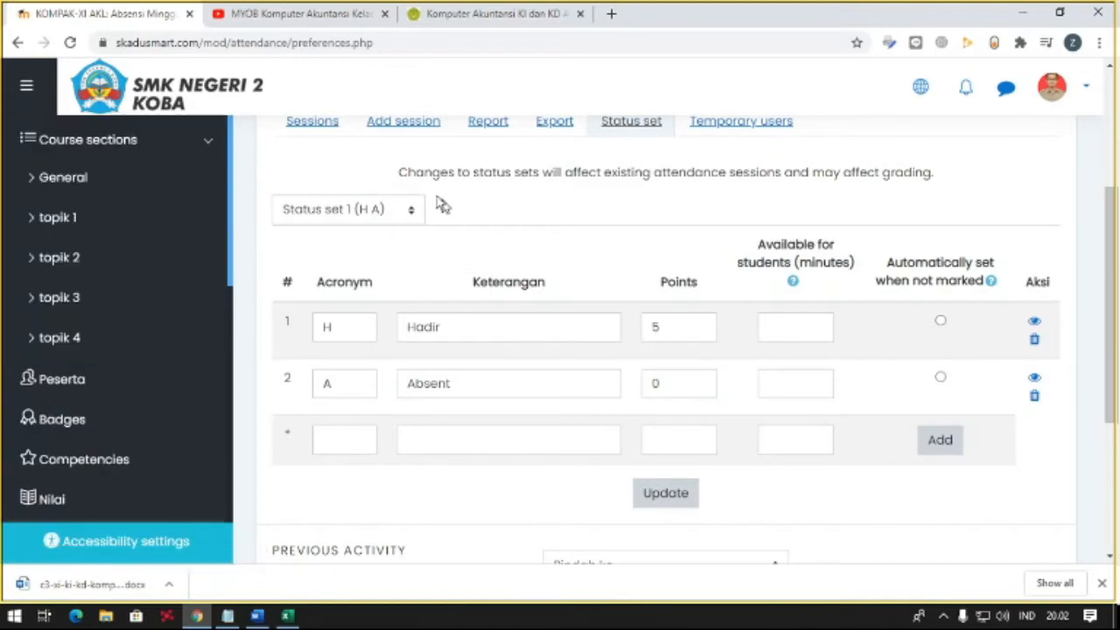
scroll(438, 210, up, 1)
click(335, 213)
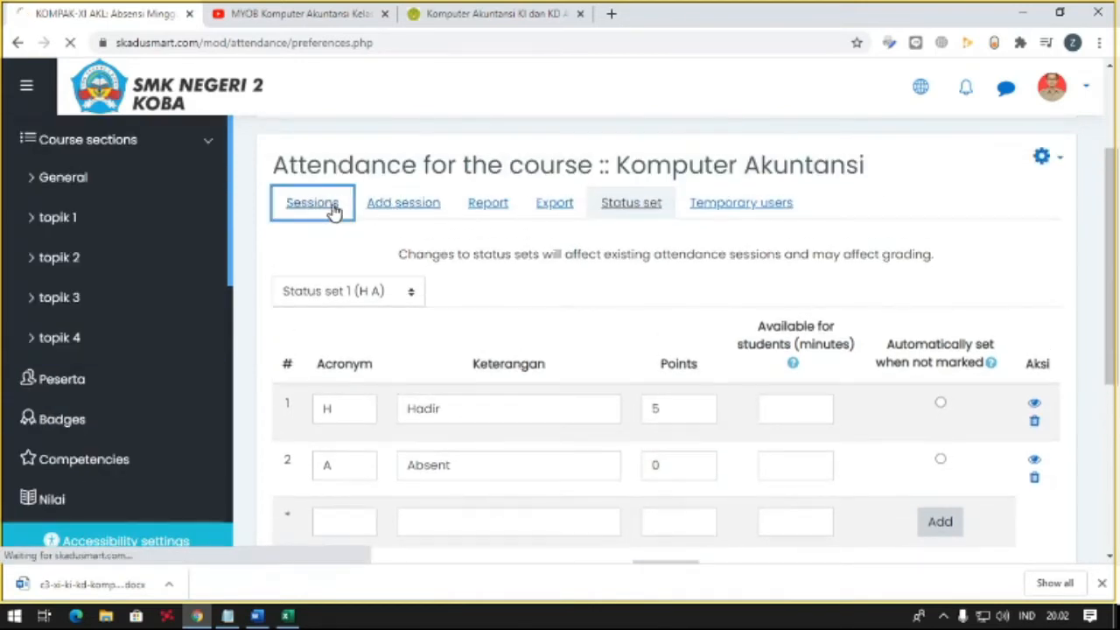
scroll(417, 300, down, 3)
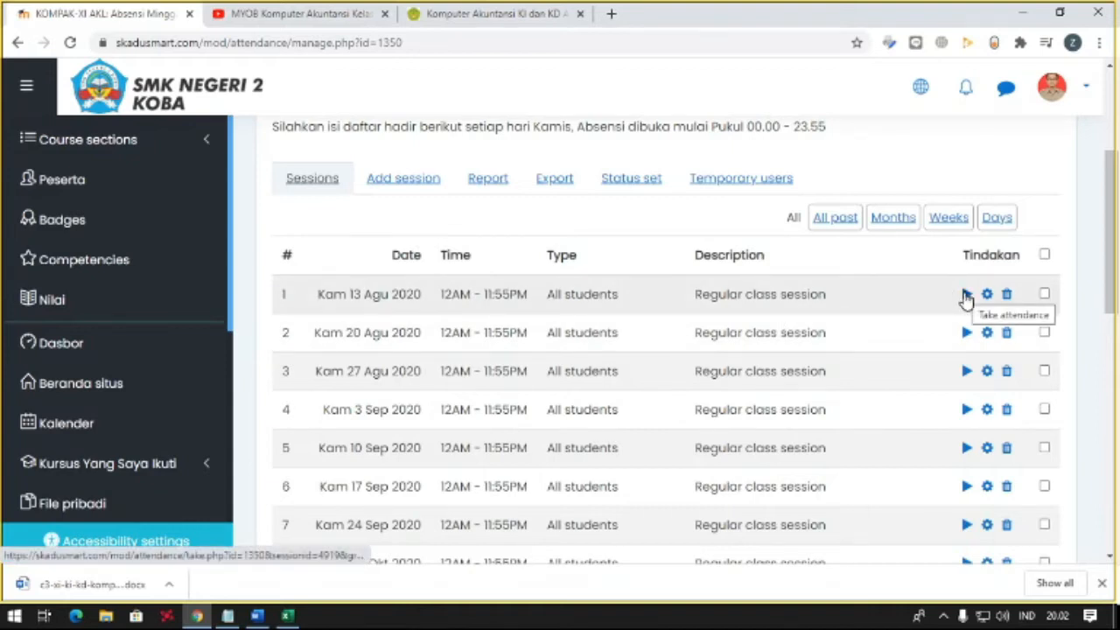
click(966, 294)
scroll(626, 300, down, 3)
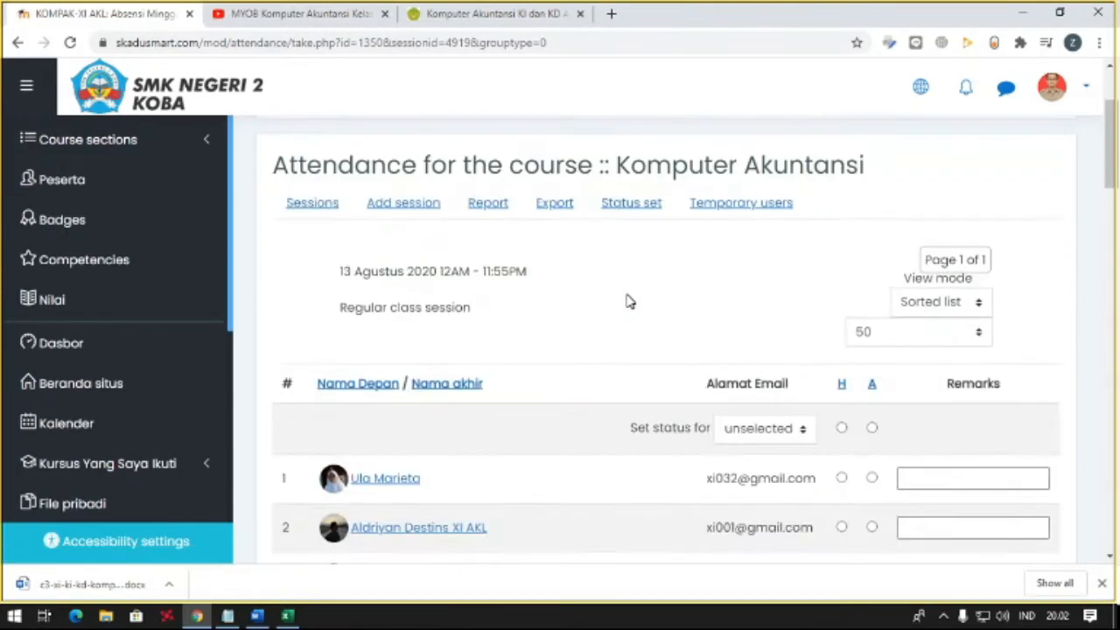
scroll(779, 320, down, 12)
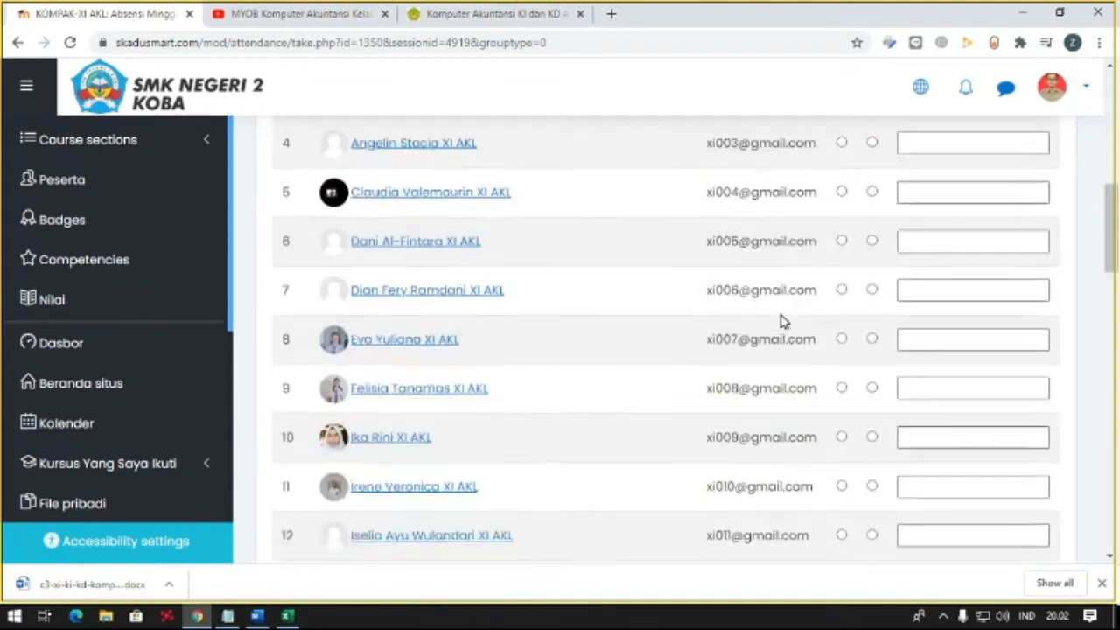
scroll(779, 320, down, 5)
scroll(780, 320, up, 20)
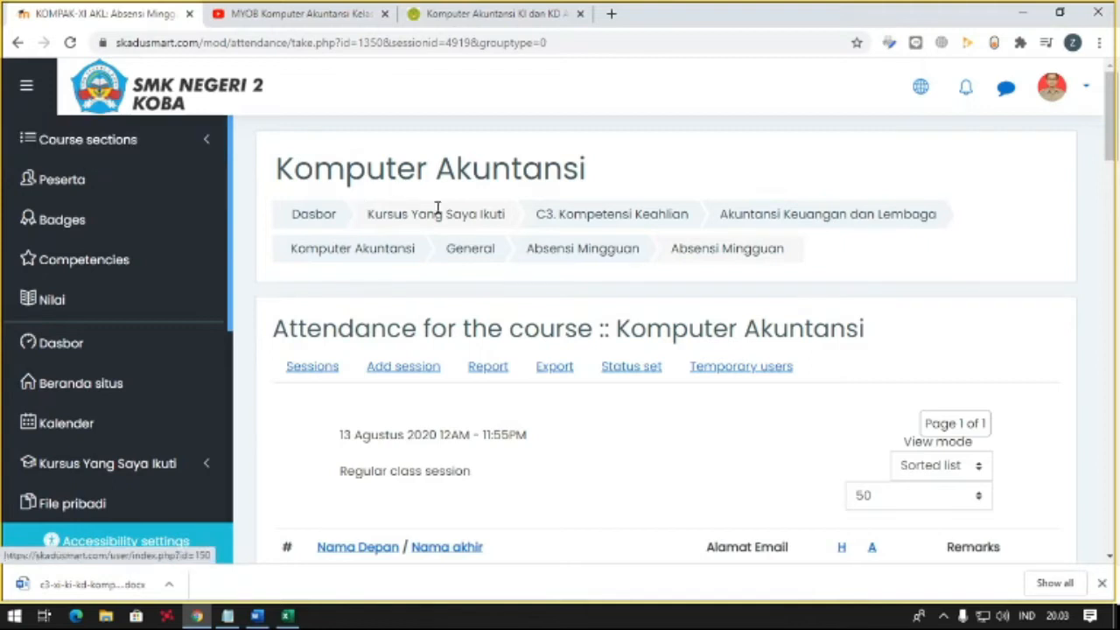
- Return to the Komputer Akuntansi course page and review the Deskripsi Mata Pelajaran and Absensi Mingguan entries
click(354, 250)
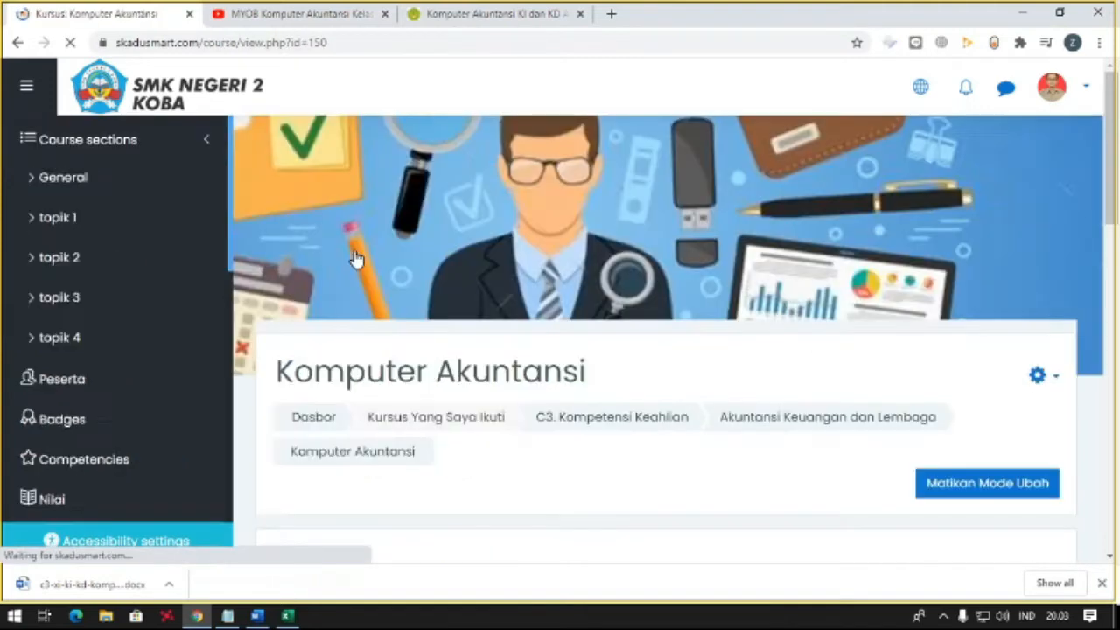
scroll(361, 257, down, 2)
scroll(363, 258, down, 3)
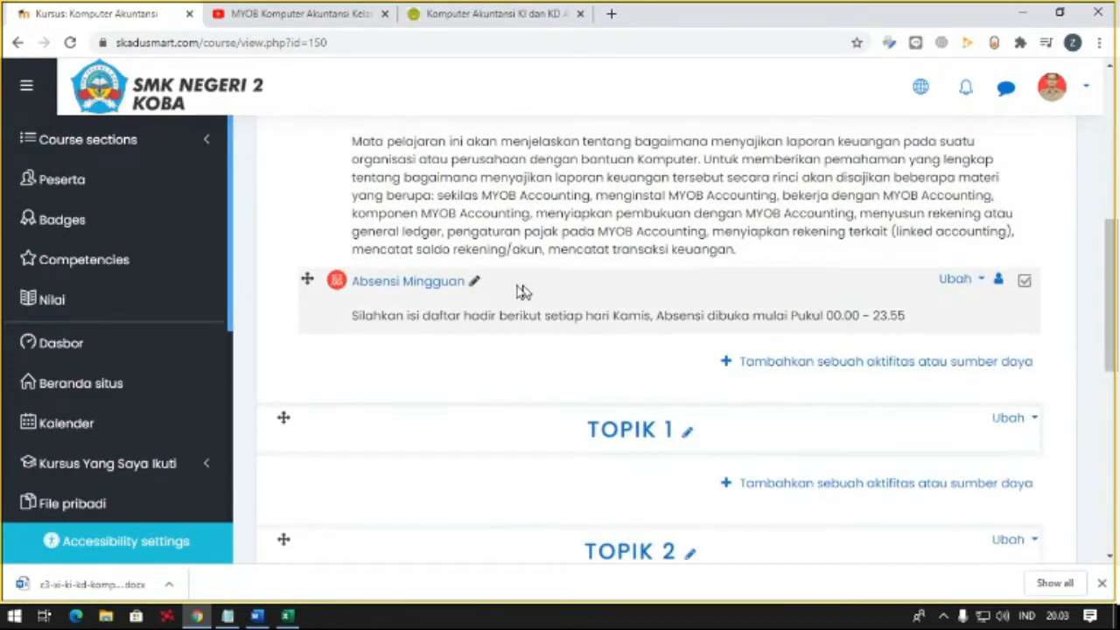
scroll(455, 280, up, 1)
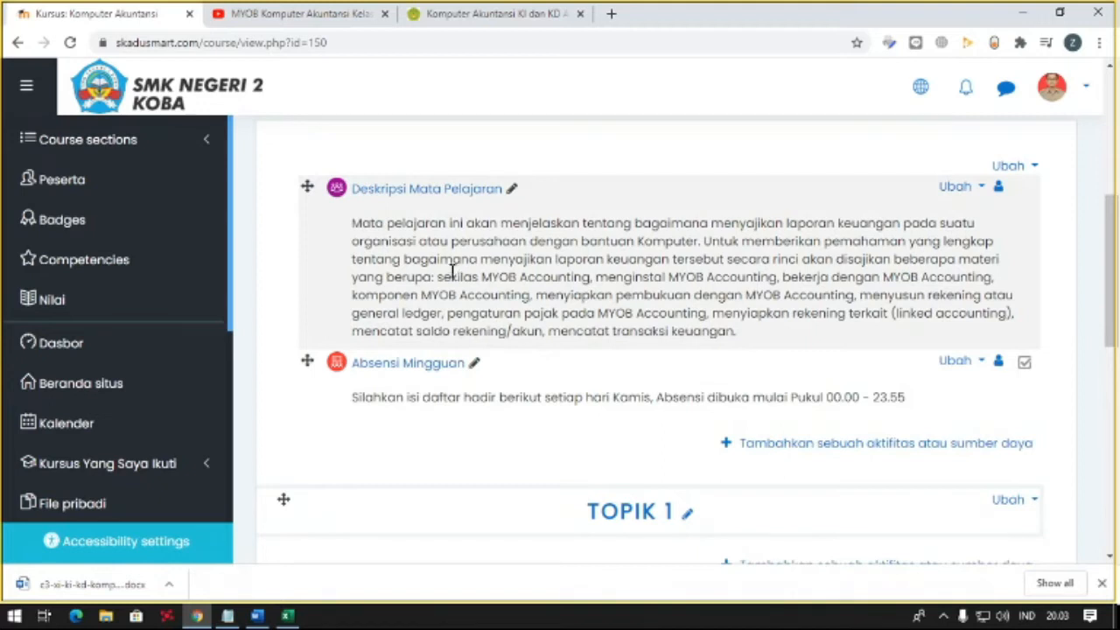
scroll(452, 270, down, 1)
- Examine all activity and resource types that can be added to the general section, then close the chooser
click(840, 363)
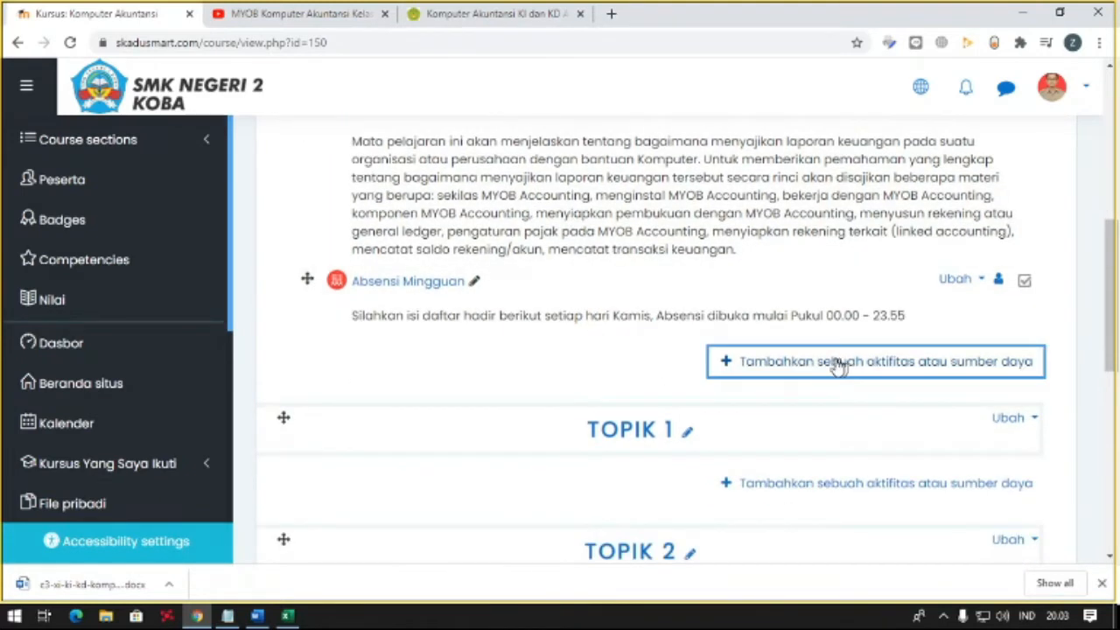
click(495, 189)
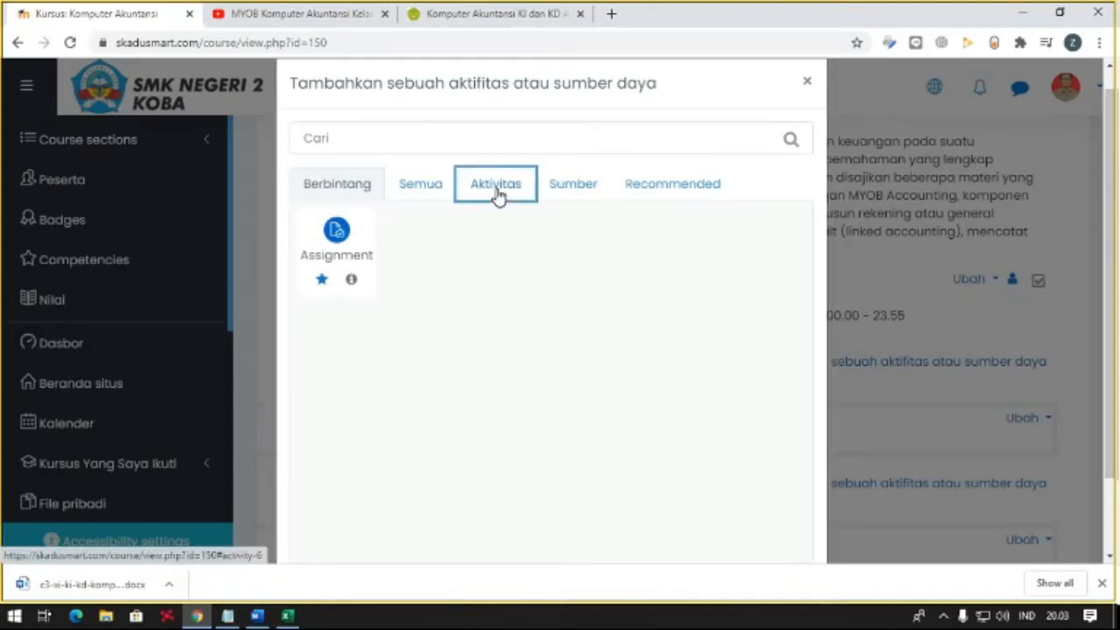
click(417, 186)
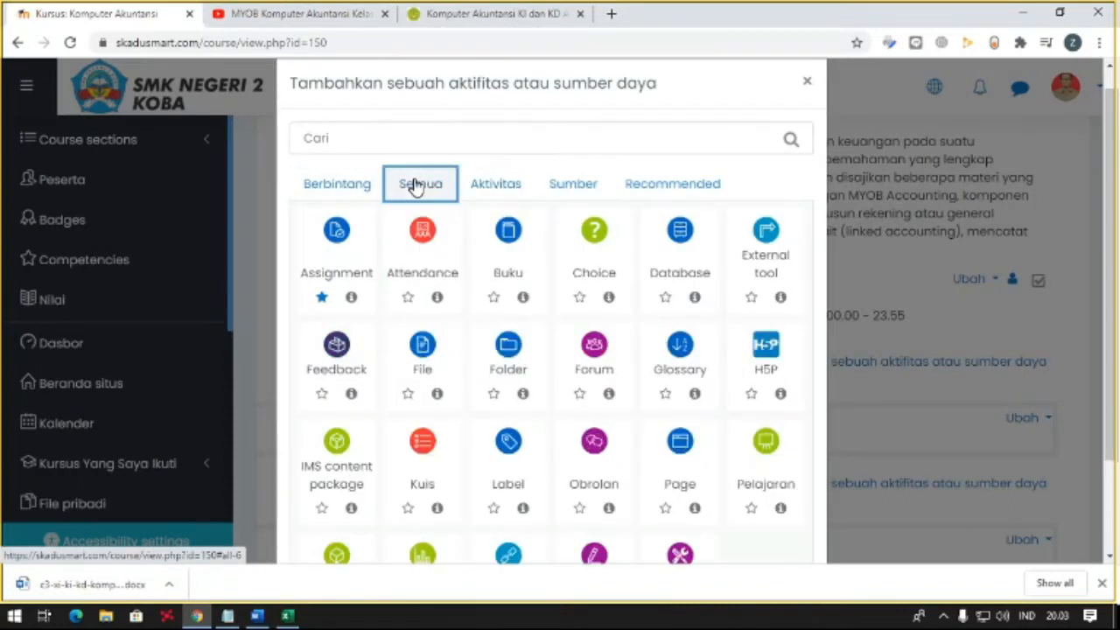
scroll(475, 337, down, 2)
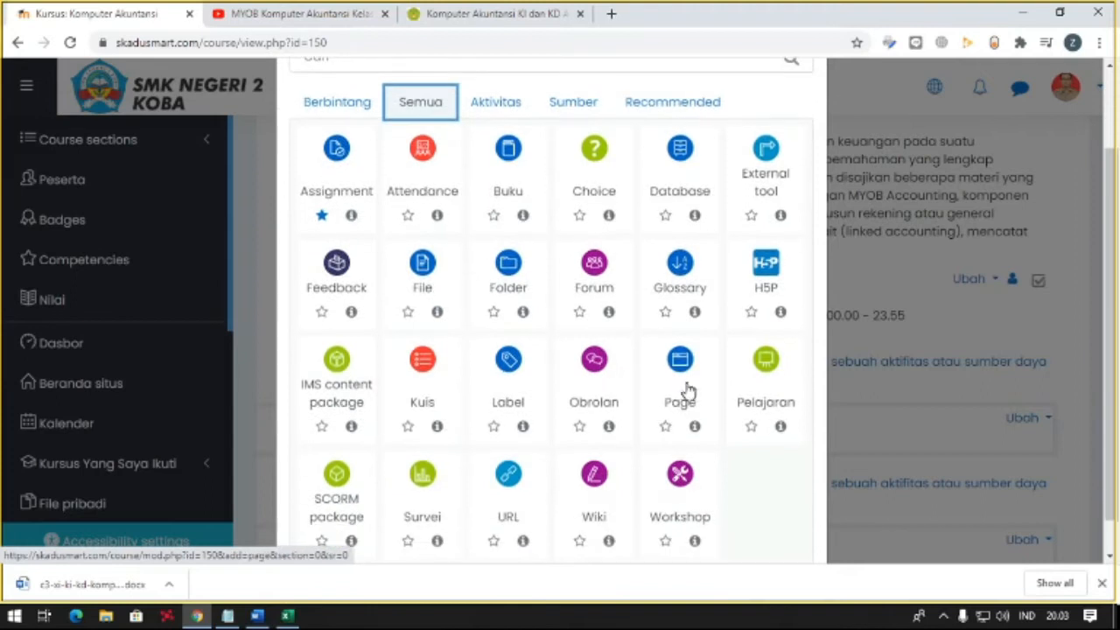
scroll(705, 362, up, 3)
click(806, 105)
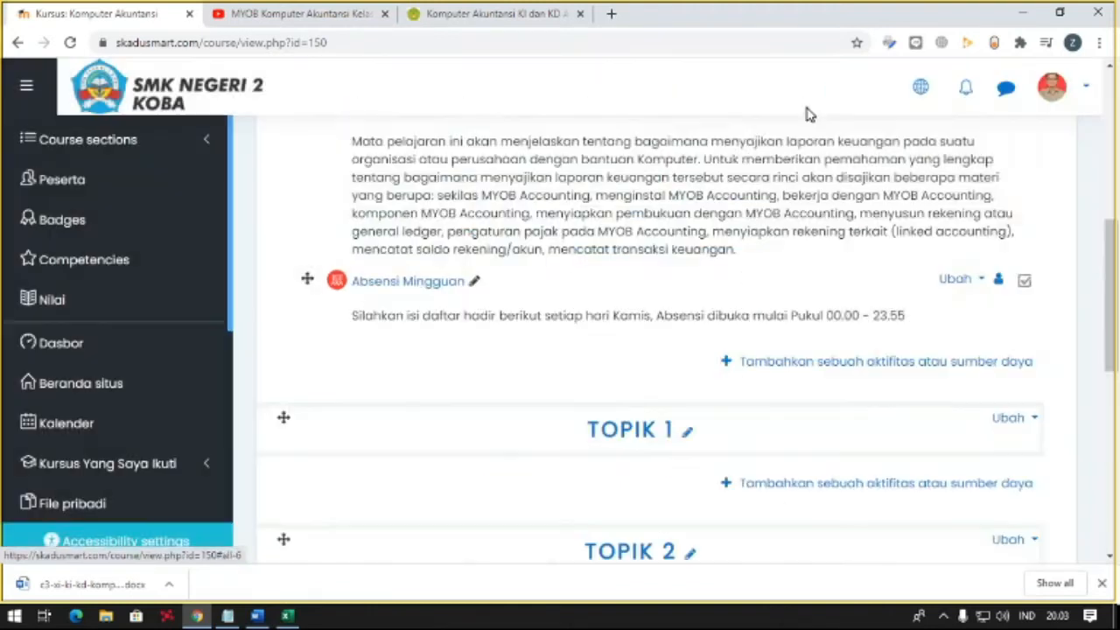
- Review the course's topic sections and open the Komputer Akuntansi course settings for editing
scroll(551, 252, up, 2)
scroll(563, 260, down, 3)
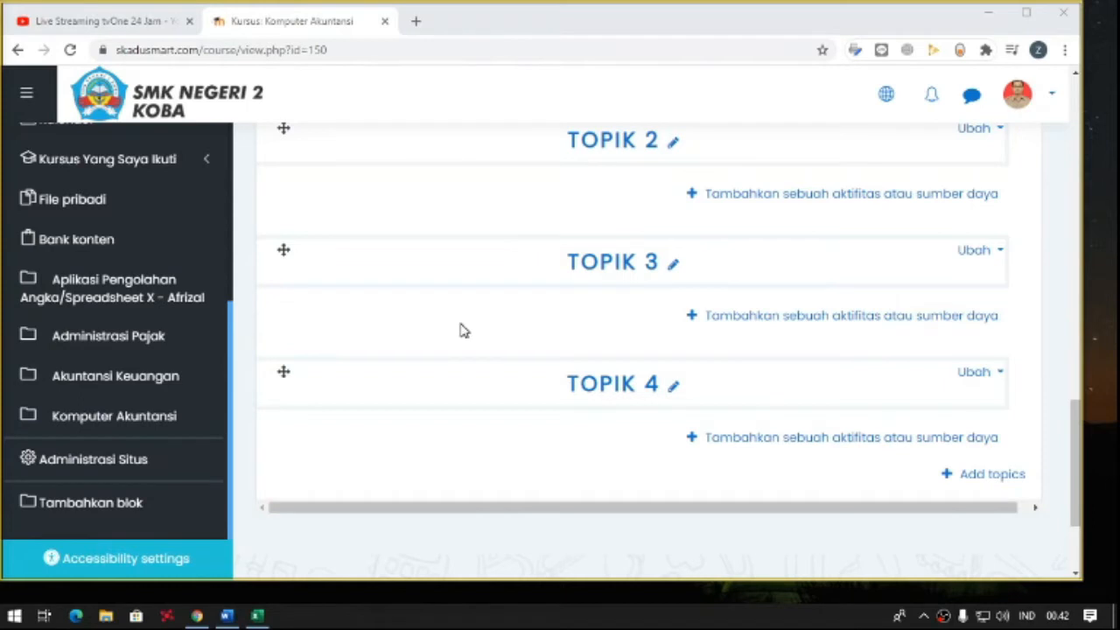
scroll(460, 327, up, 2)
scroll(530, 332, down, 1)
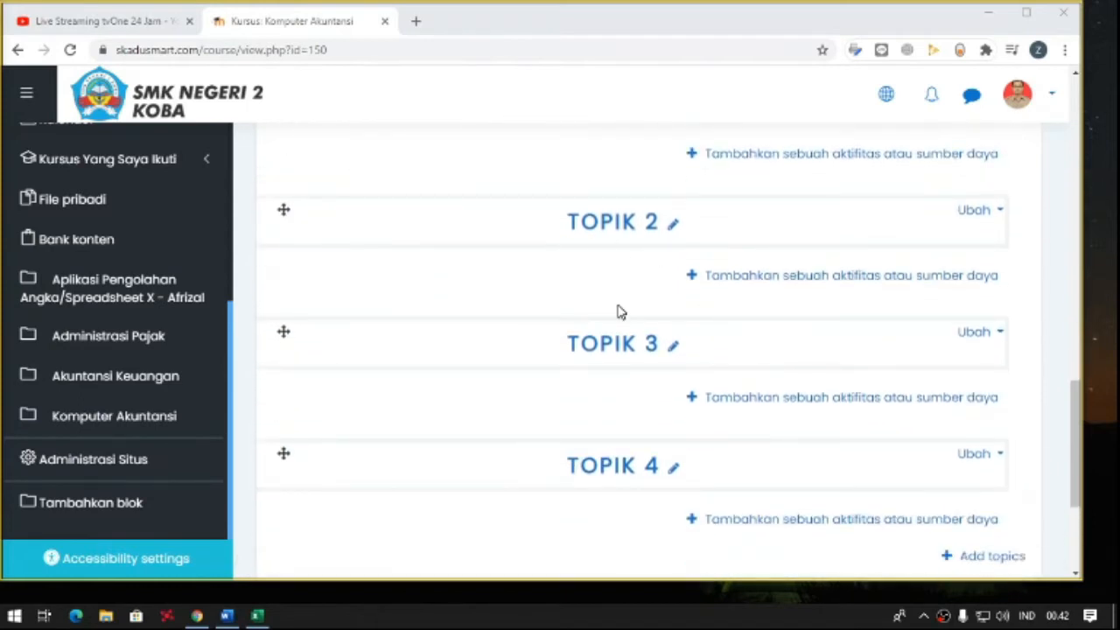
scroll(618, 313, down, 1)
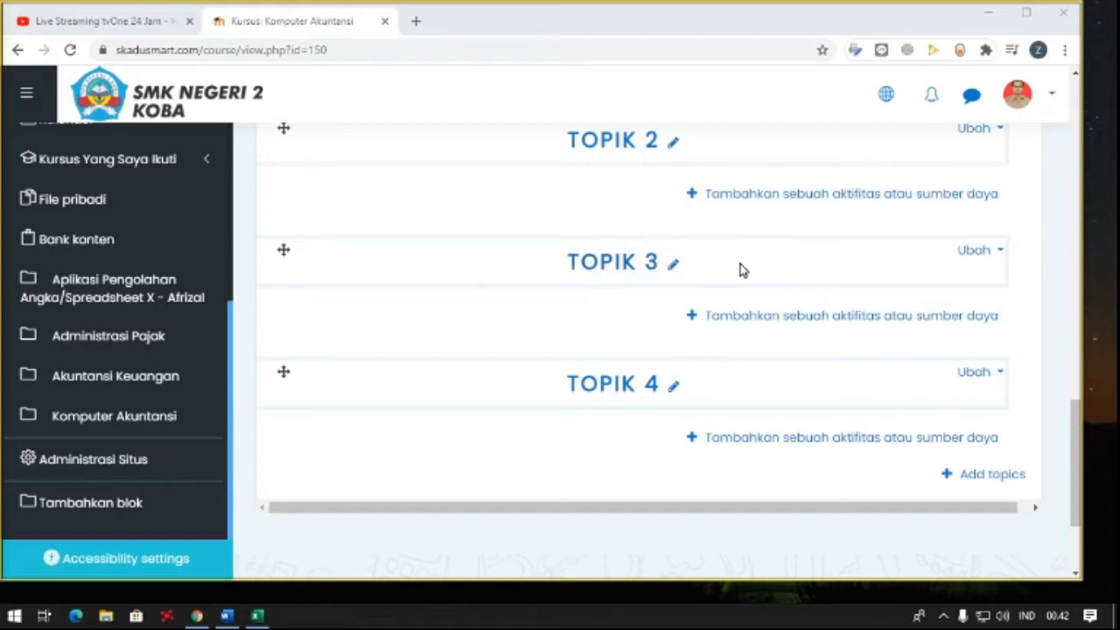
scroll(879, 304, up, 15)
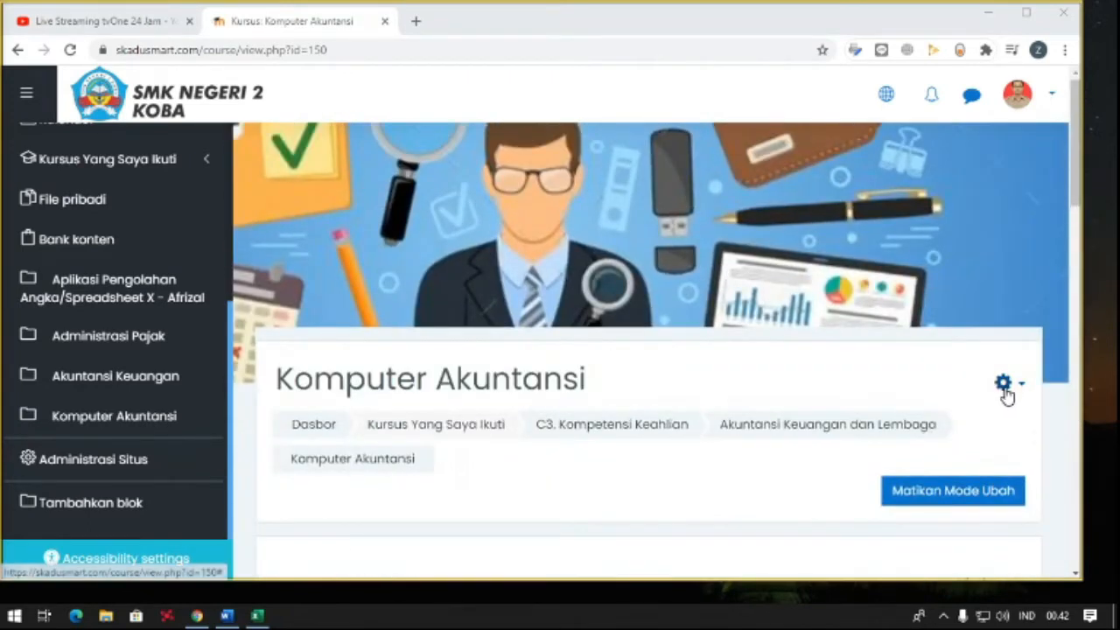
click(1004, 388)
click(937, 421)
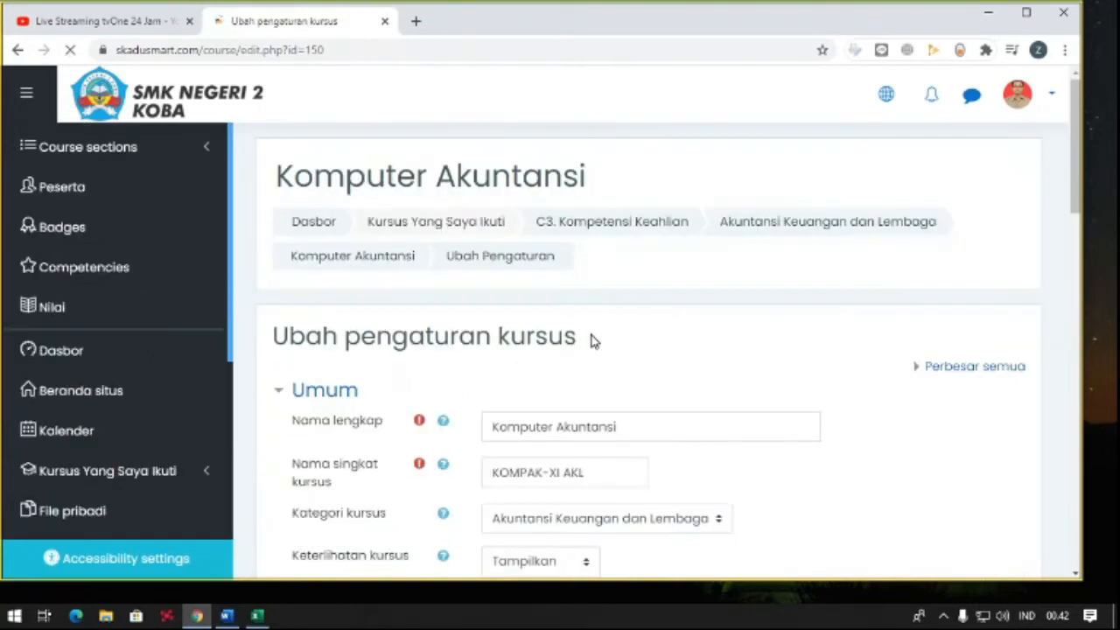
- Check the Thursdays of August 2020 in the system calendar and set the course start day to 13
scroll(590, 341, down, 6)
scroll(591, 341, up, 3)
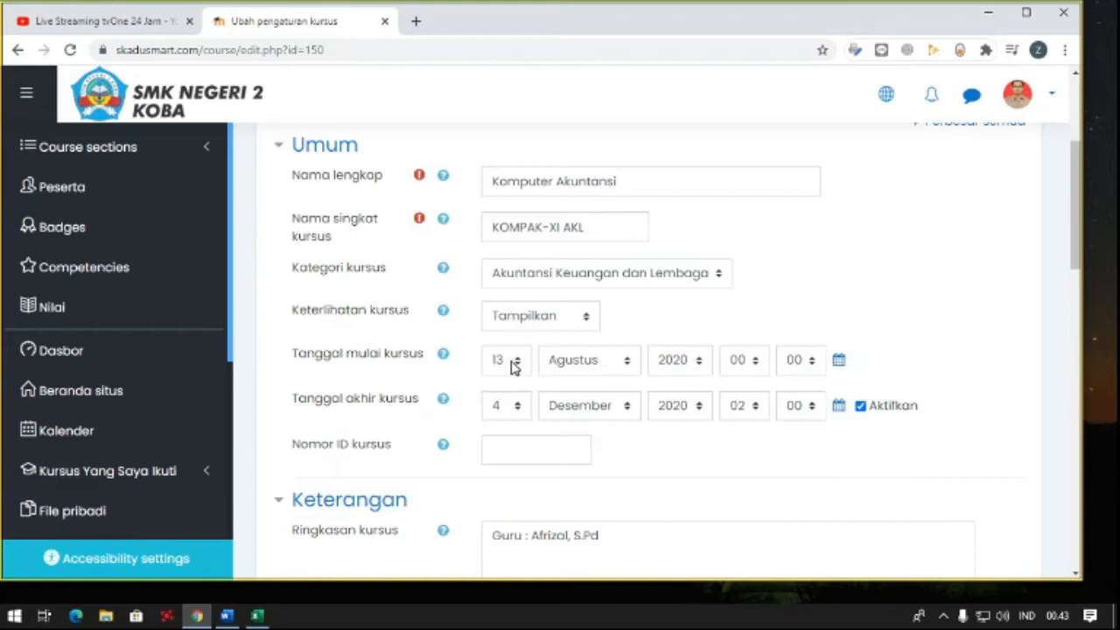
click(1056, 615)
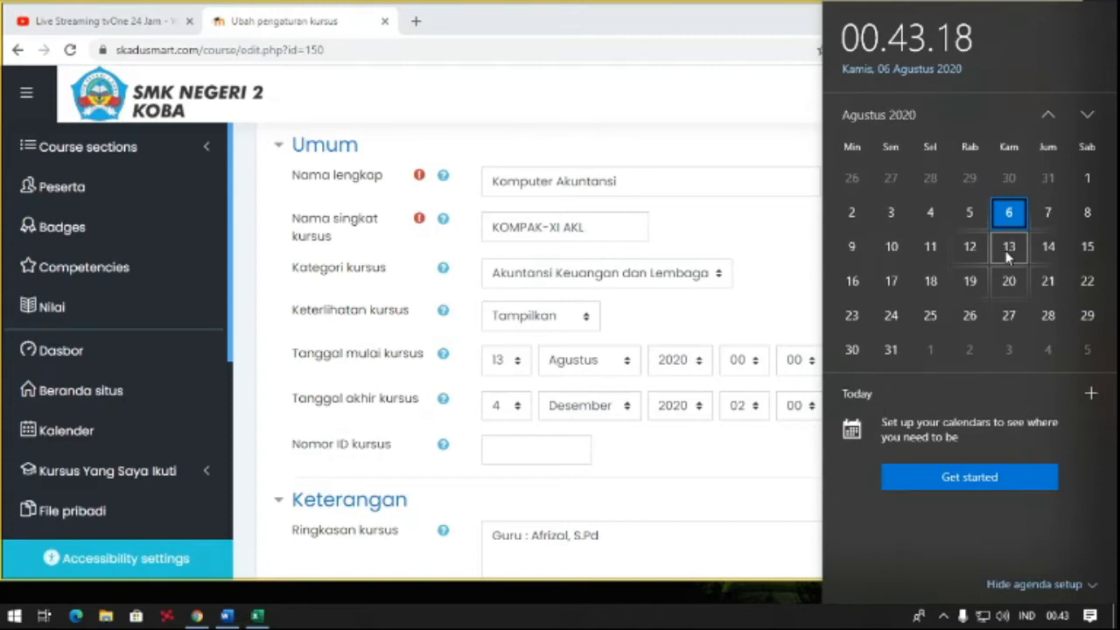
click(755, 317)
click(498, 365)
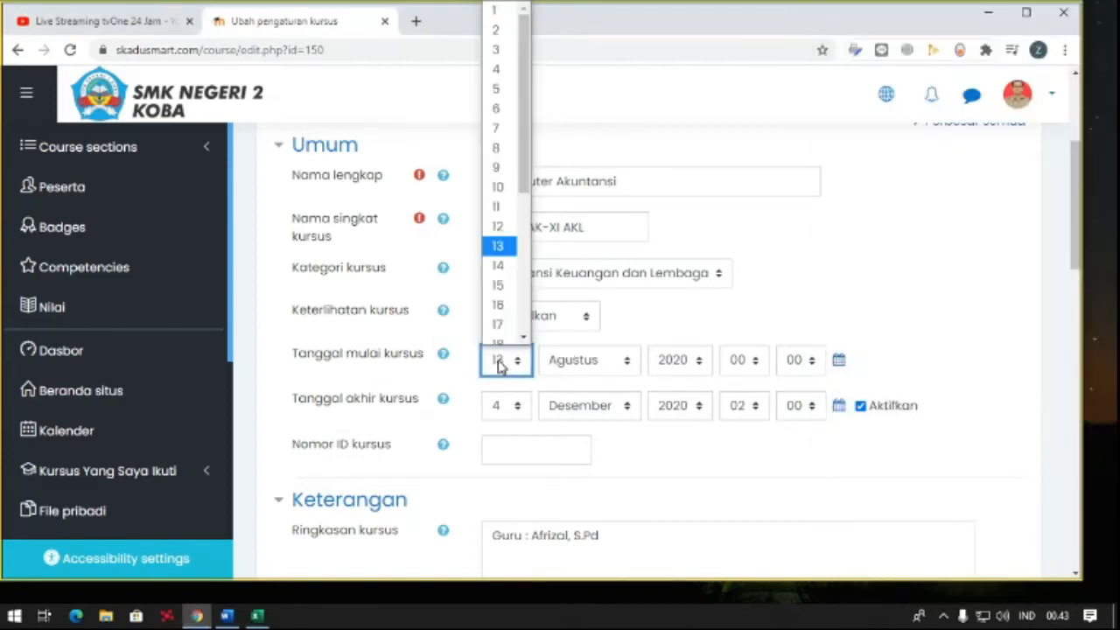
click(500, 238)
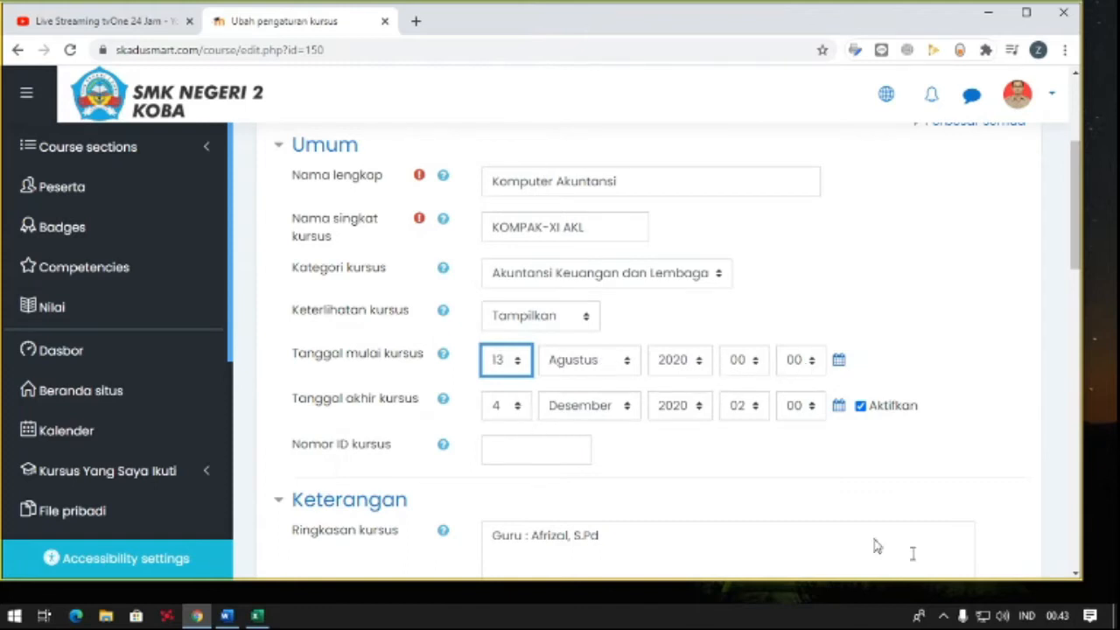
- Check the early December 2020 dates in the system calendar against the course end date
click(1057, 615)
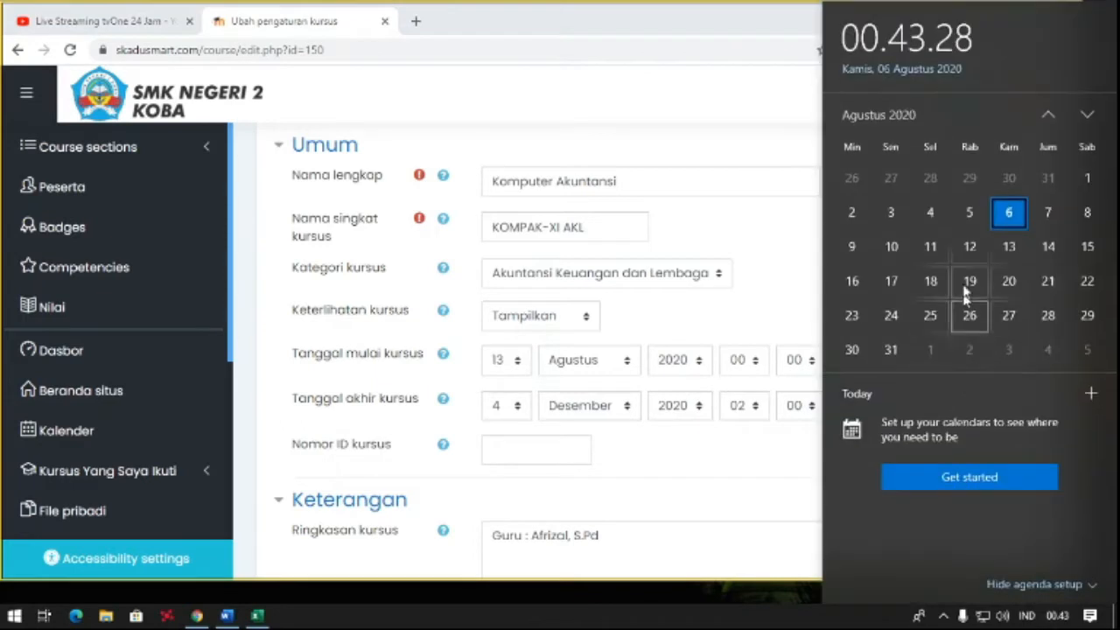
scroll(967, 282, down, 2)
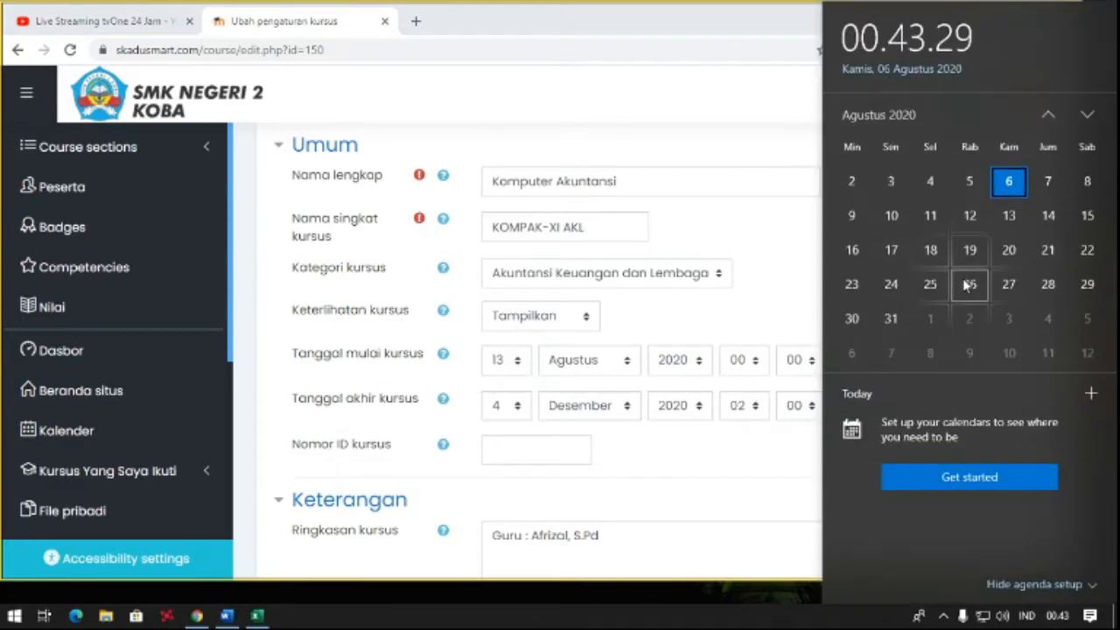
click(1088, 115)
click(1088, 114)
click(1087, 116)
click(1087, 117)
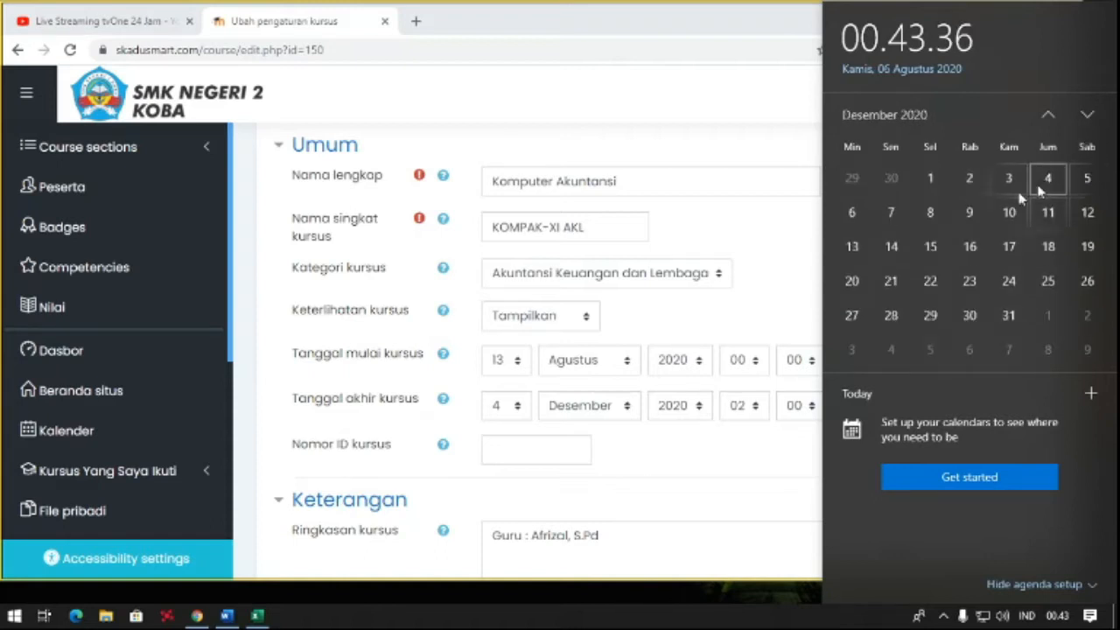
click(425, 411)
click(514, 407)
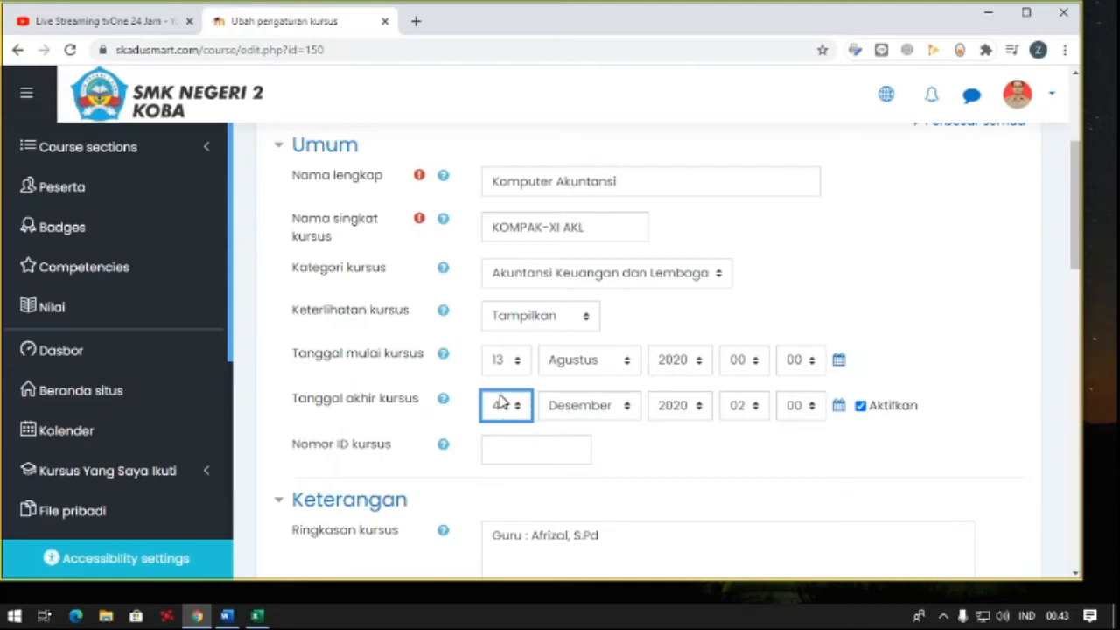
- Set the course format to Format Mingguan in the course settings
scroll(502, 401, down, 1)
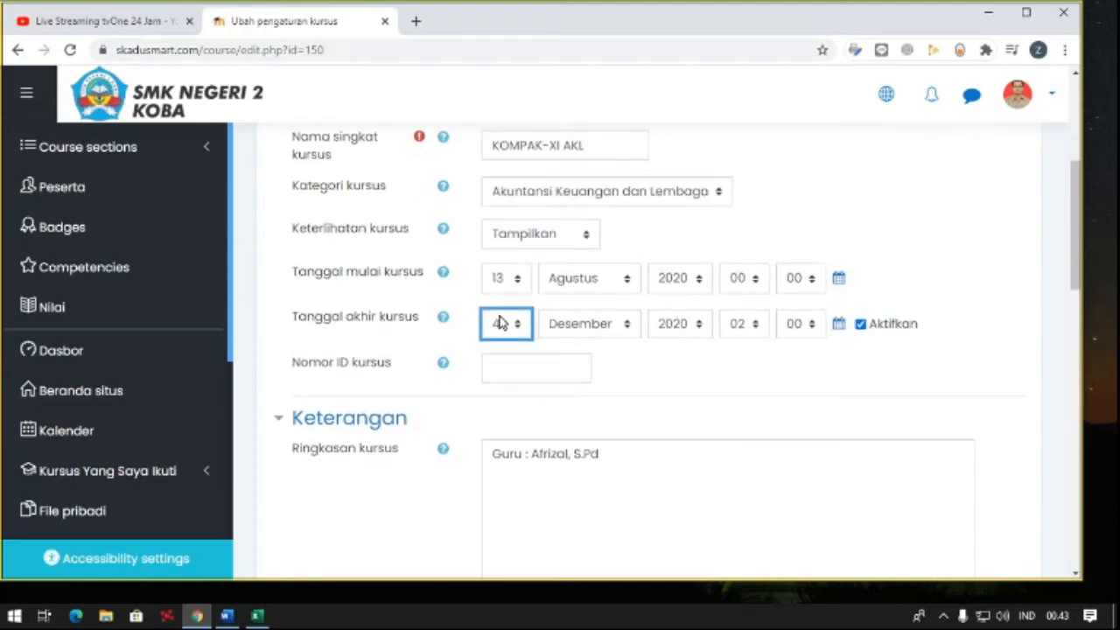
scroll(501, 322, down, 2)
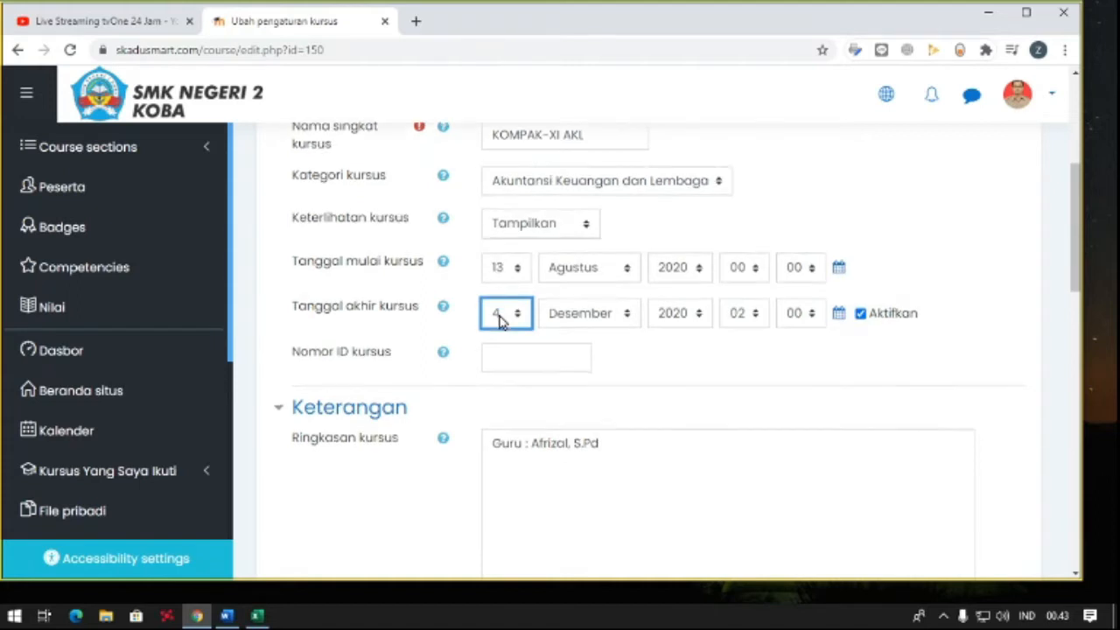
scroll(500, 316, down, 6)
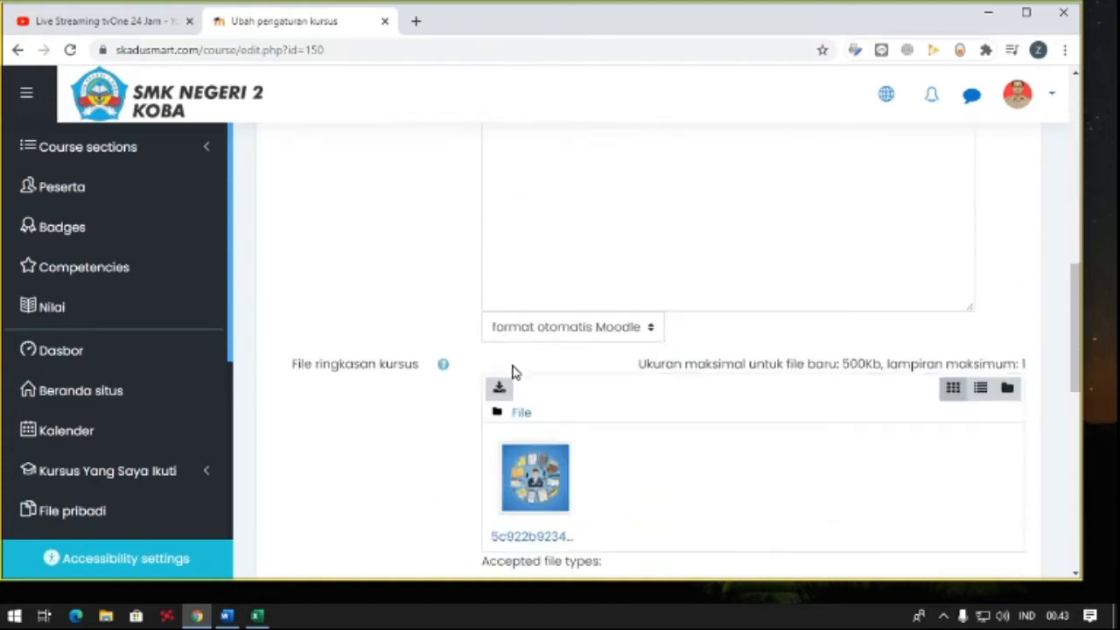
click(401, 439)
scroll(499, 438, down, 2)
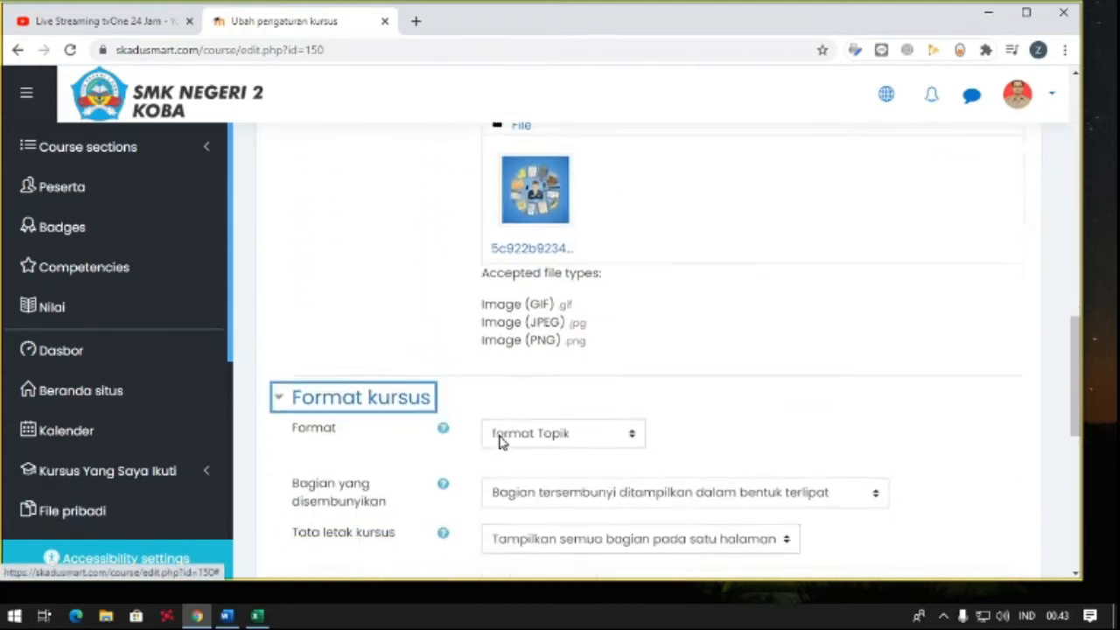
click(536, 319)
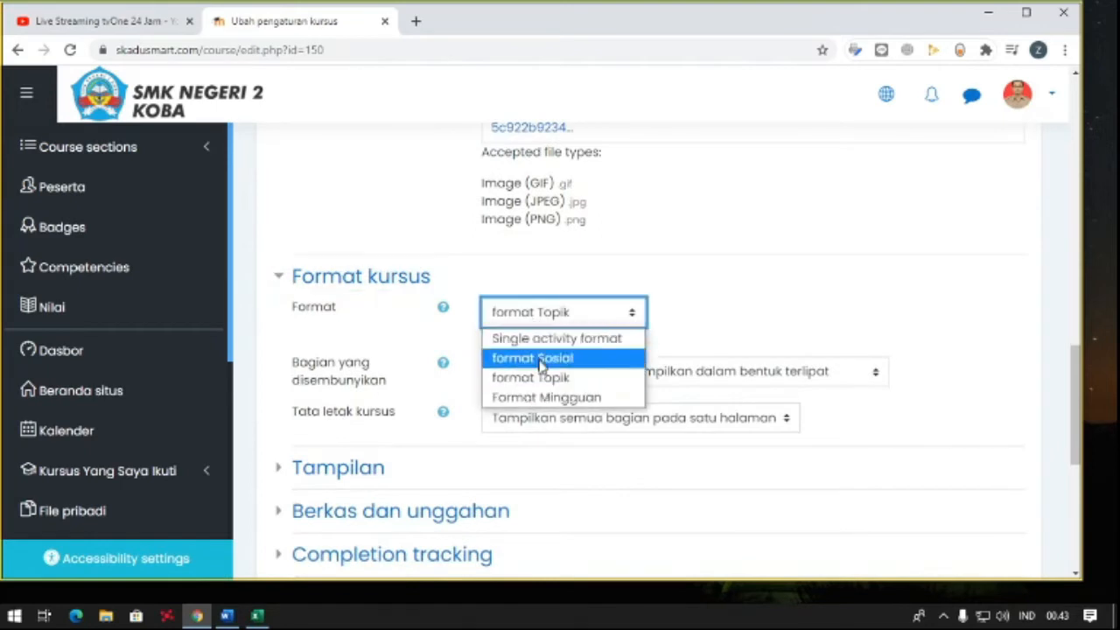
click(541, 399)
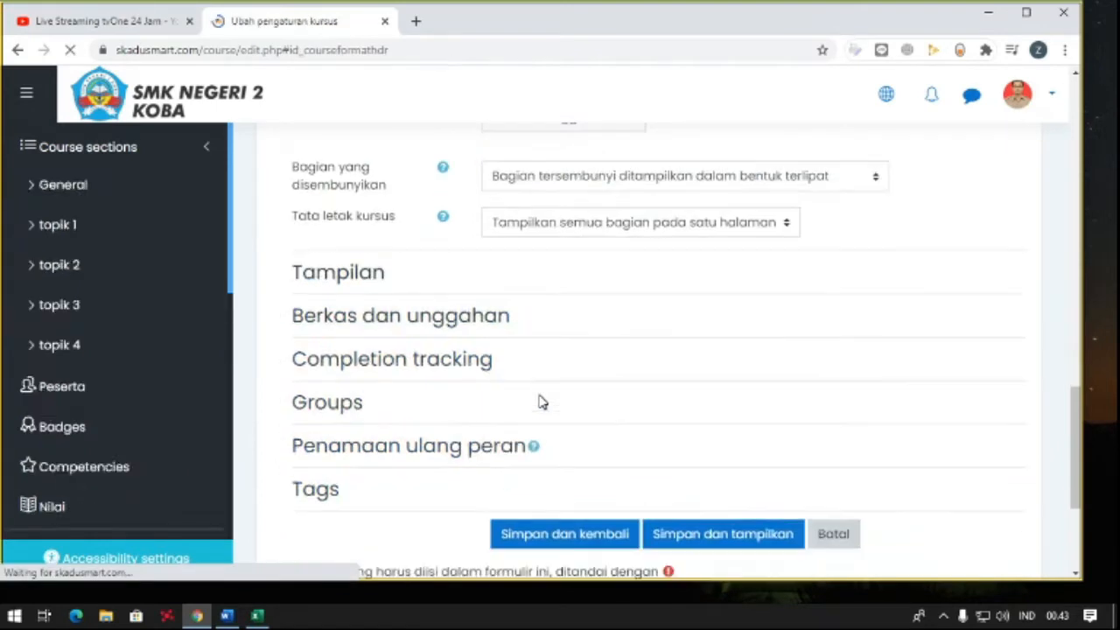
- Turn off calculating the end date from the number of sections and save the course settings
scroll(537, 399, up, 3)
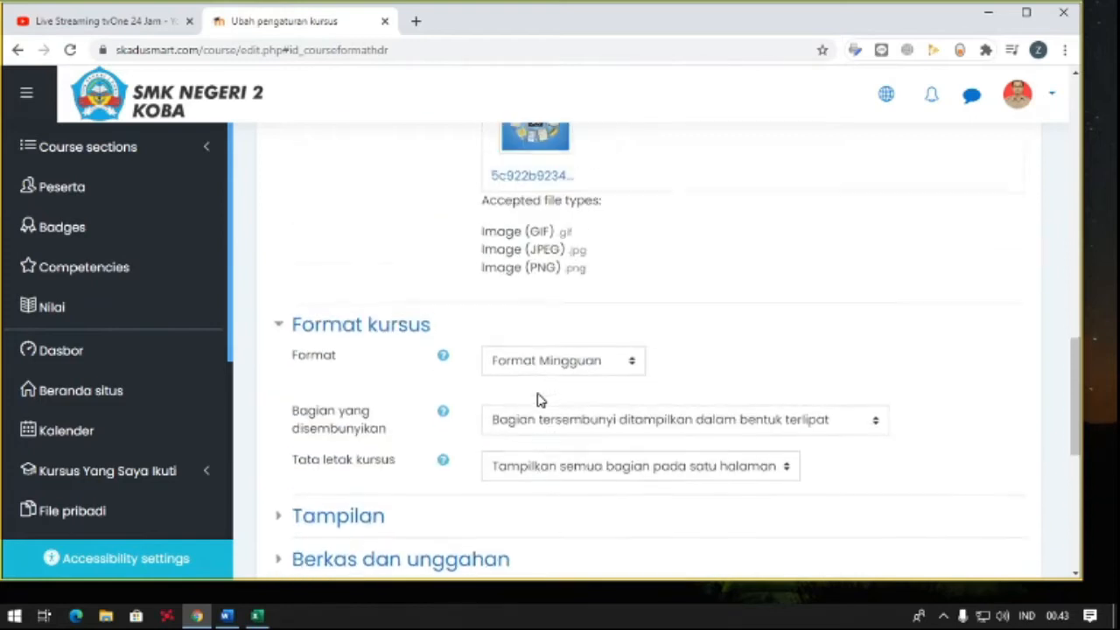
scroll(532, 372, up, 1)
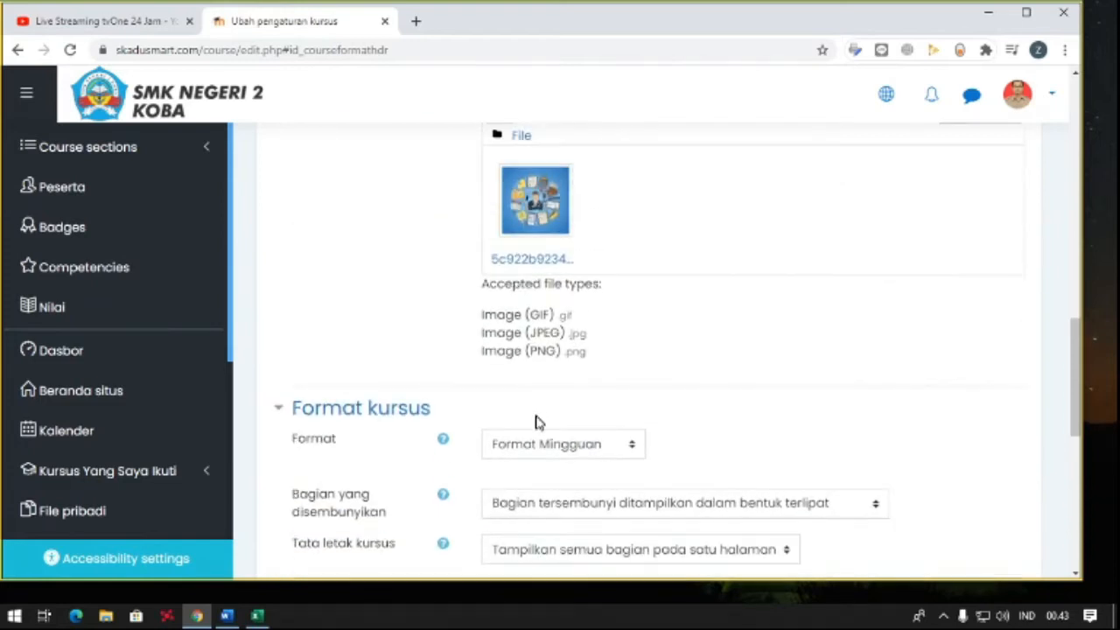
scroll(535, 445, up, 12)
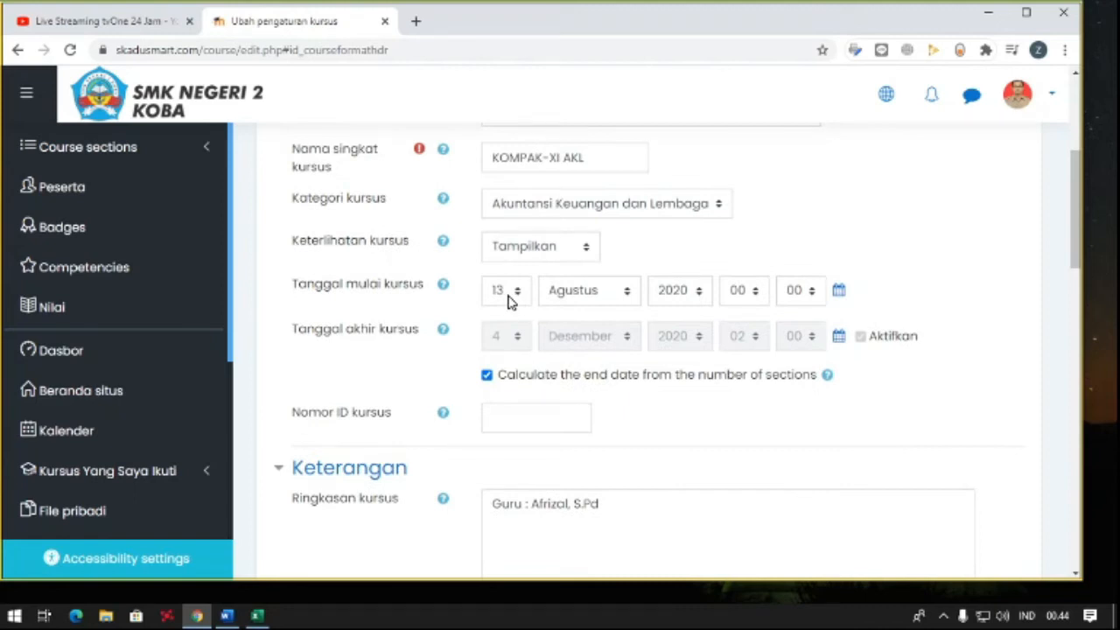
click(487, 376)
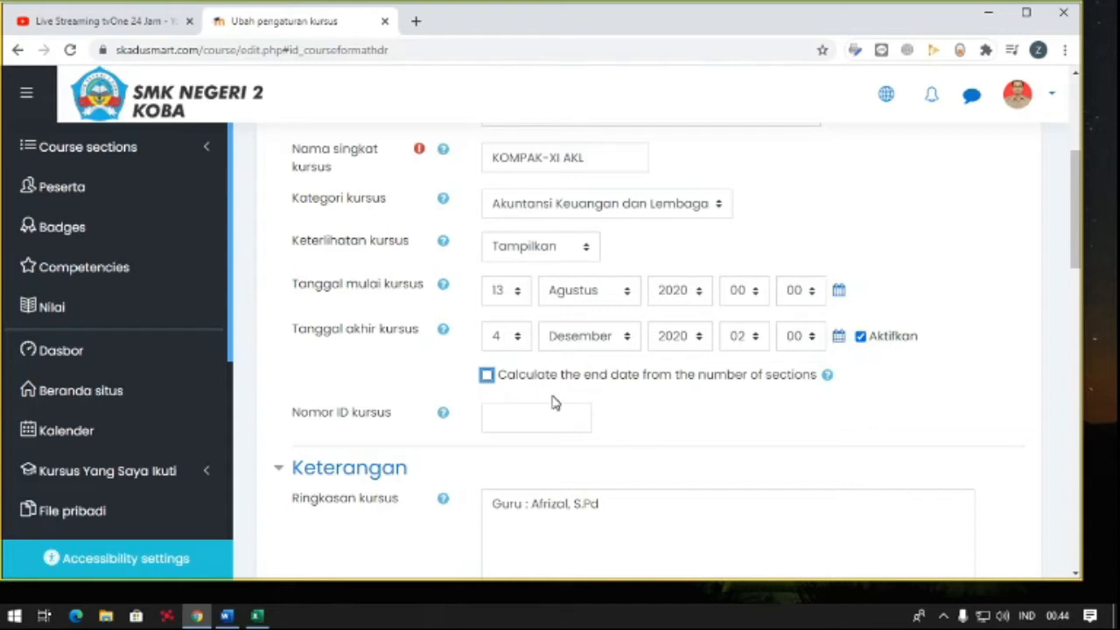
scroll(533, 378, down, 8)
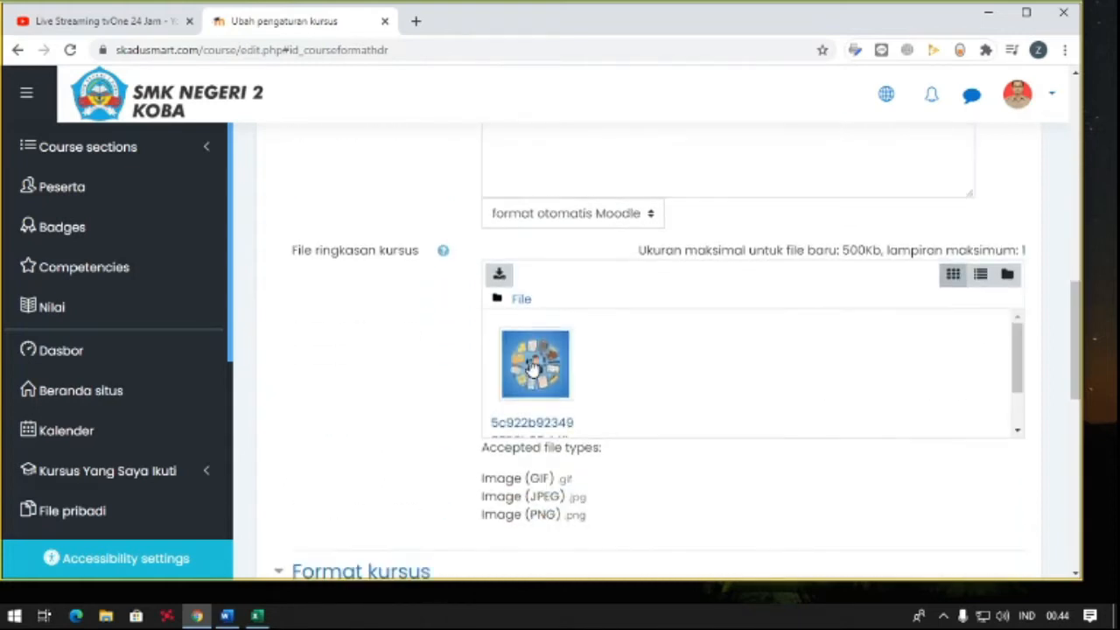
scroll(532, 367, down, 4)
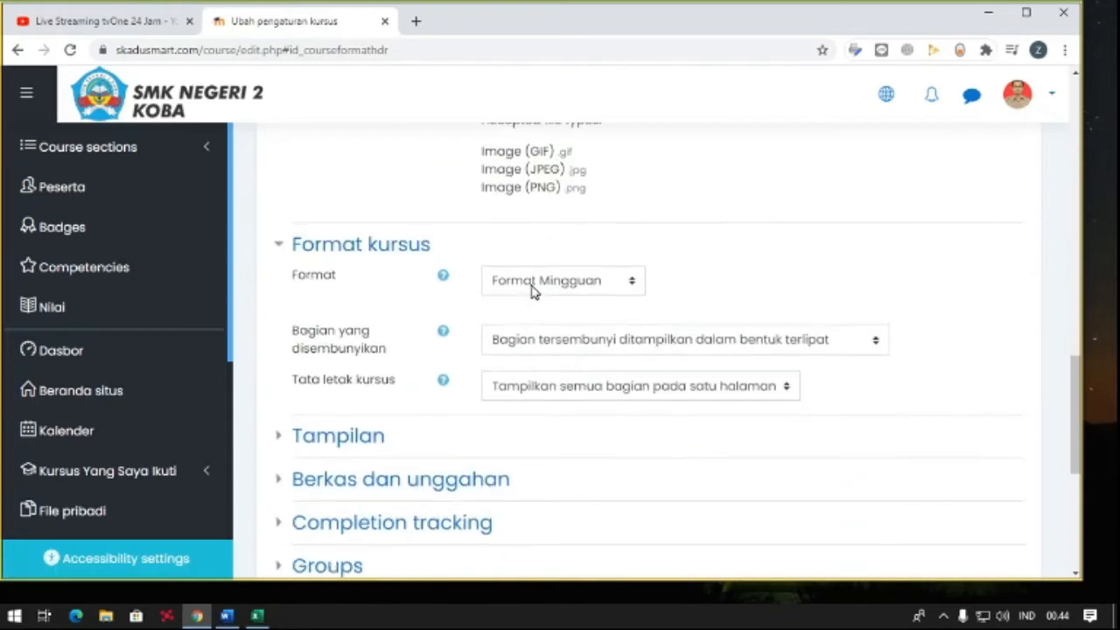
scroll(523, 346, down, 4)
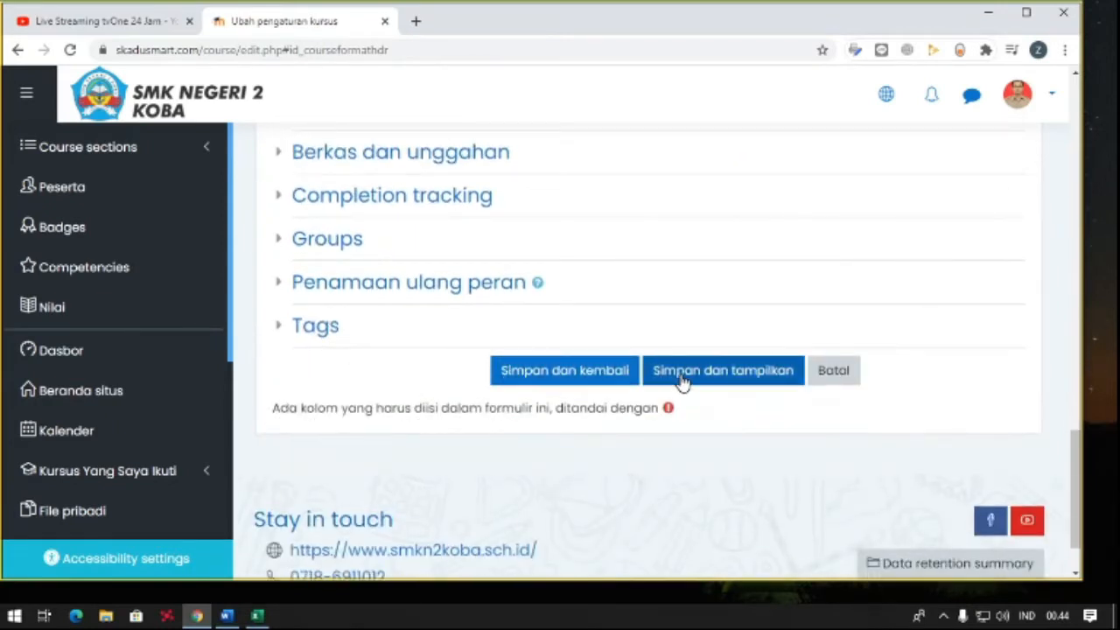
click(552, 370)
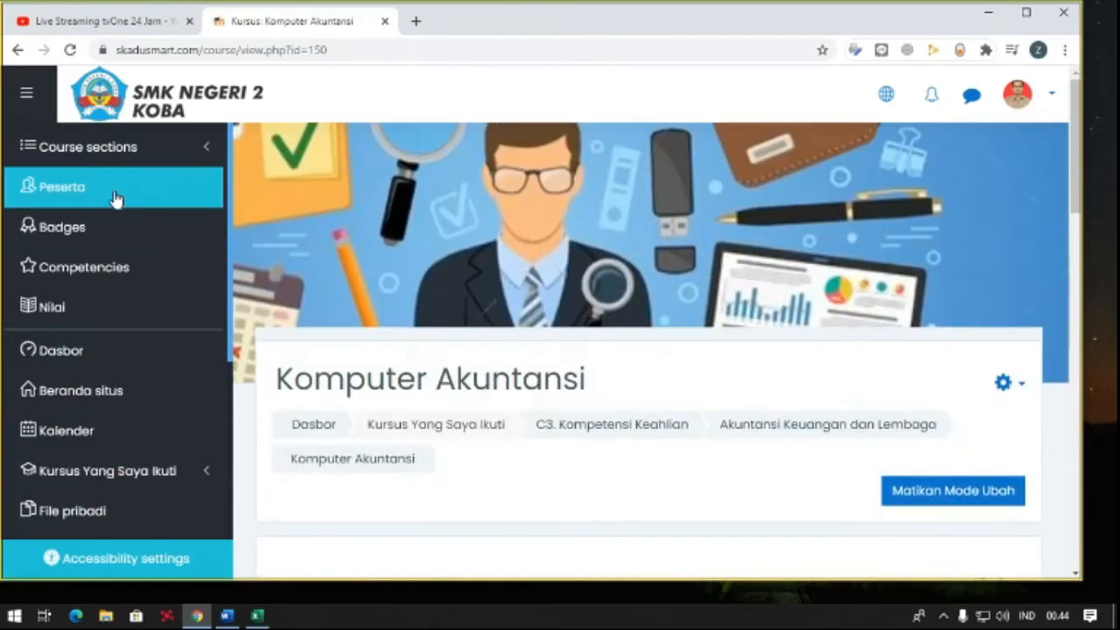
- Add 11 weeks after the 3 September - 9 September section of the course
click(112, 150)
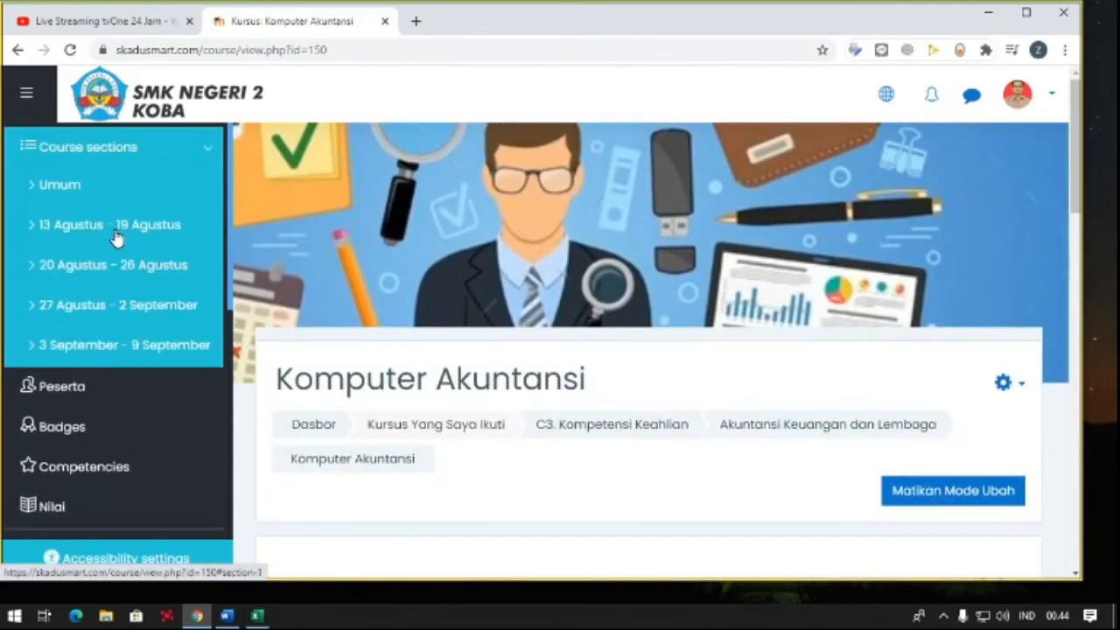
click(101, 271)
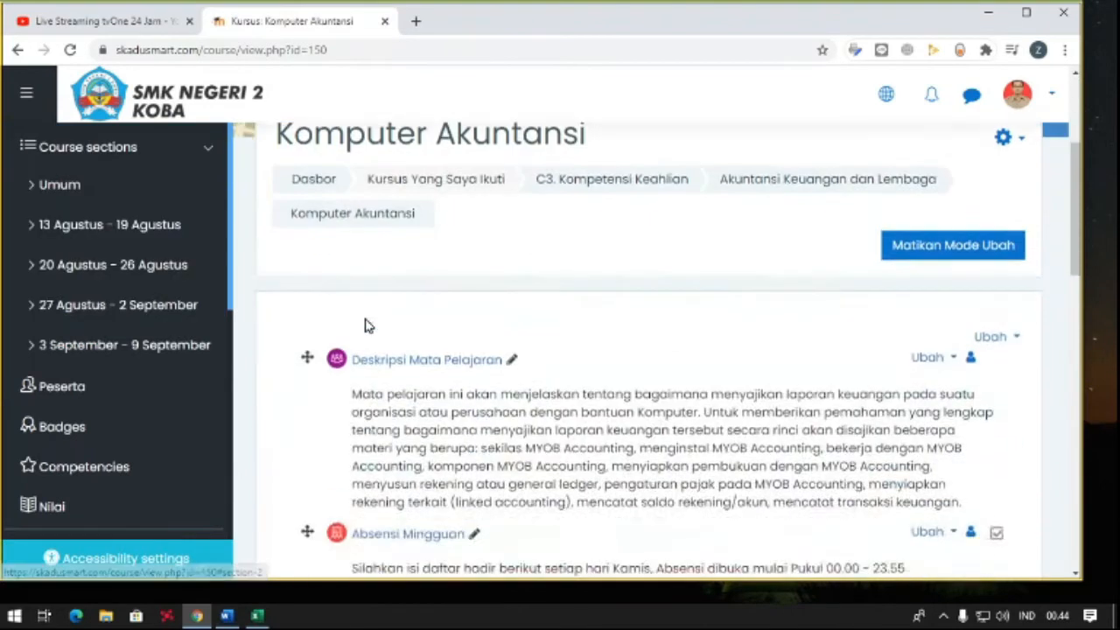
scroll(368, 319, down, 10)
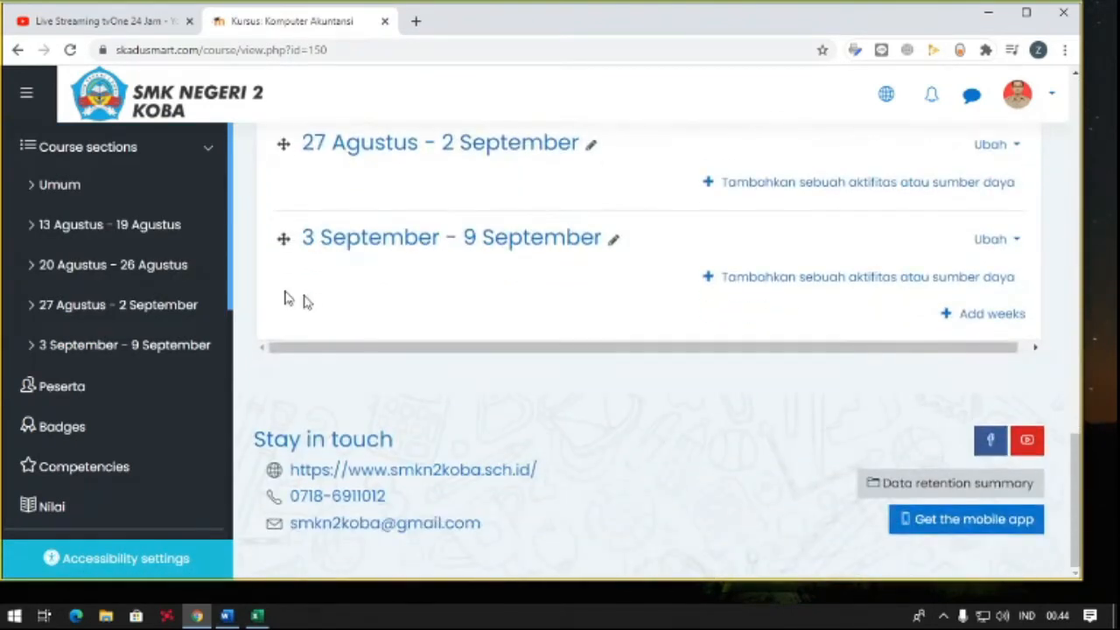
click(988, 317)
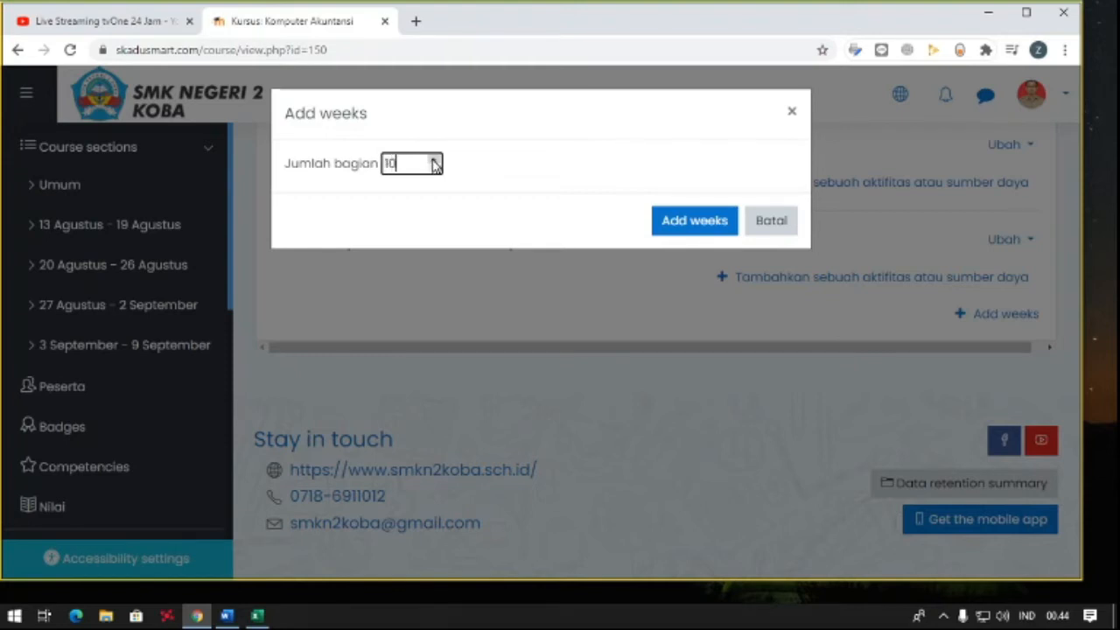
click(662, 219)
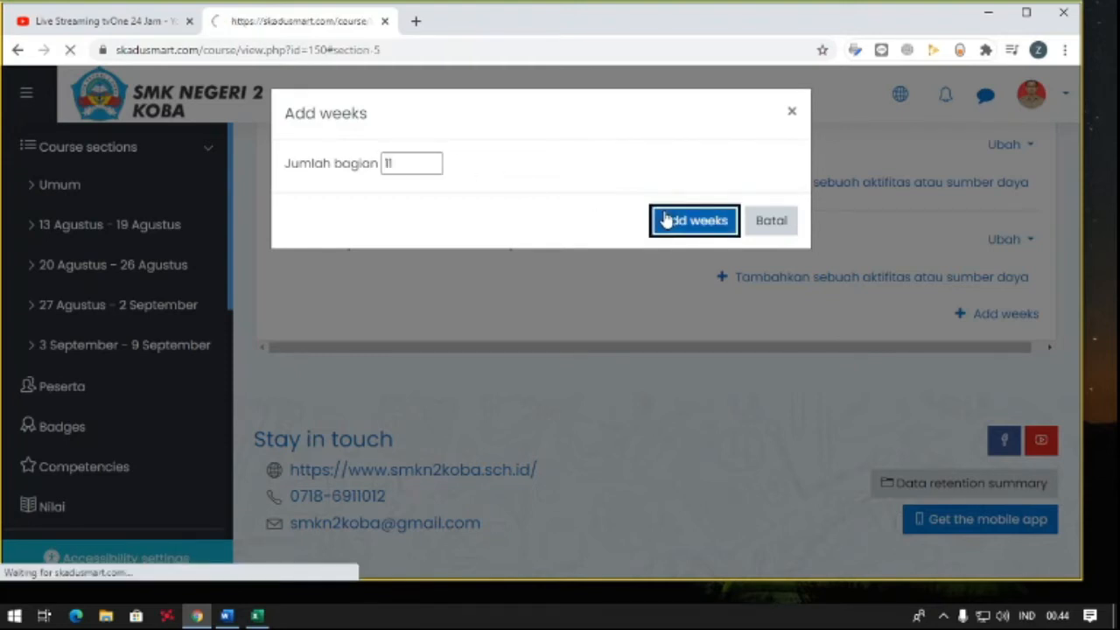
- Check the end of the weekly section list and add one more week after 19 November - 25 November
scroll(394, 220, down, 6)
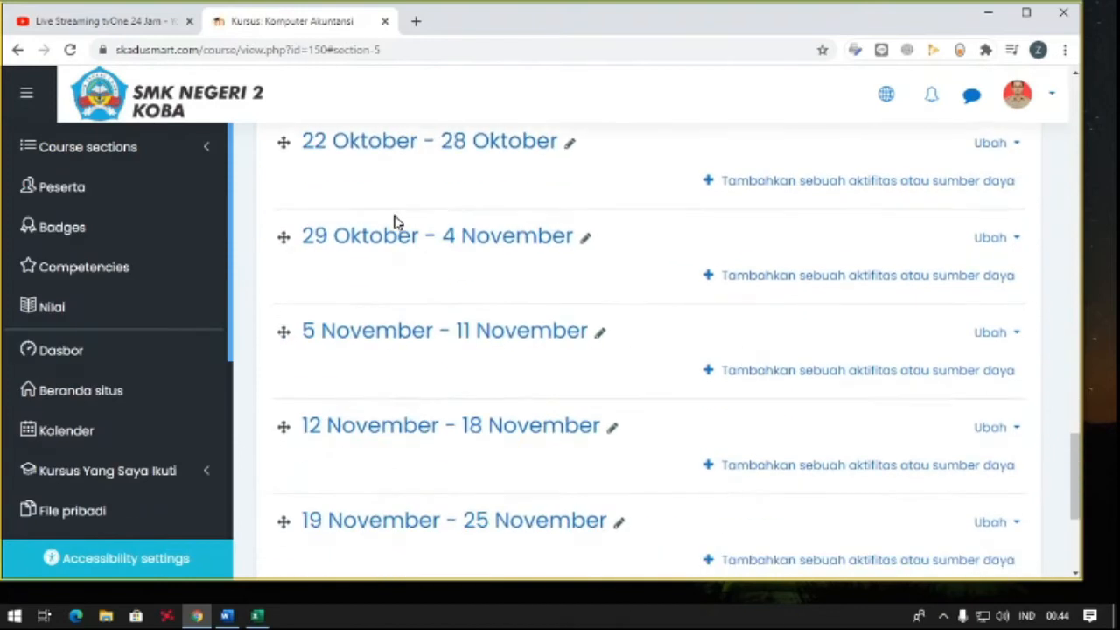
scroll(394, 220, down, 2)
scroll(468, 321, up, 3)
scroll(461, 319, down, 4)
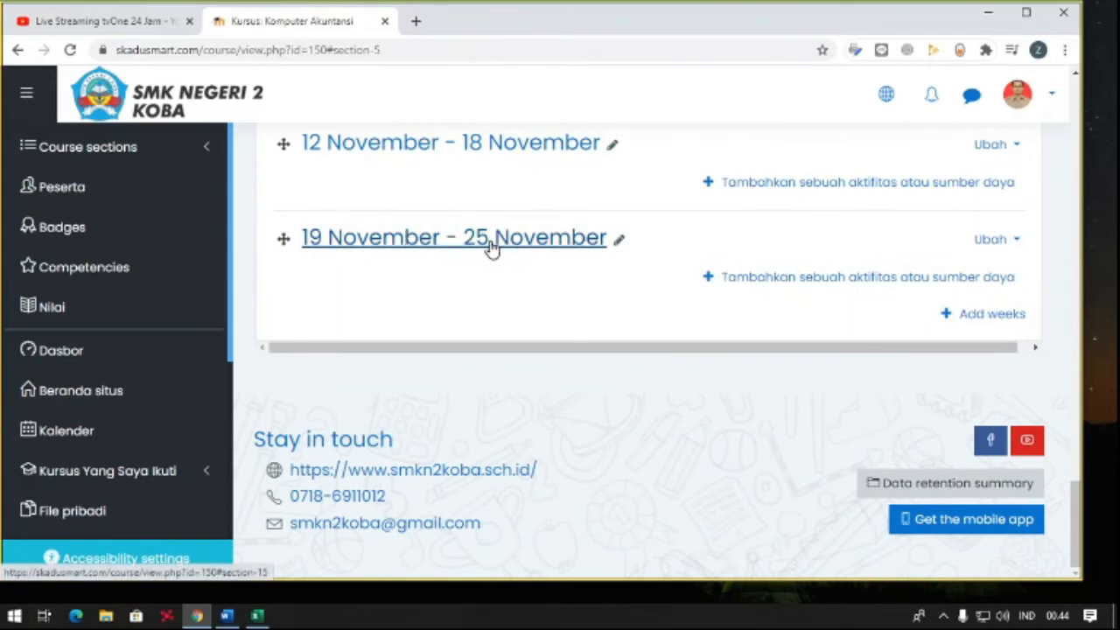
click(959, 317)
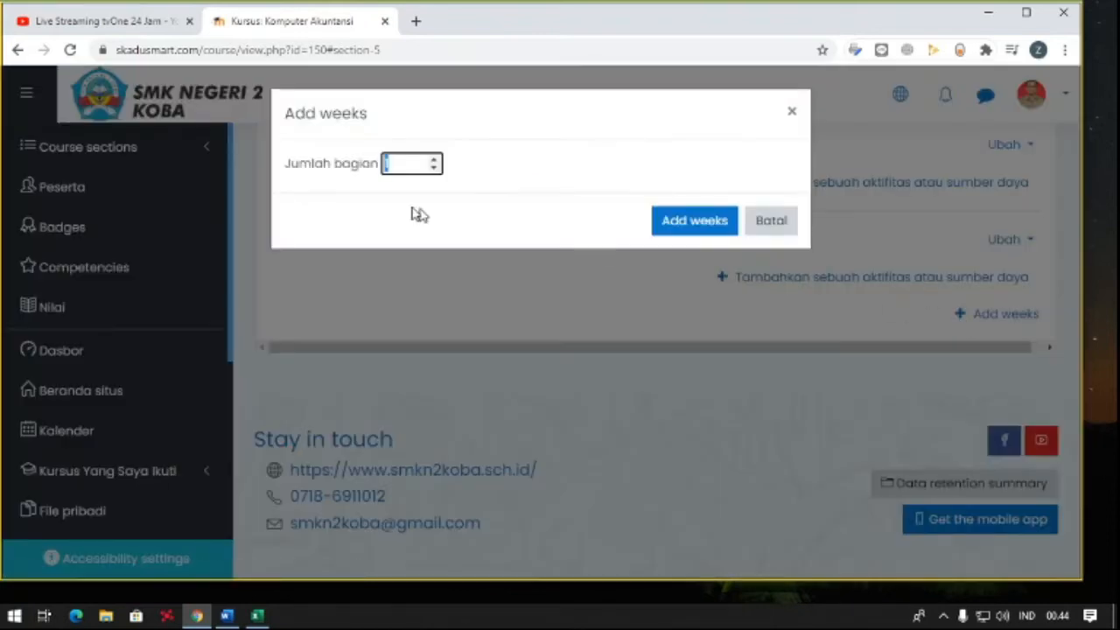
click(680, 231)
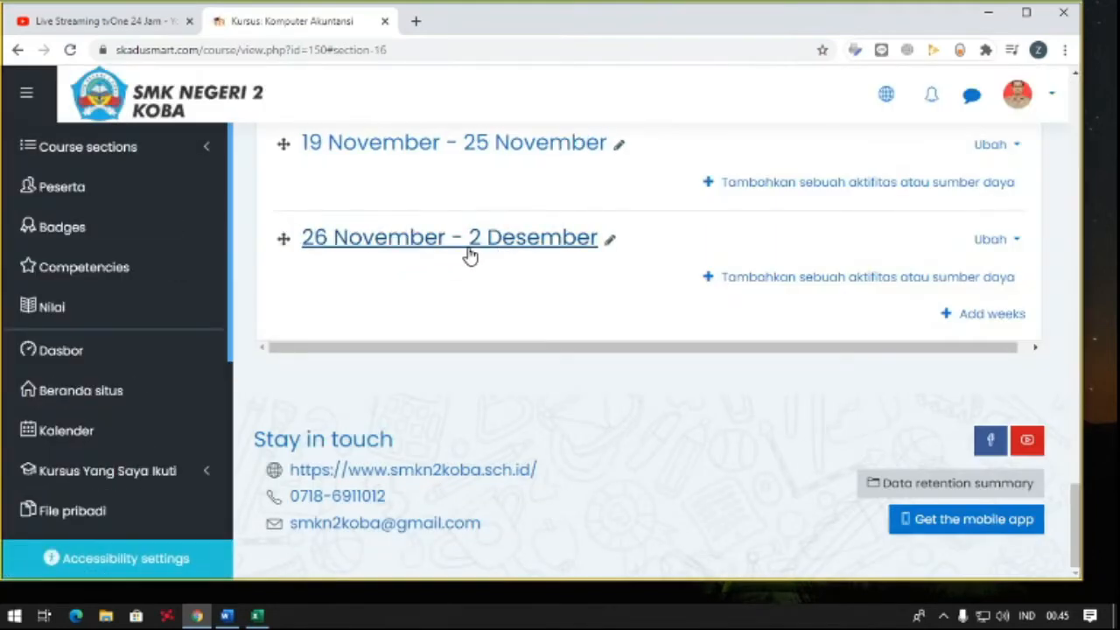
- Review the course's weekly sections and the materials placed in the first week
scroll(505, 272, up, 13)
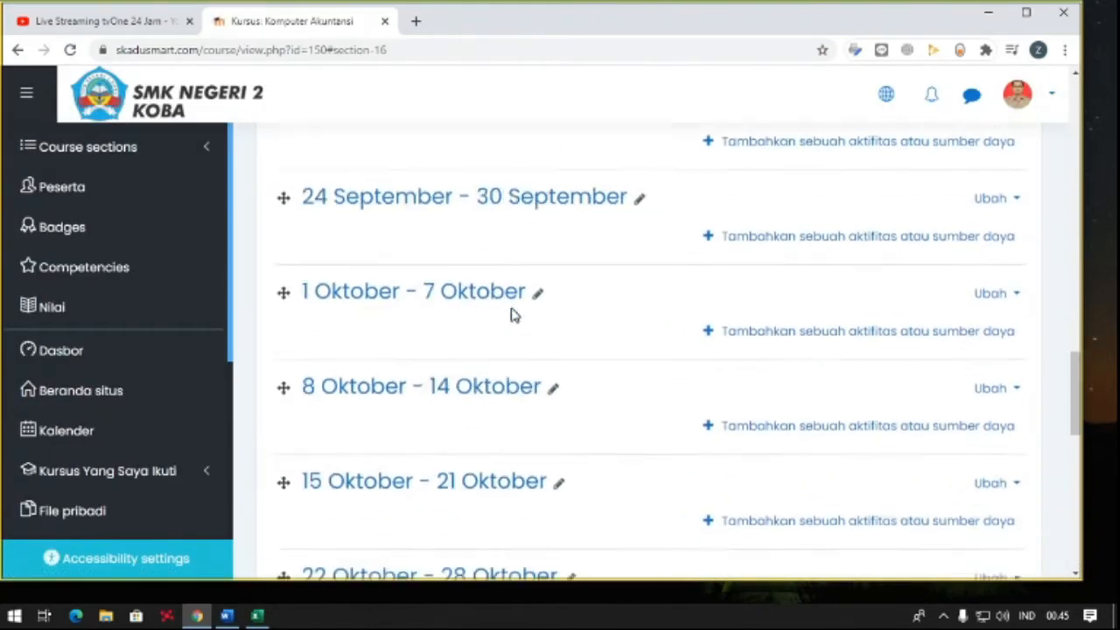
scroll(507, 311, up, 6)
scroll(477, 301, down, 4)
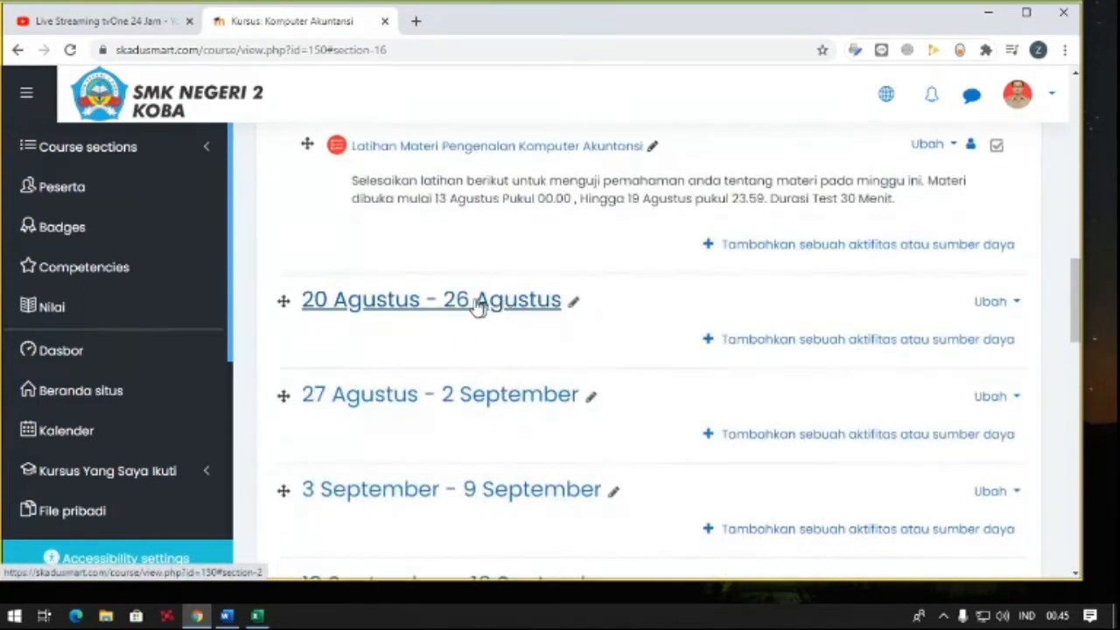
scroll(445, 300, up, 3)
scroll(445, 300, down, 4)
scroll(446, 300, up, 4)
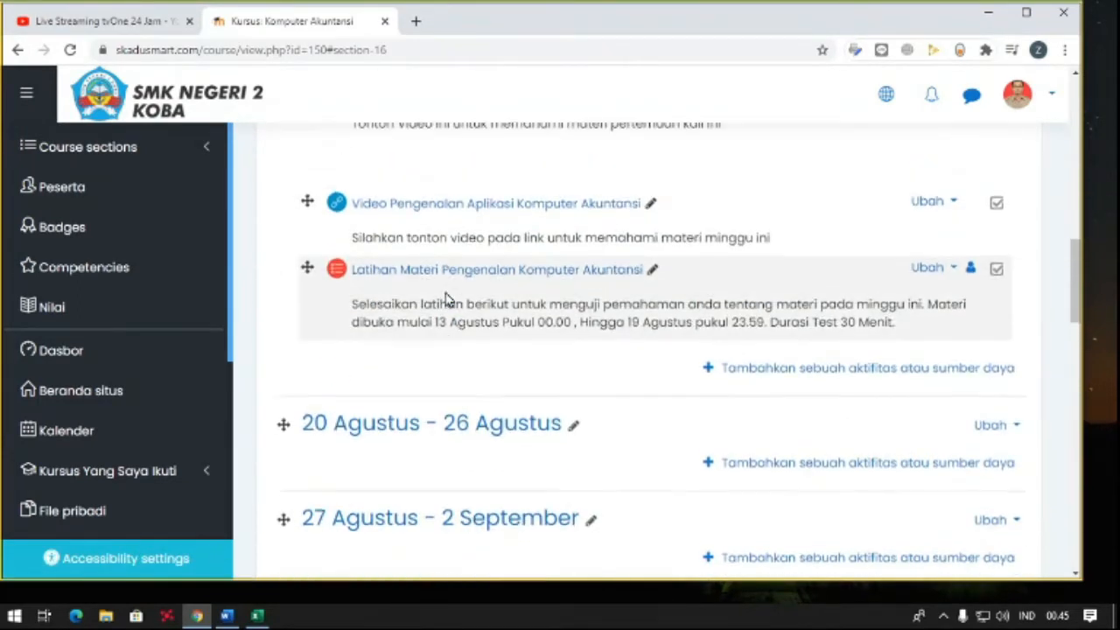
scroll(448, 294, up, 1)
scroll(445, 295, down, 4)
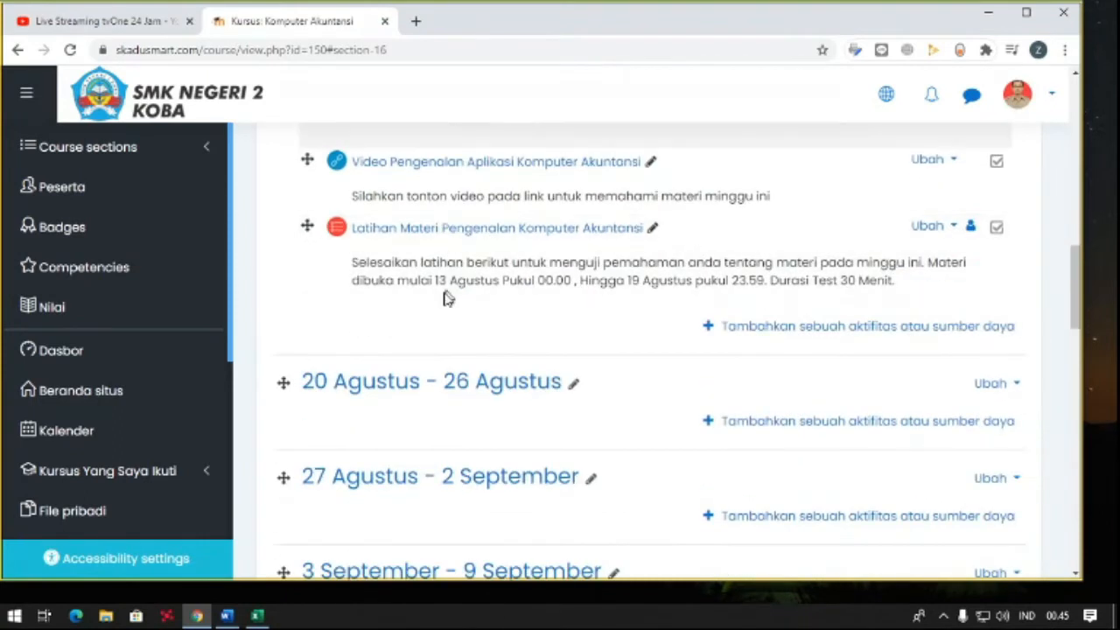
scroll(538, 306, down, 1)
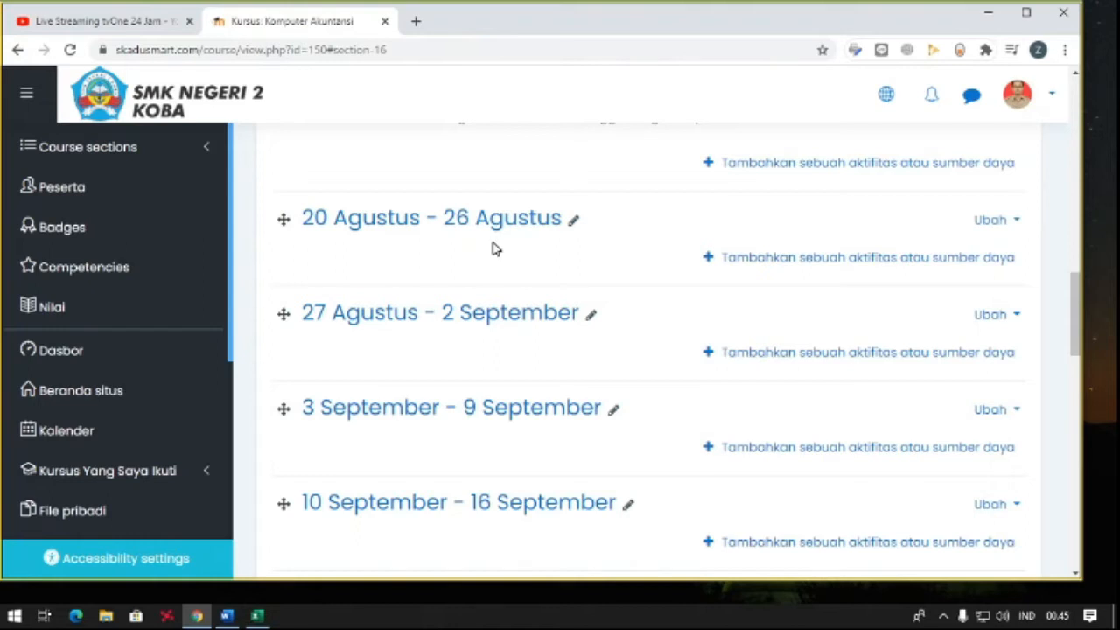
scroll(495, 248, up, 1)
scroll(492, 251, down, 1)
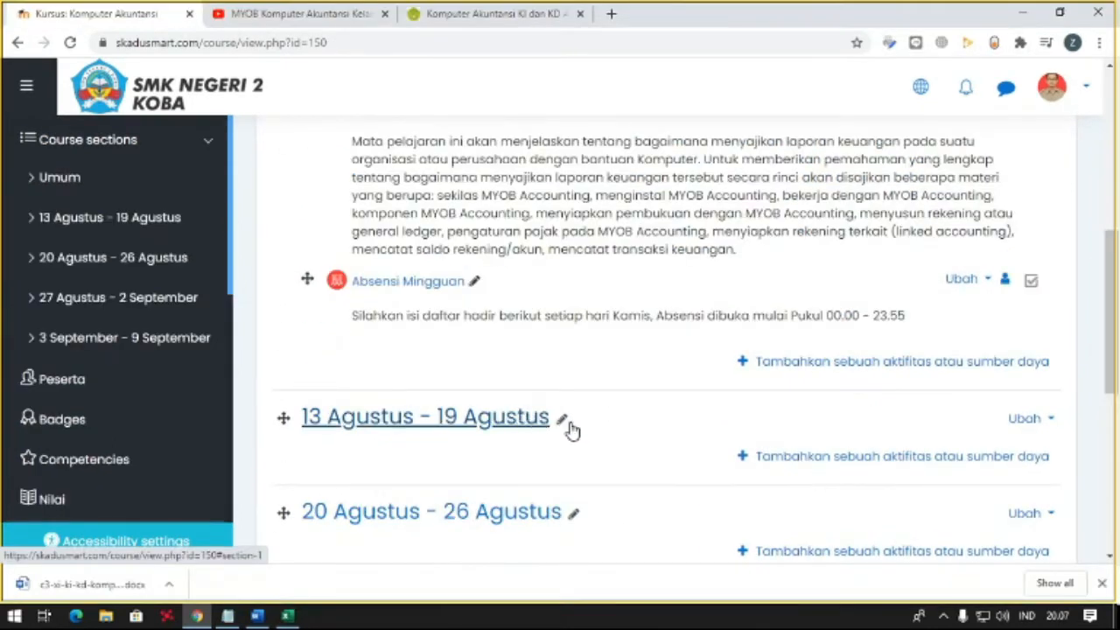
- Open the 13 Agustus - 19 Agustus week for editing and go to its empty description
click(869, 464)
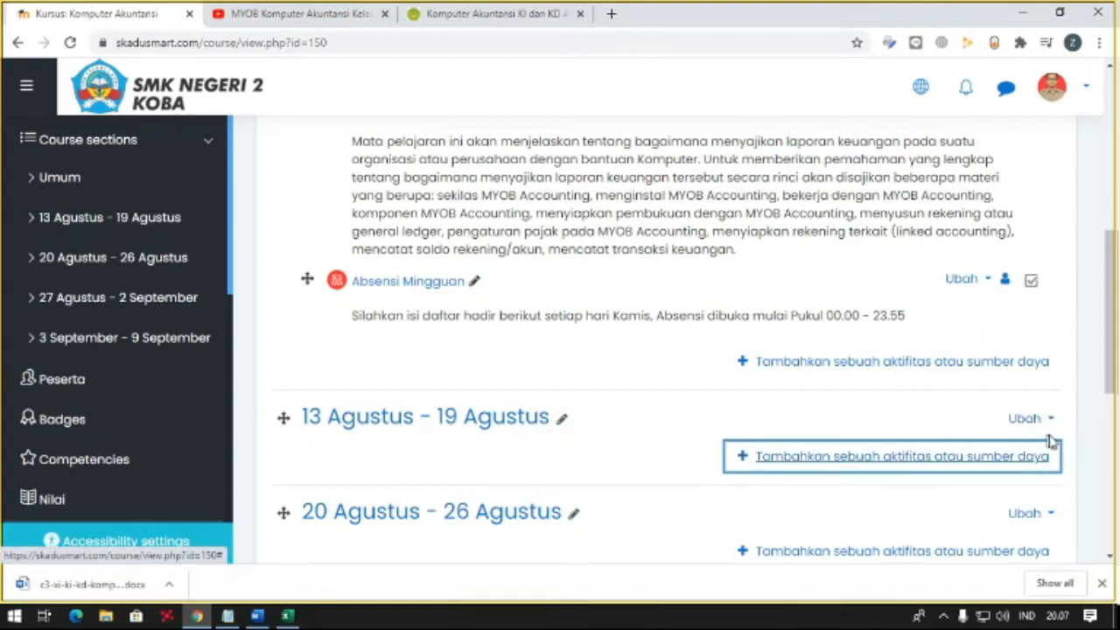
click(1017, 419)
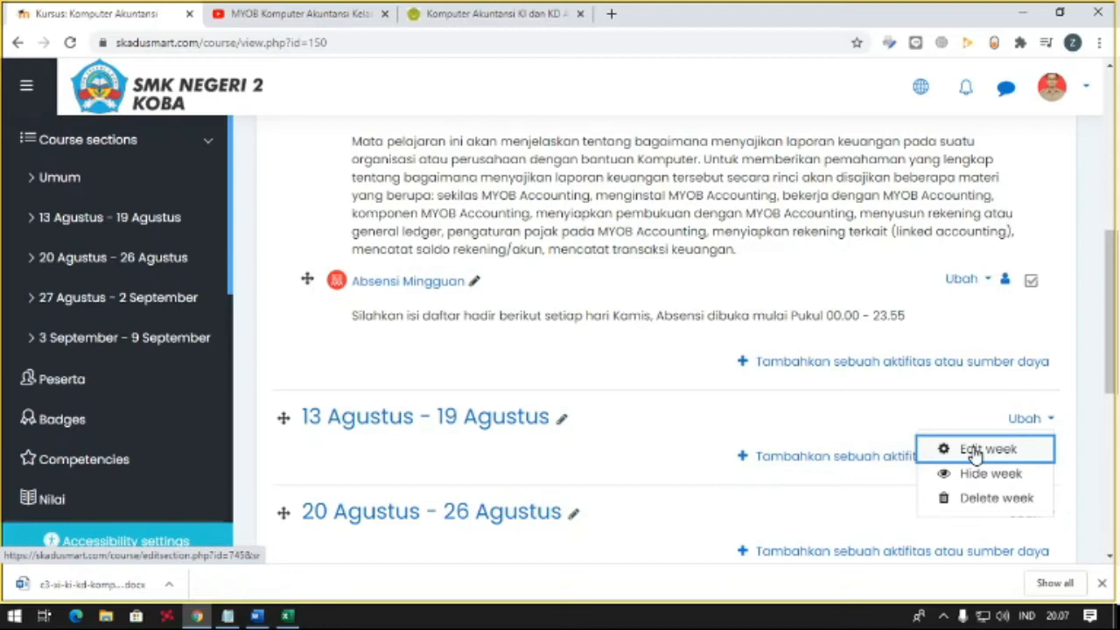
click(1025, 419)
click(1028, 420)
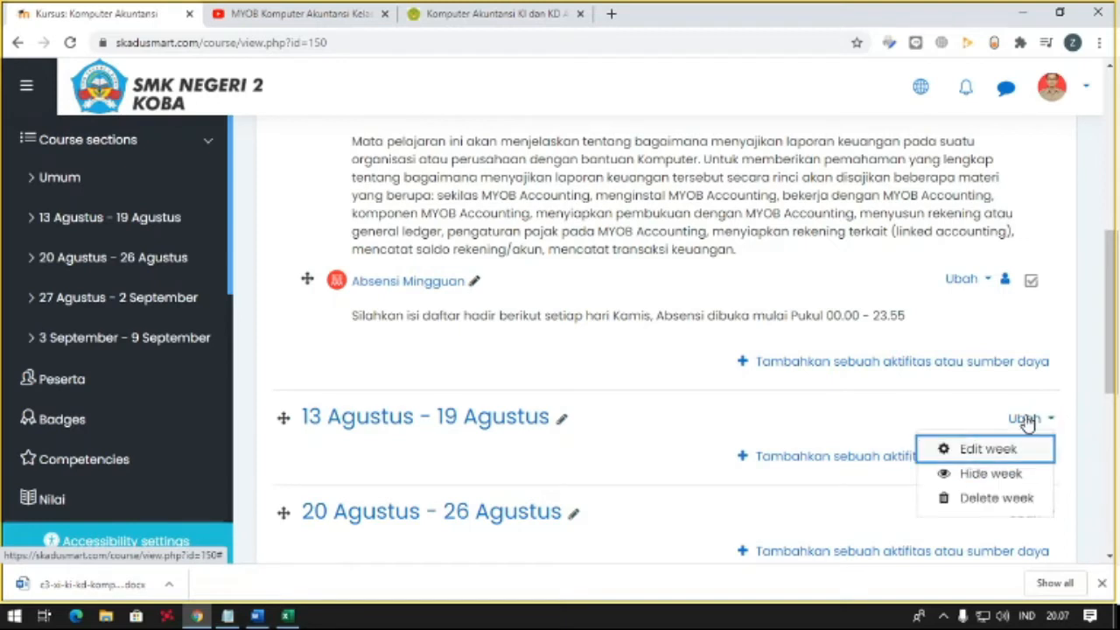
click(960, 449)
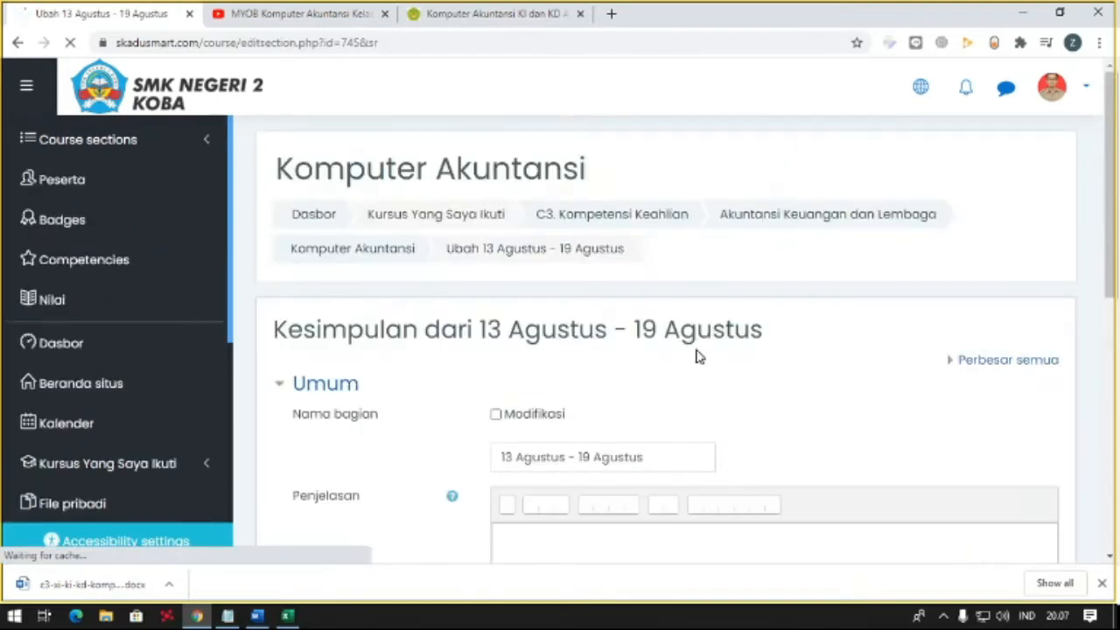
scroll(647, 350, down, 2)
click(598, 386)
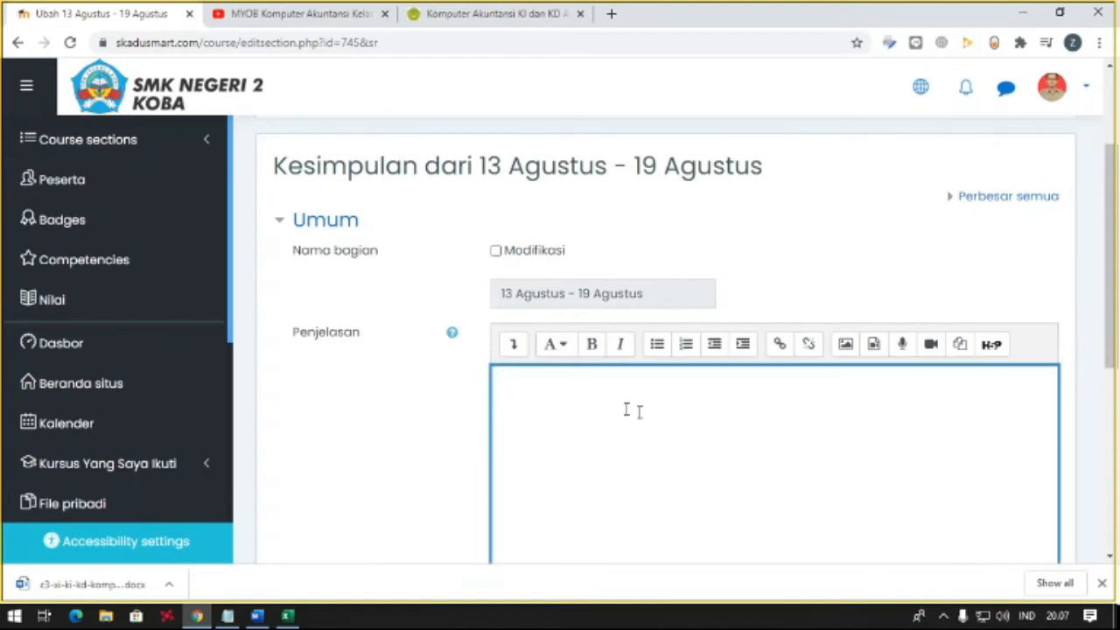
scroll(608, 417, down, 2)
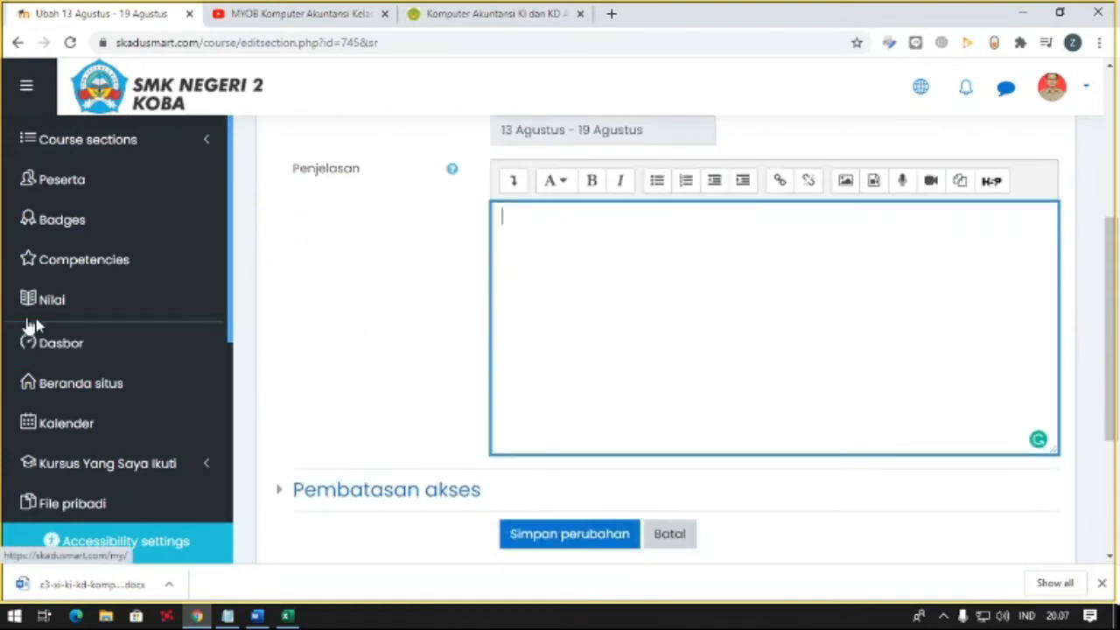
scroll(612, 254, up, 2)
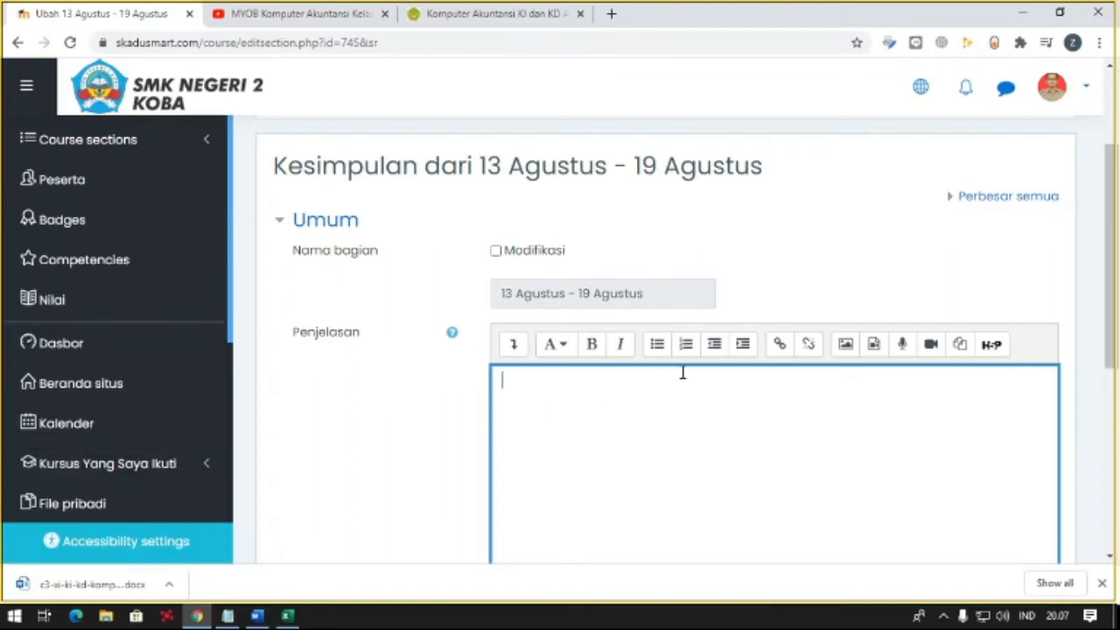
- Describe the week as "Pada MInggu Ini Kita akan mengenal apa itu aplikasi komputer Akuntansi"
text(inggu Ini Kita KA)
key(BackSpace)
key(BackSpace)
text(akan berajar)
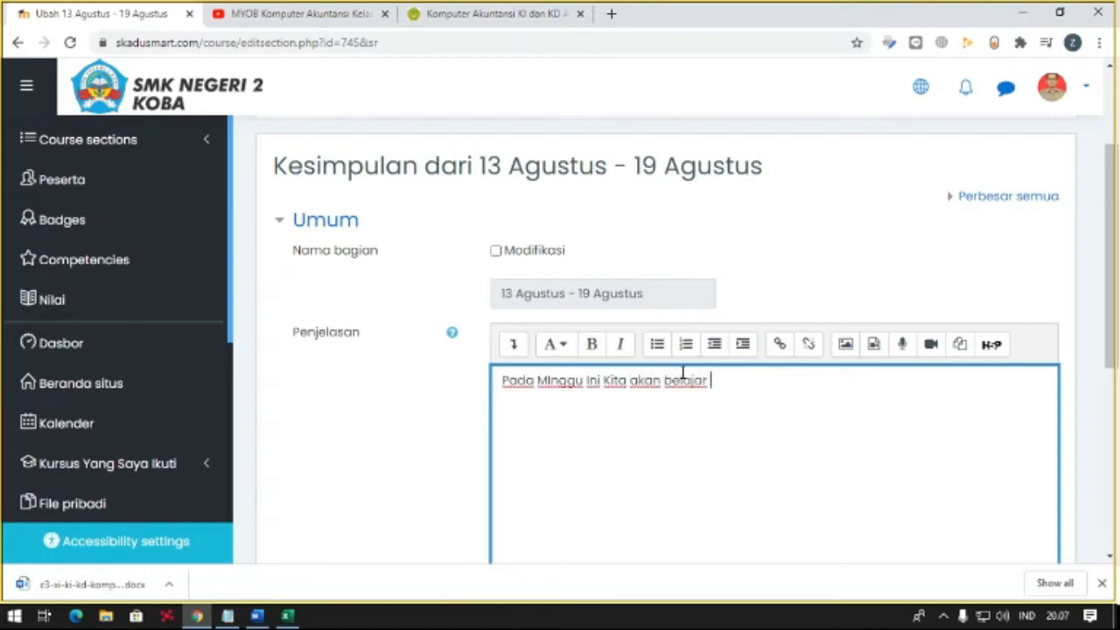
double_click(682, 380)
text(mengenal apl)
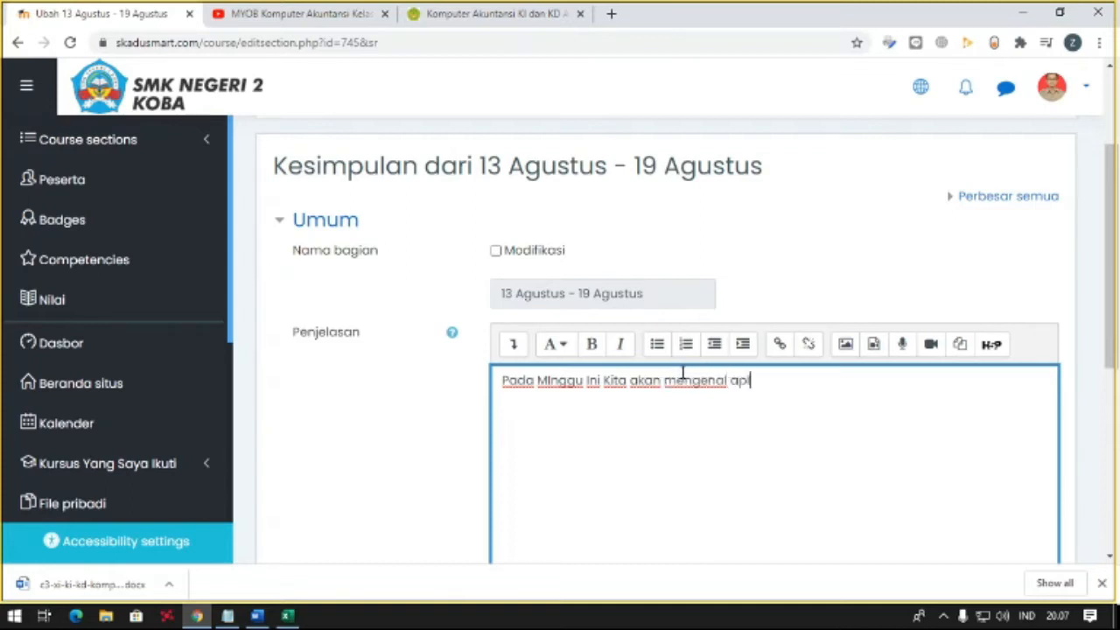
text(ikasi ko)
key(ctrl+shift+Left)
text(apa itu aplikasi k)
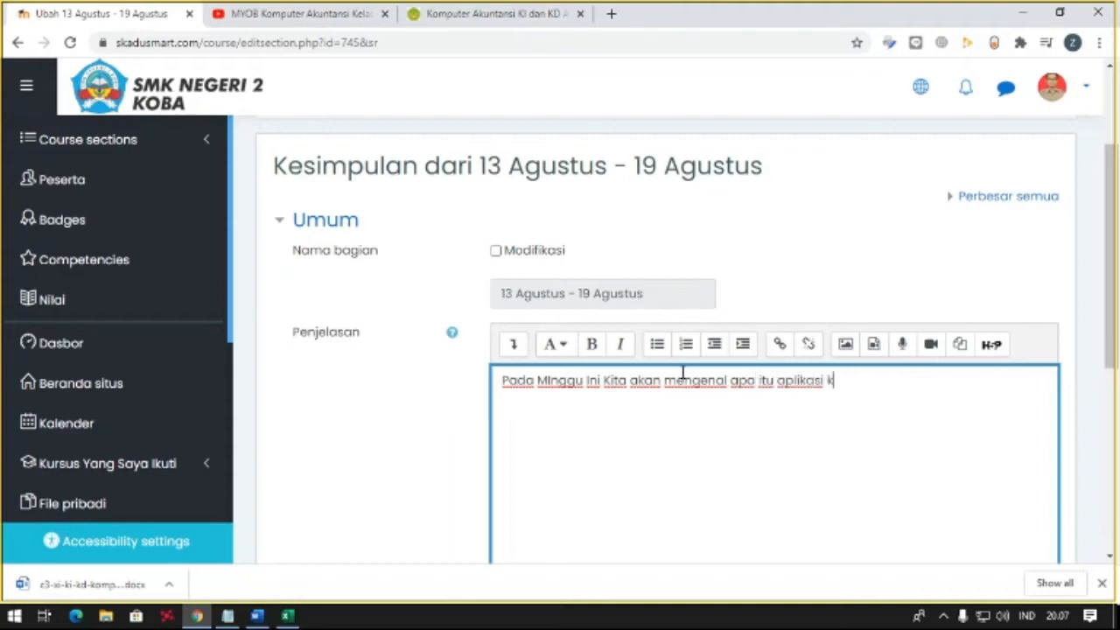
text(omputer AK)
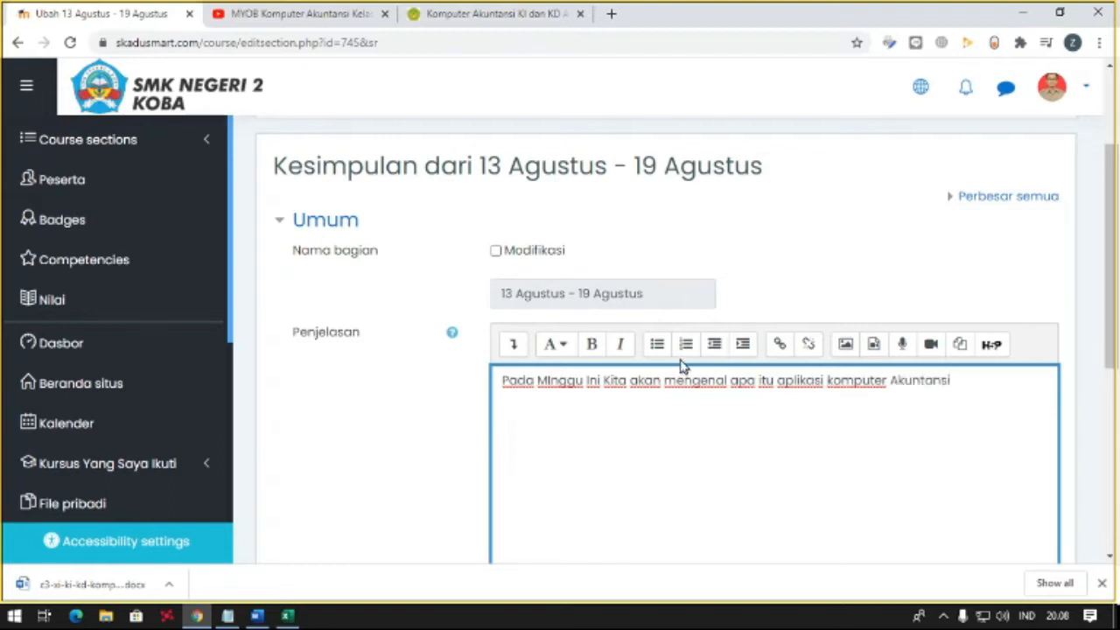
- Save the changes to the 13 Agustus - 19 Agustus week
scroll(632, 503, down, 3)
scroll(567, 455, up, 1)
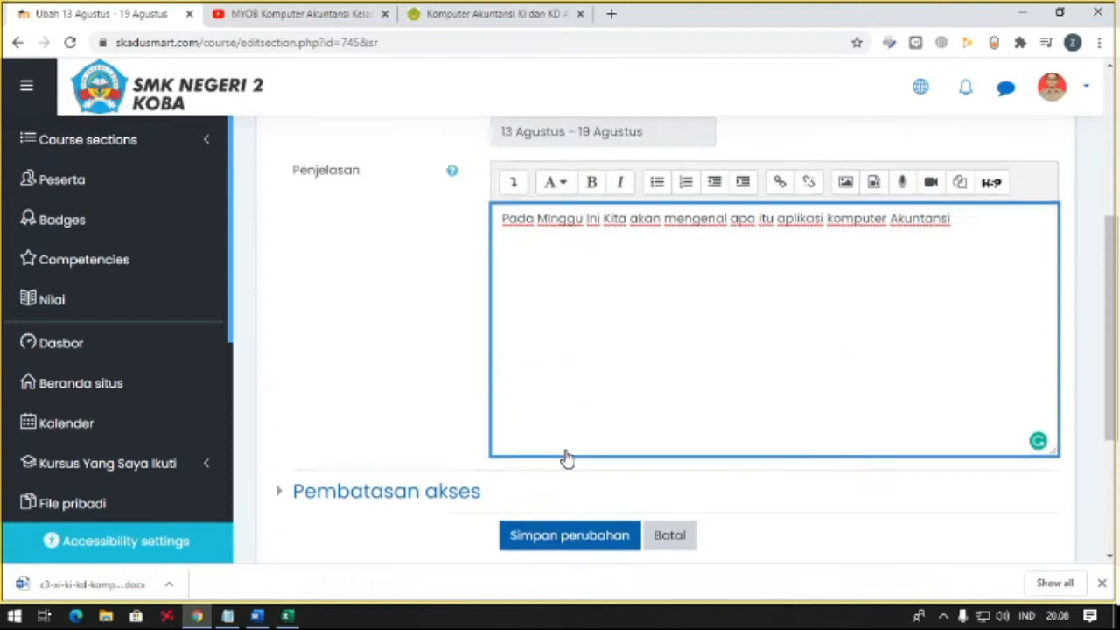
click(555, 528)
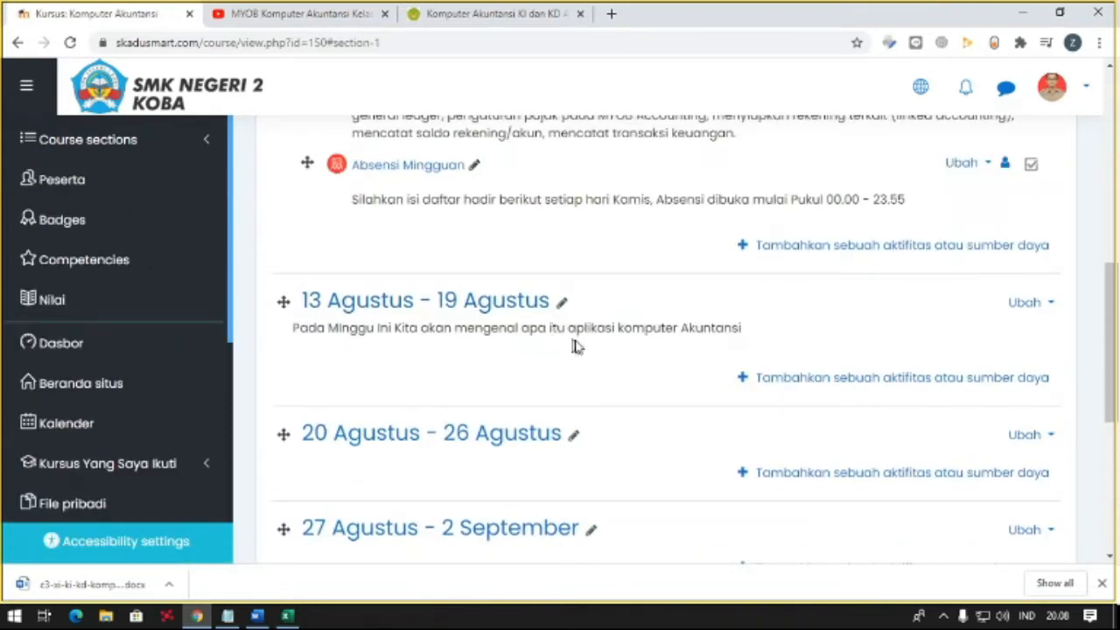
- Start adding an activity or resource to the 13 Agustus - 19 Agustus week and list all available types
click(795, 381)
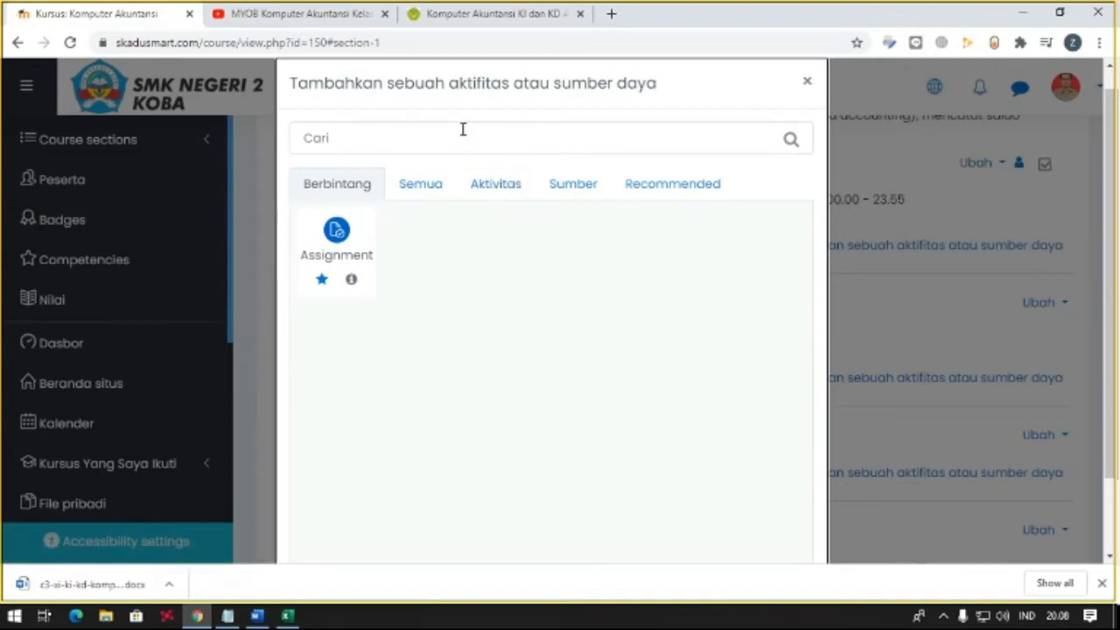
click(421, 189)
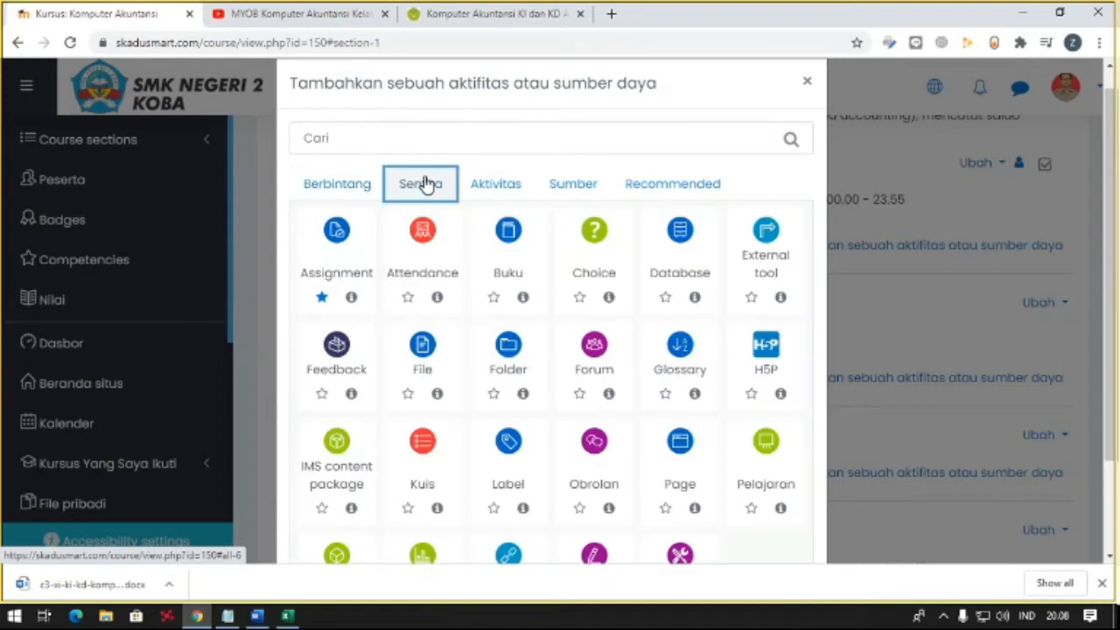
scroll(433, 182, down, 1)
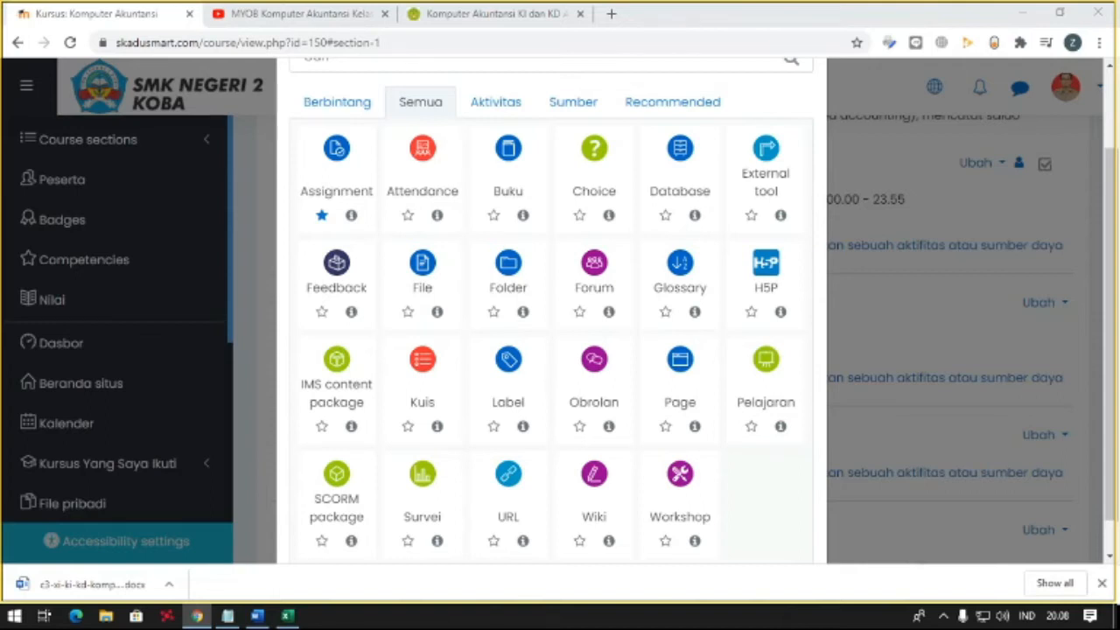
- Search the web for "google drive" in a new browser tab and open Google Drive
click(612, 14)
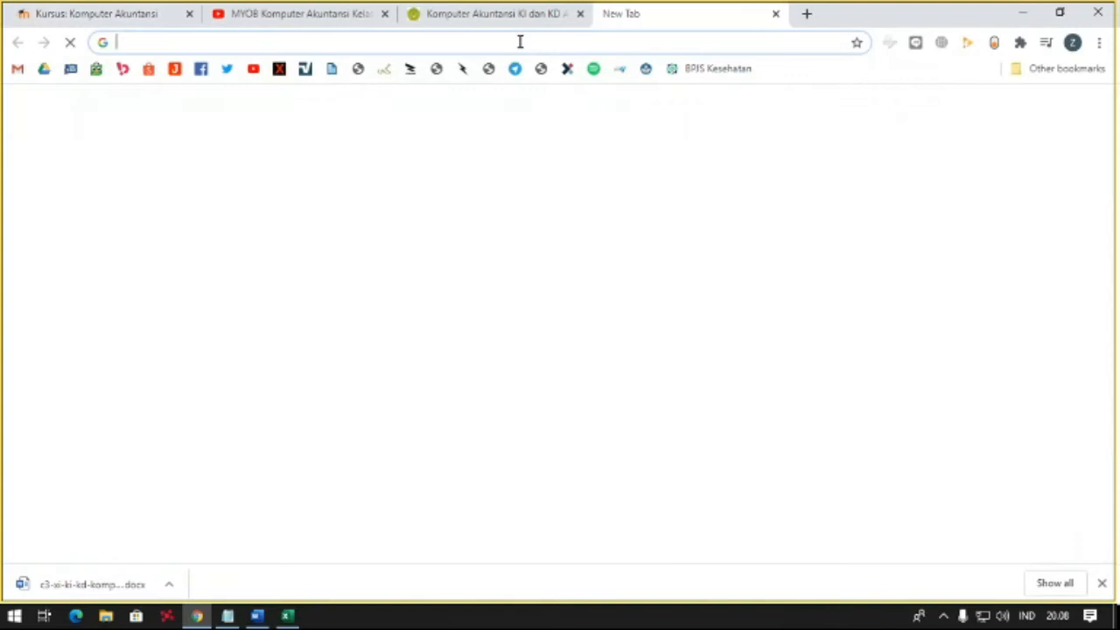
text(googl)
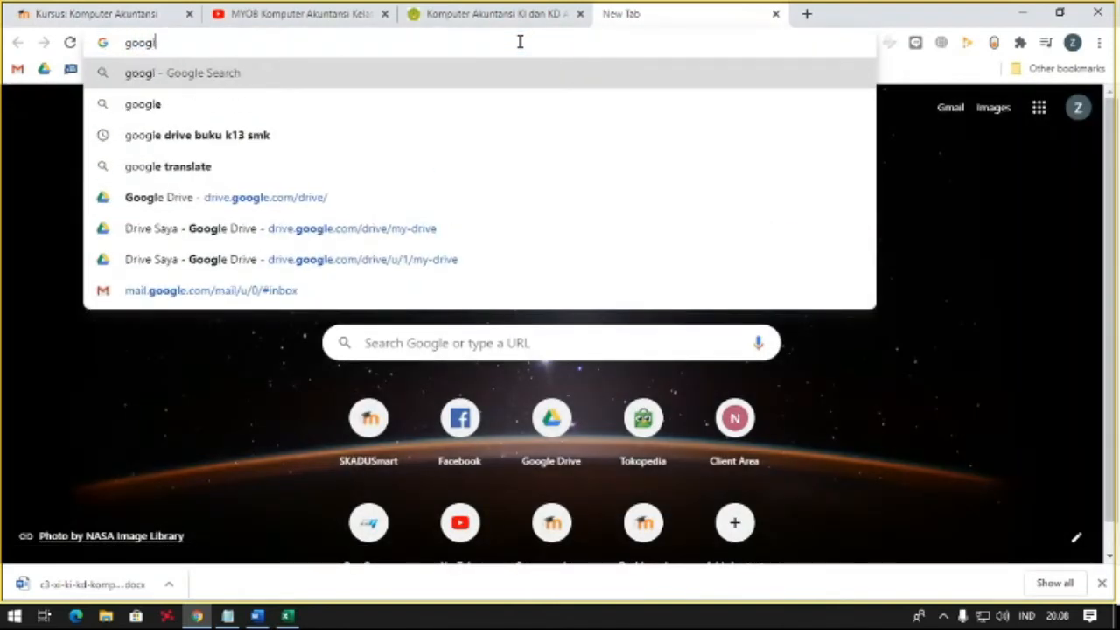
text(e deiv)
key(BackSpace)
key(BackSpace)
key(BackSpace)
text(rive)
key(Return)
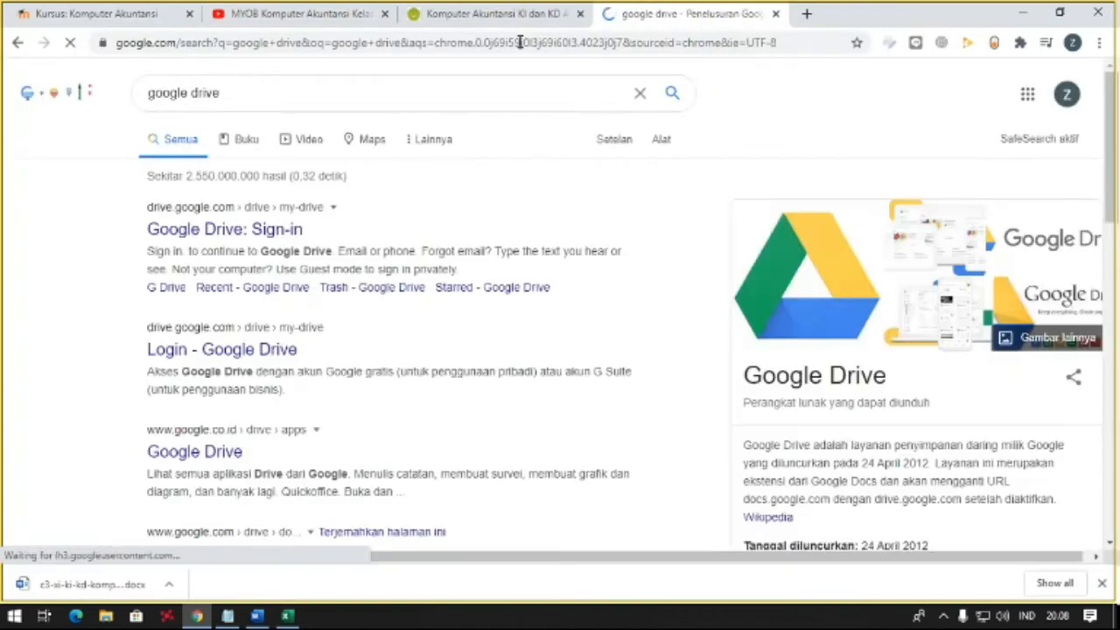
click(202, 230)
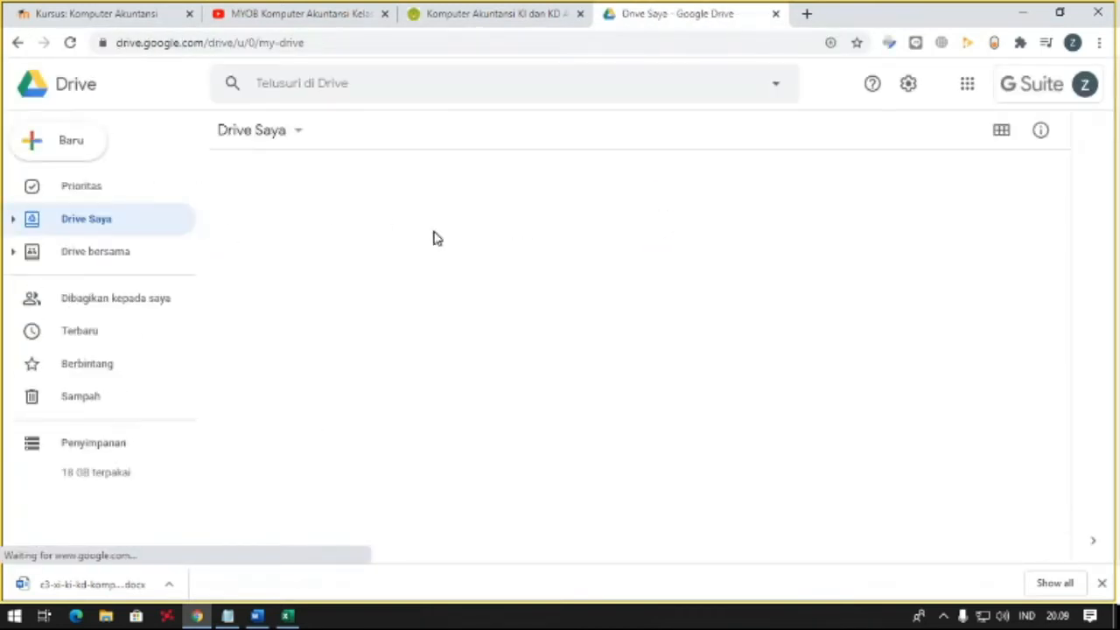
- Create a folder named "Modul Kompak" in the main drive and open it
click(1085, 86)
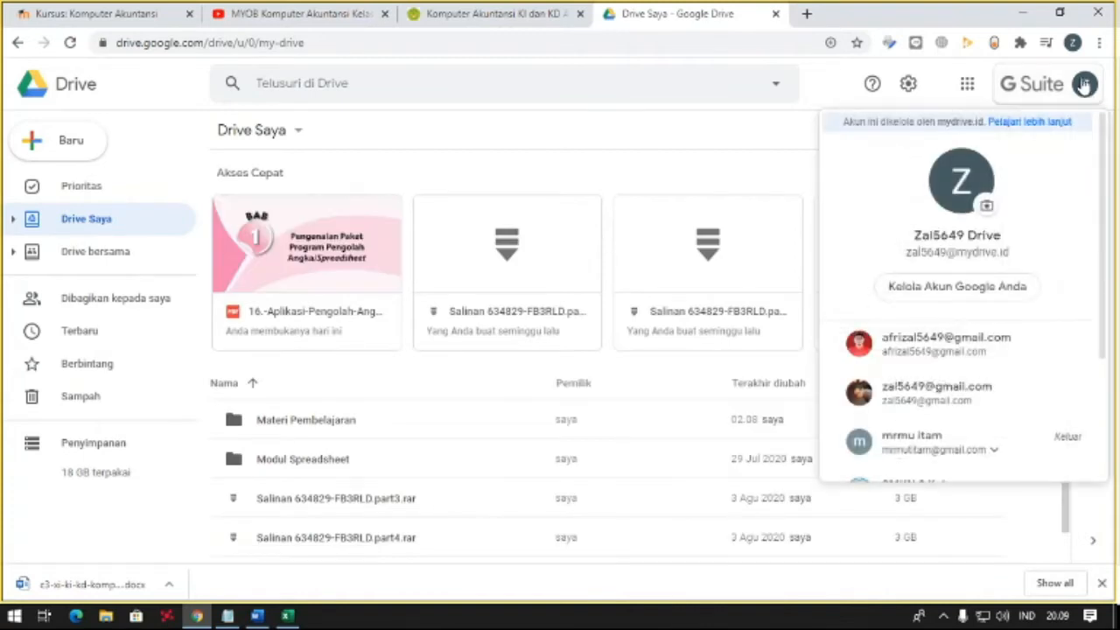
click(351, 457)
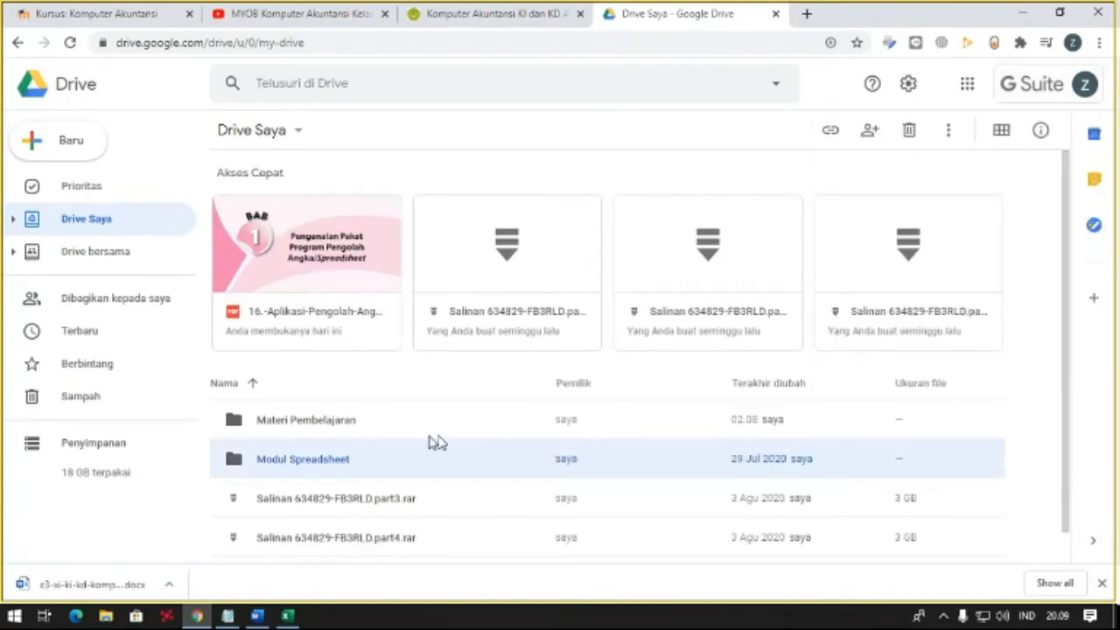
scroll(390, 428, down, 1)
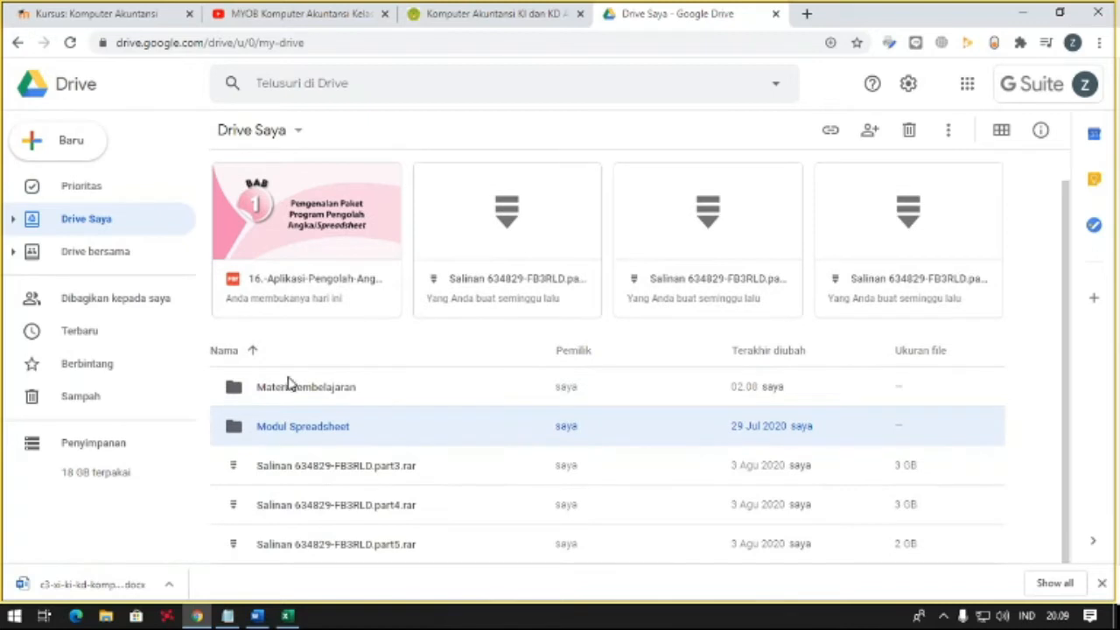
click(77, 151)
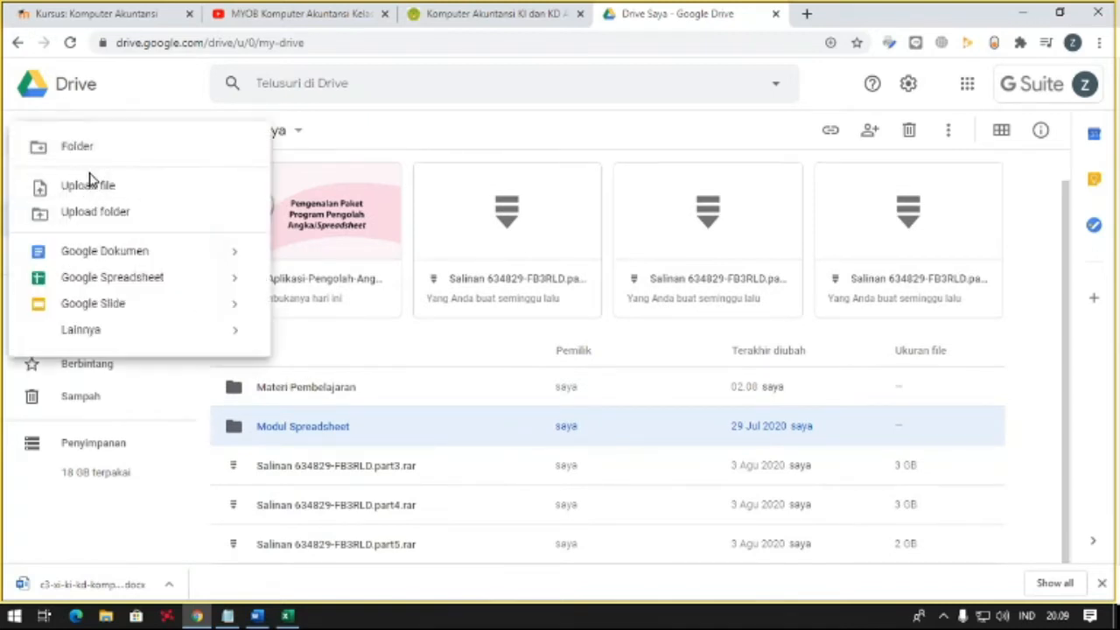
click(125, 158)
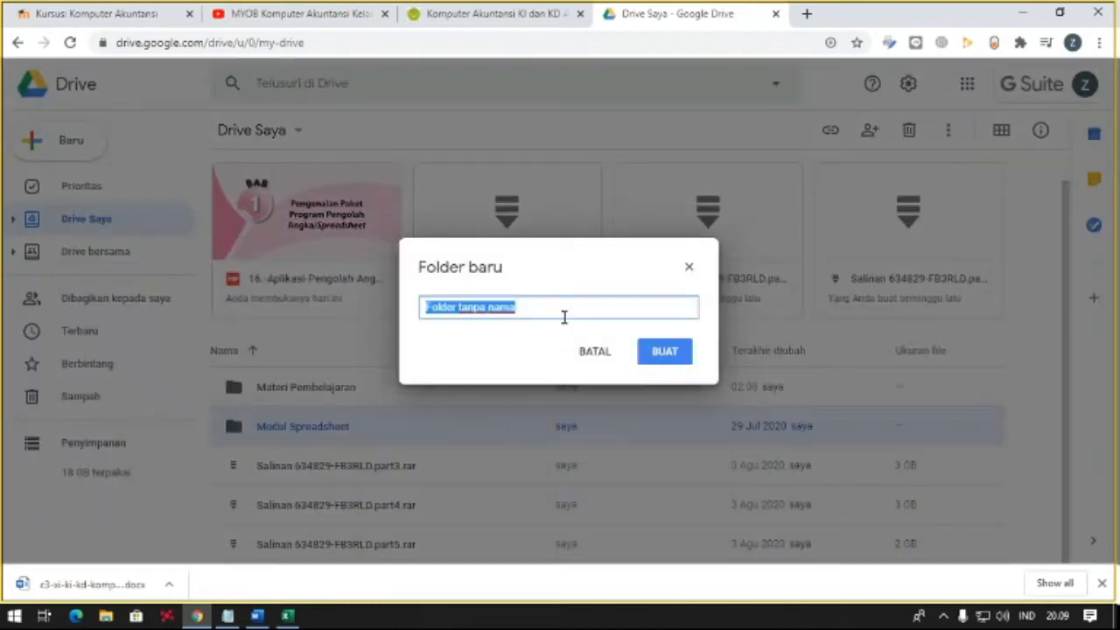
text(Mp)
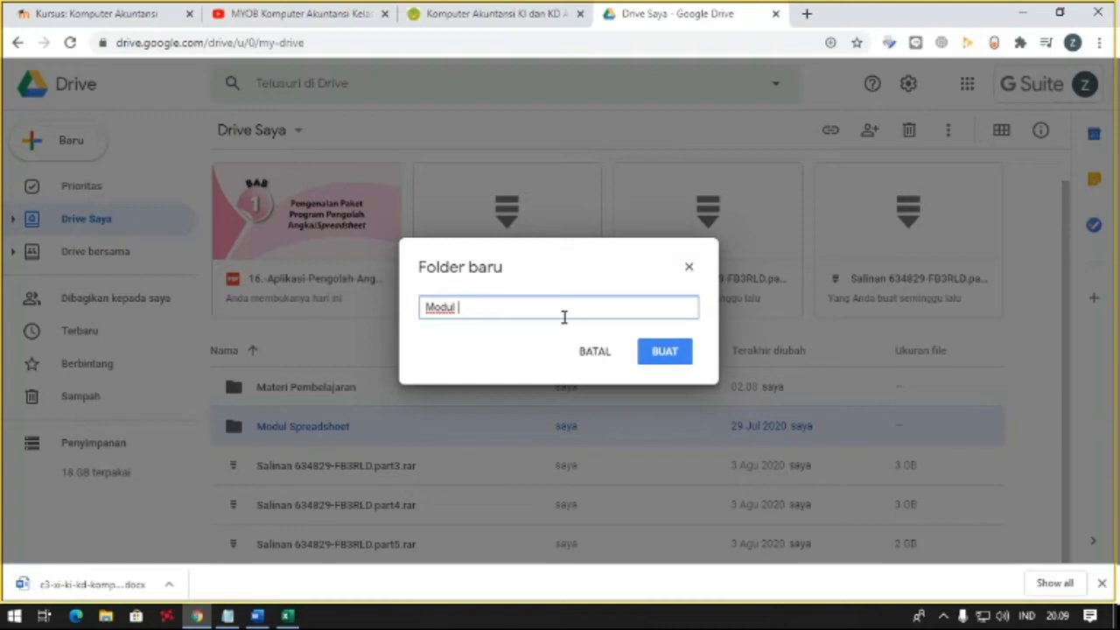
click(663, 351)
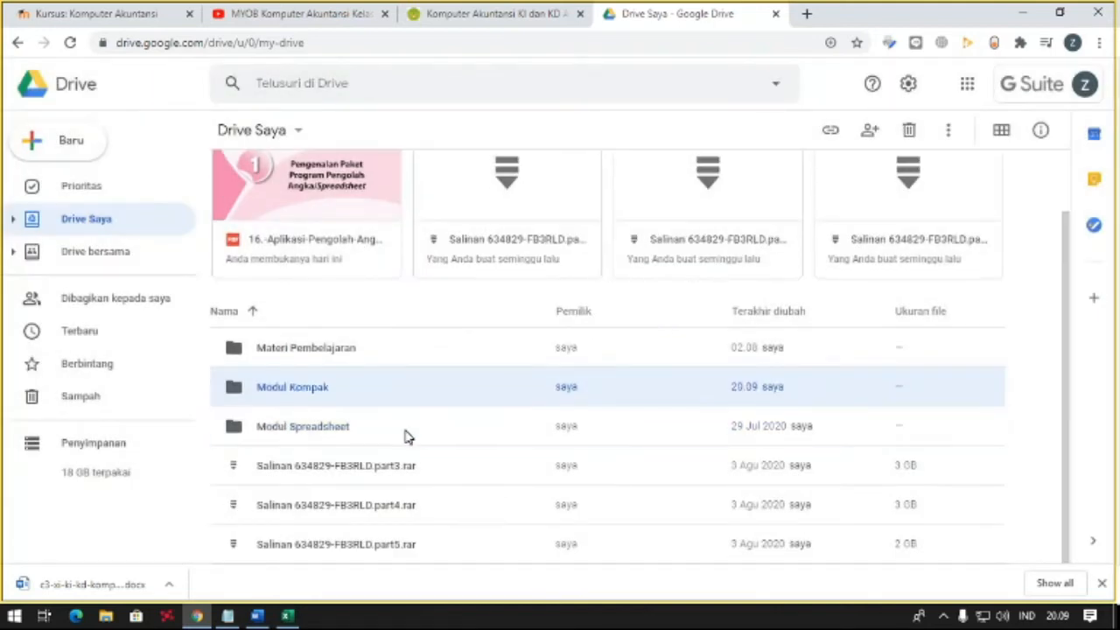
double_click(324, 390)
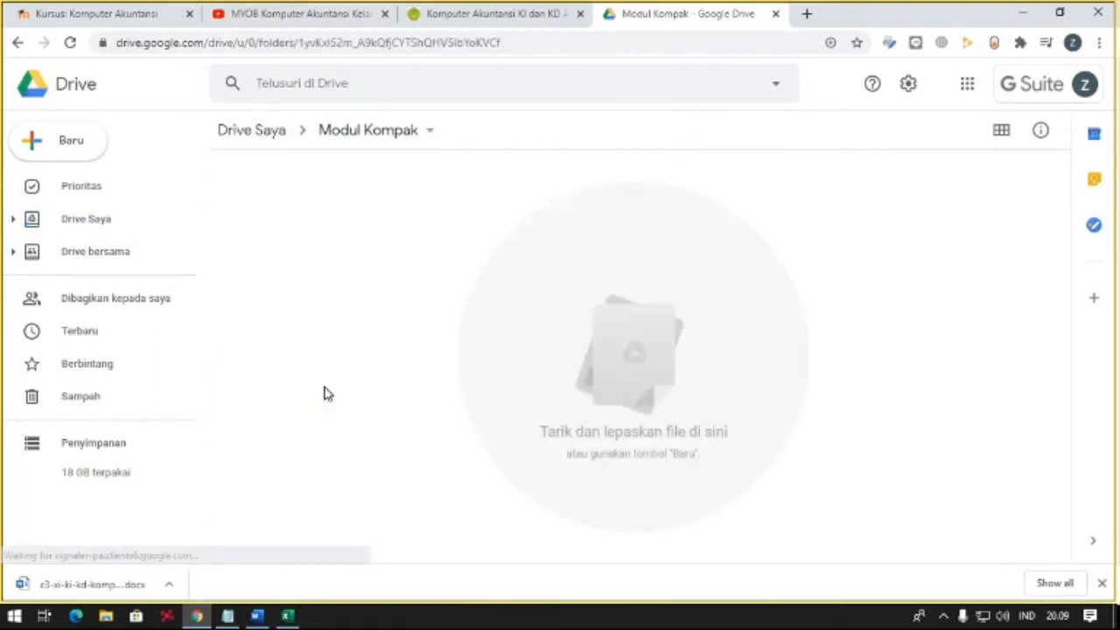
right_click(365, 280)
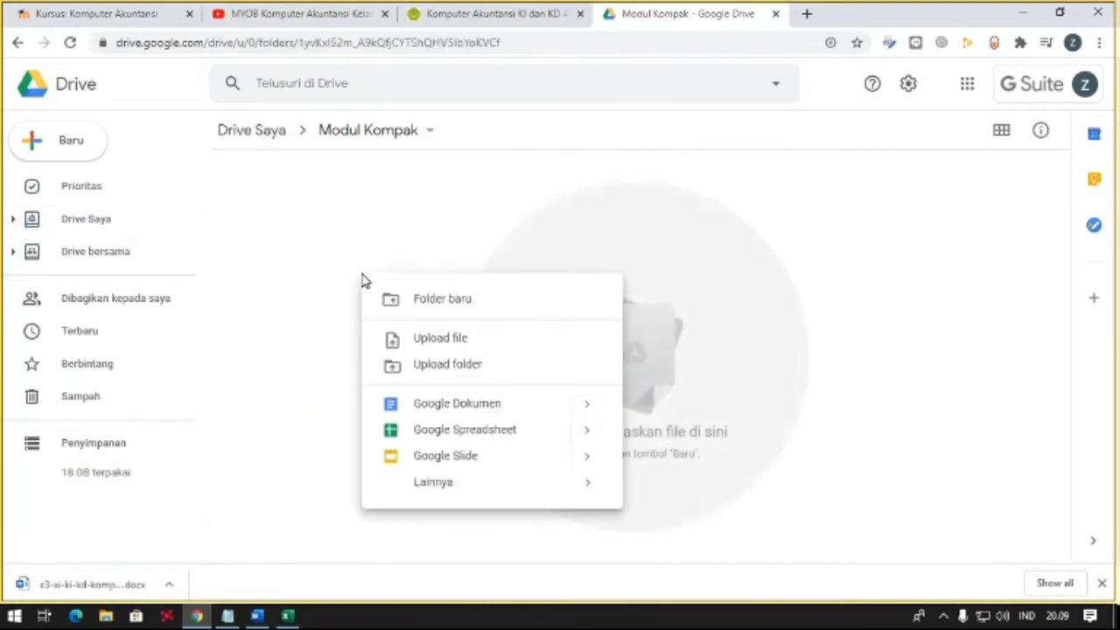
click(427, 337)
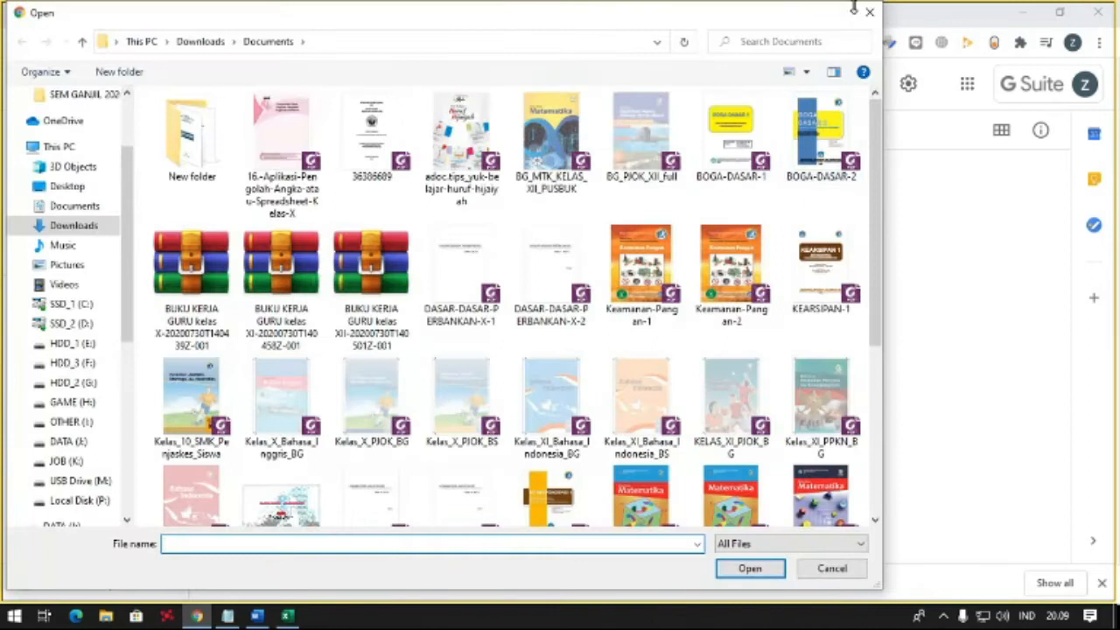
click(861, 11)
- Upload the PDF "Materi 1 Kompak XI_Pengenalan MYOB" from USB Drive (M:) into the Modul Kompak folder
right_click(324, 299)
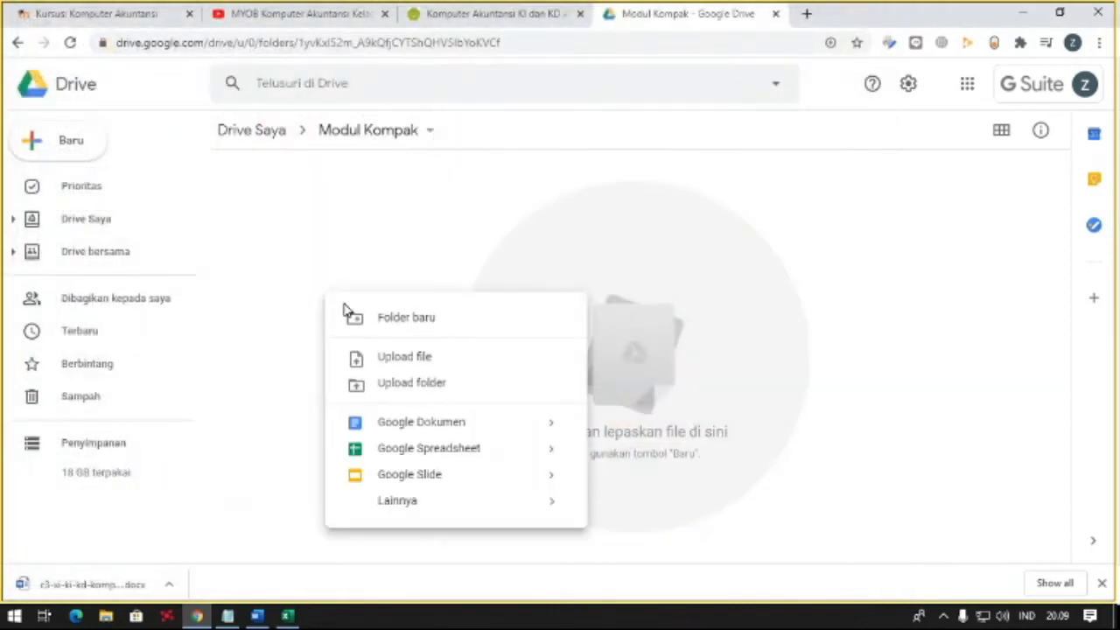
click(385, 364)
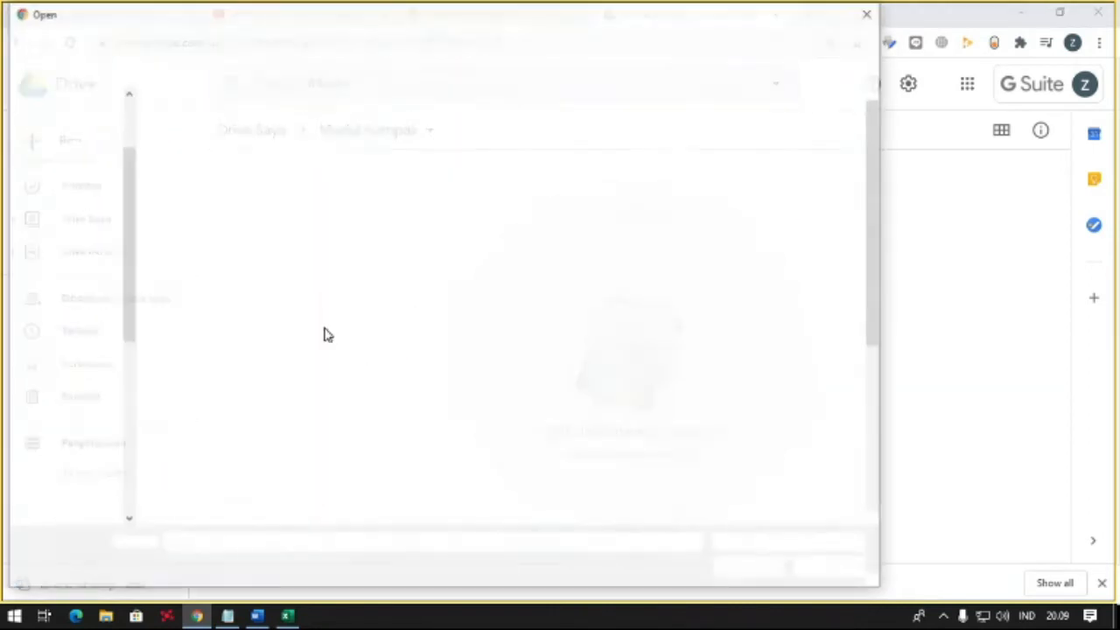
scroll(120, 305, down, 5)
scroll(121, 305, down, 1)
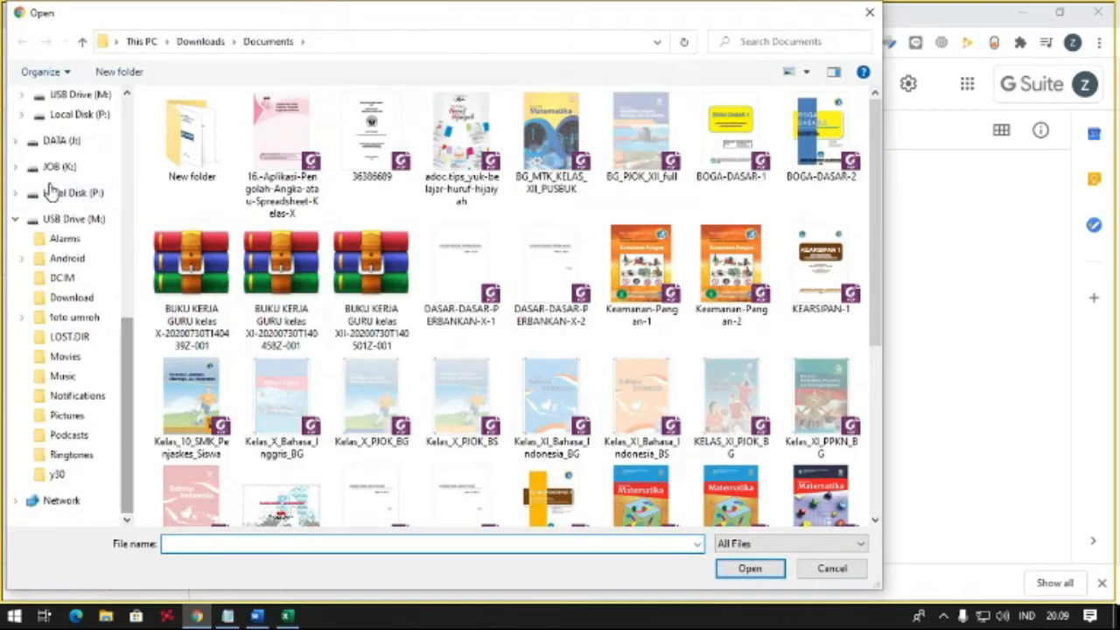
click(70, 219)
click(272, 366)
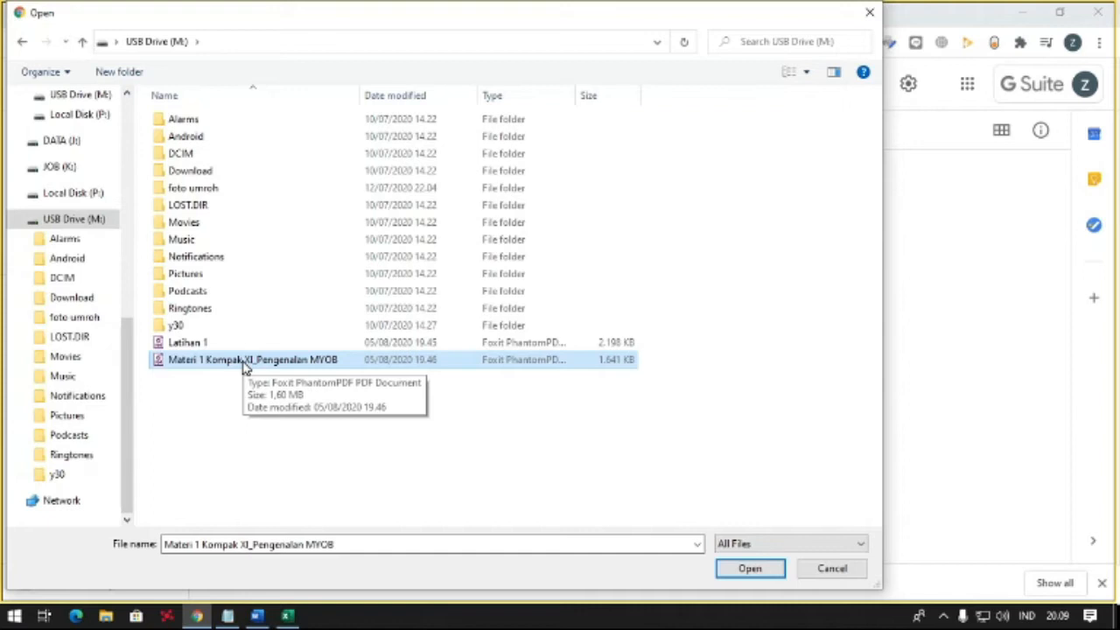
click(754, 576)
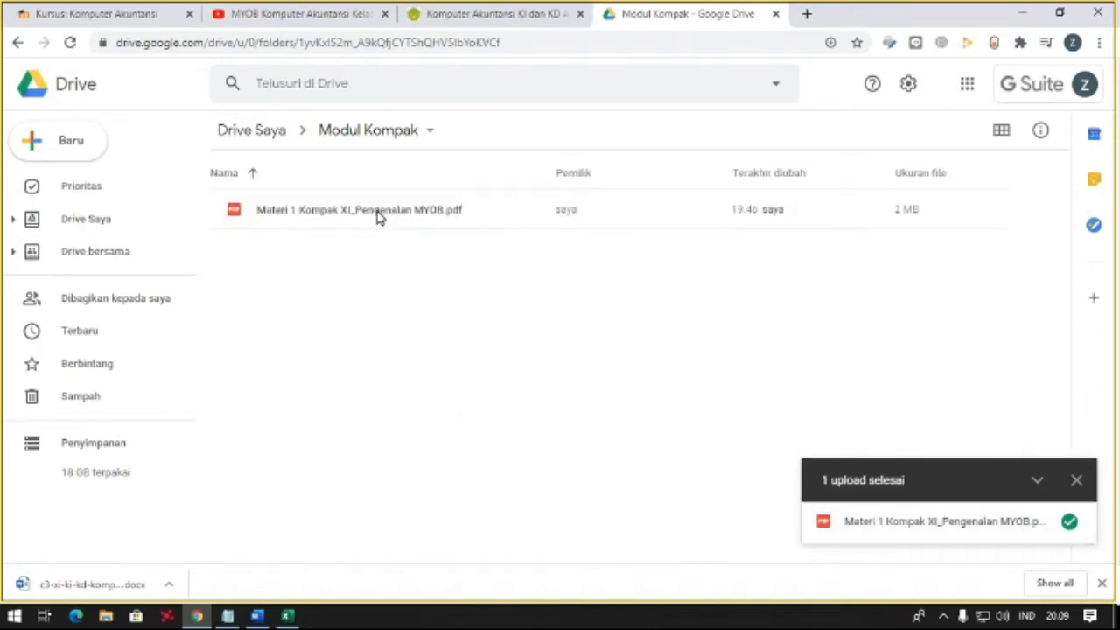
- Change the link sharing of the uploaded Materi 1 Kompak XI_Pengenalan MYOB PDF to "Siapa saja yang memiliki link"
right_click(380, 217)
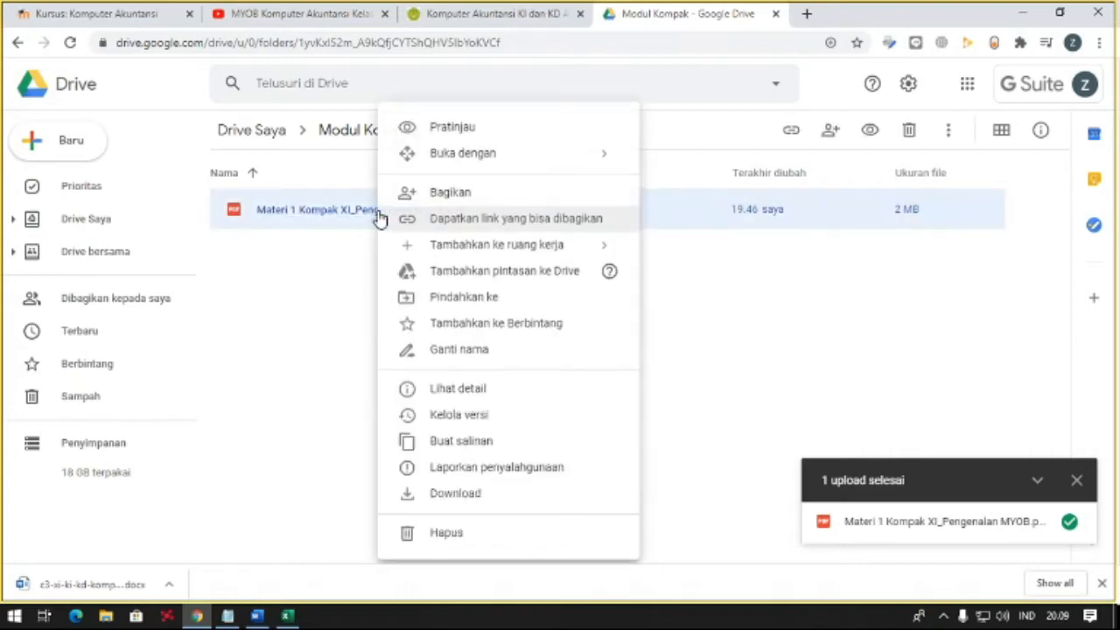
click(467, 226)
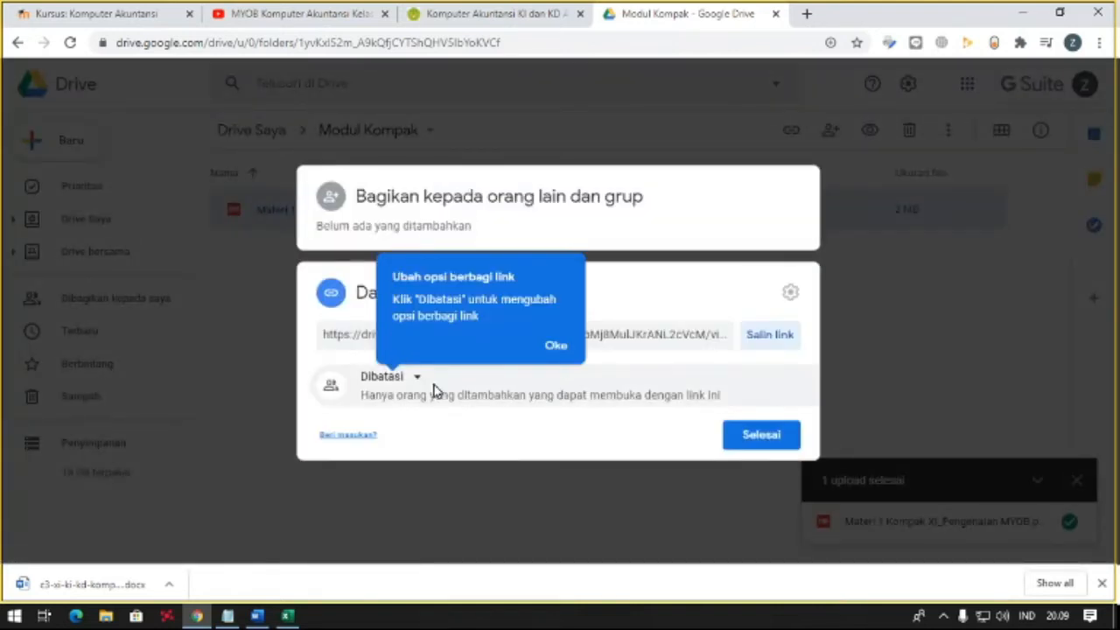
click(385, 377)
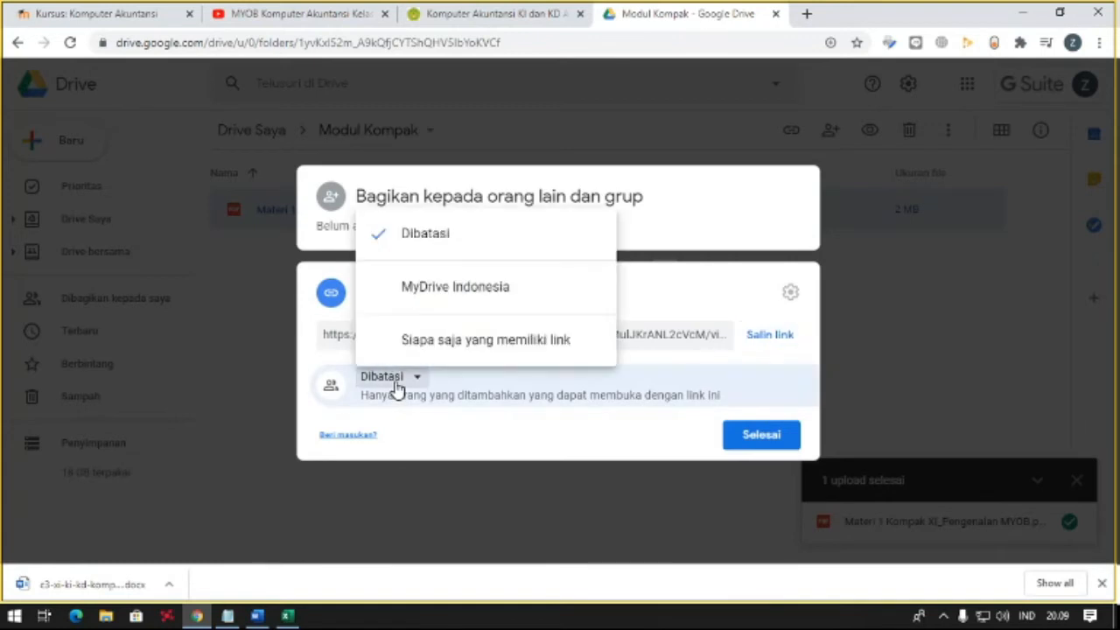
click(408, 378)
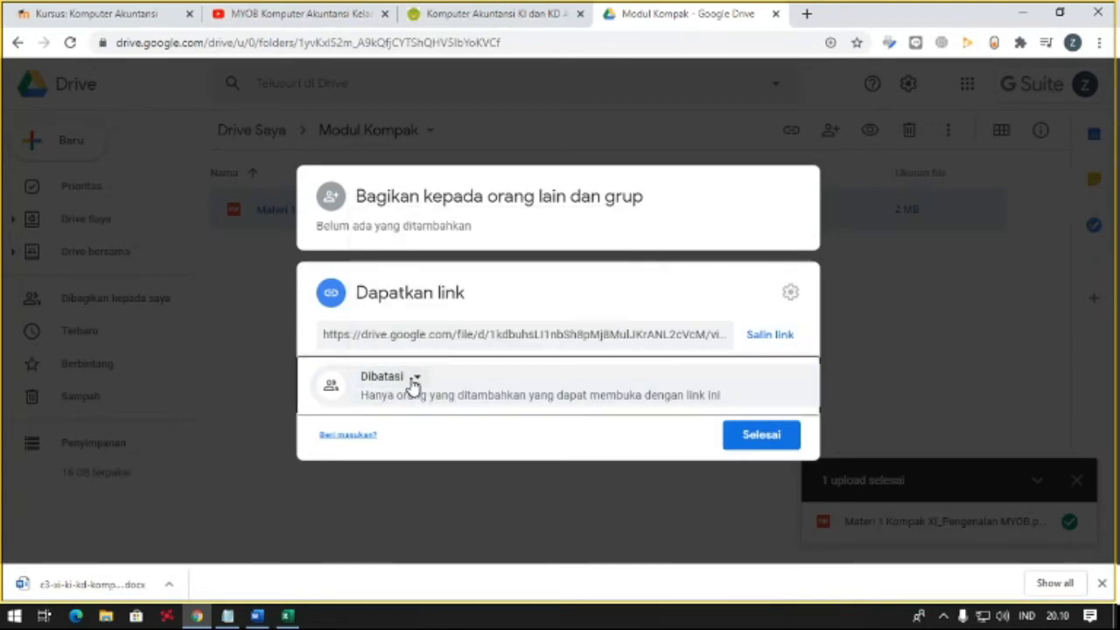
click(414, 383)
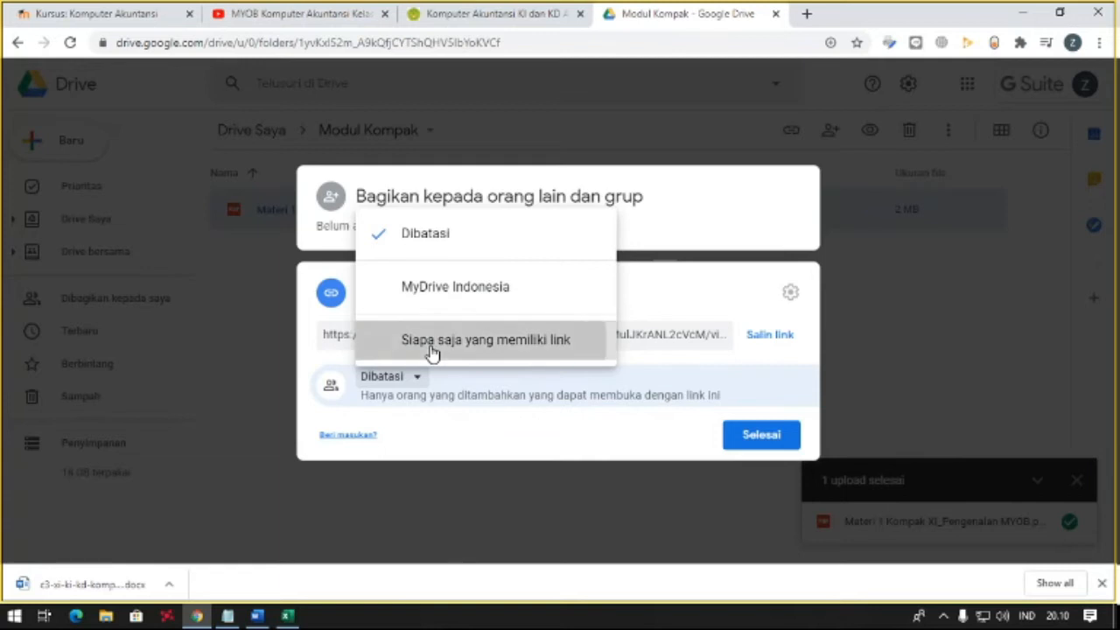
click(431, 351)
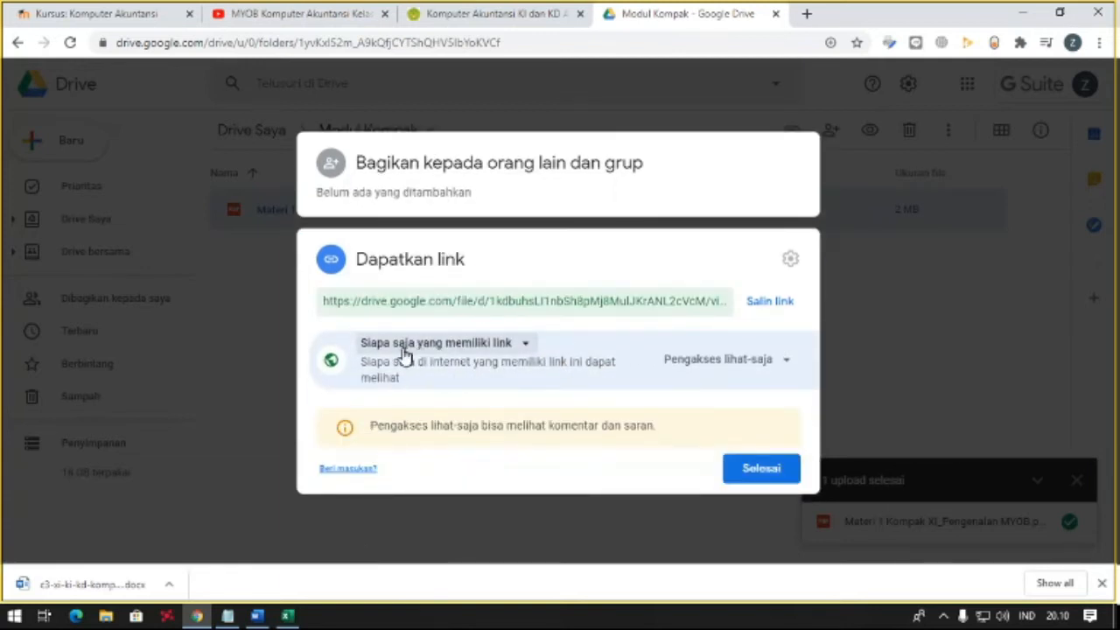
- Keep the link access level at "Pengakses lihat-saja", copy the share link and return to the Komputer Akuntansi course page
click(750, 374)
right_click(713, 444)
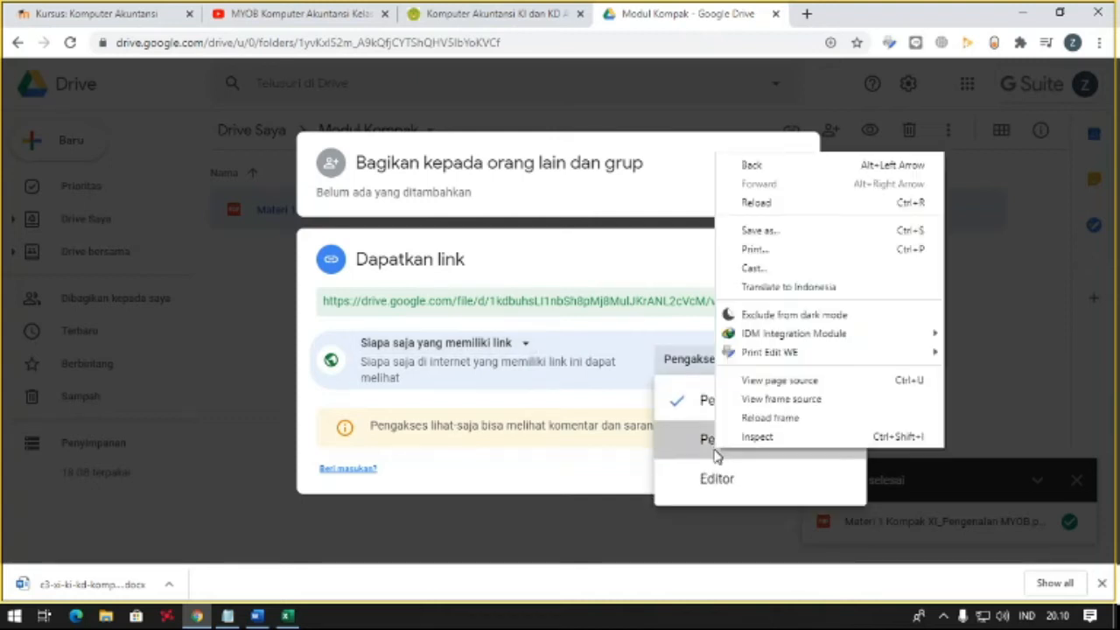
click(695, 369)
click(703, 371)
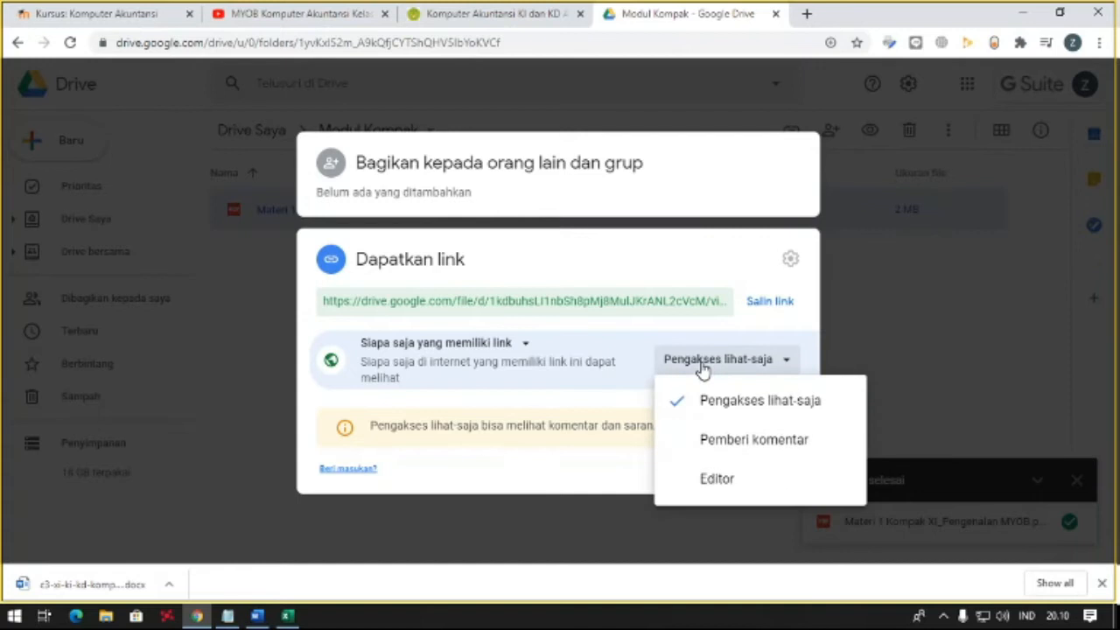
click(702, 371)
click(764, 303)
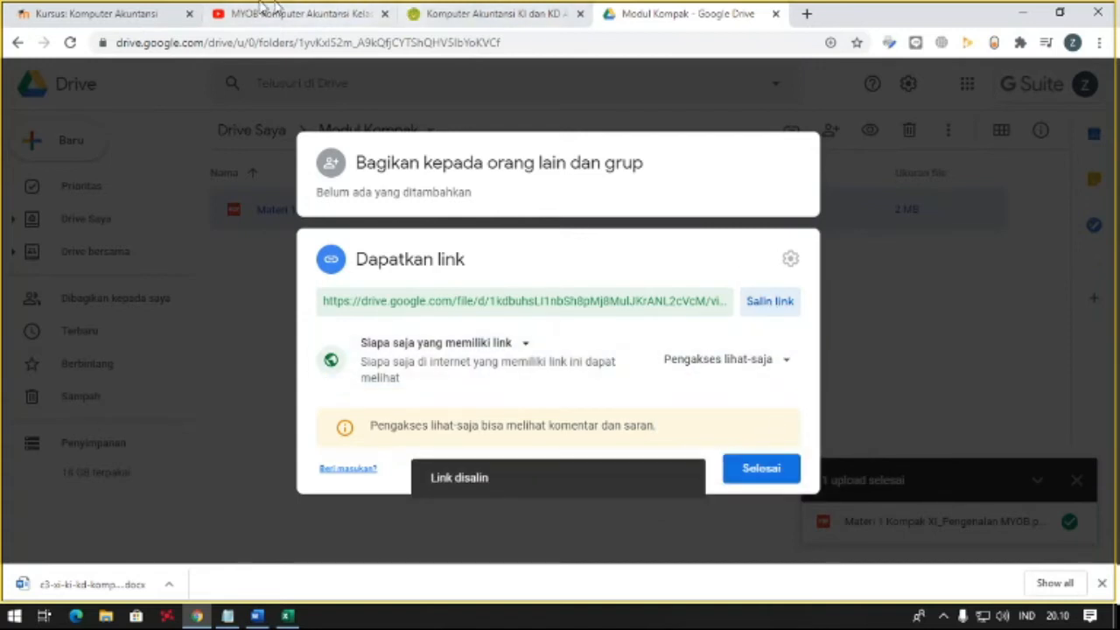
click(163, 10)
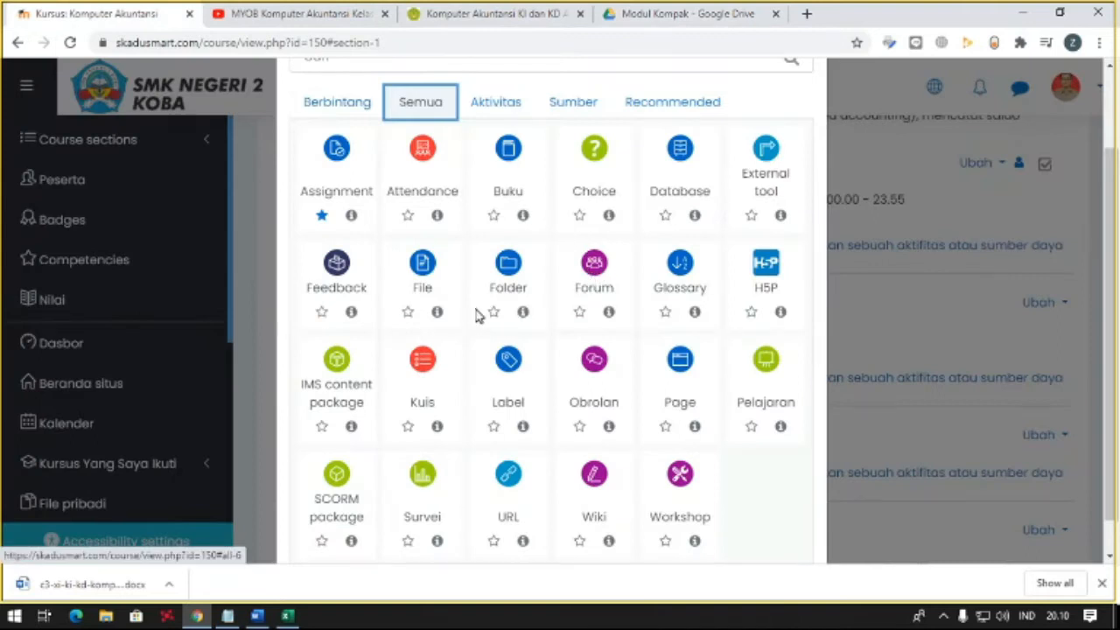
scroll(501, 406, down, 1)
click(513, 440)
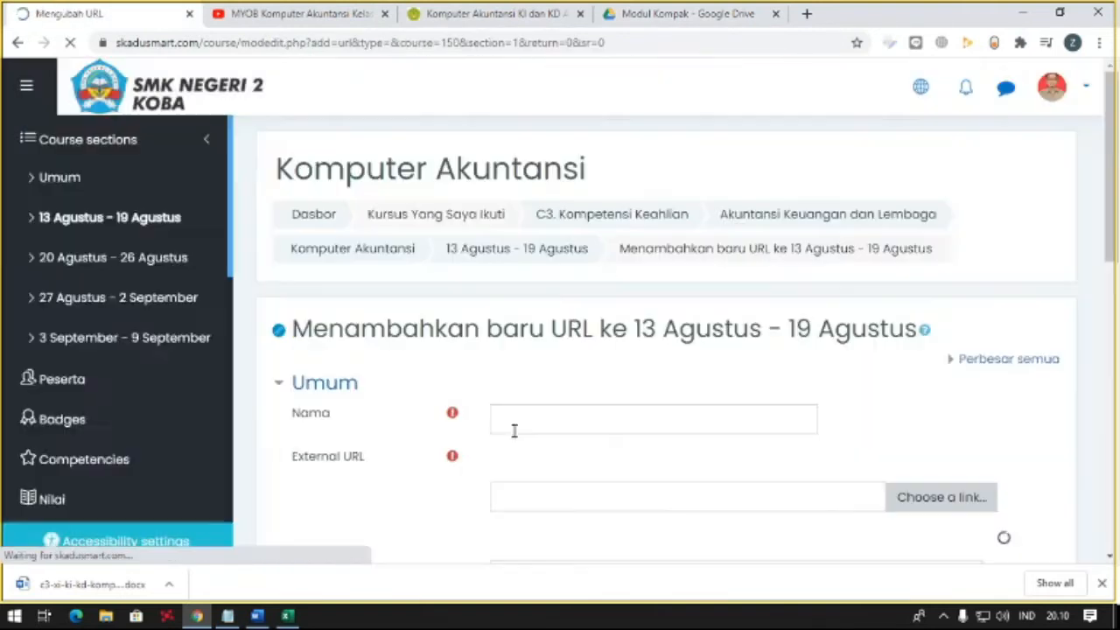
scroll(516, 405, down, 1)
click(530, 358)
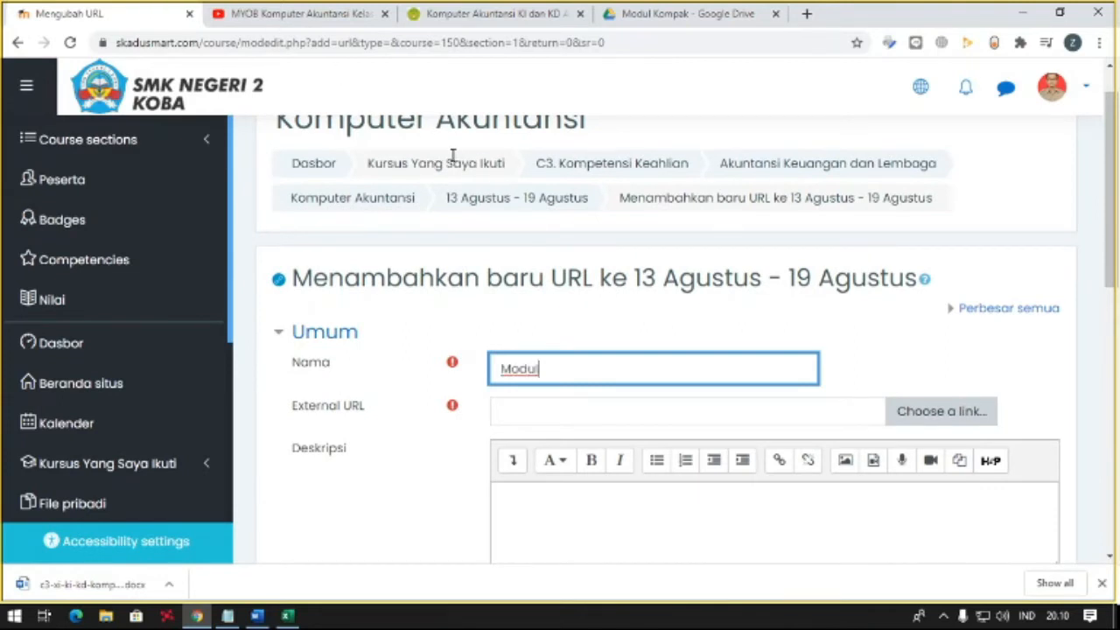
click(13, 43)
click(639, 134)
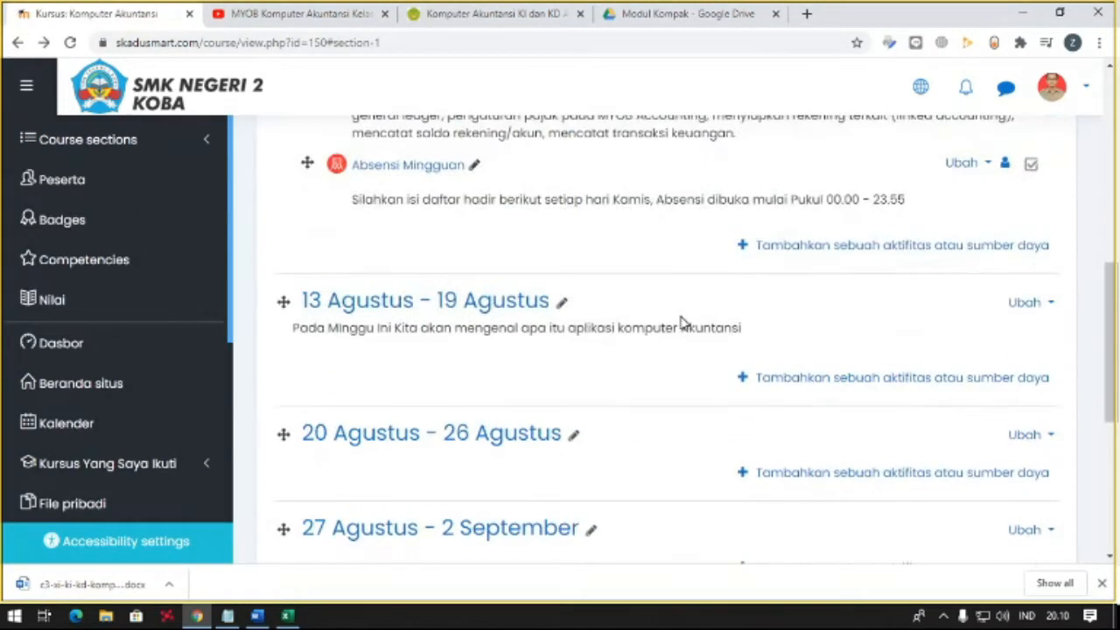
- Start adding a URL resource to the 13 Agustus - 19 Agustus week
click(831, 380)
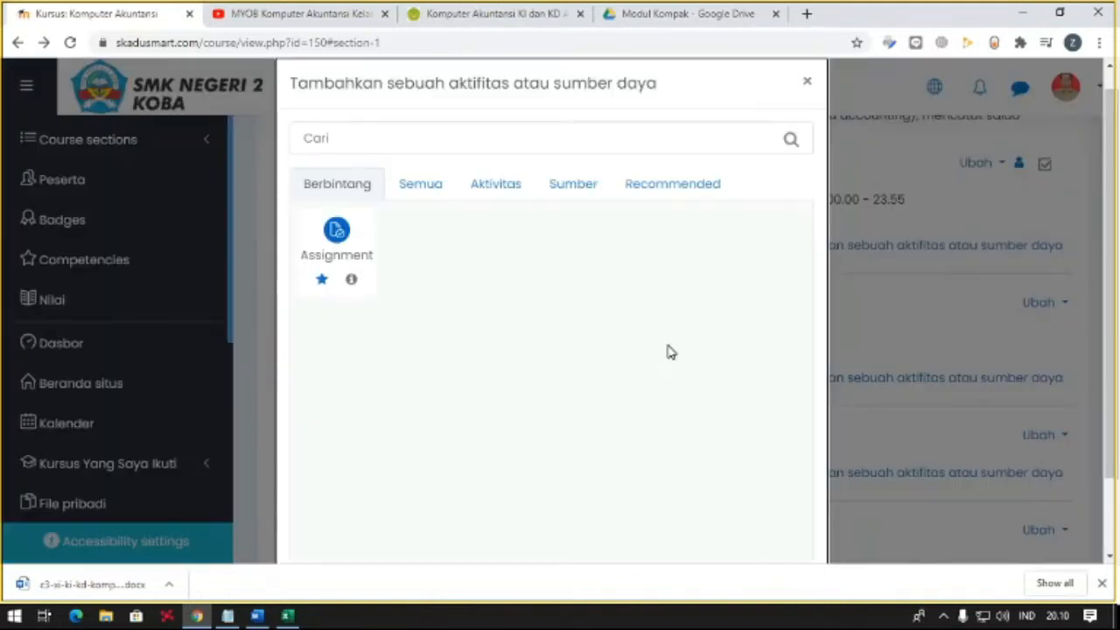
click(427, 185)
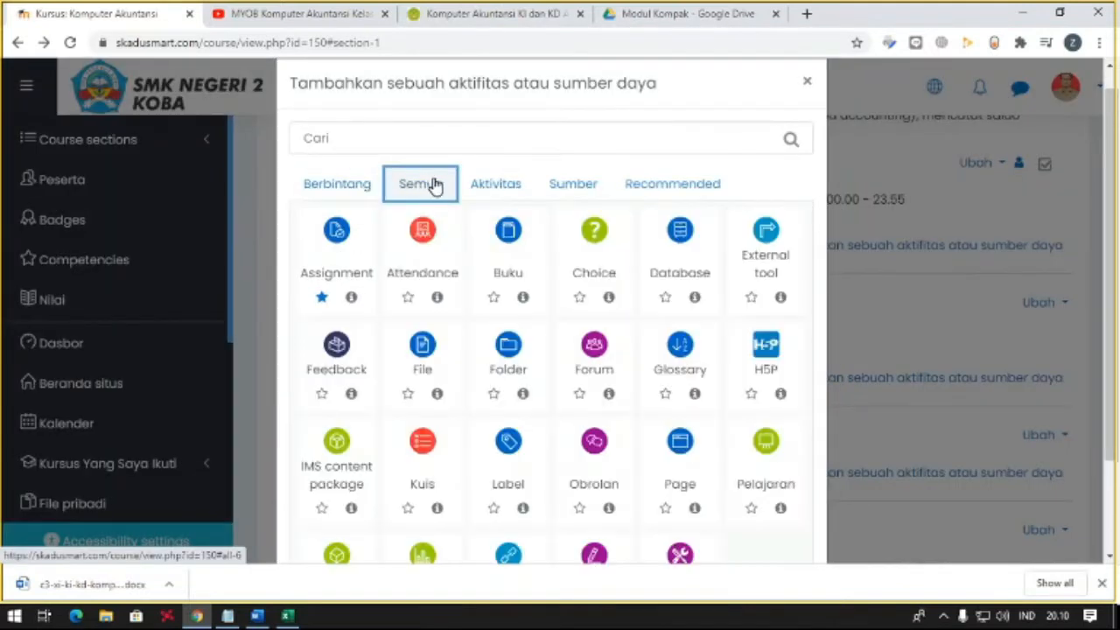
scroll(565, 357, down, 3)
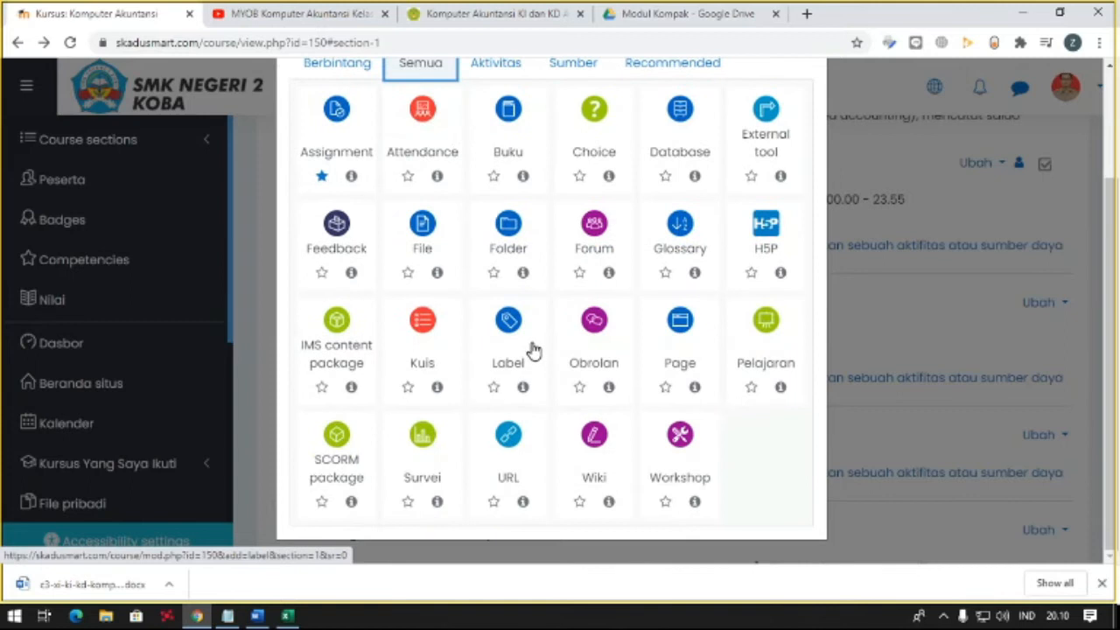
click(506, 442)
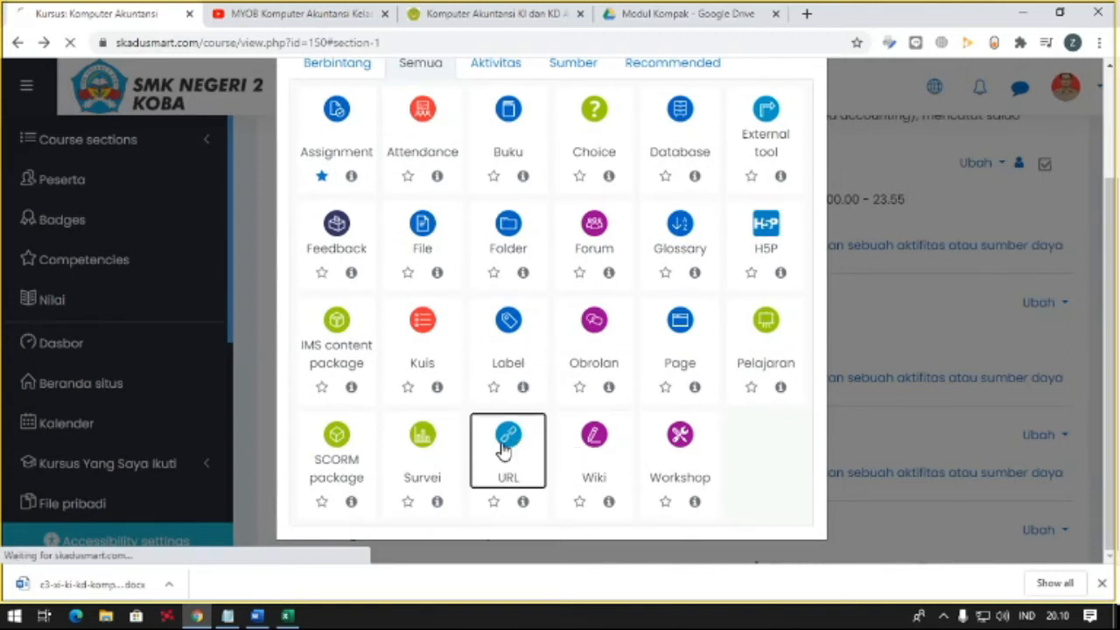
- Name the URL resource "Modul 1 : Pengenalan Aplikasi Komputer Akuntansi"
click(519, 419)
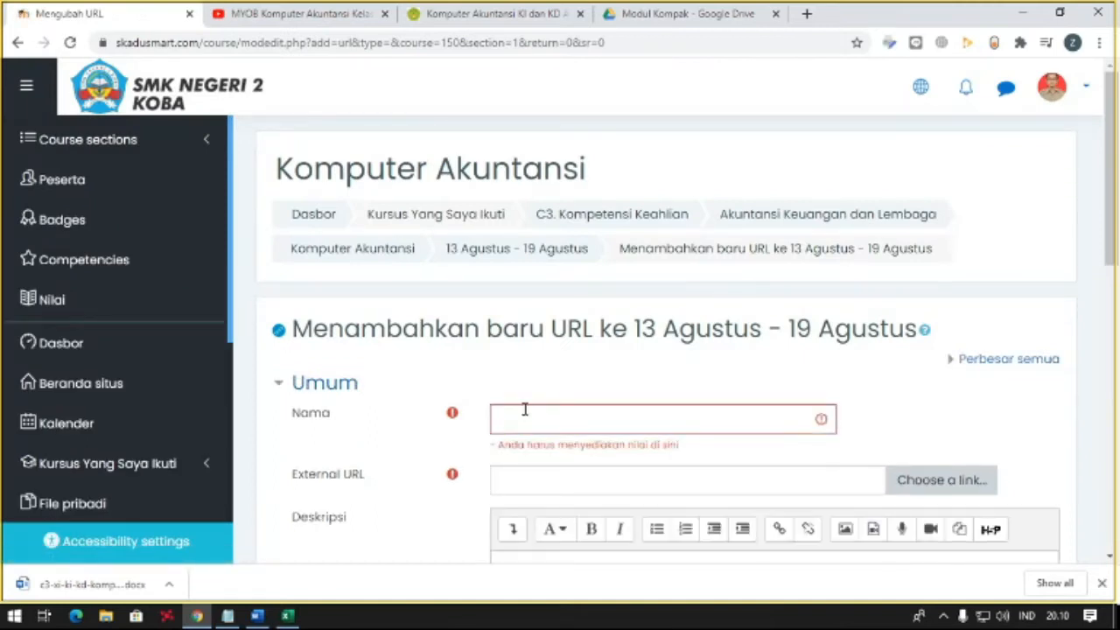
click(525, 409)
text(Modul)
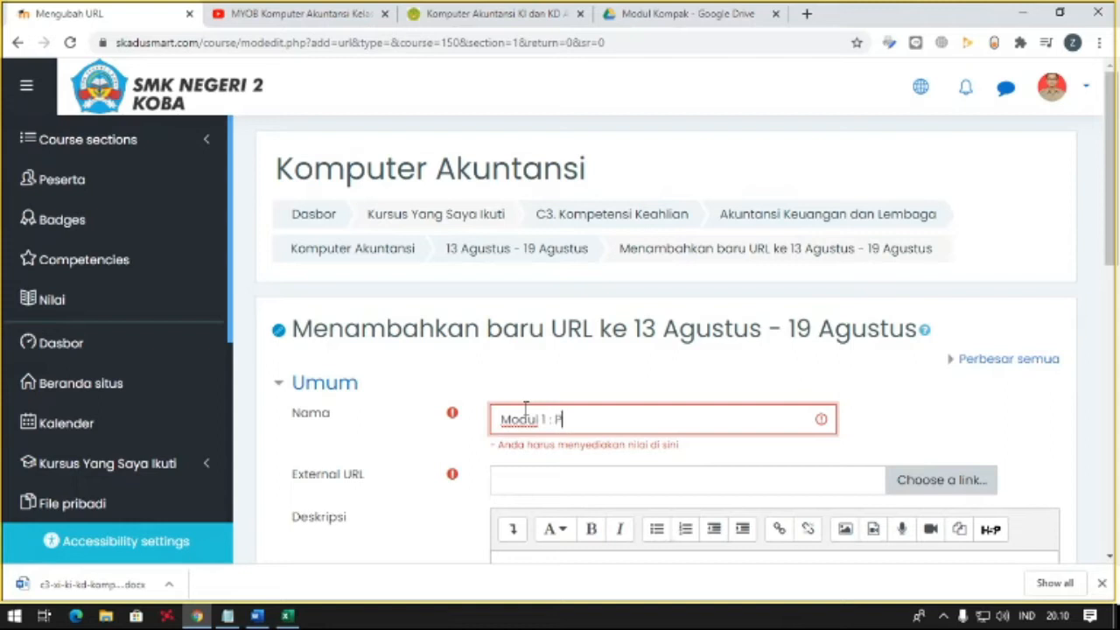
text(1 : Pengenalan )
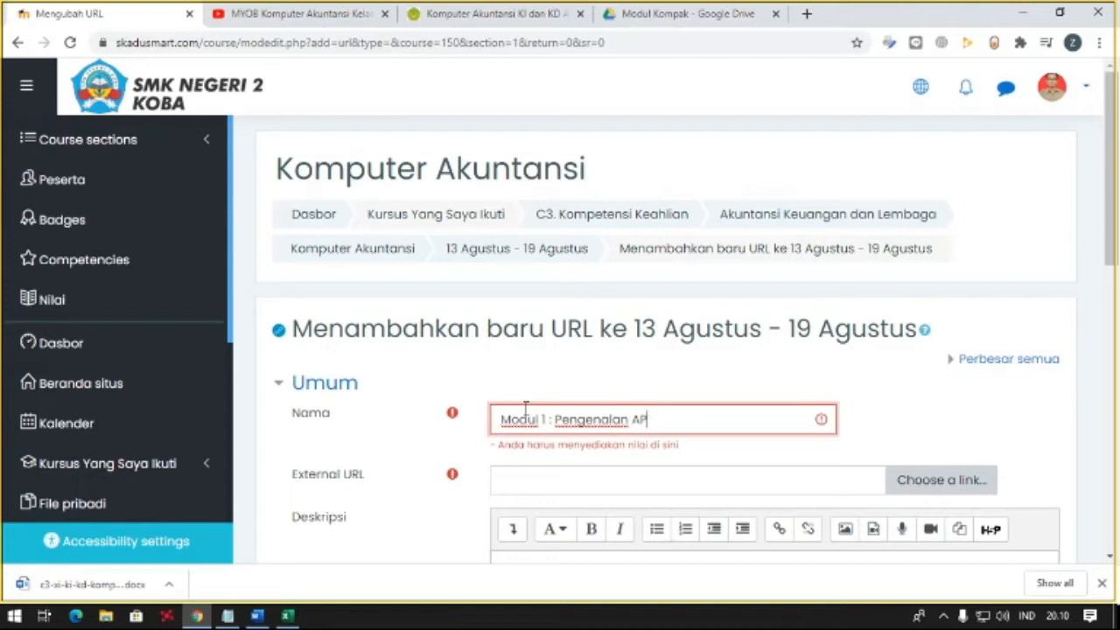
text(Aplikasi Peng)
text(Komp)
text(uter Akuntansi)
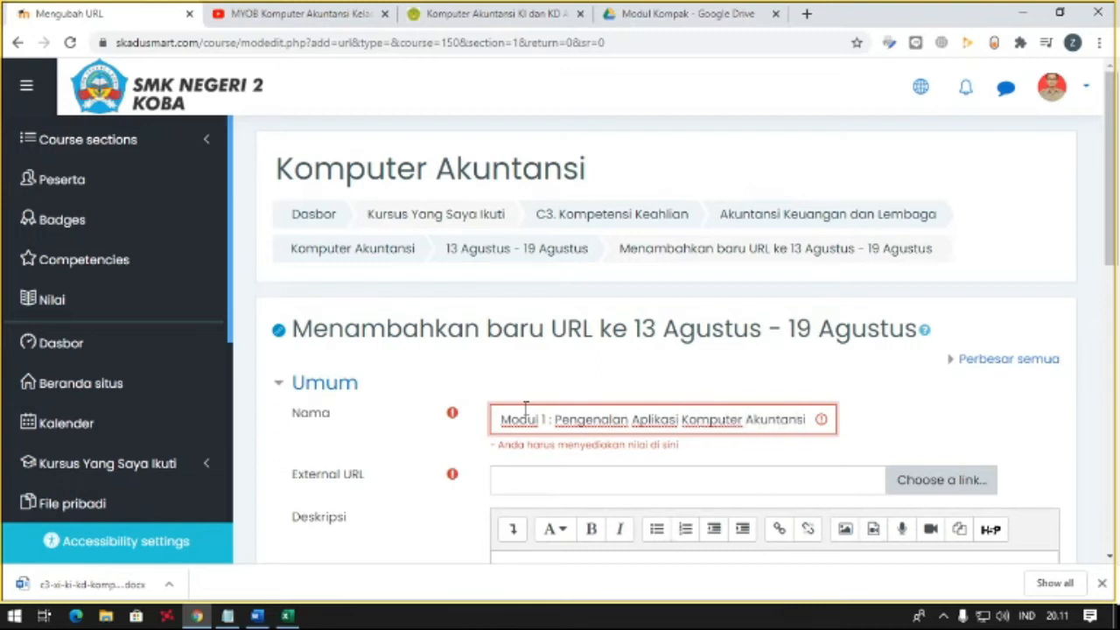
- Paste the copied Google Drive share link as the resource's external URL
click(531, 483)
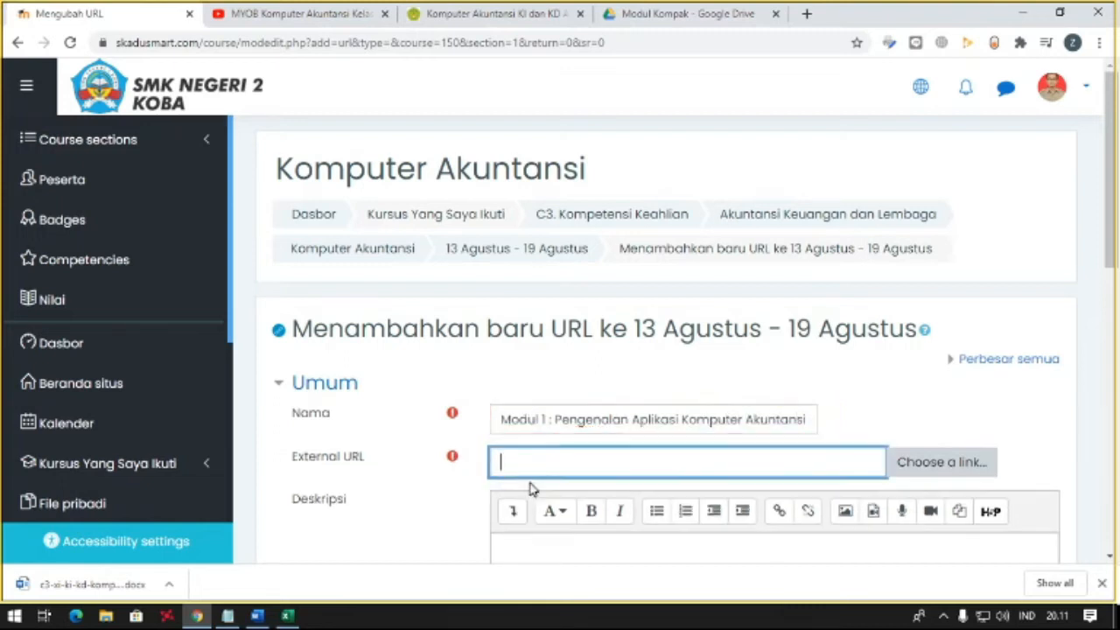
right_click(667, 456)
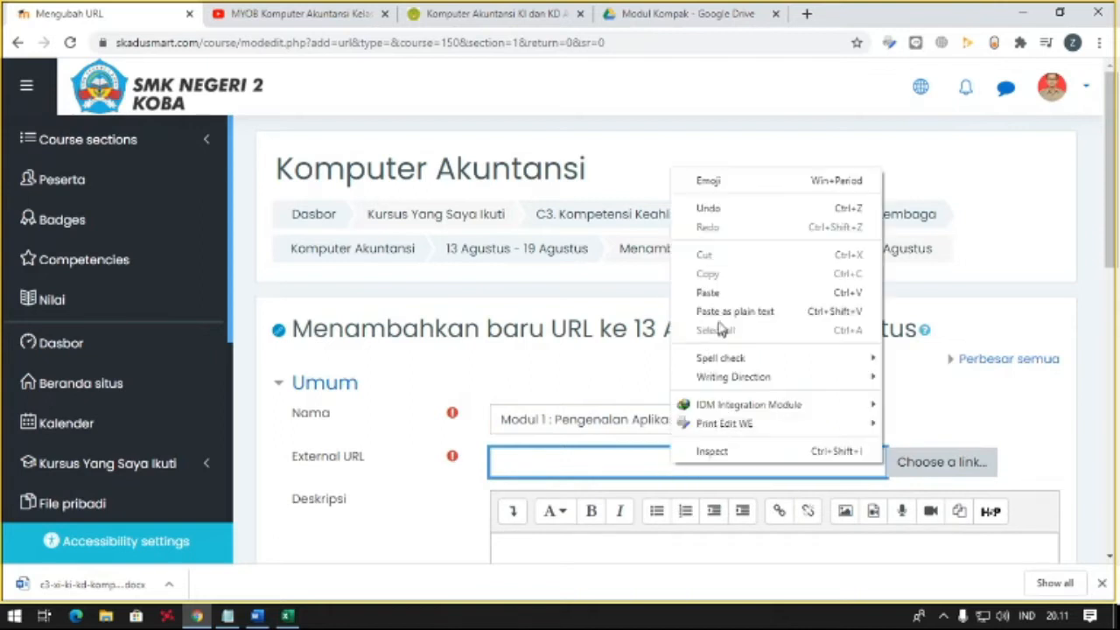
click(721, 293)
- Write the resource description "Silahkan Download dan baca materi berikut ini. Klik pada link untuk download."
scroll(713, 376, down, 2)
click(625, 412)
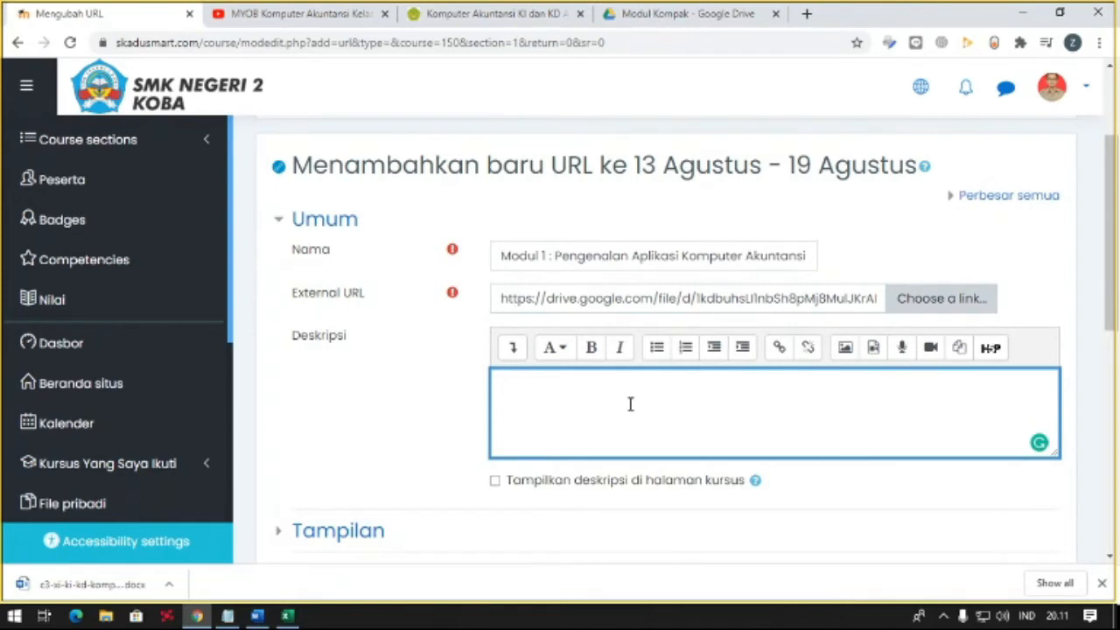
text(Silahkan Download dan baca mna)
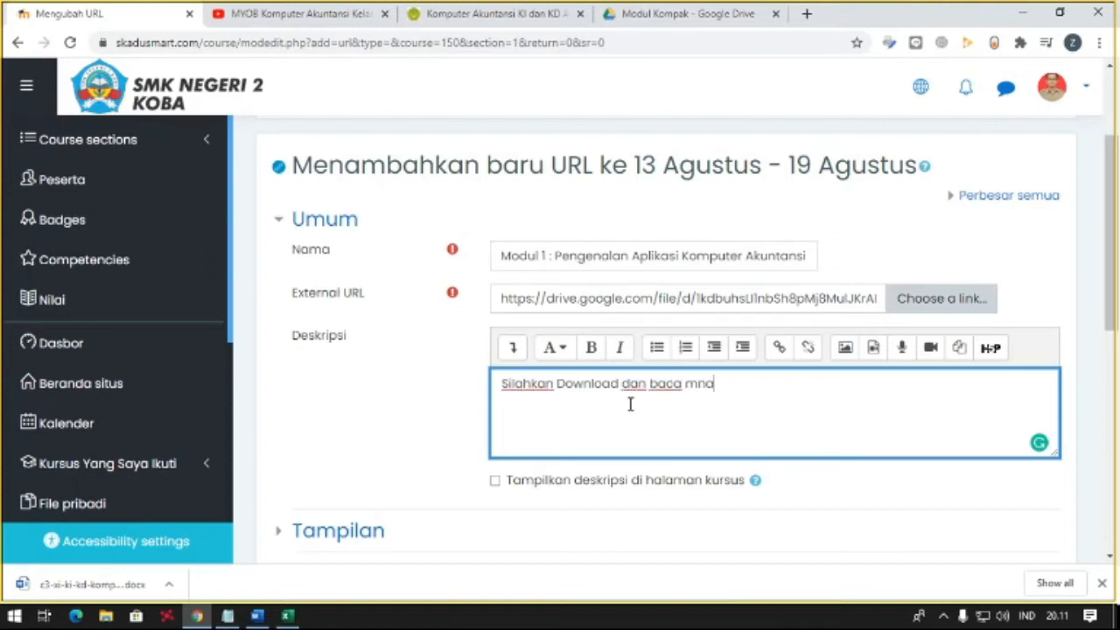
key(BackSpace)
key(BackSpace)
text(ateri berikut ini. Klik pada)
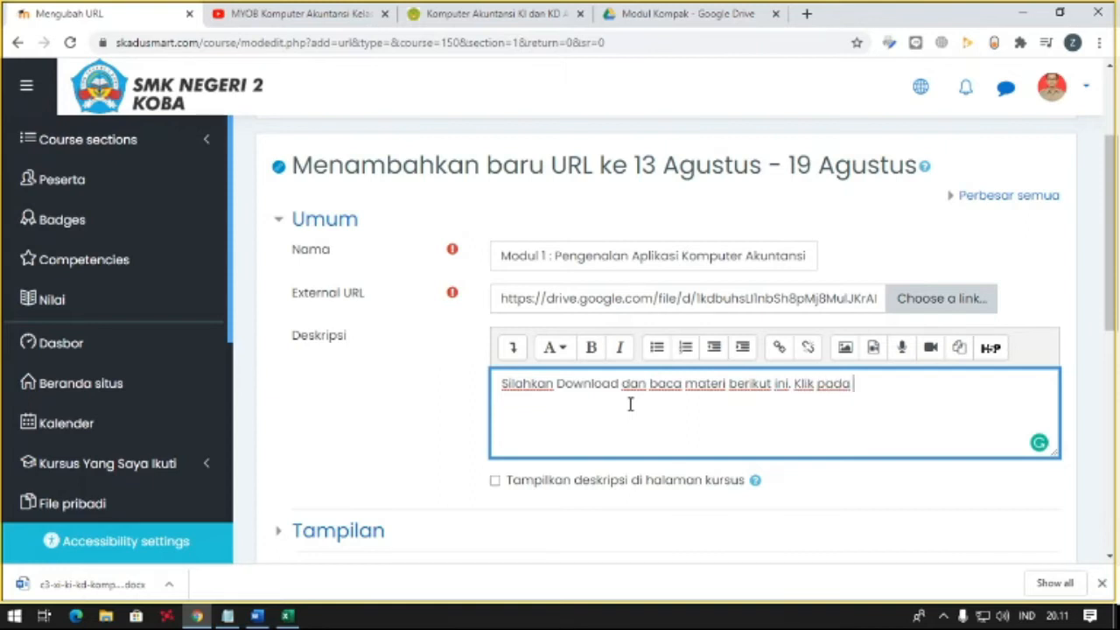
text(download.)
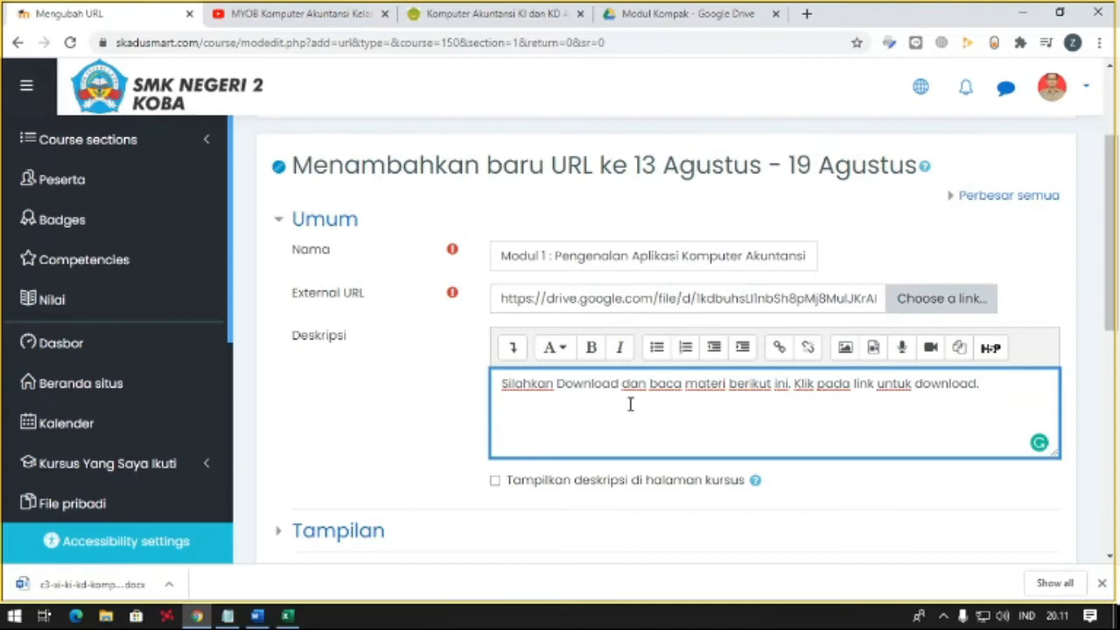
- Set the description to display on the course page, then save the URL resource and return to the course
click(497, 481)
scroll(536, 413, down, 5)
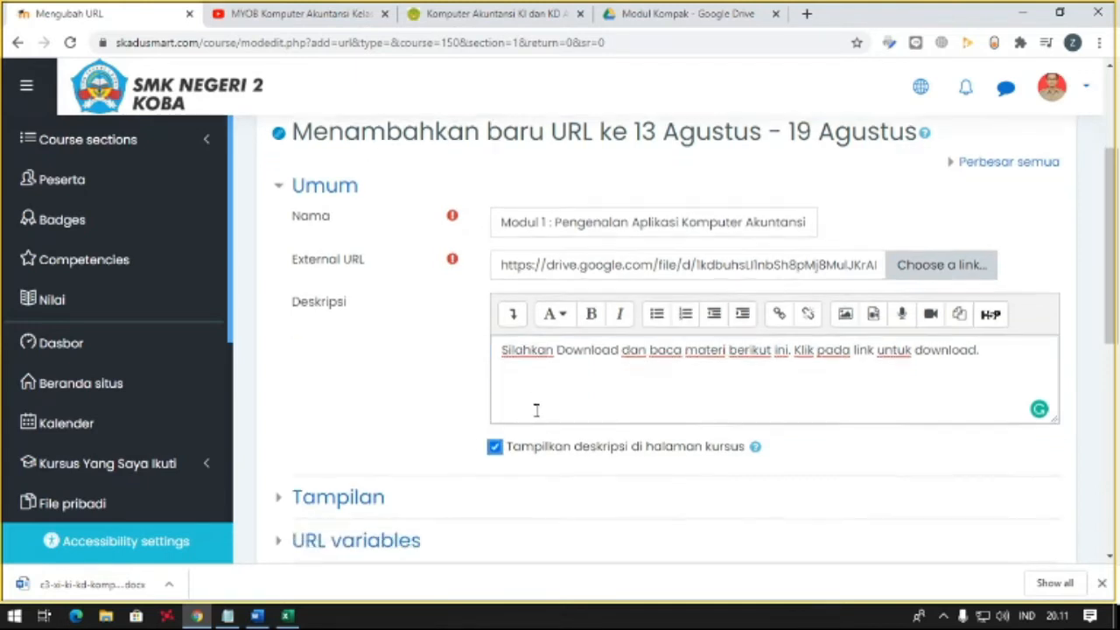
scroll(536, 418, down, 2)
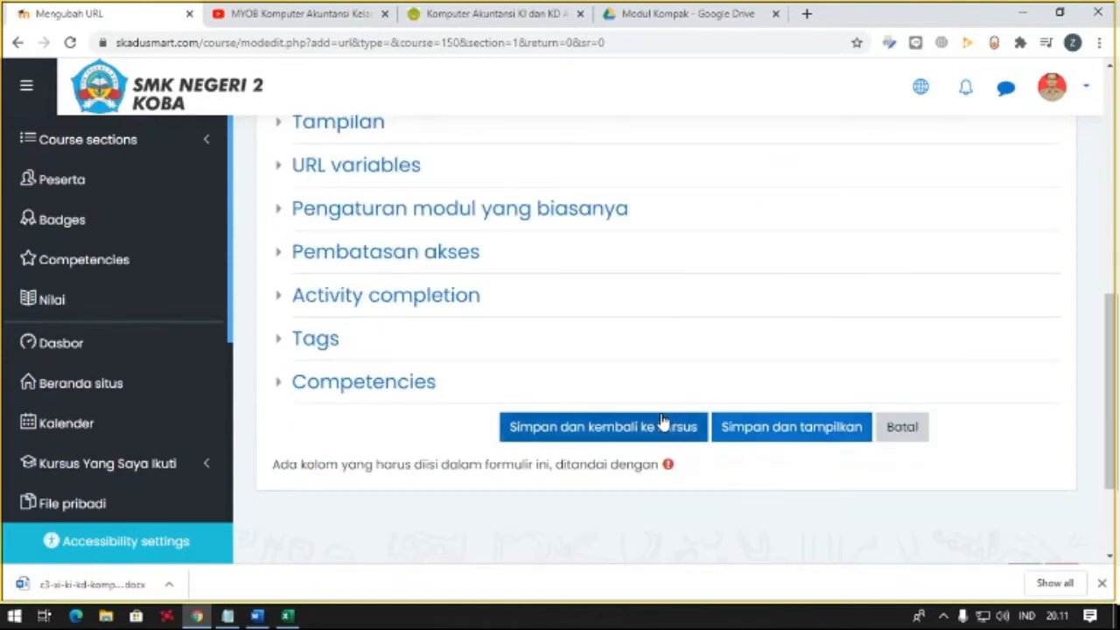
click(628, 425)
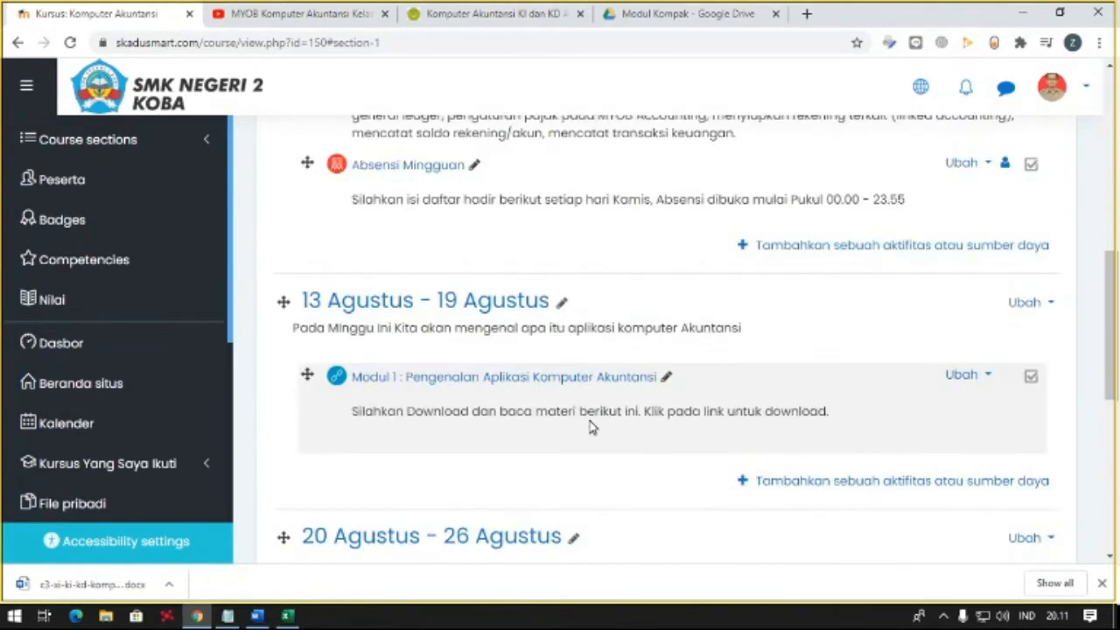
- Turn off the course's editing mode and open the Modul 1 link in the first week to check the PDF
scroll(545, 392, up, 8)
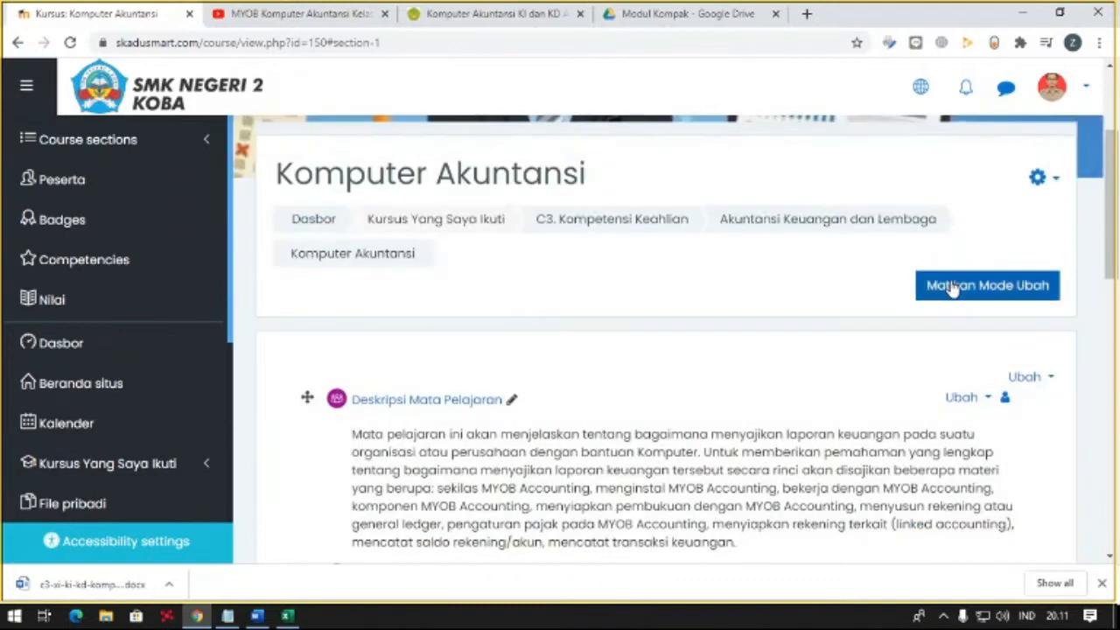
click(952, 289)
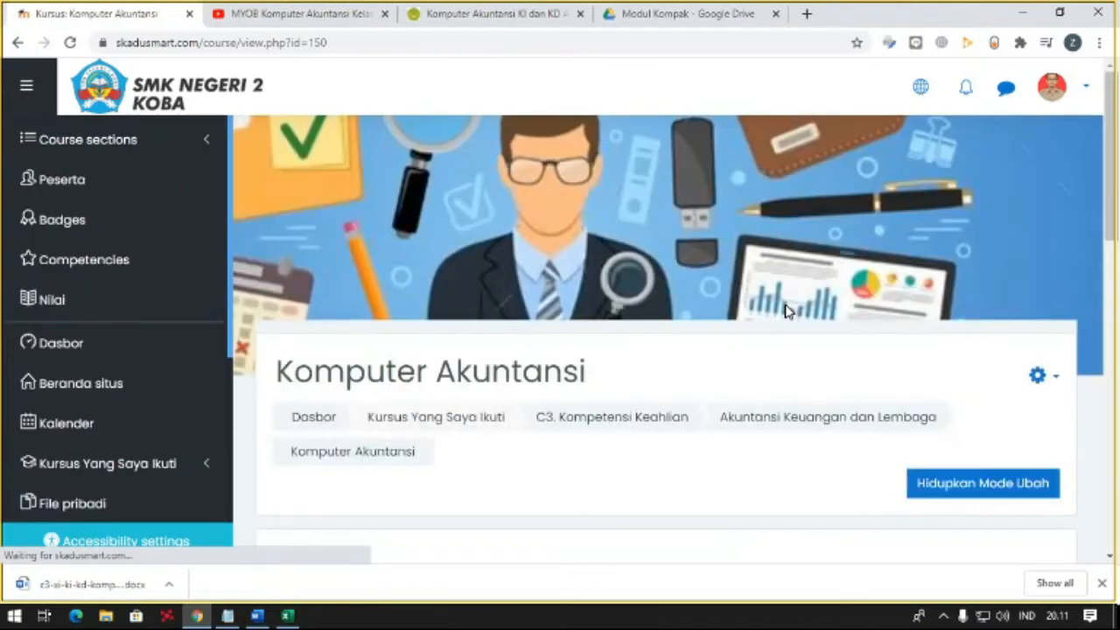
scroll(786, 311, down, 3)
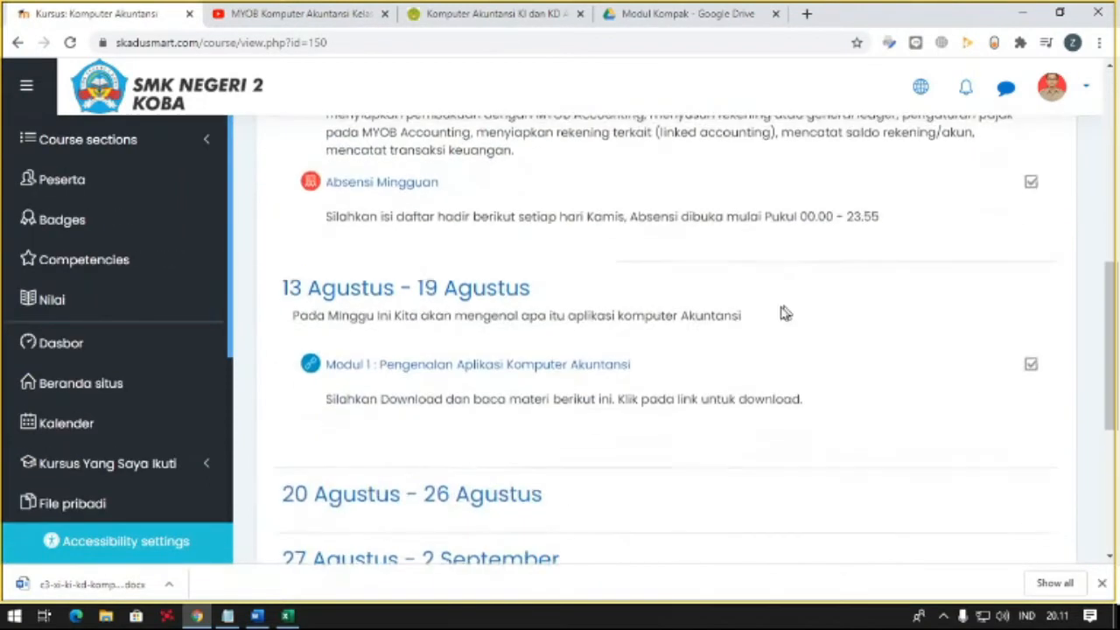
click(553, 367)
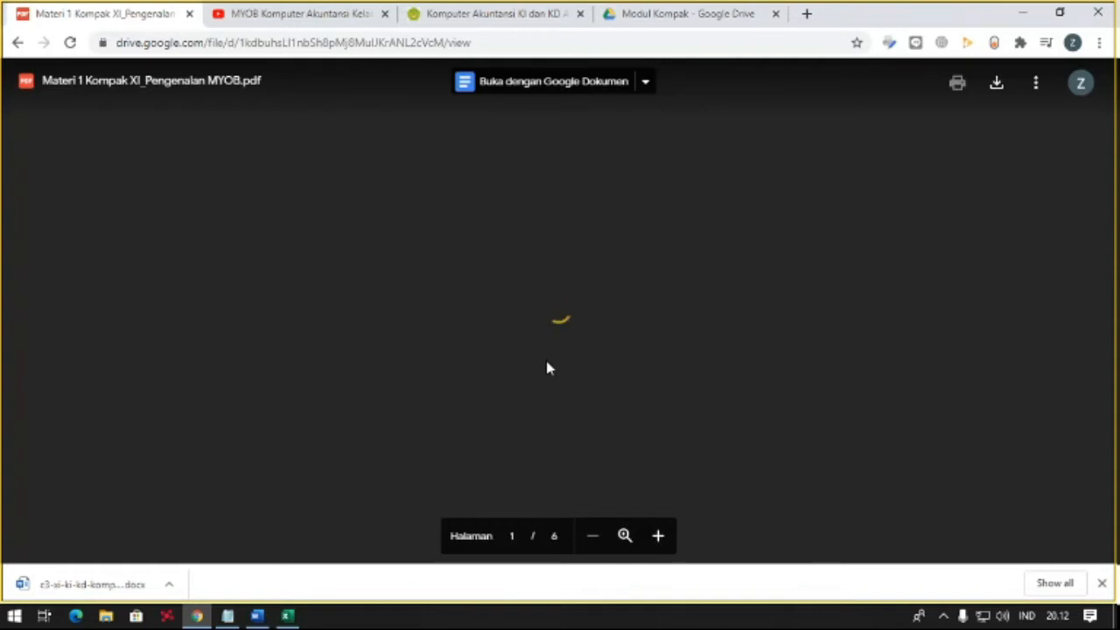
scroll(548, 362, down, 15)
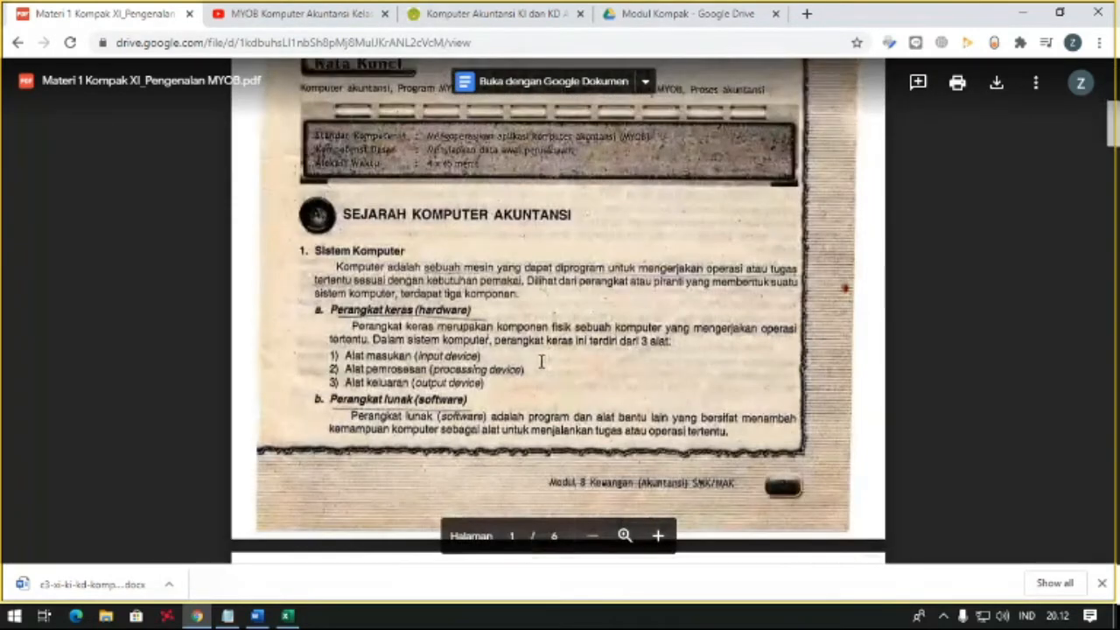
- Look through the pages of the Modul 1 PDF, then go back to the course page and view its weekly sections
scroll(537, 362, down, 20)
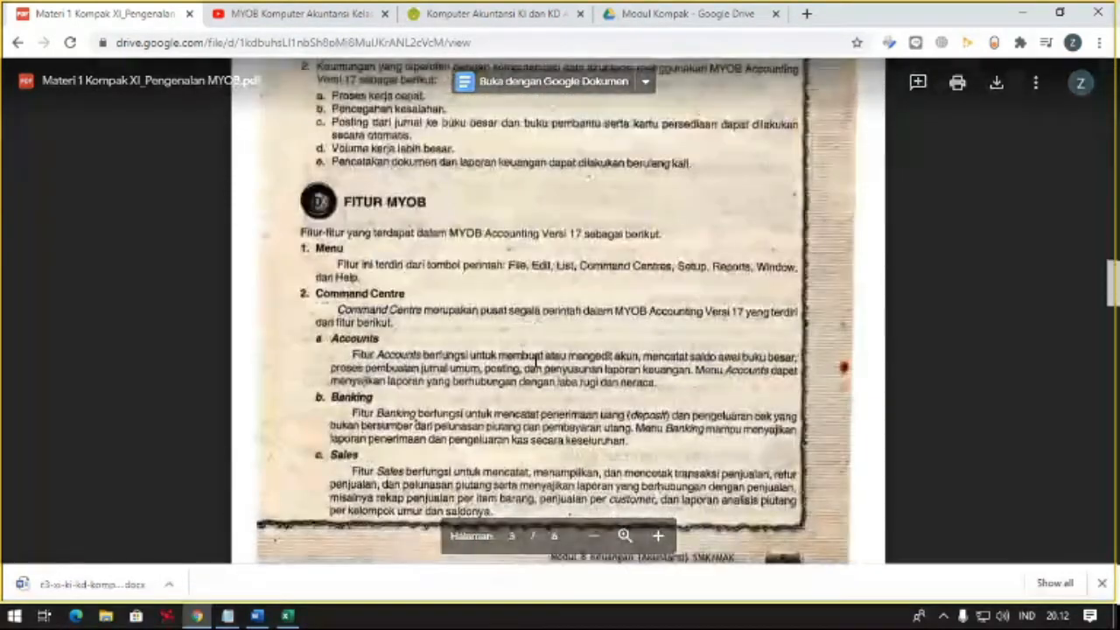
scroll(536, 357, down, 5)
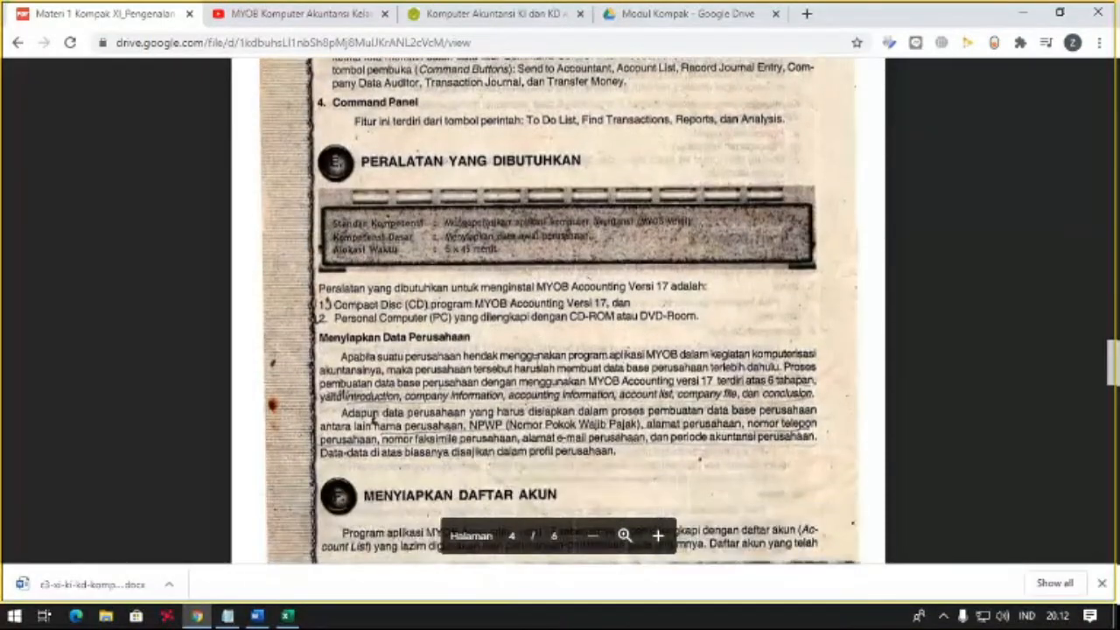
scroll(536, 358, down, 10)
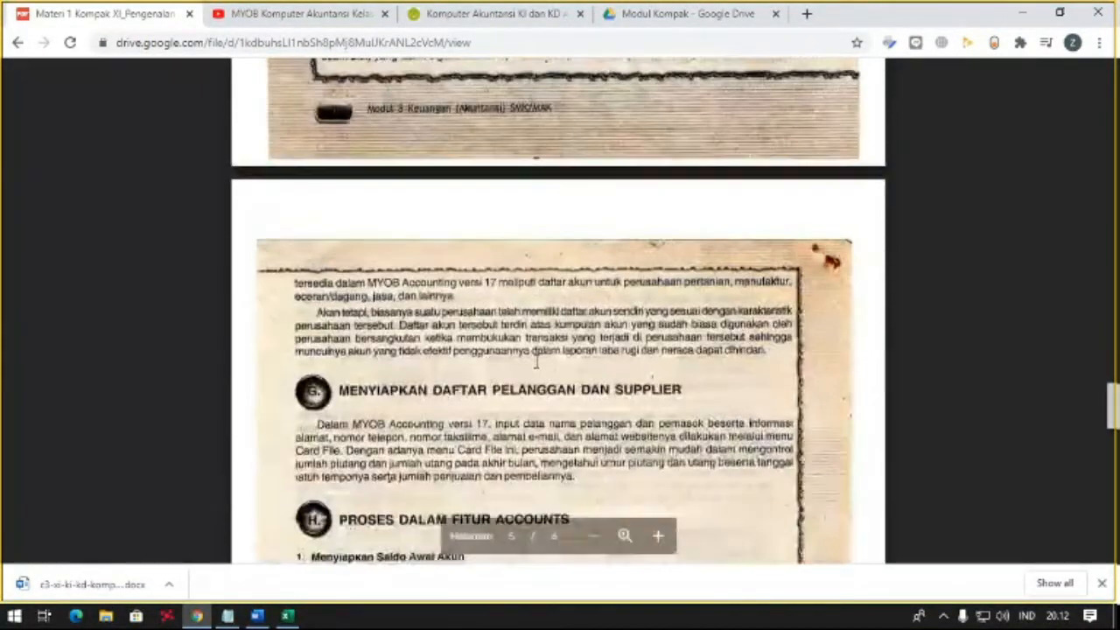
scroll(536, 360, up, 11)
scroll(536, 360, up, 20)
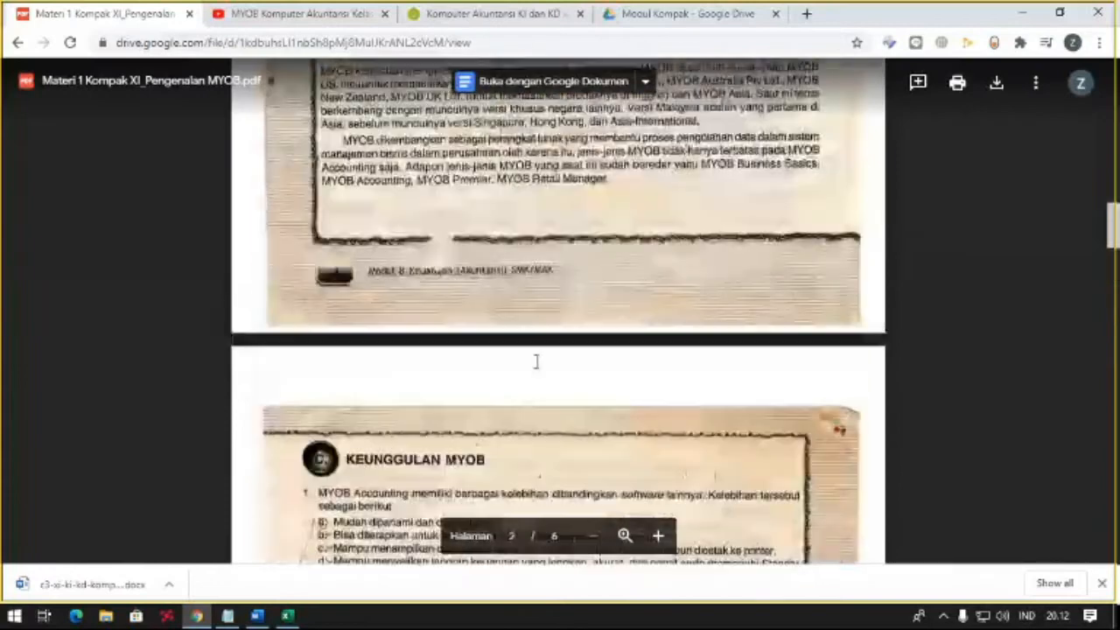
scroll(535, 361, up, 12)
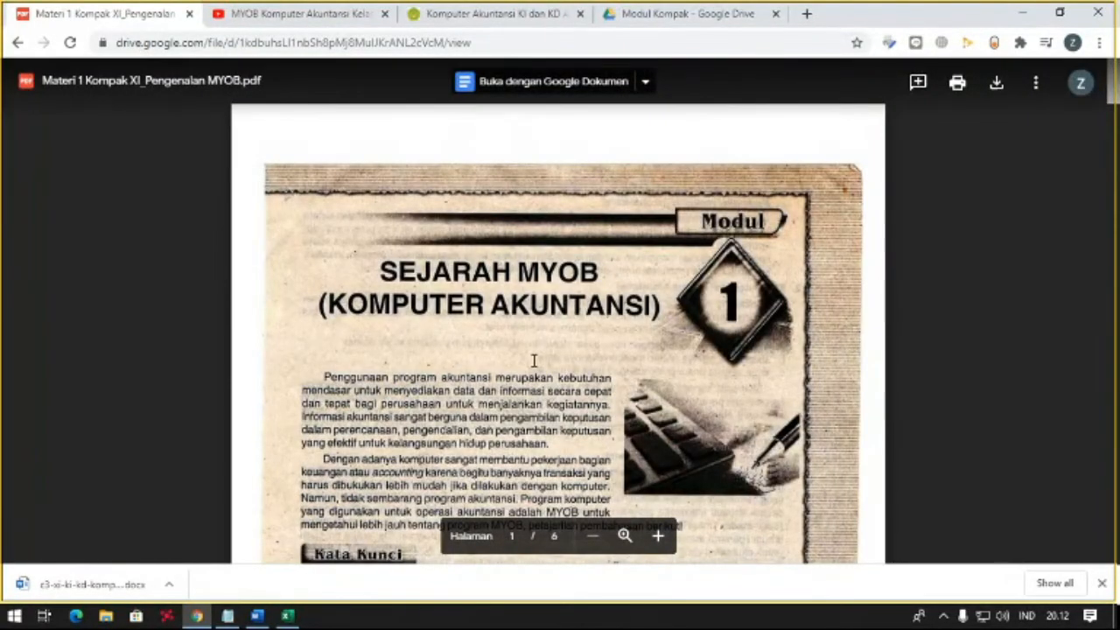
click(11, 45)
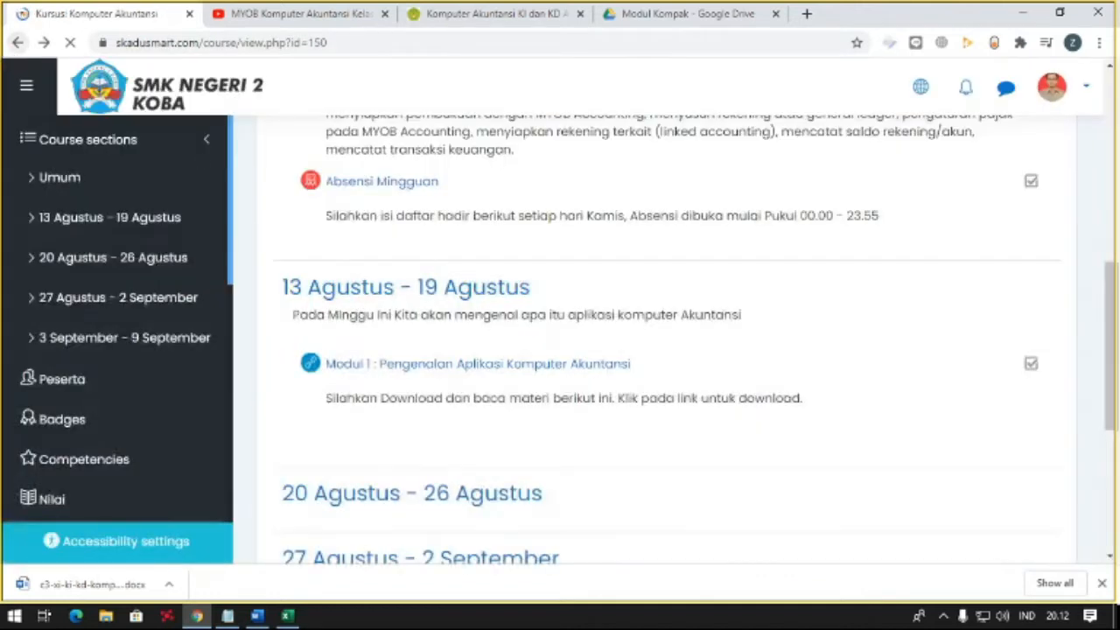
scroll(454, 214, down, 2)
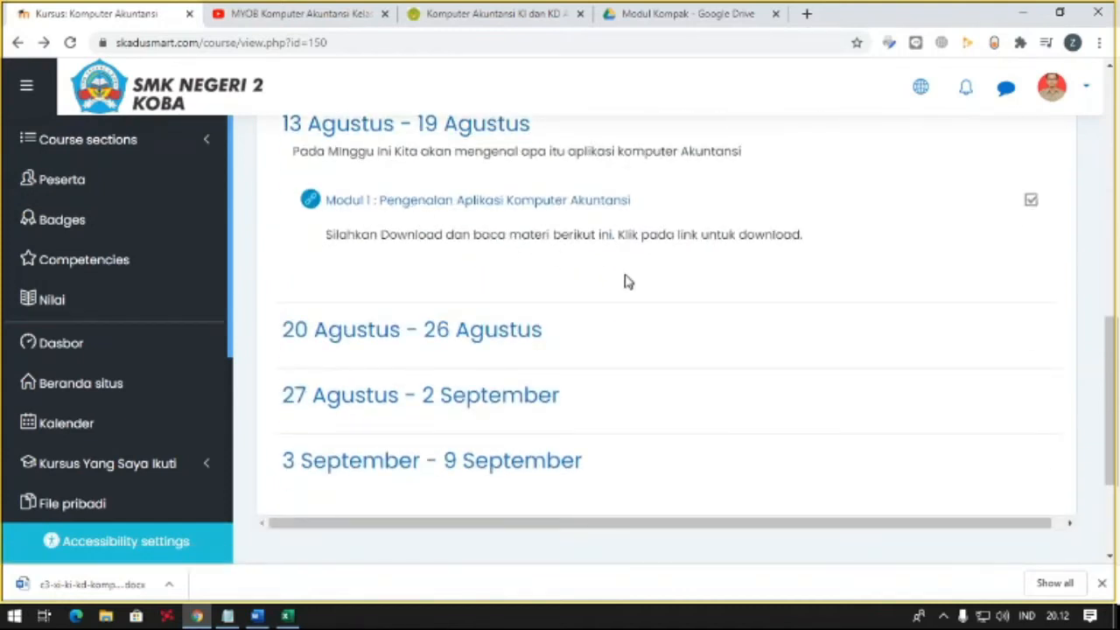
scroll(612, 280, up, 1)
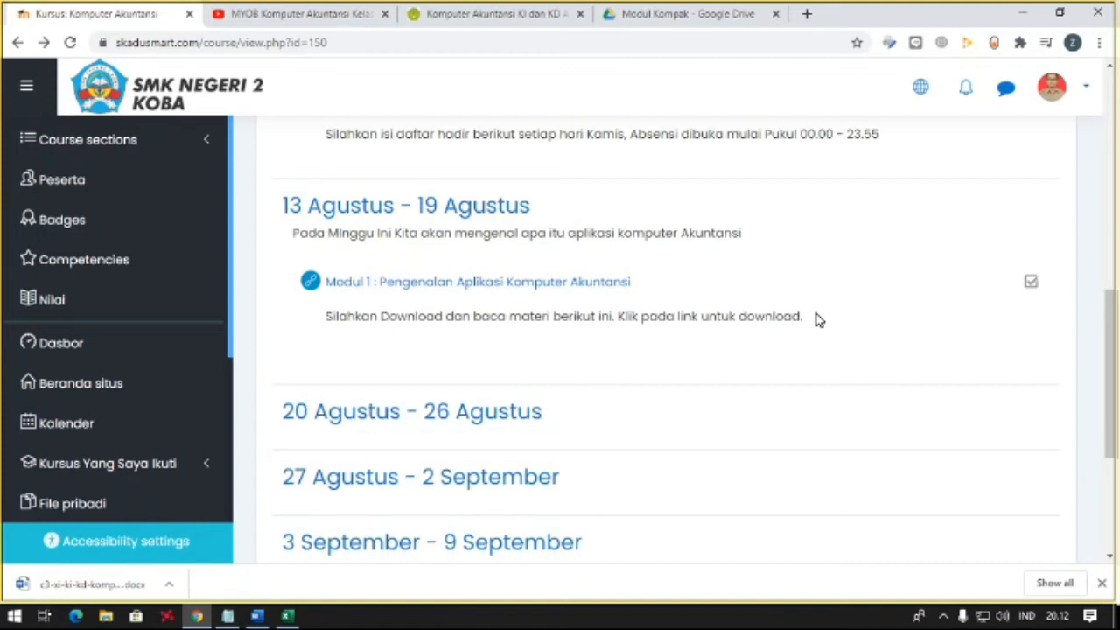
- Check the MYOB Komputer Akuntansi Kelas XI video on YouTube, then return to the course's 13 Agustus - 19 Agustus section
click(367, 13)
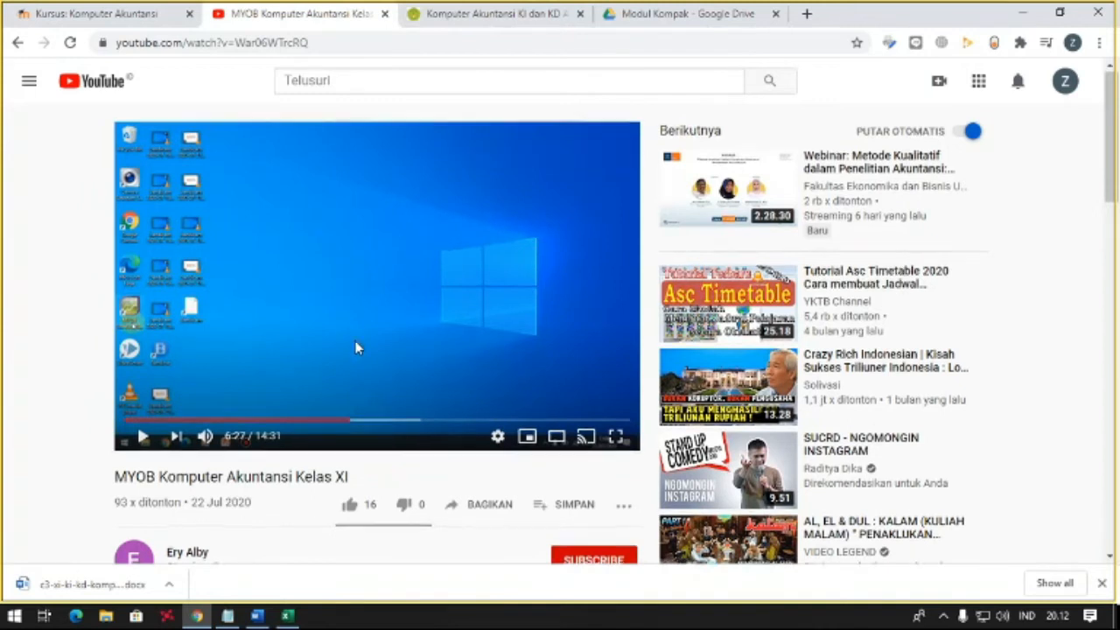
scroll(354, 341, down, 1)
click(96, 14)
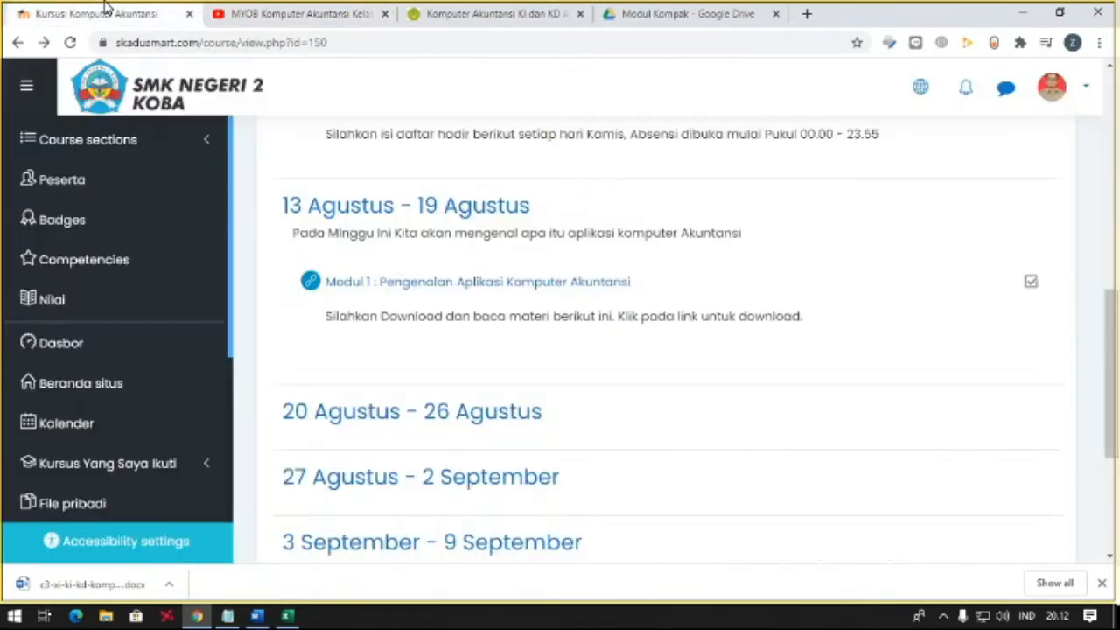
scroll(752, 385, up, 1)
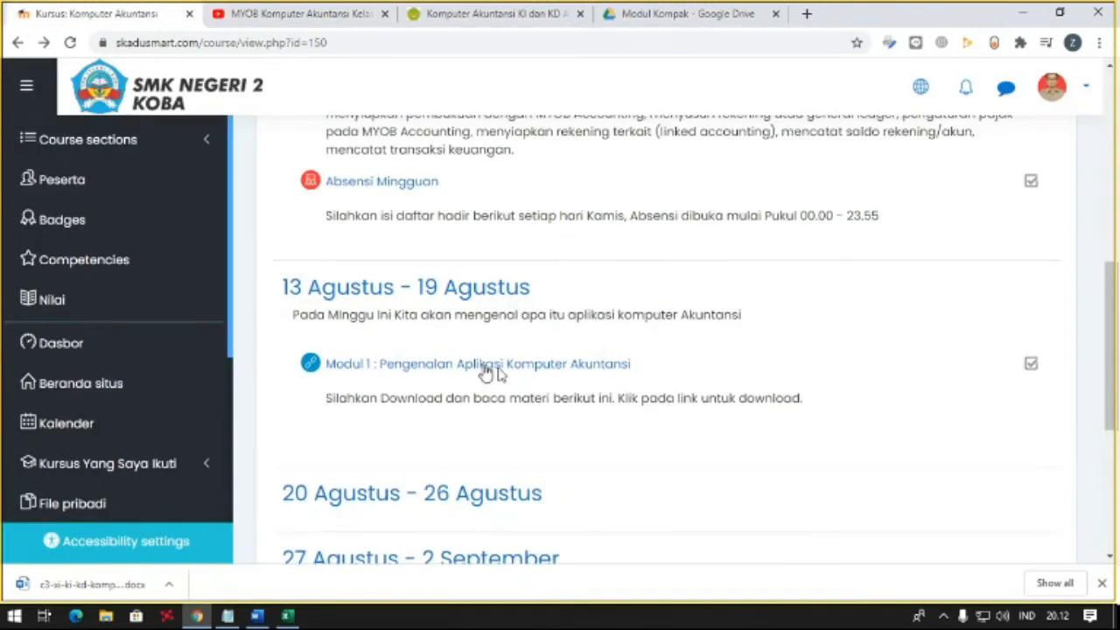
scroll(685, 382, up, 3)
scroll(908, 231, down, 3)
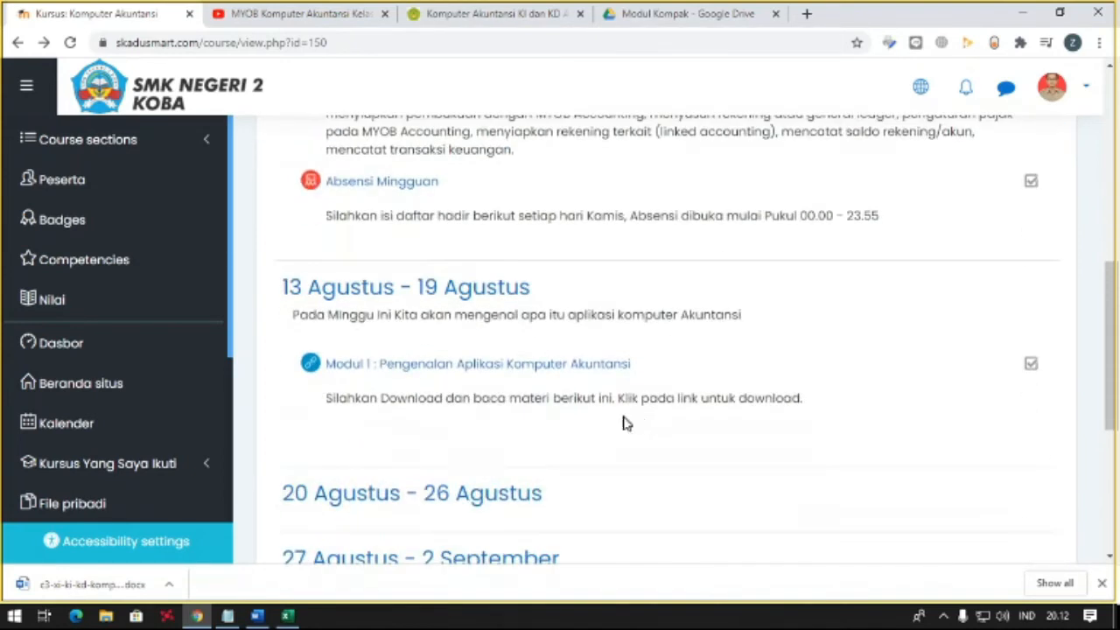
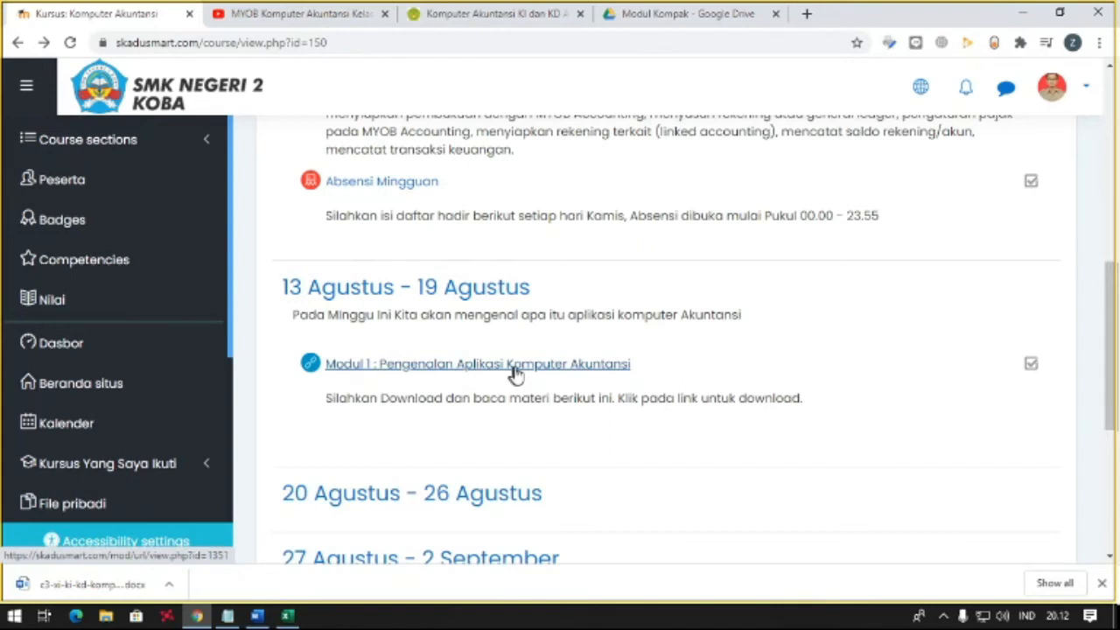
- Review the course's weekly sections, then turn on the course's editing mode
scroll(612, 375, up, 1)
scroll(872, 359, down, 1)
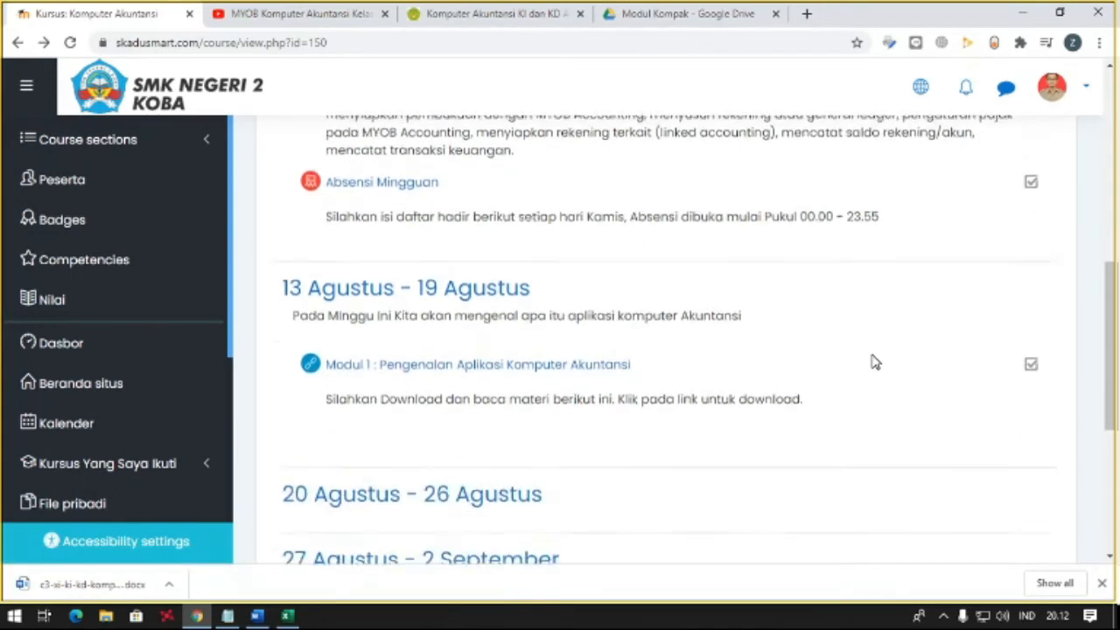
scroll(875, 355, up, 3)
scroll(874, 342, down, 2)
scroll(874, 343, up, 2)
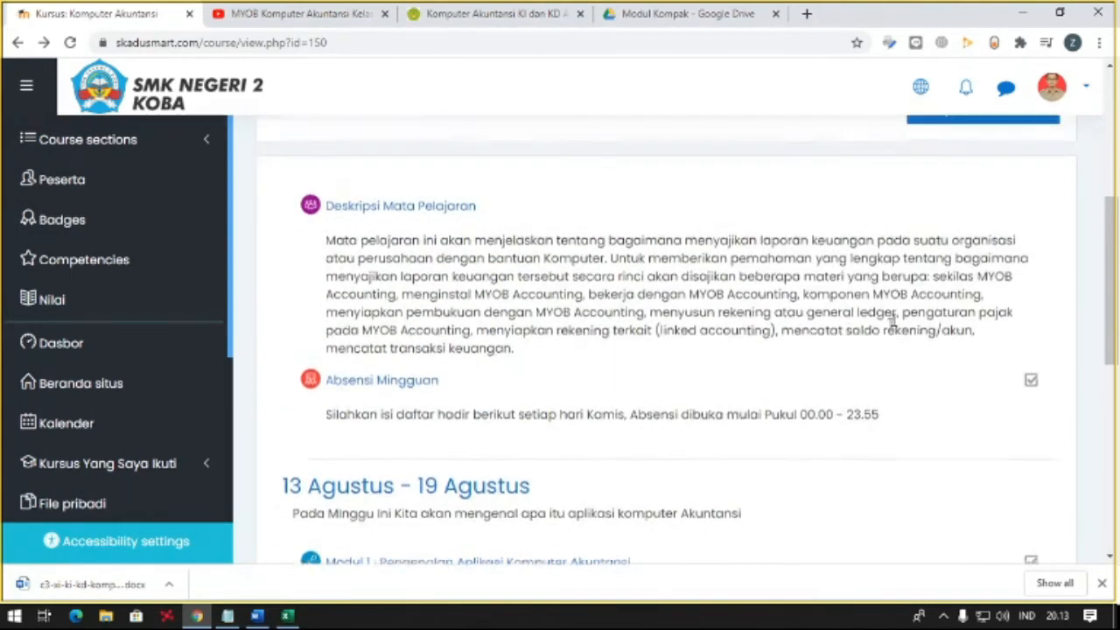
click(946, 166)
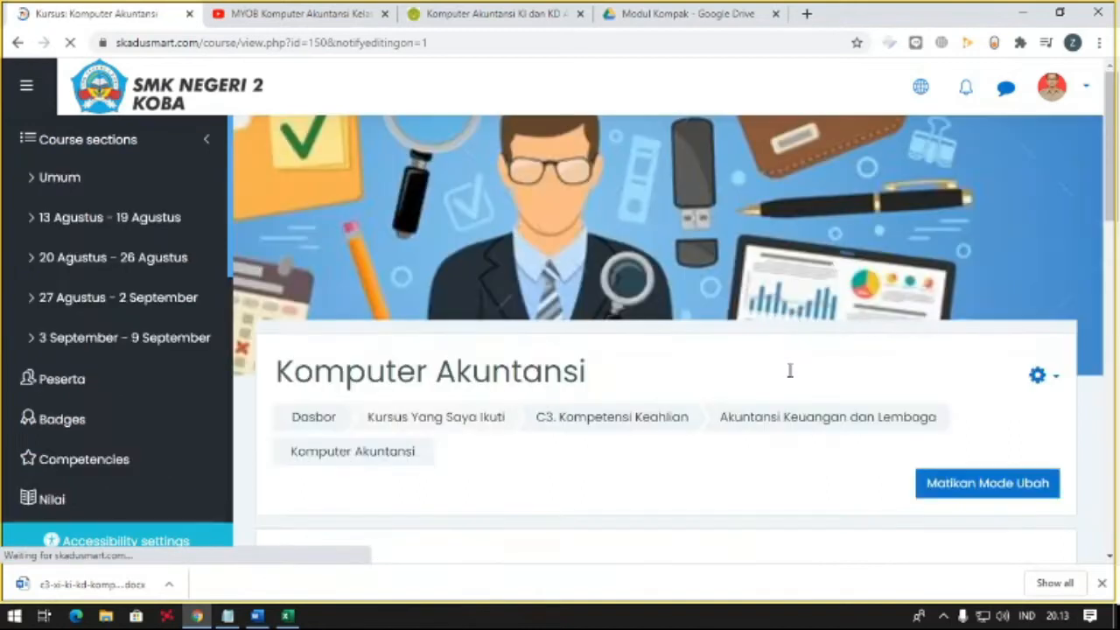
- Start adding a URL resource to the 13 Agustus - 19 Agustus section
scroll(875, 332, down, 2)
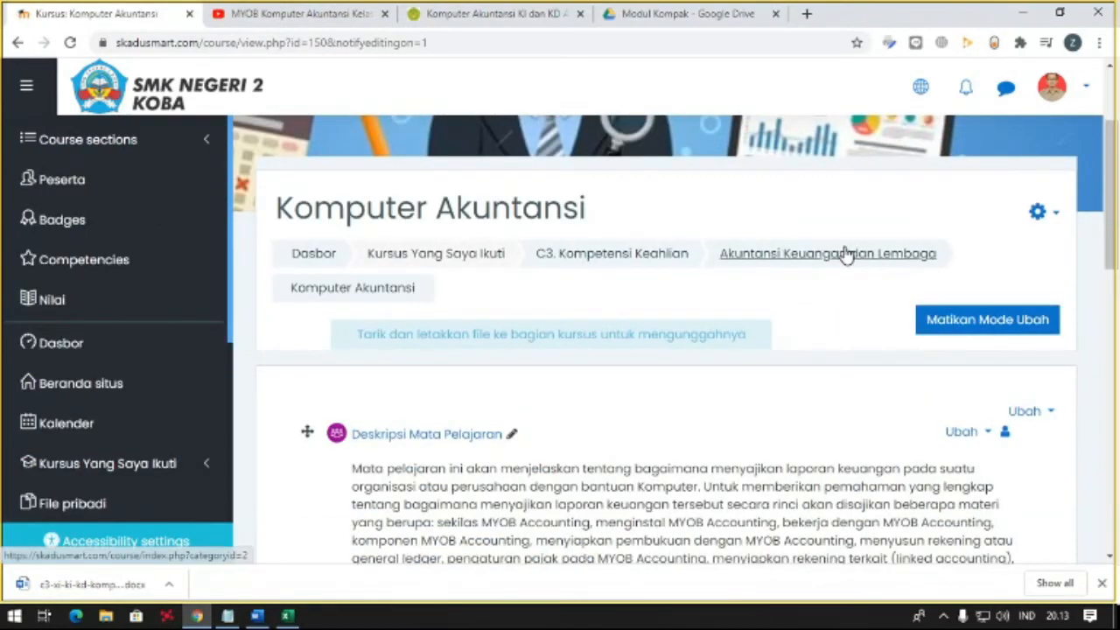
scroll(844, 259, down, 4)
scroll(828, 299, down, 1)
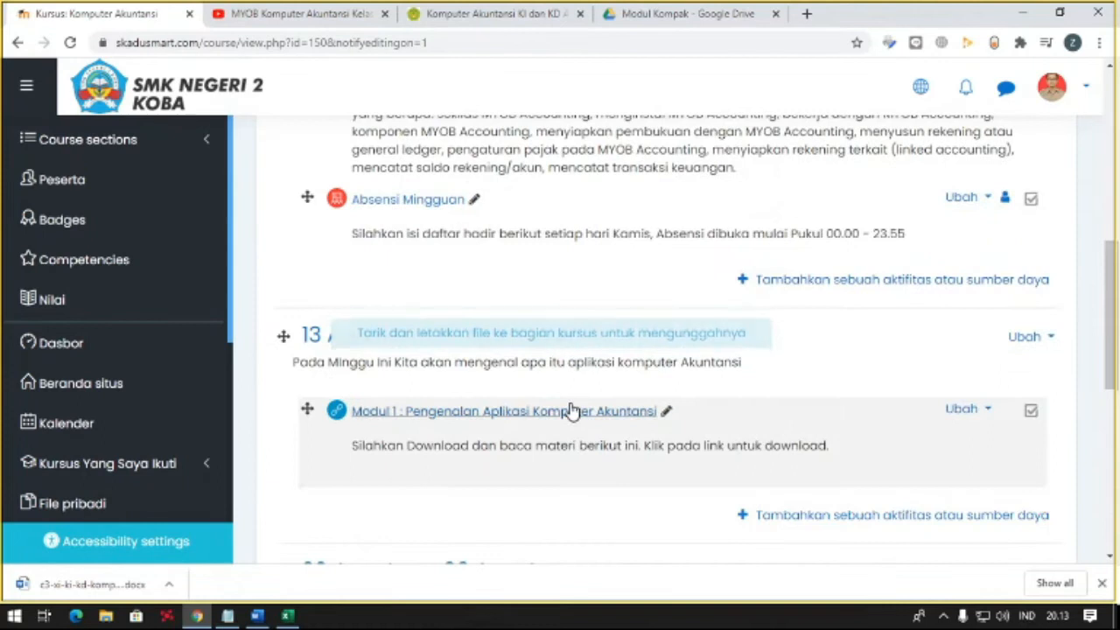
click(783, 522)
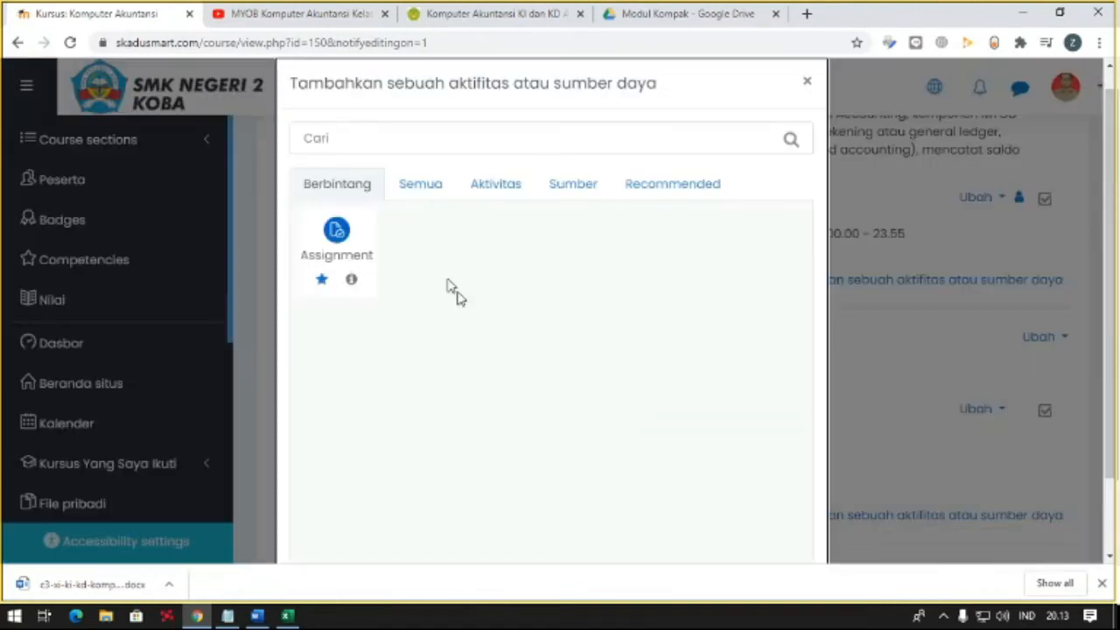
click(414, 190)
scroll(494, 398, down, 2)
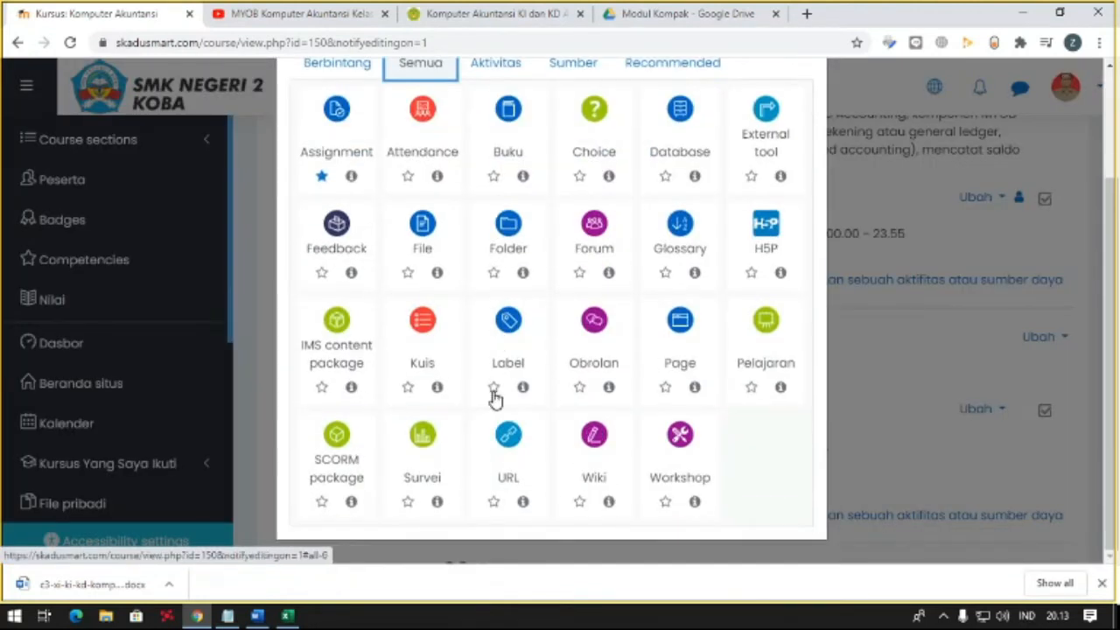
click(507, 435)
- Name the URL resource "Video Pengenalan Aplikasi Komputer Akuntansi"
click(557, 426)
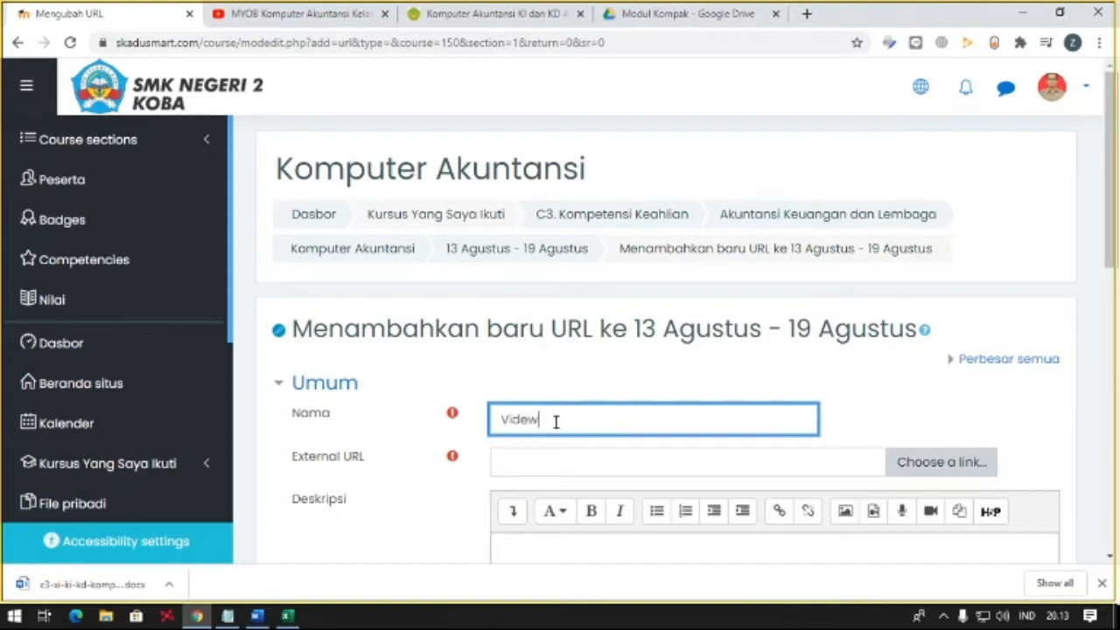
text(Videe)
key(BackSpace)
double_click(555, 420)
text(Pengenalan Aplikasi )
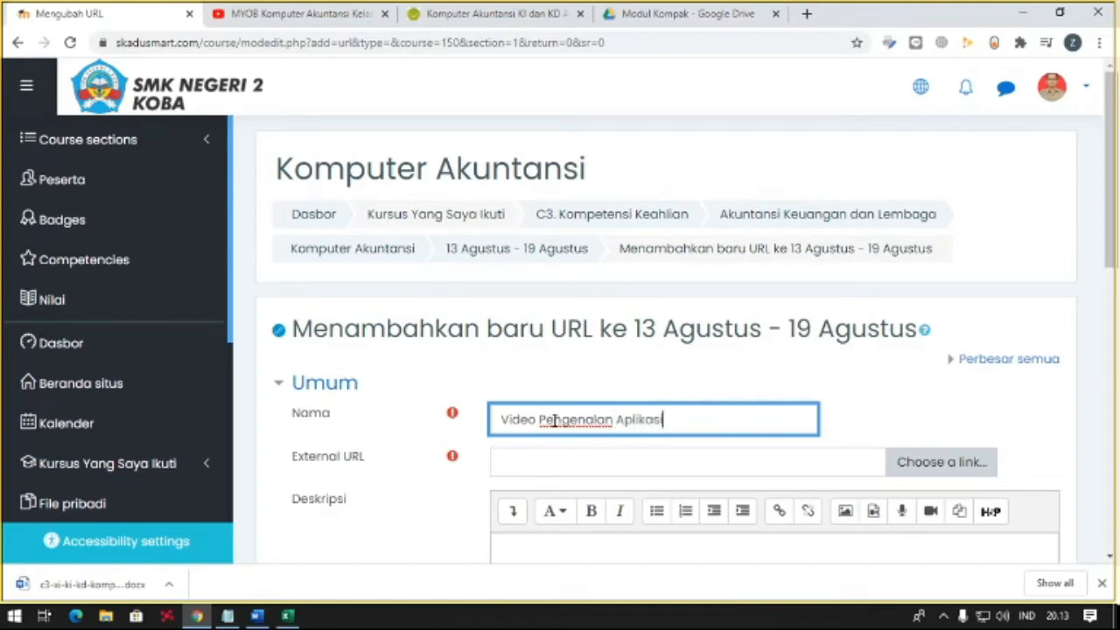
text(Komputer AKuntansi)
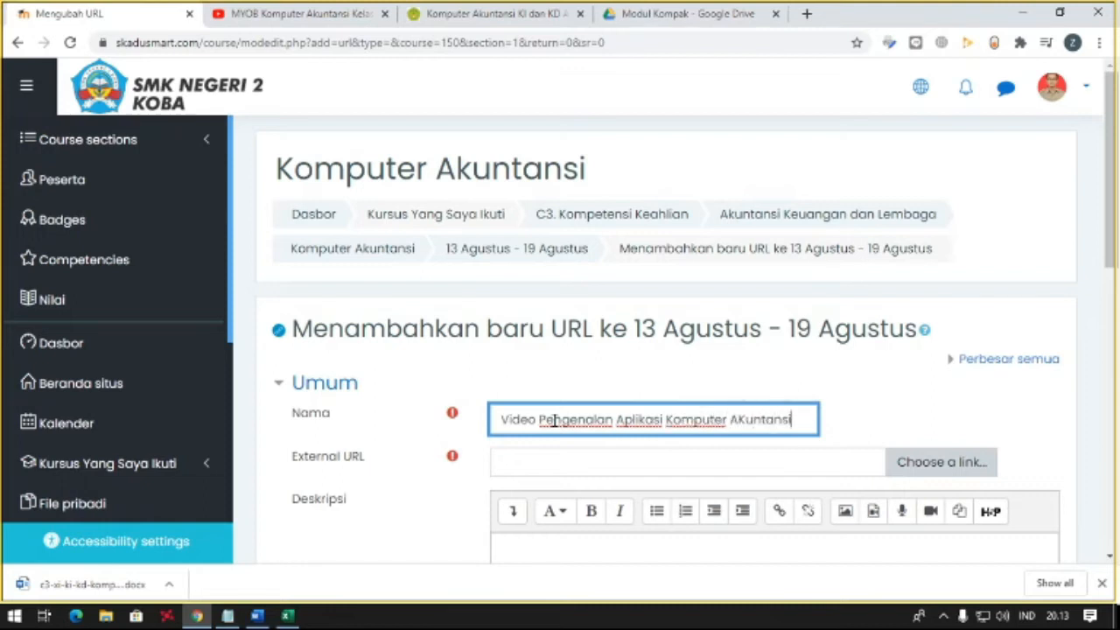
key(BackSpace)
key(BackSpace)
key(BackSpace)
key(BackSpace)
key(BackSpace)
key(BackSpace)
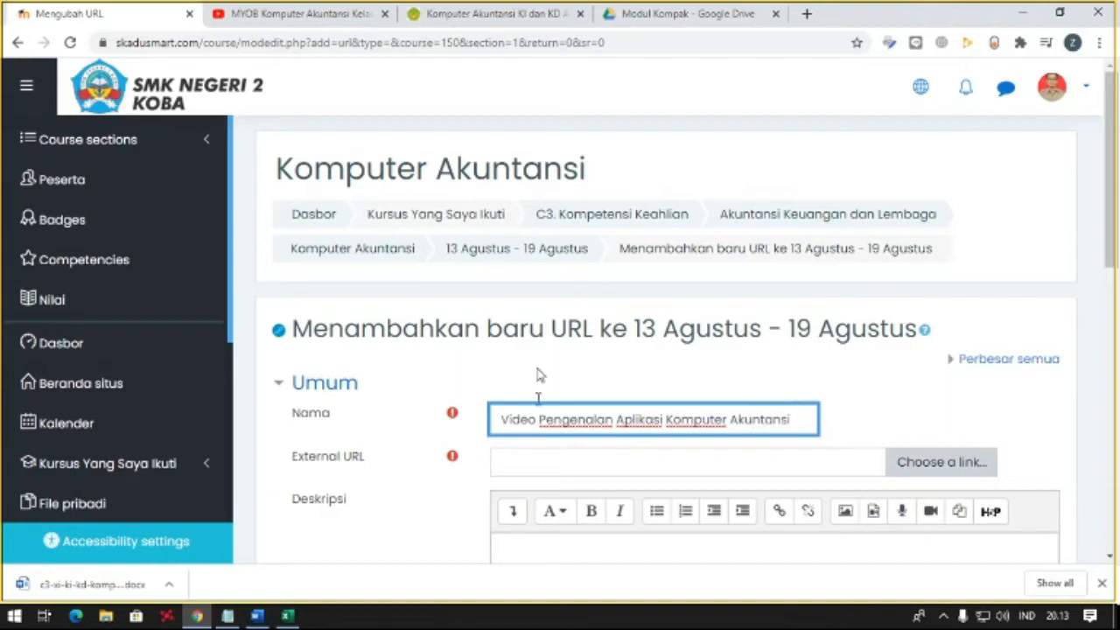
- Copy the address of the MYOB Komputer Akuntansi Kelas XI YouTube video into the resource's external URL
click(354, 11)
click(338, 42)
key(ctrl+c)
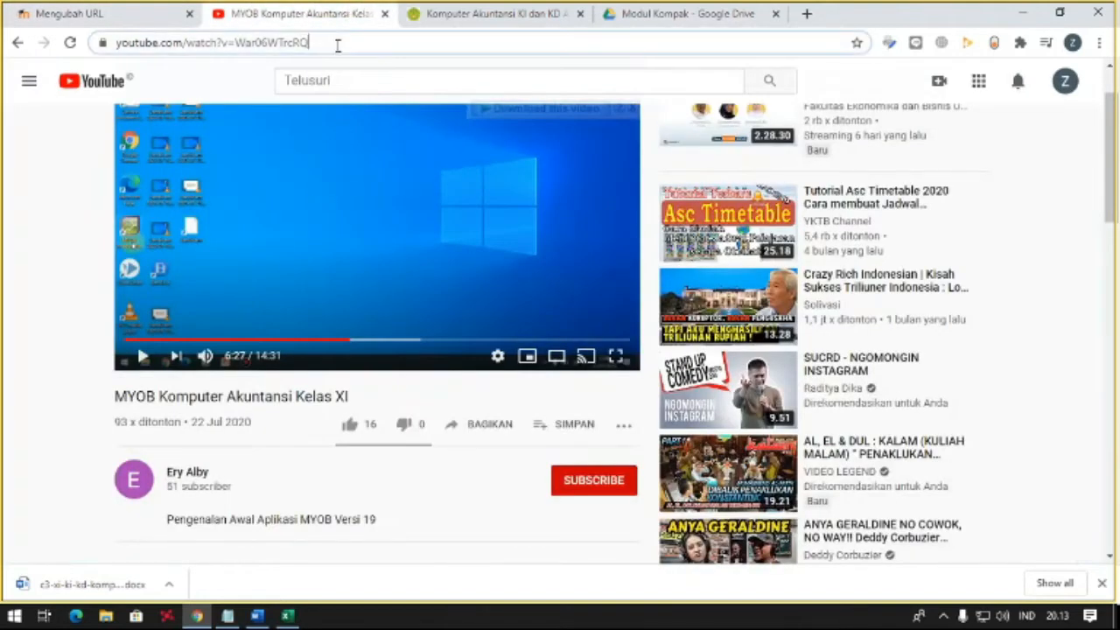
click(132, 10)
click(523, 473)
key(ctrl+v)
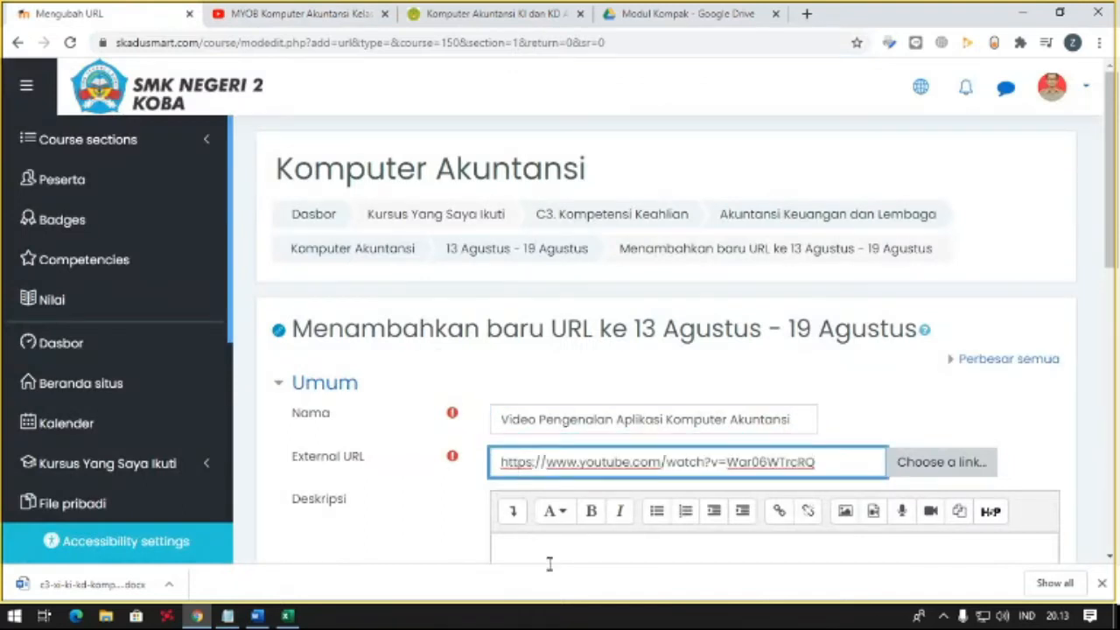
- Enter the resource's description as "Silahkan tonton video pada link untuk memahami materi minggu ini"
click(548, 562)
scroll(548, 563, down, 2)
text(Silahkan t)
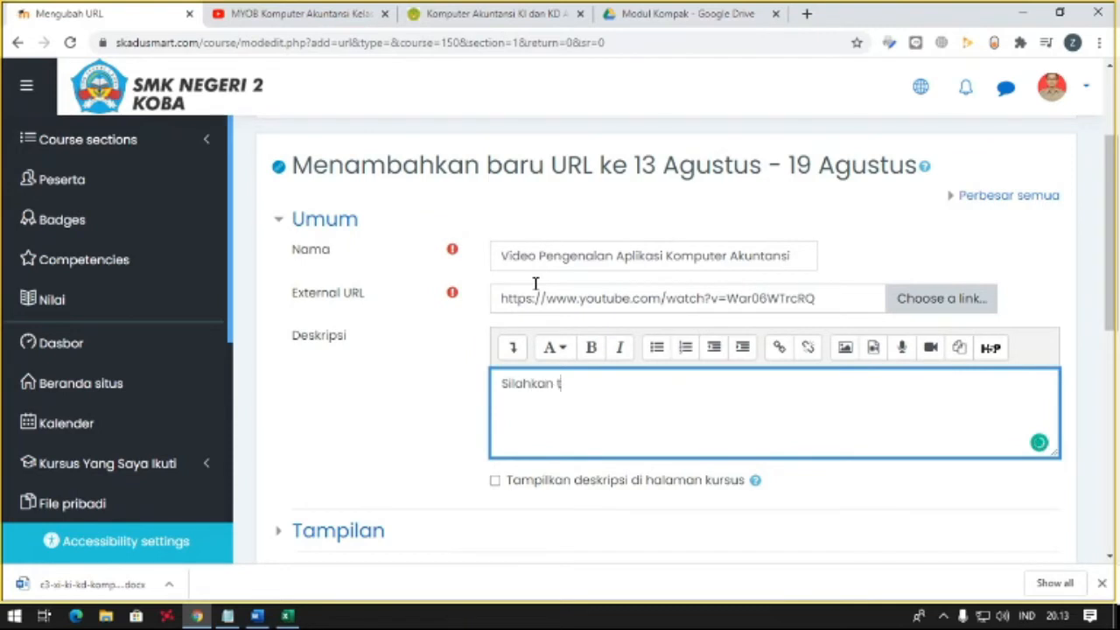
text(onton video d)
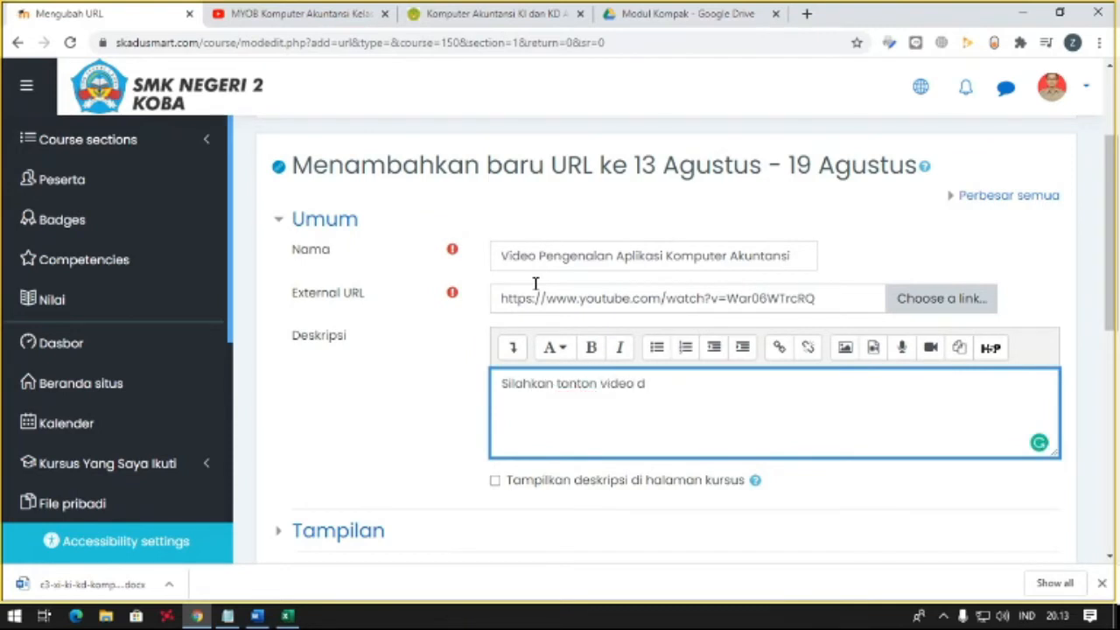
key(BackSpace)
text(pada )
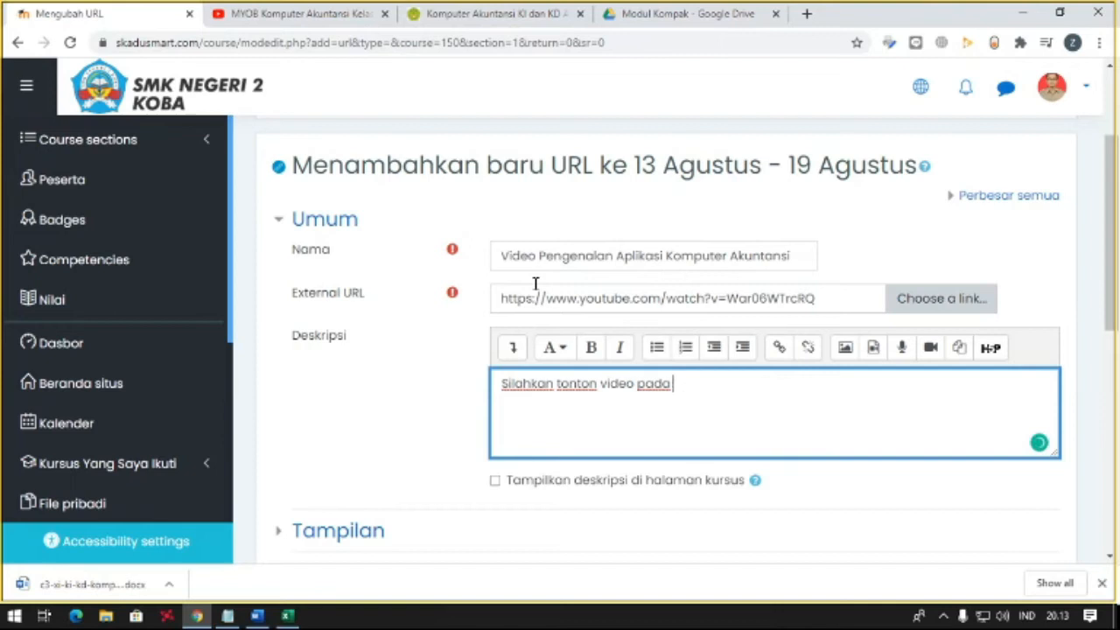
text(link untuk memahami materi Komputer Akun)
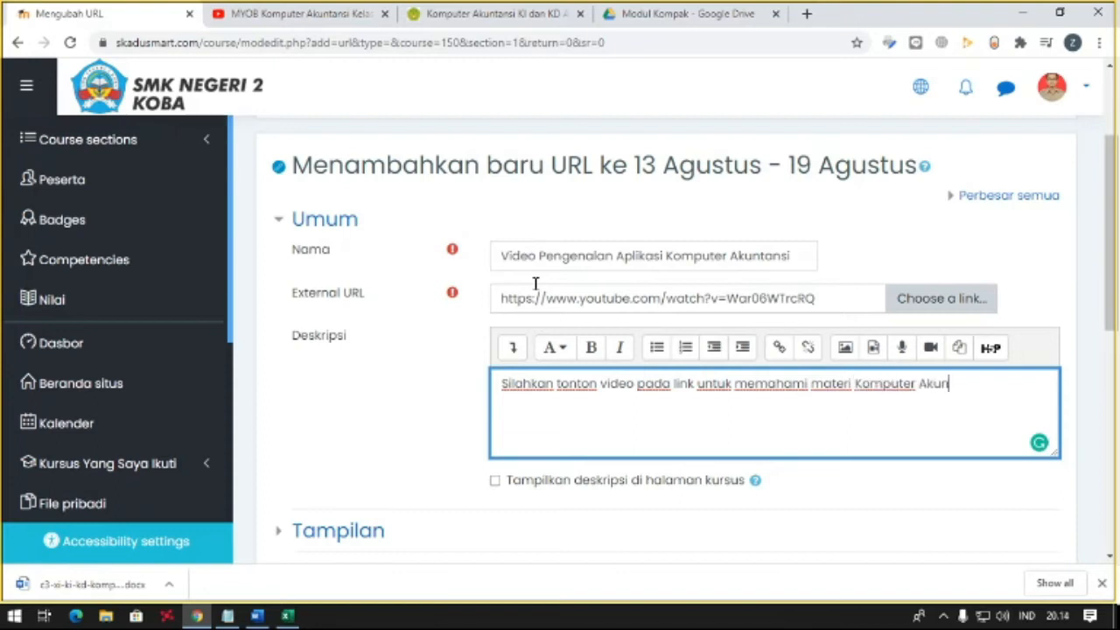
key(ctrl+shift+Left)
key(ctrl+shift+Left)
text(minggu ini)
- Set the description to display on the course page, then save the video URL resource and return to the course
click(534, 482)
scroll(354, 435, down, 1)
scroll(354, 435, down, 3)
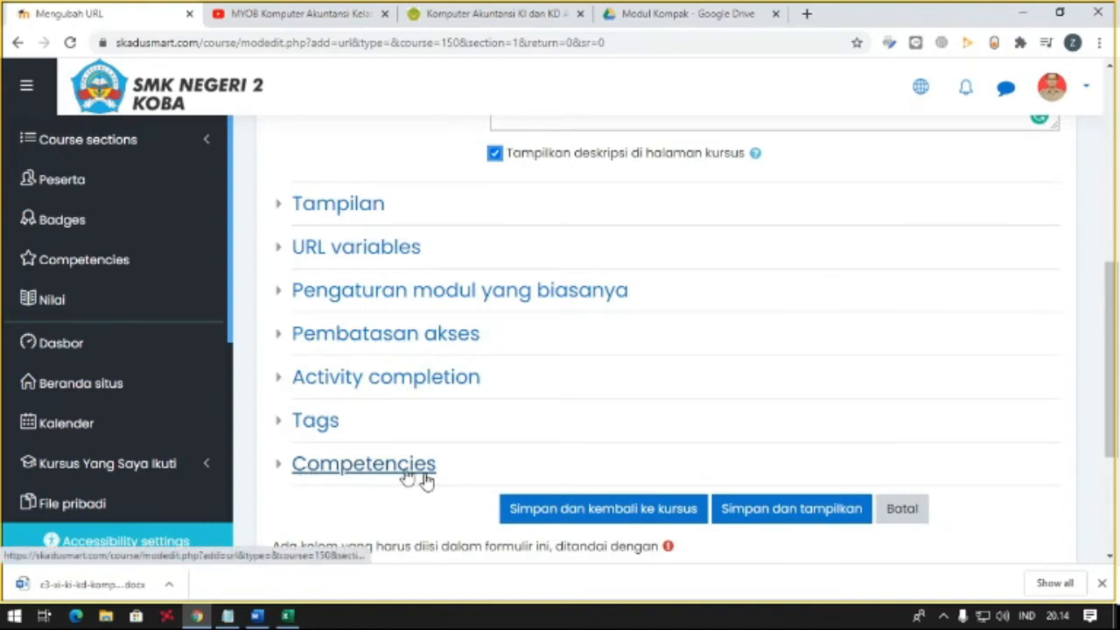
click(672, 520)
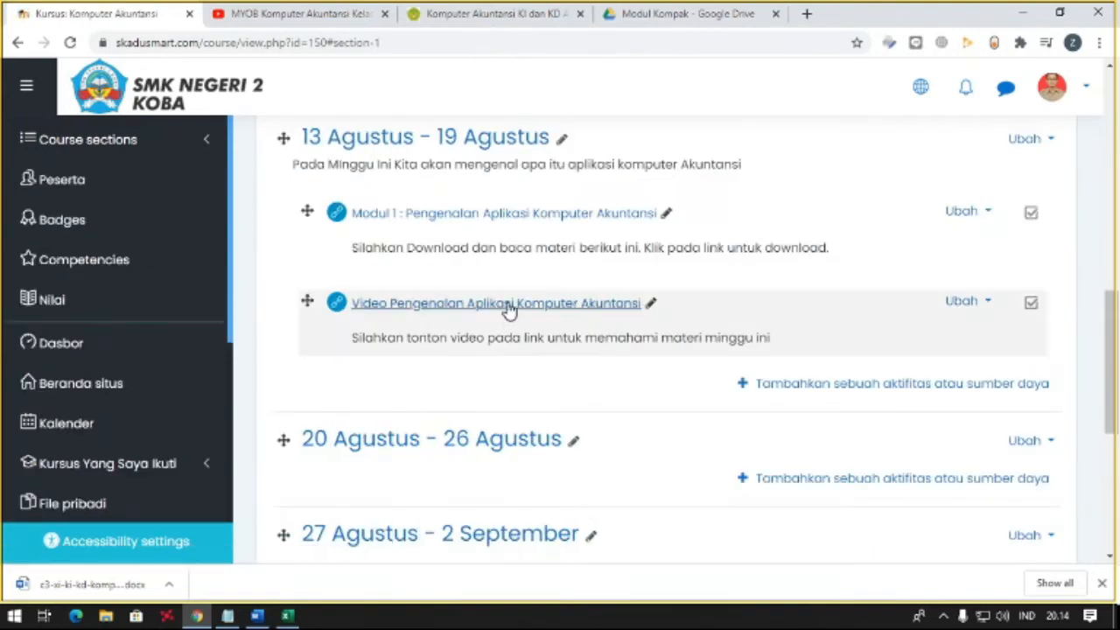
- Turn off the course's editing mode and view the materials in the 13 Agustus - 19 Agustus section
scroll(737, 418, up, 10)
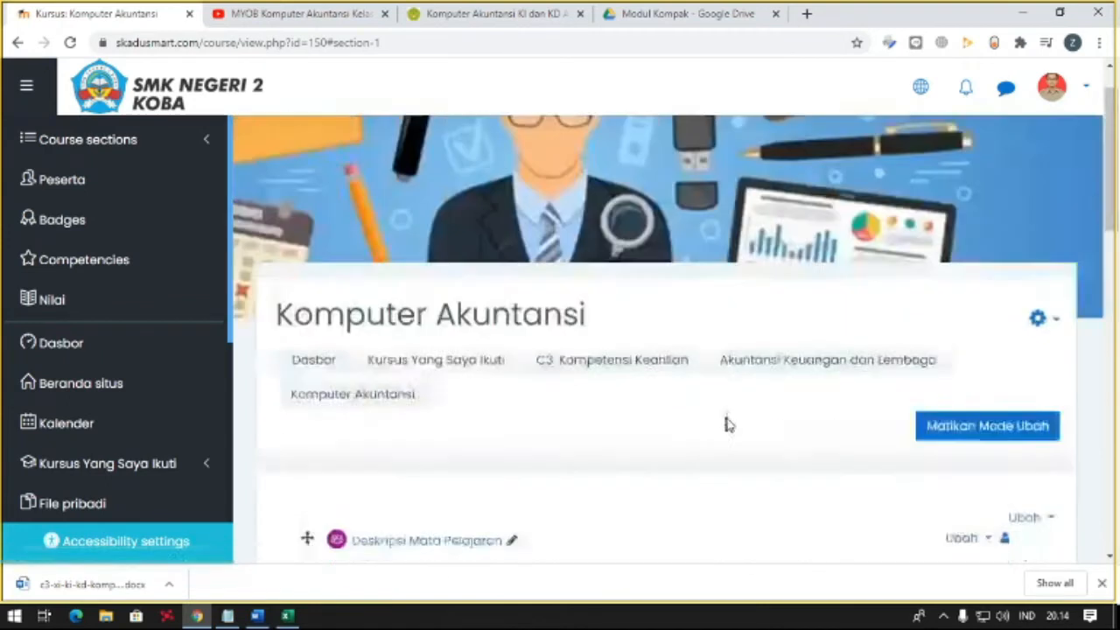
click(945, 484)
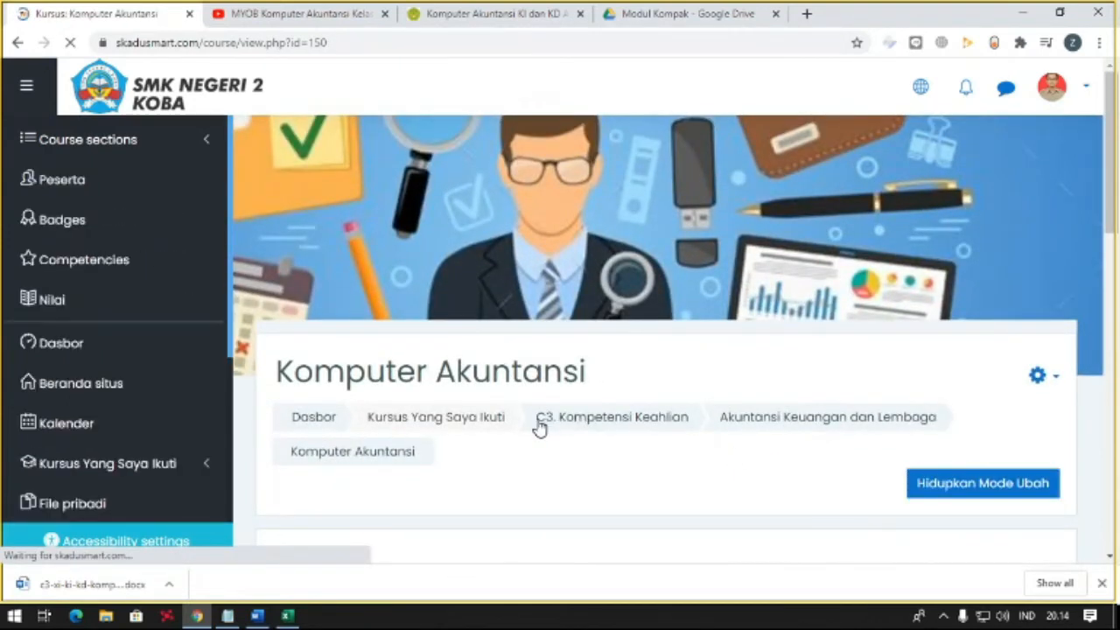
scroll(537, 429, down, 7)
scroll(524, 438, down, 1)
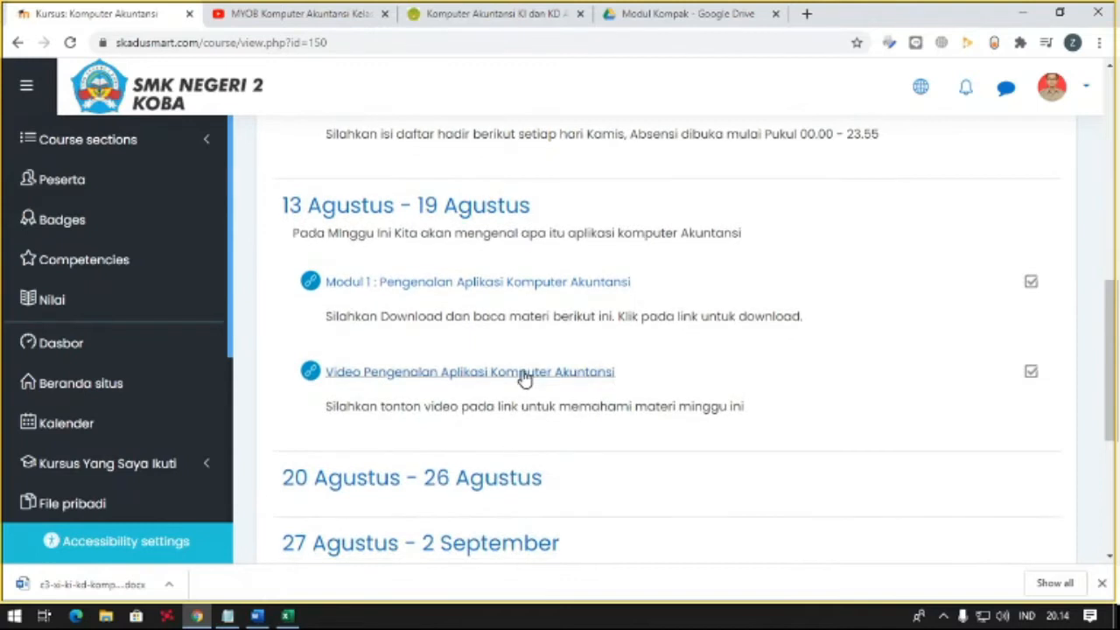
- Open the Video Pengenalan Aplikasi Komputer Akuntansi link to check the video, pause it and return to the course page
click(520, 375)
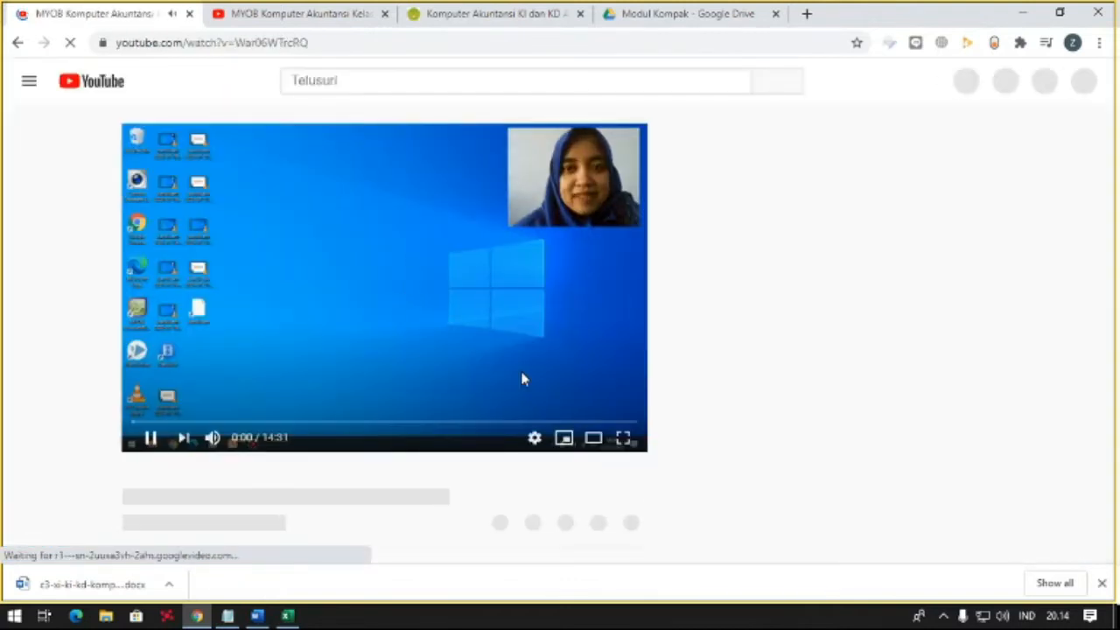
click(145, 437)
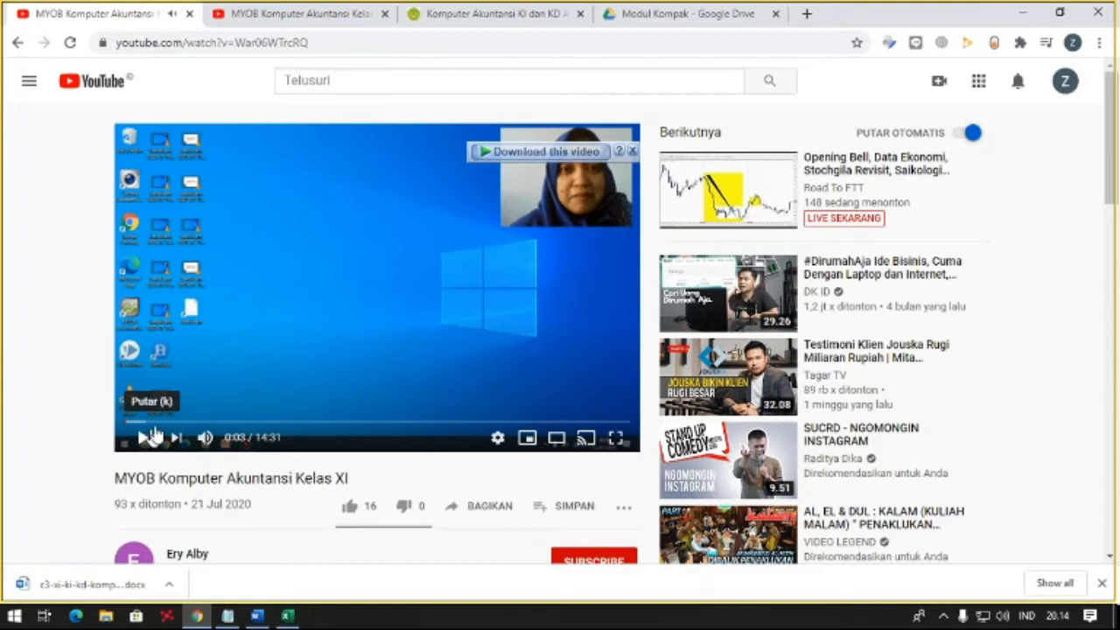
click(19, 44)
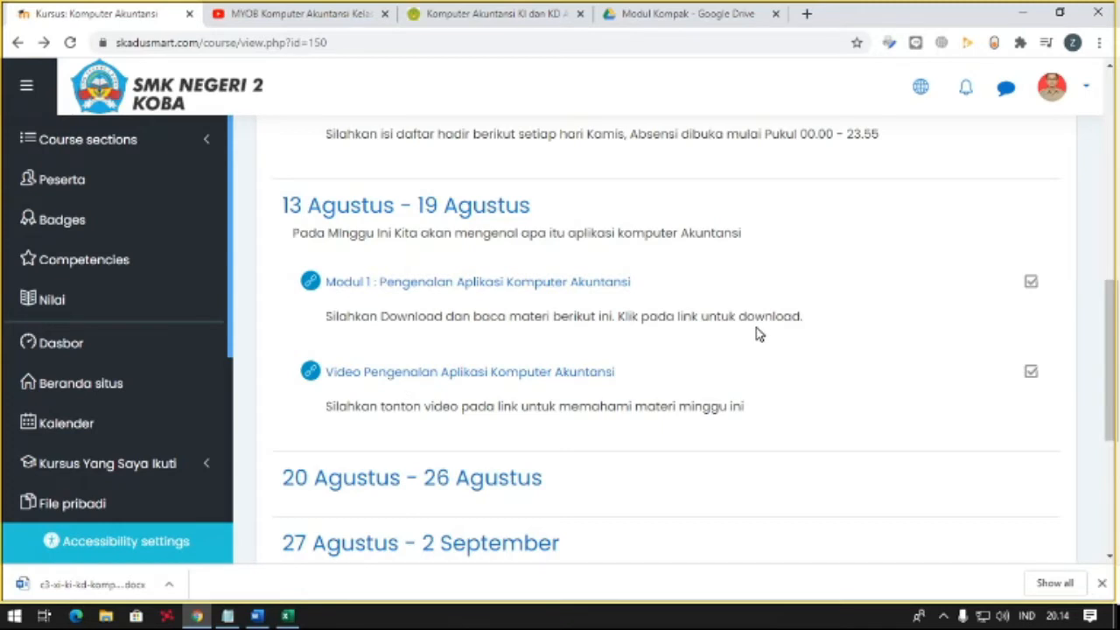
- Look over the course page and turn its editing mode back on
scroll(992, 248, up, 5)
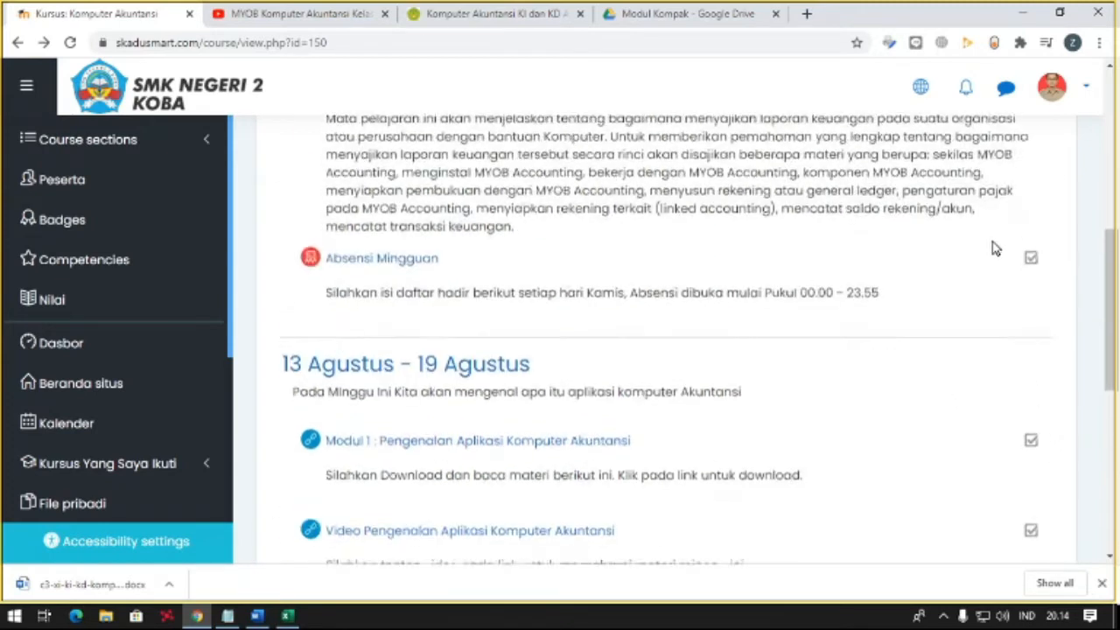
scroll(787, 420, down, 1)
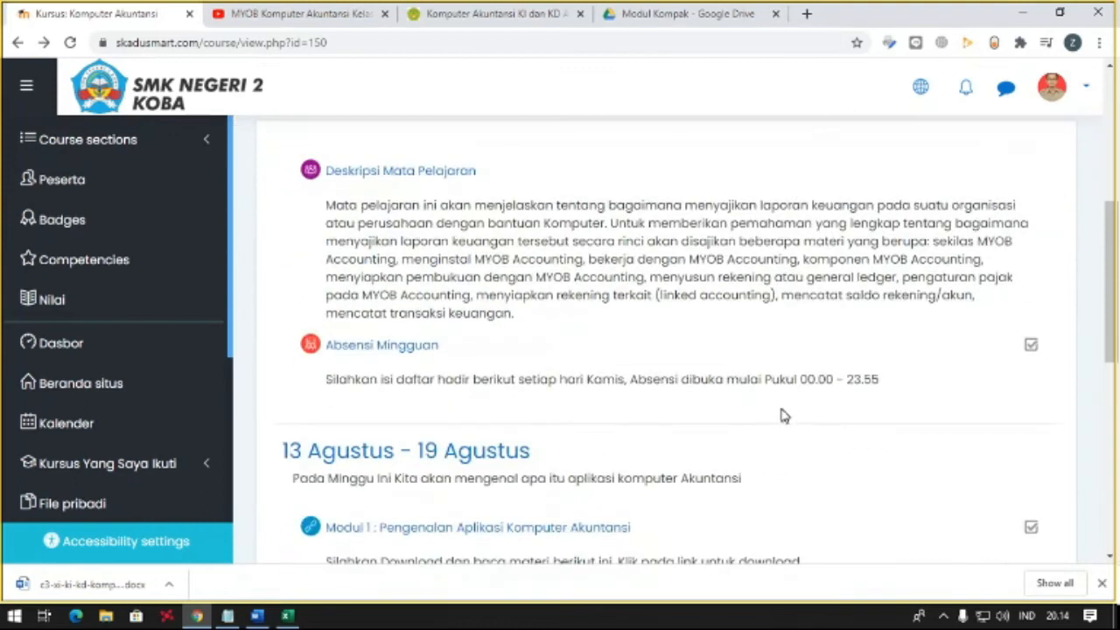
scroll(875, 350, up, 4)
click(940, 404)
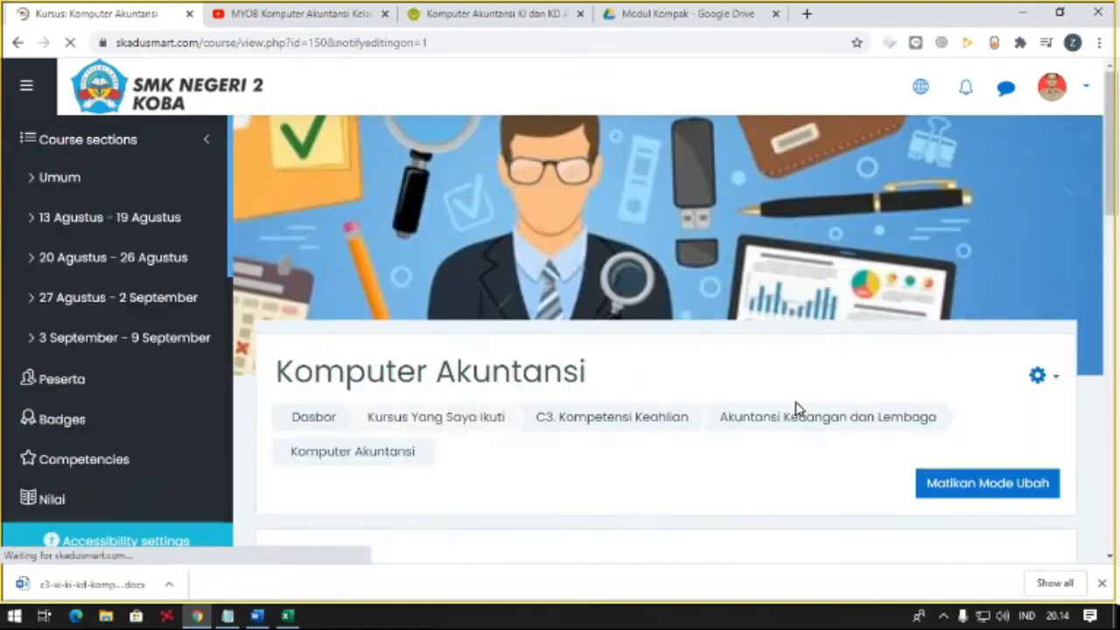
- Start adding a File resource to the 13 Agustus - 19 Agustus section
scroll(797, 402, down, 1)
scroll(1015, 193, up, 3)
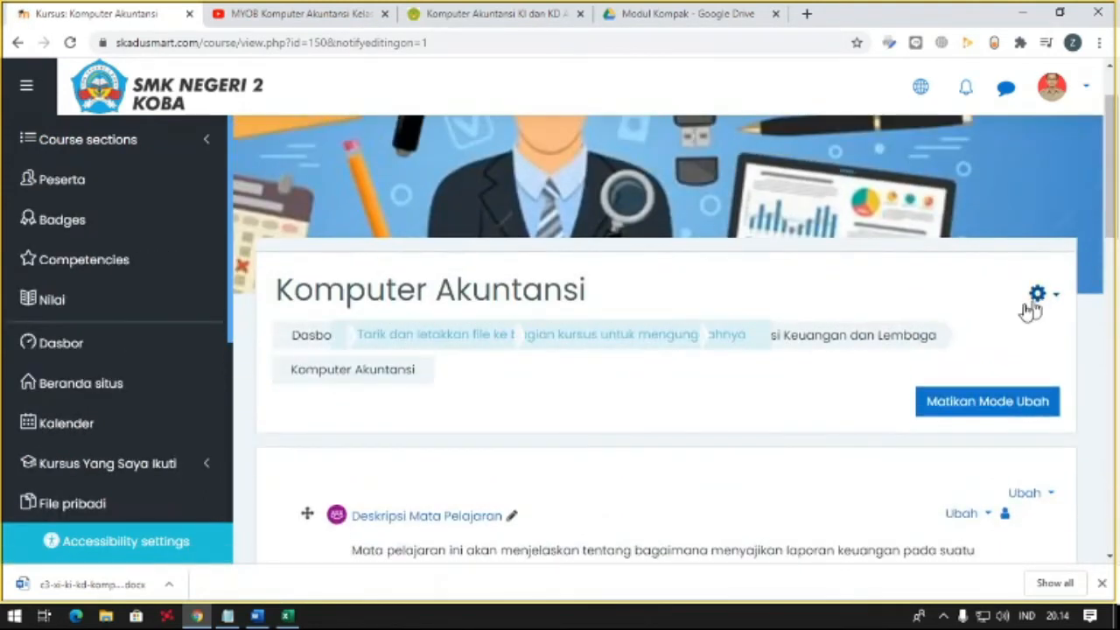
scroll(787, 327, down, 5)
scroll(771, 327, down, 3)
click(857, 421)
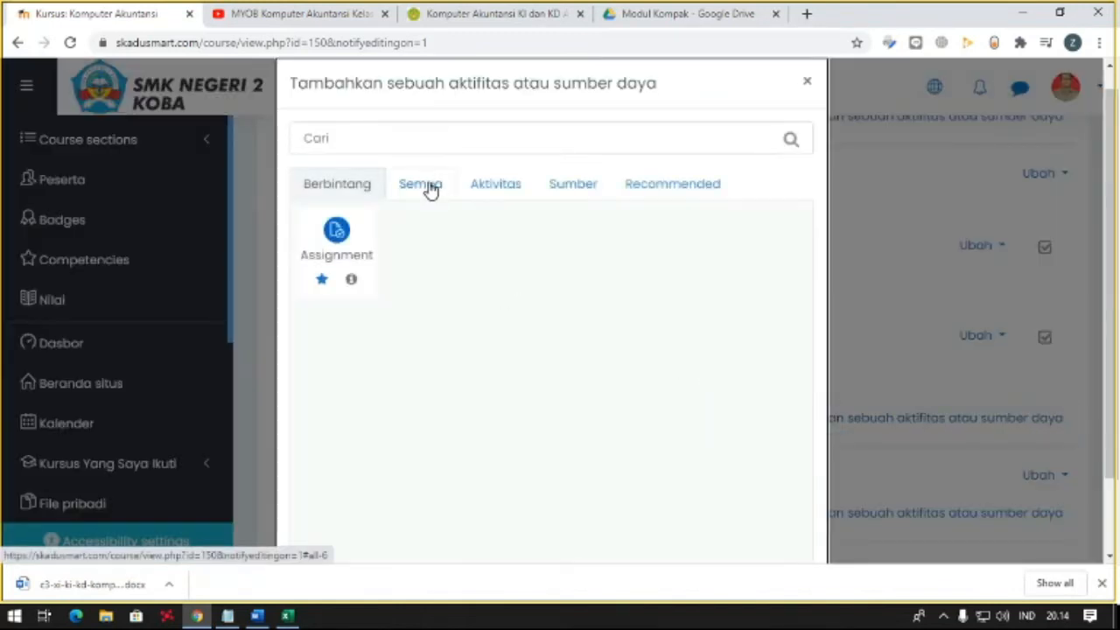
click(432, 191)
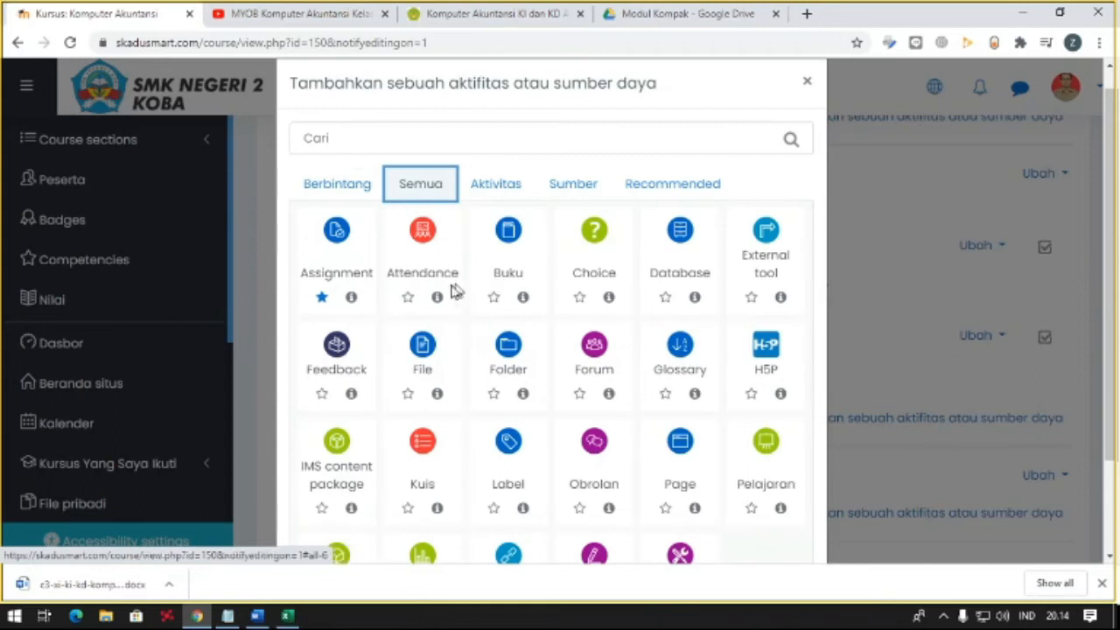
click(431, 350)
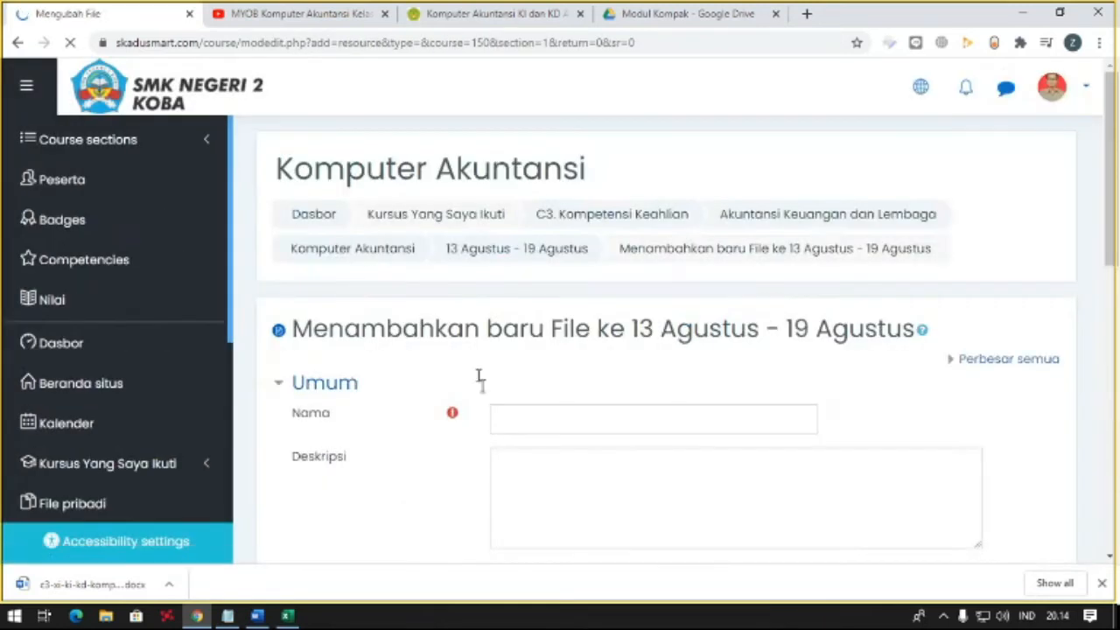
- Name the file resource "Video Pengenalan Komputer Akuntansi" and move to its description
click(501, 424)
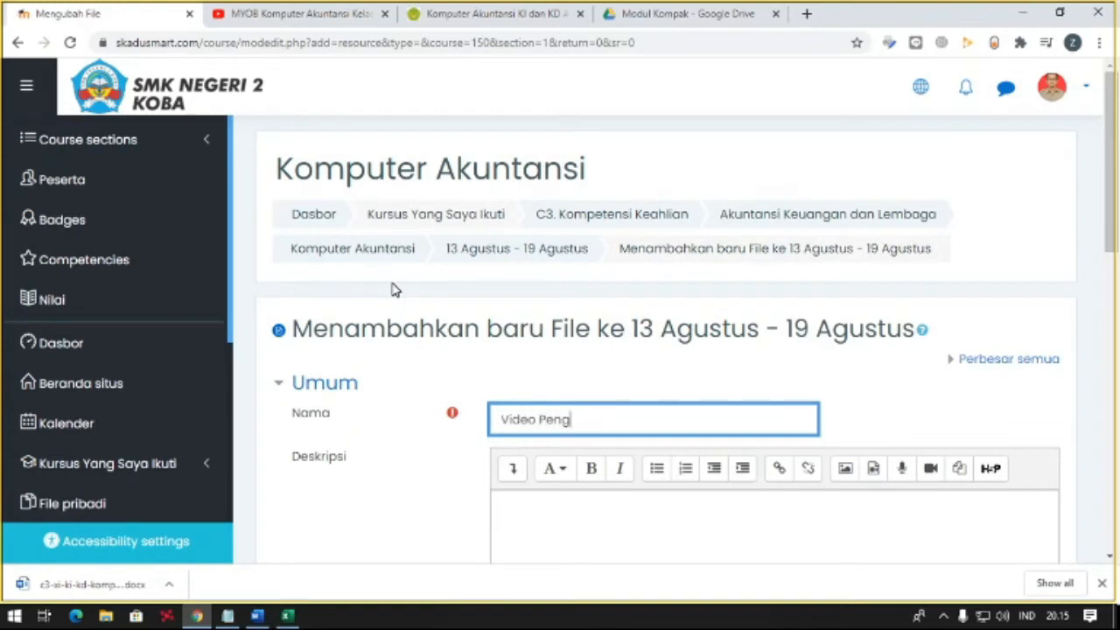
text(Video Pengenalan AKun)
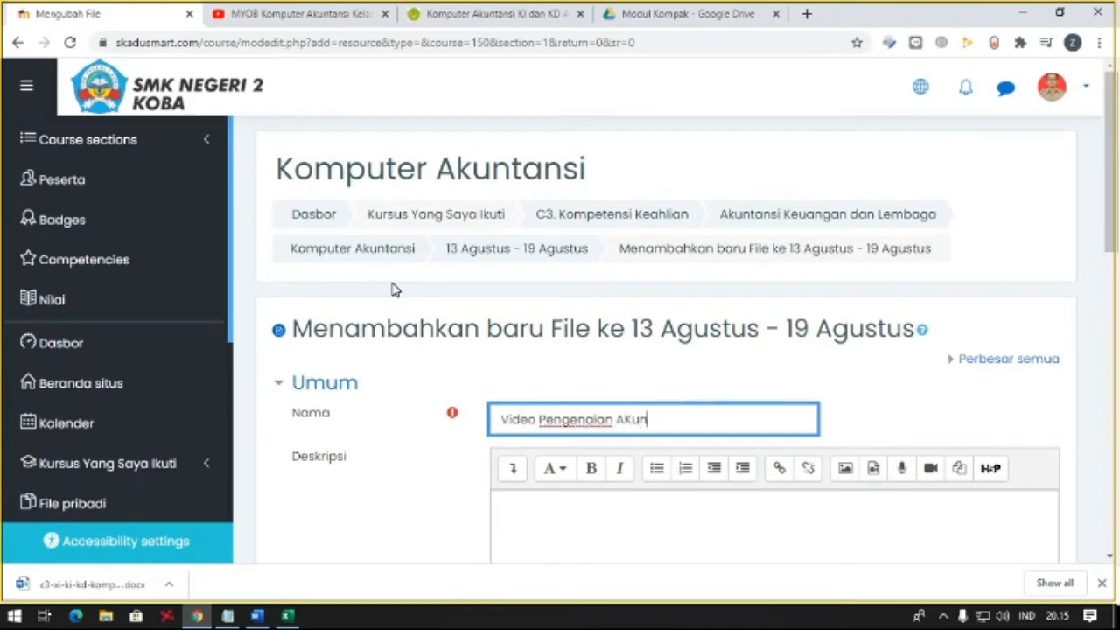
key(BackSpace)
key(BackSpace)
key(BackSpace)
text(Komputer Akuntansi)
key(Tab)
click(488, 511)
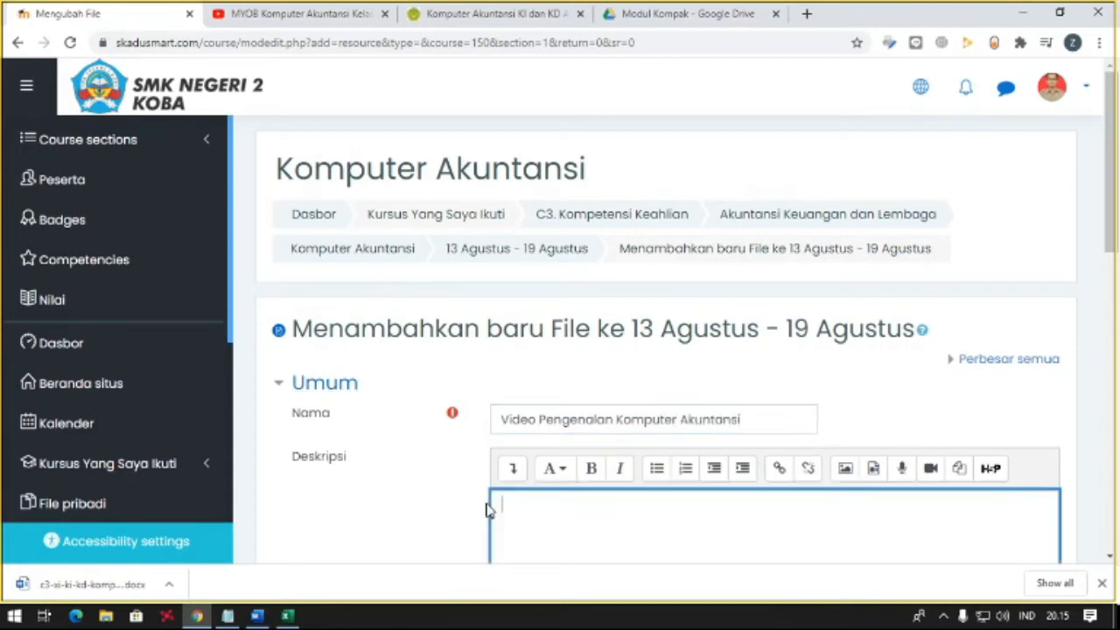
- Write the file resource's description as "Tonton Video ini untuk memahami materi pertemuan kali ini"
scroll(488, 511, down, 2)
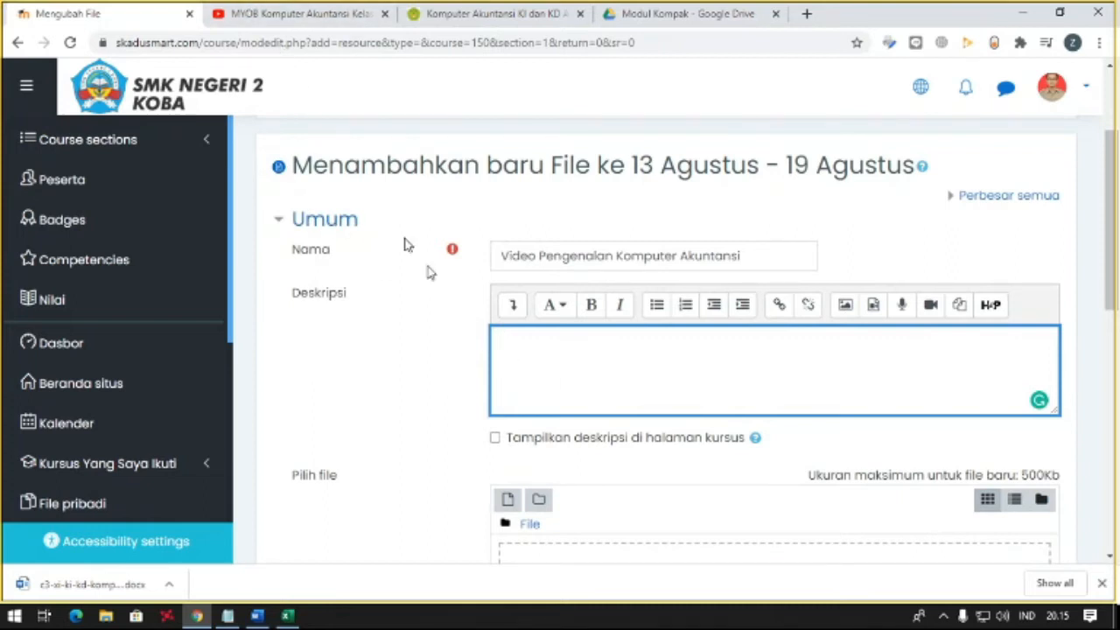
text(TRont)
key(BackSpace)
key(BackSpace)
text(ontomn V)
key(BackSpace)
key(BackSpace)
key(BackSpace)
text(n Video ini un)
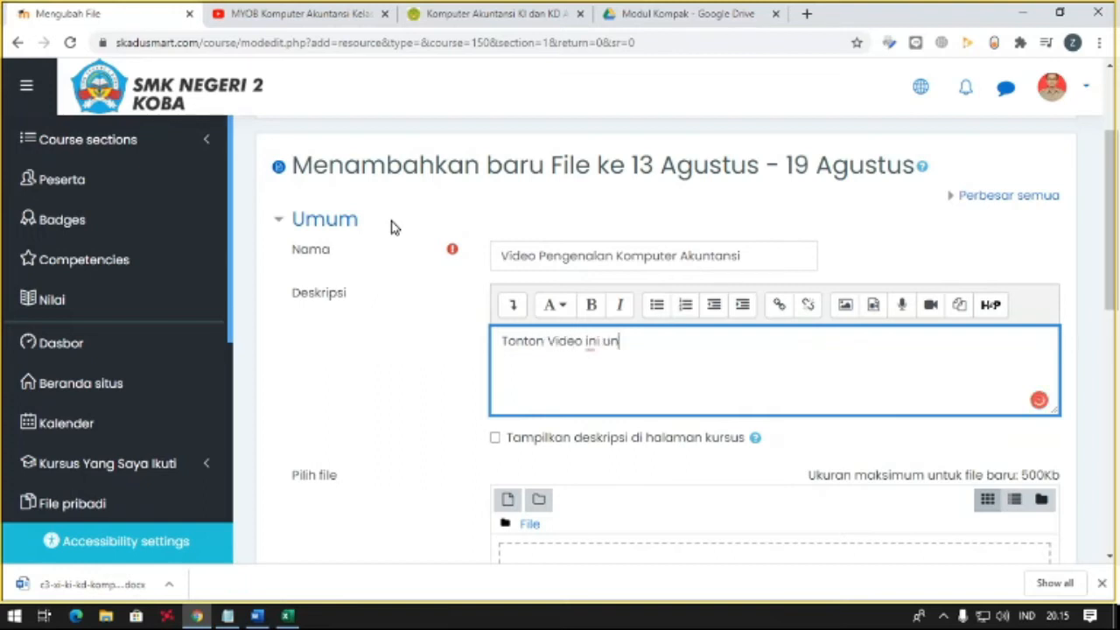
text(tuykk memha)
key(BackSpace)
key(BackSpace)
key(BackSpace)
key(BackSpace)
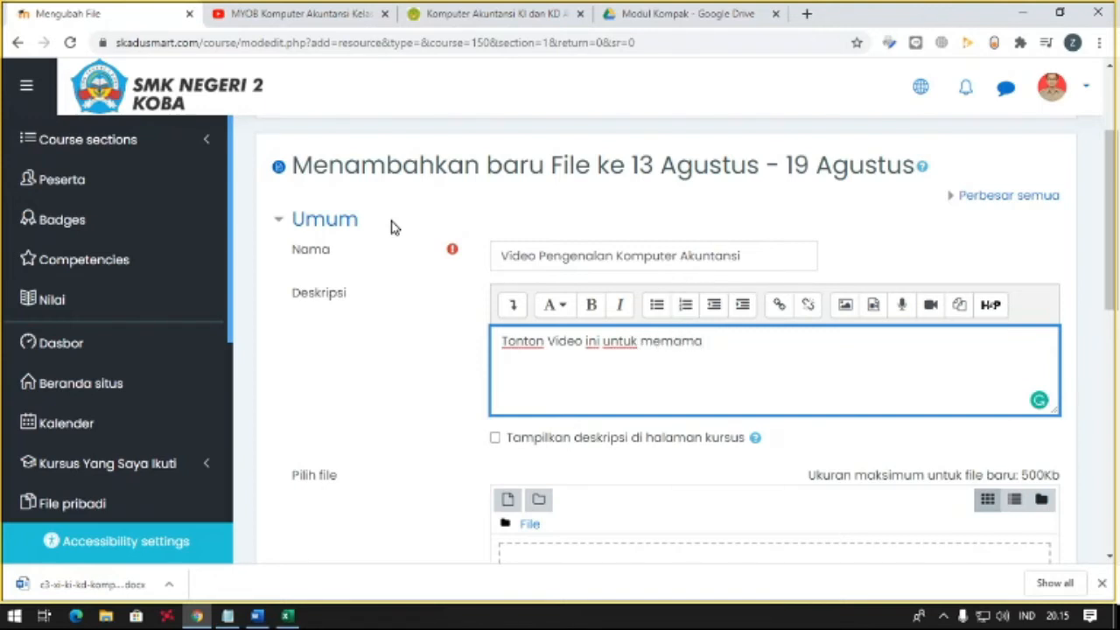
text(ahami materi pertemuan k)
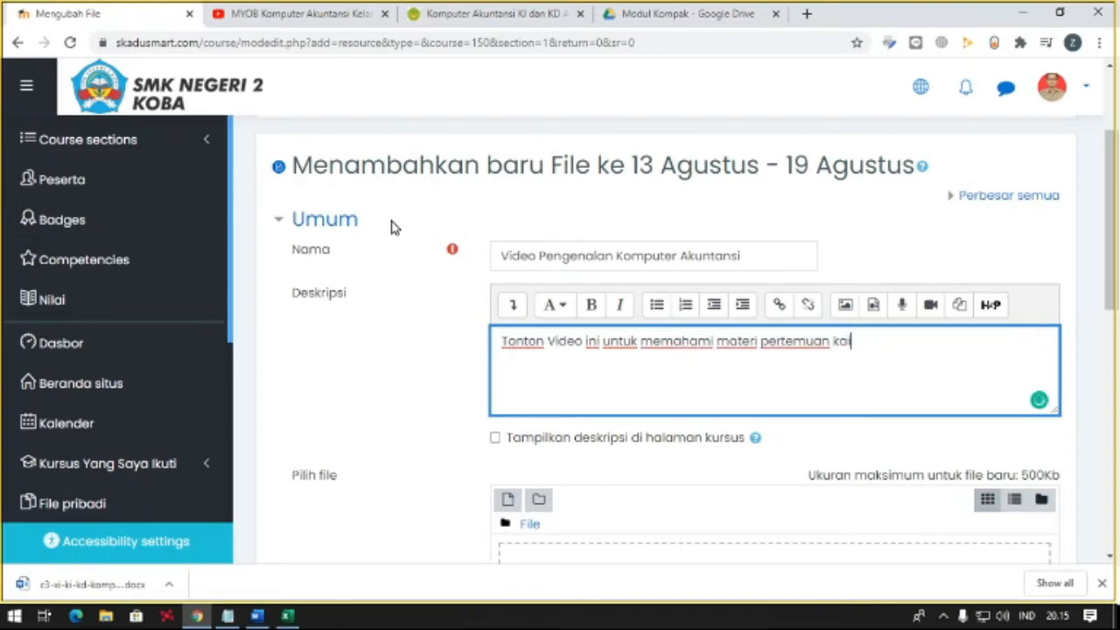
text(ali ini)
key(Return)
key(Return)
key(Return)
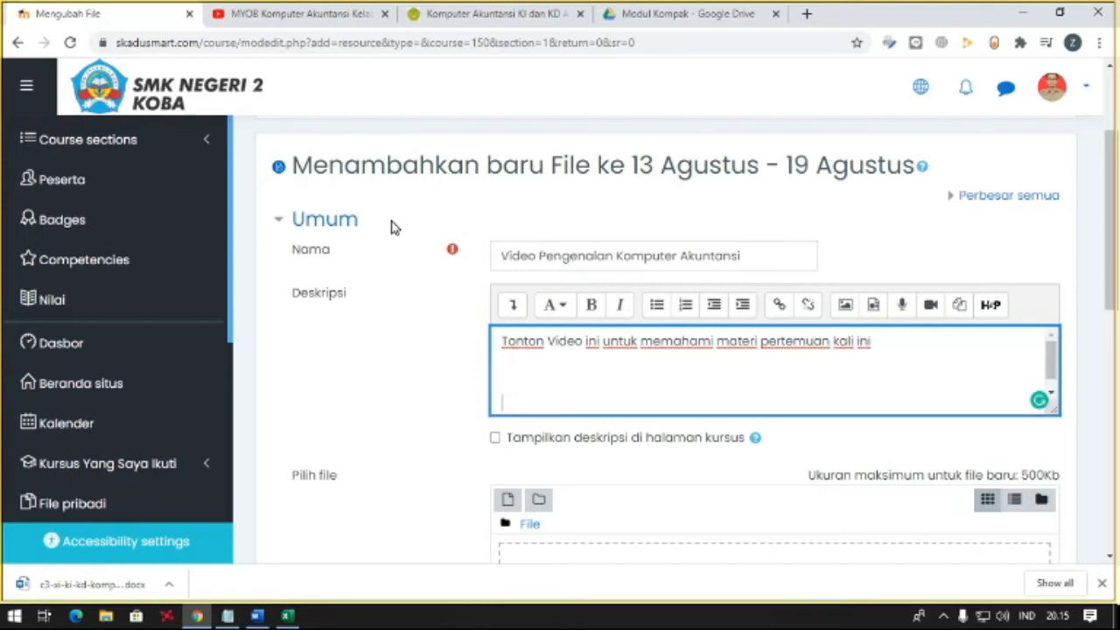
text(https://www.youtube.com/watch?v=War06WTrcRQ)
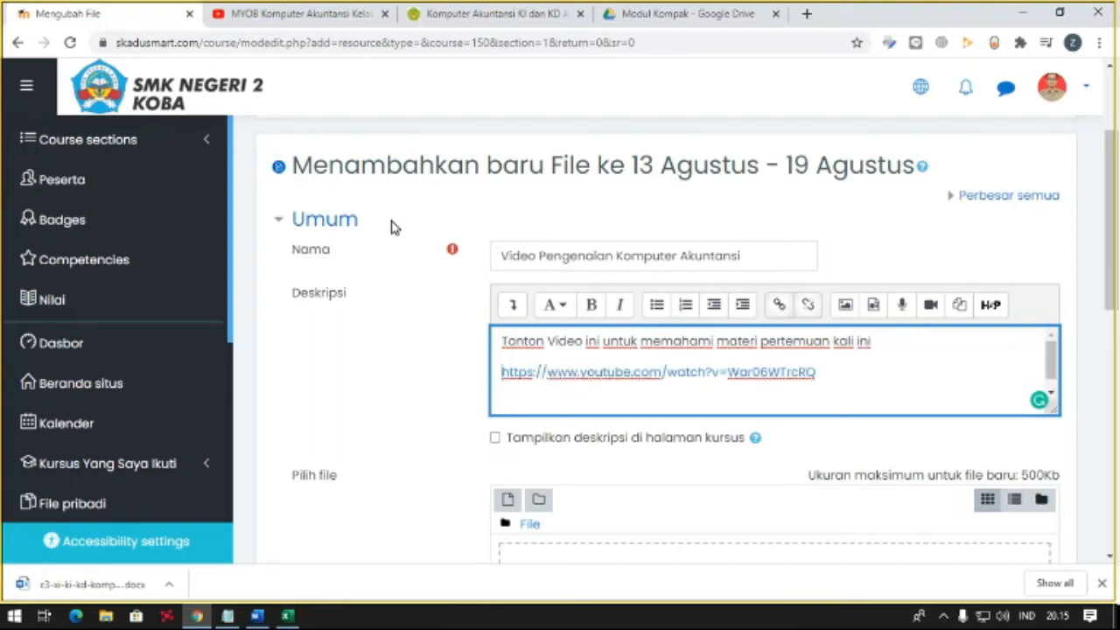
- Enable showing the description on the course page and try to save the file resource without an attached file
click(591, 443)
scroll(393, 377, down, 5)
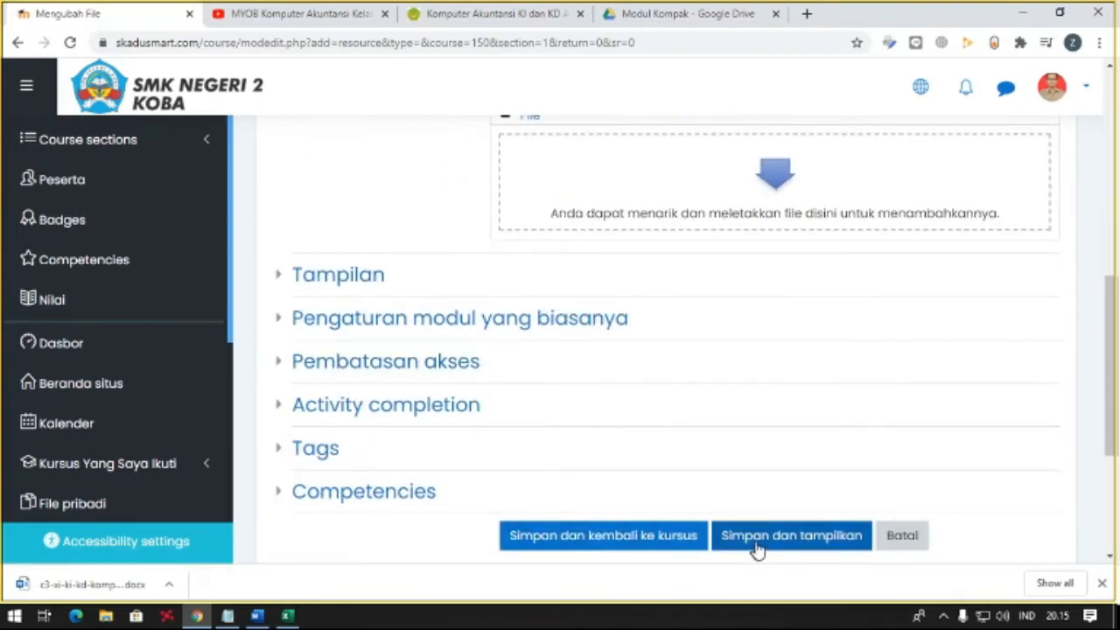
click(680, 536)
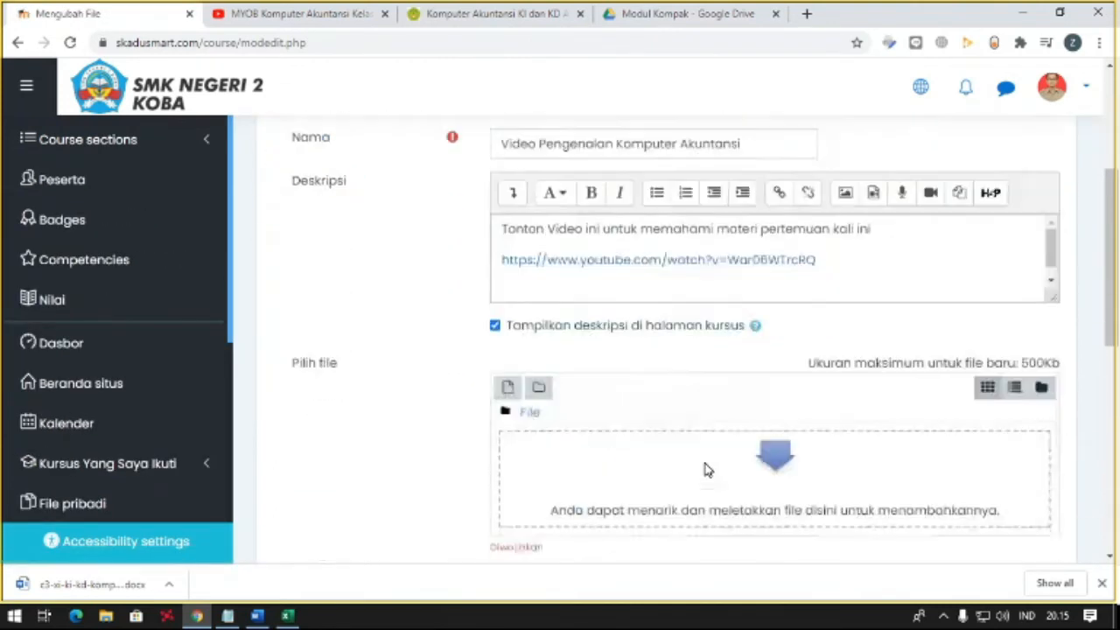
- Cut the description text and video link out of the file resource and cancel its form to return to the course
scroll(706, 468, up, 3)
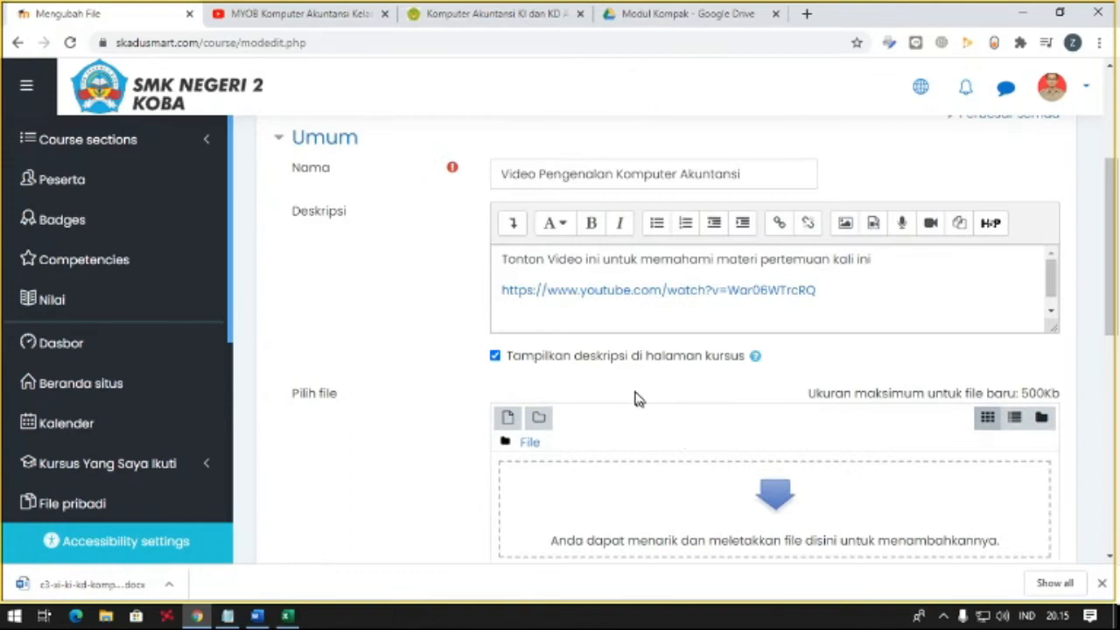
drag(872, 312, 429, 257)
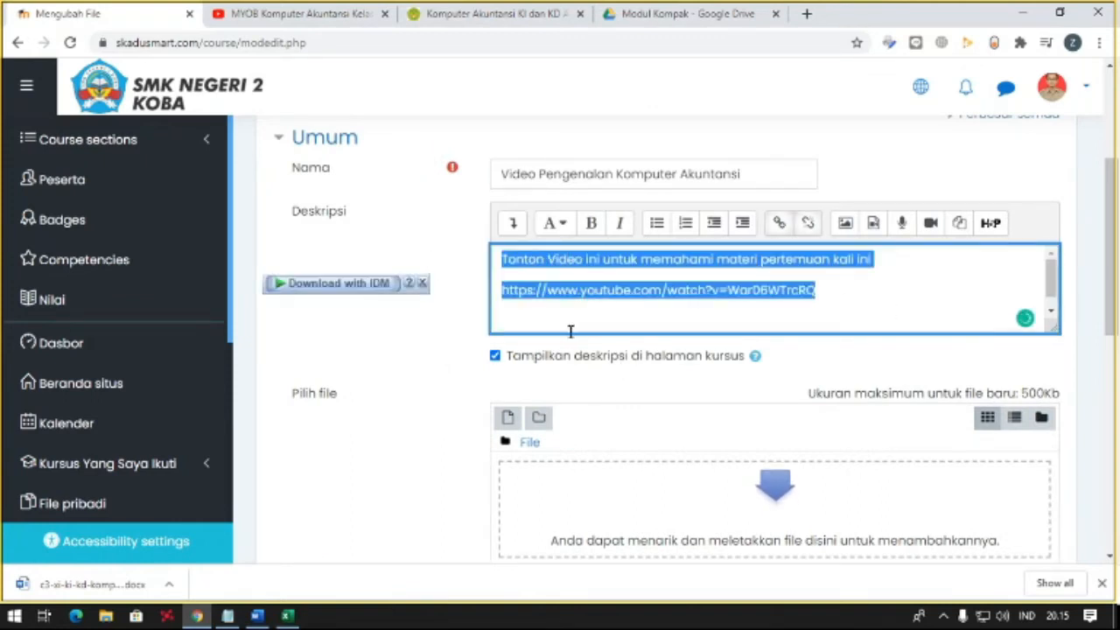
scroll(570, 331, up, 1)
key(BackSpace)
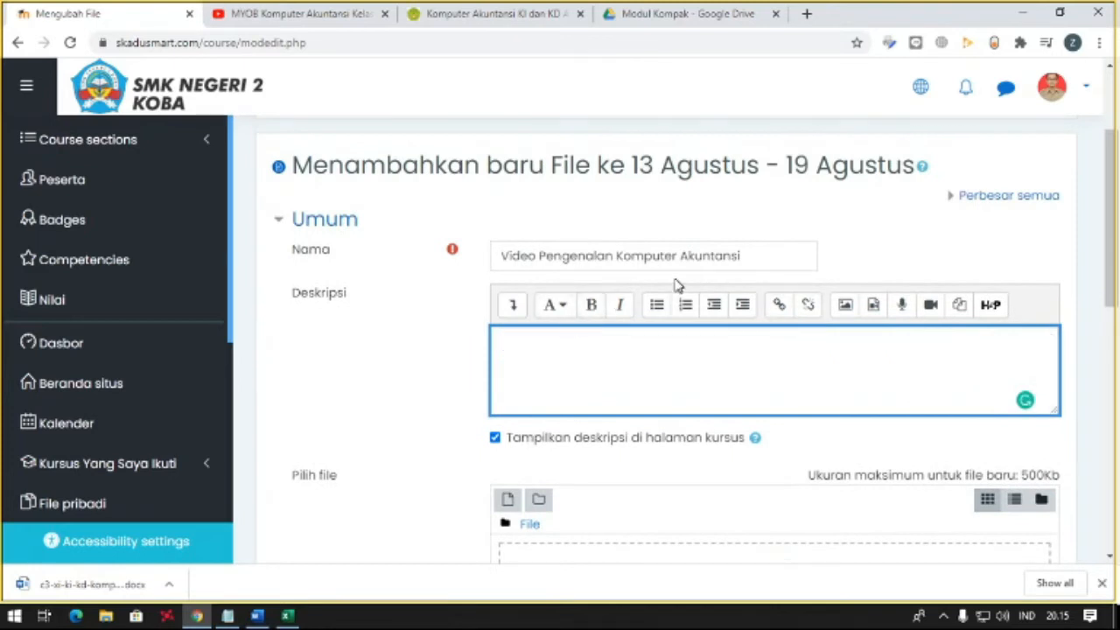
scroll(675, 283, up, 2)
scroll(825, 305, down, 2)
scroll(817, 310, up, 2)
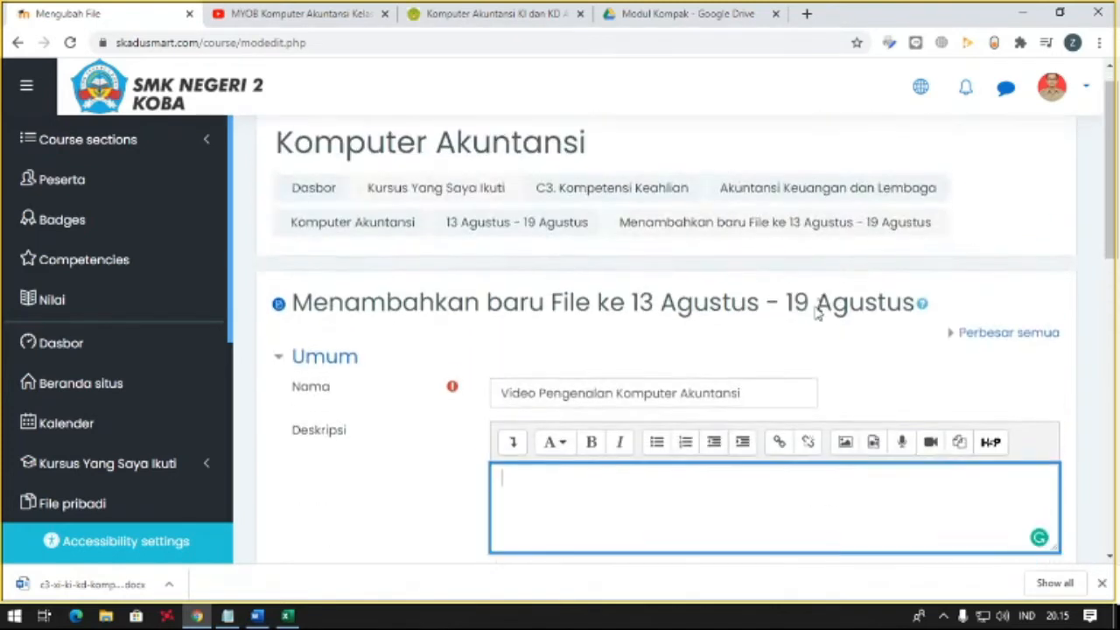
scroll(679, 335, down, 10)
click(703, 389)
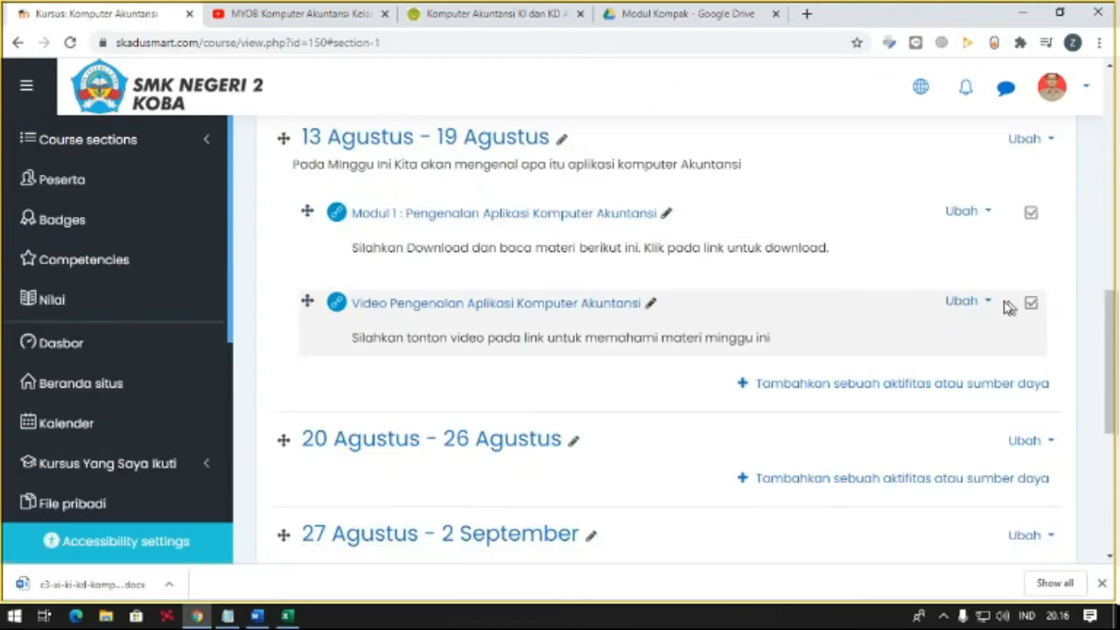
scroll(875, 389, up, 3)
scroll(848, 385, up, 4)
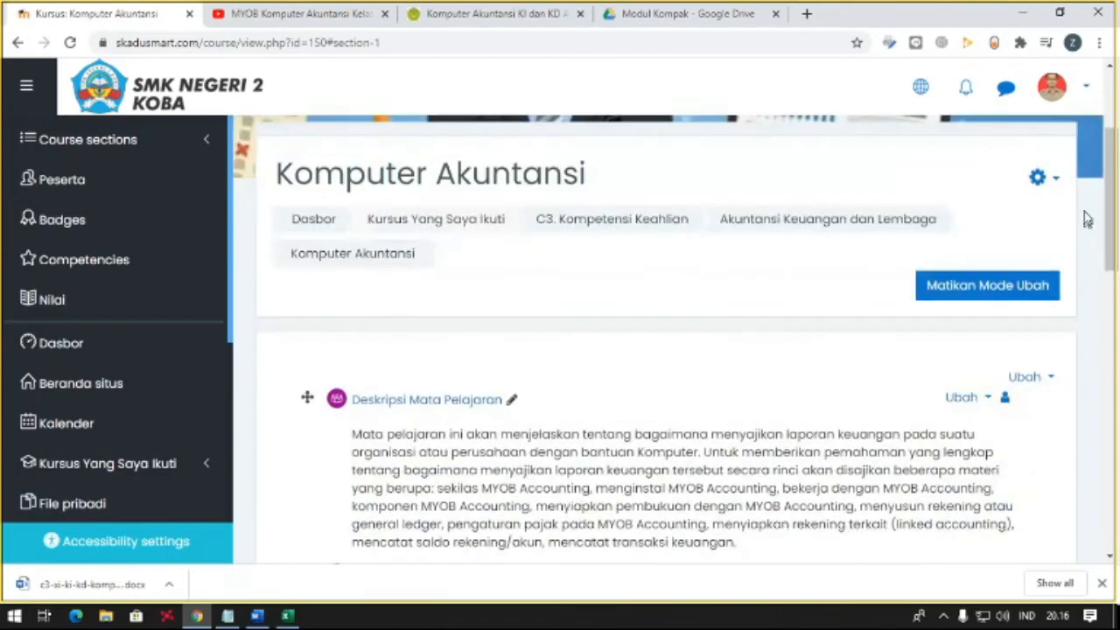
click(1045, 179)
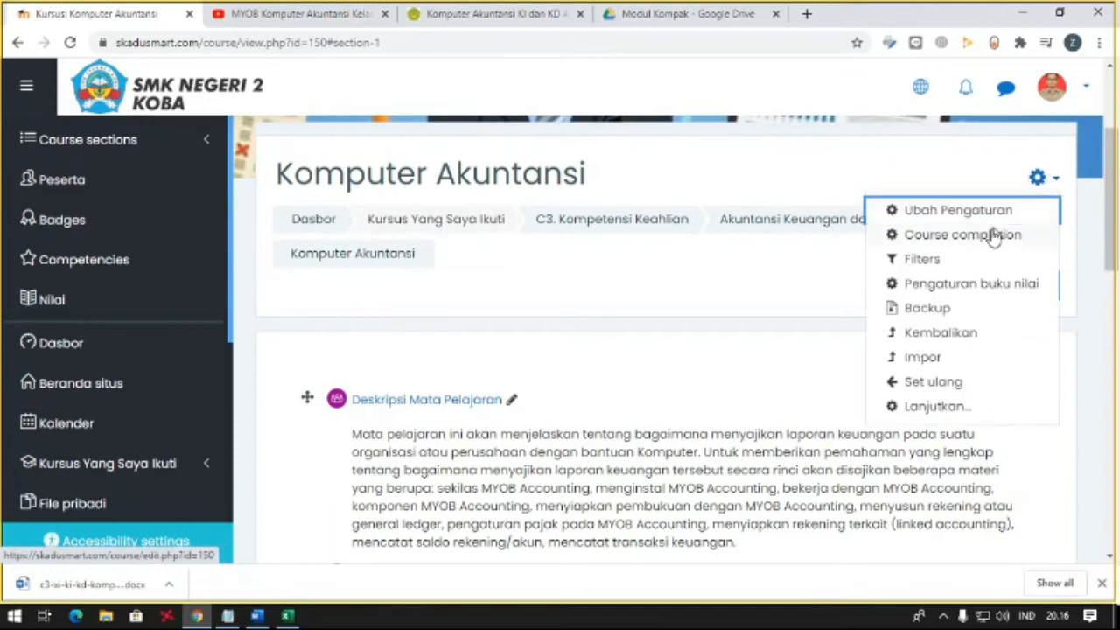
click(874, 182)
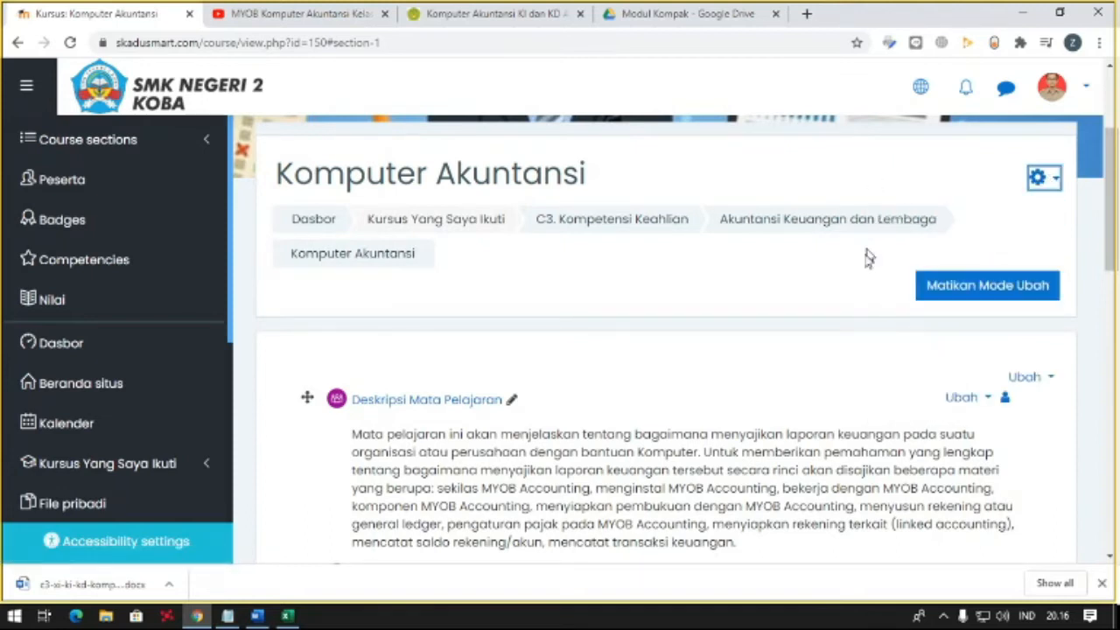
- Start adding a Page resource to the general section that holds the Absensi Mingguan activity
scroll(902, 269, down, 1)
scroll(902, 283, down, 3)
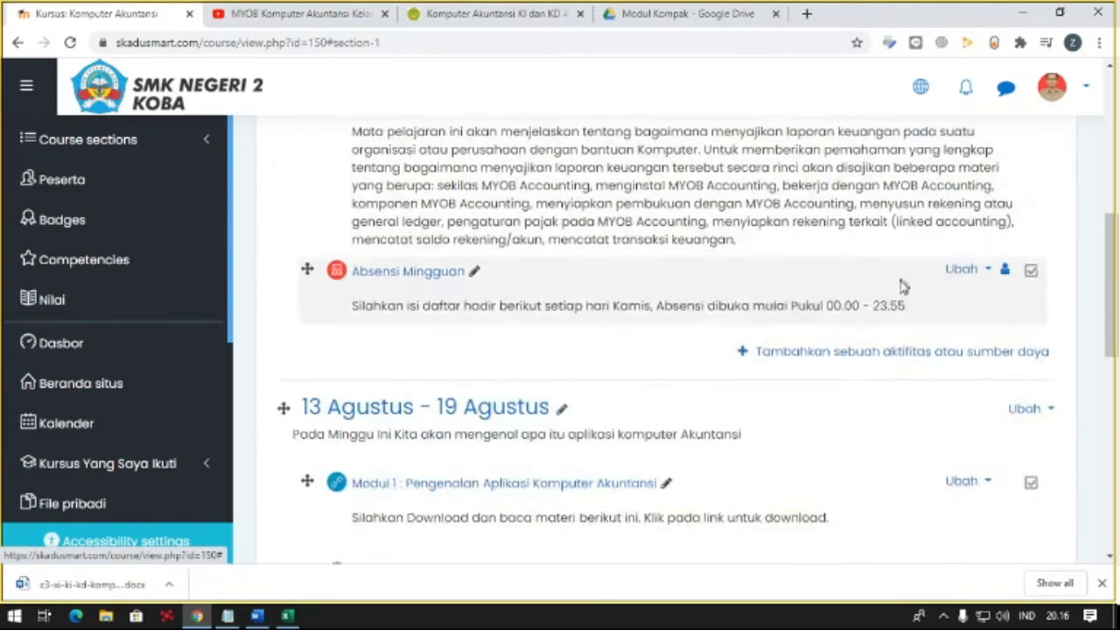
click(755, 336)
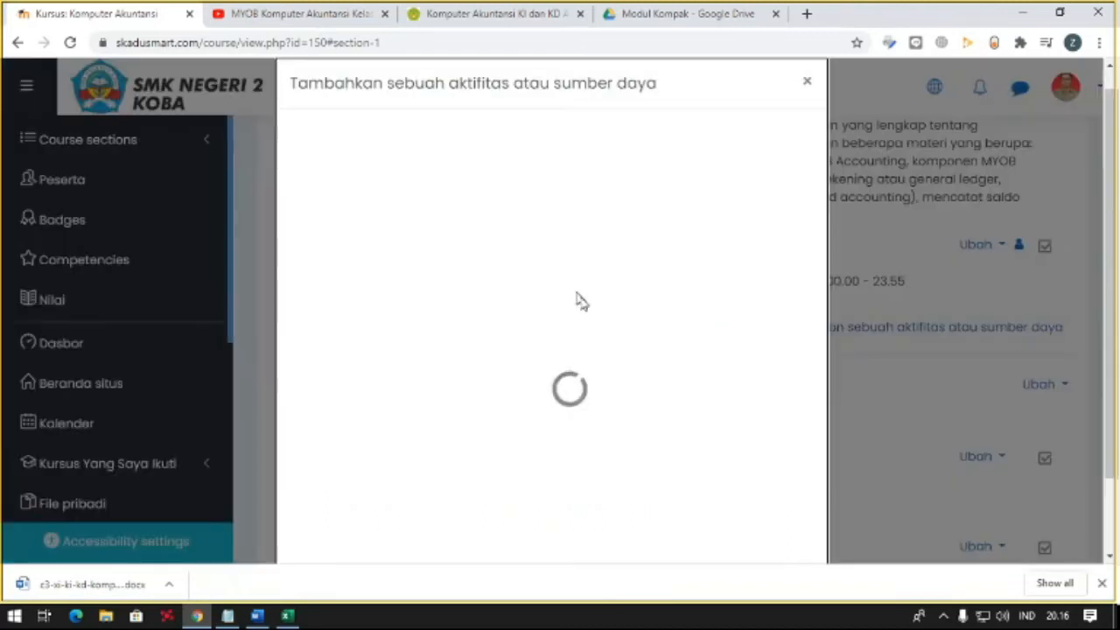
click(418, 192)
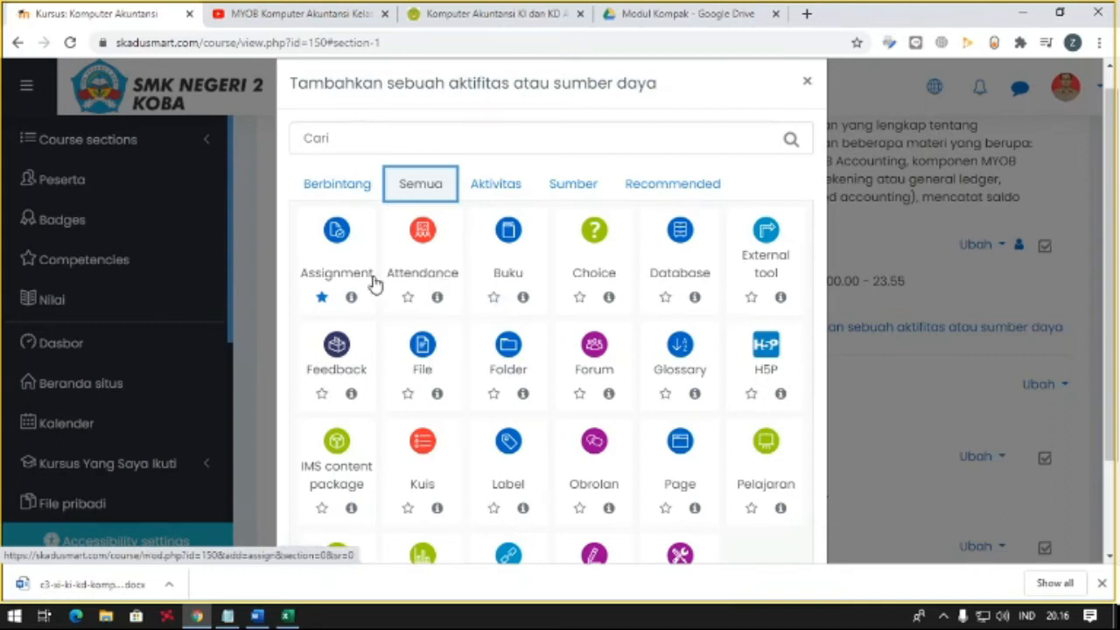
scroll(626, 278, down, 1)
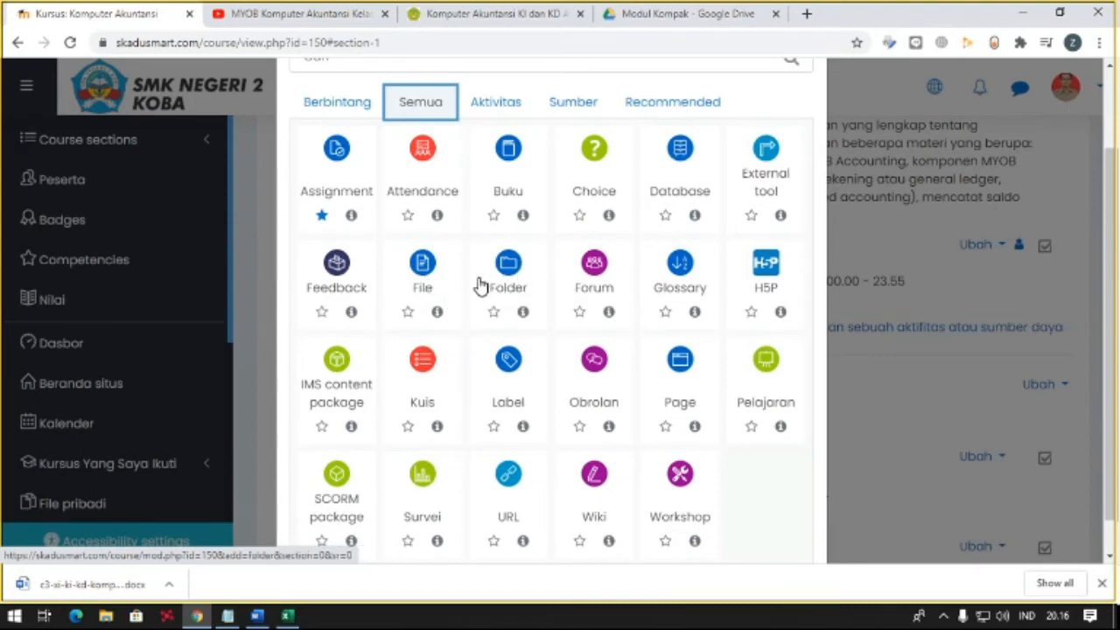
click(669, 364)
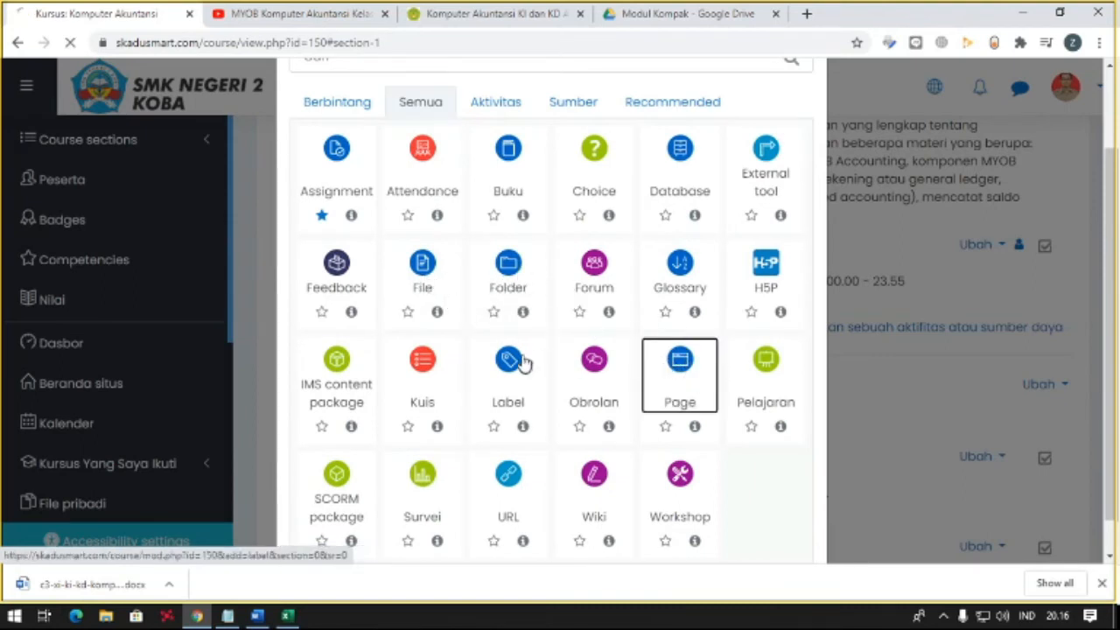
click(502, 420)
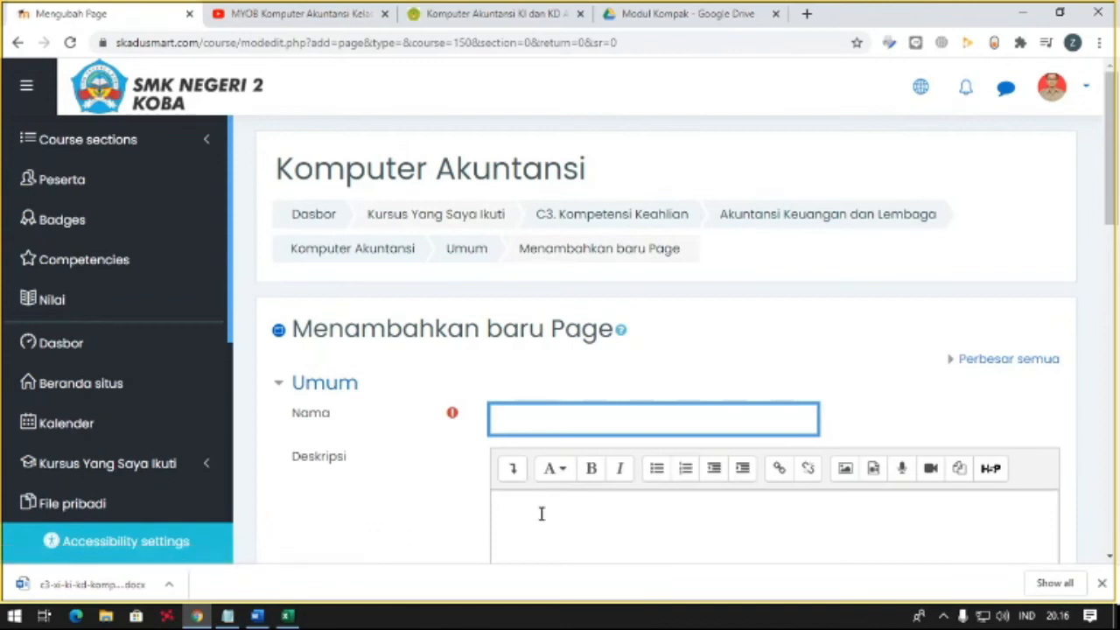
- Name the new page "Video Pengenalan Komputer Akuntansi"
click(541, 512)
click(551, 419)
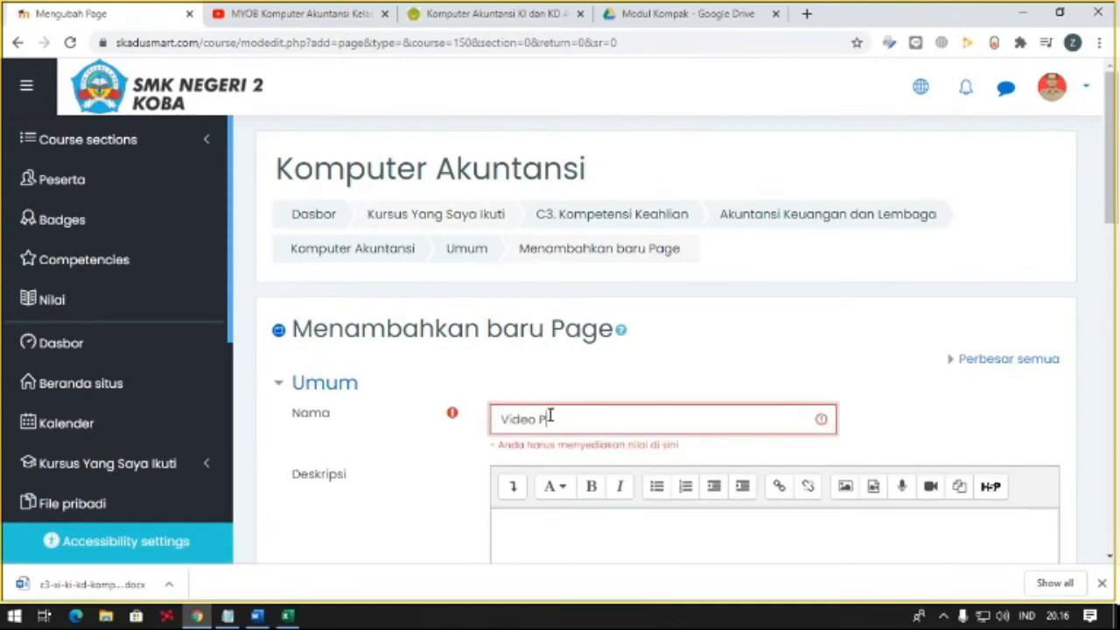
text(engenalan Kom)
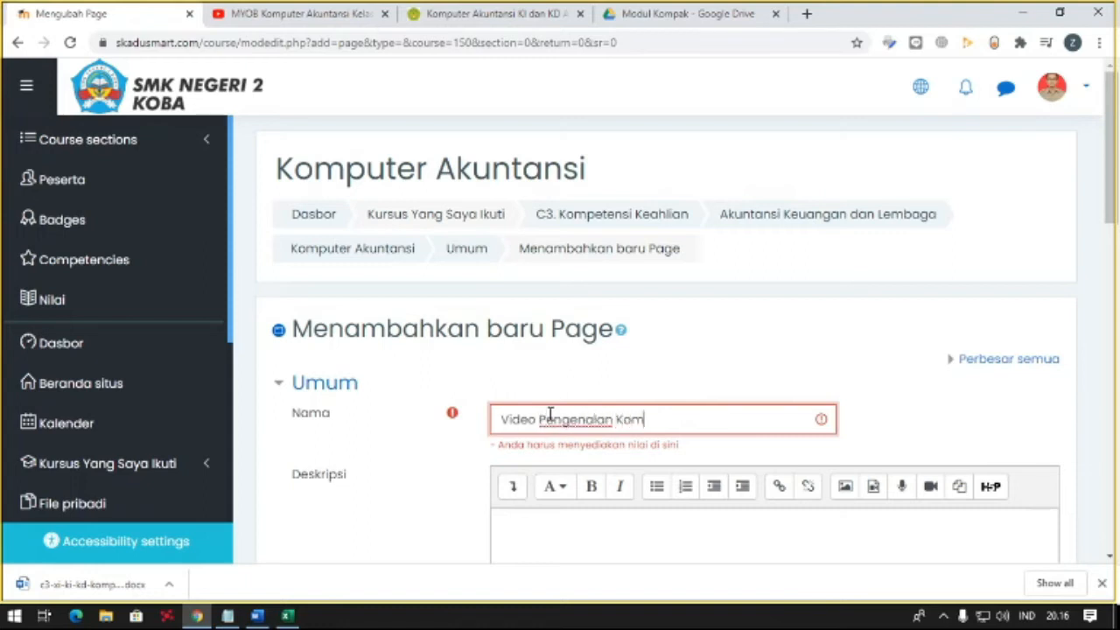
text(puter Akuntans)
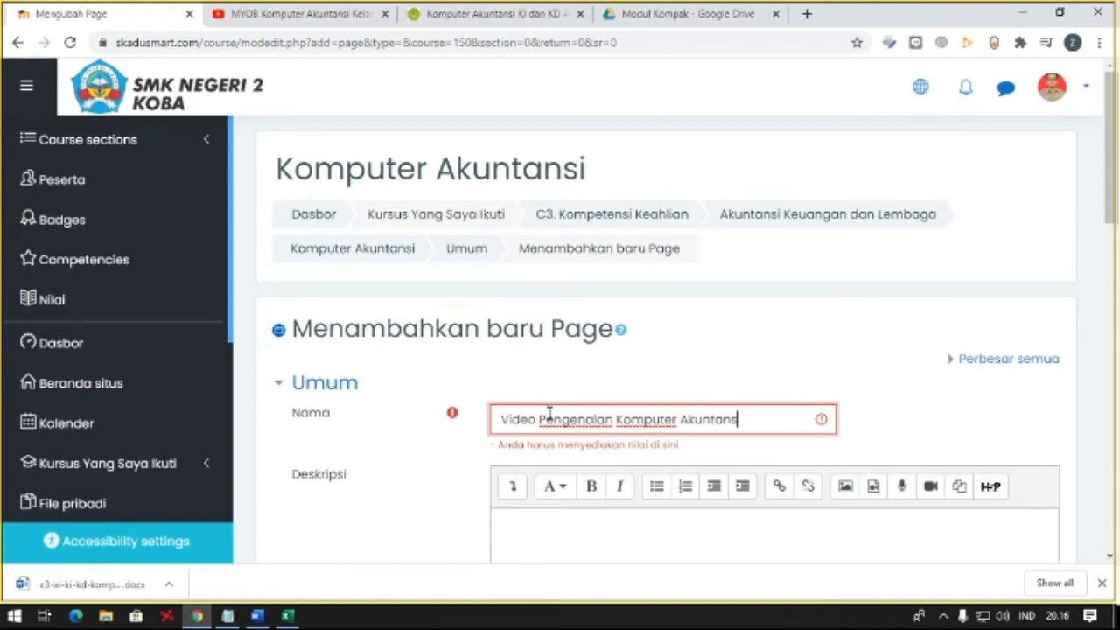
- Paste the cut text and YouTube link into the page's description and enable showing the description on the course page
scroll(556, 384, down, 2)
click(548, 362)
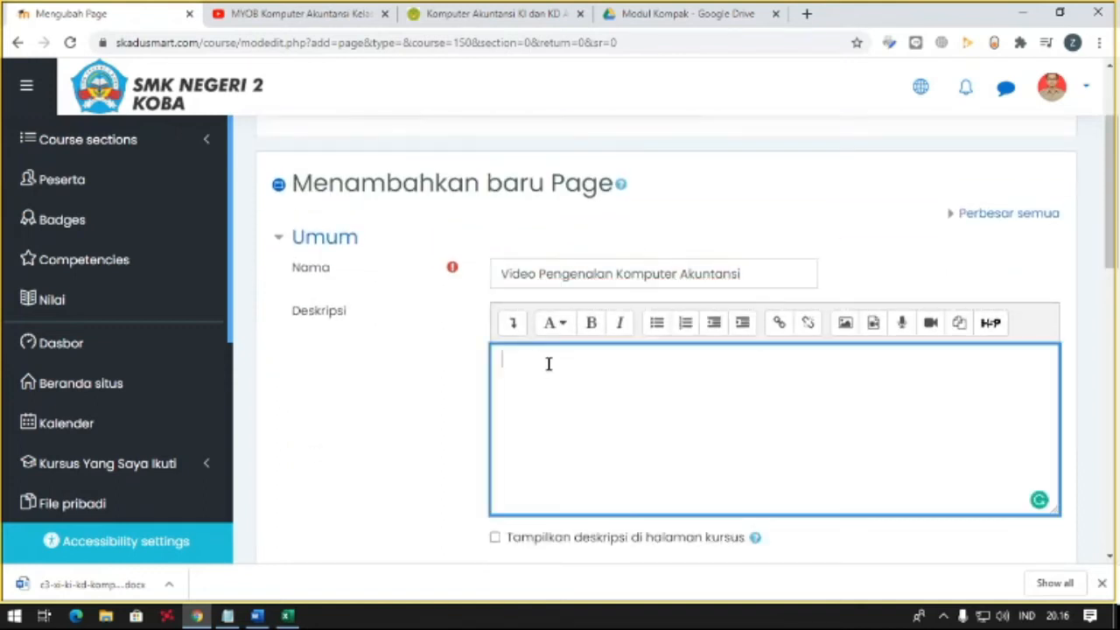
text(Tonton Video ini untuk memahami materi pertemuan kali ini https://www.youtube.com/watch?v=War06WTrcRQ)
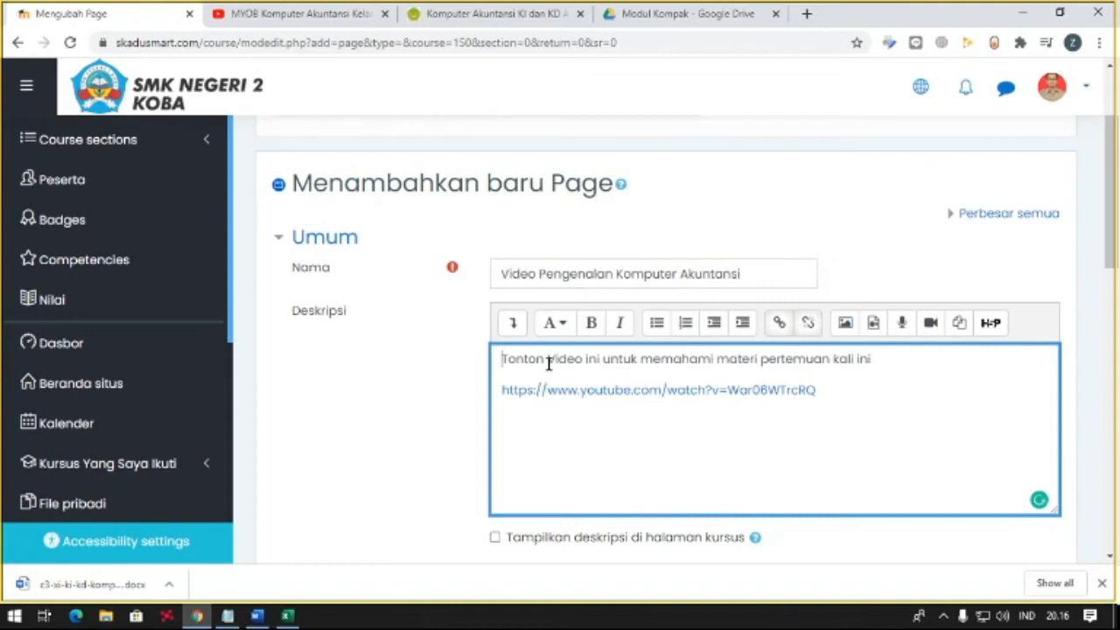
triple_click(495, 395)
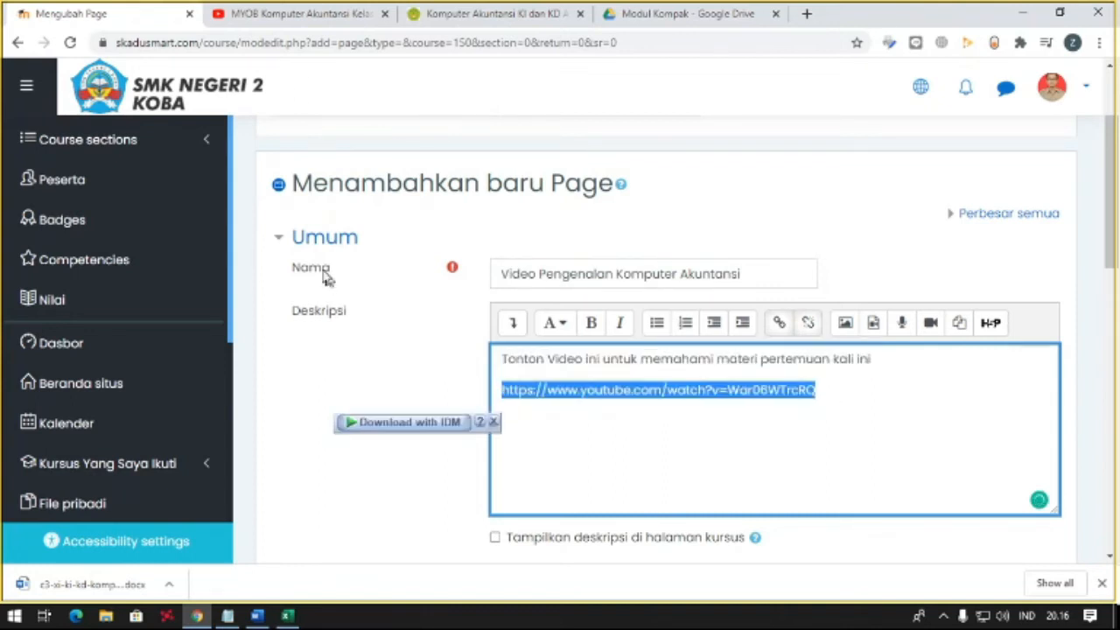
click(306, 13)
click(81, 16)
scroll(708, 430, down, 2)
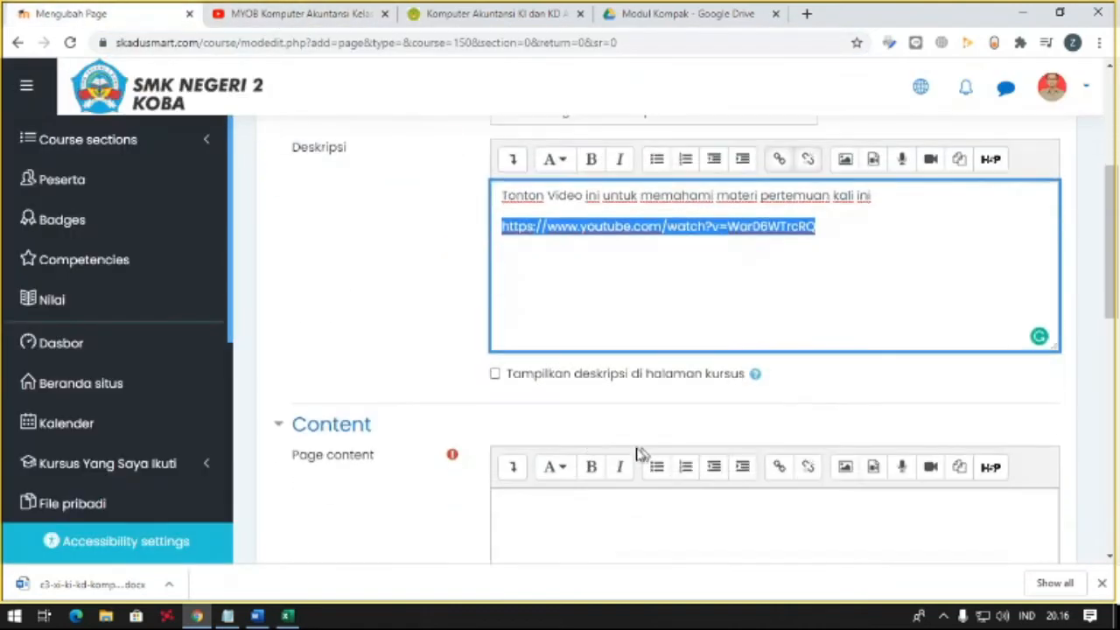
click(780, 292)
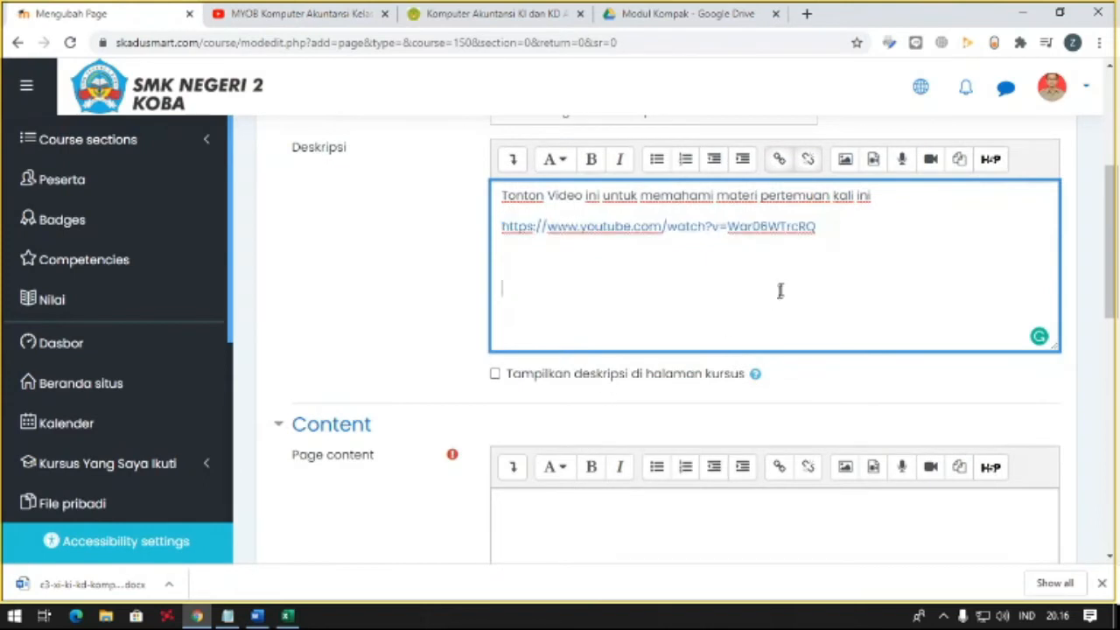
click(560, 375)
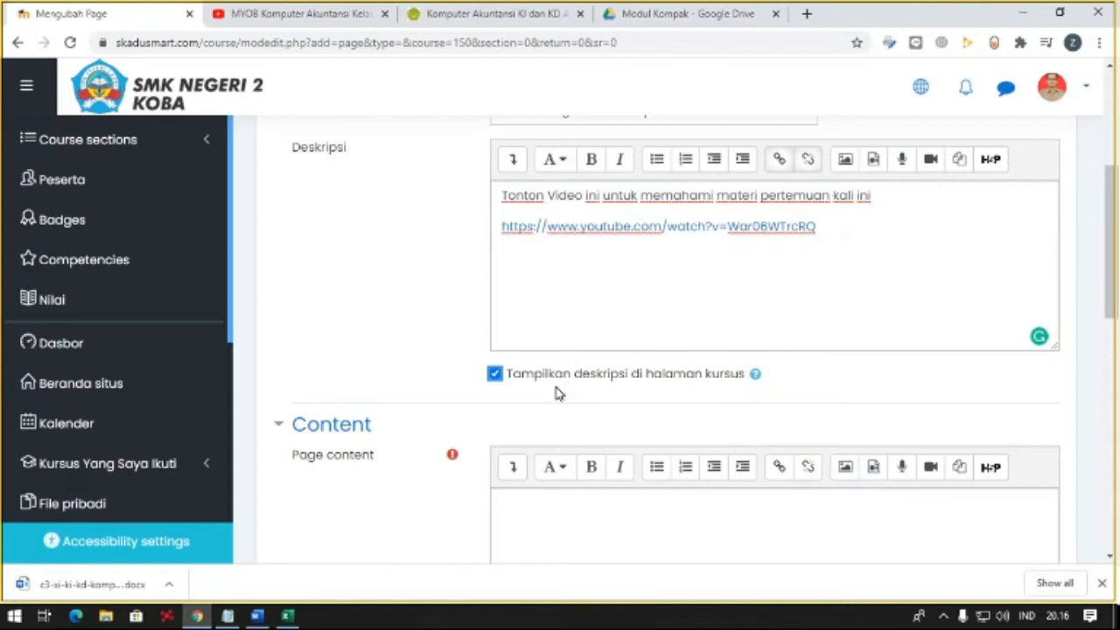
- Move the YouTube link from the page's description into its page content, leaving only the sentence in the description
scroll(557, 392, down, 2)
scroll(555, 387, up, 2)
drag(935, 242, 500, 230)
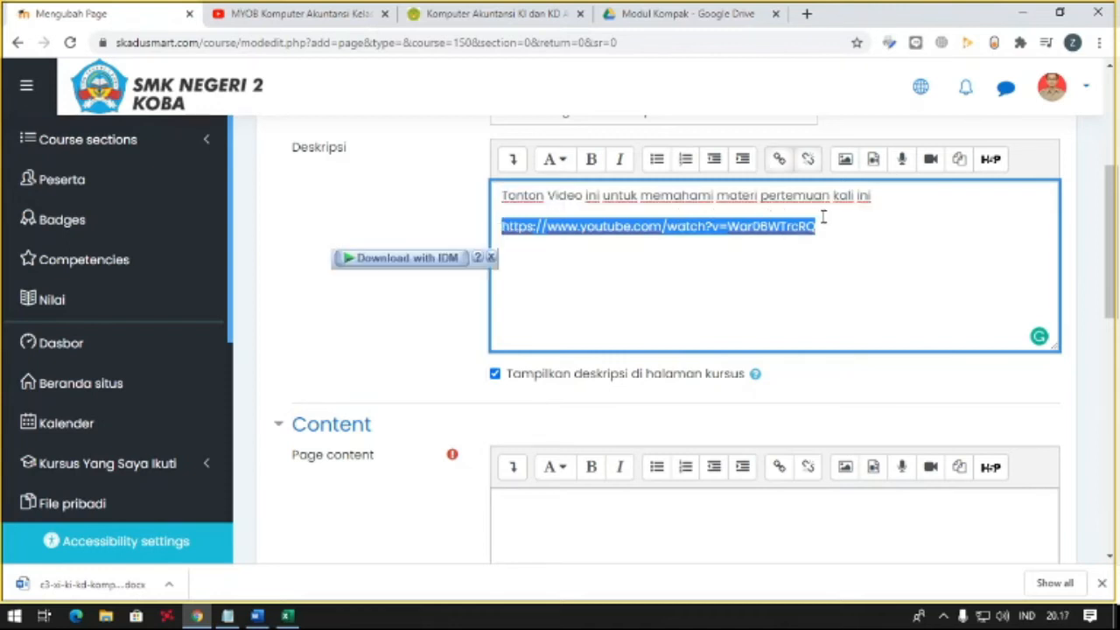
key(ctrl+x)
click(593, 500)
scroll(595, 495, down, 1)
key(ctrl+v)
scroll(620, 427, down, 2)
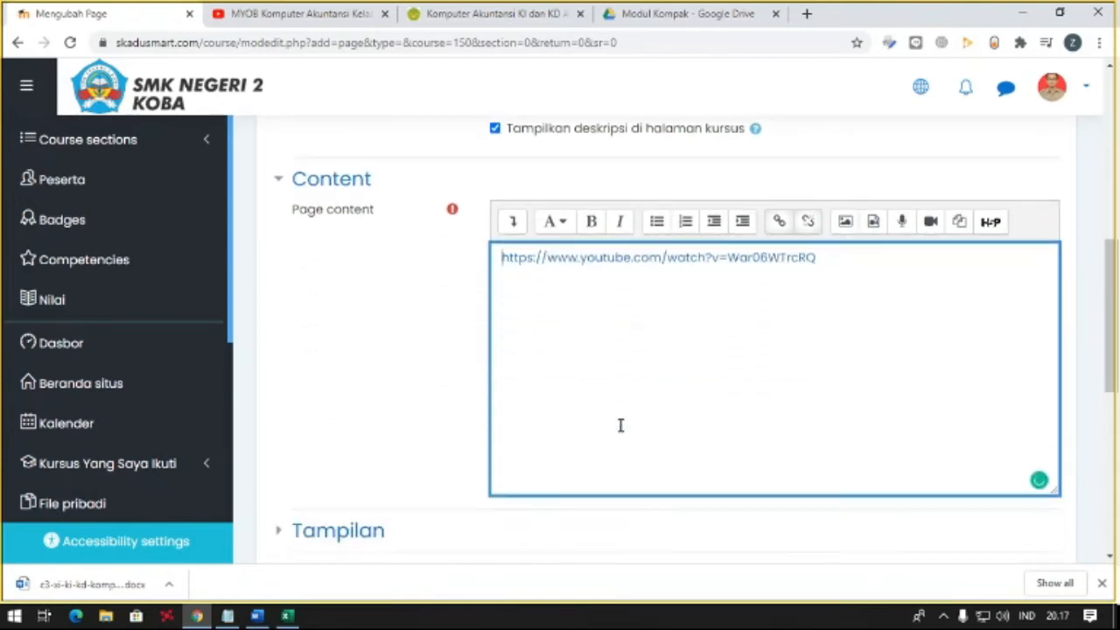
scroll(620, 425, down, 3)
scroll(620, 426, up, 5)
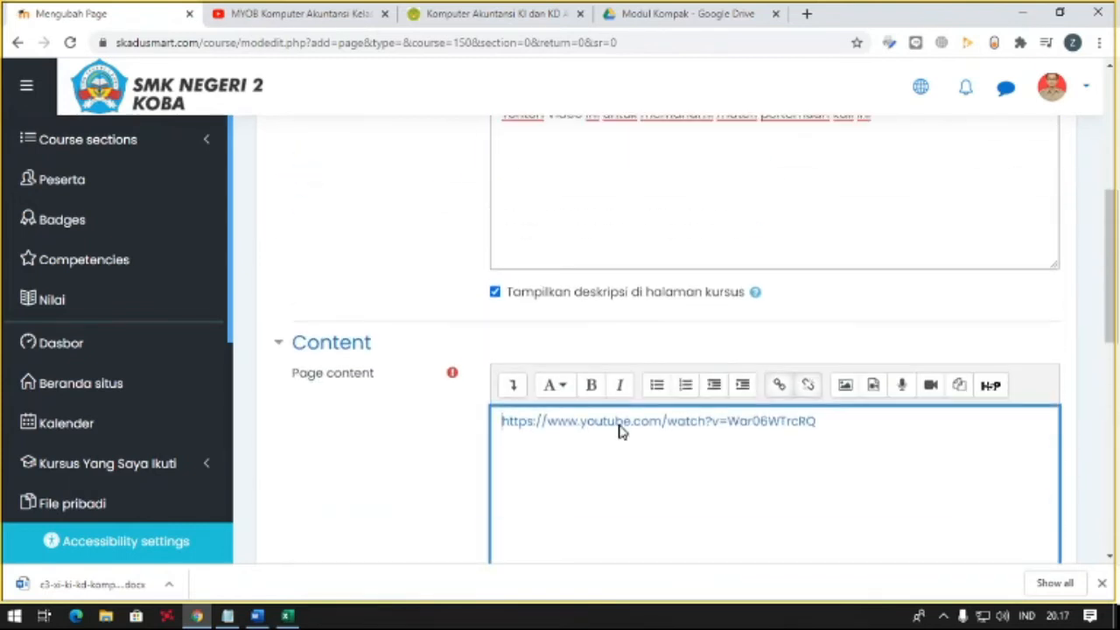
scroll(619, 427, down, 2)
scroll(621, 423, up, 4)
scroll(619, 423, down, 4)
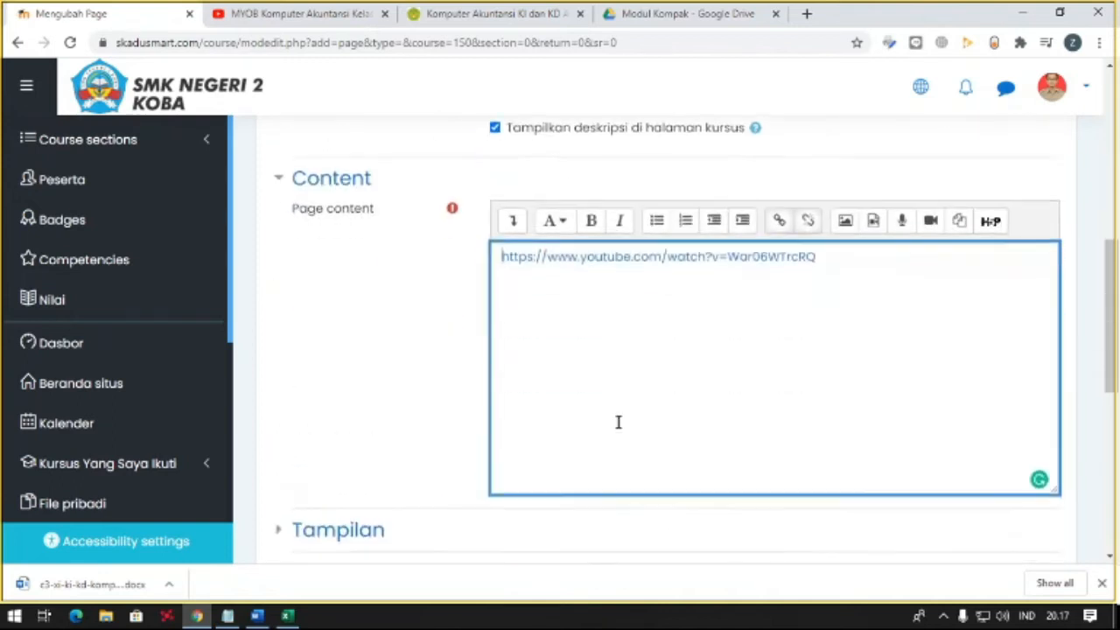
- Save the new video page, return to the course page and turn off editing mode
scroll(618, 422, down, 3)
click(645, 544)
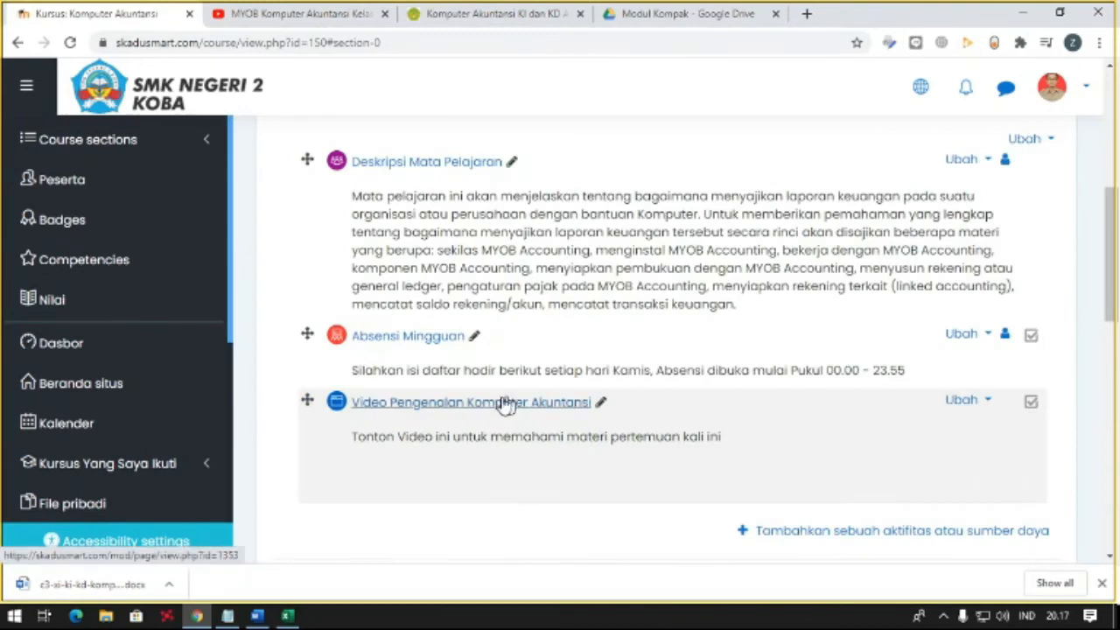
scroll(1022, 253, up, 1)
scroll(1022, 254, up, 3)
click(969, 296)
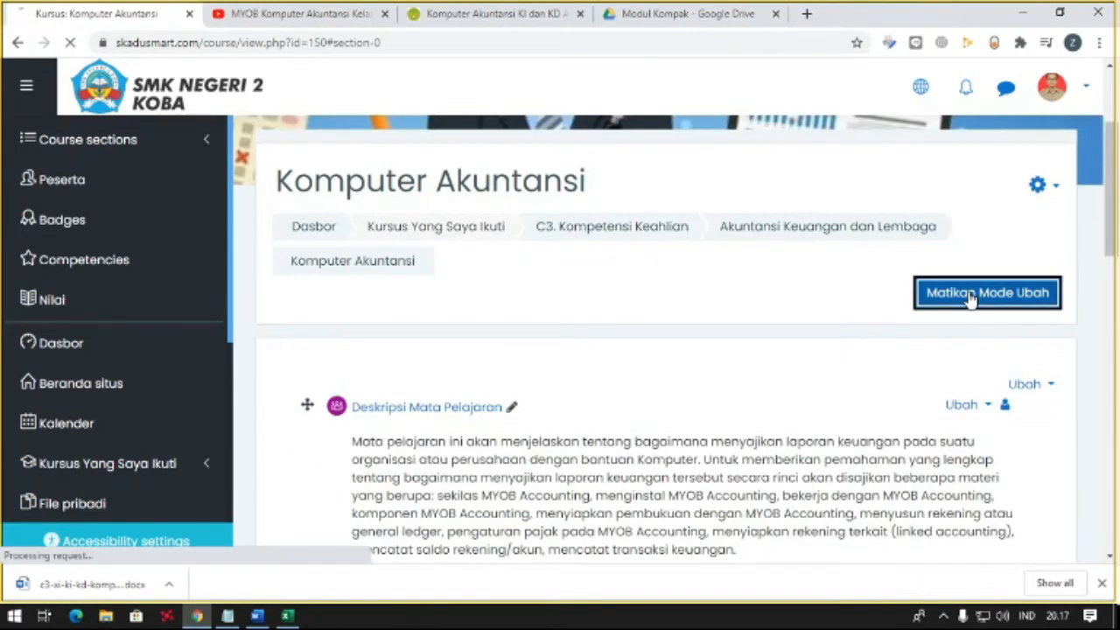
- Open the Video Pengenalan Komputer Akuntansi page, check the embedded video's playback and pause it
scroll(697, 293, down, 5)
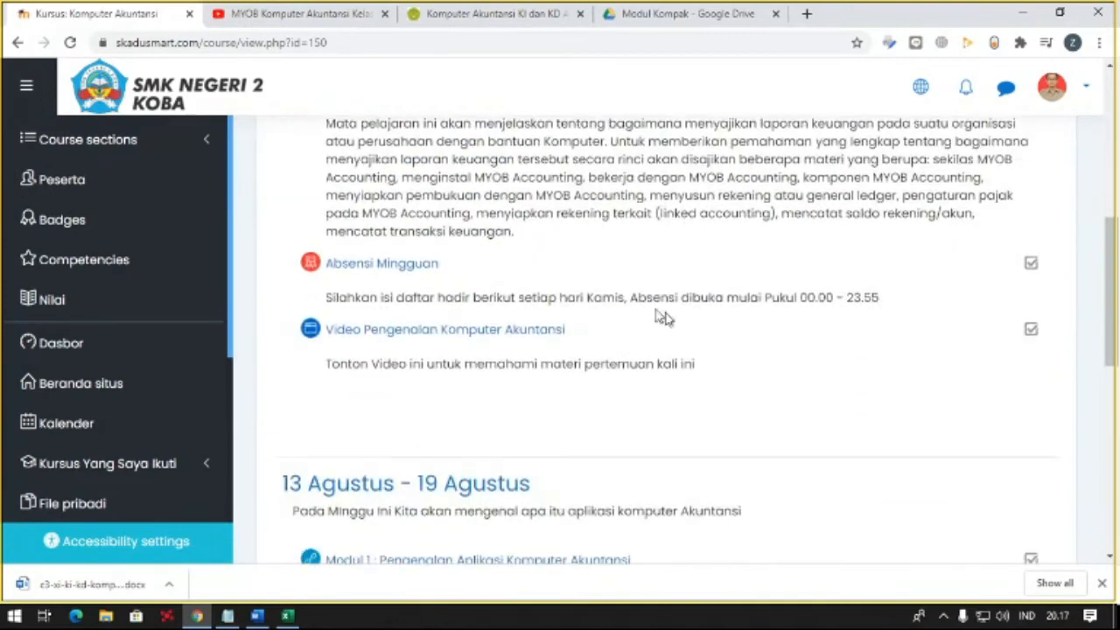
click(443, 330)
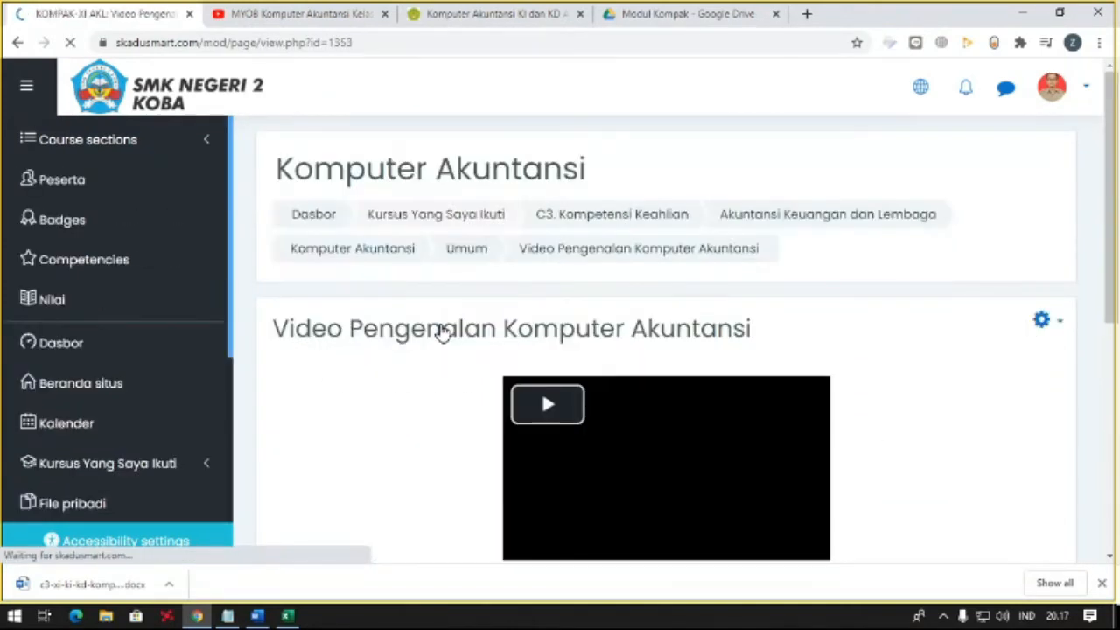
scroll(440, 327, down, 2)
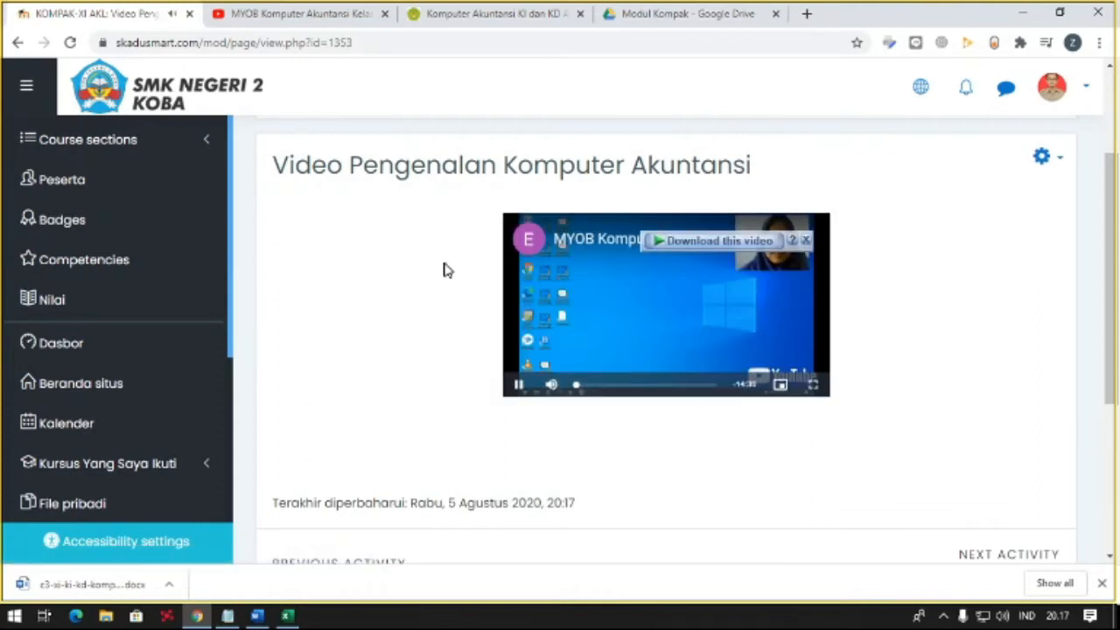
click(518, 384)
scroll(423, 342, up, 2)
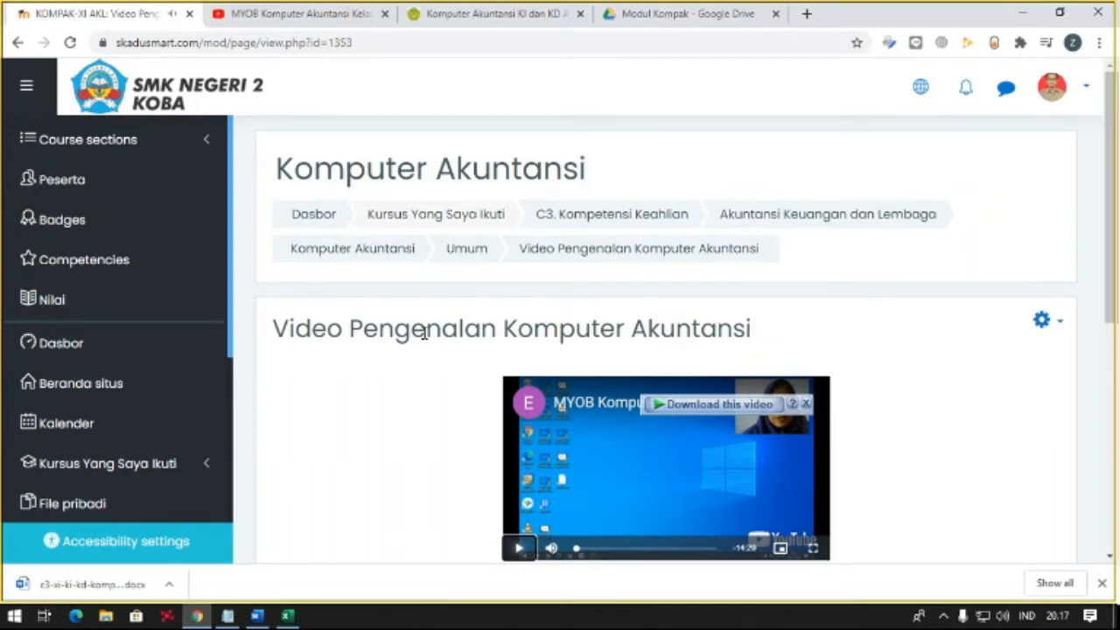
scroll(539, 372, down, 1)
scroll(927, 302, up, 1)
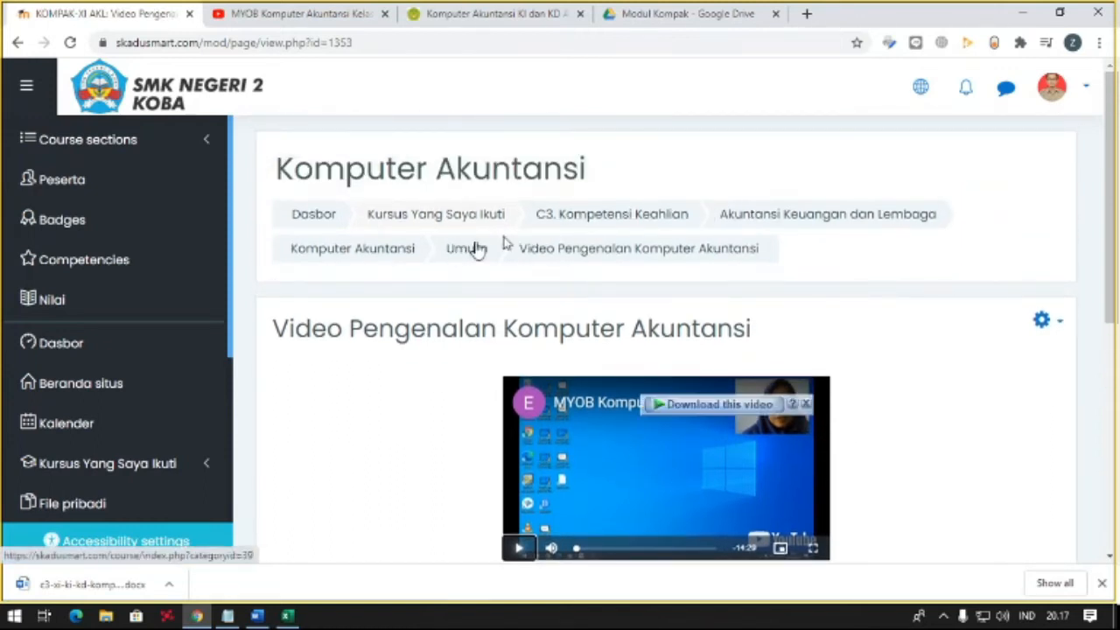
- Go back to the course page and review how the video page is listed in the general section
click(464, 249)
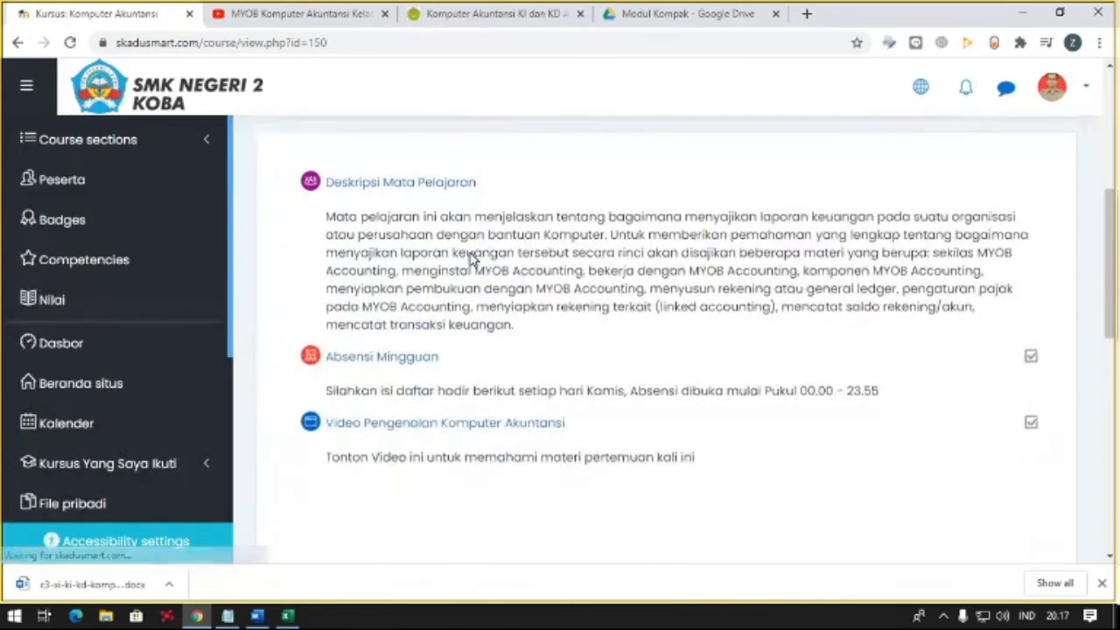
scroll(471, 258, down, 2)
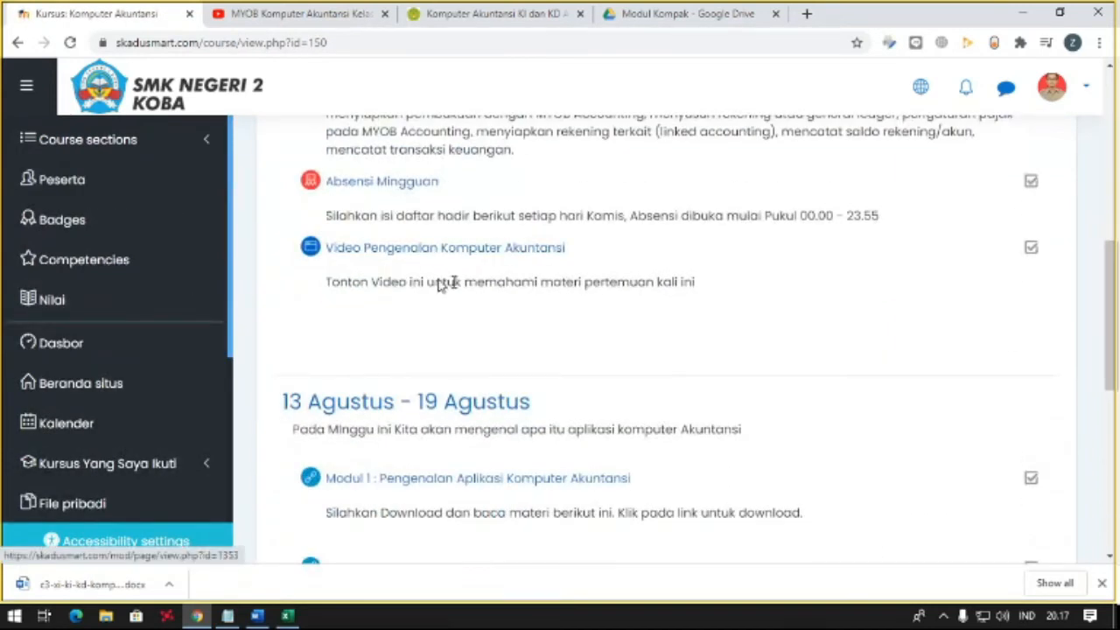
scroll(483, 265, up, 1)
scroll(483, 265, up, 1)
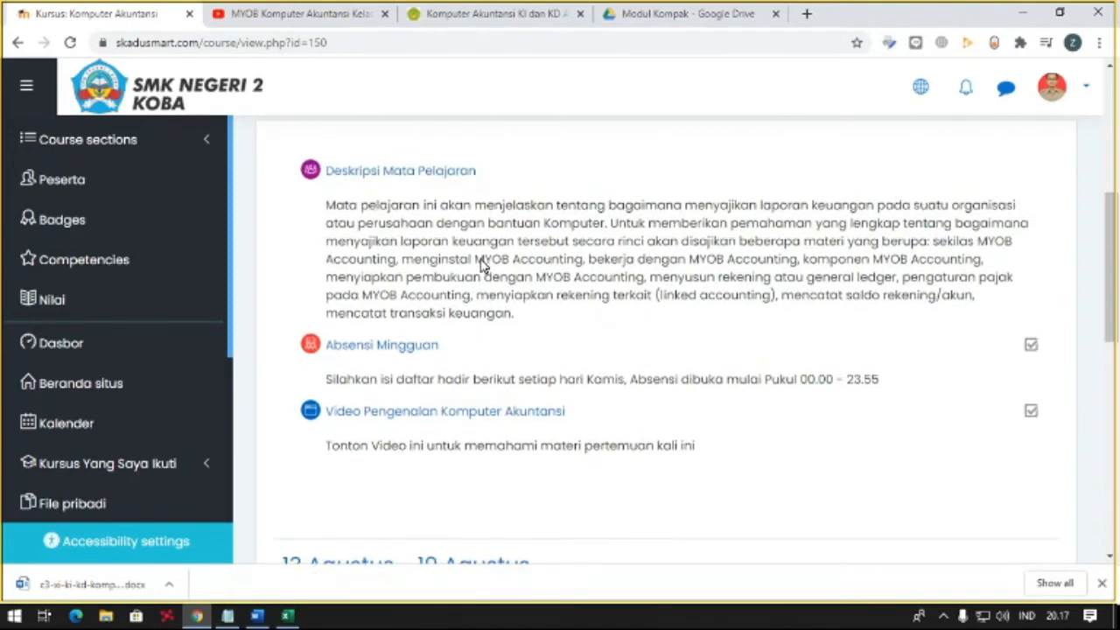
scroll(480, 258, down, 4)
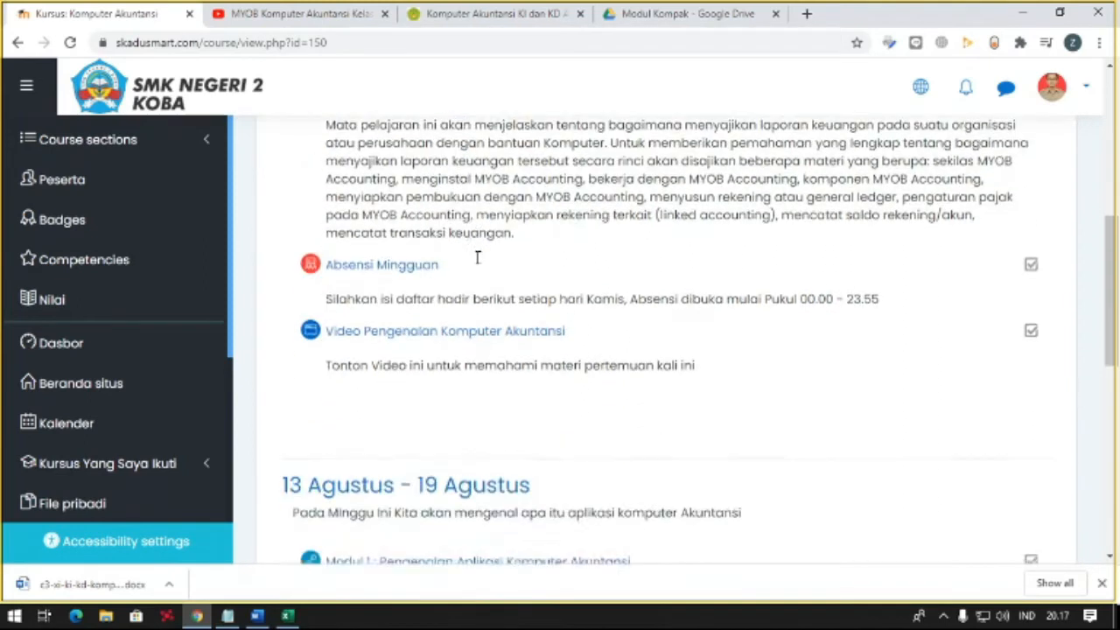
scroll(680, 267, up, 5)
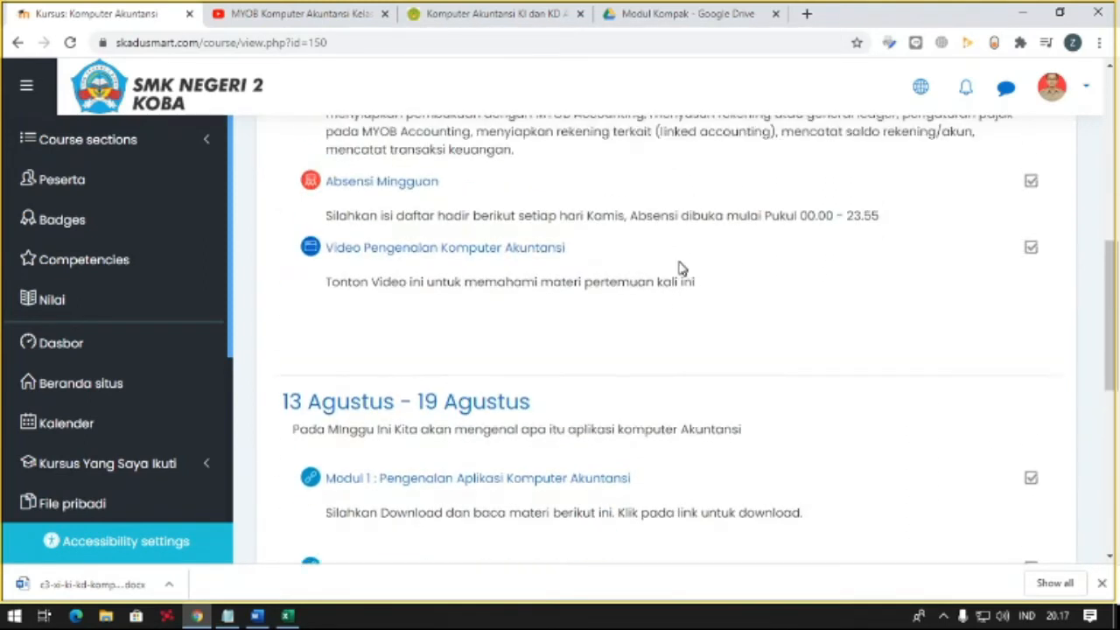
- Turn on editing mode and move the video page into the 13 Agustus - 19 Agustus section, between the Modul 1 link and the video link
click(990, 171)
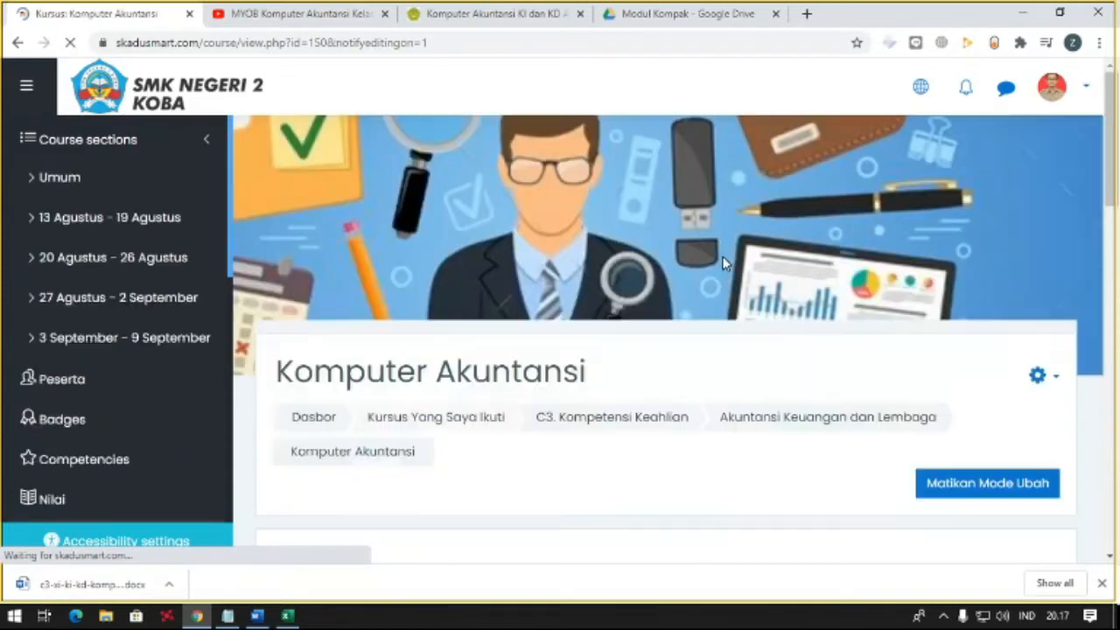
scroll(492, 372, down, 3)
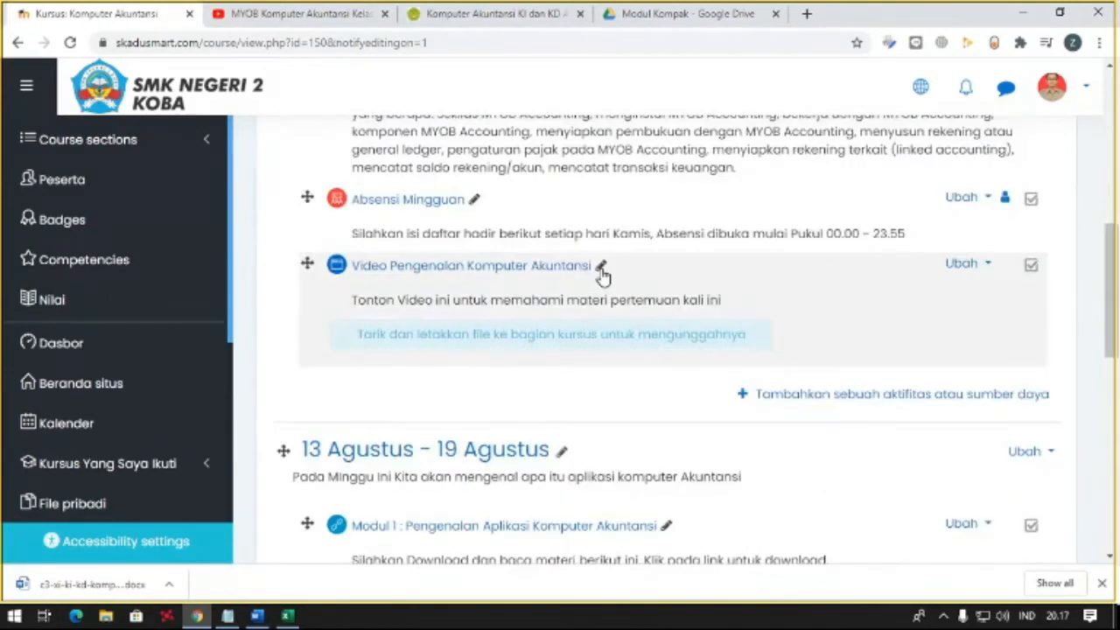
drag(306, 263, 305, 451)
scroll(297, 263, down, 2)
drag(306, 196, 305, 358)
drag(308, 199, 306, 443)
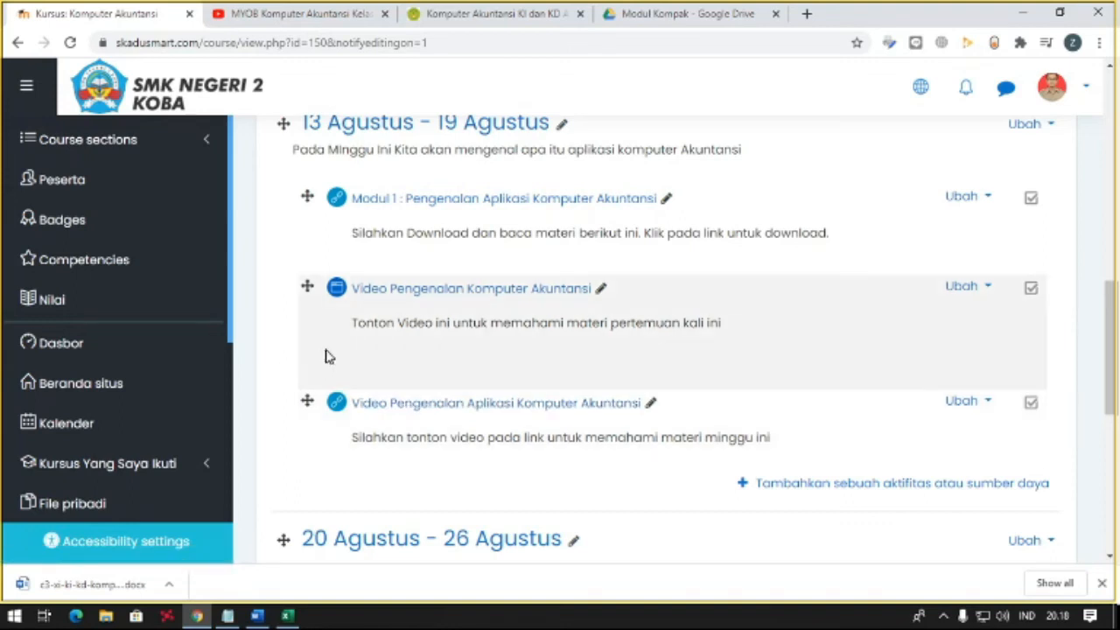
- Check the activity order of the 13 Agustus - 19 Agustus section with editing mode off, and turn editing back on
scroll(592, 315, up, 10)
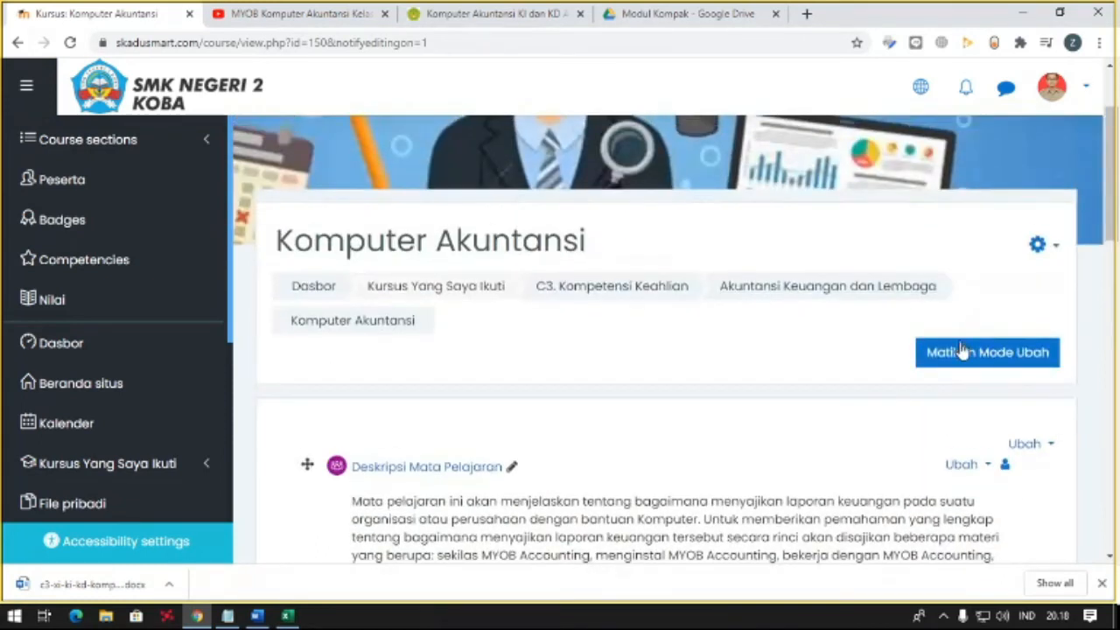
click(963, 354)
scroll(405, 426, down, 7)
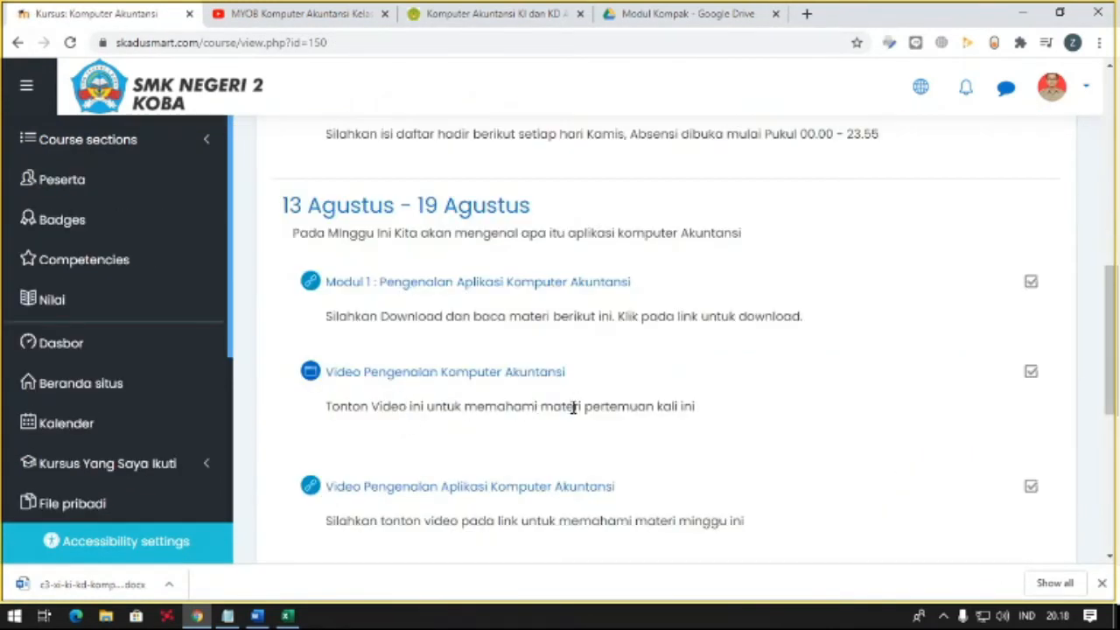
scroll(573, 406, up, 2)
scroll(565, 352, up, 4)
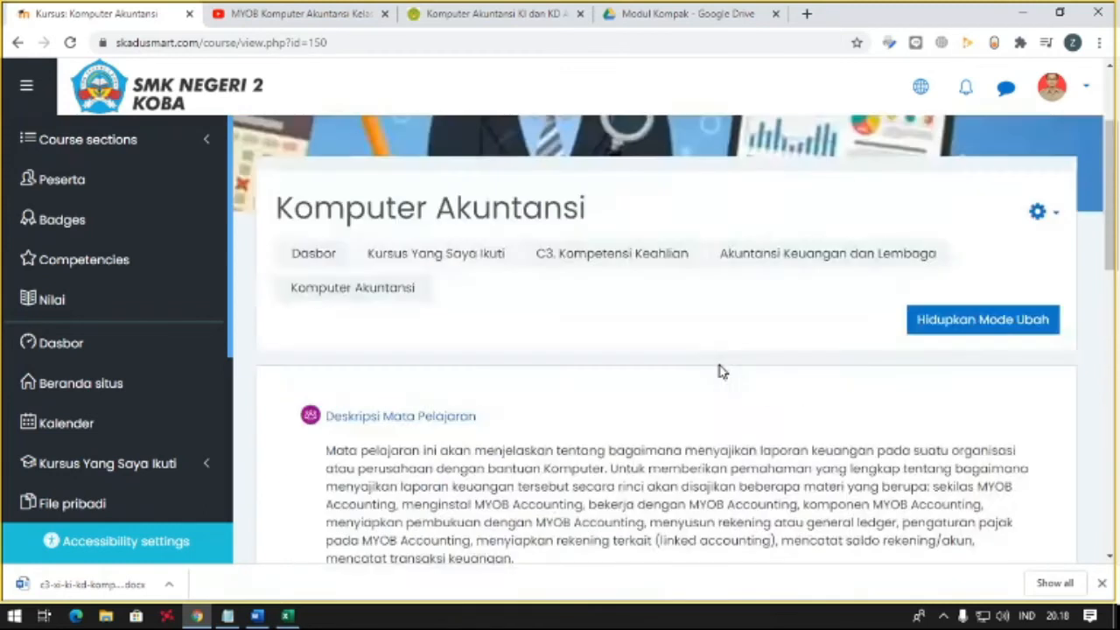
click(962, 322)
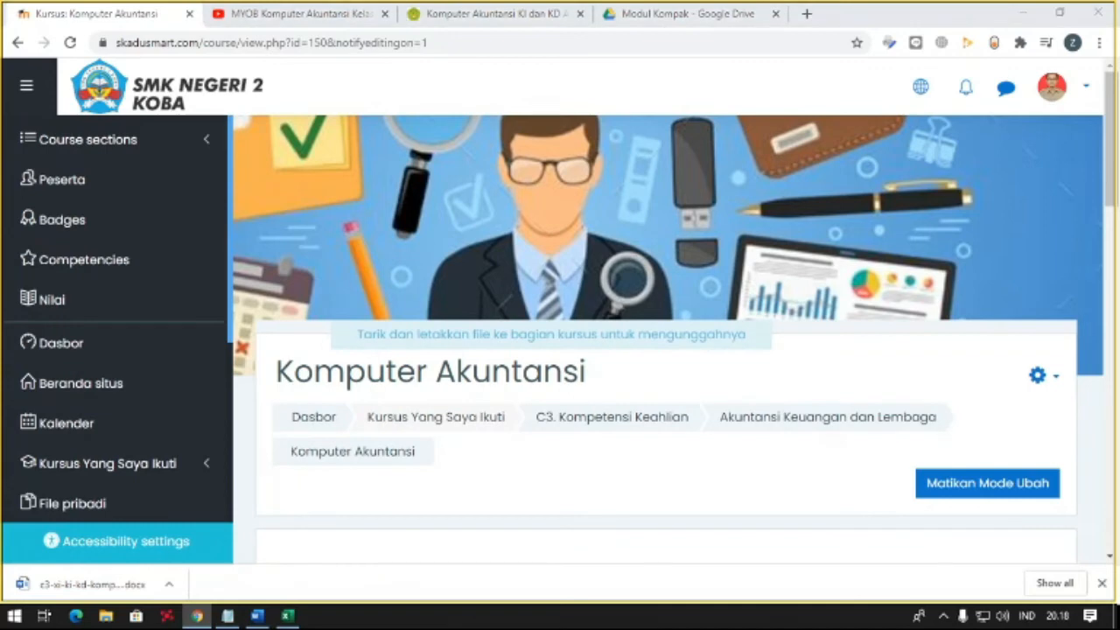
- Switch to Foxit PhantomPDF and examine the multiple-choice and essay questions at the end of Latihan 1.pdf
scroll(887, 213, down, 10)
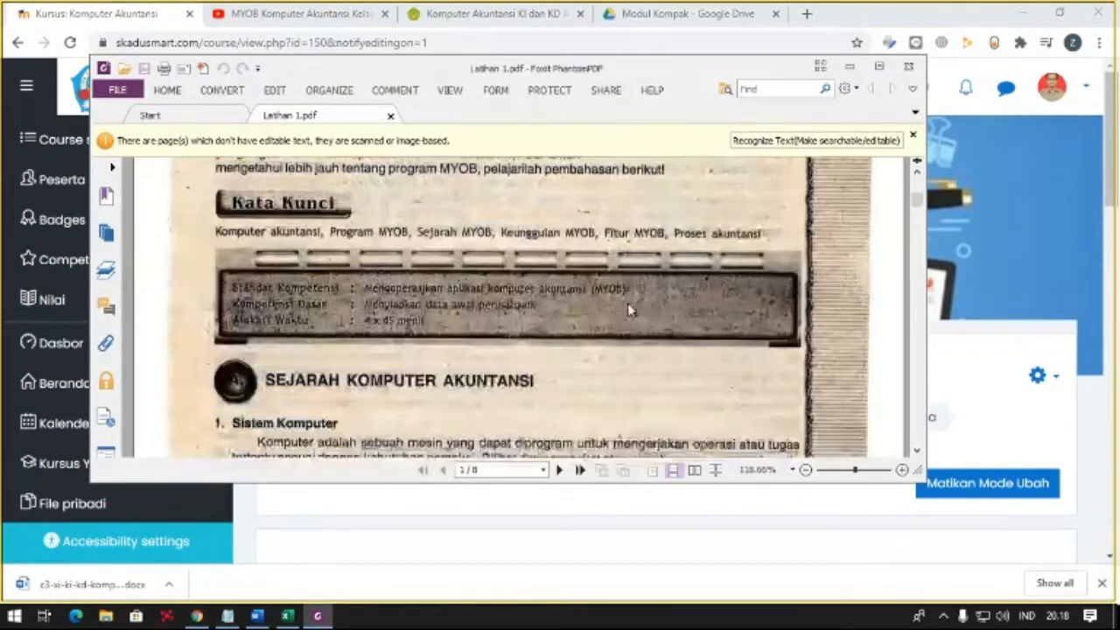
drag(916, 218, 925, 421)
scroll(690, 350, down, 7)
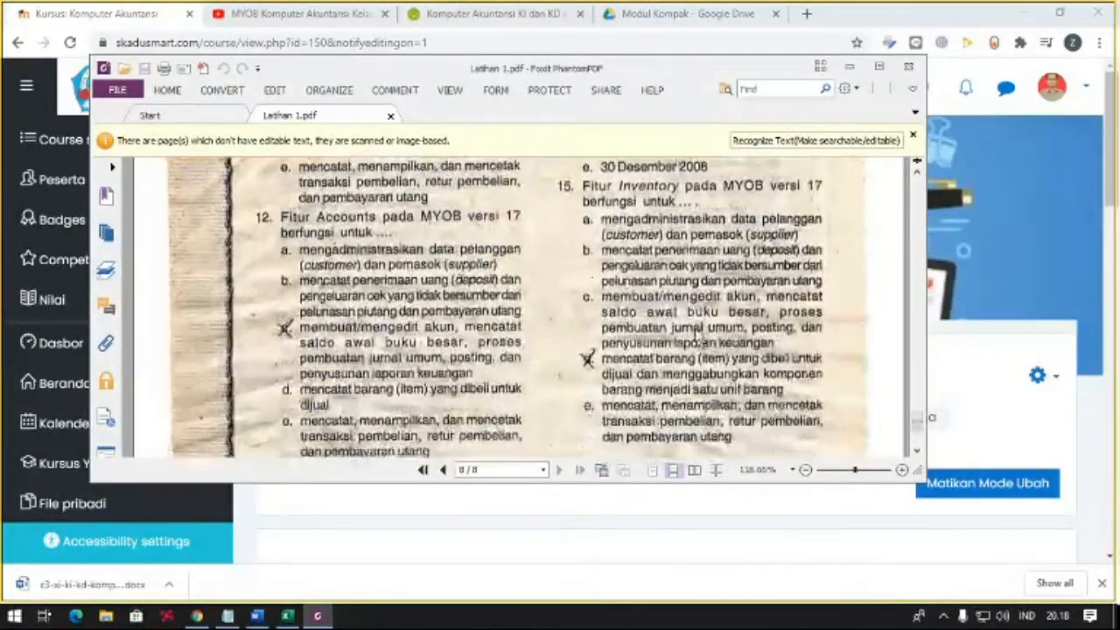
scroll(623, 277, up, 2)
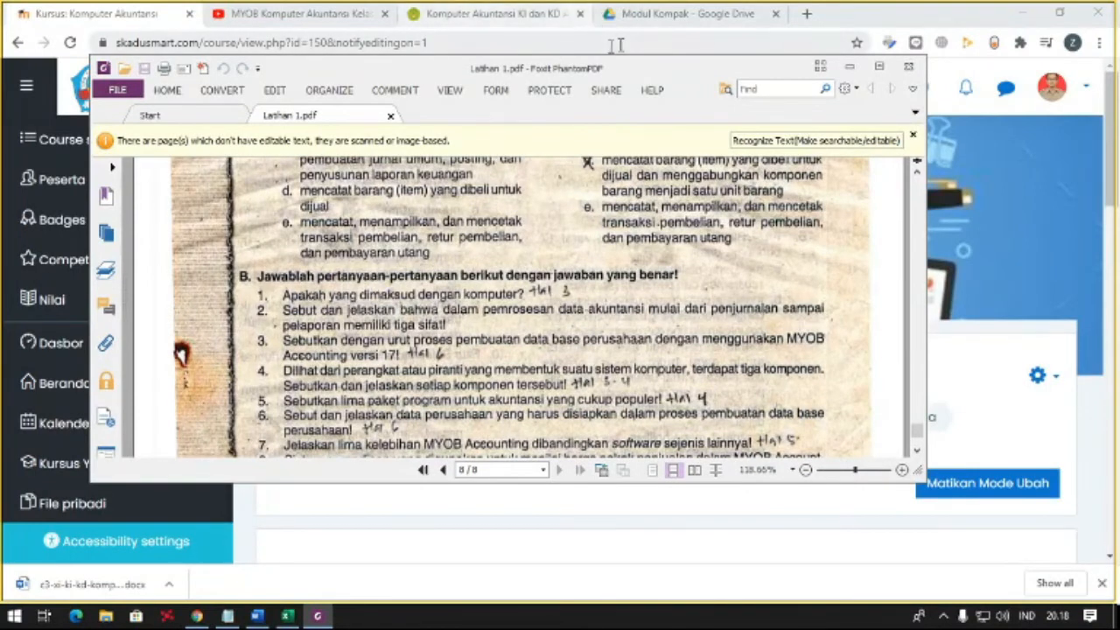
drag(758, 75, 0, 79)
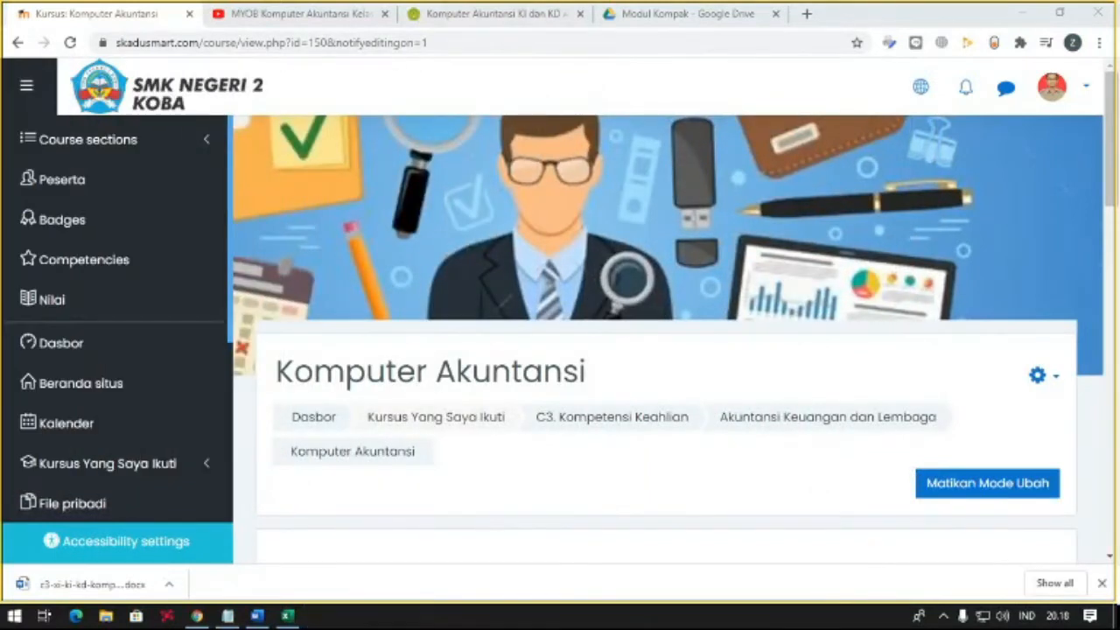
- Start adding a Kuis activity to the course's 13 Agustus - 19 Agustus section
scroll(766, 229, down, 6)
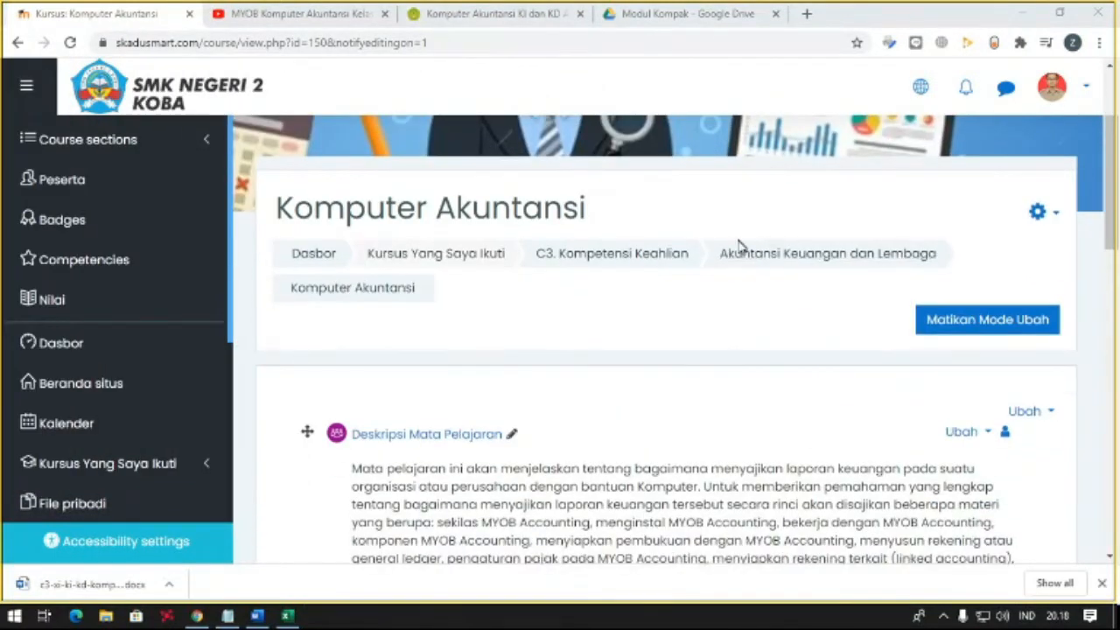
scroll(683, 287, down, 3)
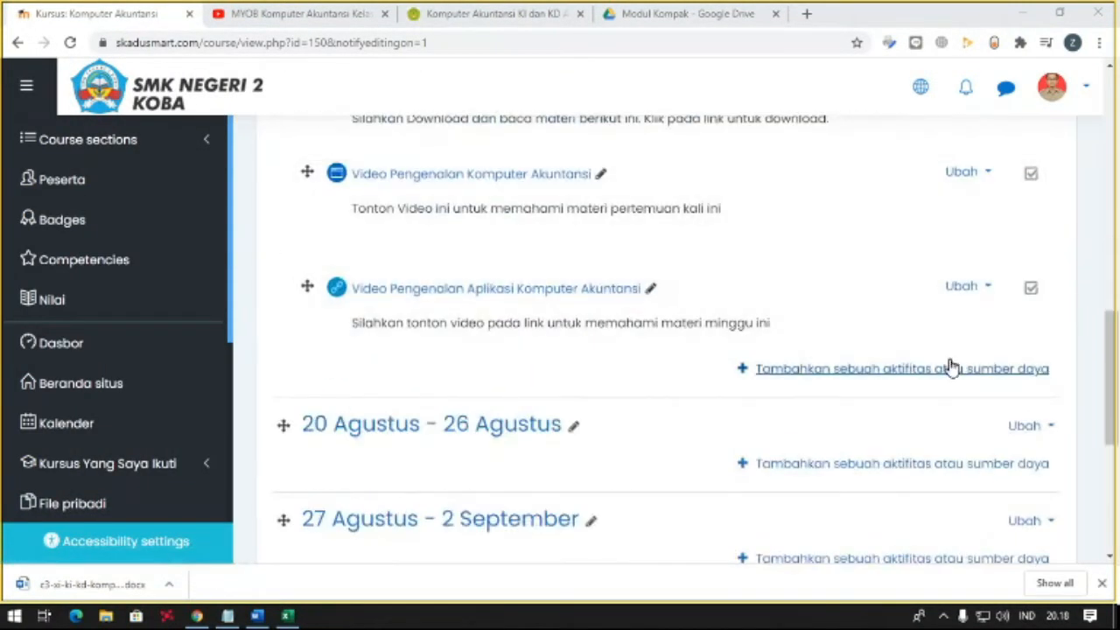
scroll(885, 350, up, 1)
click(886, 452)
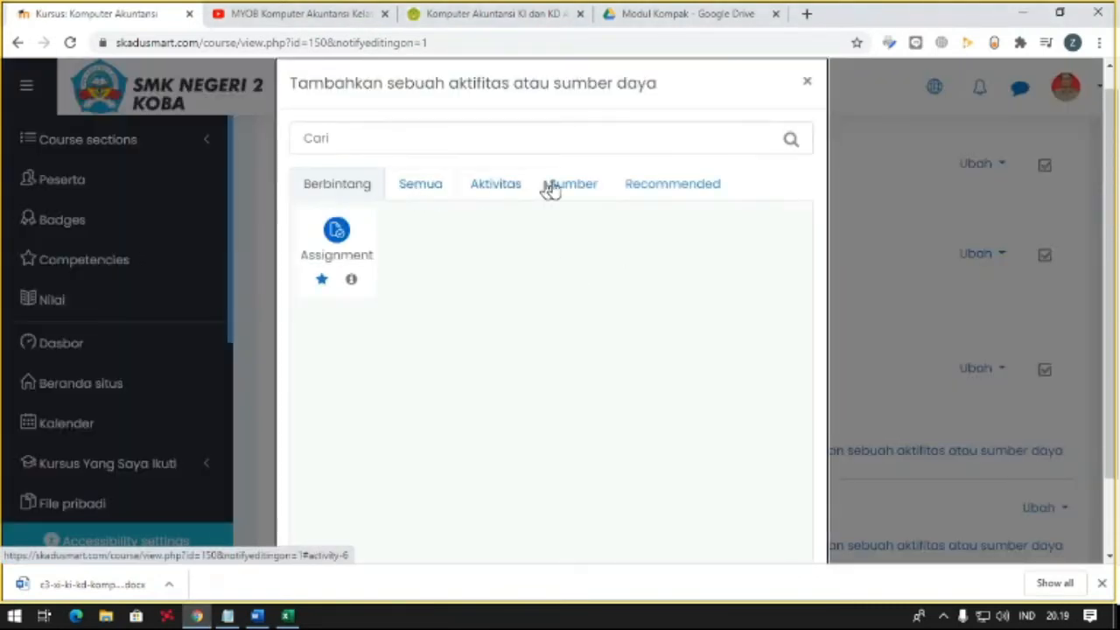
click(673, 184)
click(594, 231)
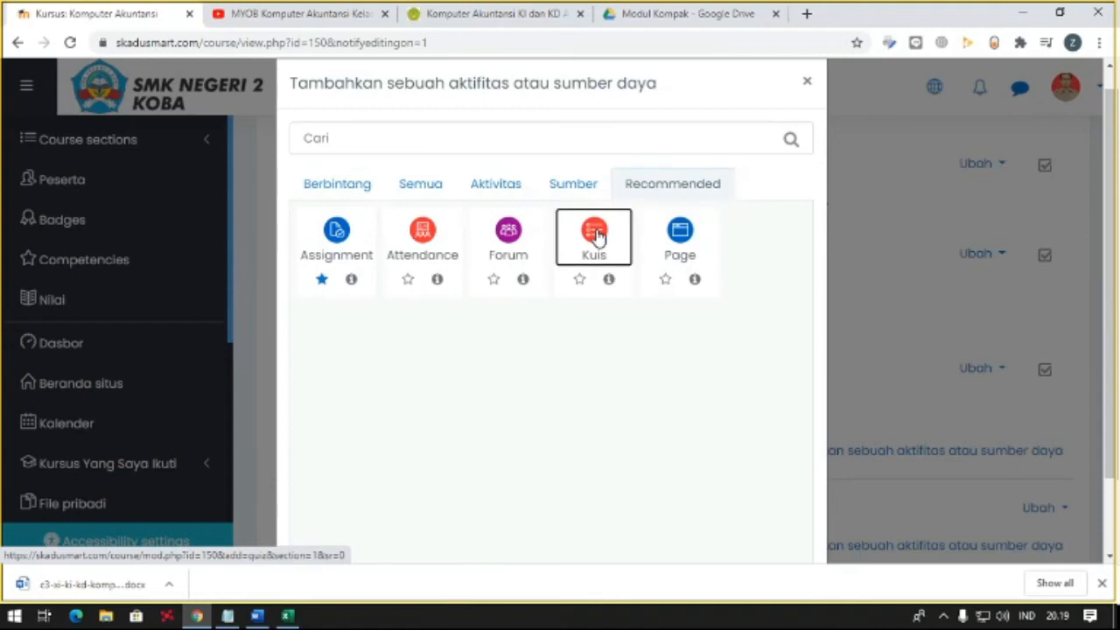
- Name the new quiz "Latihan Materi Pengenalan Komputer Akuntansi"
scroll(587, 230, down, 2)
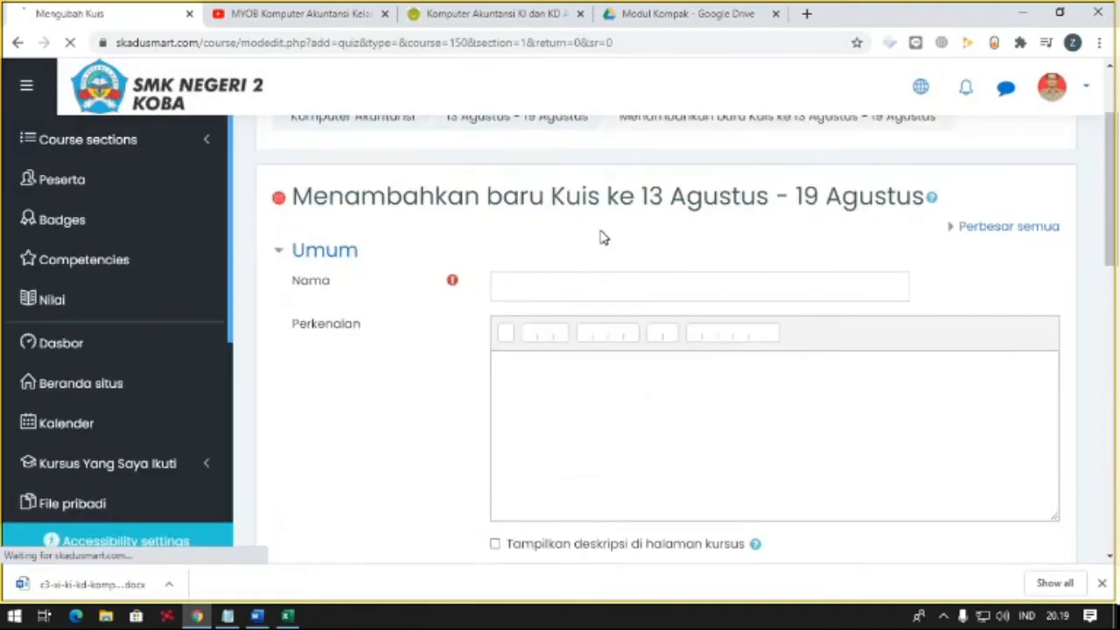
click(562, 292)
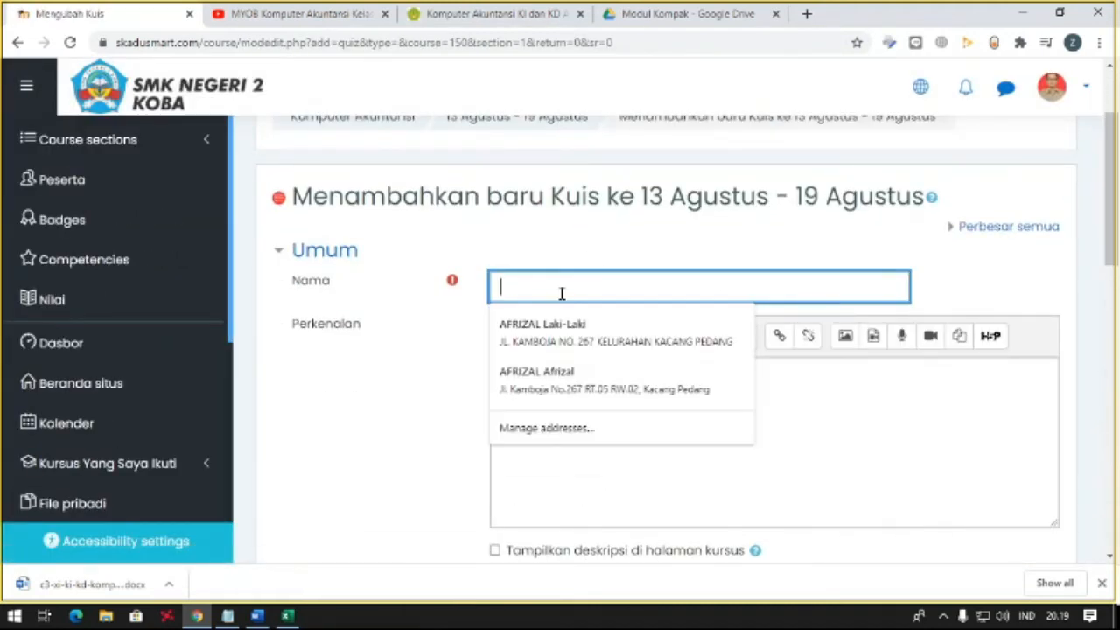
text(Latihan Materi Pe)
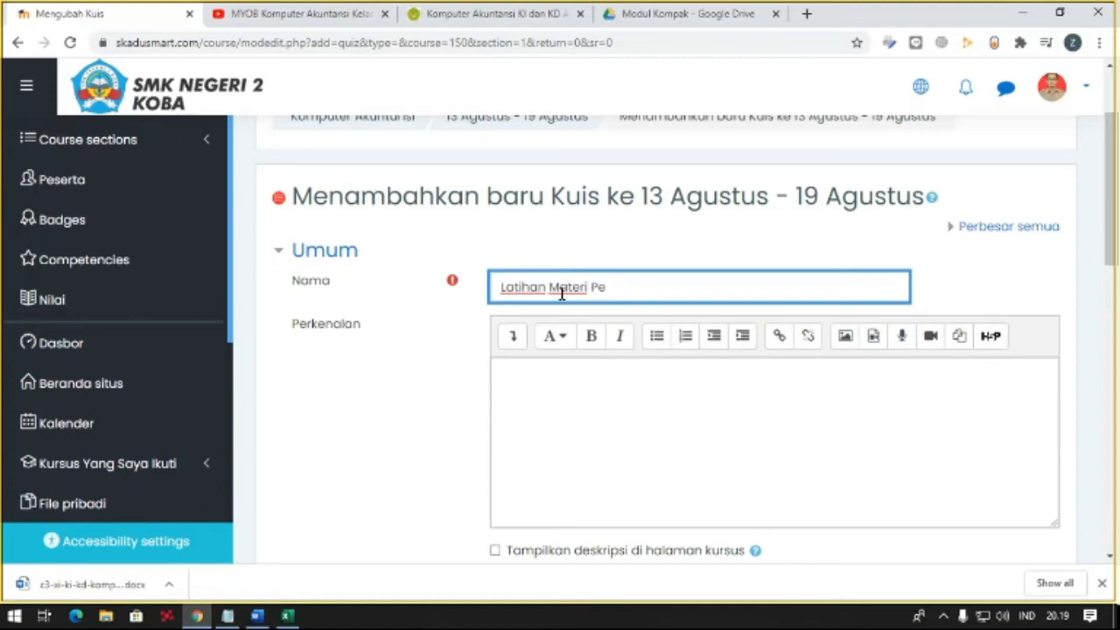
text(ngenalan Komputer Akuntansi)
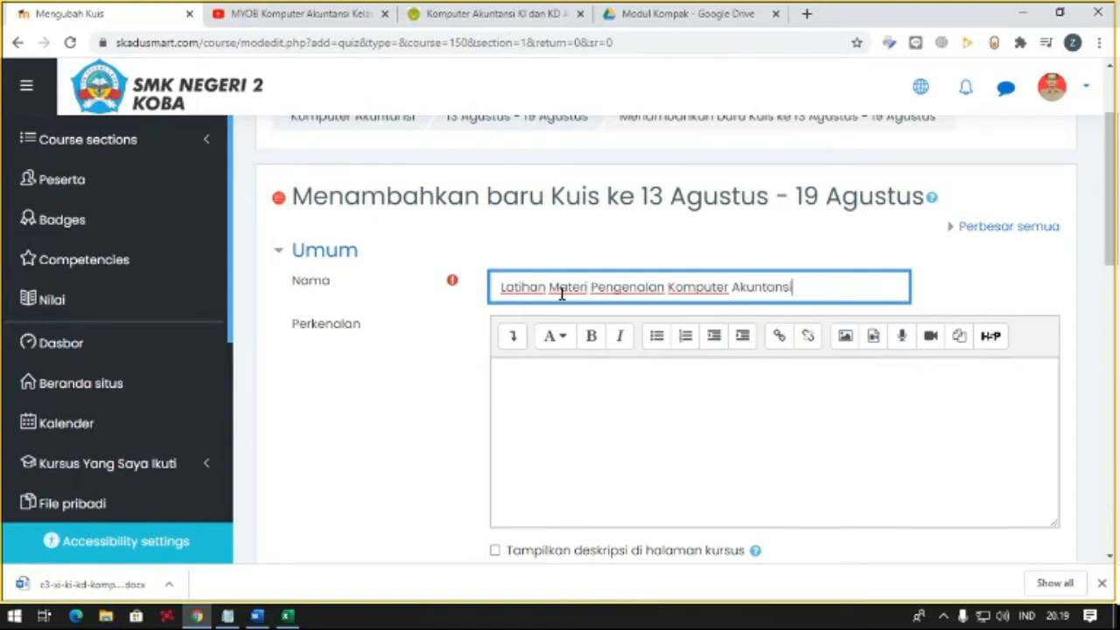
- Enter "Selesaikan latihan berikut untuk menguji pemahaman anda tentang materi pada minggu ini." as the quiz's Perkenalan text
click(564, 386)
scroll(645, 338, down, 2)
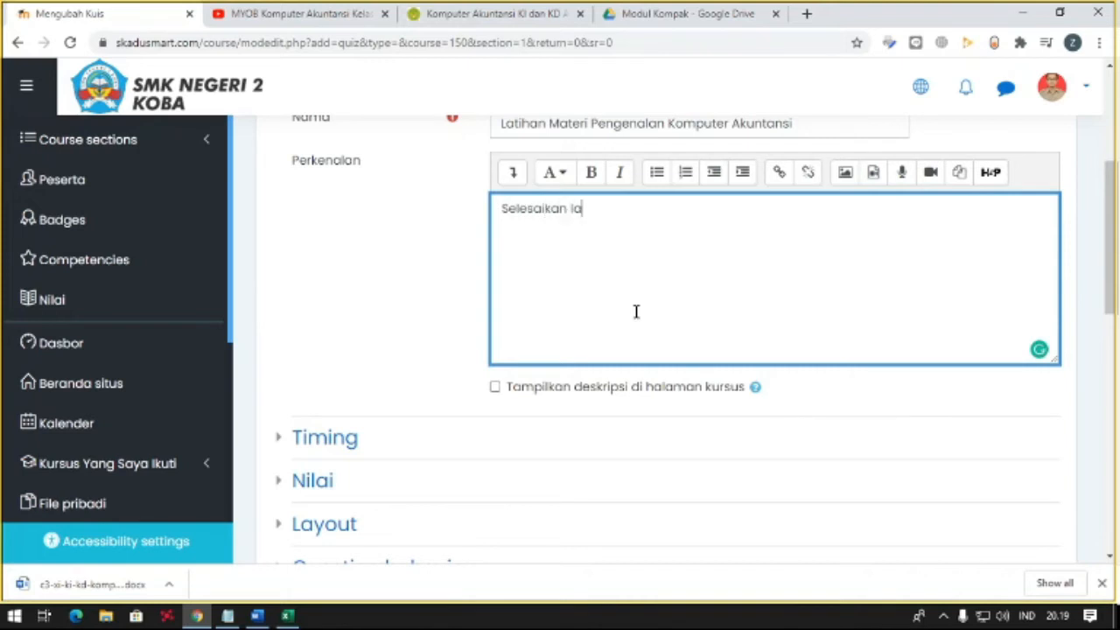
text(Selesaikan latihan berikut)
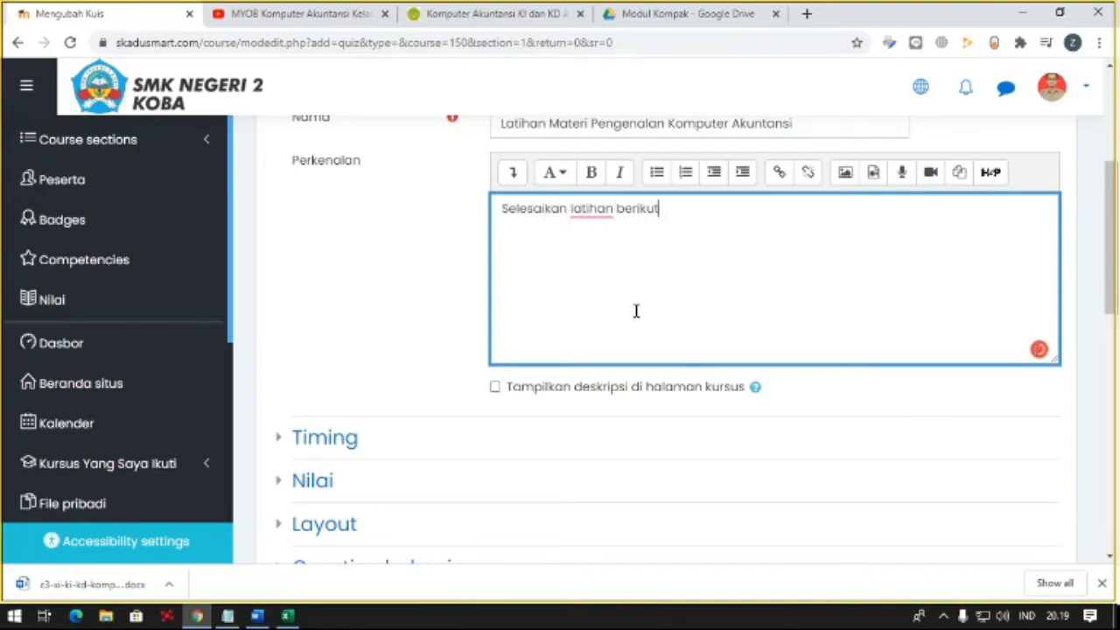
text( untuk menguji pemaham)
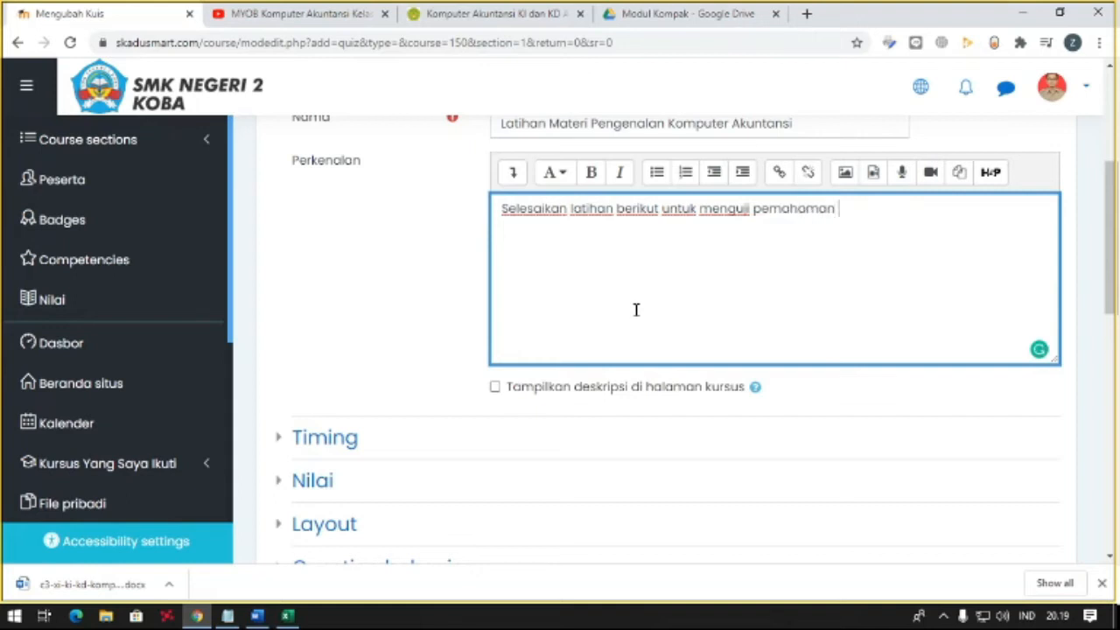
text(anda tentang mater)
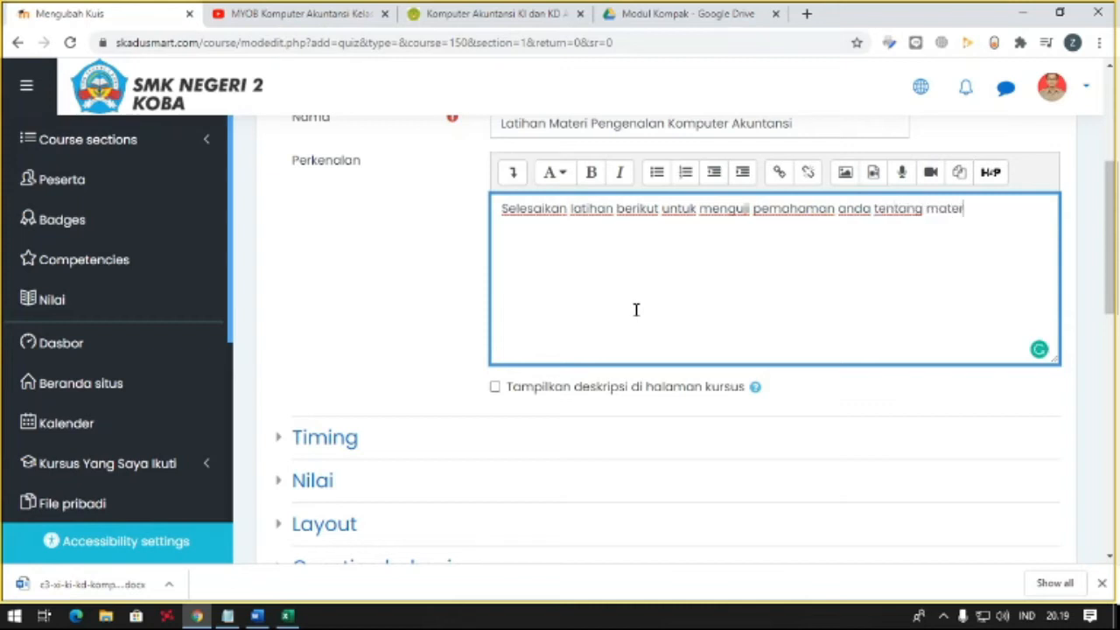
text(i pada minggu ini.)
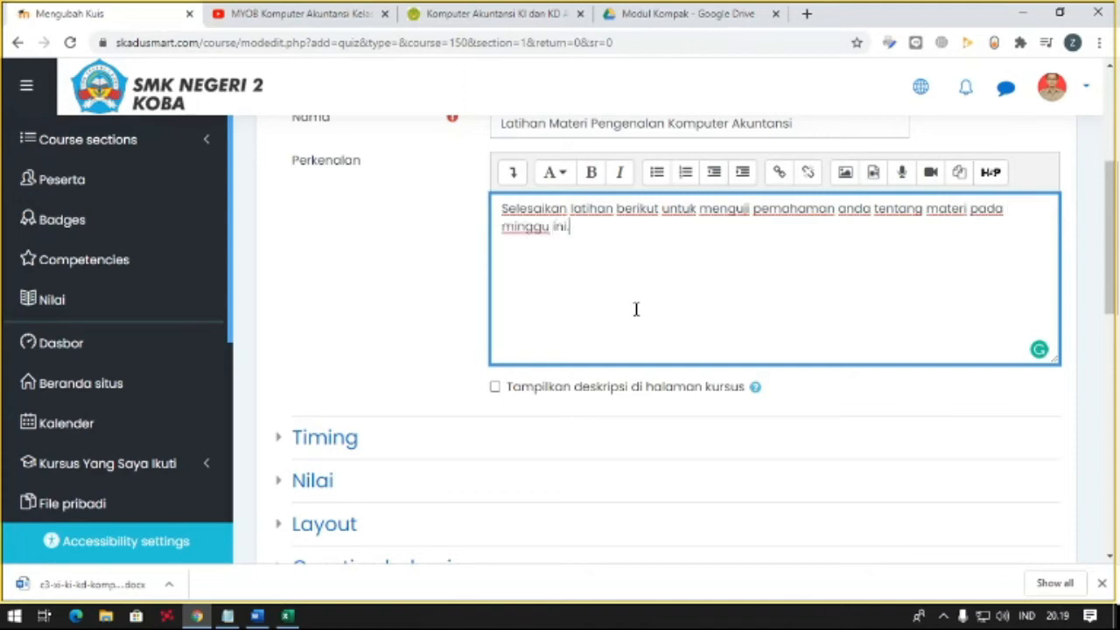
text( Materi dibuka mi)
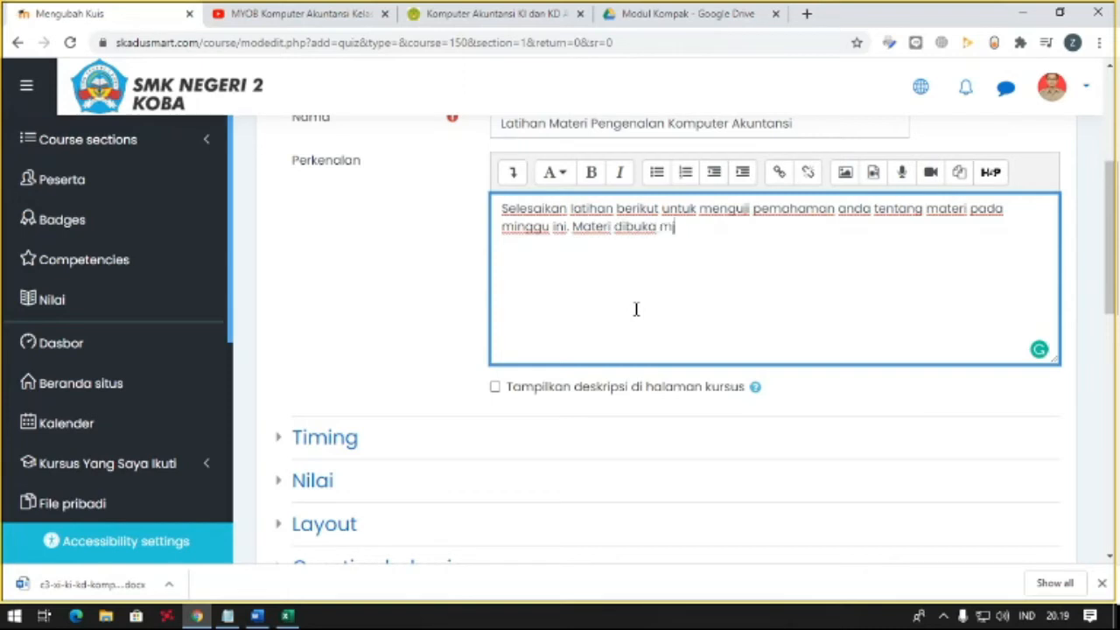
- Continue the quiz introduction with "Materi dibuka mulai Pukul 00.00 Hari ini, Hinggi pukul 23.59"
text(ulai Pukl 00.00 Har)
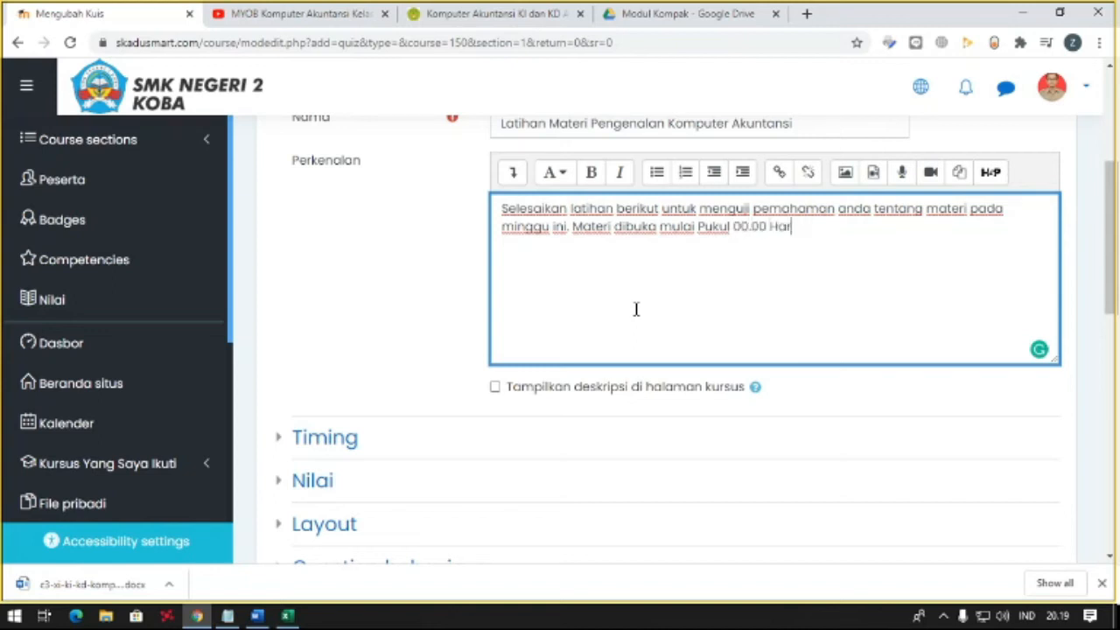
text(i ini, Hinggi)
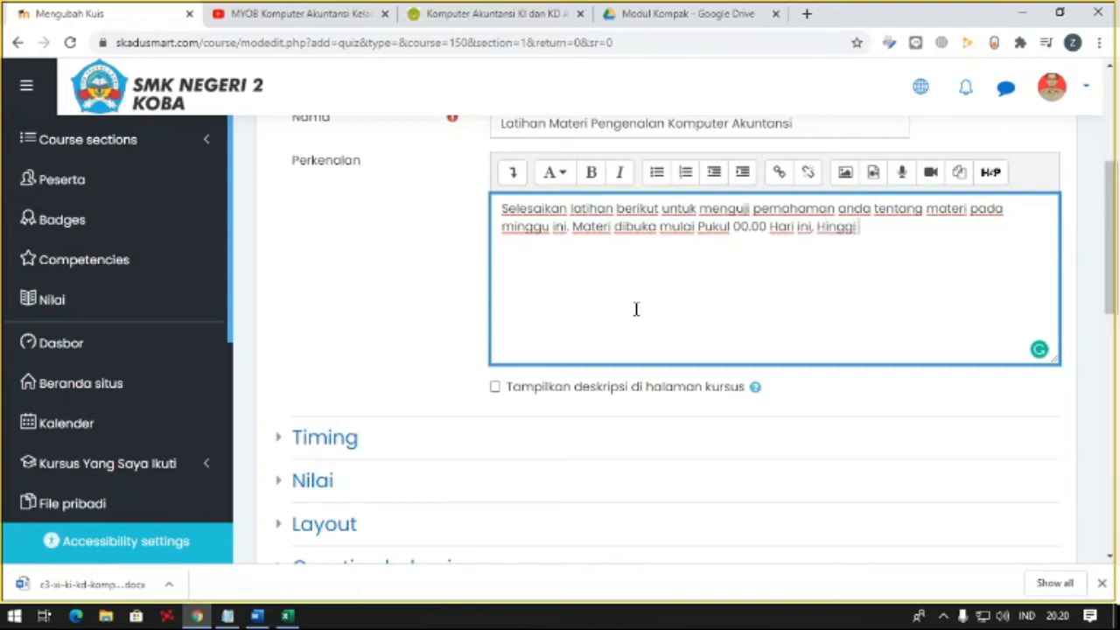
text( pukul 23/)
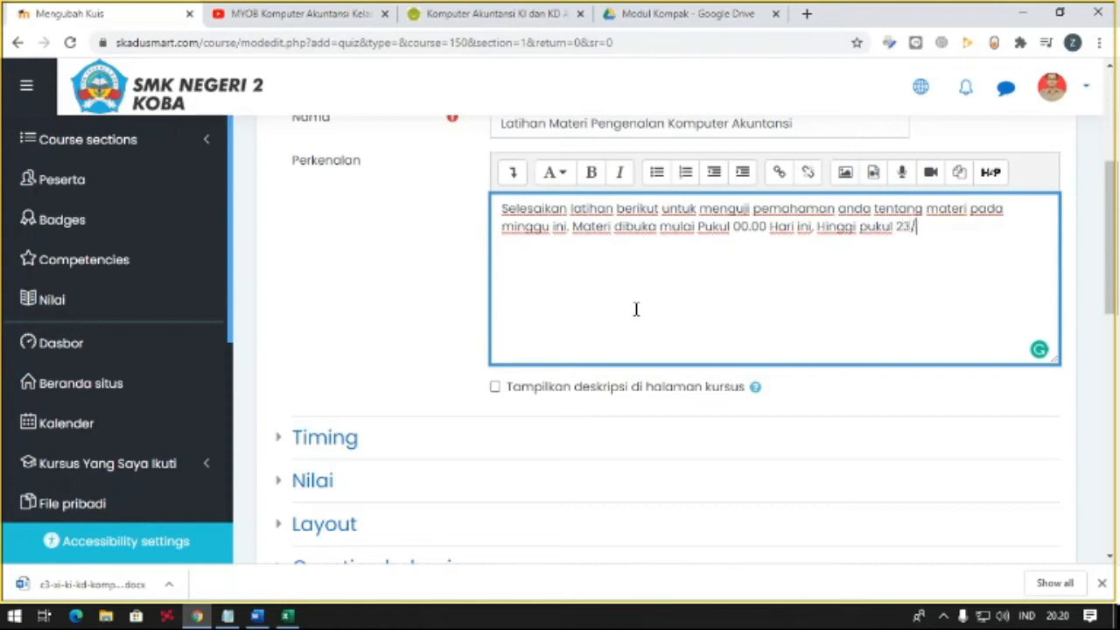
text(5)
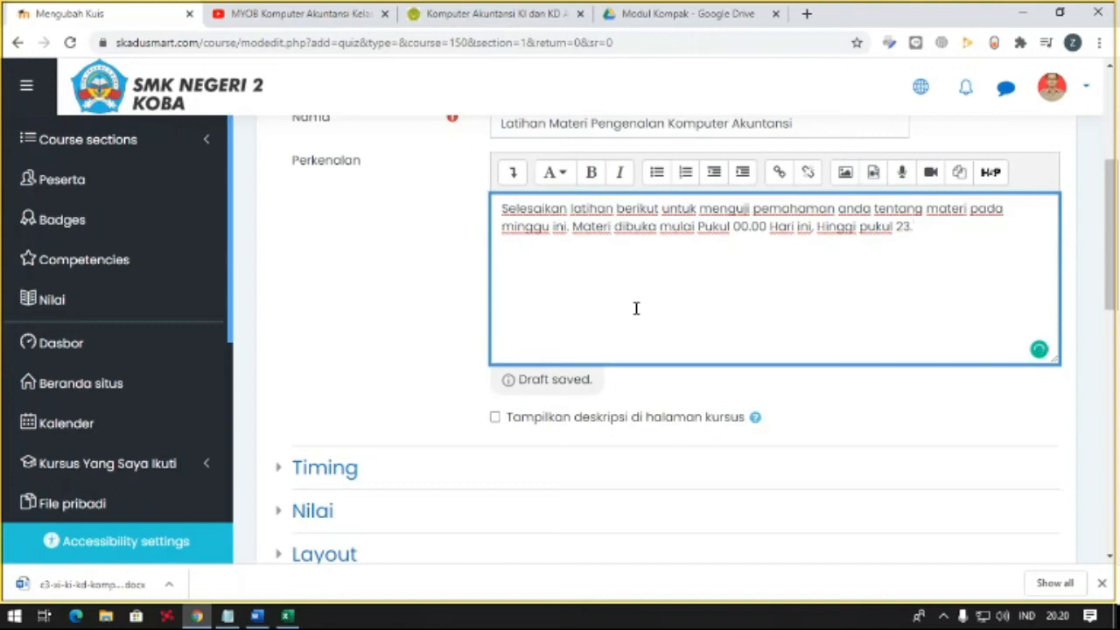
text(9 Satu Hari)
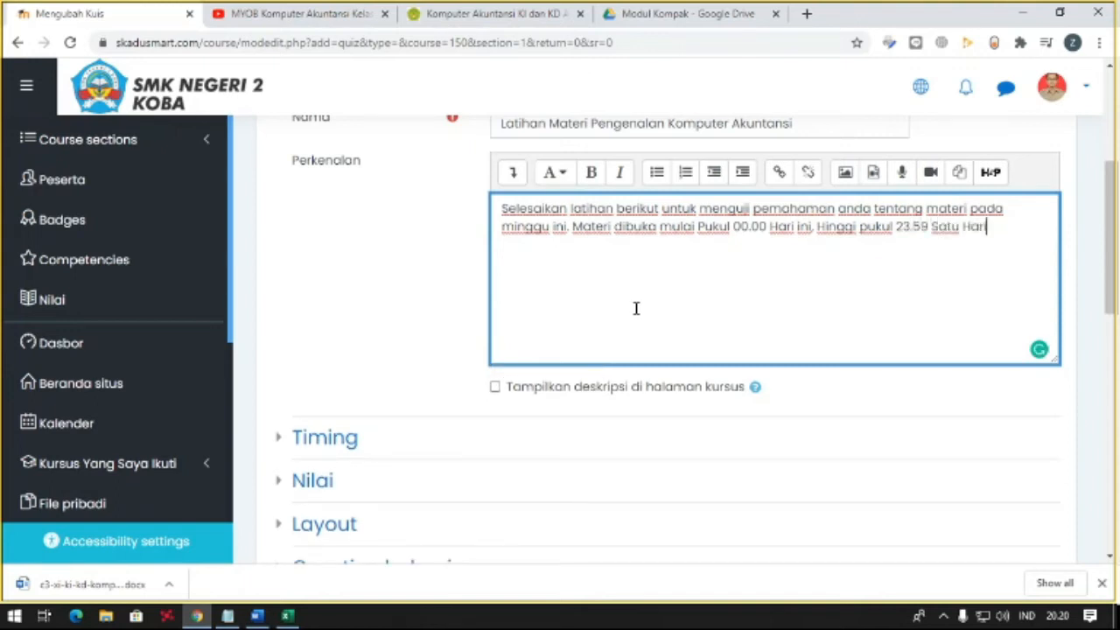
text( sebelum ope)
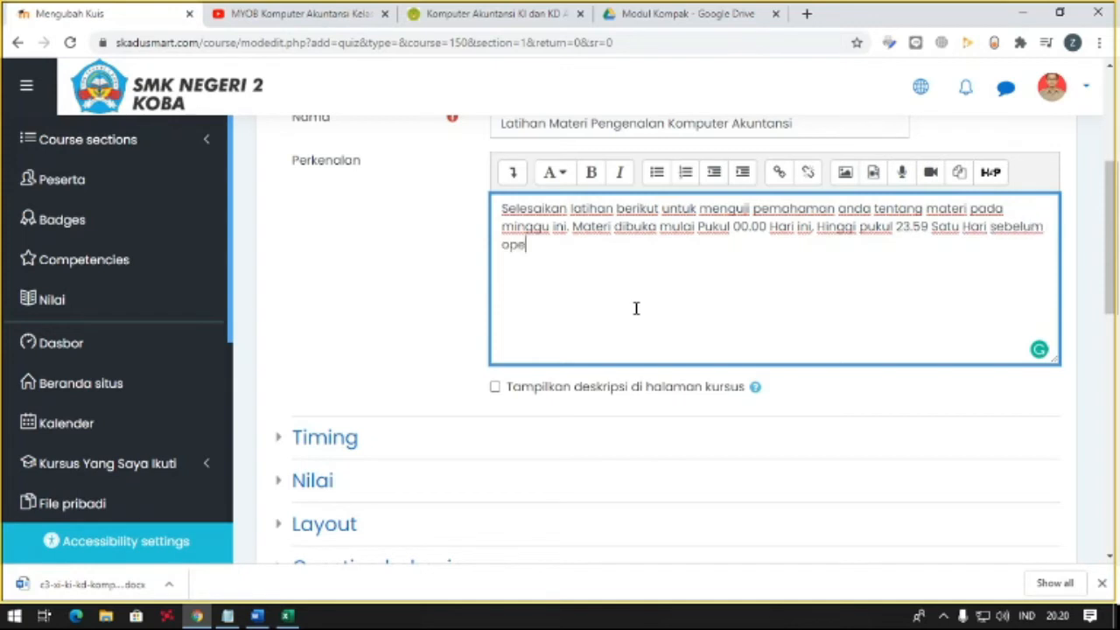
- Complete the availability sentence in the introduction with "Satu Hari sebelum minggu berikutnya."
key(BackSpace)
key(BackSpace)
key(BackSpace)
text(pertemuan berikutnya.)
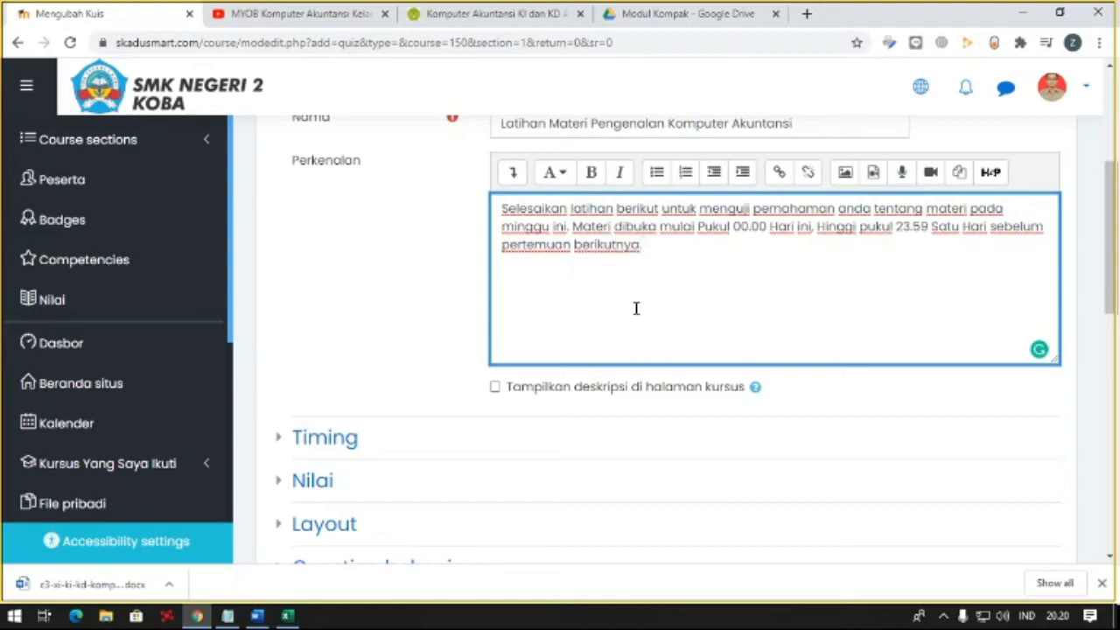
key(ctrl+shift+Left)
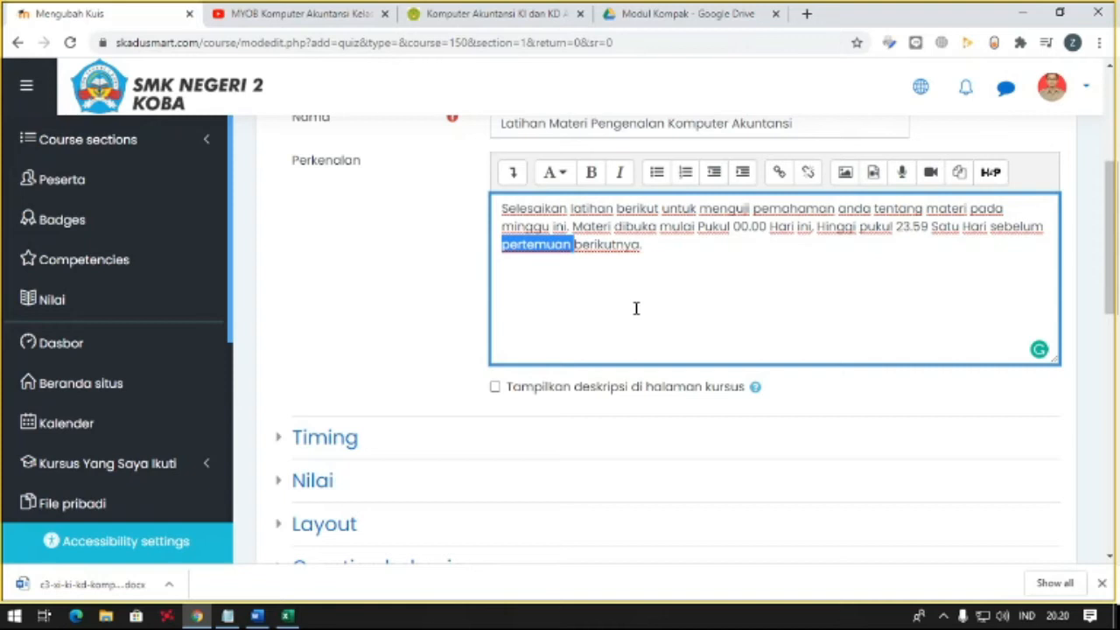
text(minggu)
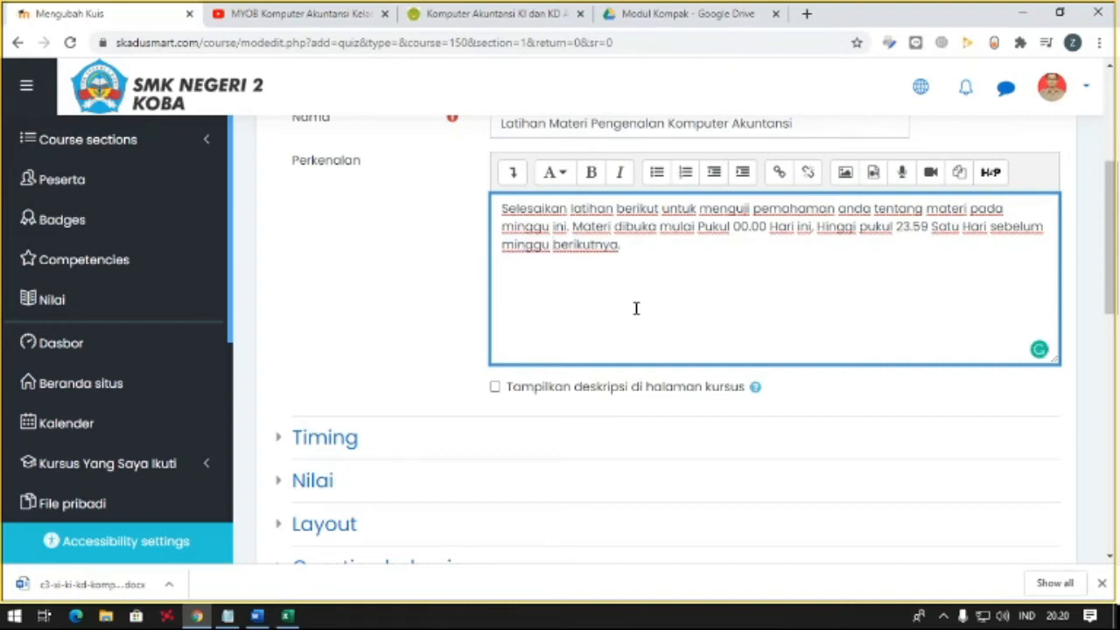
scroll(630, 278, up, 3)
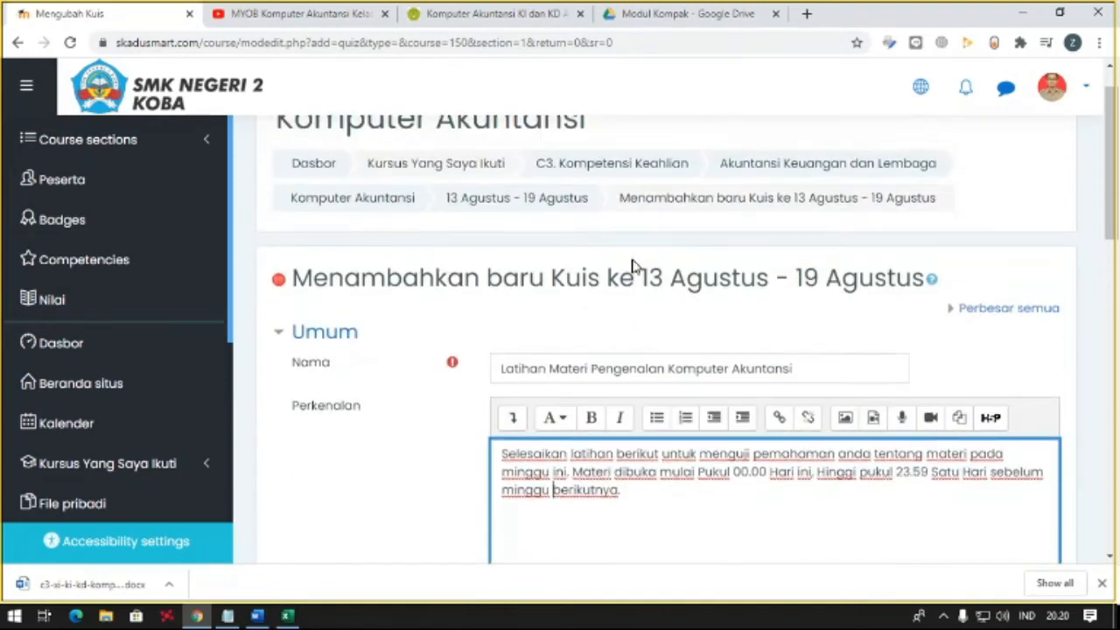
scroll(618, 242, down, 2)
scroll(618, 278, up, 1)
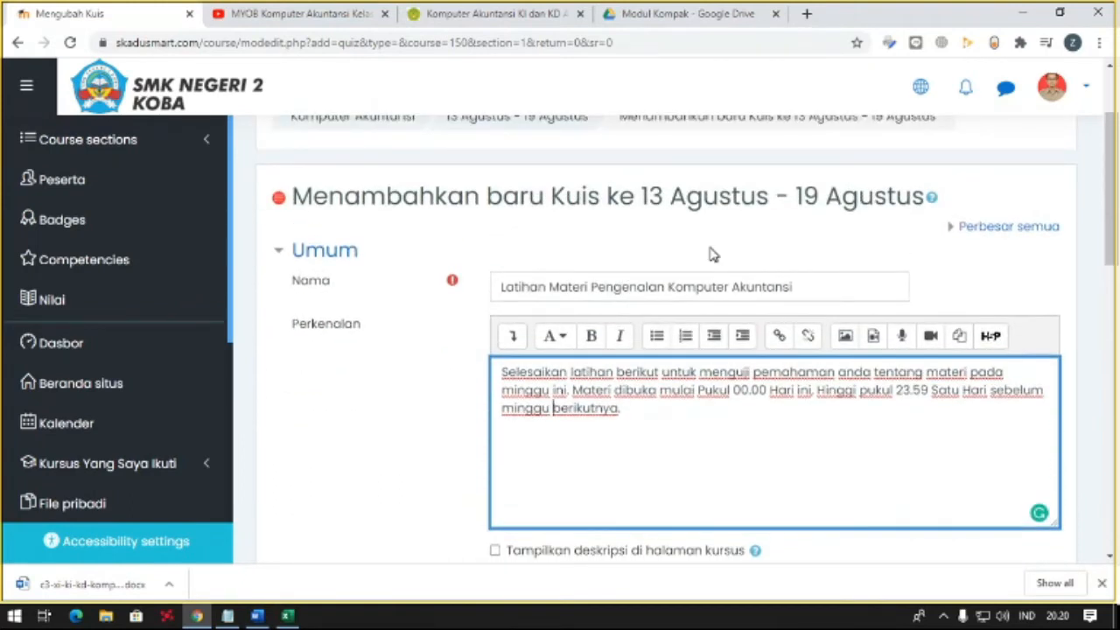
- Remove "Hari ini" from the introduction's opening time and insert "13 Agustus" before "Pukul 00.00"
key(ctrl+Left)
key(ctrl+Left)
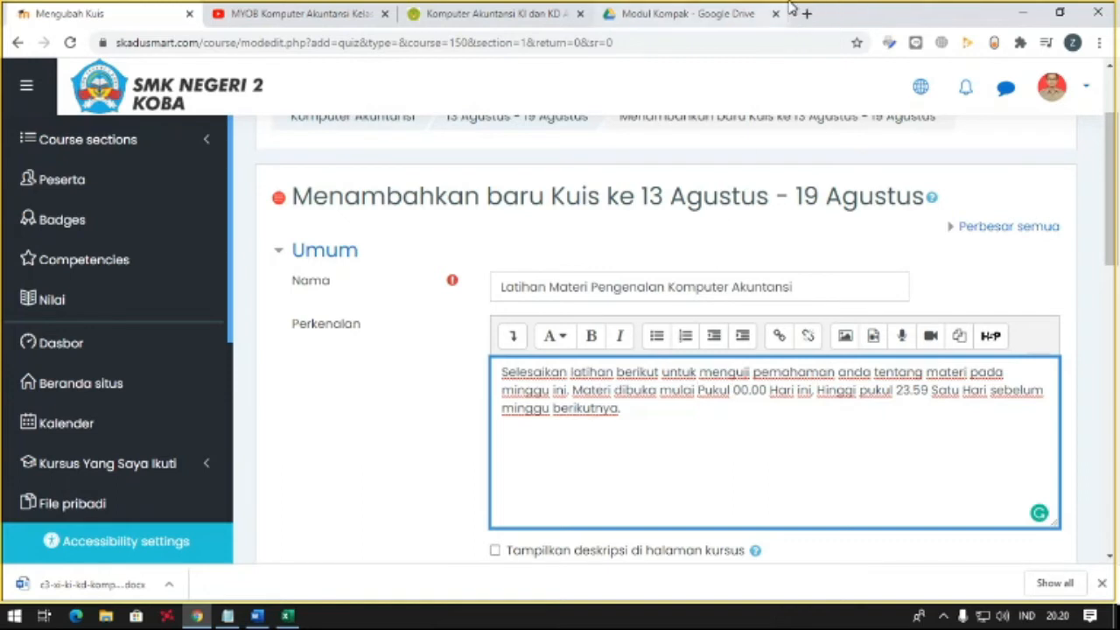
key(ctrl+shift+Right)
key(ctrl+shift+Right)
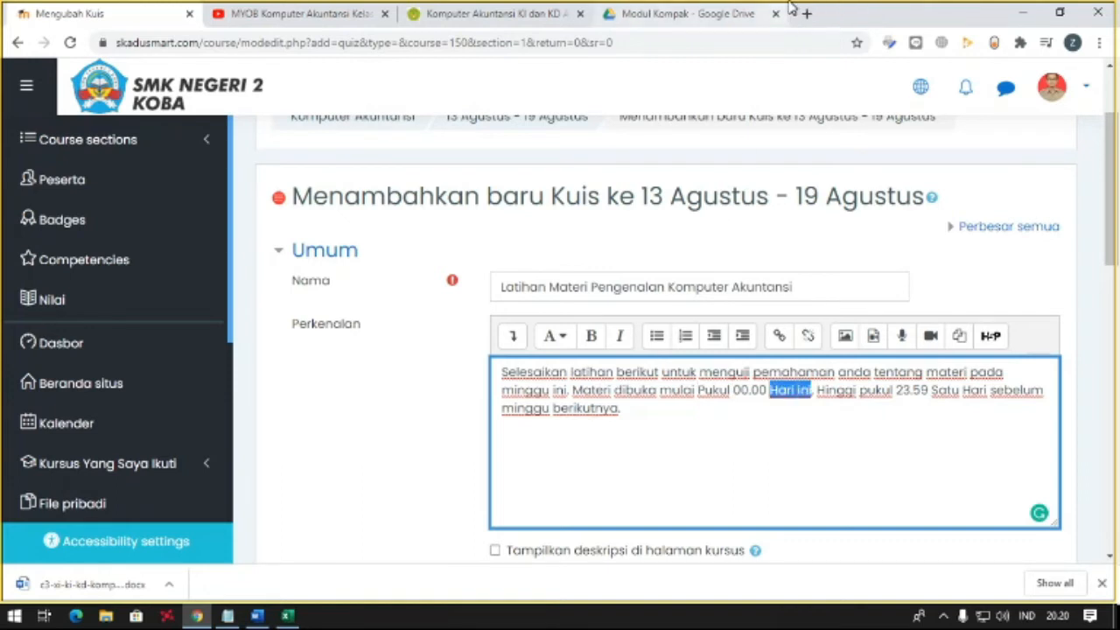
key(BackSpace)
key(ctrl+Left)
key(ctrl+Left)
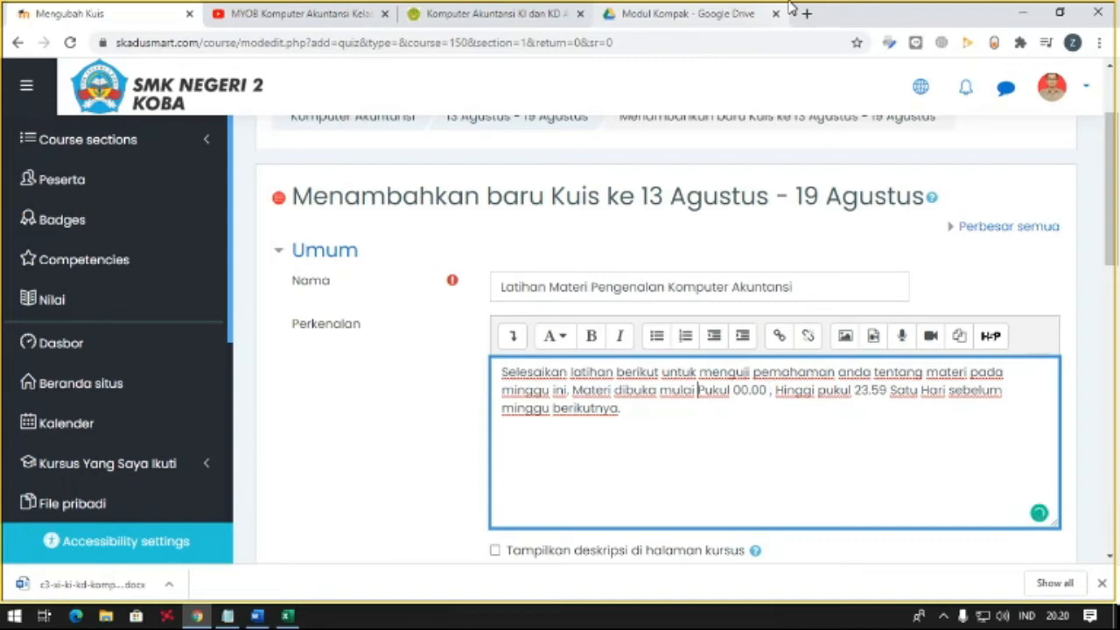
text(13 Agustus)
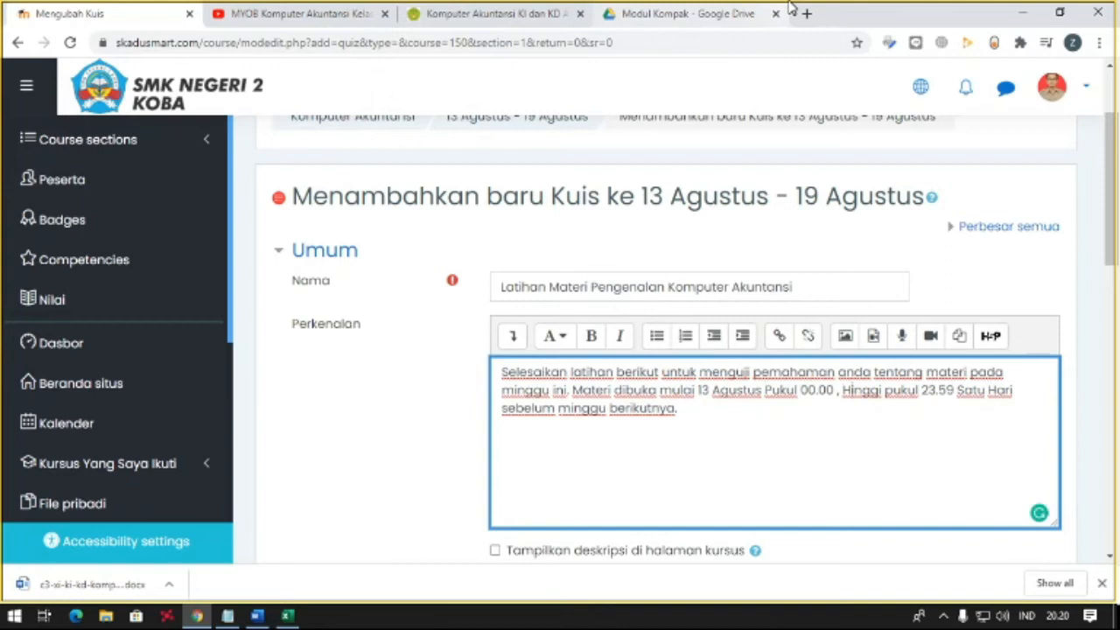
- Correct "Hinggi" to "Hingga" in the introduction and insert "19 Agustus" before "pukul 23.59"
key(BackSpace)
text(a)
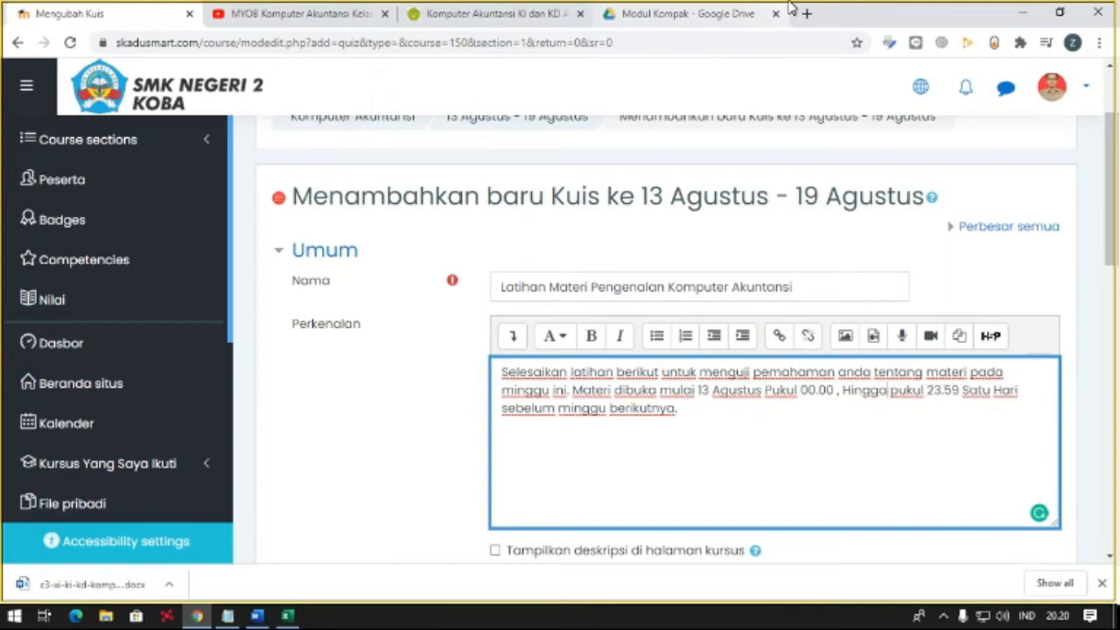
text( 19 Agustus)
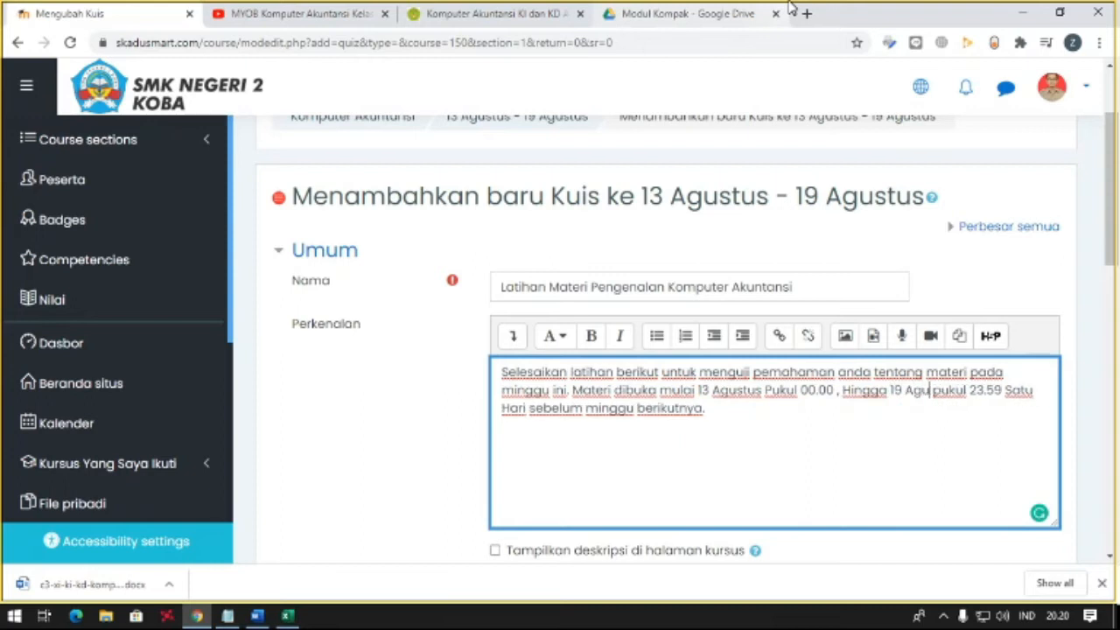
key(BackSpace)
- Delete the closing words "Satu Hari sebelum minggu berikutnya." from the quiz introduction
key(shift+ctrl+Left)
key(Home)
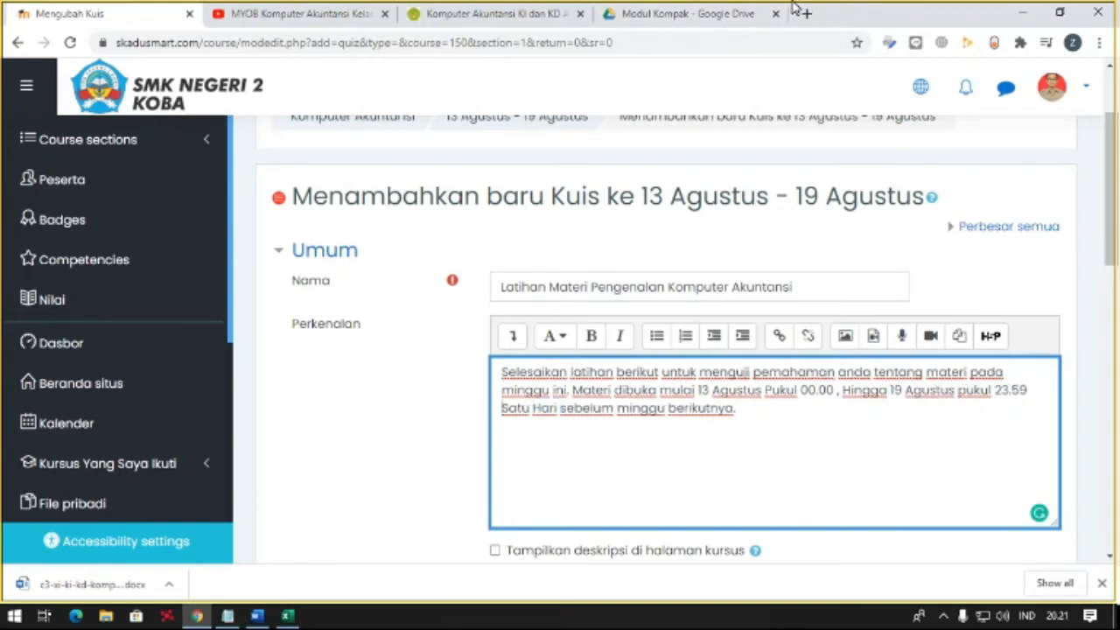
key(shift+ctrl+Right)
key(shift+ctrl+Right)
key(shift+ctrl+Right)
key(shift+End)
key(BackSpace)
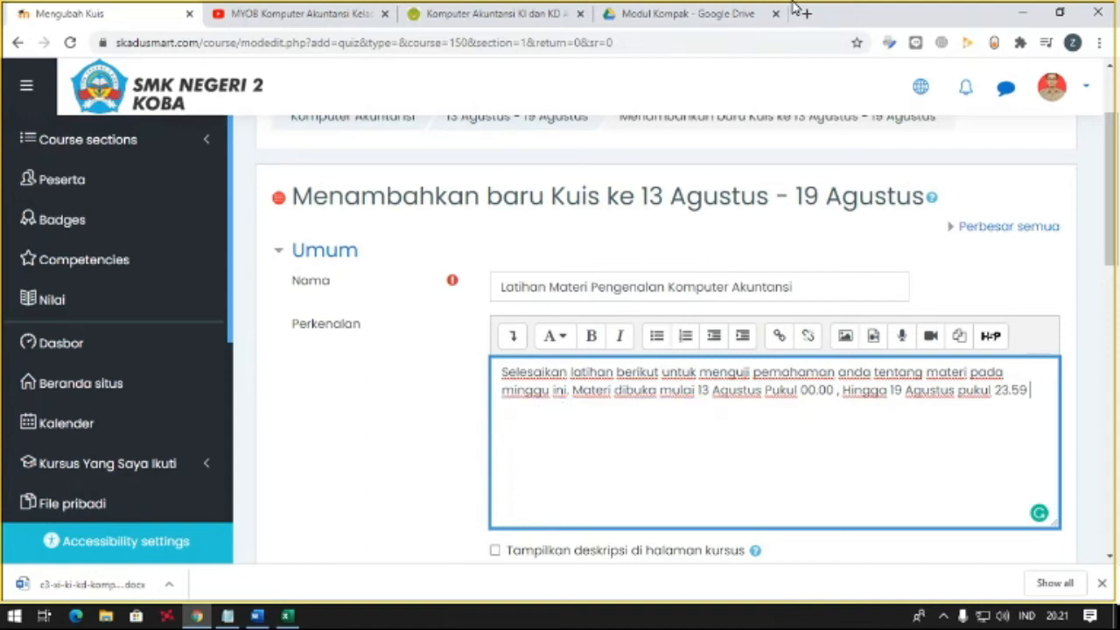
- End the introduction with "Durasi Test 30 Menit." and enable showing the description on the course page
text(DUrasi)
key(BackSpace)
key(BackSpace)
key(BackSpace)
key(BackSpace)
key(BackSpace)
text(urasi)
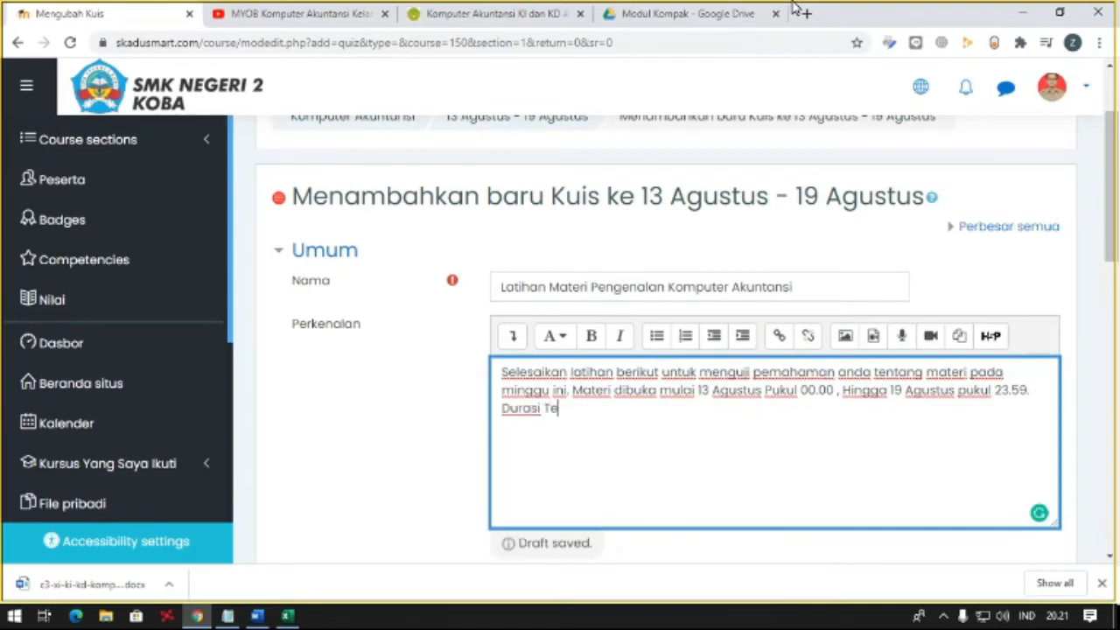
text( Test 30 Meiut)
key(BackSpace)
key(BackSpace)
key(BackSpace)
text(ni)
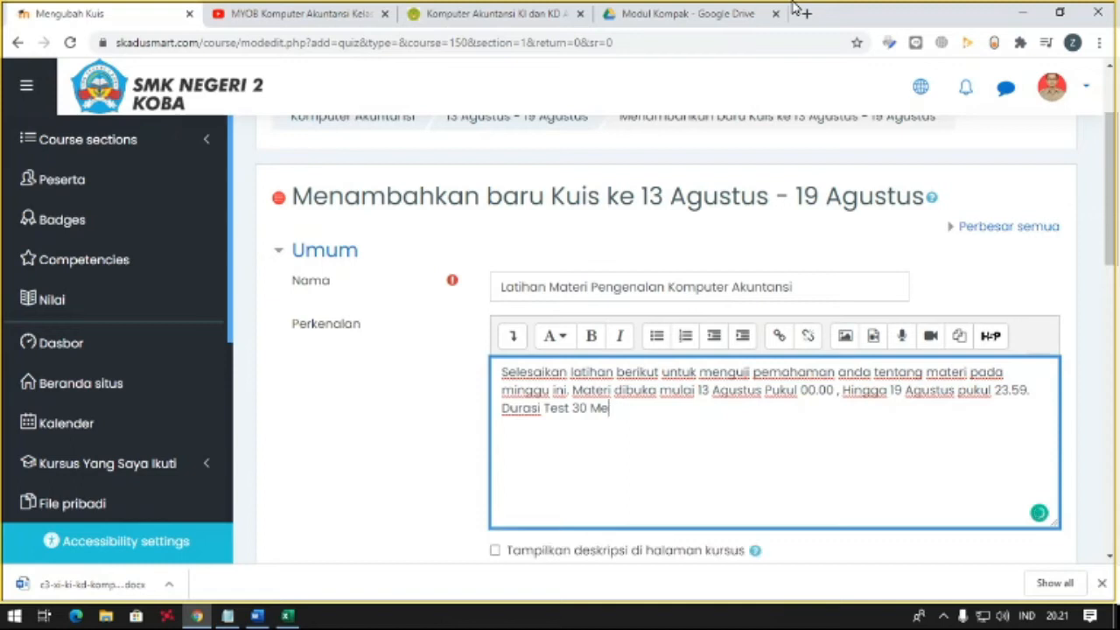
text(t.)
scroll(885, 308, down, 1)
click(720, 477)
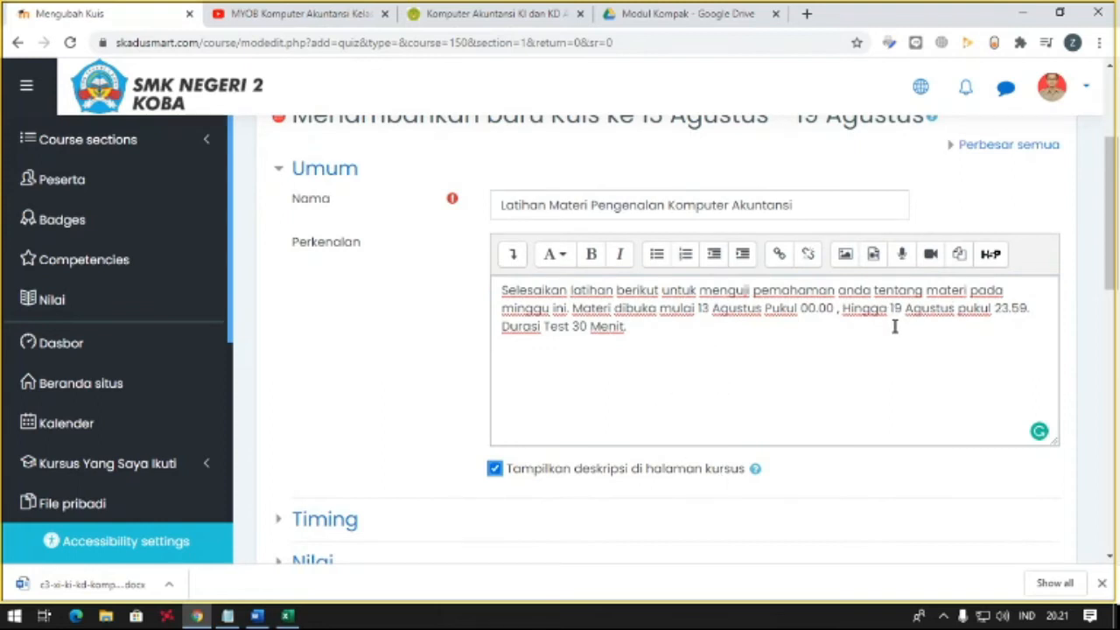
- Check the quiz week's dates in the system calendar for Agustus 2020
scroll(895, 326, up, 2)
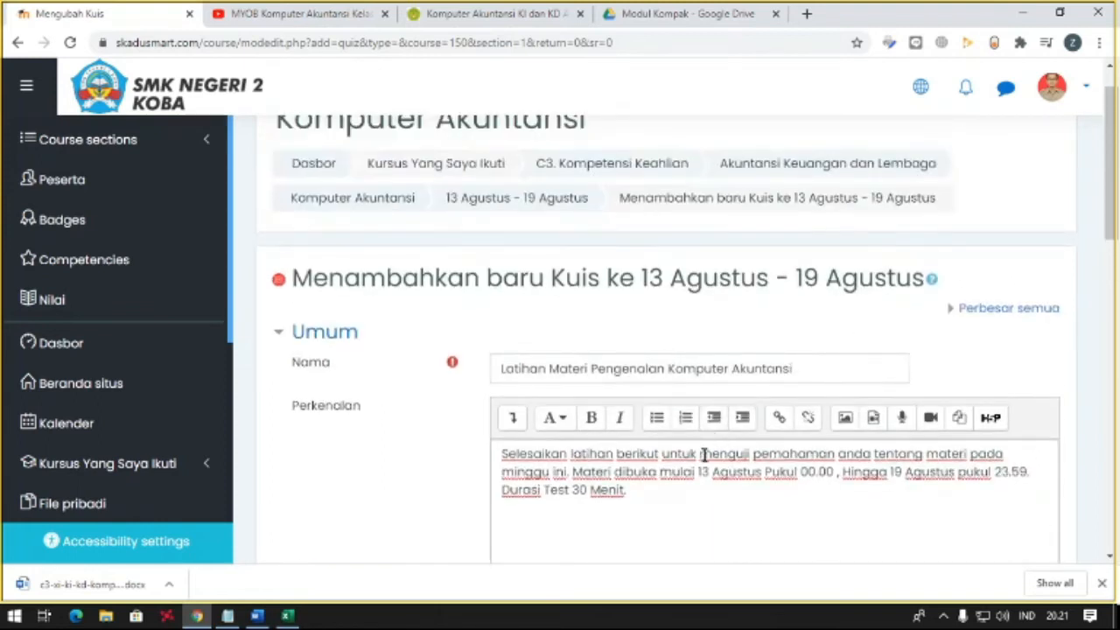
click(1059, 615)
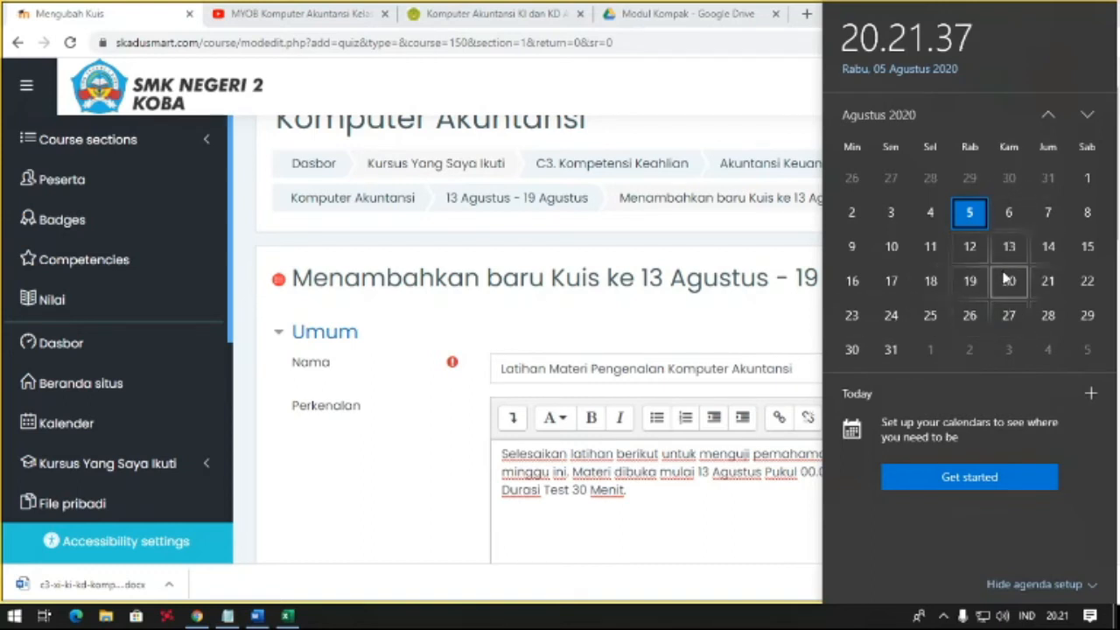
click(400, 450)
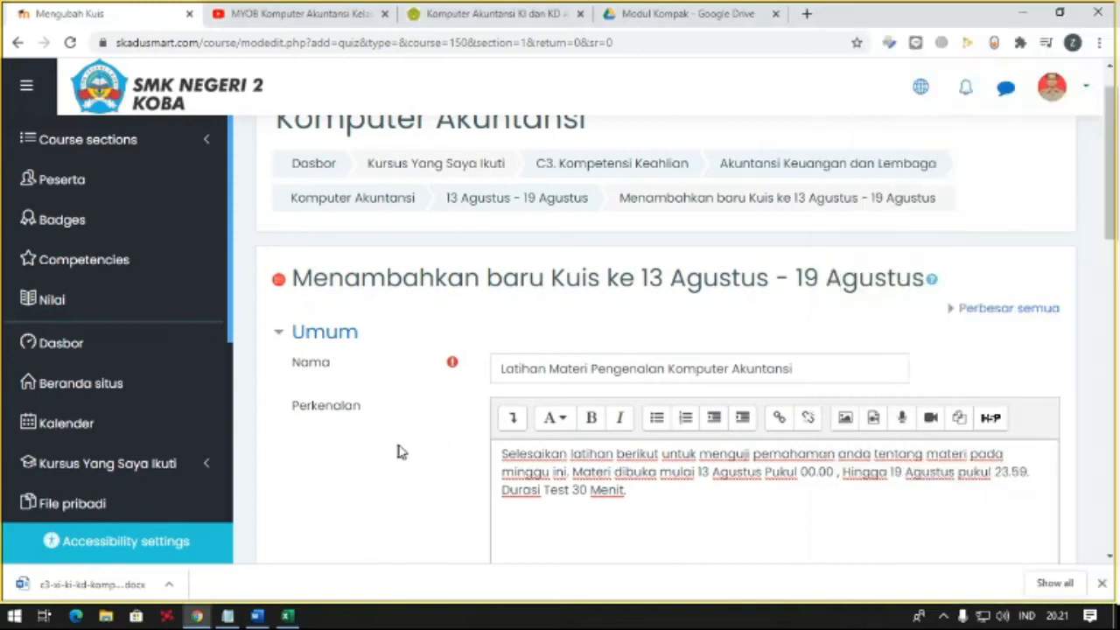
- Enable the quiz's opening date in the timing settings and set its day to 13 Agustus 2020
scroll(532, 442, down, 3)
scroll(455, 385, down, 1)
click(355, 358)
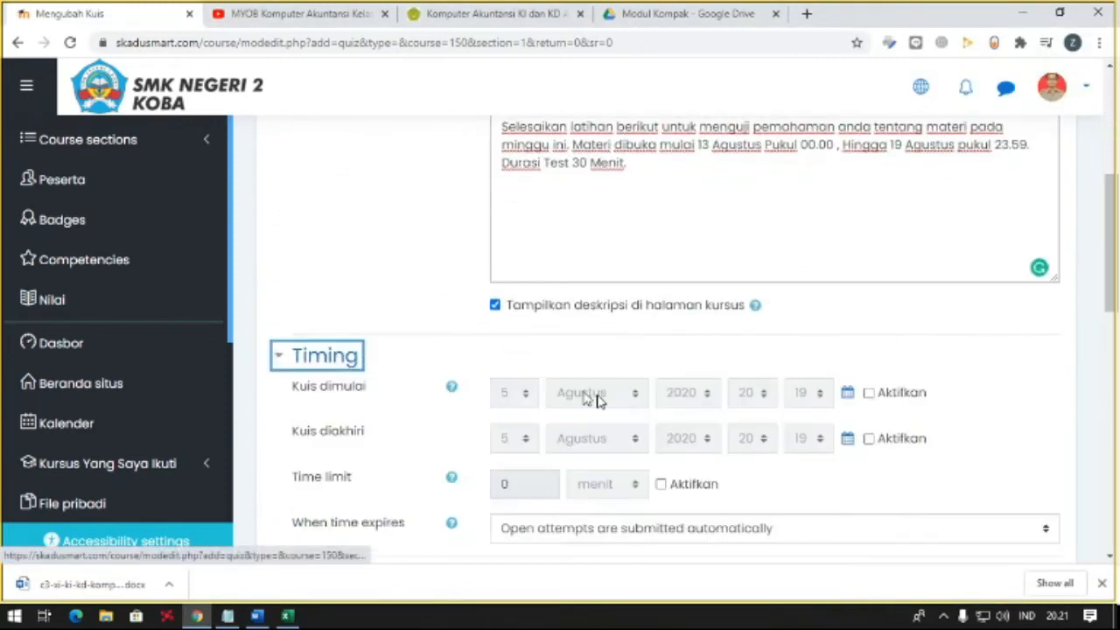
scroll(625, 423, down, 2)
click(868, 229)
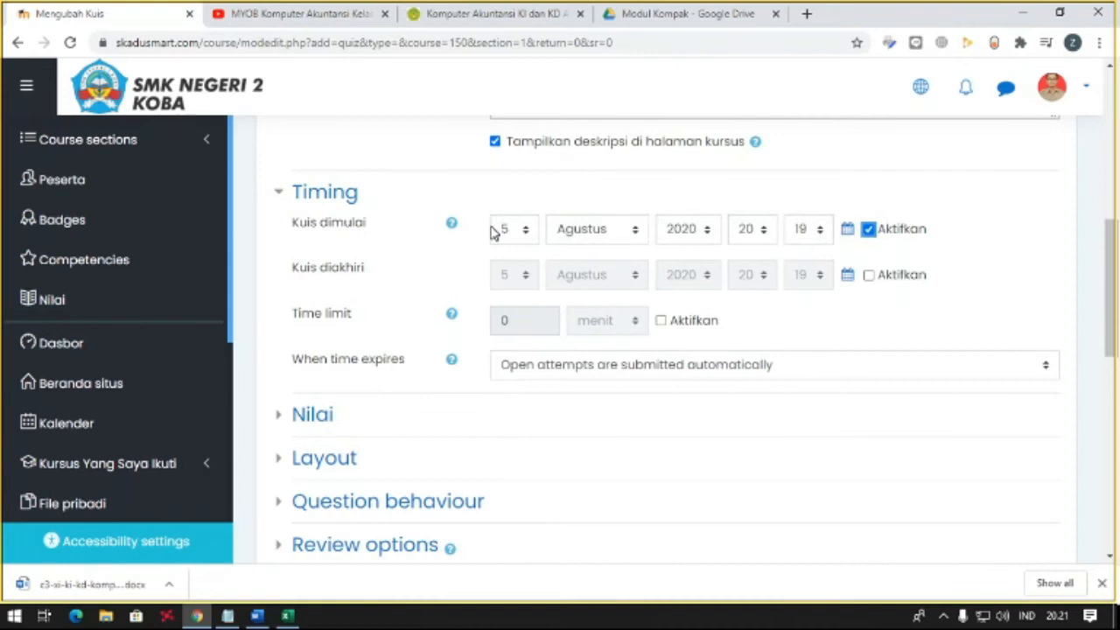
click(506, 228)
click(504, 490)
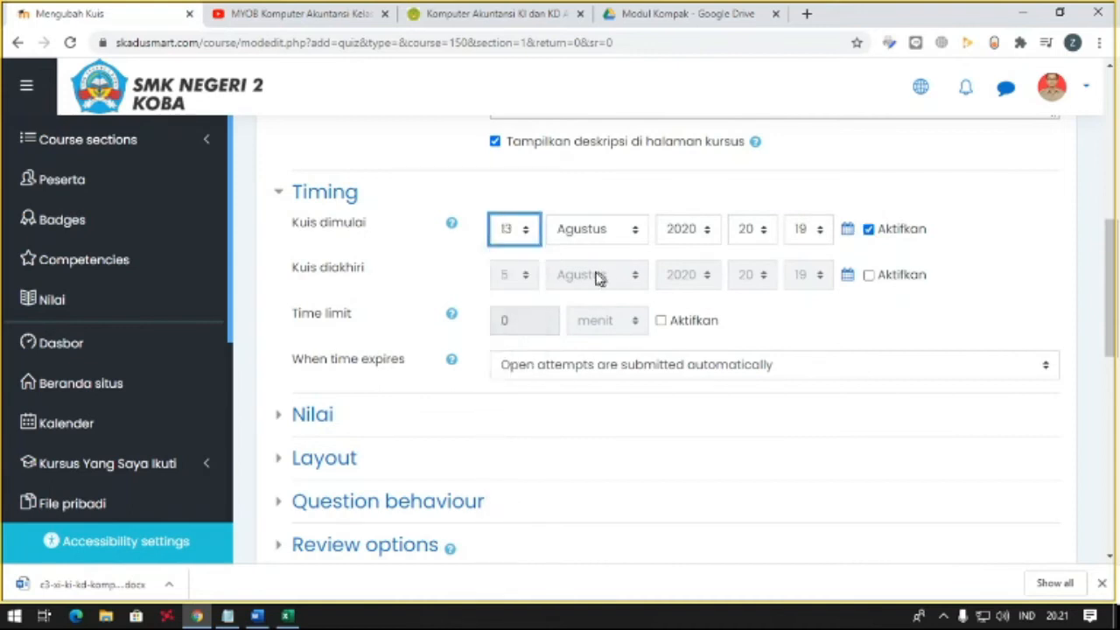
- Set the quiz's opening time to 00:00
click(754, 233)
scroll(750, 251, up, 2)
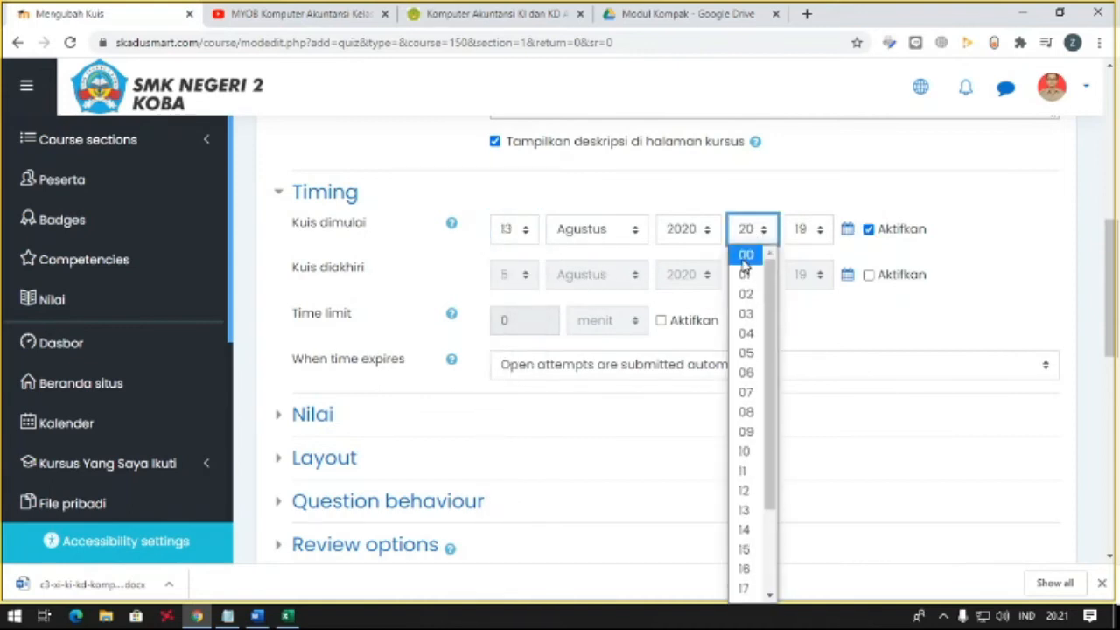
click(746, 258)
click(802, 236)
click(800, 256)
scroll(794, 267, up, 4)
scroll(795, 376, down, 4)
click(799, 238)
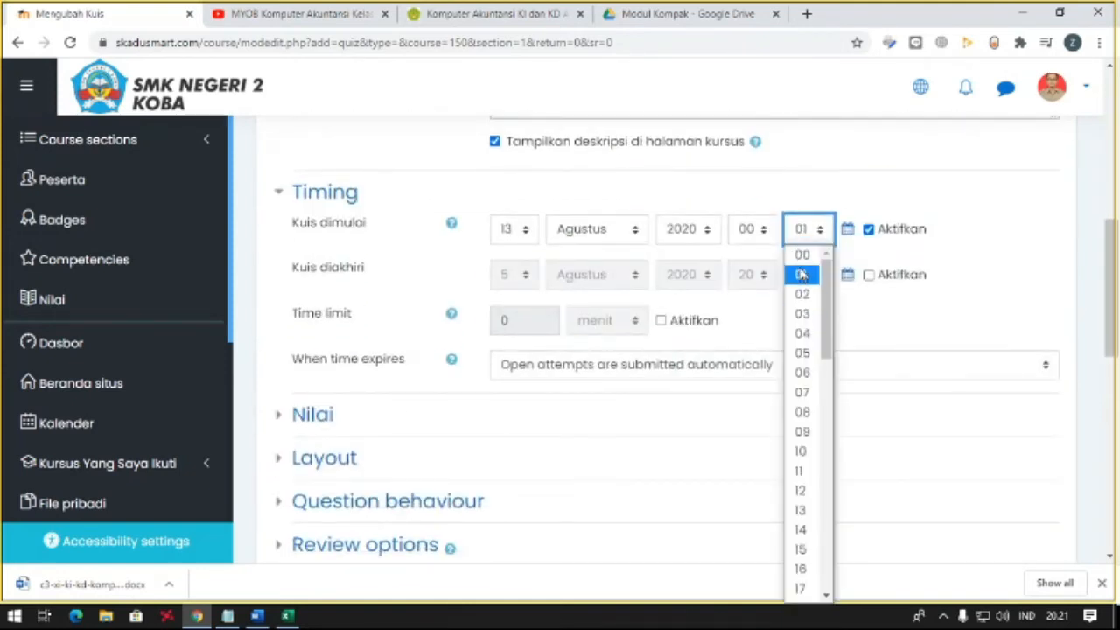
click(798, 264)
- Enable the quiz's closing date and set its day to 19 Agustus 2020
click(869, 279)
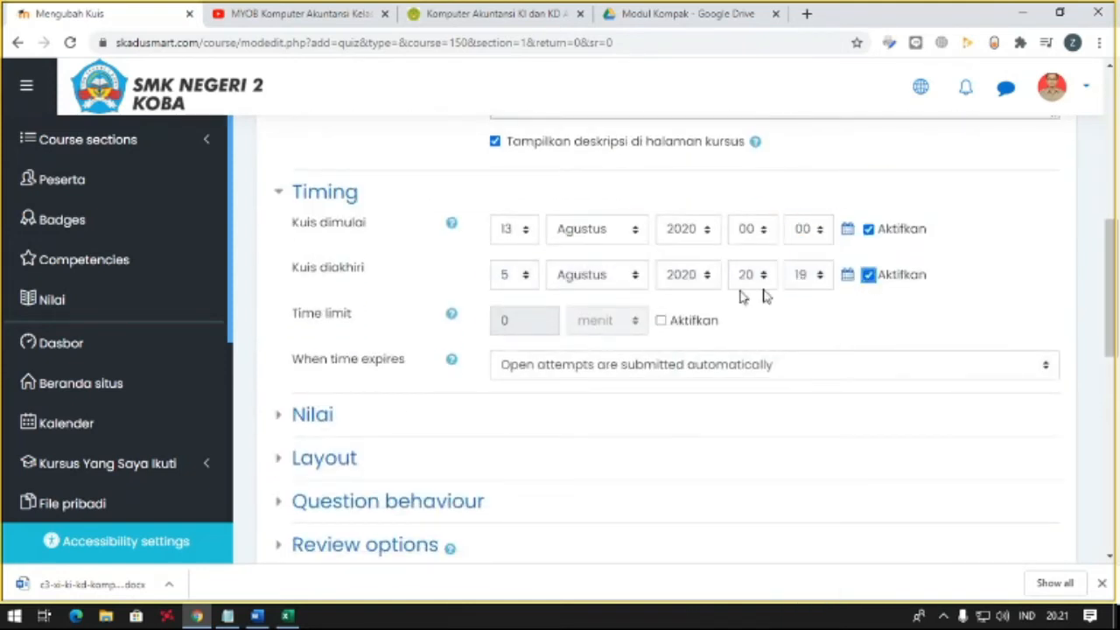
click(509, 285)
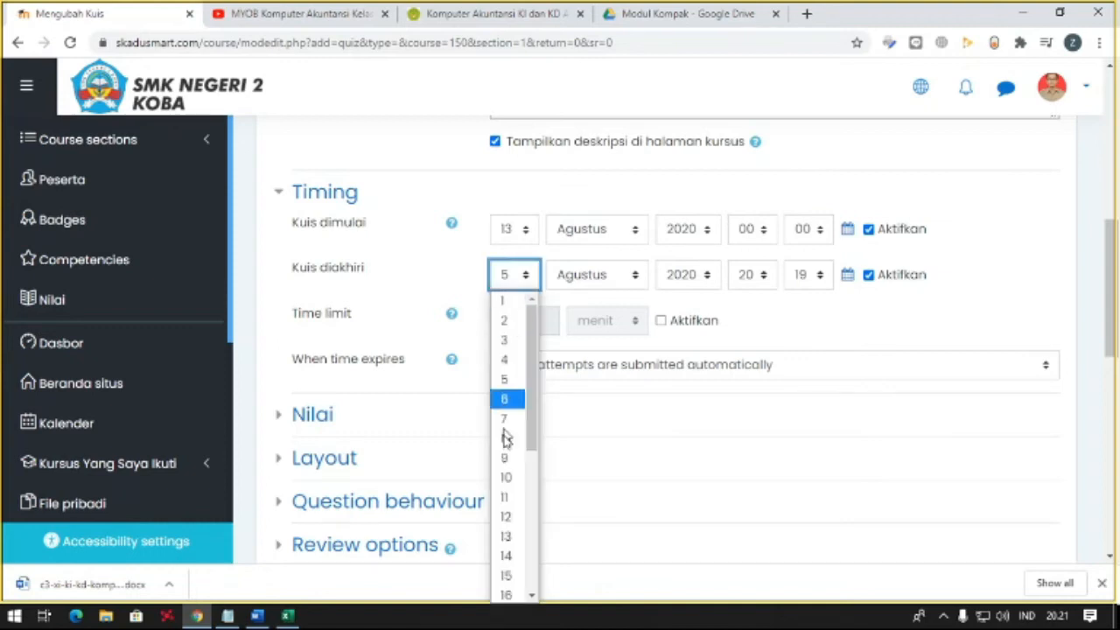
scroll(524, 525, down, 3)
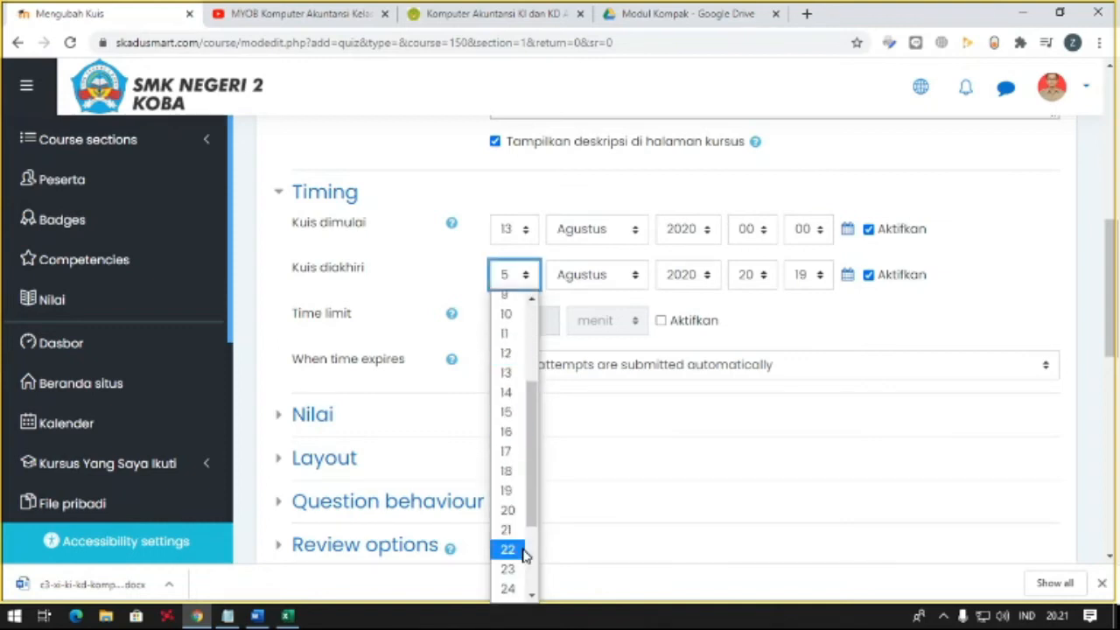
click(527, 495)
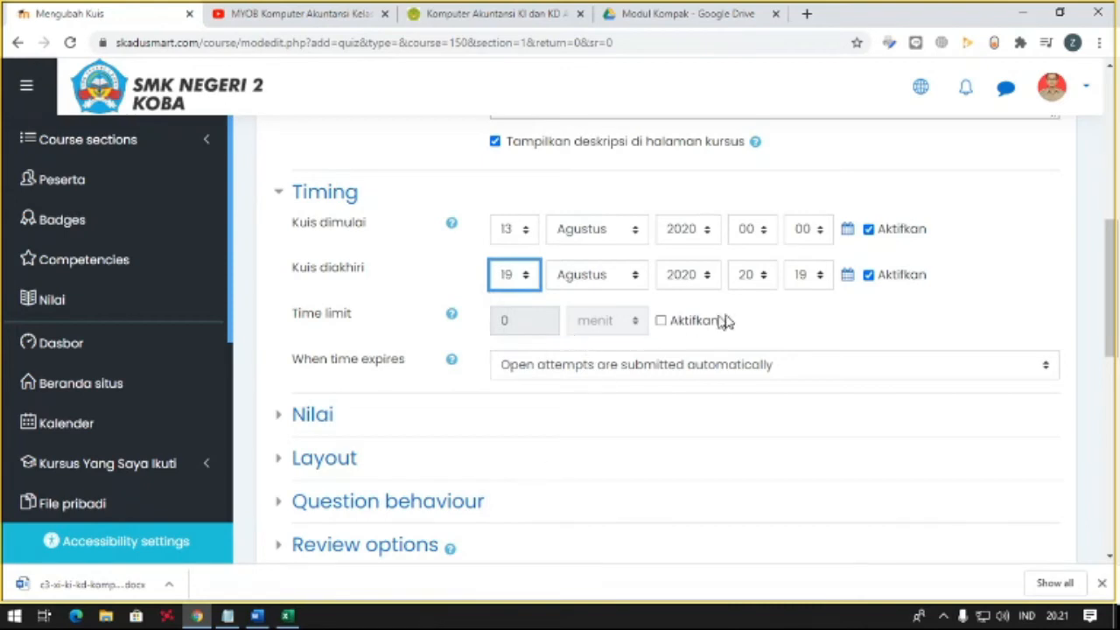
- Set the quiz's closing time to 23:59
click(750, 277)
scroll(744, 490, down, 1)
click(746, 592)
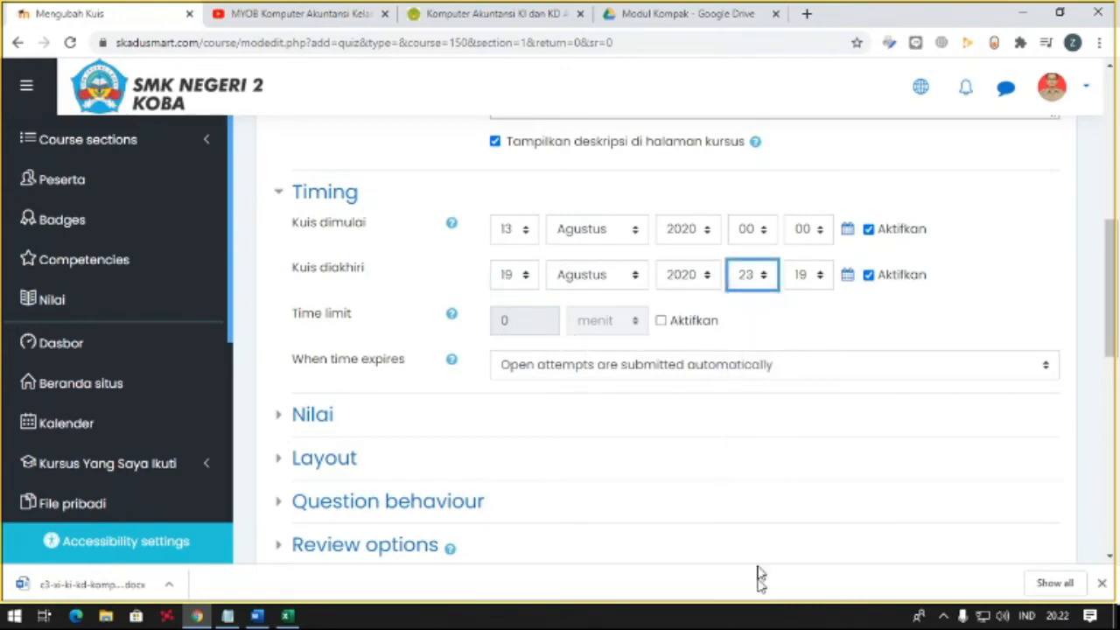
click(807, 275)
scroll(785, 383, down, 7)
scroll(791, 420, up, 6)
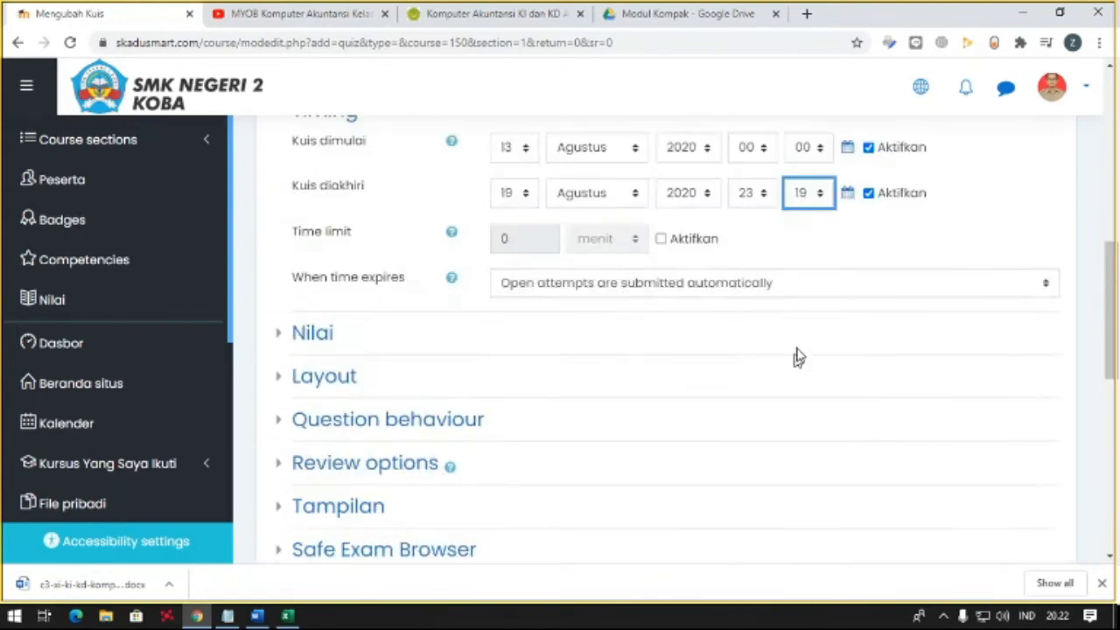
click(807, 203)
scroll(785, 352, down, 4)
scroll(807, 303, up, 3)
click(805, 199)
drag(825, 302, 828, 555)
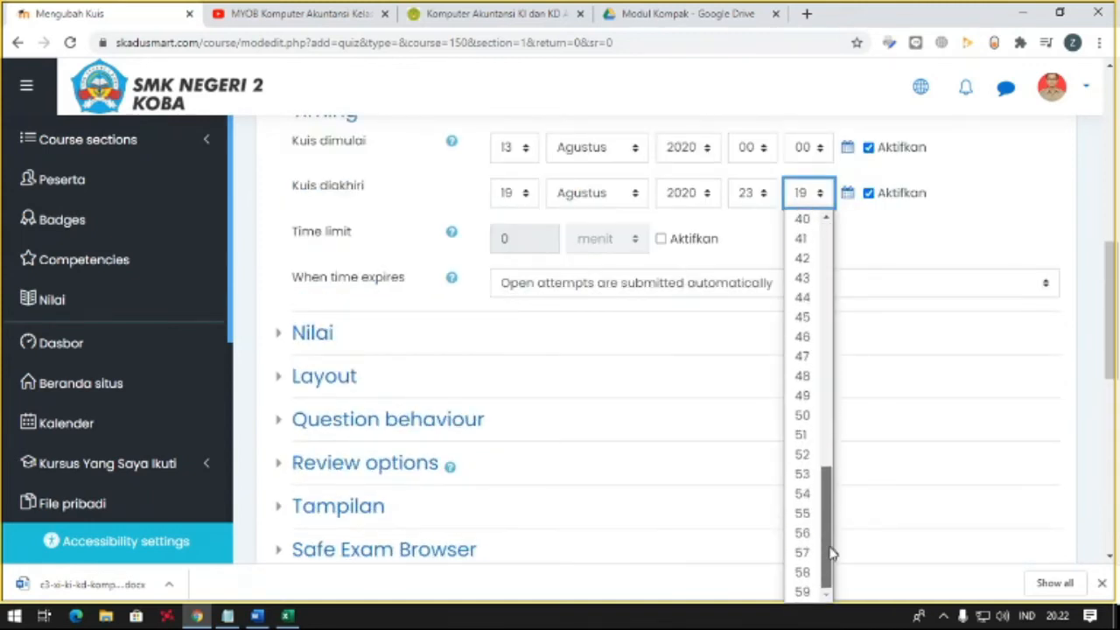
click(803, 591)
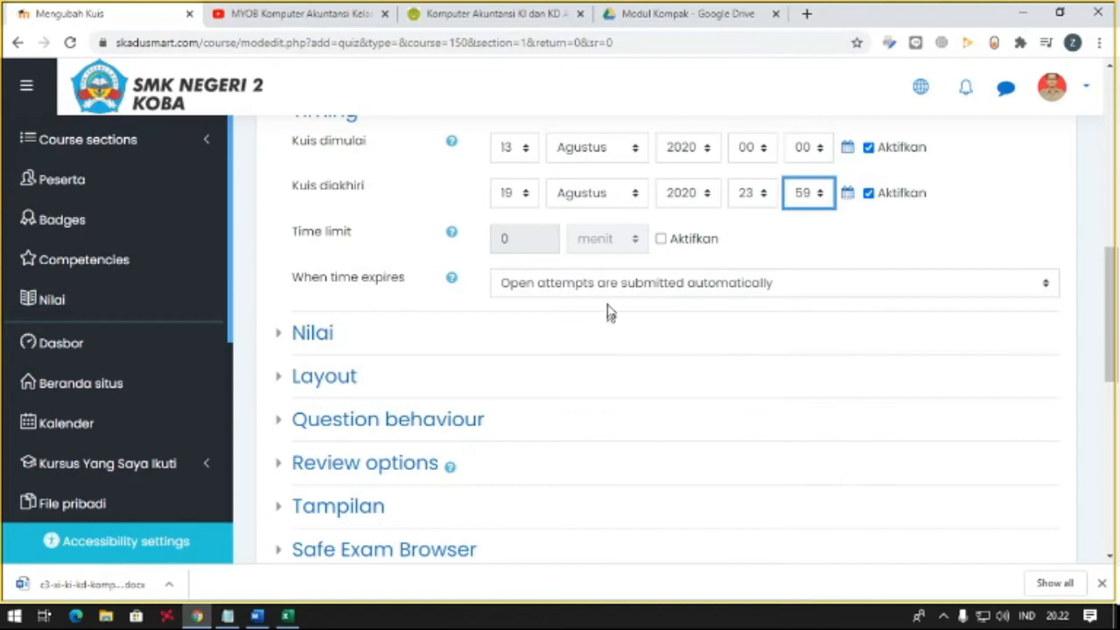
- Enable the quiz's time limit and set it to 30 menit
click(661, 242)
double_click(527, 243)
text(30)
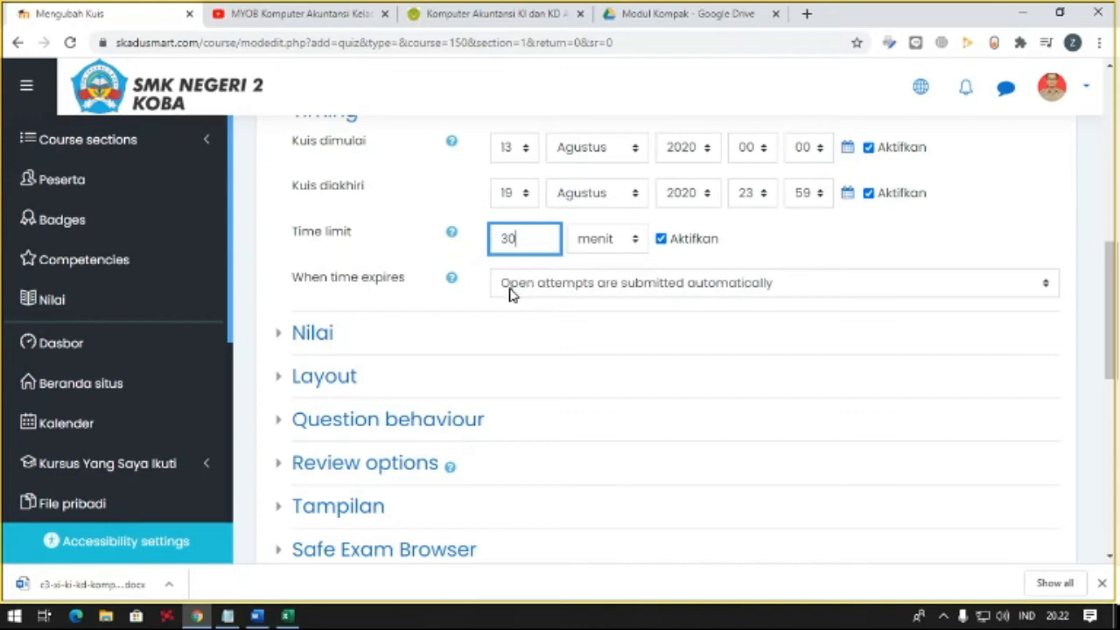
key(Tab)
- Expand the quiz's grade settings and set the passing grade to 80
click(301, 330)
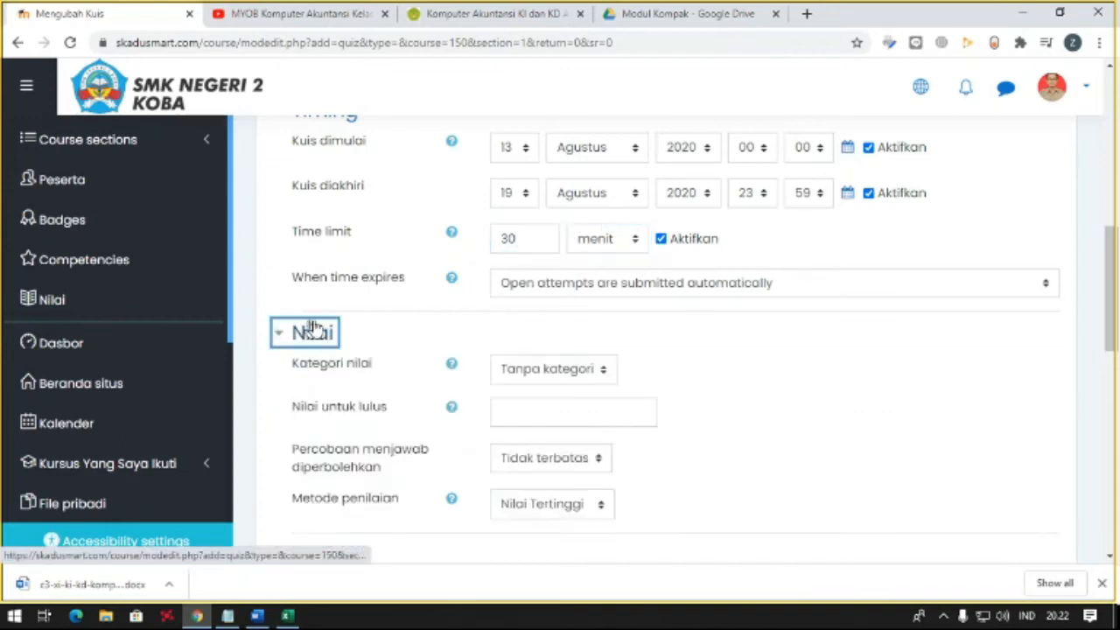
scroll(444, 317, down, 1)
click(517, 333)
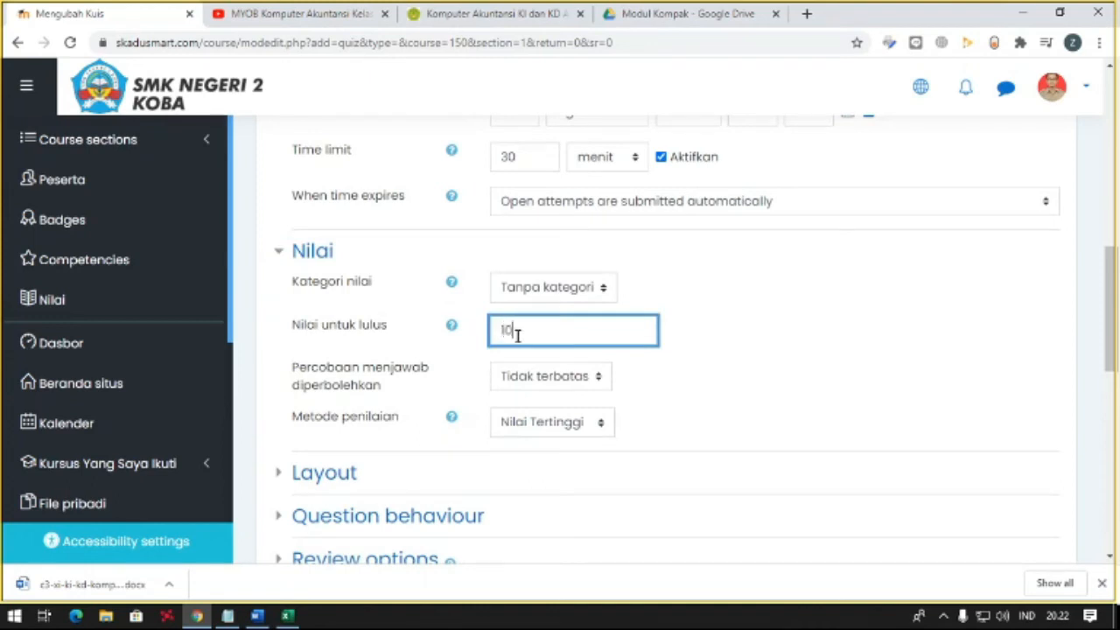
drag(517, 335, 440, 340)
text(80)
scroll(464, 345, down, 2)
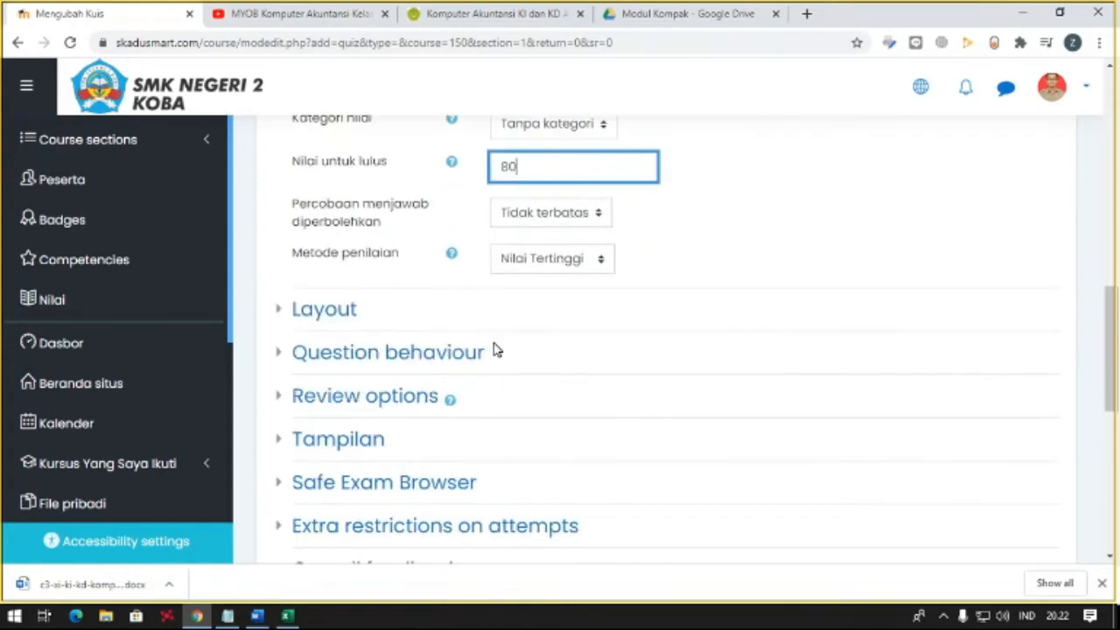
scroll(411, 355, up, 1)
scroll(442, 350, down, 1)
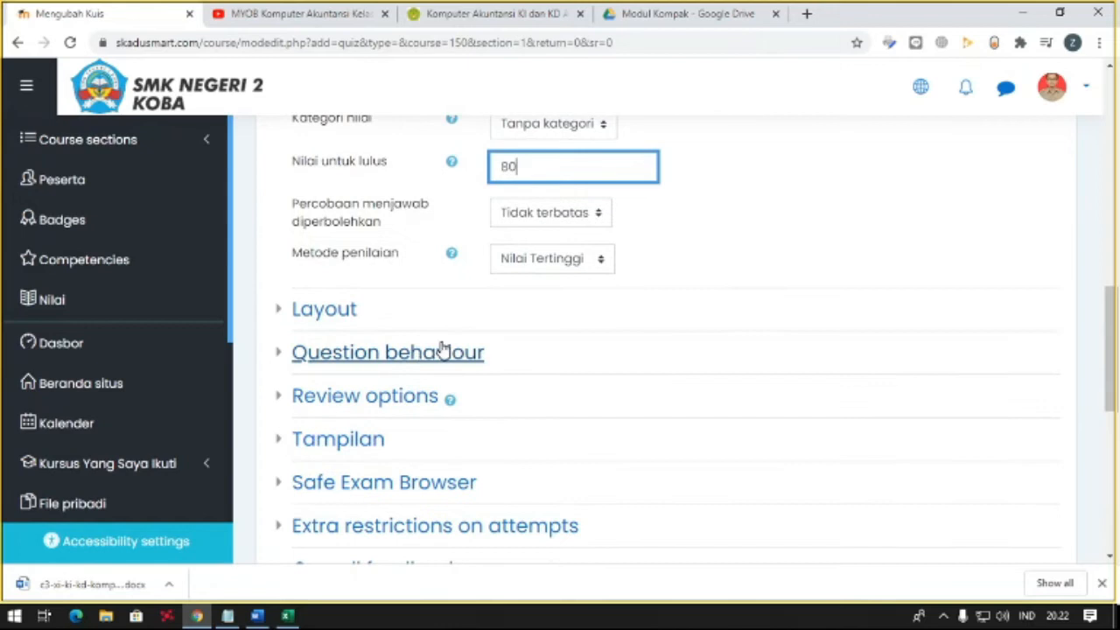
- Review the options for allowed attempts and check the quiz's timing and grade settings
click(528, 217)
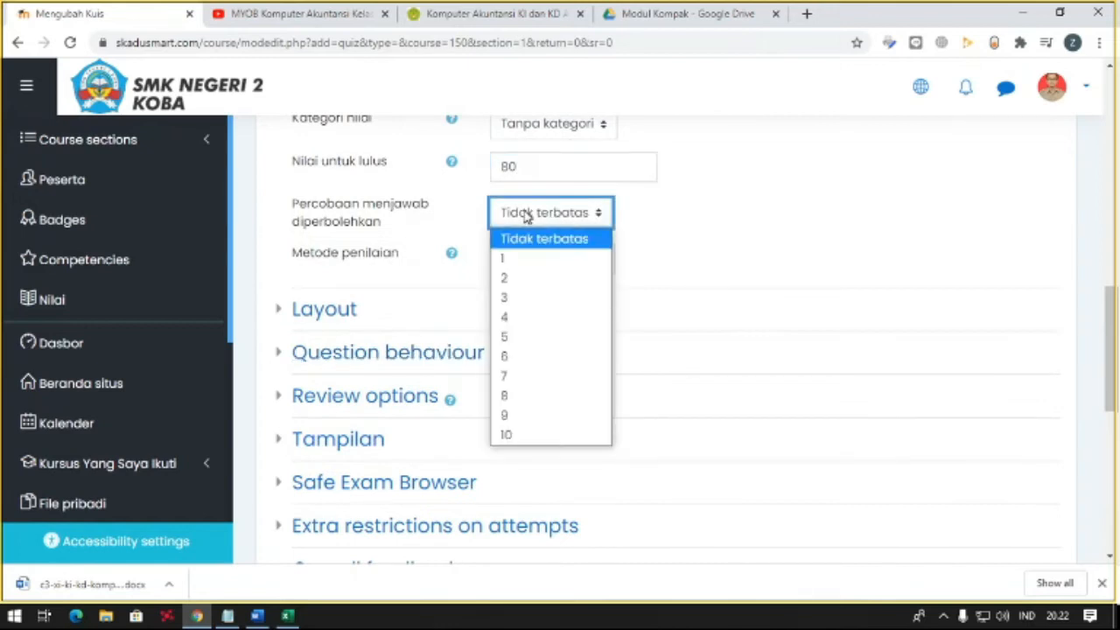
click(527, 217)
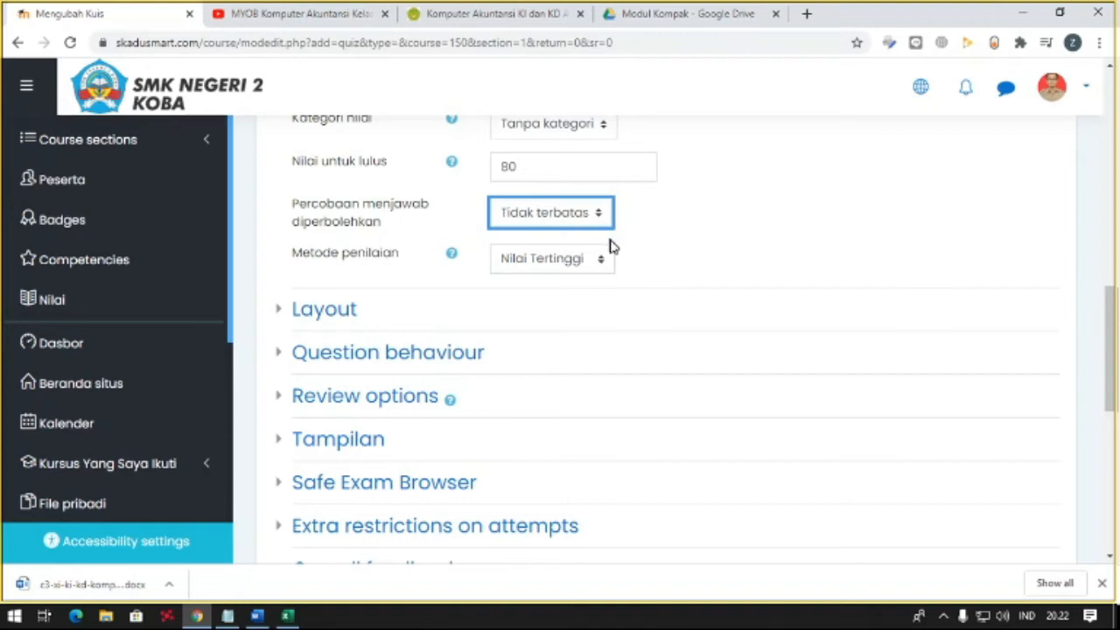
scroll(607, 245, up, 1)
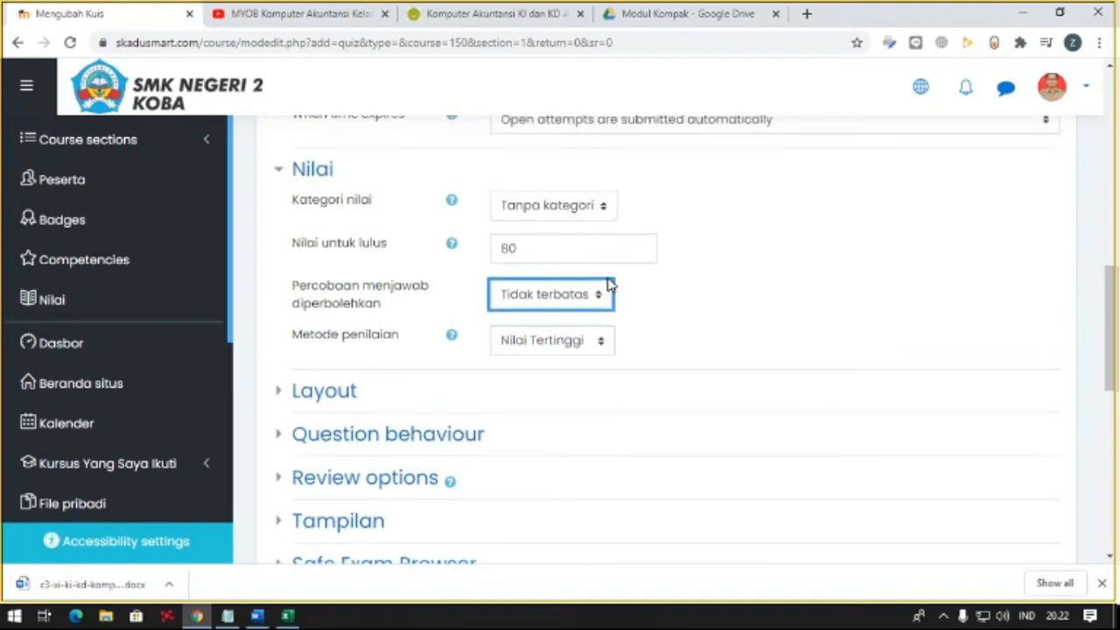
scroll(609, 281, up, 2)
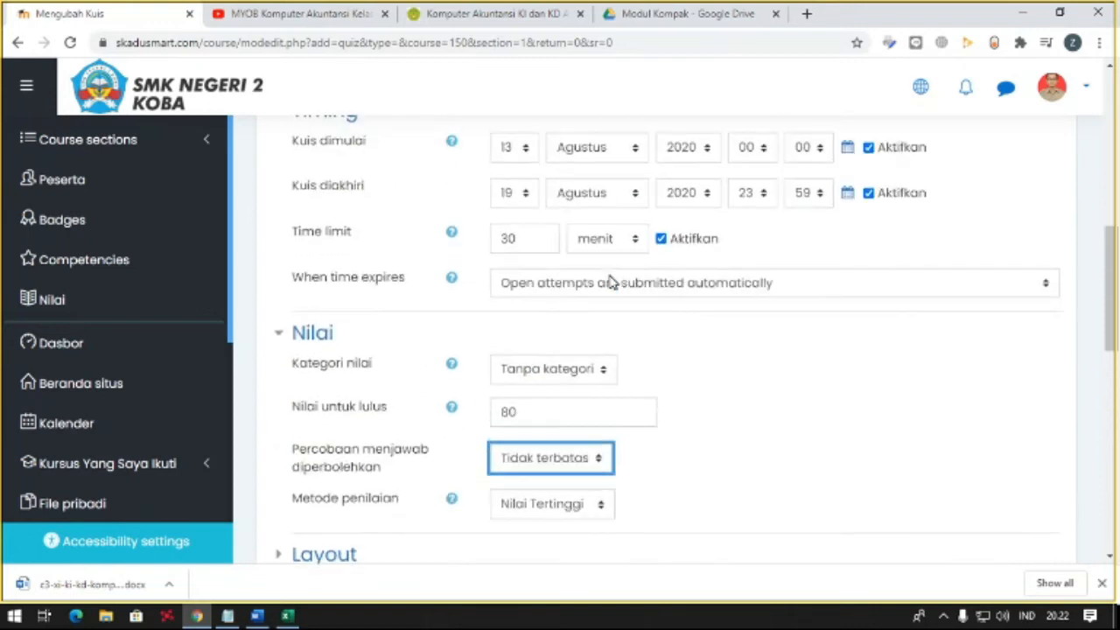
scroll(610, 280, up, 1)
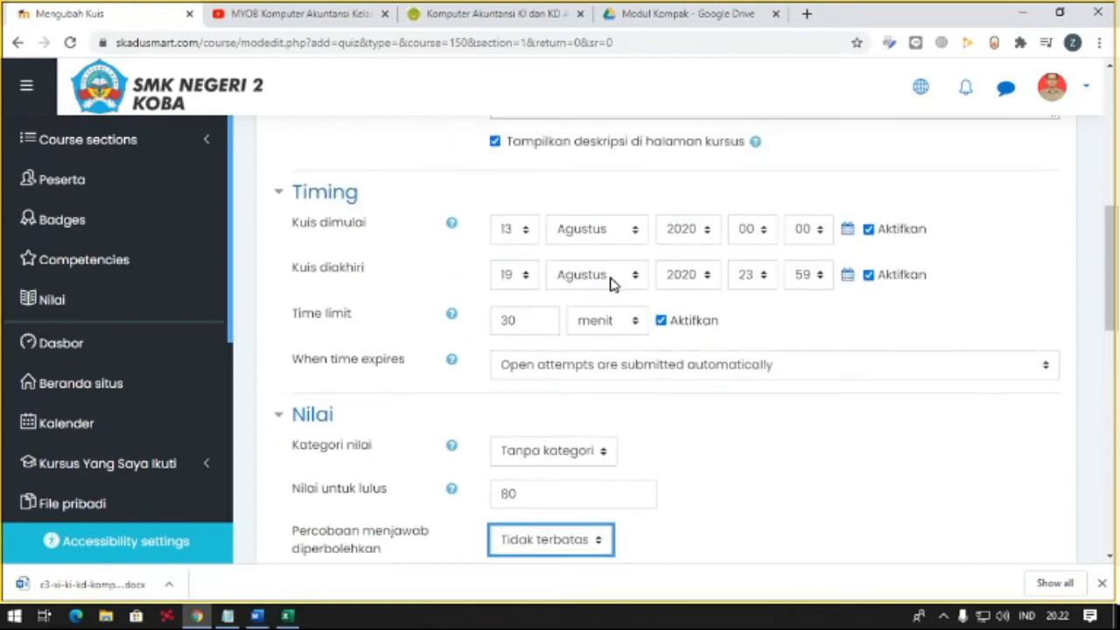
scroll(607, 282, down, 1)
scroll(601, 289, down, 2)
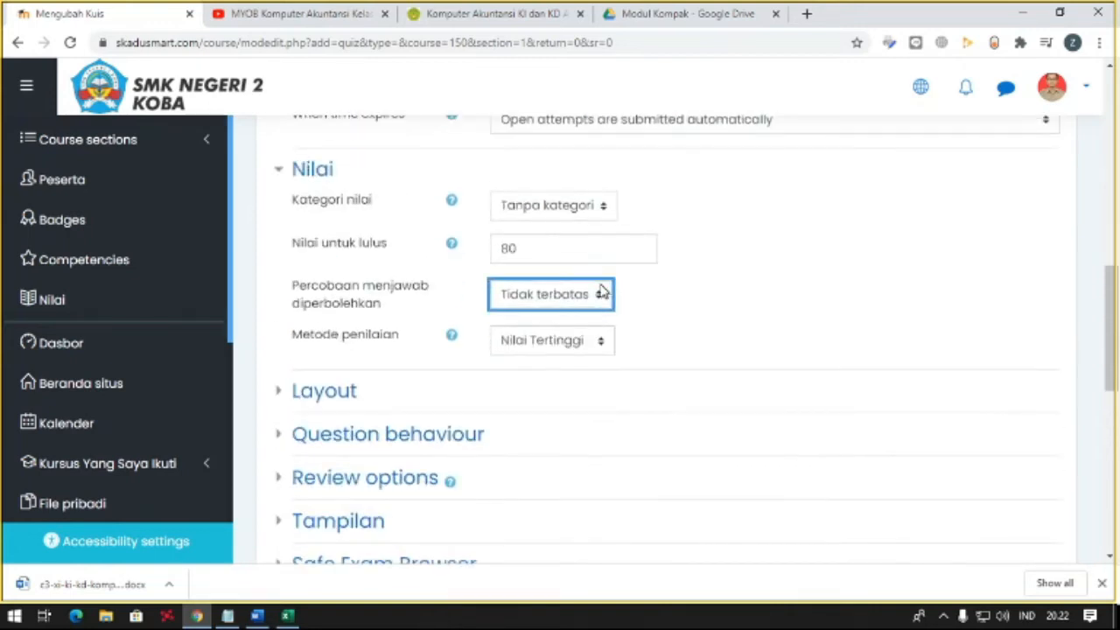
scroll(601, 292, down, 8)
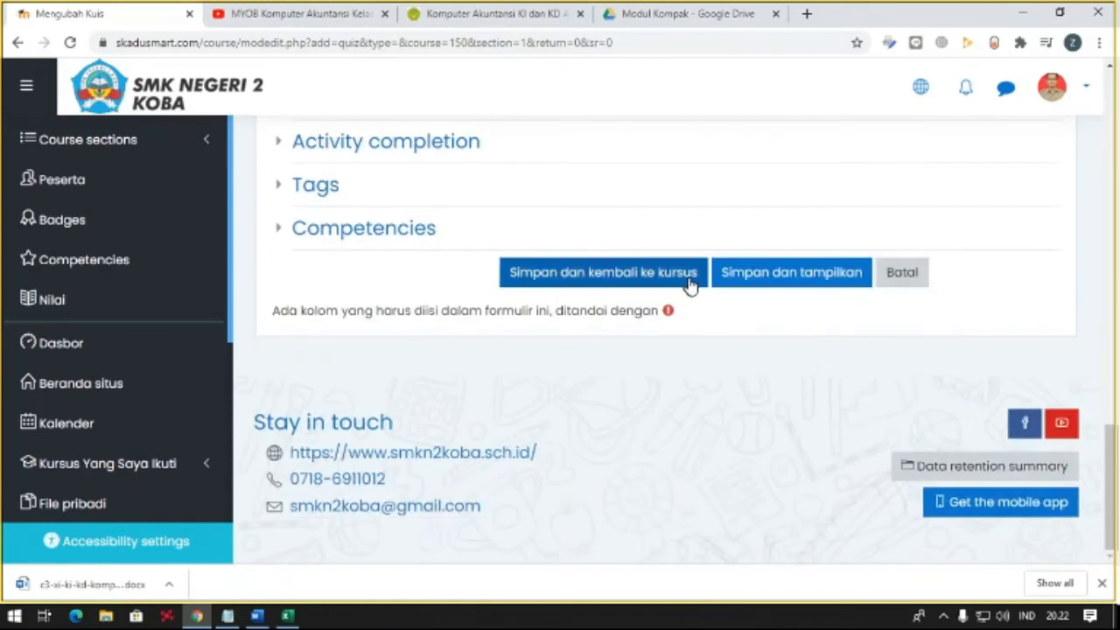
- Try to save and display the quiz, and look over the returned form
click(738, 275)
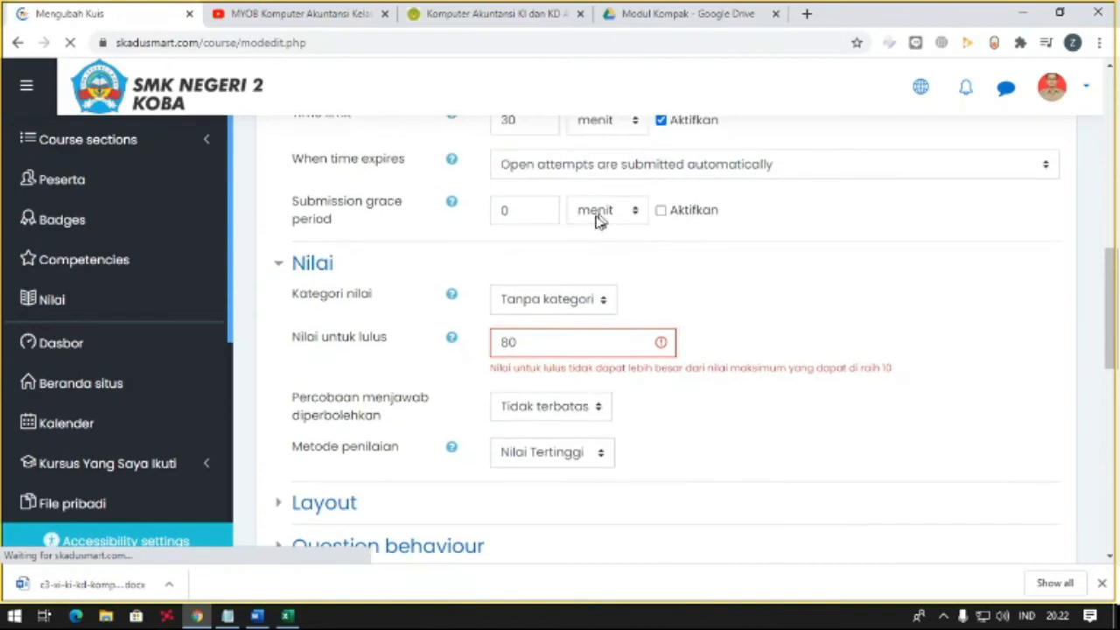
scroll(577, 312, up, 2)
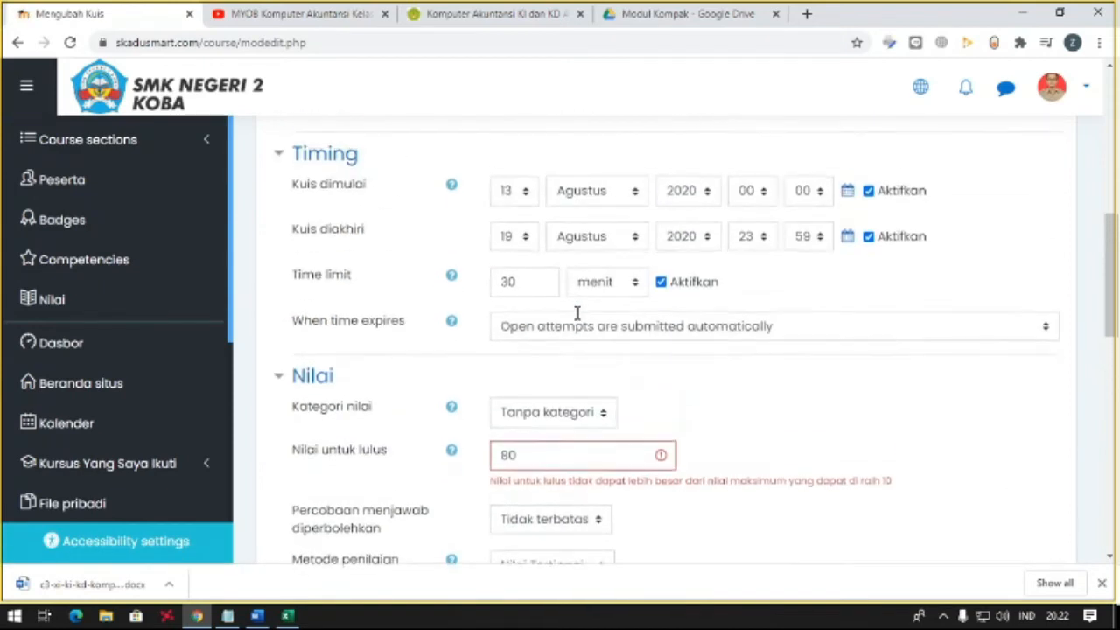
scroll(576, 321, down, 3)
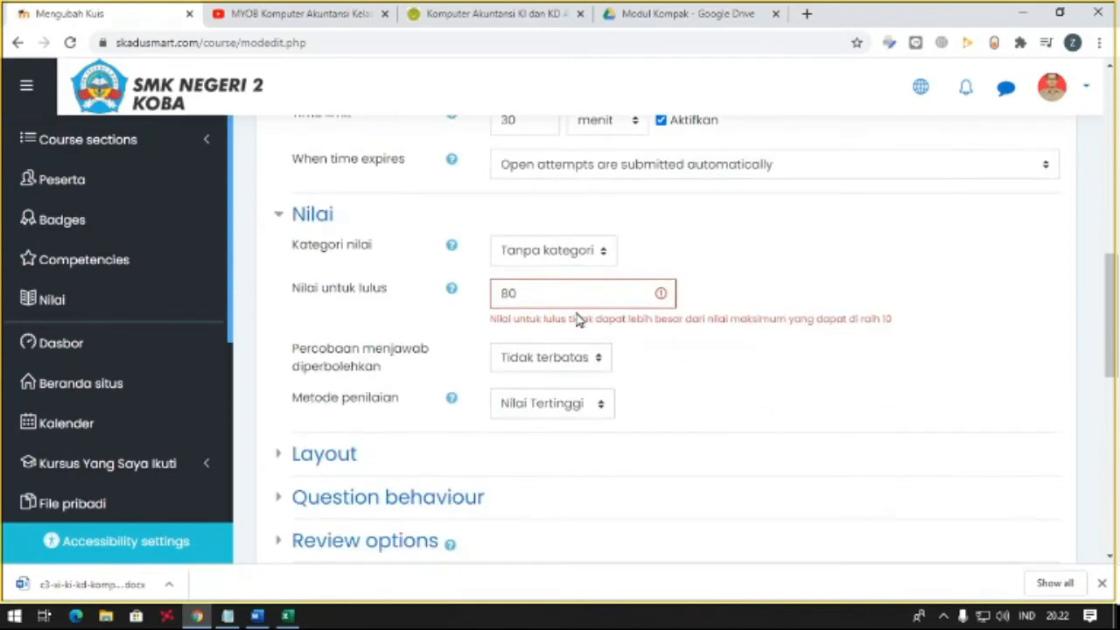
scroll(426, 352, up, 10)
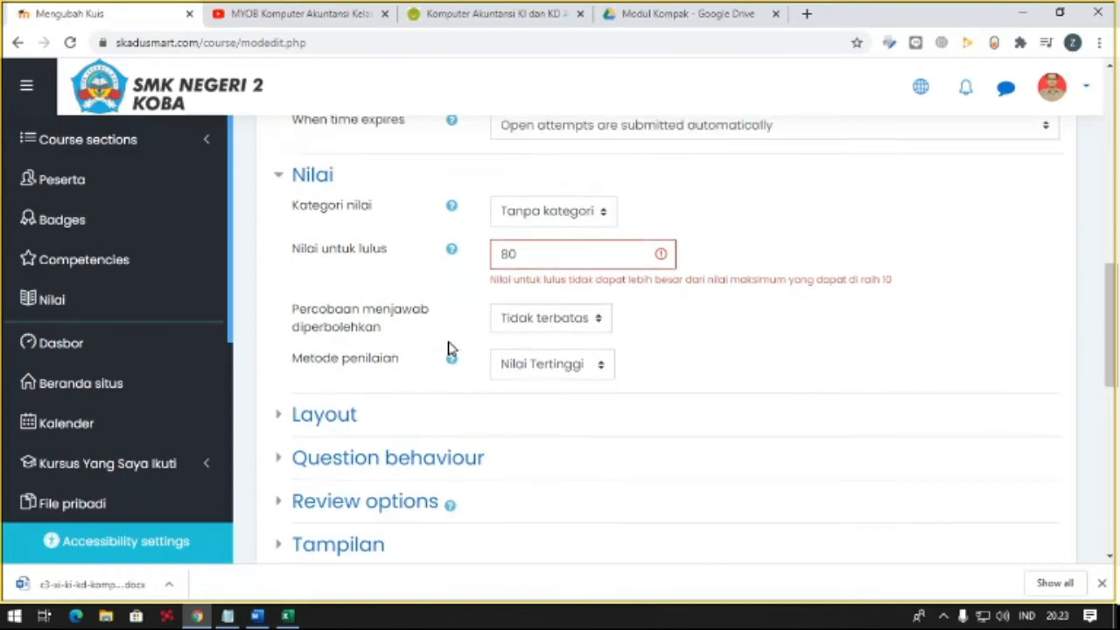
scroll(450, 343, down, 6)
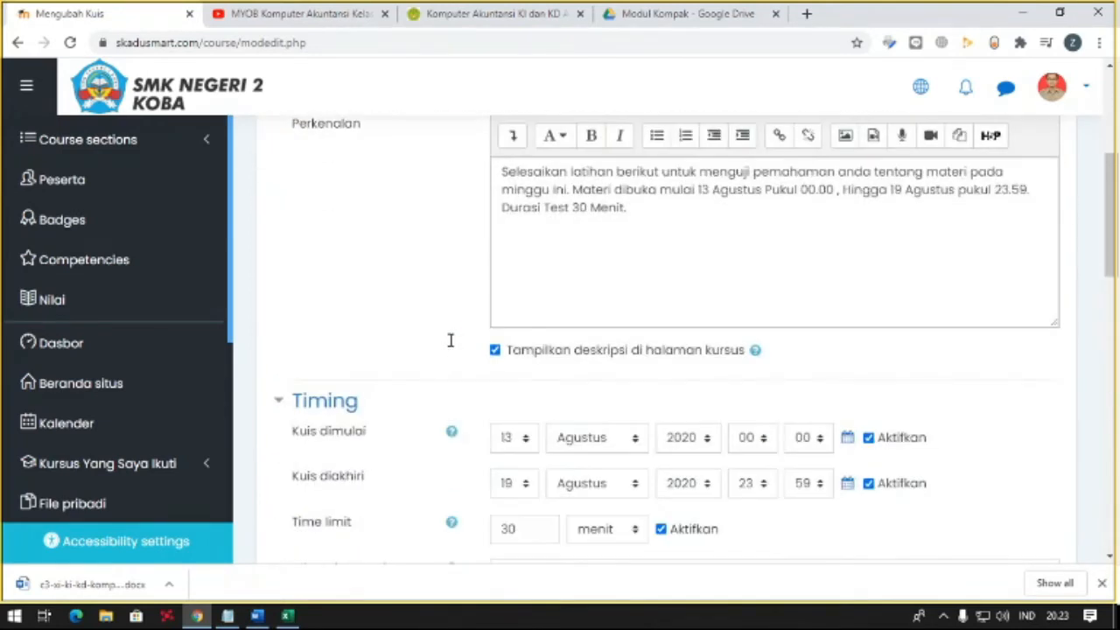
- Set the quiz's passing grade to 10, and save and display the quiz
scroll(451, 340, down, 1)
drag(536, 379, 469, 350)
text(10)
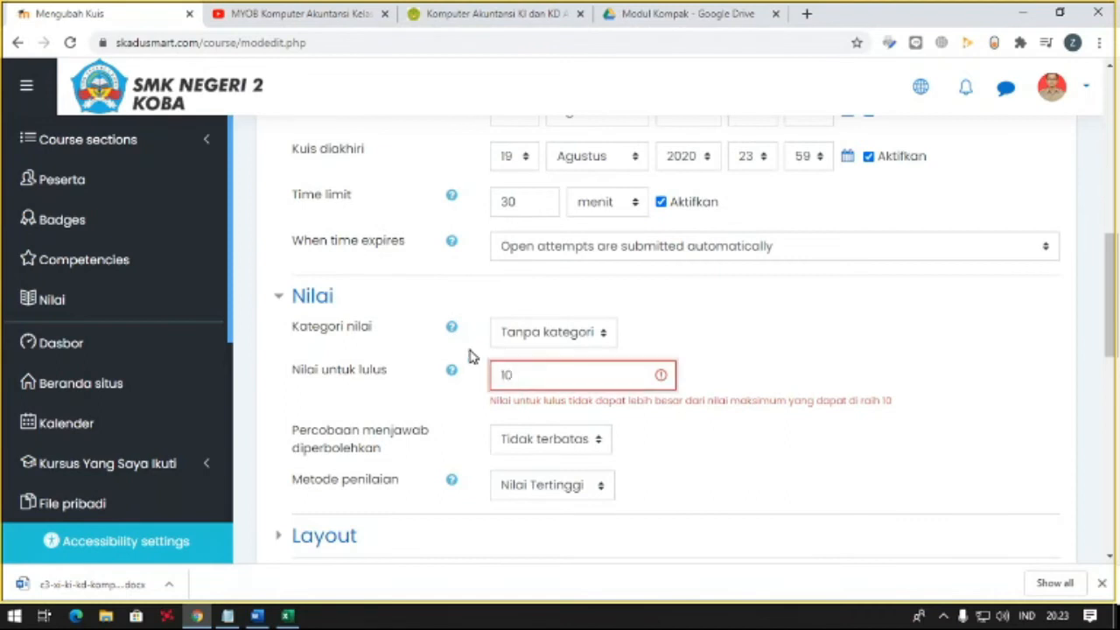
key(Tab)
scroll(513, 377, down, 7)
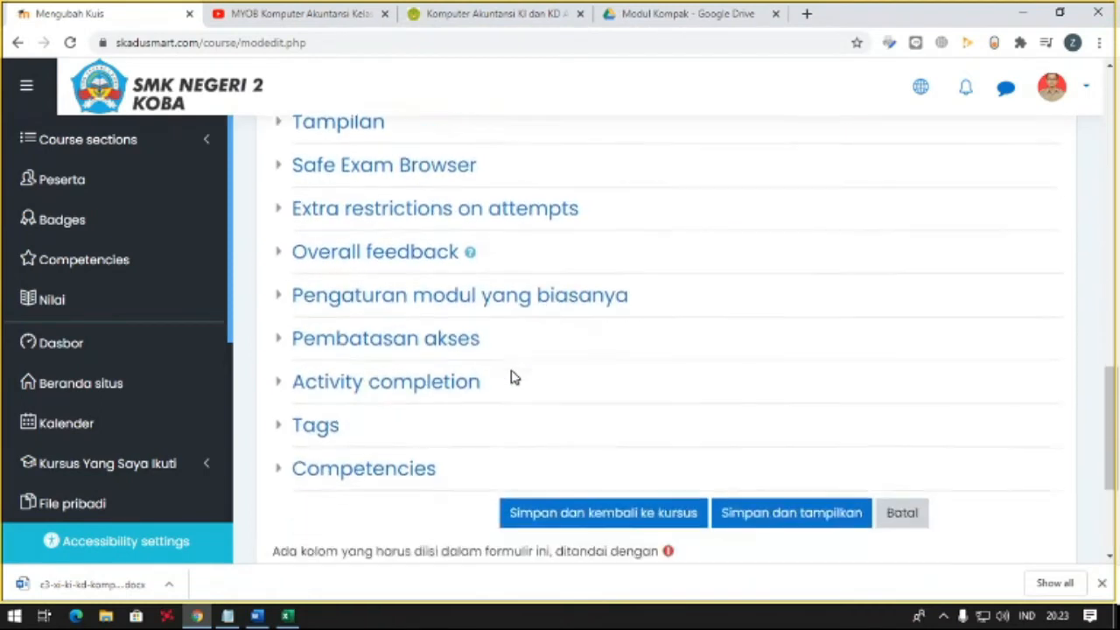
click(752, 409)
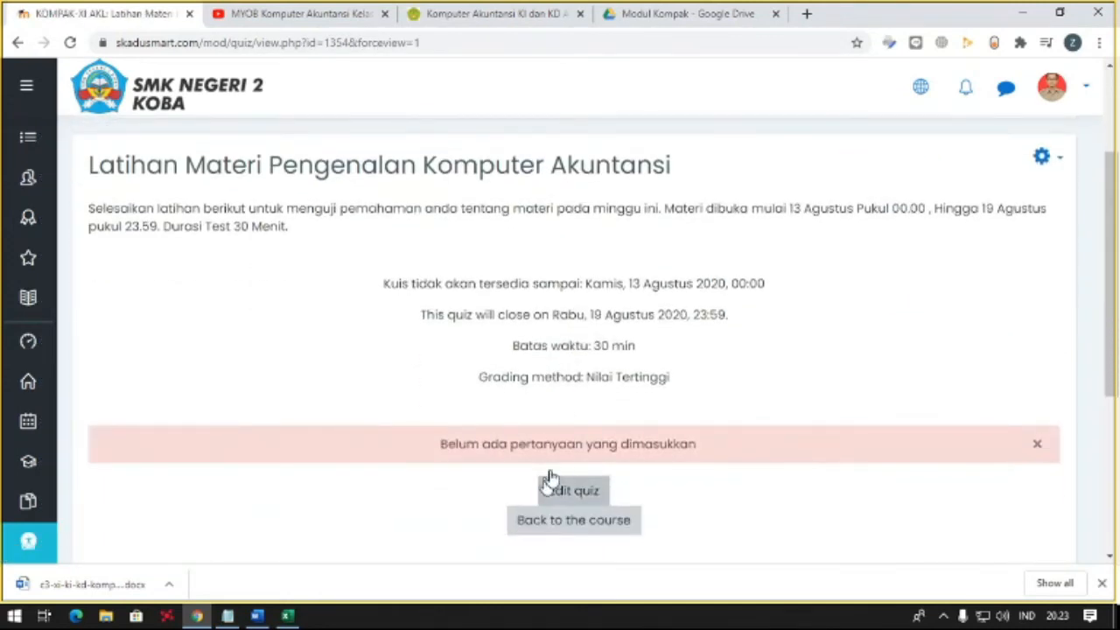
- Open the empty quiz for editing and add a new question of the Essay type
click(574, 493)
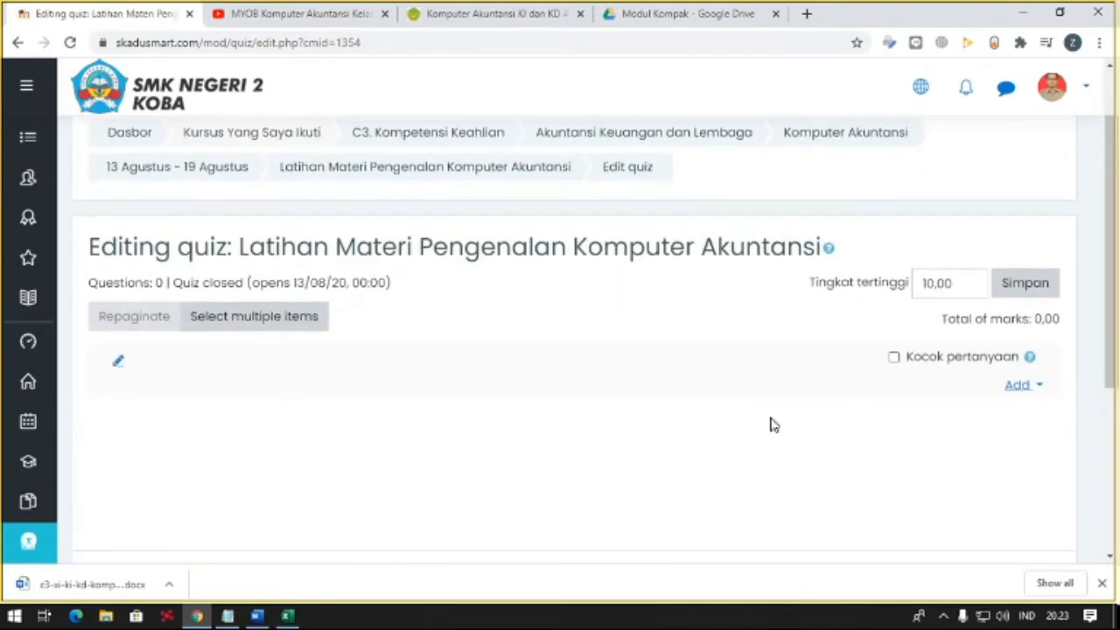
click(1017, 388)
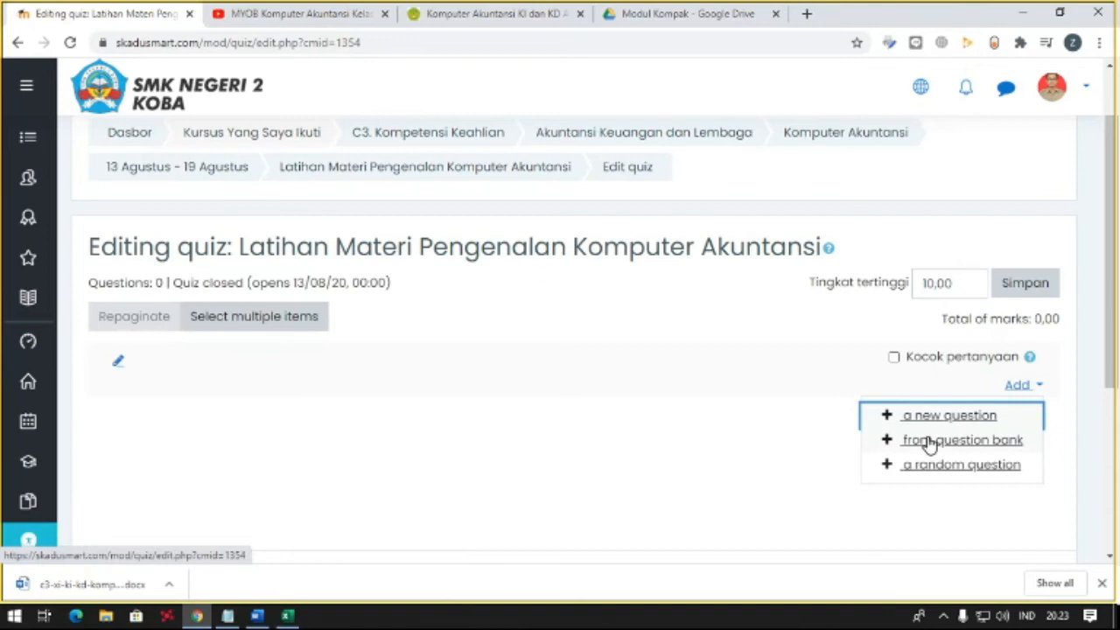
click(925, 413)
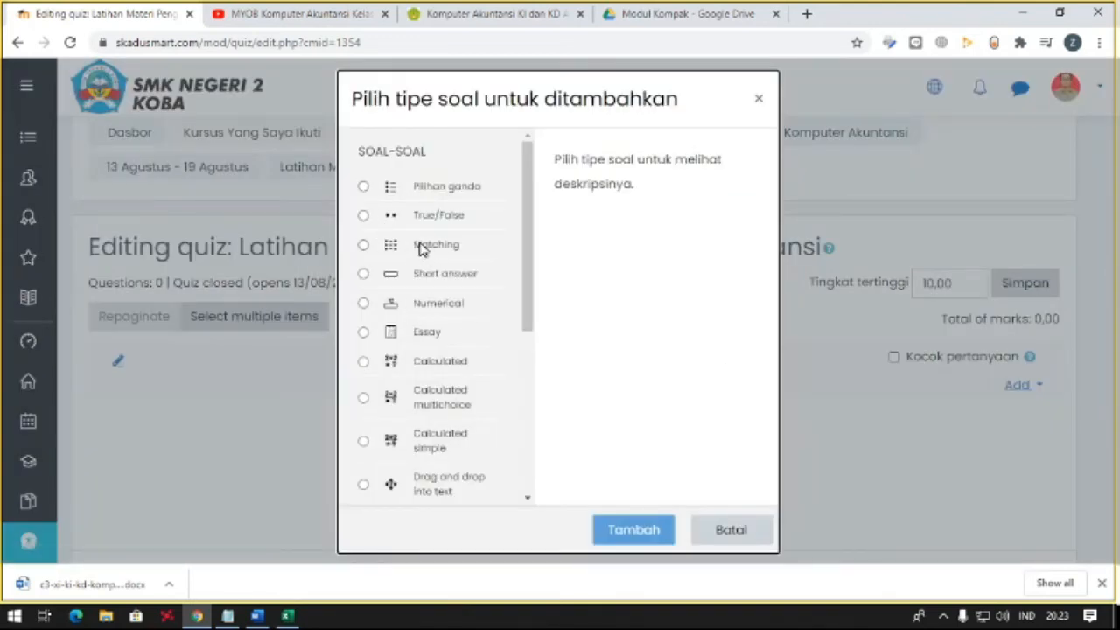
right_click(408, 335)
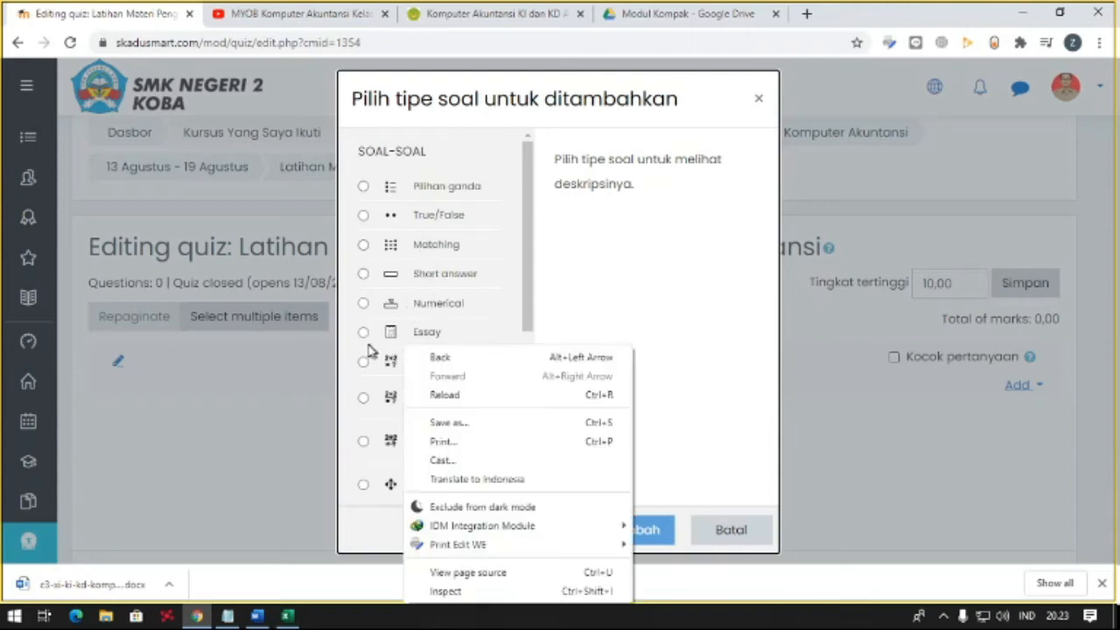
click(363, 334)
click(597, 535)
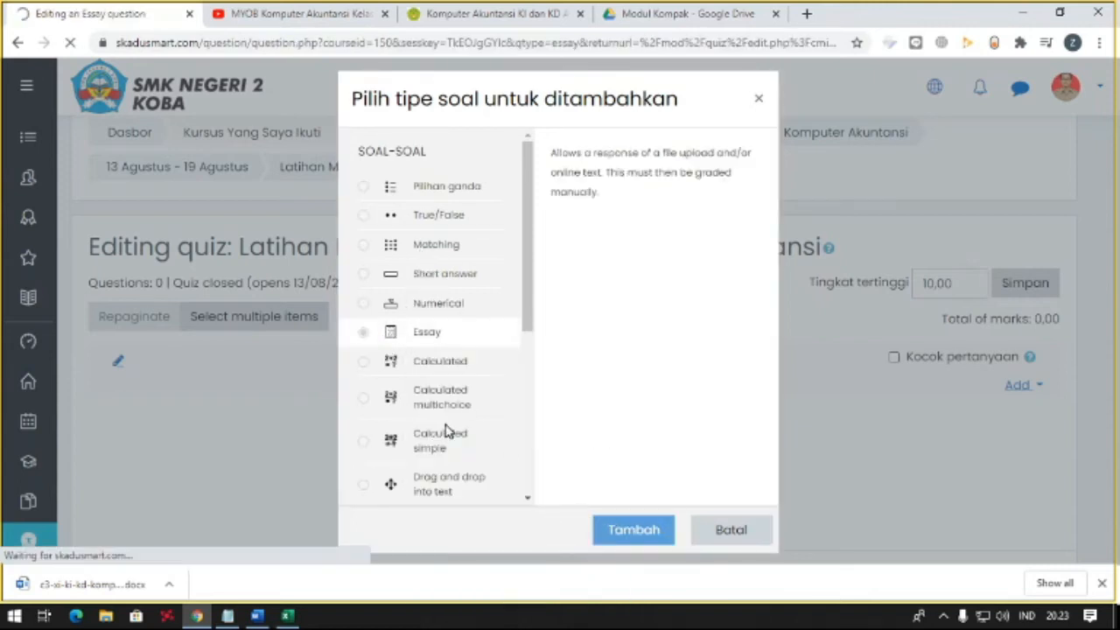
- Name the new essay question "Pengenalan Komputer Akuntansi"
scroll(472, 416, down, 3)
click(541, 254)
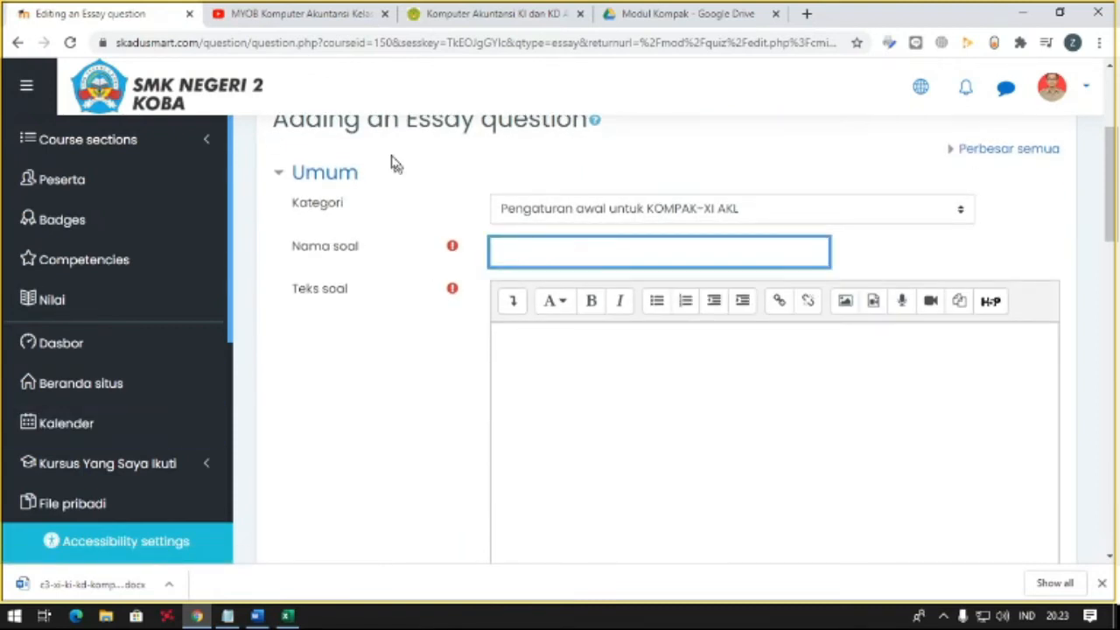
text(Pengenalan Komputer AKuntansi)
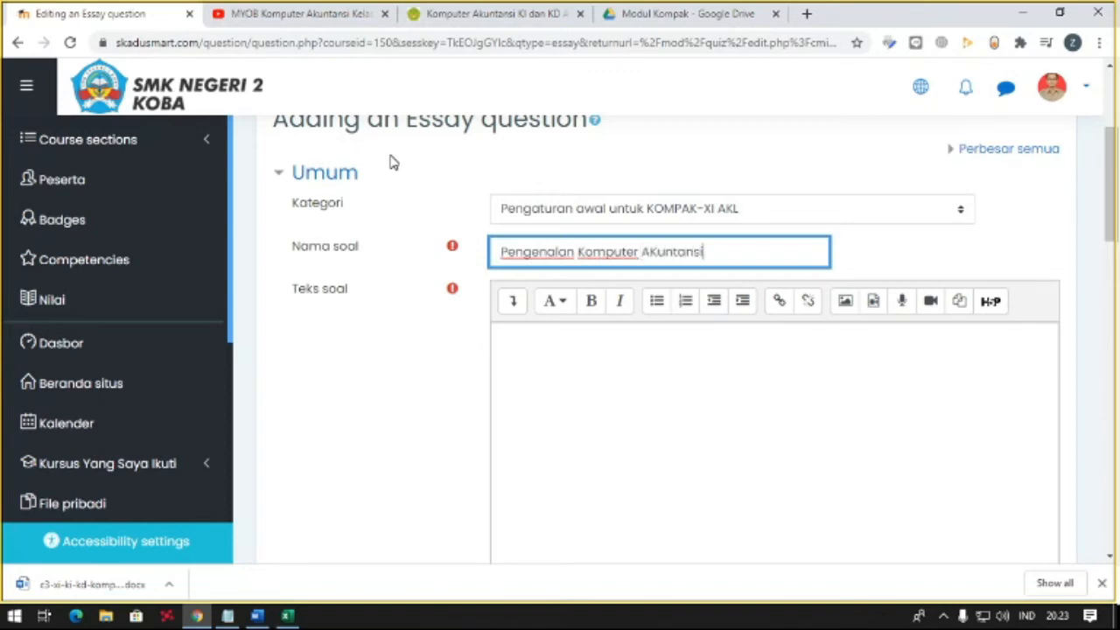
key(ctrl+Left)
key(Right)
text(k)
- Copy the question name into the blank Notepad document for reuse and return to the question form in the browser
key(ctrl+a)
key(ctrl+c)
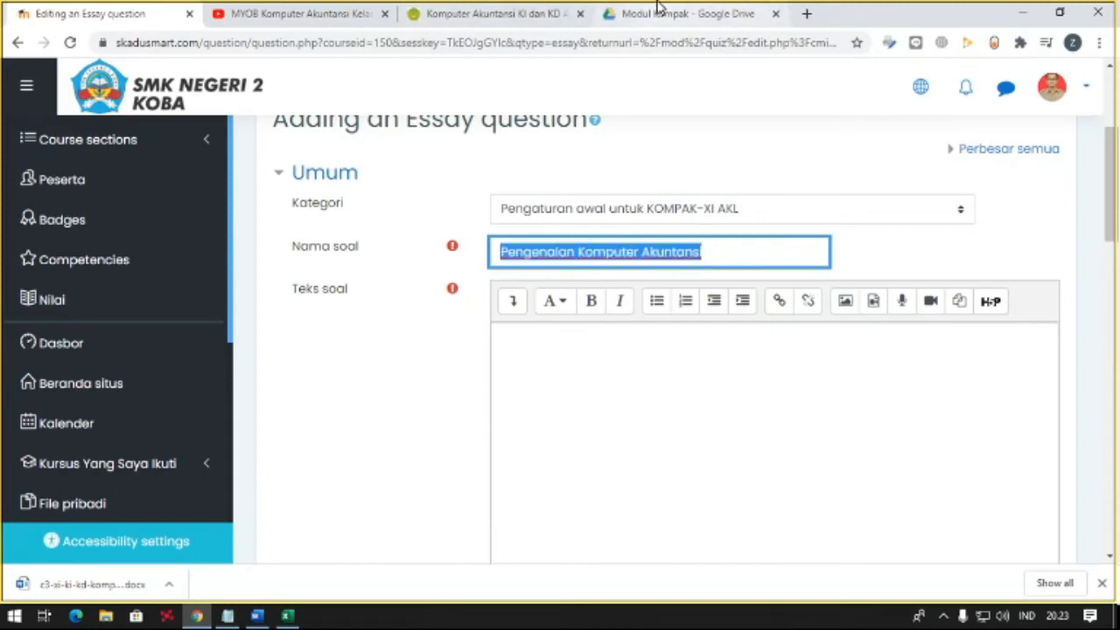
click(228, 616)
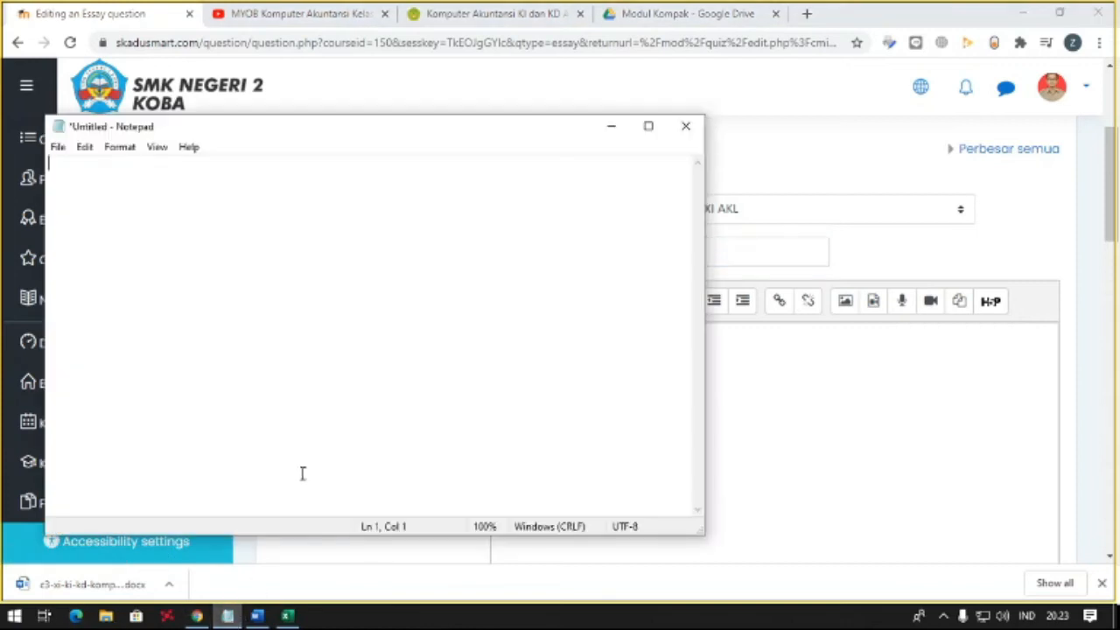
key(ctrl+v)
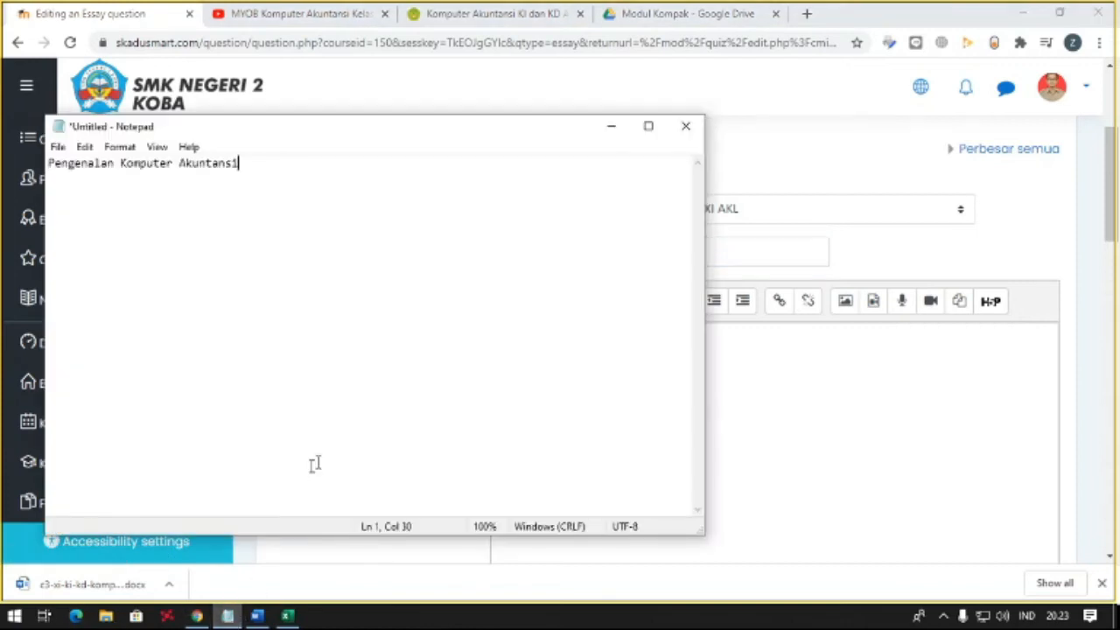
click(822, 18)
drag(0, 131, 0, 54)
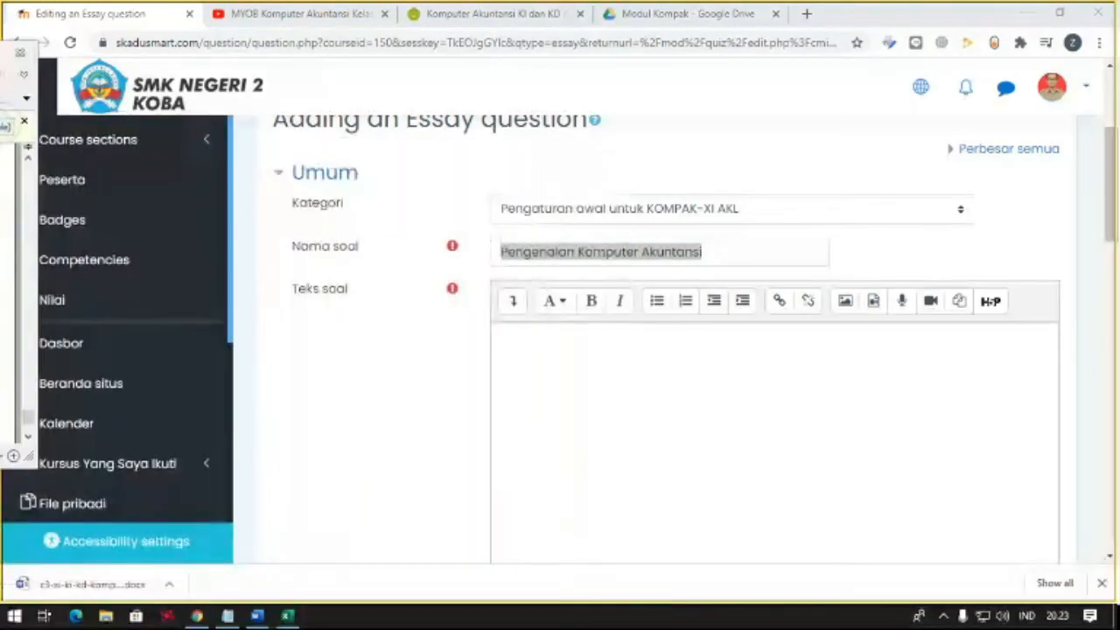
- Enter "Apakah yang dimaksud dengan komputer?" as the essay question's text
click(550, 344)
text(Apakah yang dima)
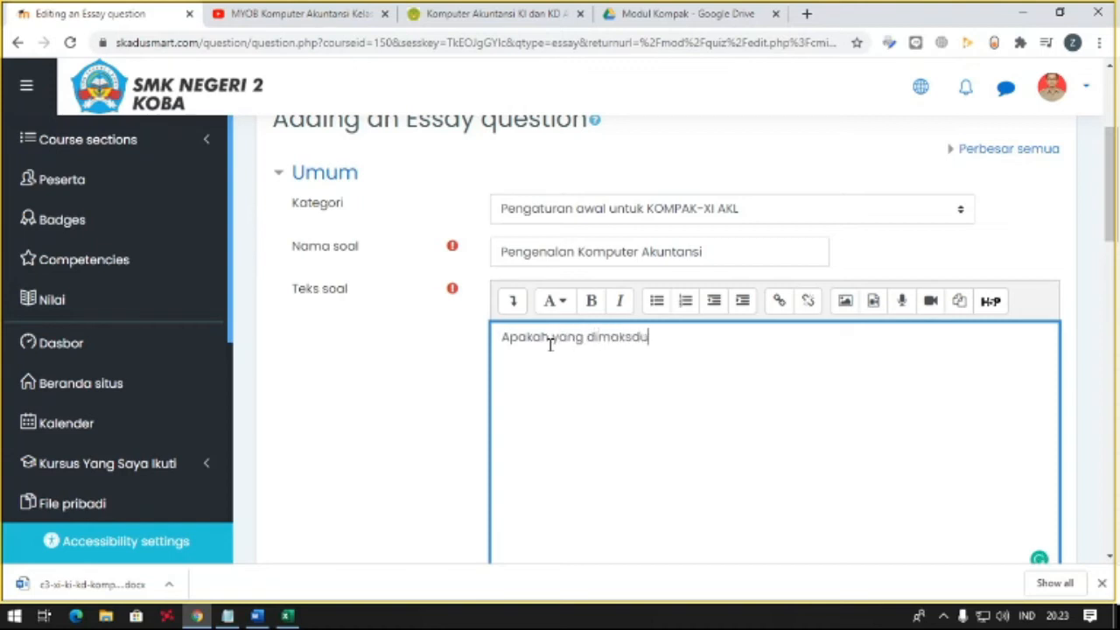
text(ksud dengan komputer)
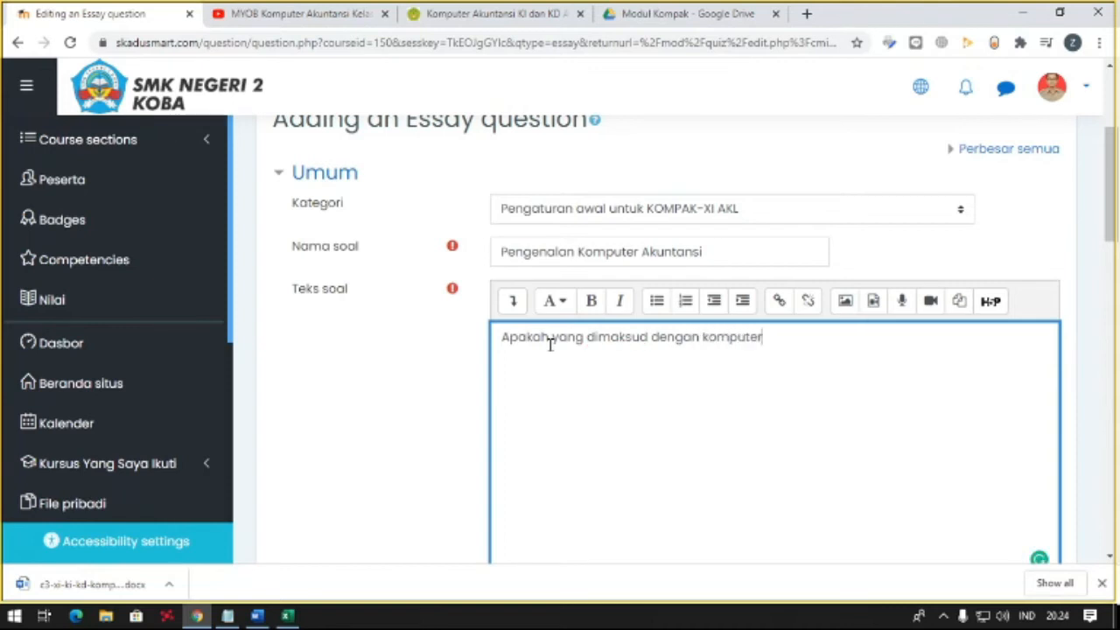
text(?)
key(Return)
- Save the essay question about the meaning of komputer to the quiz
scroll(547, 343, down, 3)
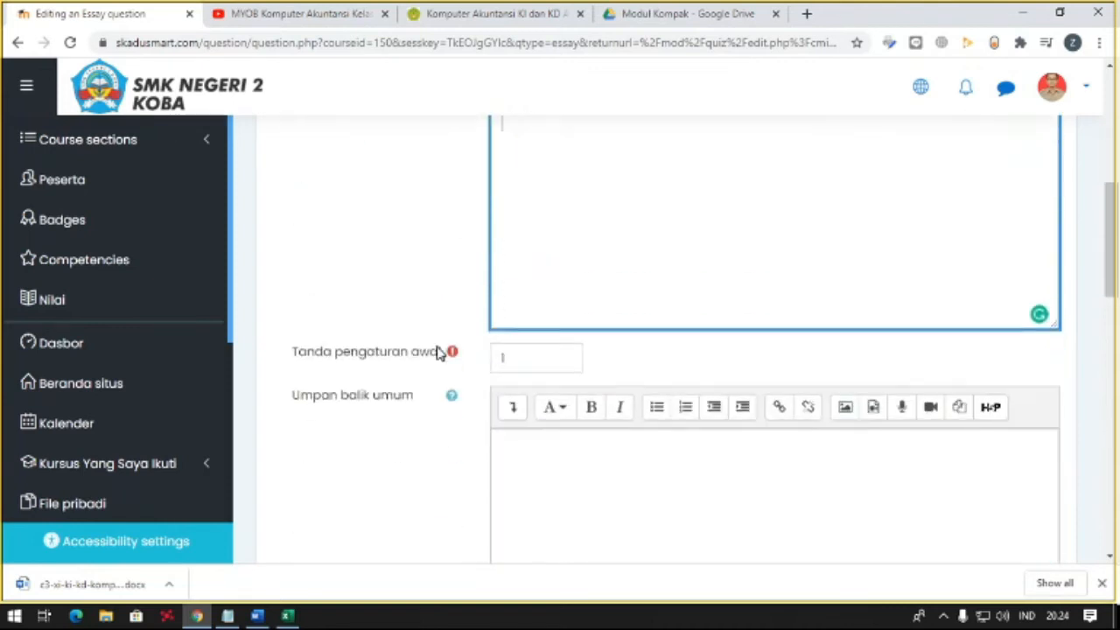
scroll(536, 366, down, 4)
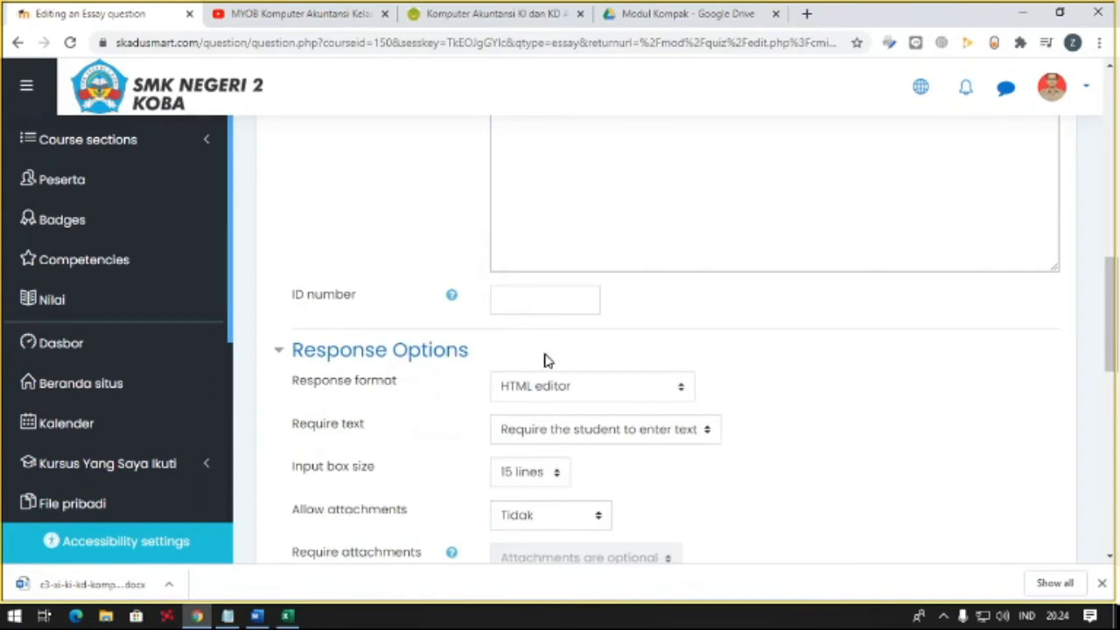
scroll(545, 358, down, 2)
scroll(544, 359, down, 2)
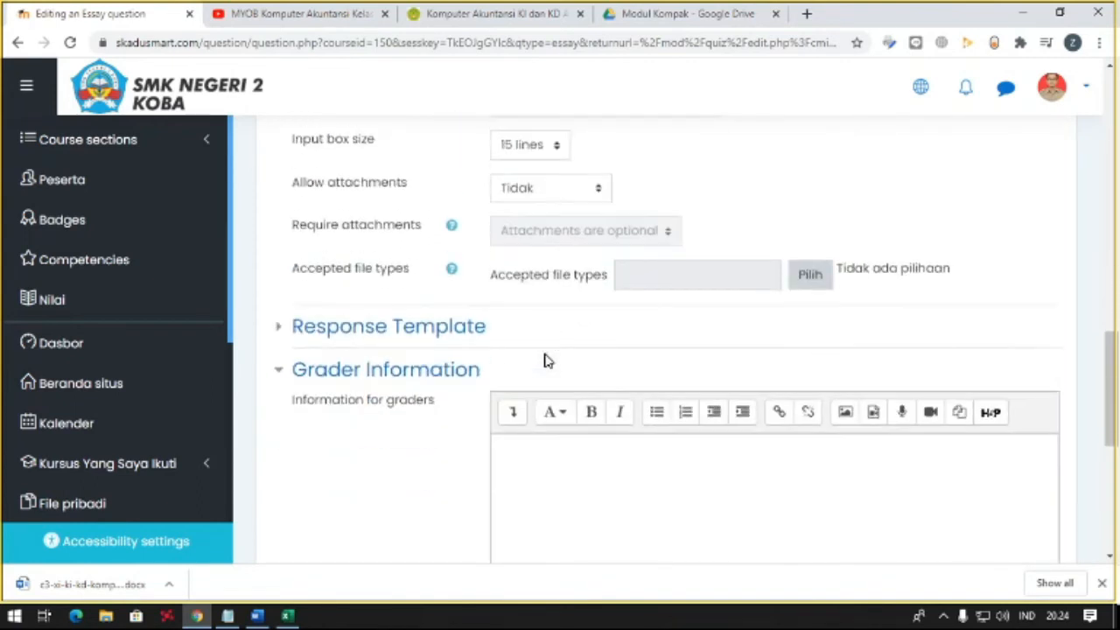
scroll(544, 361, down, 3)
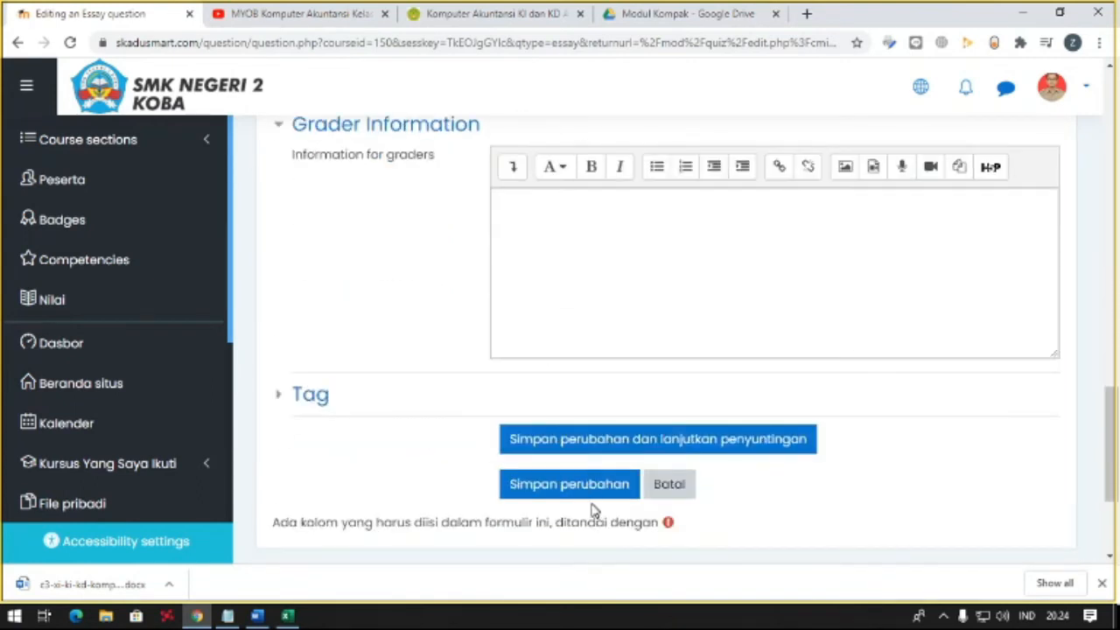
click(525, 483)
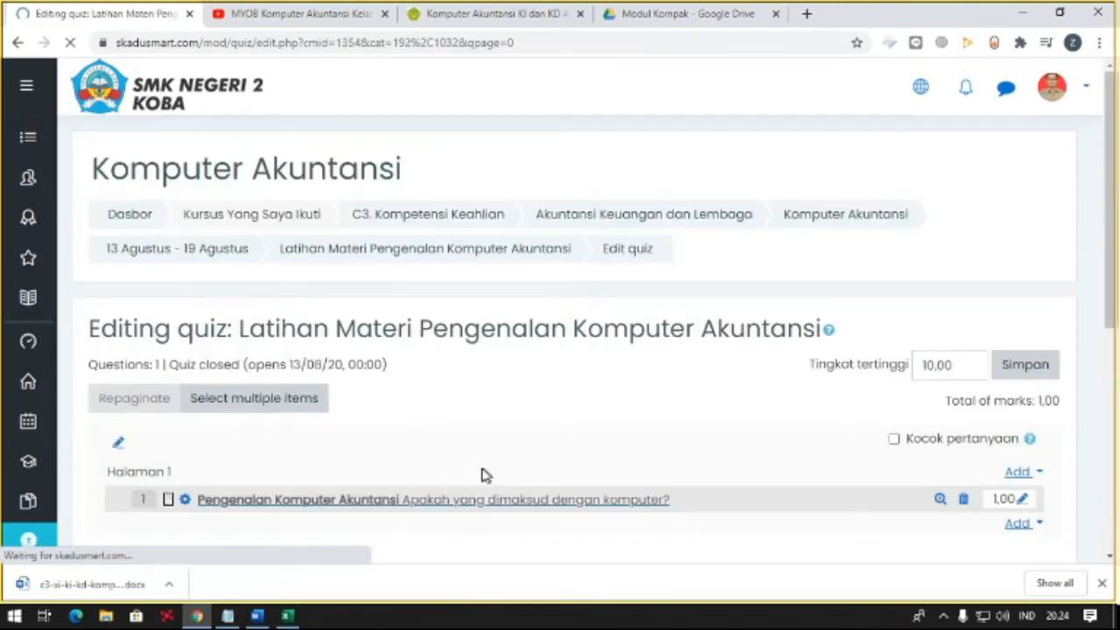
- Add a second new question of the Essay type to page 1 of the quiz
scroll(455, 467, down, 1)
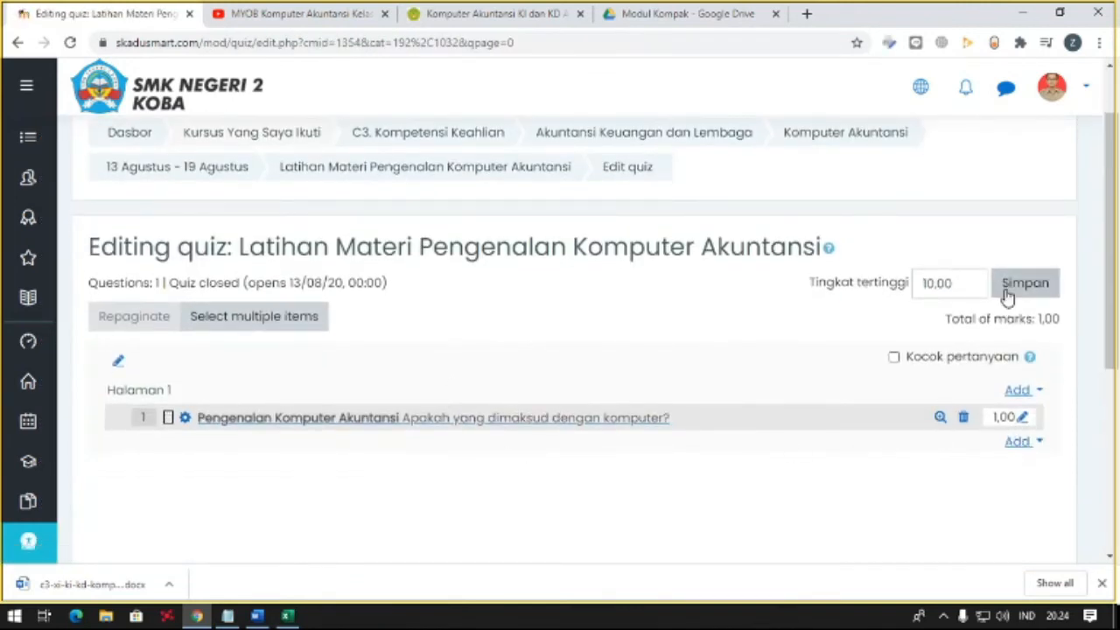
click(1017, 391)
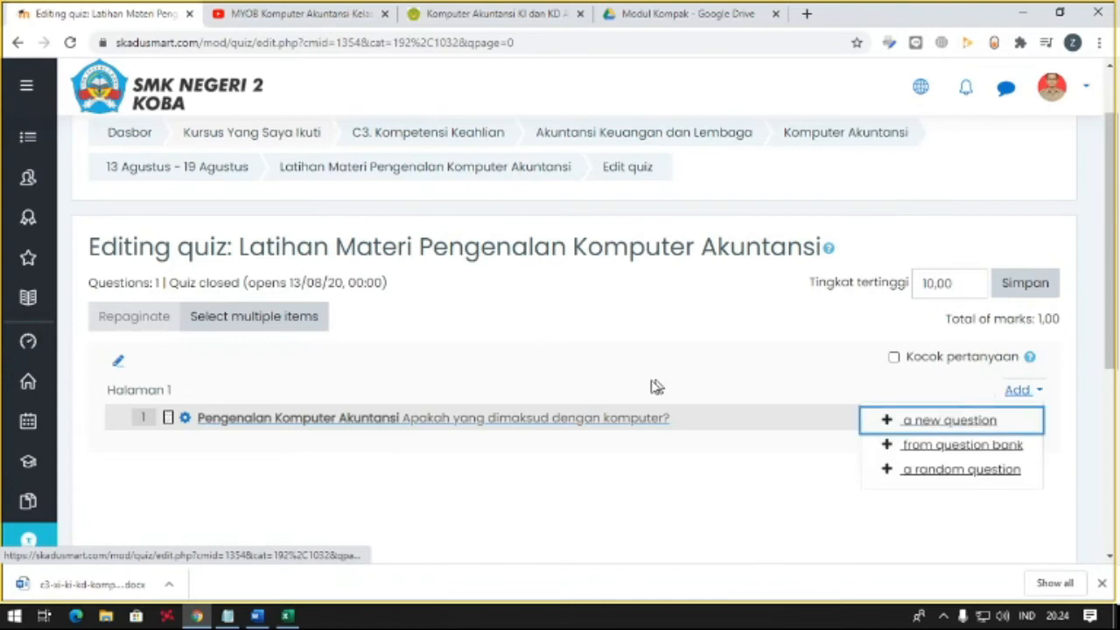
click(950, 429)
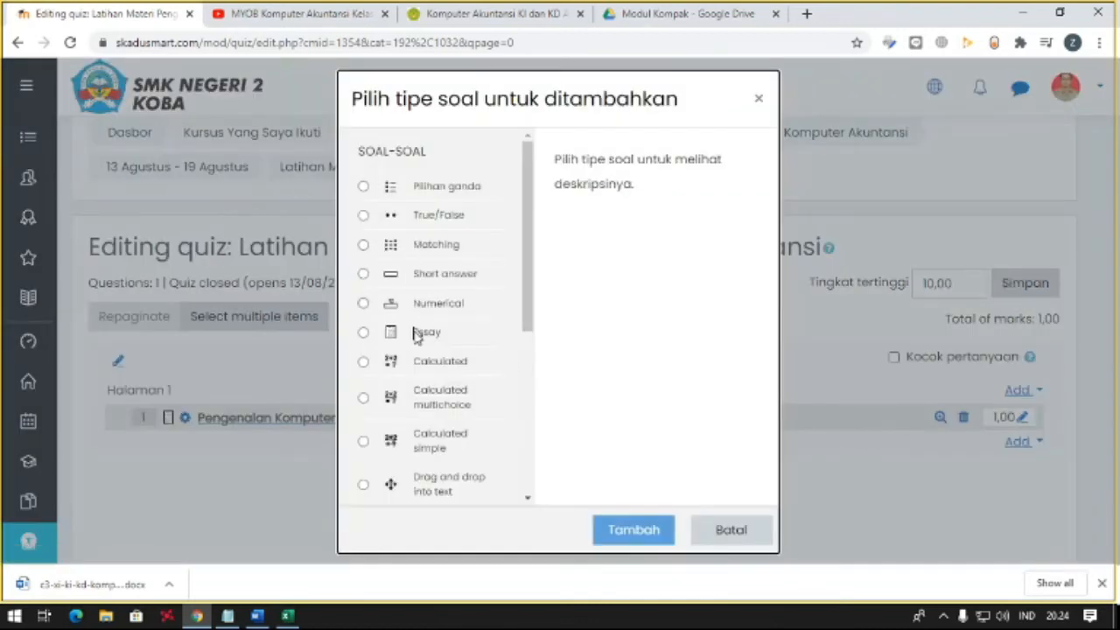
click(364, 332)
click(596, 523)
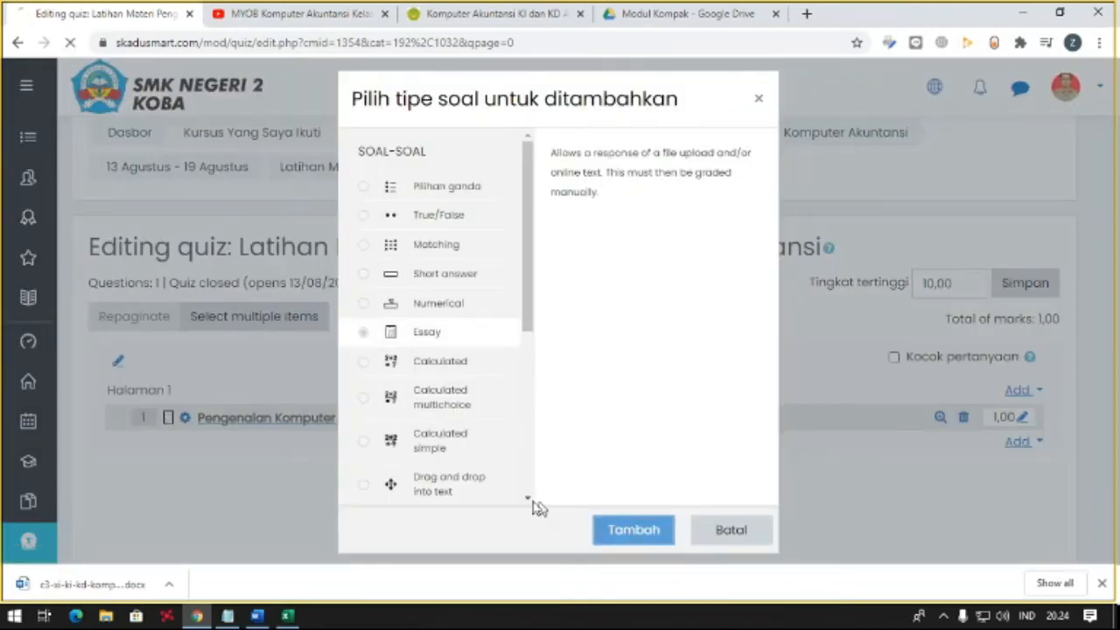
- Copy "Pengenalan Komputer Akuntansi" from Notepad and paste it as the second essay question's name
click(227, 616)
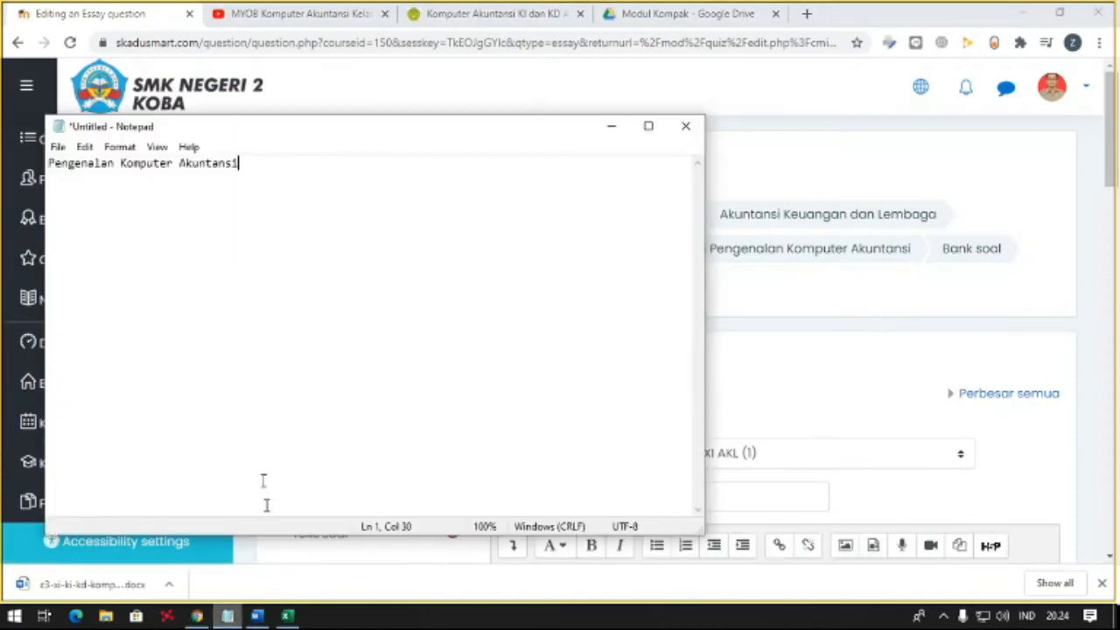
key(ctrl+a)
key(ctrl+c)
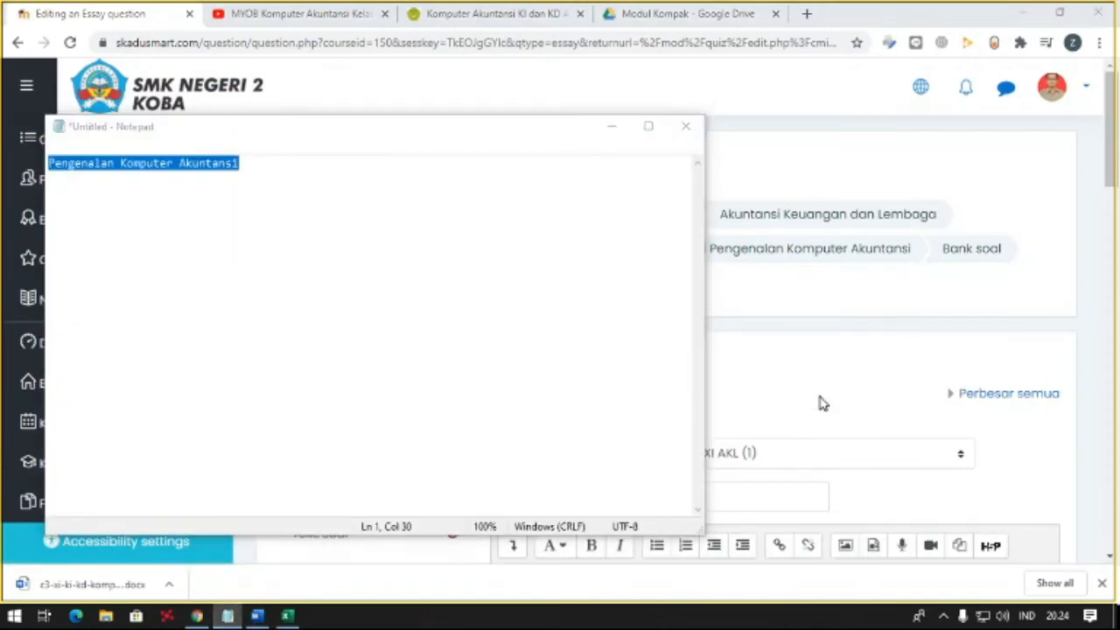
click(817, 400)
scroll(637, 379, down, 2)
click(568, 335)
key(ctrl+v)
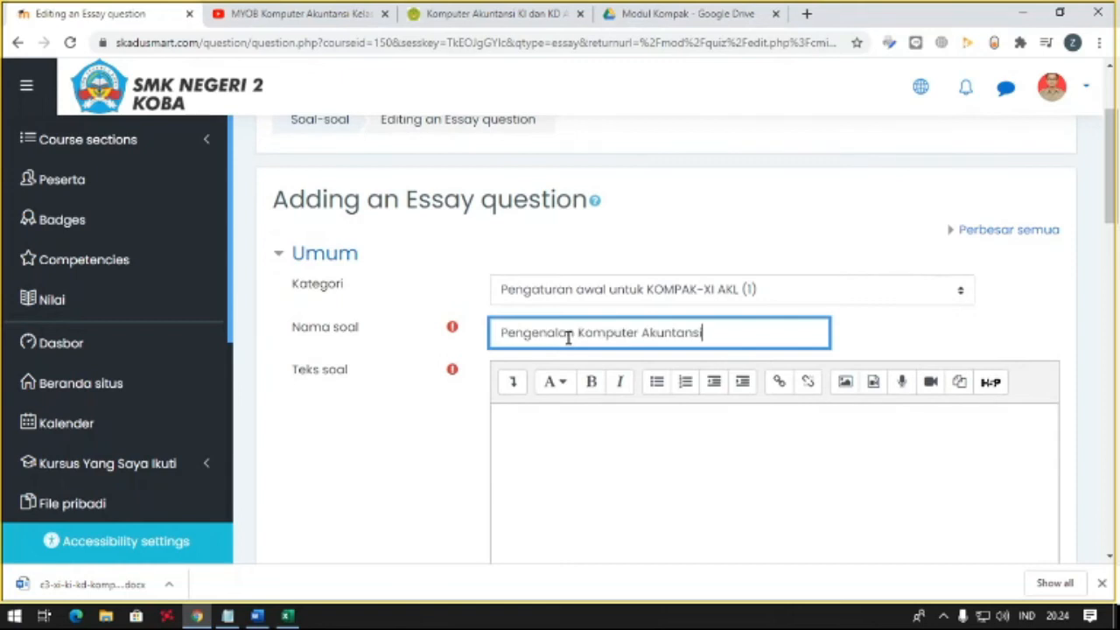
- Begin the second question's text with "Sebutkan dan jelaskan bahwa dalam pemrosesan data akuntansi"
scroll(567, 332, down, 1)
click(566, 338)
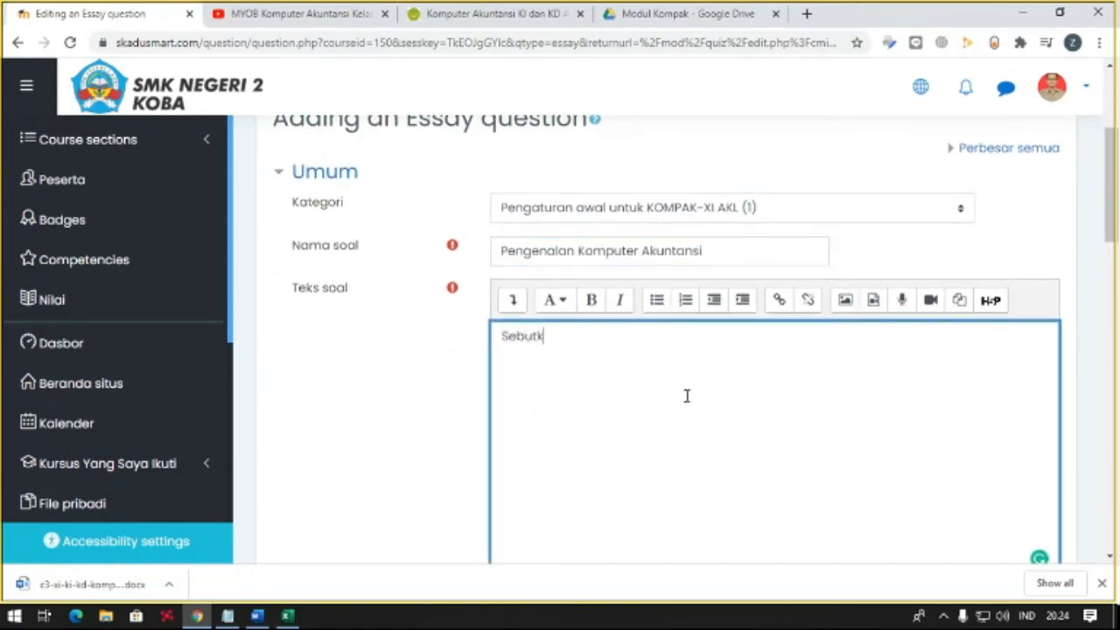
text(Sebutkan dan jelaskan)
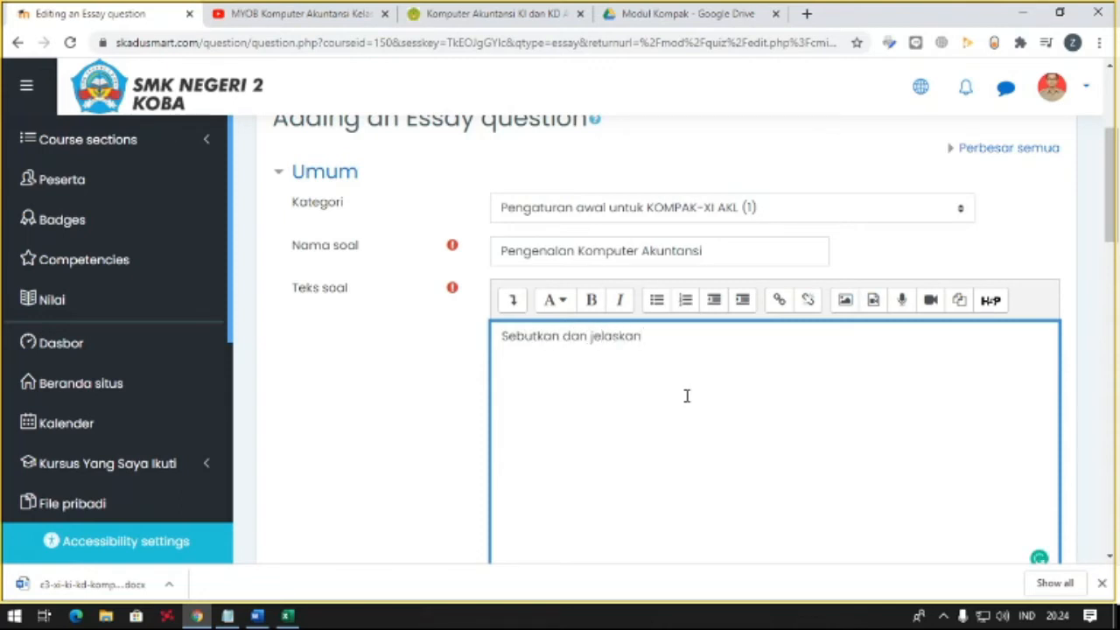
text( bahwa dalam pemros)
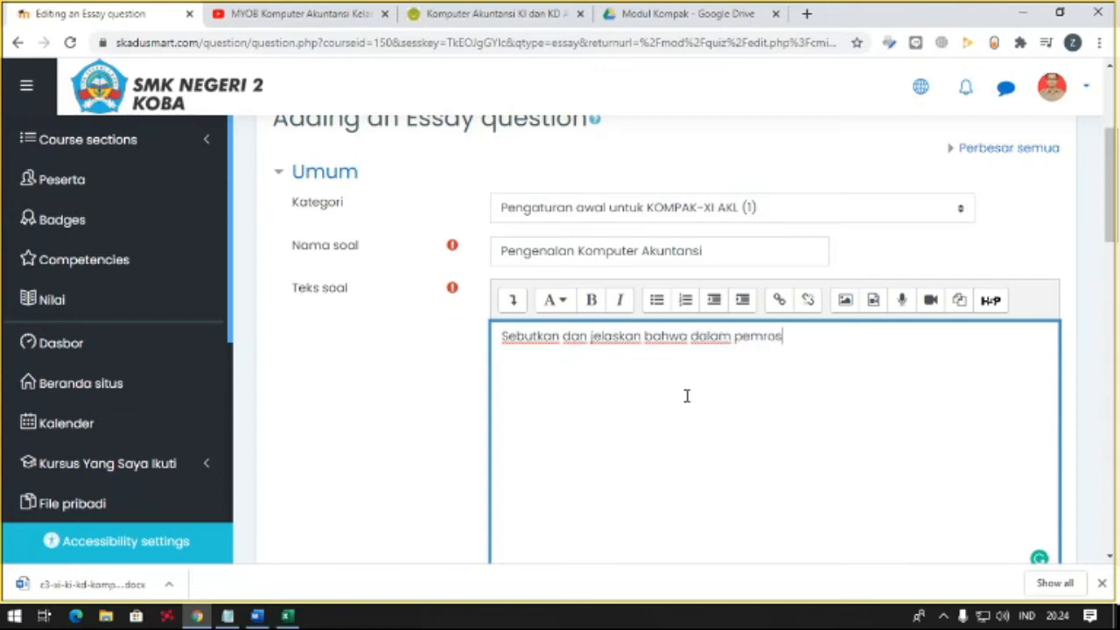
text(esan akuntansi)
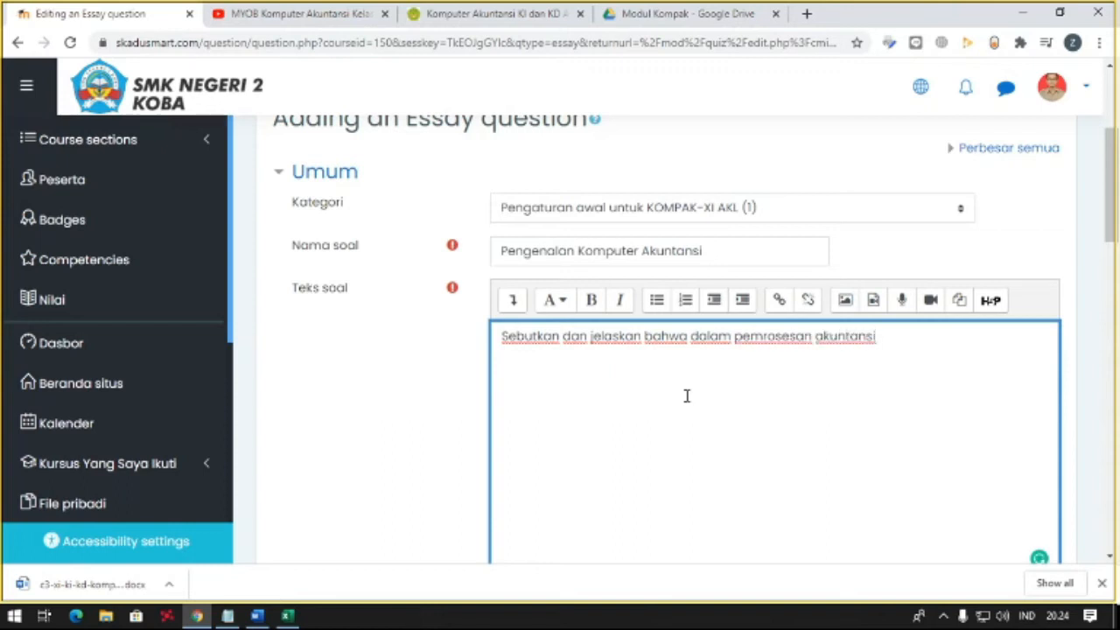
text(ds)
key(BackSpace)
text(ata)
key(End)
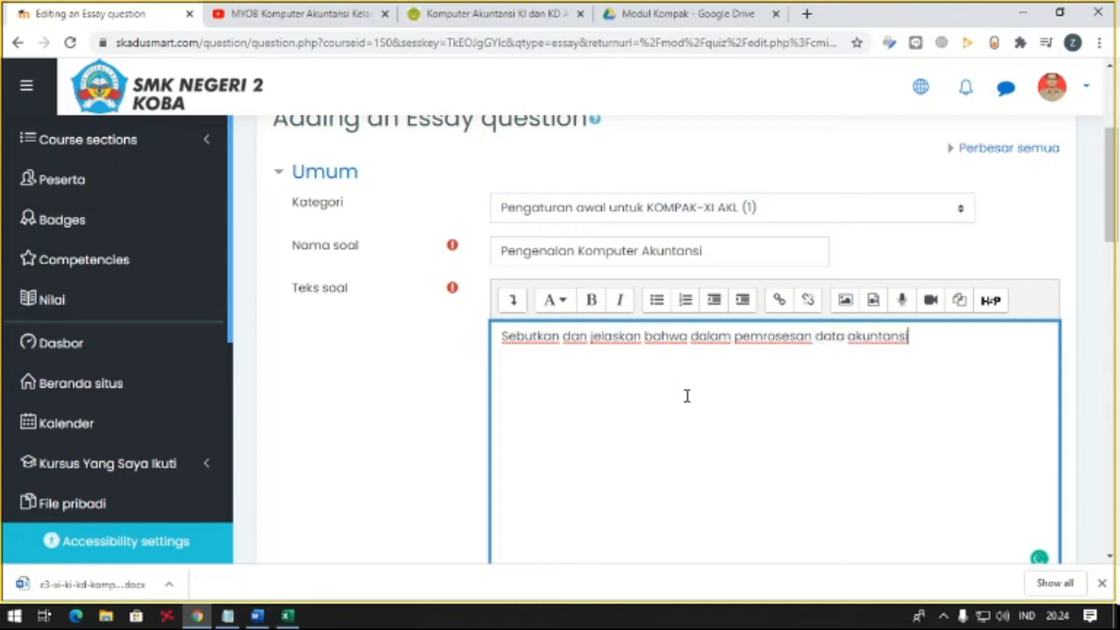
- Complete the question text with "mulai dari penjurnalan samapai pelaporan memiliki tiga sifat?"
text(mulai dari )
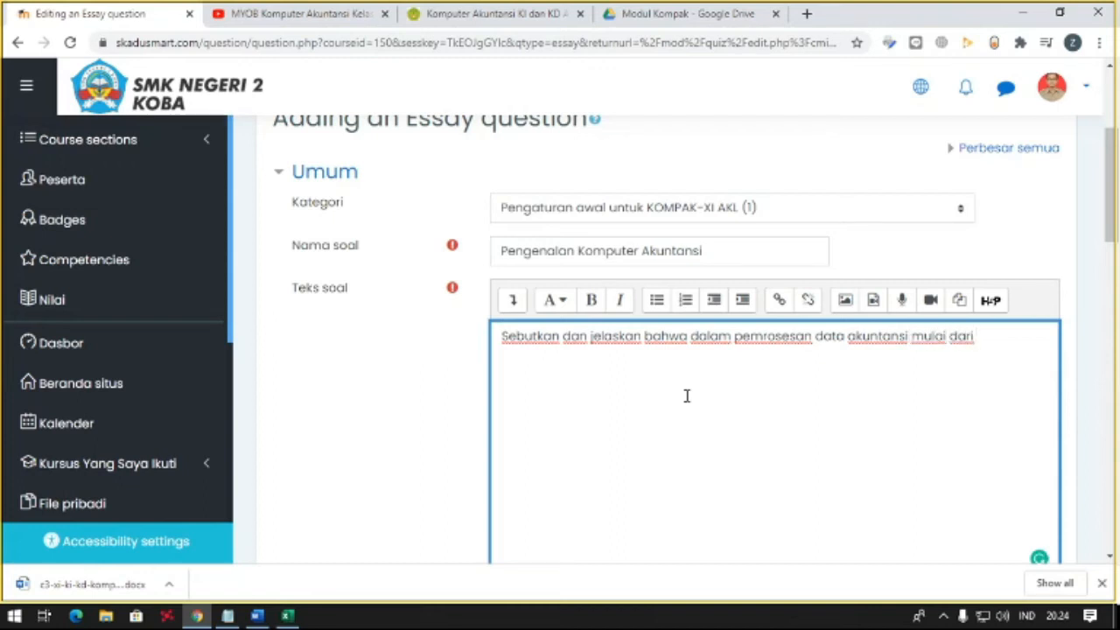
text(penjurnalan samapai pela)
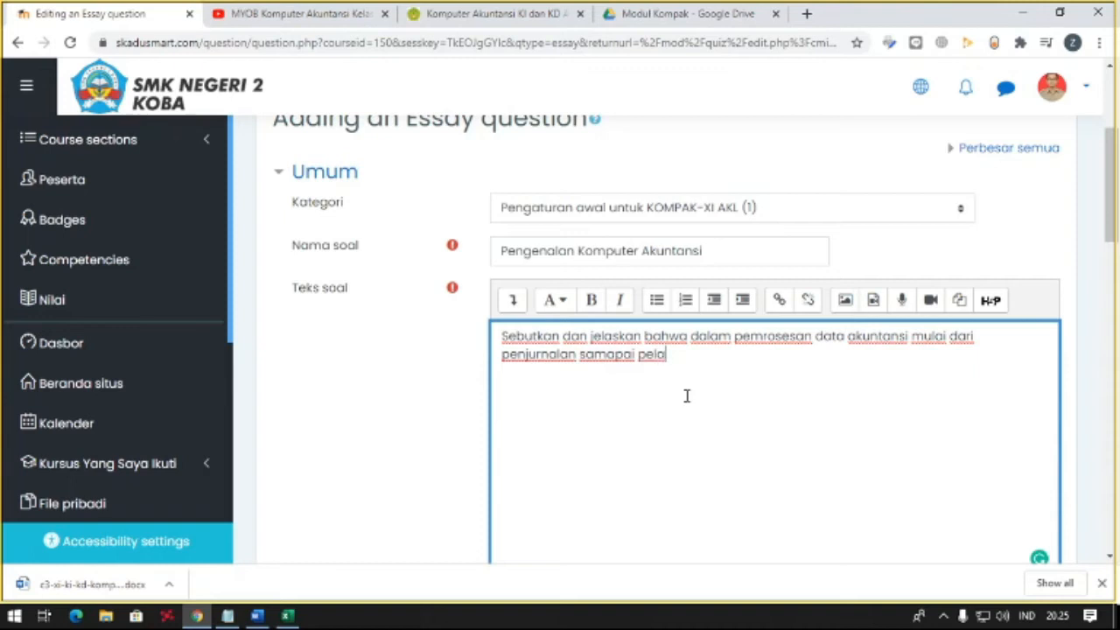
text(poran memiliki tiga sifat)
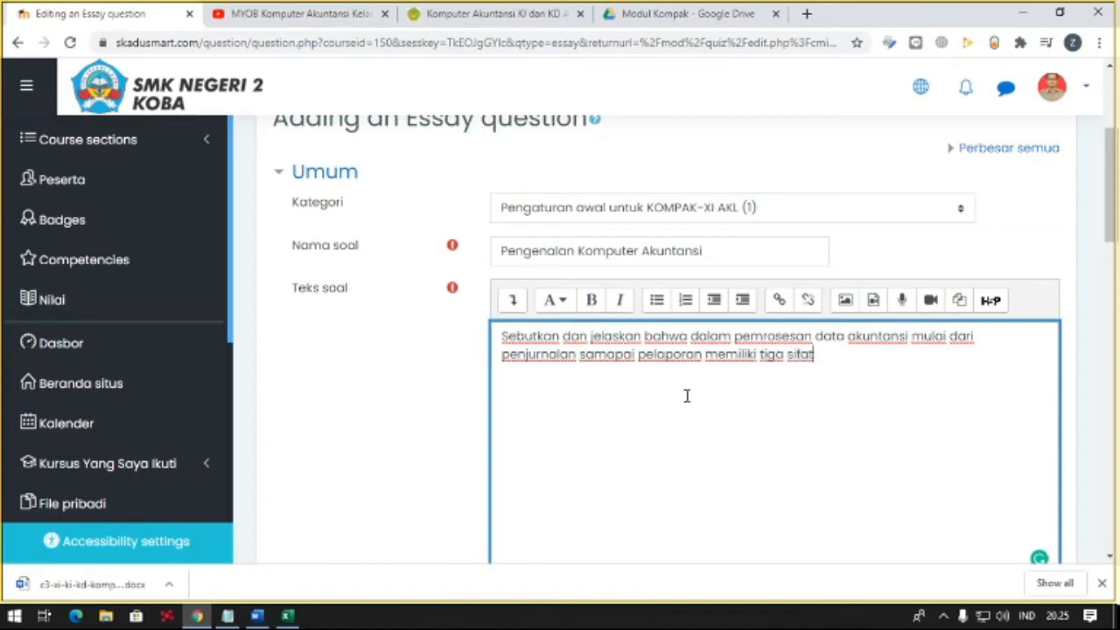
text(?)
- Save the second essay question with its remaining settings left at their defaults
scroll(435, 380, down, 3)
scroll(446, 455, down, 5)
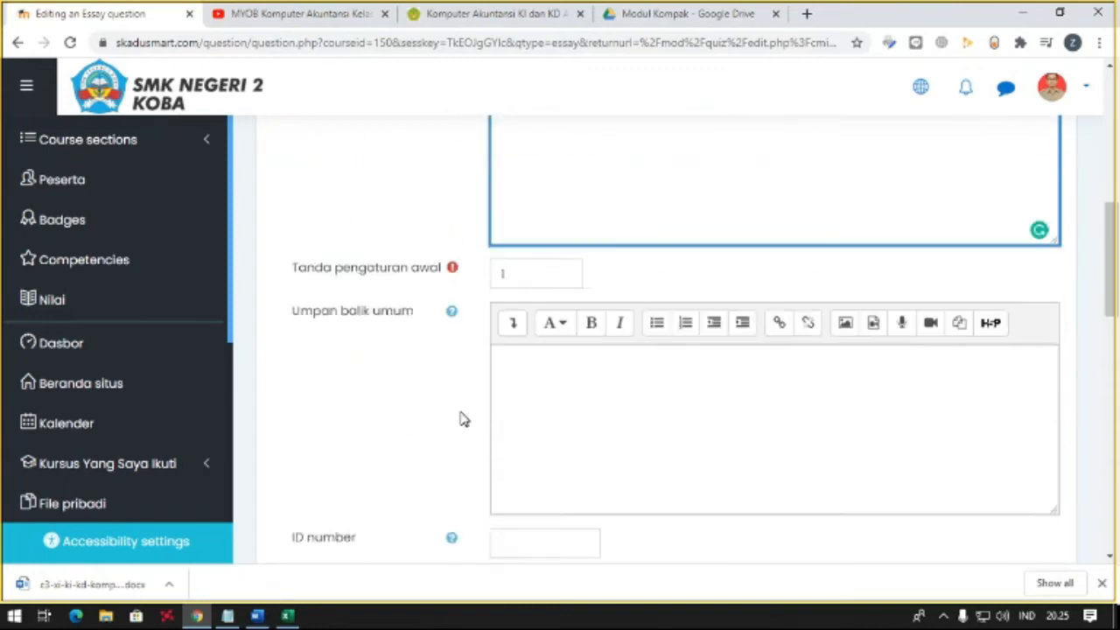
scroll(435, 481, down, 2)
scroll(438, 481, down, 4)
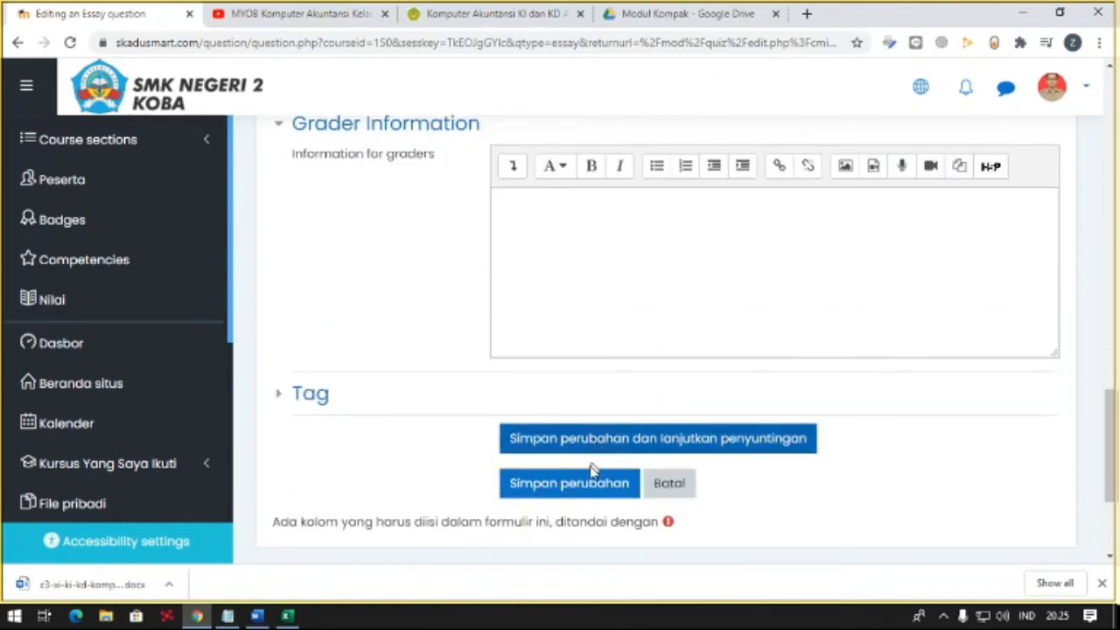
click(588, 486)
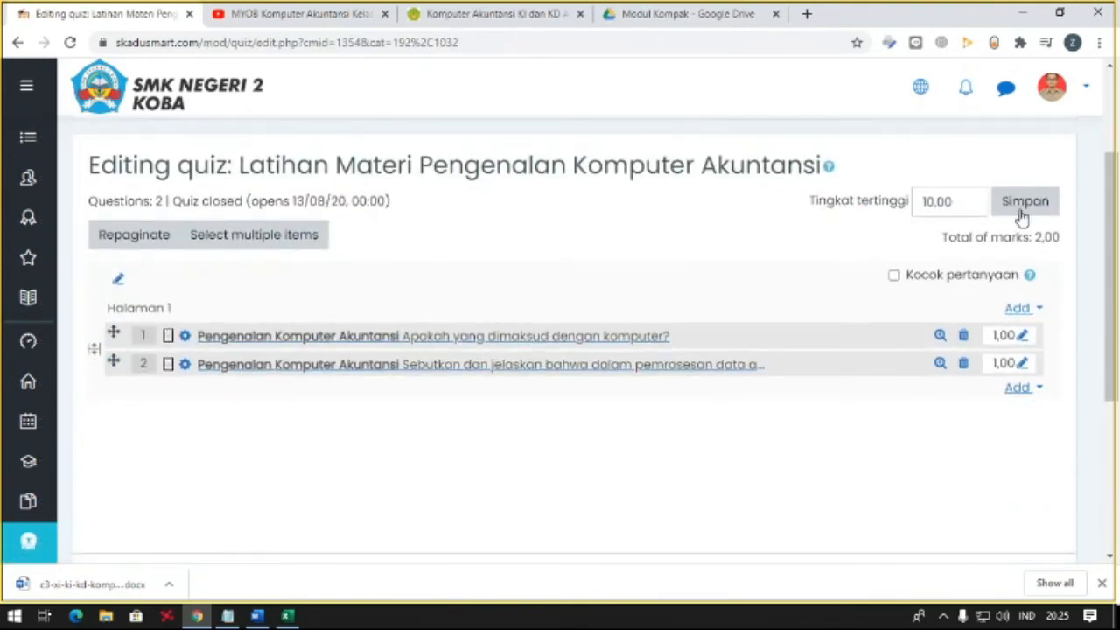
- Add a third new question of the Essay type to page 1 and name it "Pengenalan Komputer Akuntansi"
click(1018, 308)
click(889, 341)
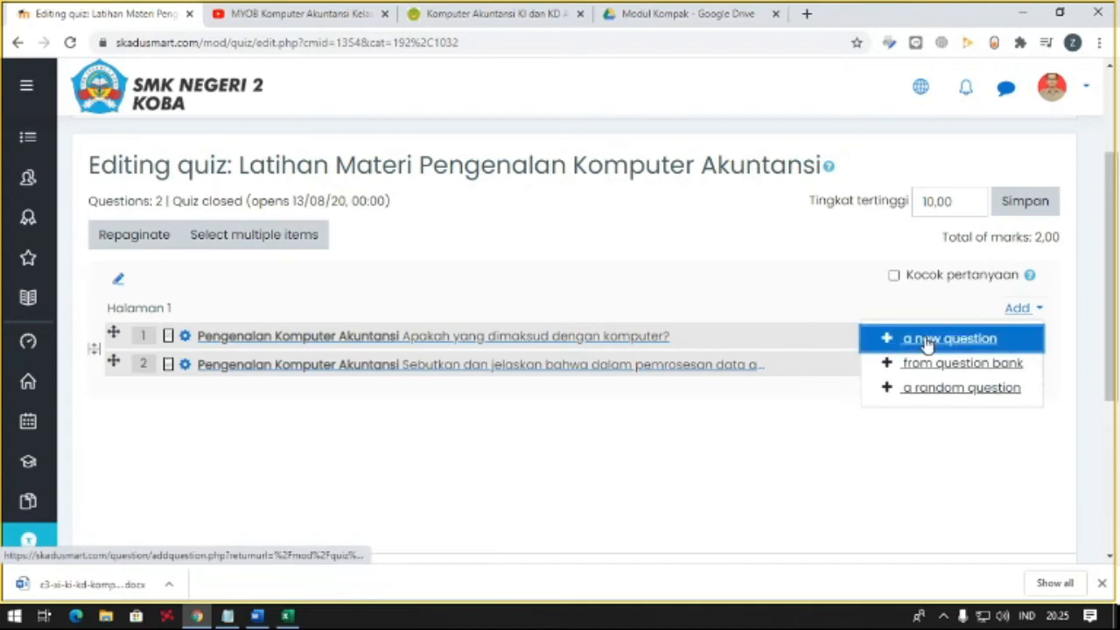
click(363, 332)
click(363, 332)
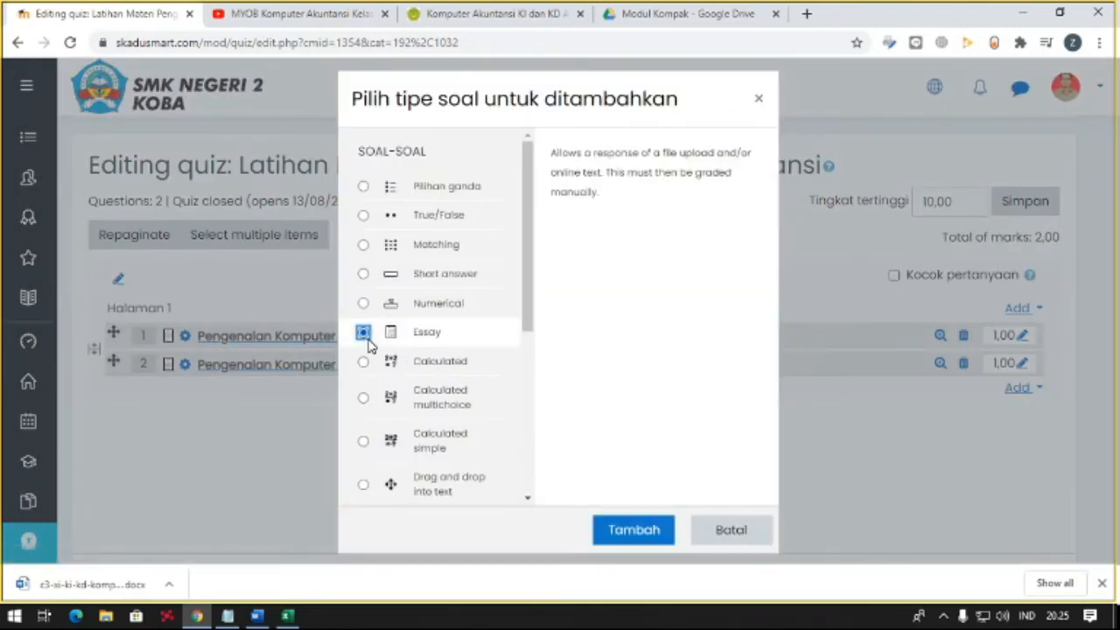
click(642, 529)
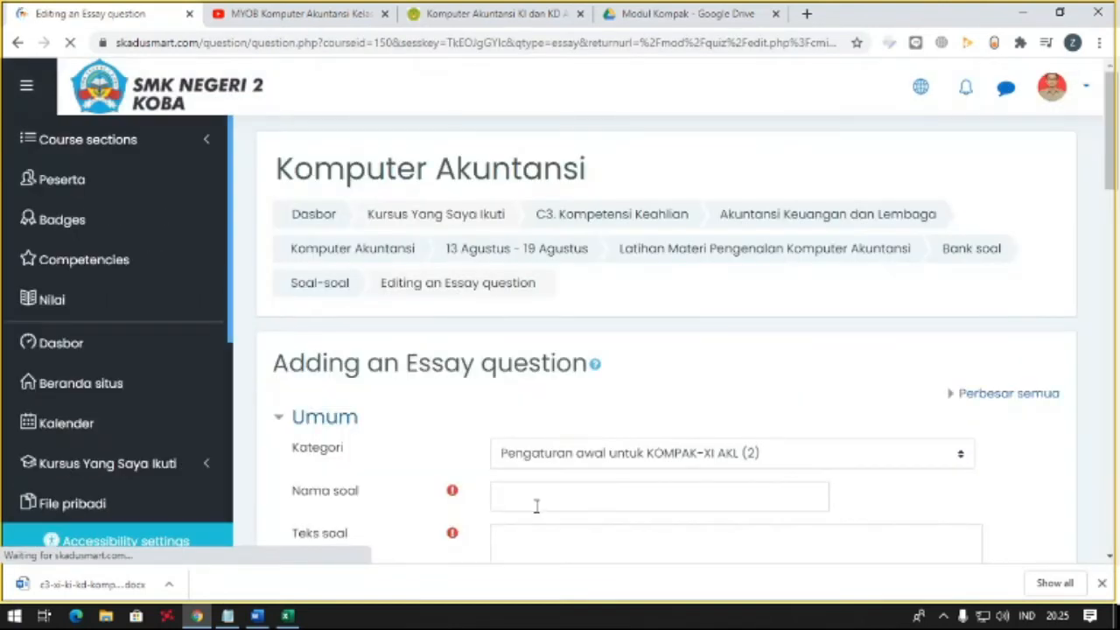
click(534, 504)
text(Pengenalan Komputer Akuntansi)
scroll(551, 404, down, 3)
- Enter "Sebutkan dengan urutan proses pembuatan data base perusahaan dengan menggunakan MYOB?" as the third question's text and save the question
click(549, 339)
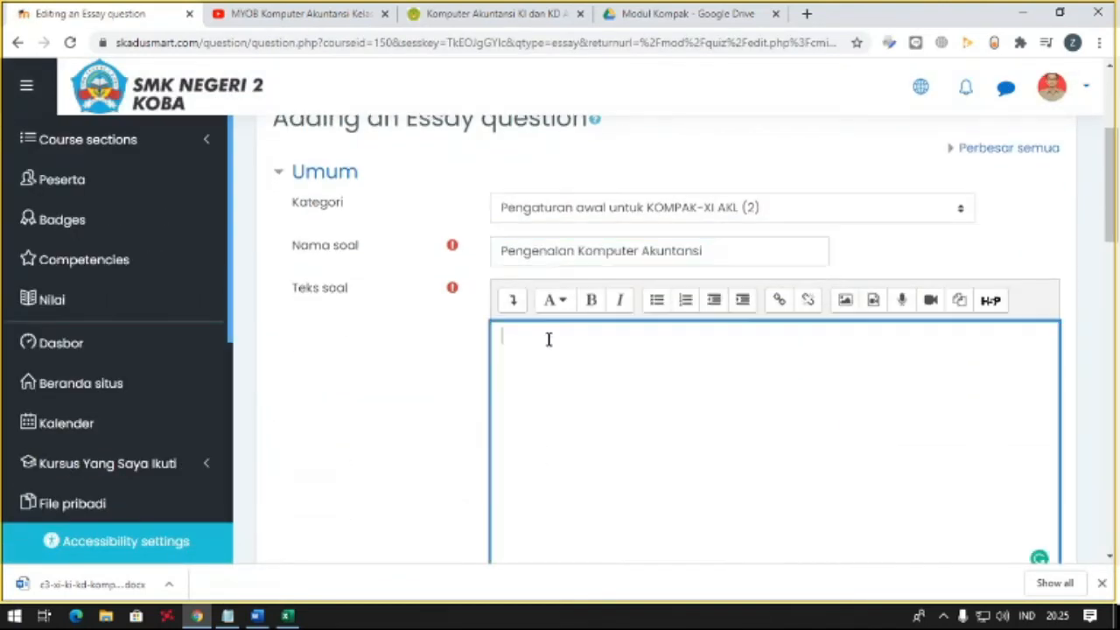
text(Sebutkan dengan u)
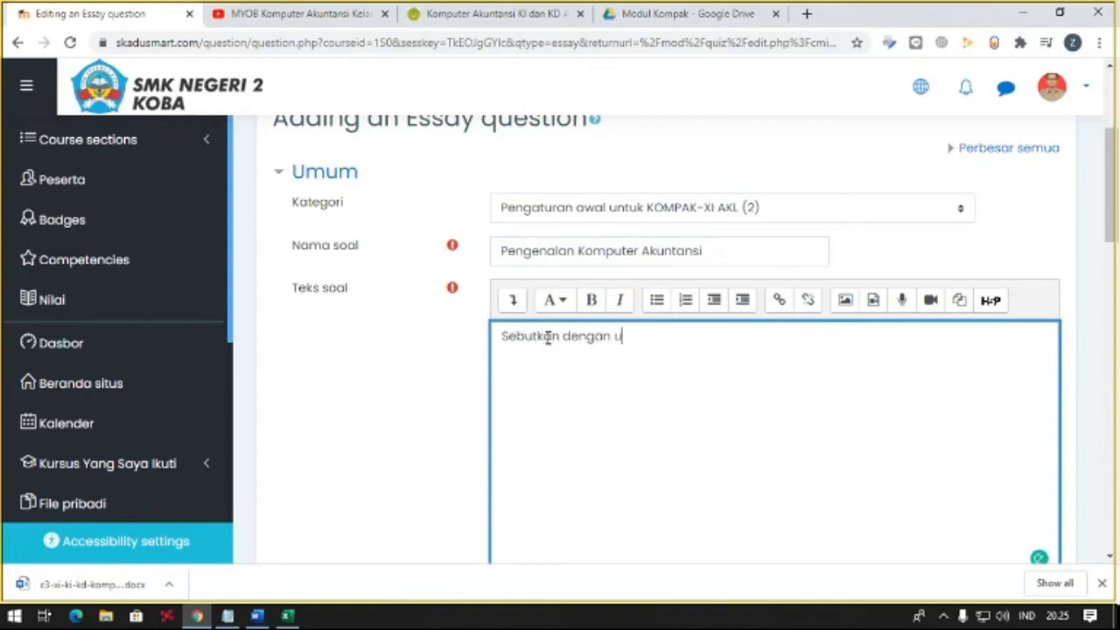
text(rutan proses pembuatan data base perusah)
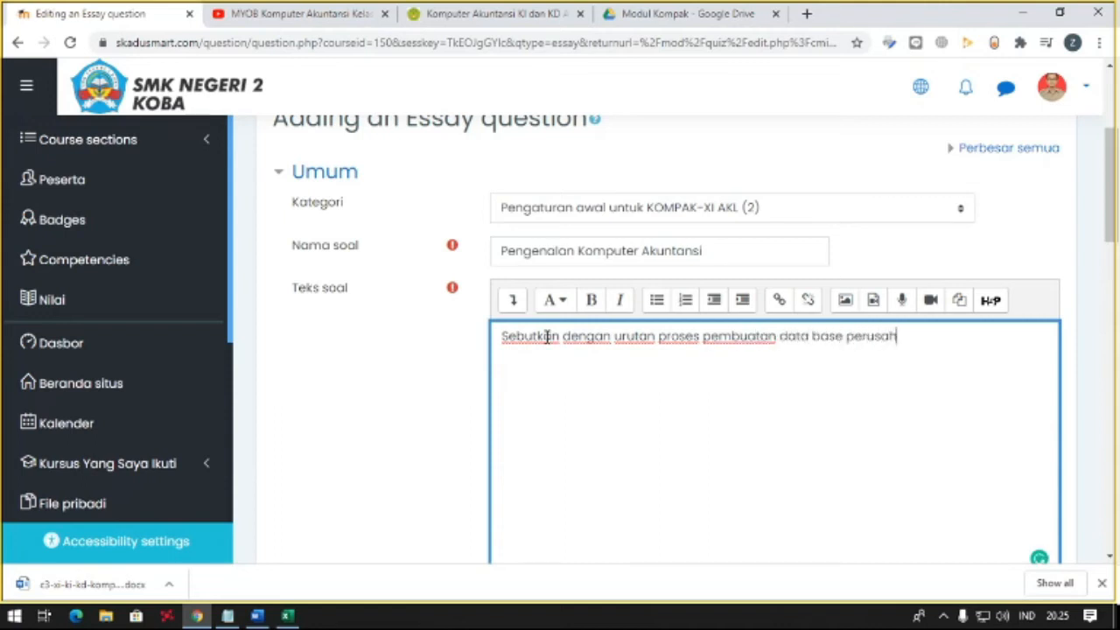
text(aan dengan menggunakan MYOB?)
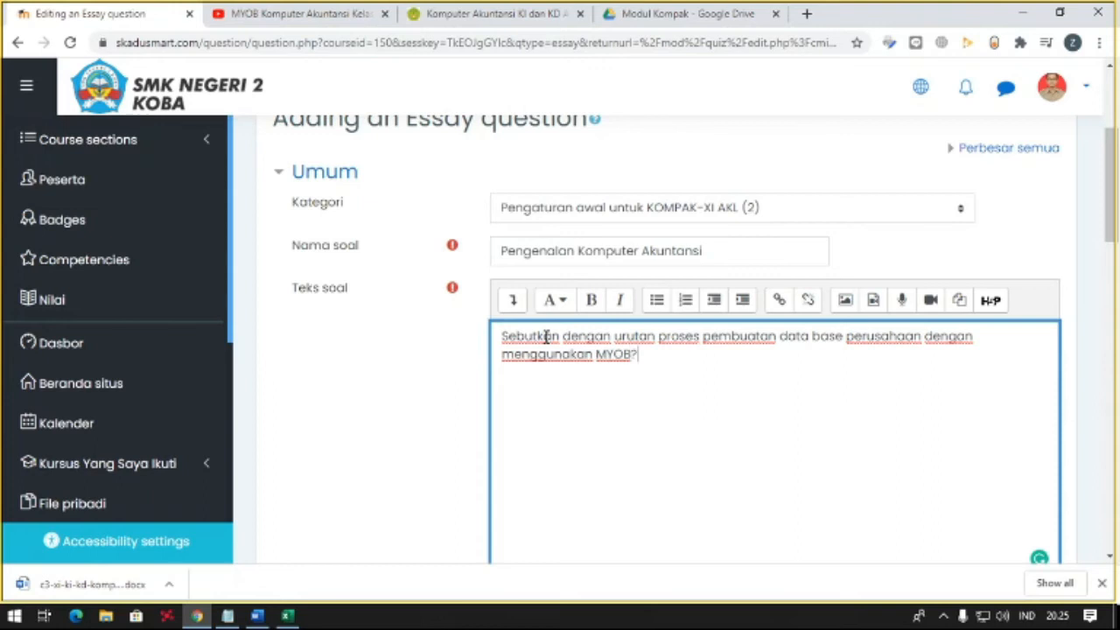
scroll(546, 336, down, 15)
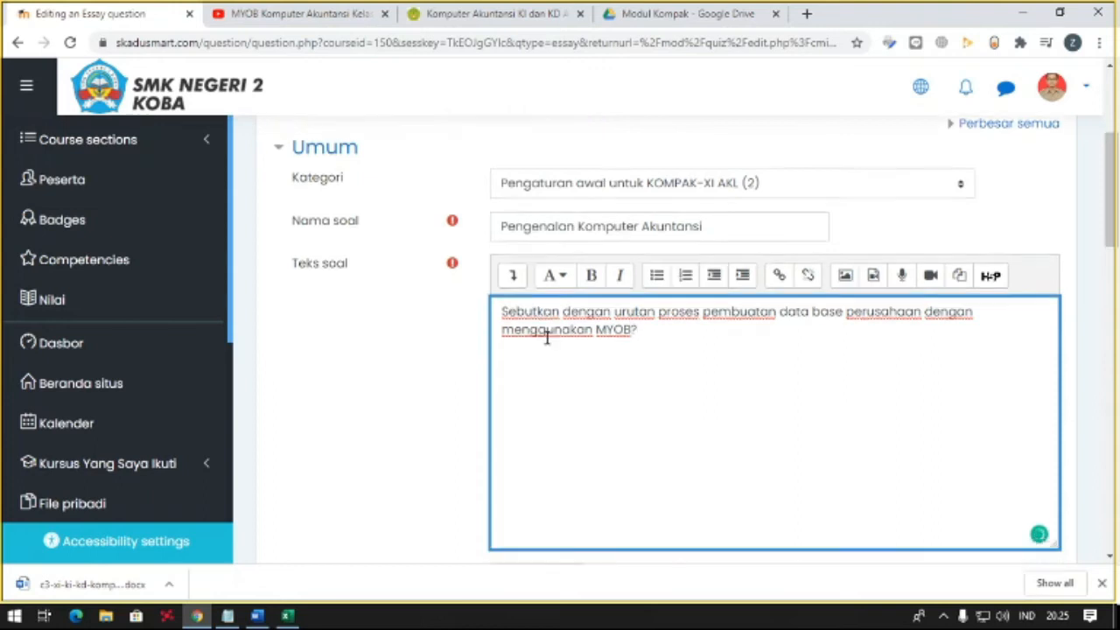
click(569, 333)
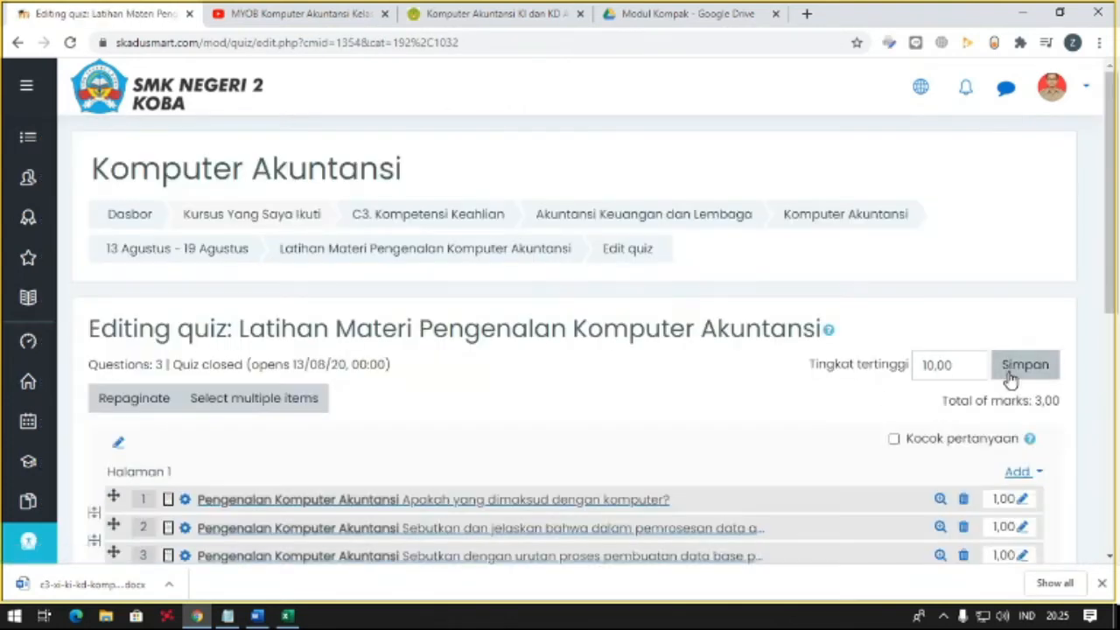
- Add a fourth new question of the Essay type to page 1 of the quiz
click(1017, 472)
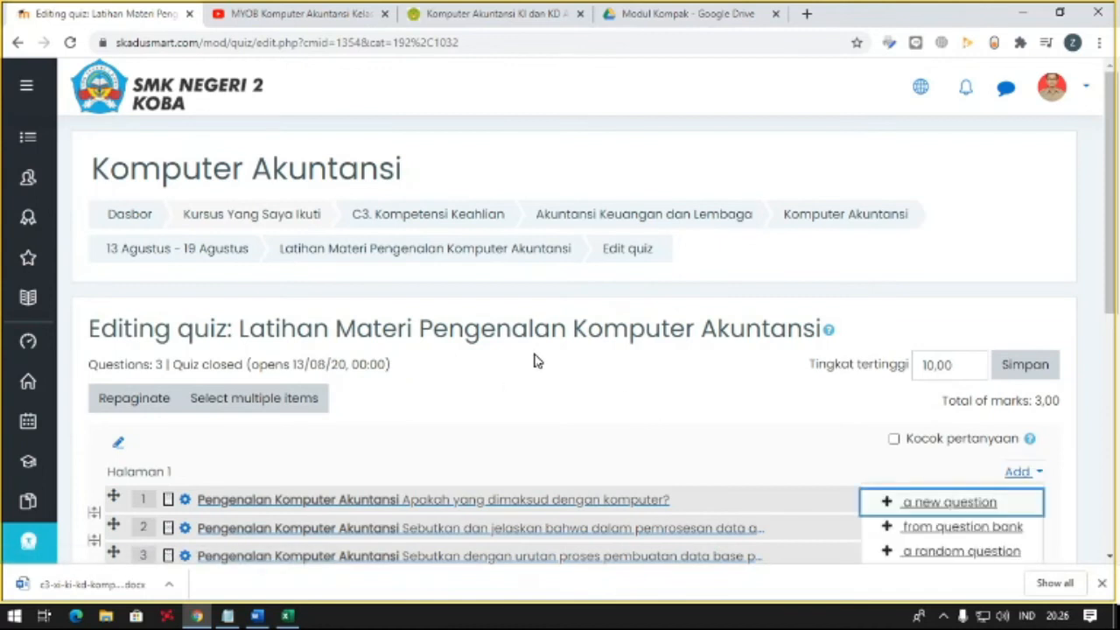
scroll(537, 361, down, 2)
click(918, 338)
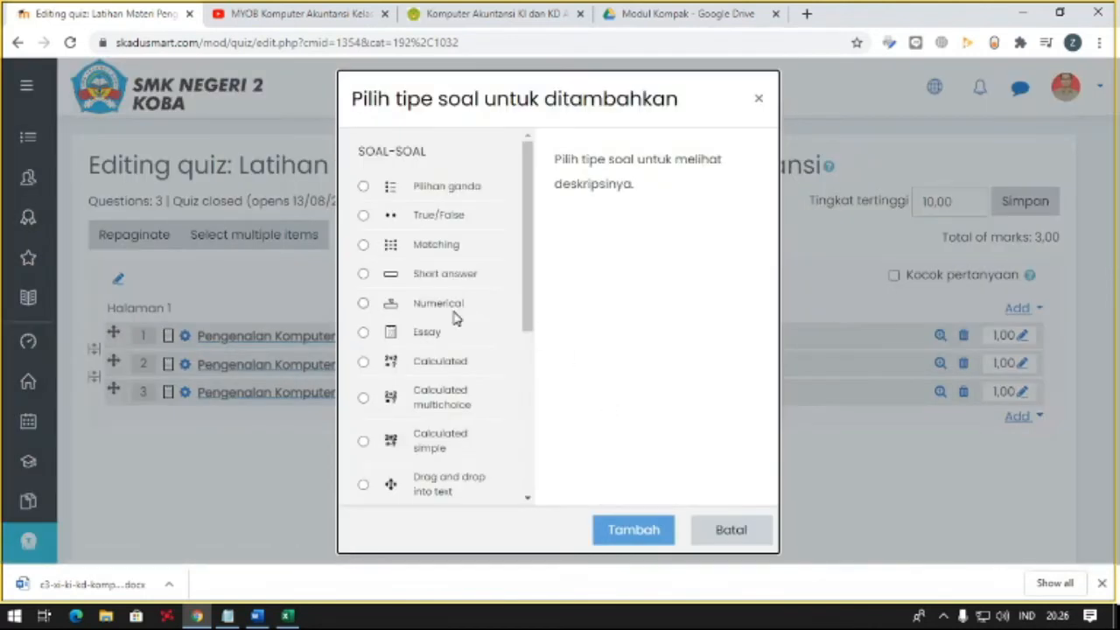
click(420, 332)
click(638, 532)
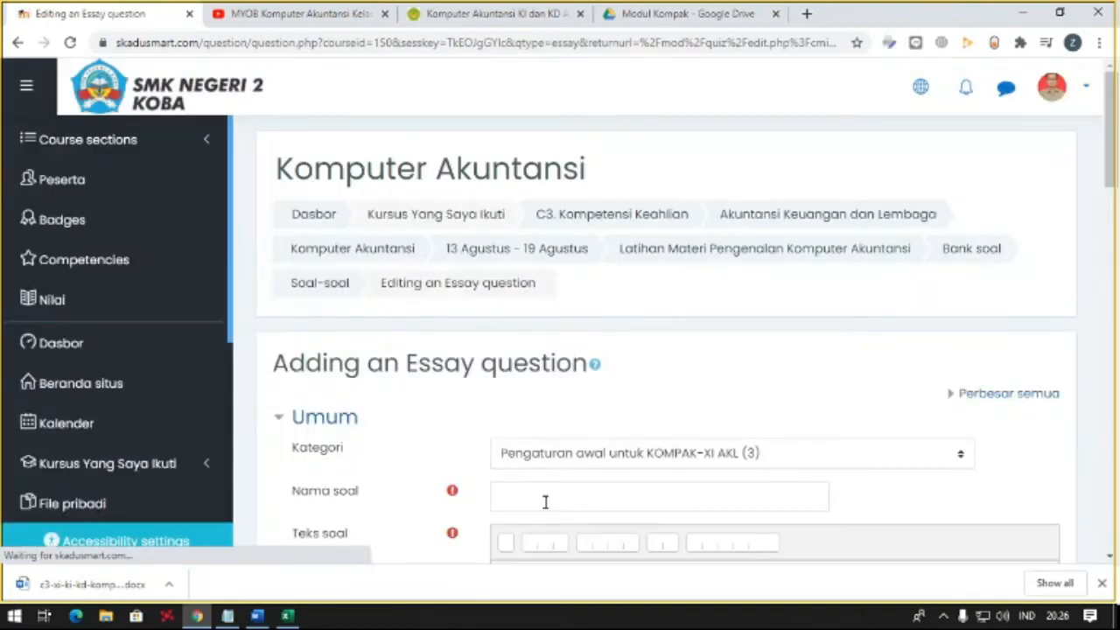
- Paste "Pengenalan Komputer Akuntansi" as the fourth essay question's name
click(545, 495)
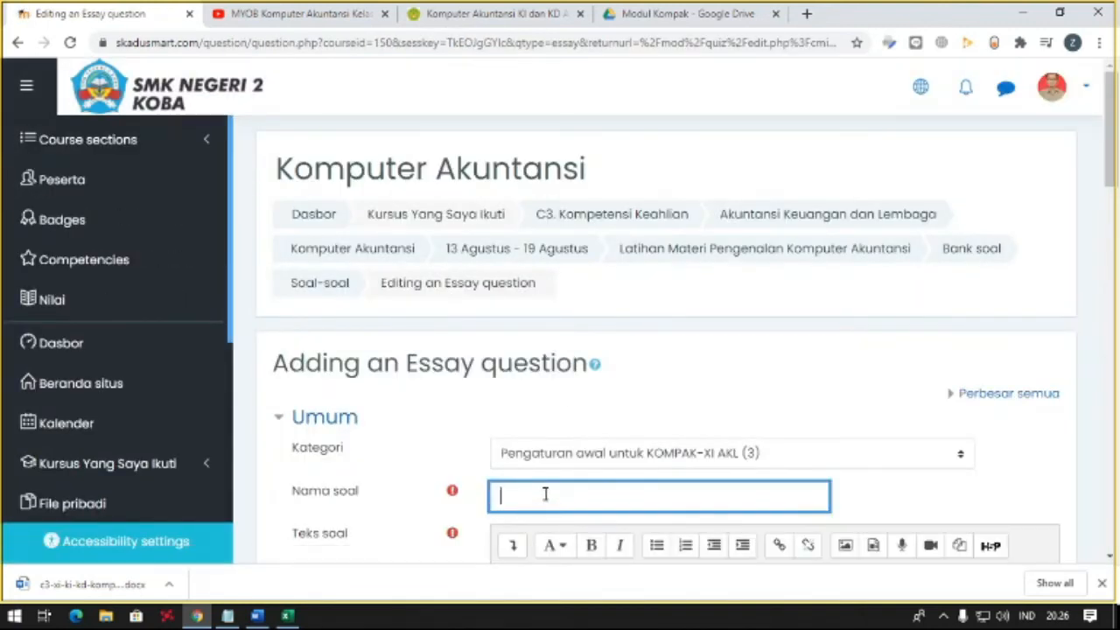
text(Dilihat da)
key(BackSpace)
key(BackSpace)
key(BackSpace)
key(BackSpace)
key(BackSpace)
key(BackSpace)
key(BackSpace)
key(BackSpace)
text(Pengenalan Komputer Akuntansi)
- Begin the fourth question's text with "Dilihat dari perangkat atau piranti yang membentuk suatu sistem komputer,"
scroll(525, 489, down, 2)
click(559, 474)
text(Dilihat)
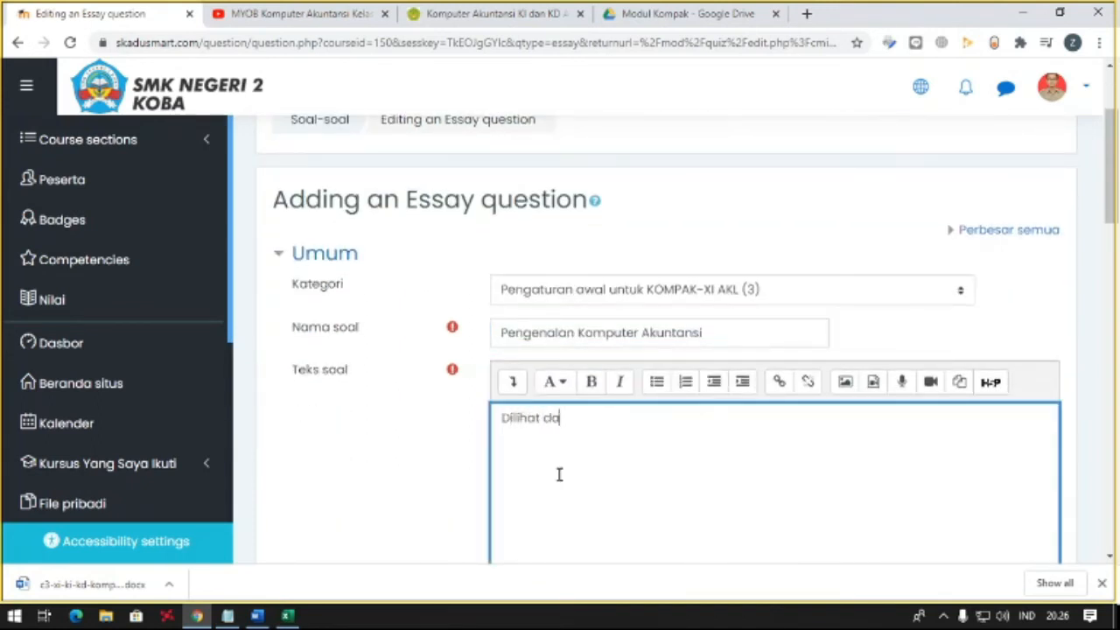
text( dari peangkat)
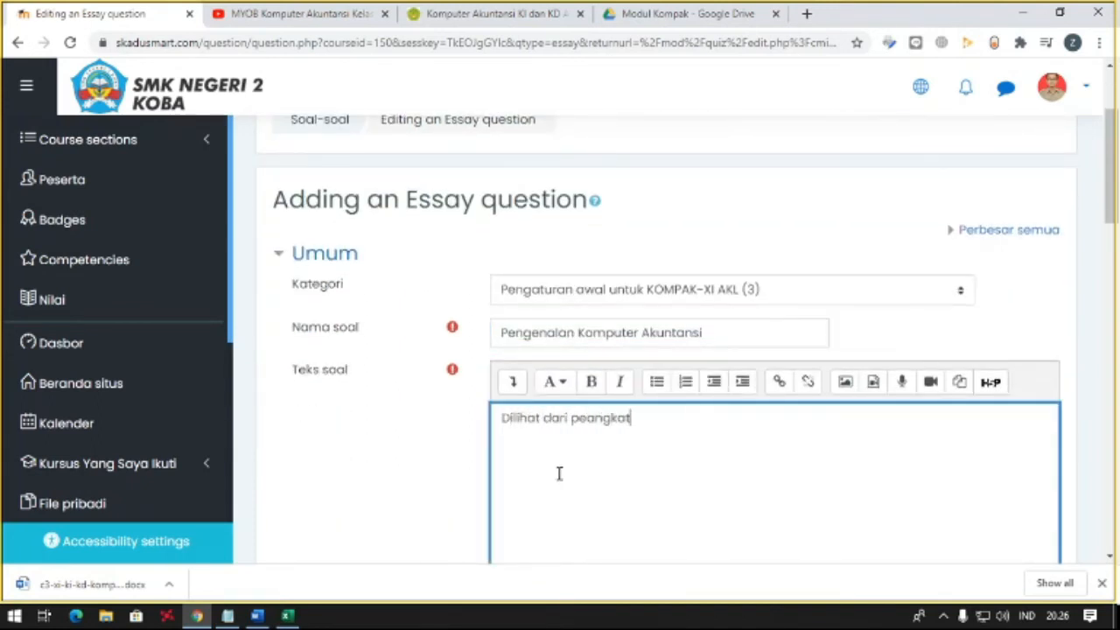
key(BackSpace)
key(BackSpace)
key(BackSpace)
key(BackSpace)
key(BackSpace)
key(BackSpace)
text(rangkat atau piranti)
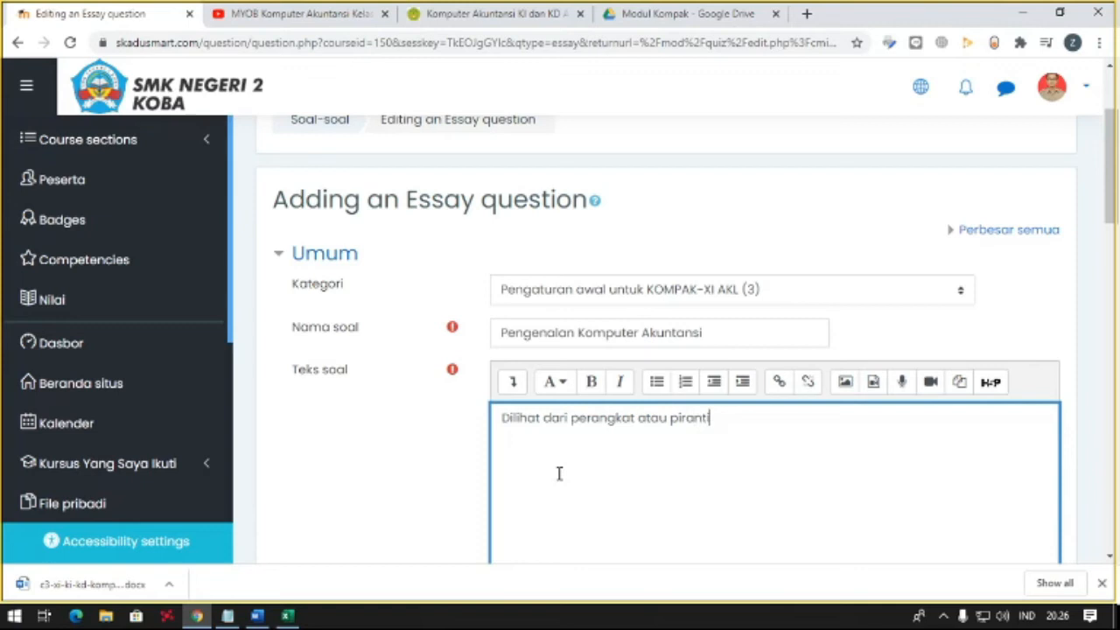
text( yang memb)
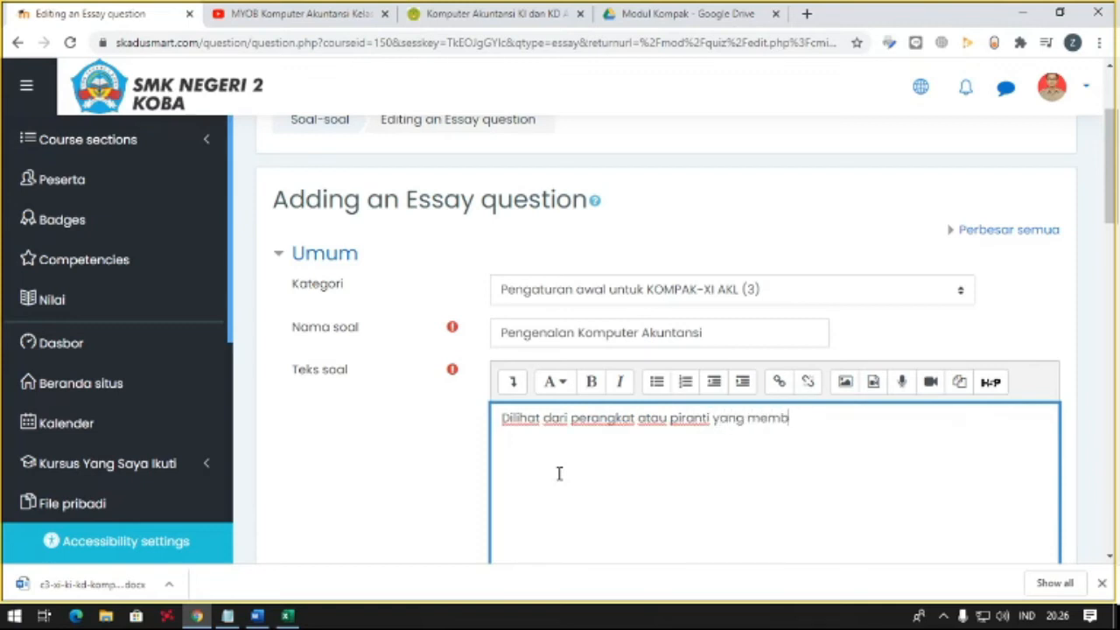
text(entuk suatu sis)
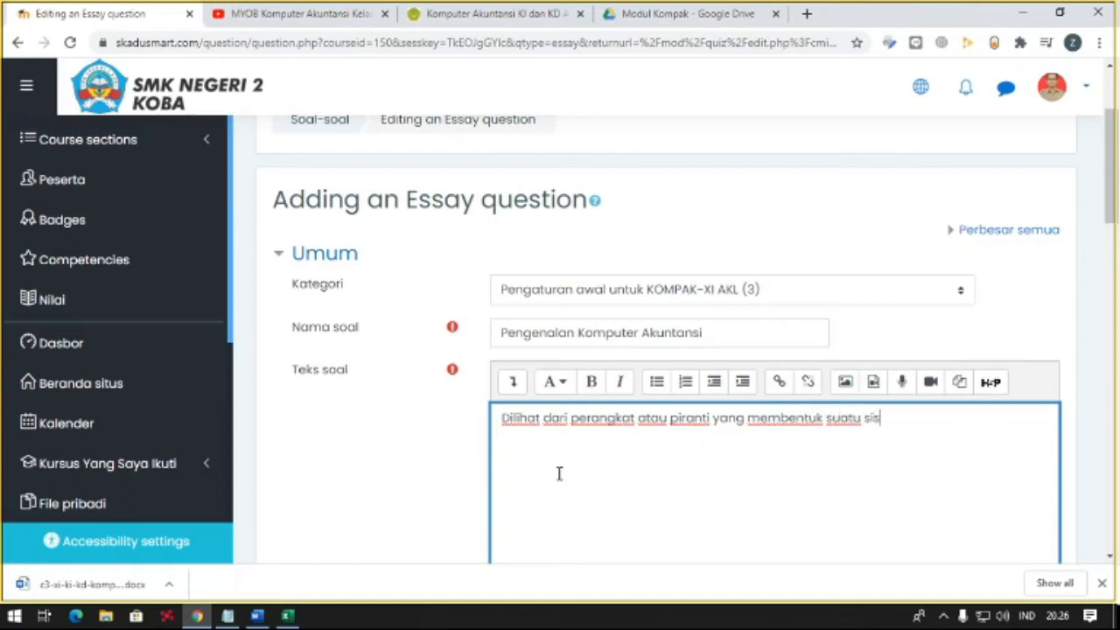
text(m komputer.)
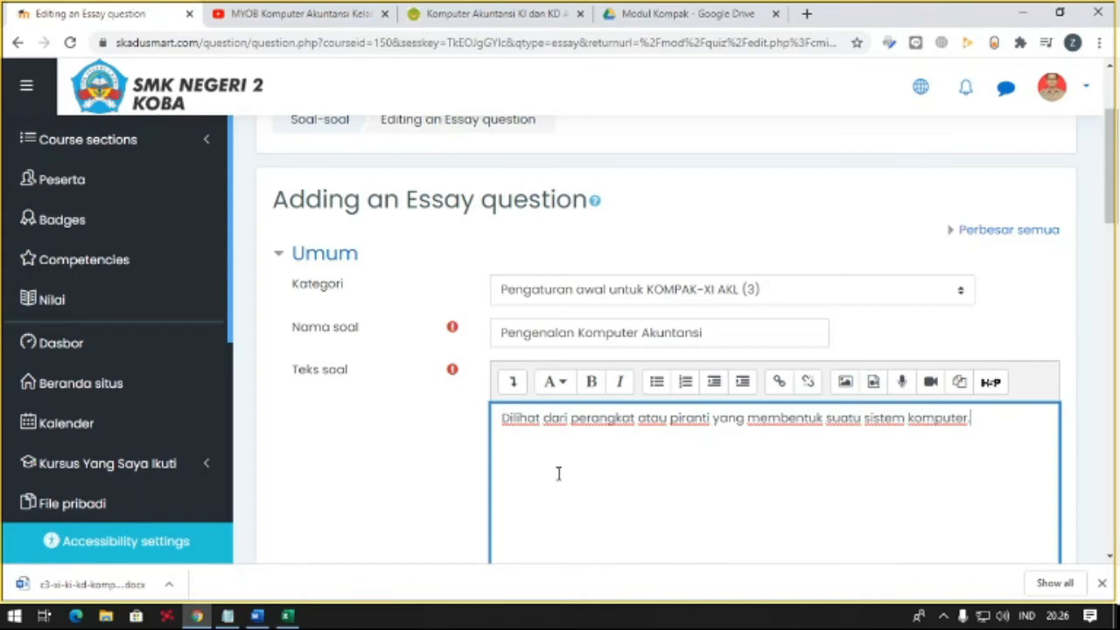
text( terdapat tiga komponen)
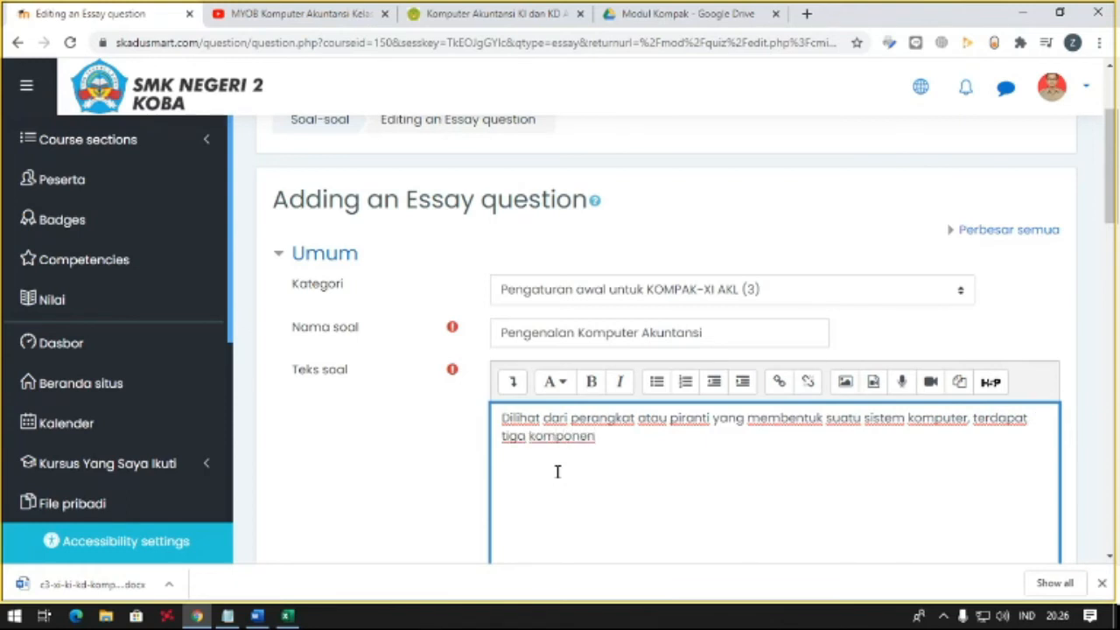
text(. Sebutkan)
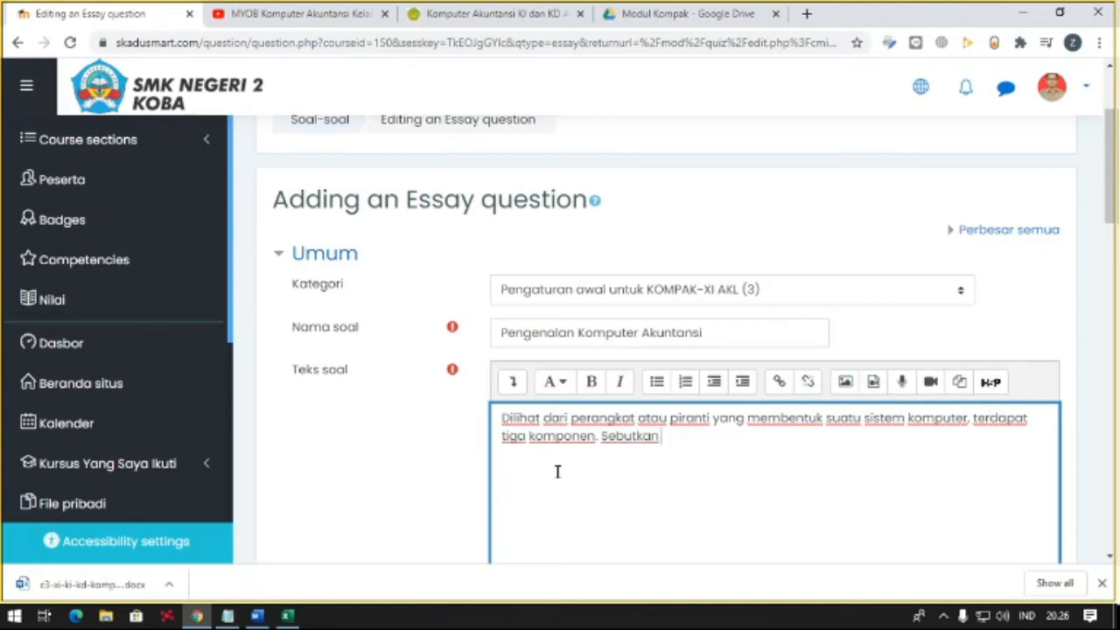
text( dan jelaska)
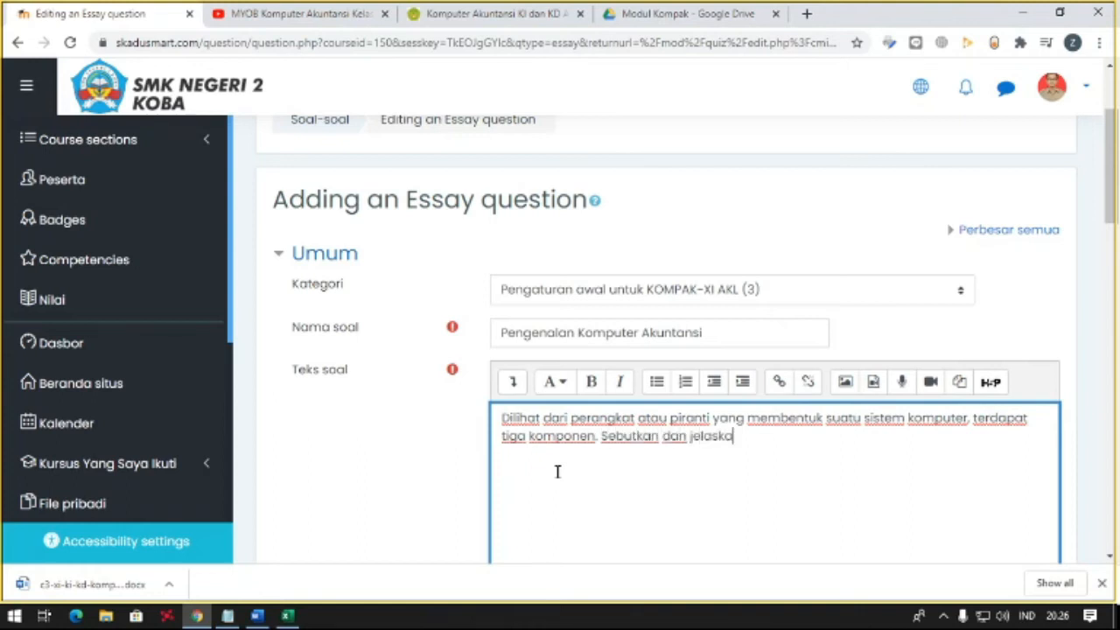
text(n setiap ko)
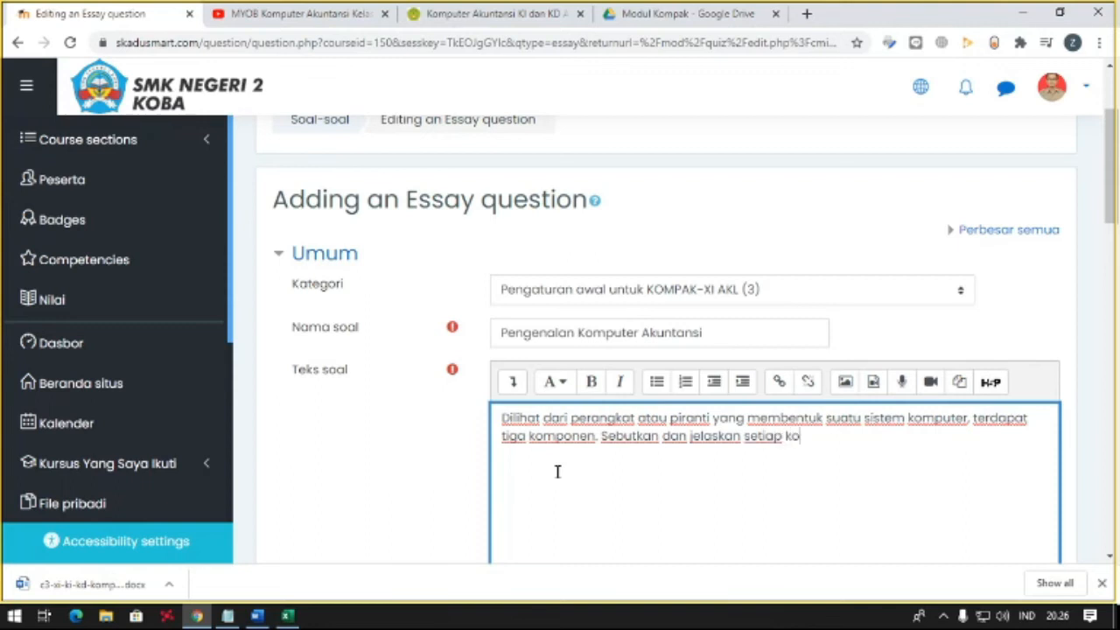
text(mp)
- Complete the fourth question's text with "terdapat tiga komponen. Sebutkan dan jelaskan setiap komponen tersebut?" and save the question
key(BackSpace)
text(ponen tersebut?)
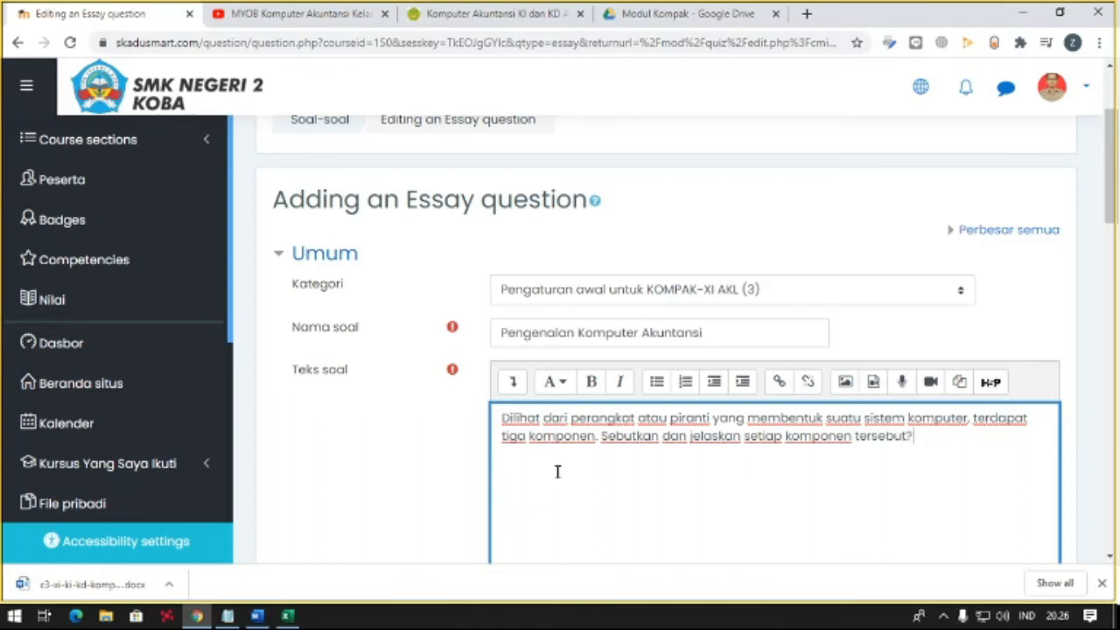
scroll(463, 379, down, 15)
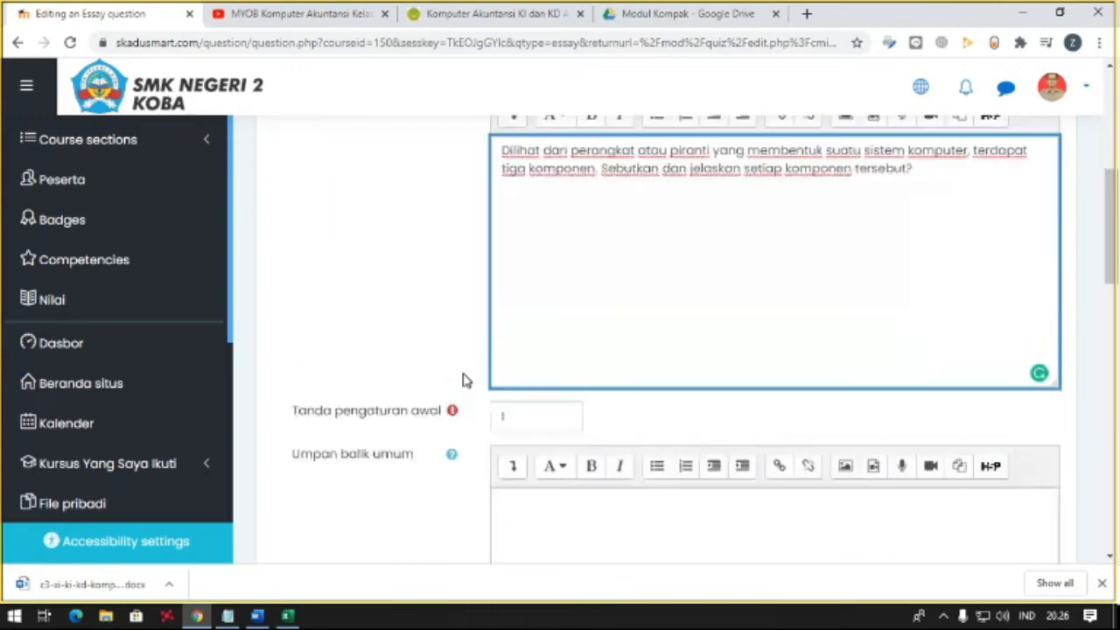
click(570, 322)
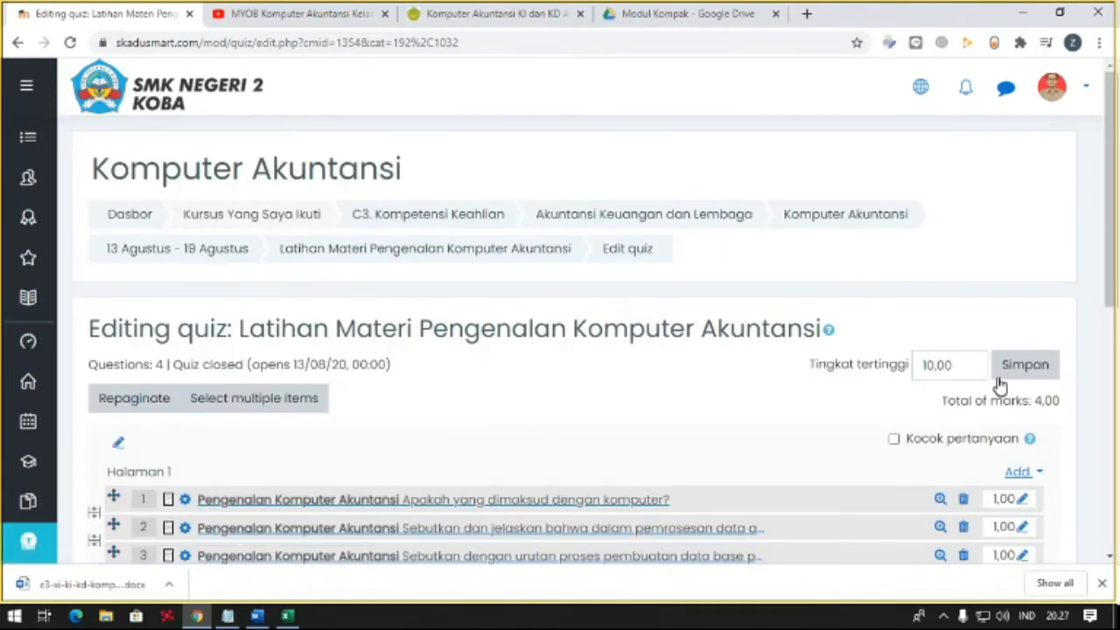
- Add a fifth new question of the Essay type to page 1 and name it "Pengenalan Komputer Akuntansi"
click(1013, 472)
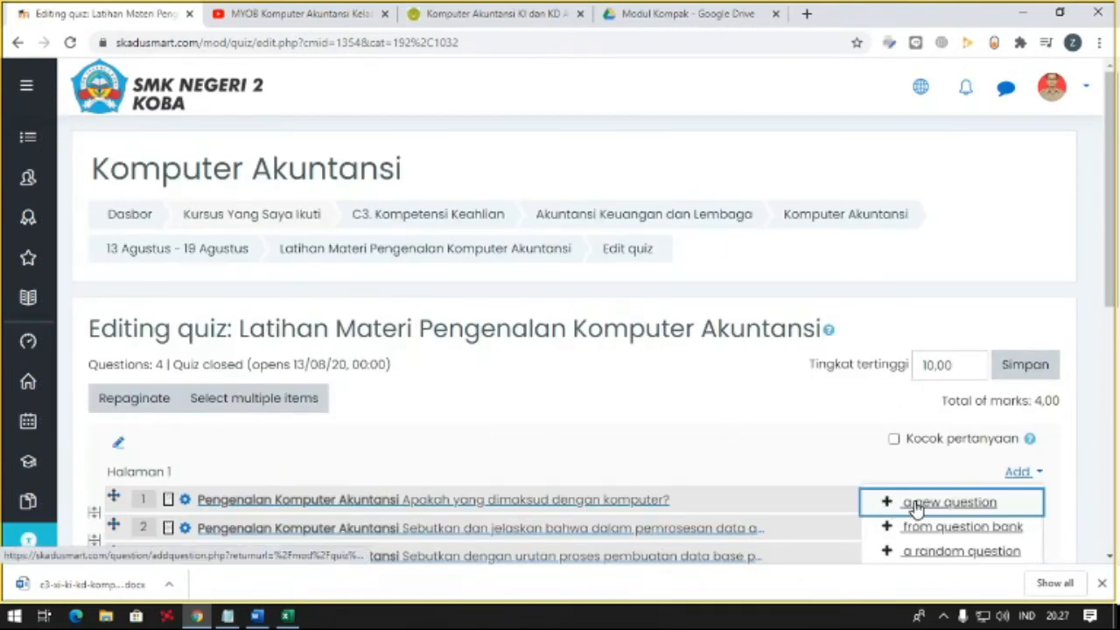
scroll(885, 508, down, 2)
click(949, 340)
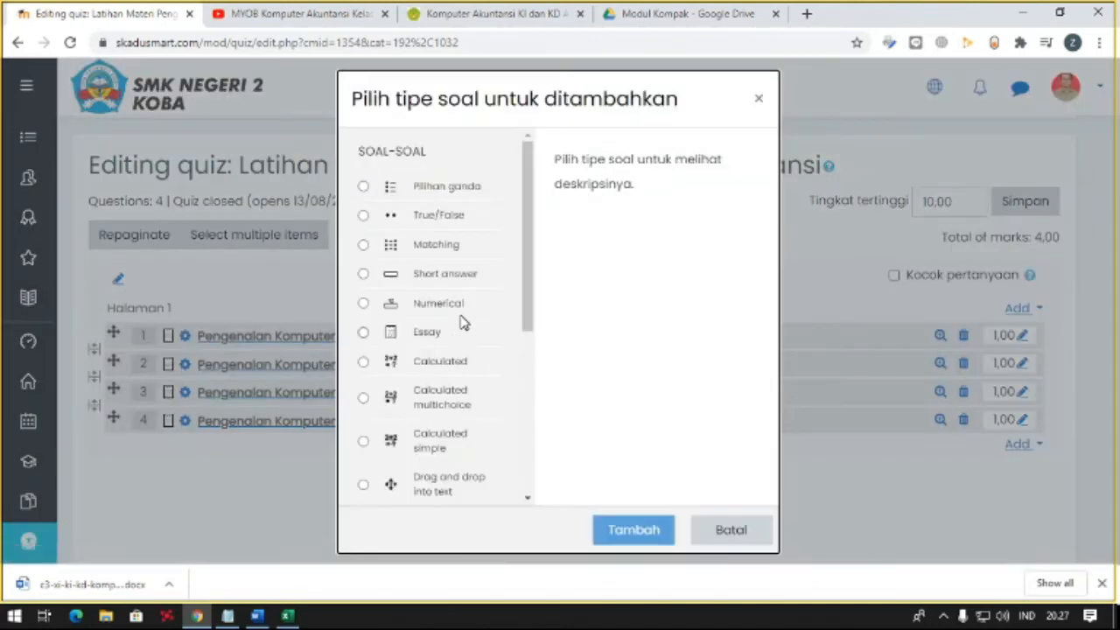
click(435, 332)
click(621, 530)
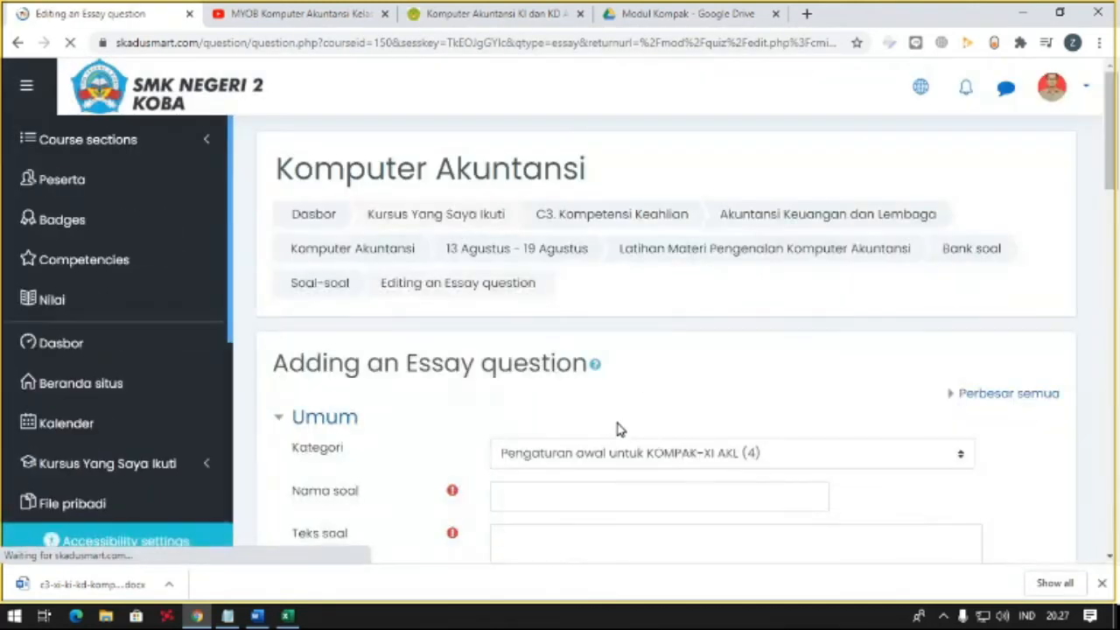
click(575, 492)
text(Pengenalan Komputer Akuntansi)
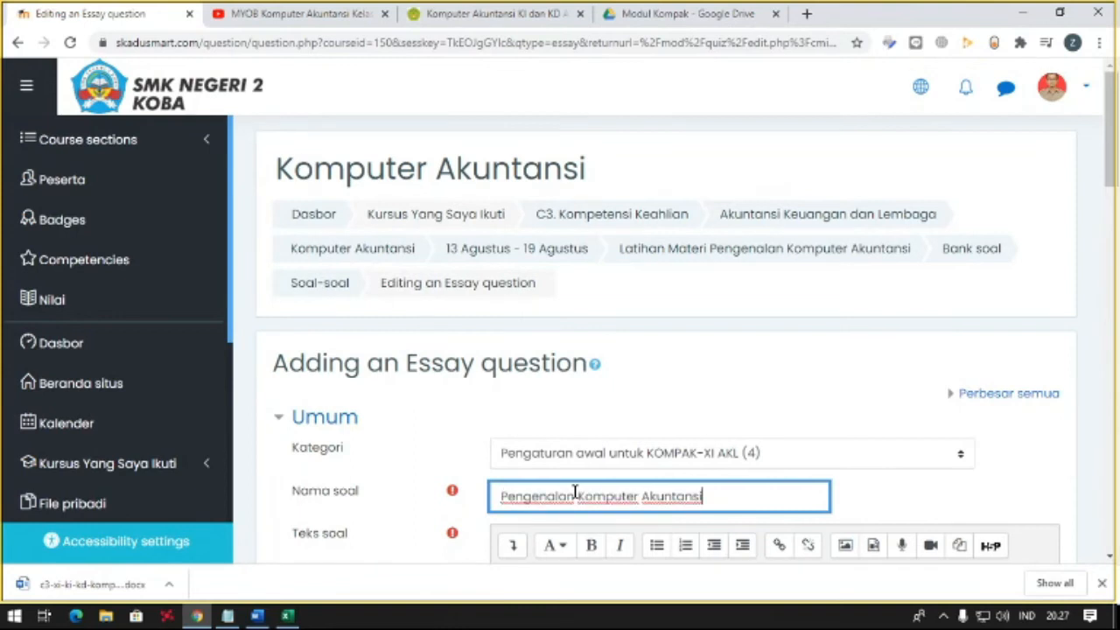
- Enter "Sebutkan lima paket program komputer akuntansi yang cukup populer" as the fifth question's text and save the question
scroll(564, 499, down, 2)
click(572, 462)
text(Sebut)
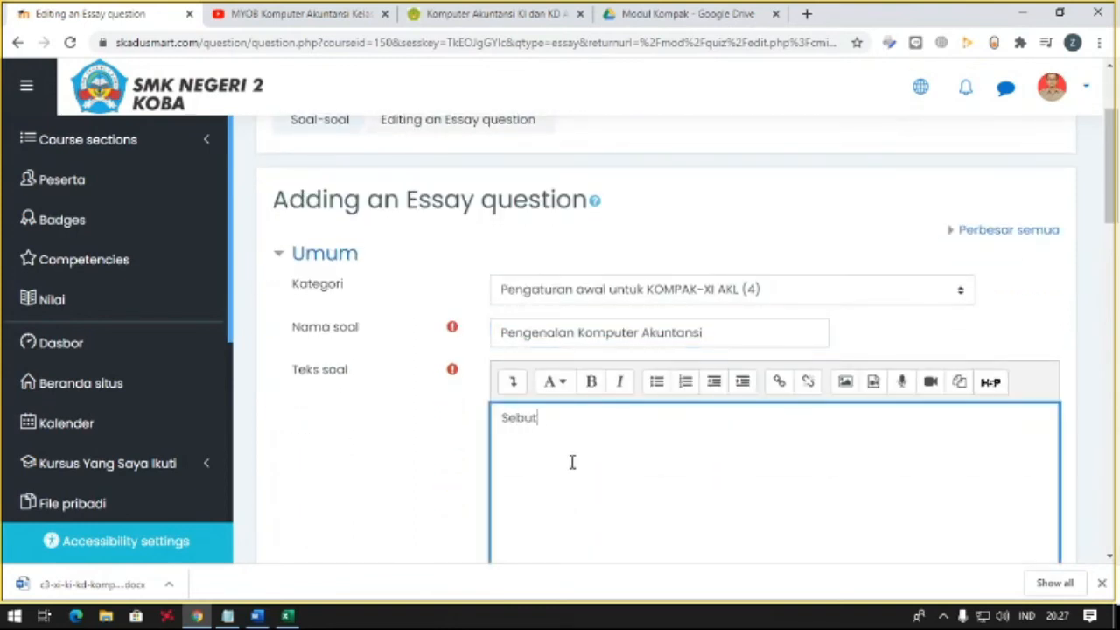
text(kan lima paket progra)
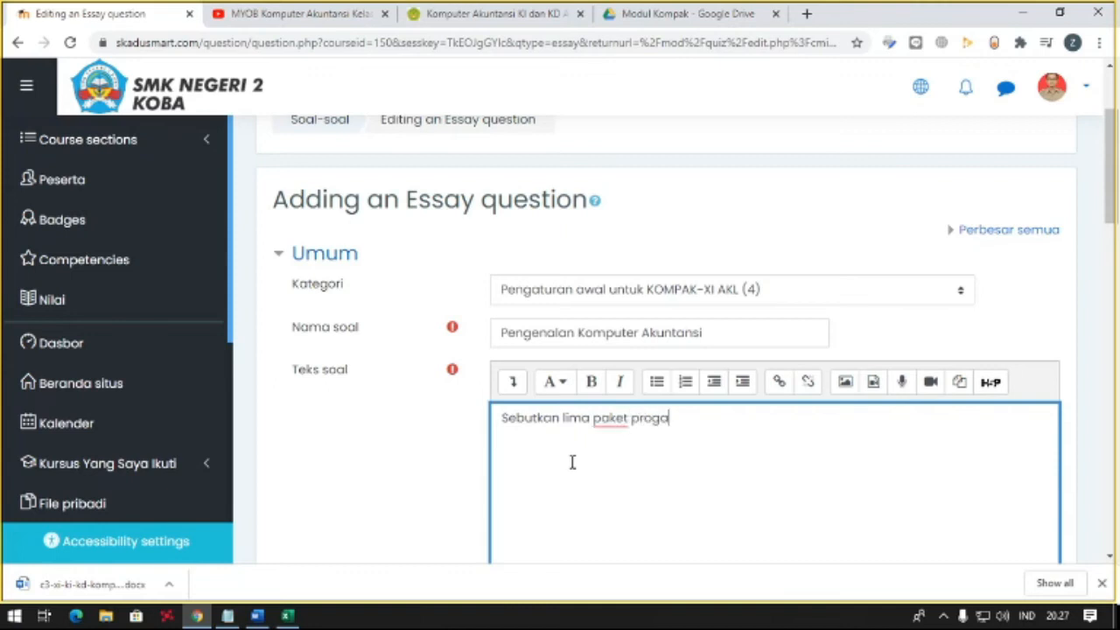
text(m kom)
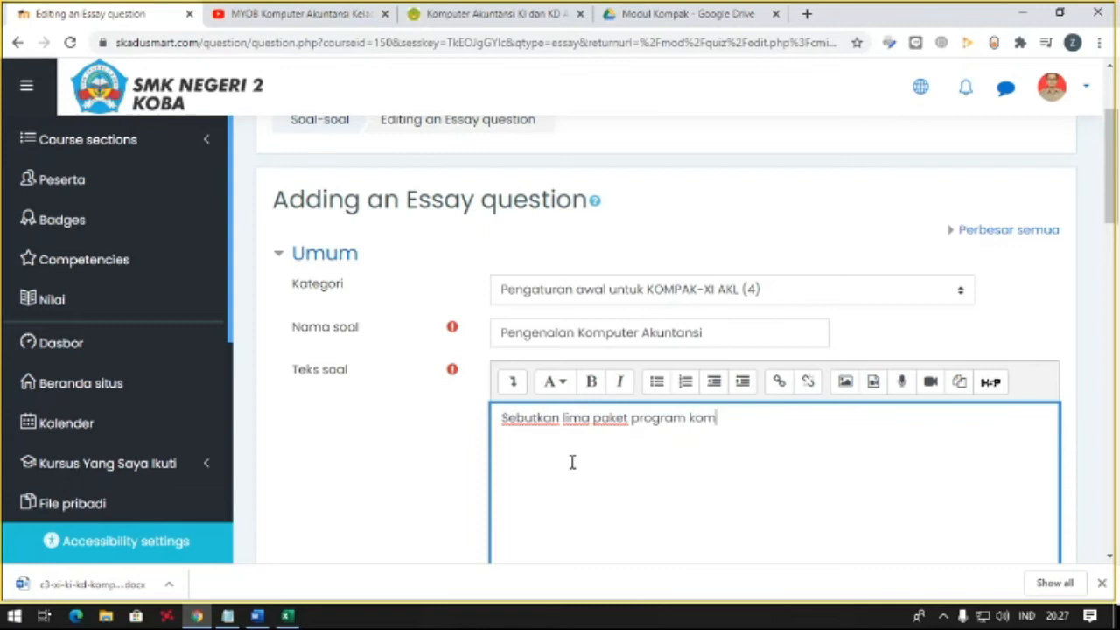
text(puter akuntan)
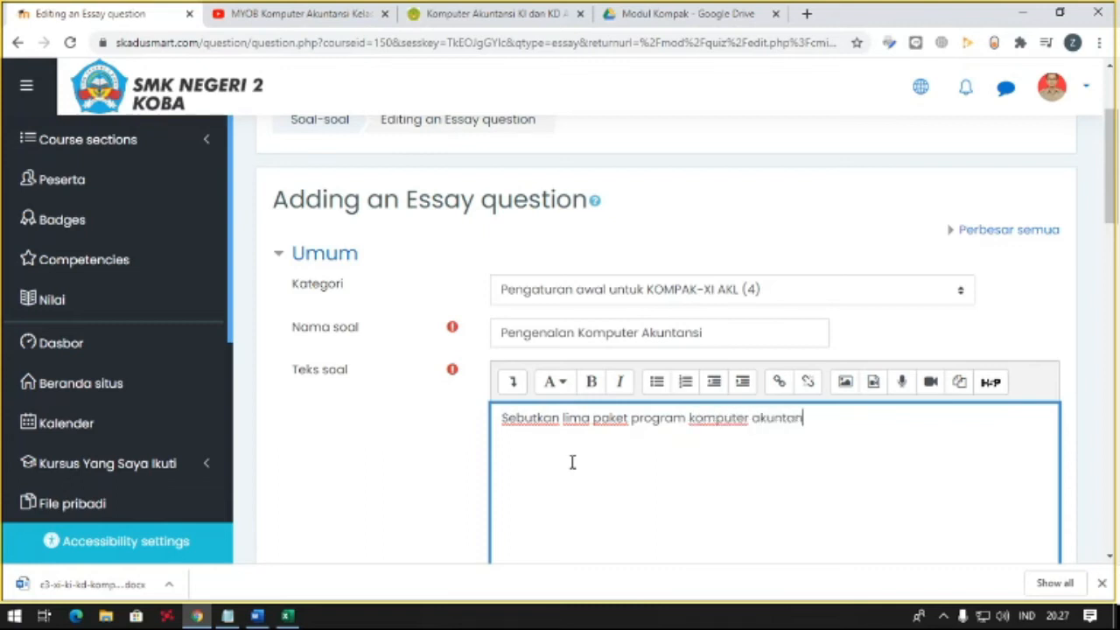
text(si yang cukup populer)
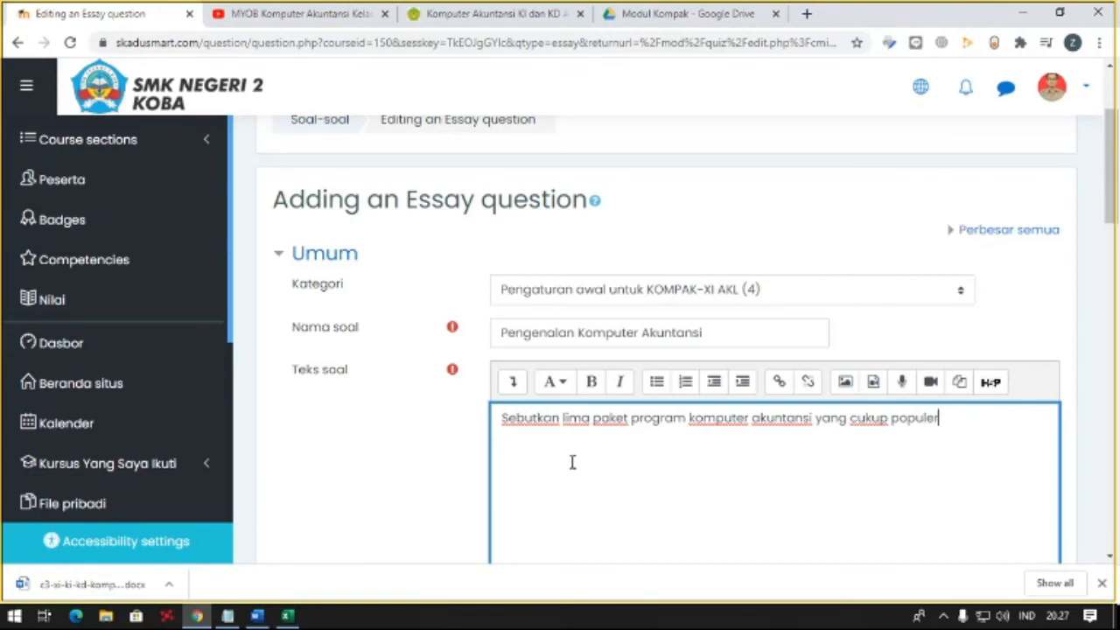
scroll(572, 462, down, 15)
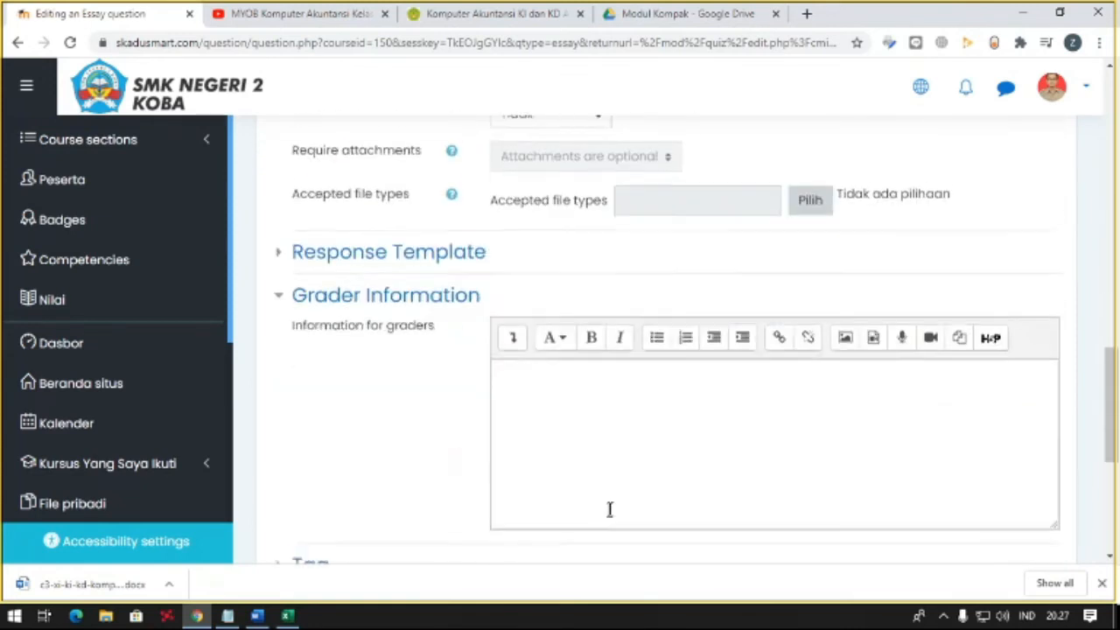
scroll(594, 410, down, 3)
click(604, 408)
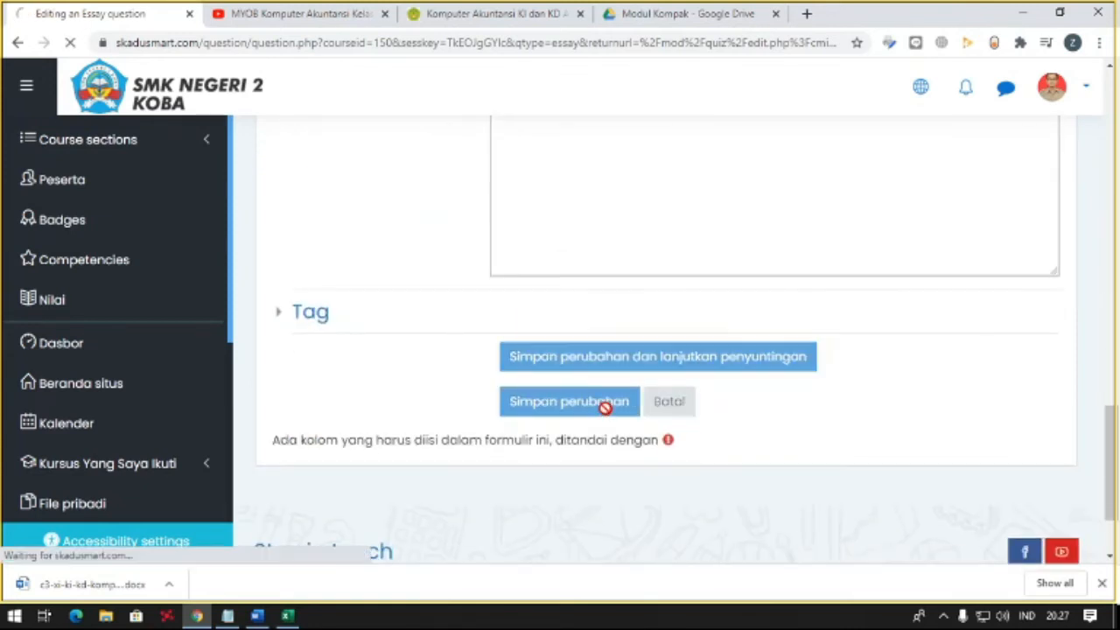
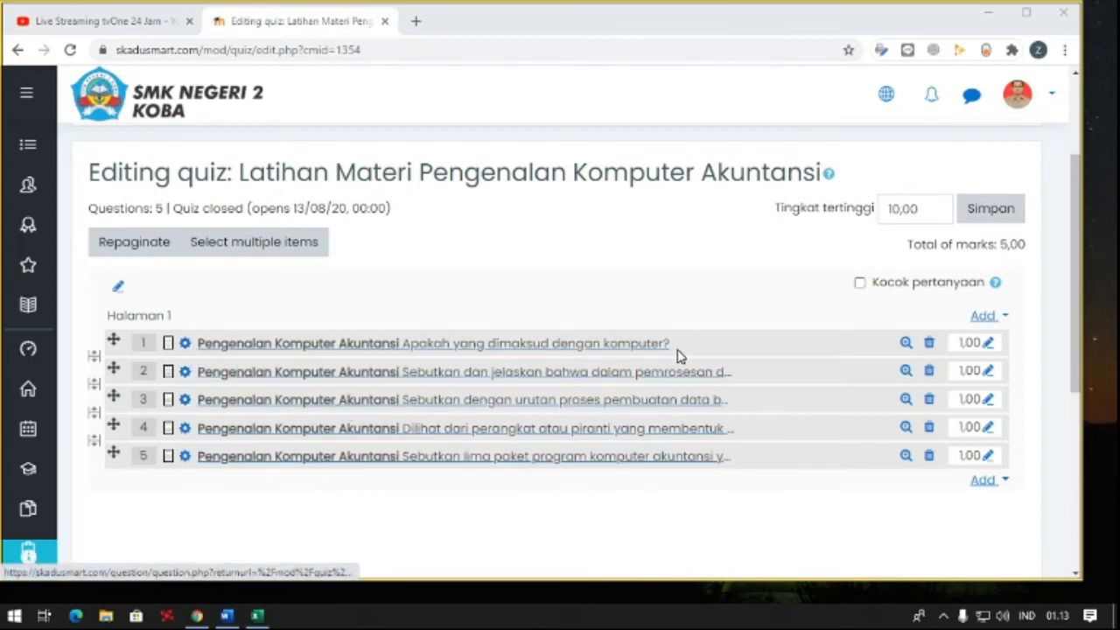
- Enter 100 as the quiz's maximum grade
double_click(936, 210)
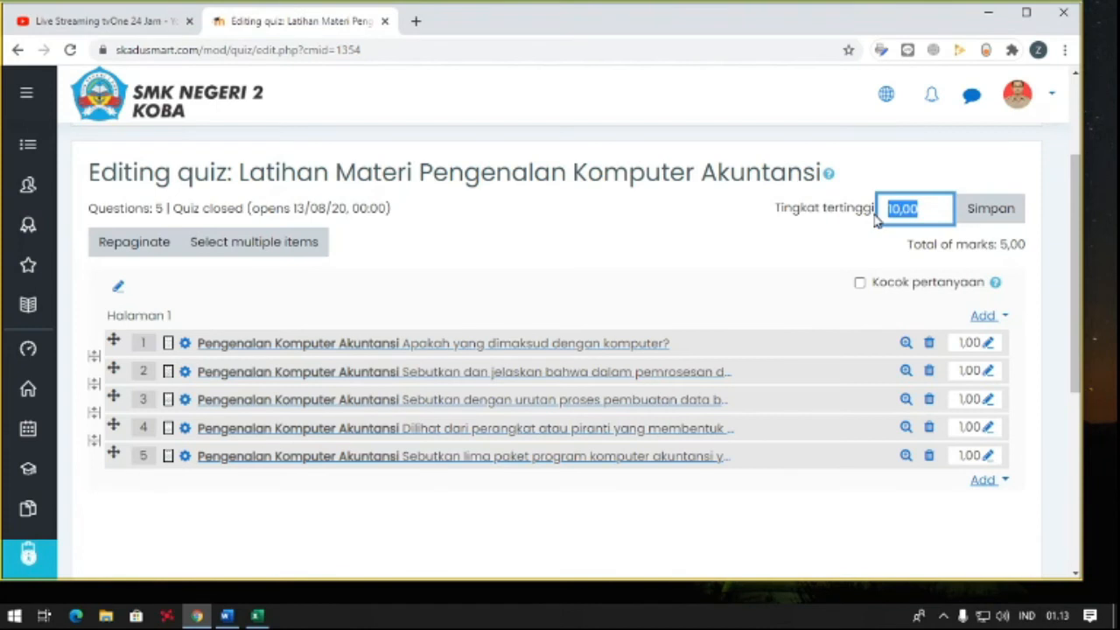
text(100)
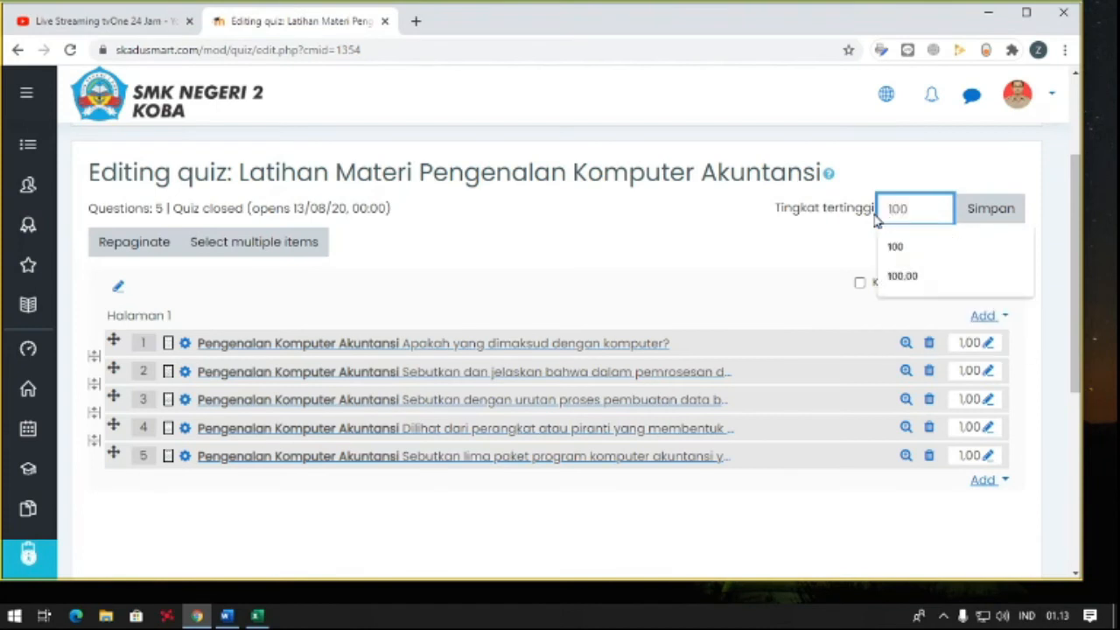
key(Tab)
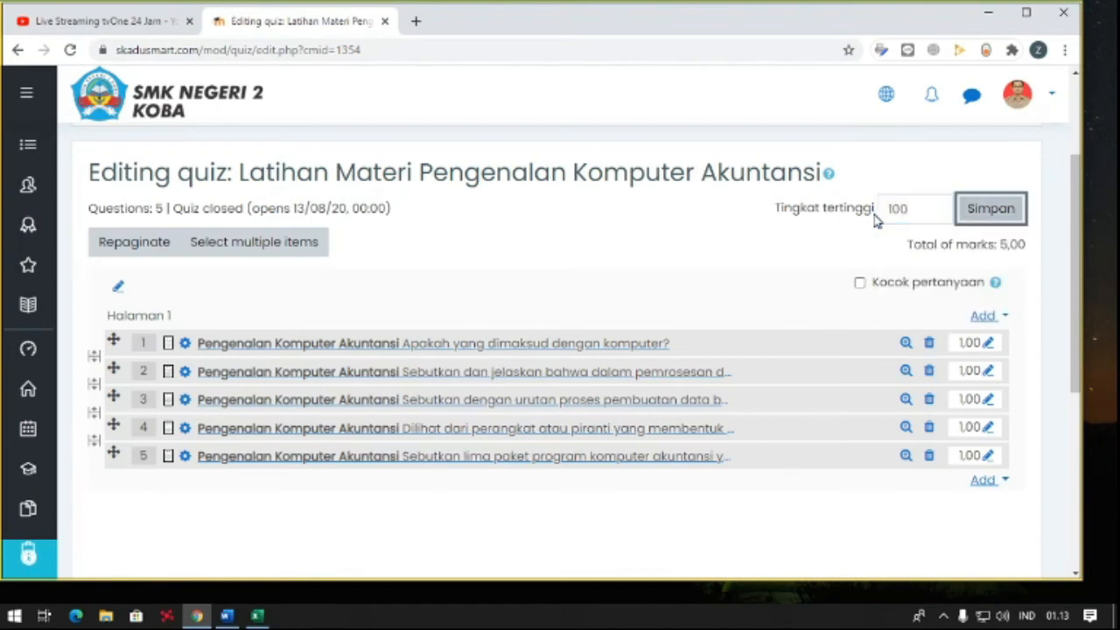
- Set the marks for the first and second questions to 20 each
click(971, 342)
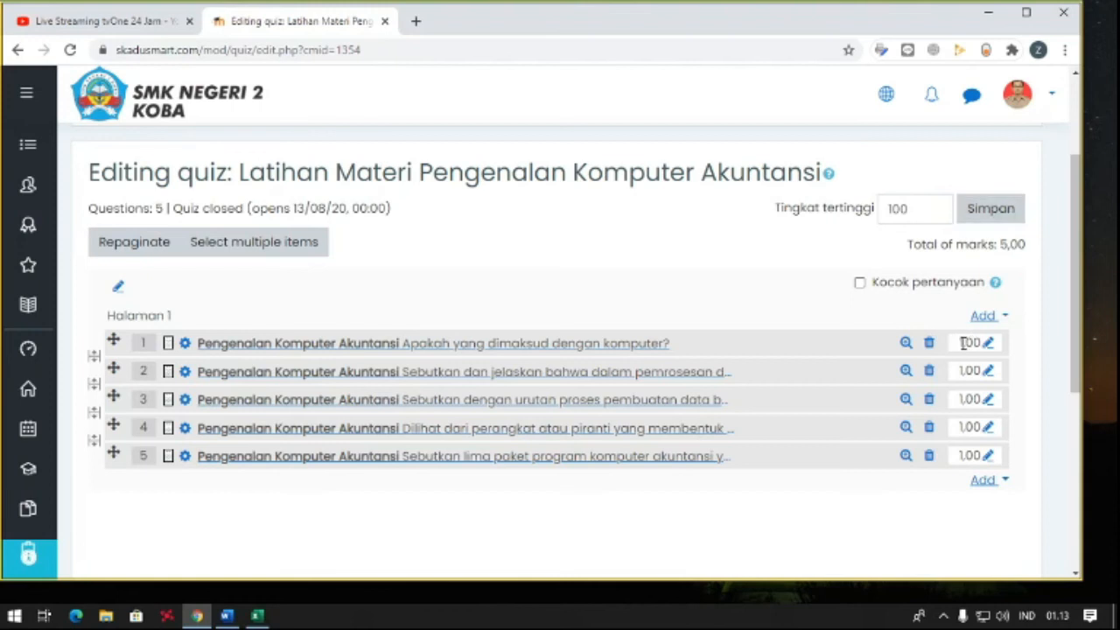
click(988, 343)
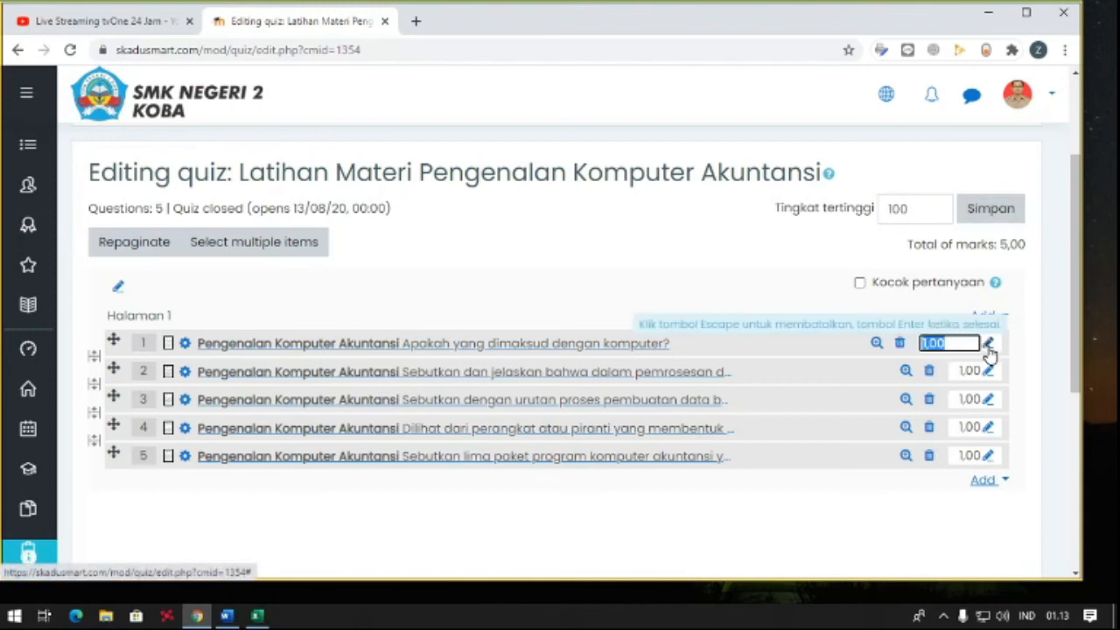
text(20)
key(Return)
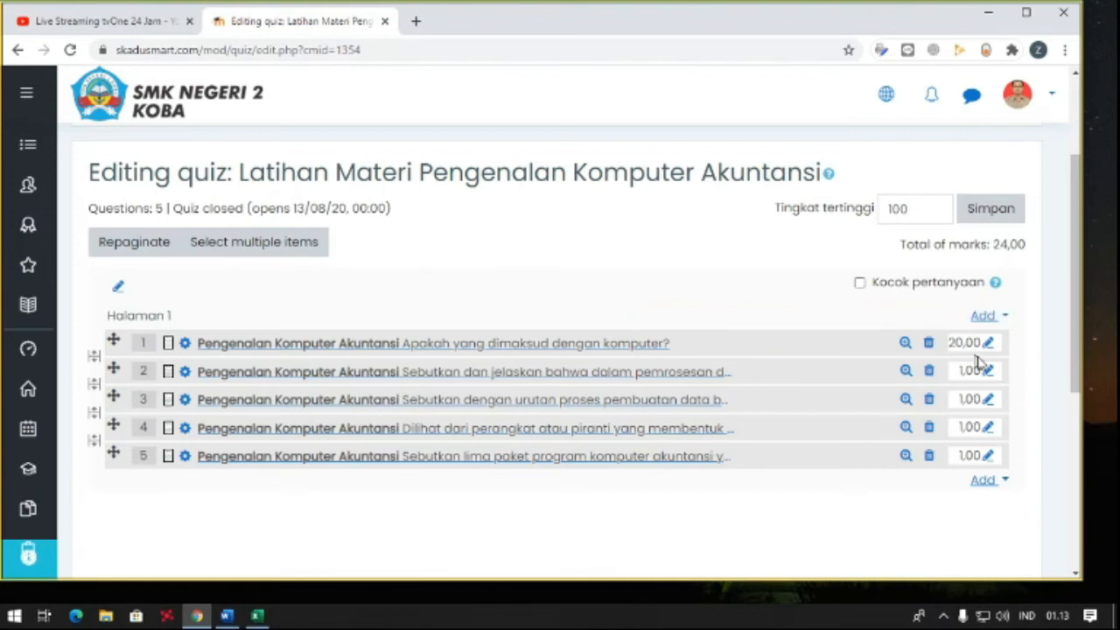
click(988, 371)
text(2)
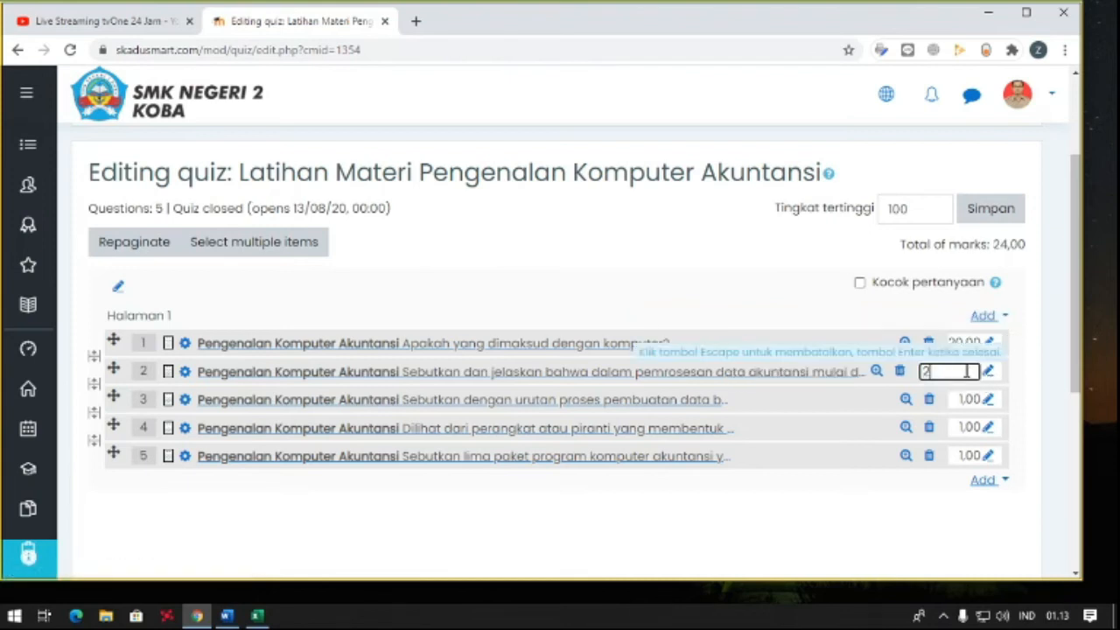
text(0)
key(Return)
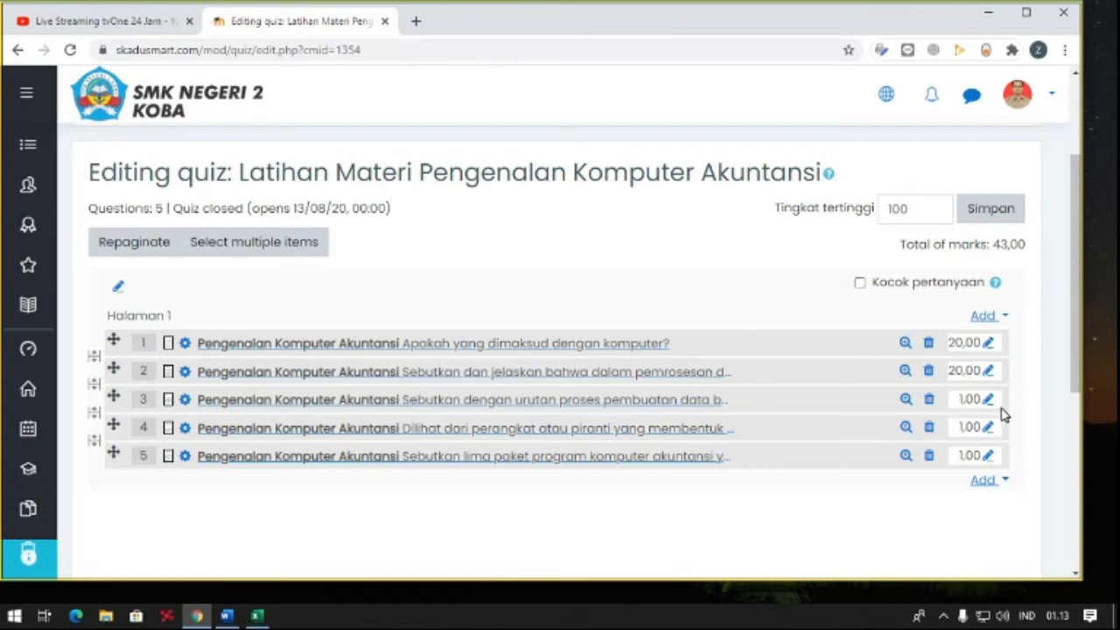
- Set the marks for the third, fourth and fifth questions to 20 each
click(988, 400)
text(20)
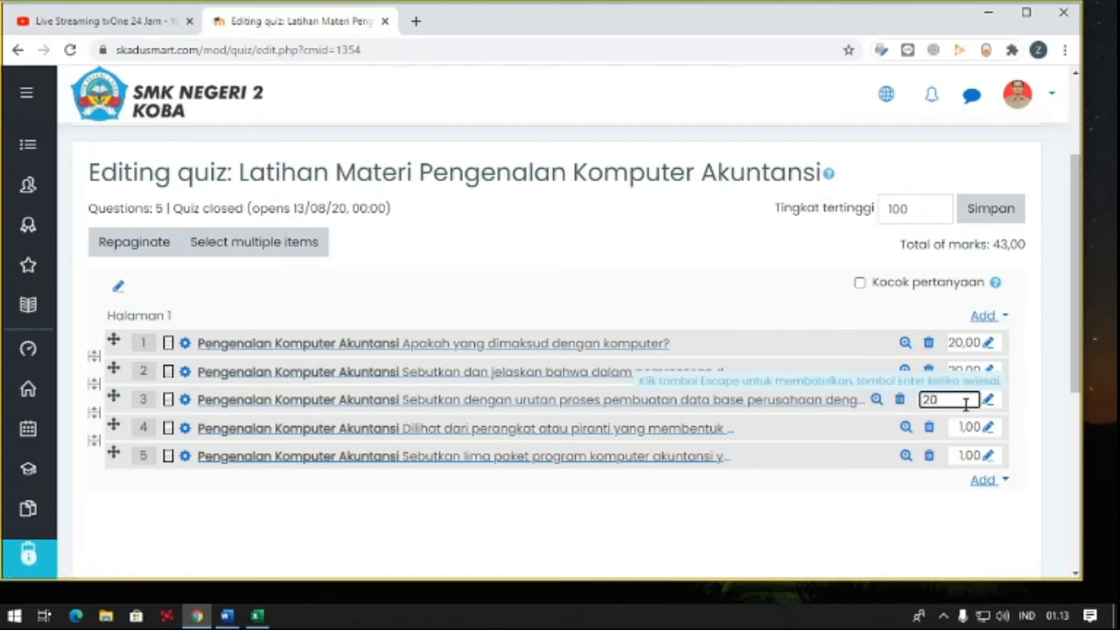
key(Return)
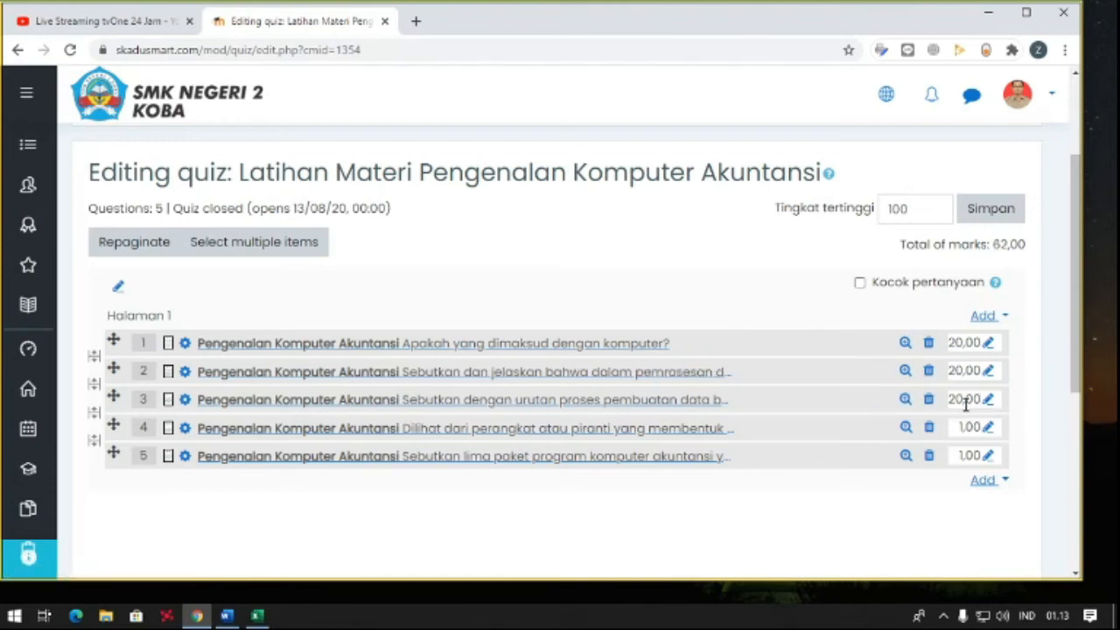
click(988, 428)
text(20)
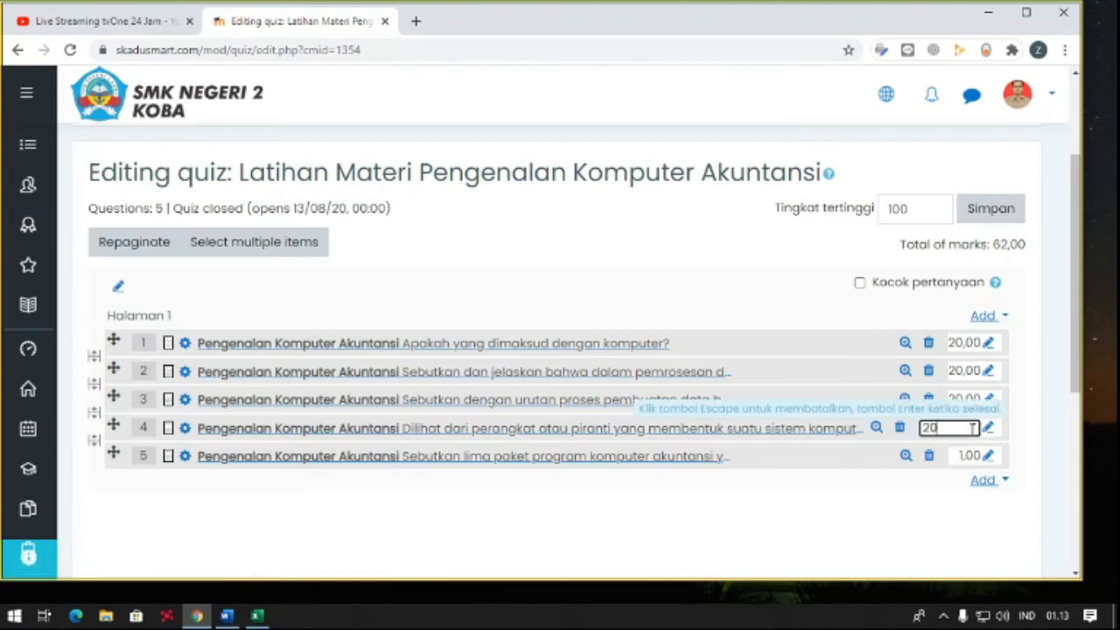
key(Return)
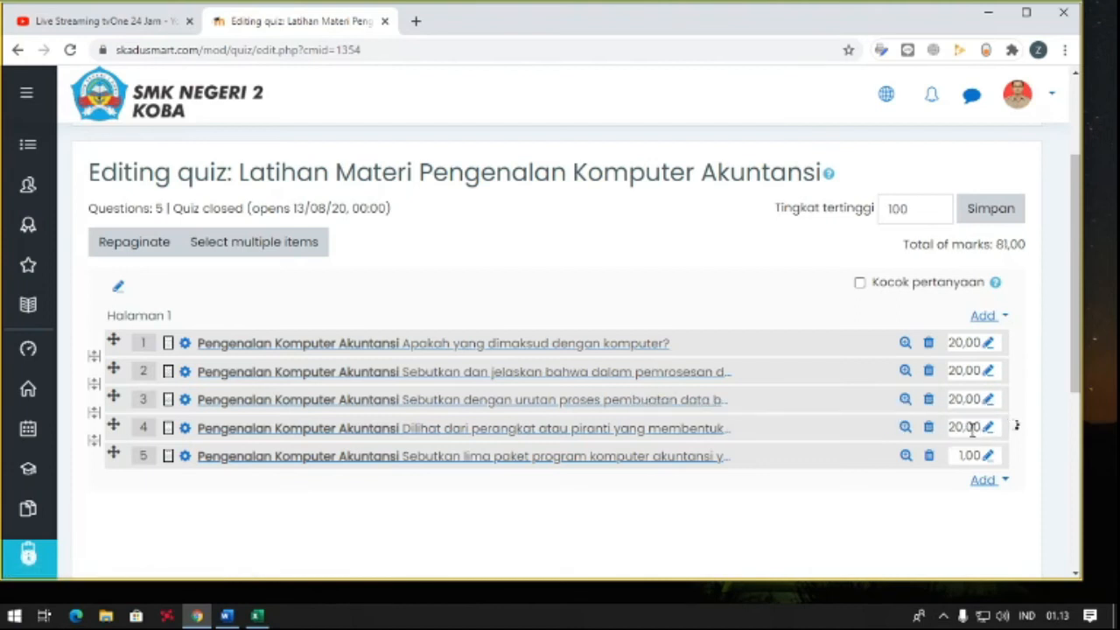
click(987, 456)
text(20)
key(Return)
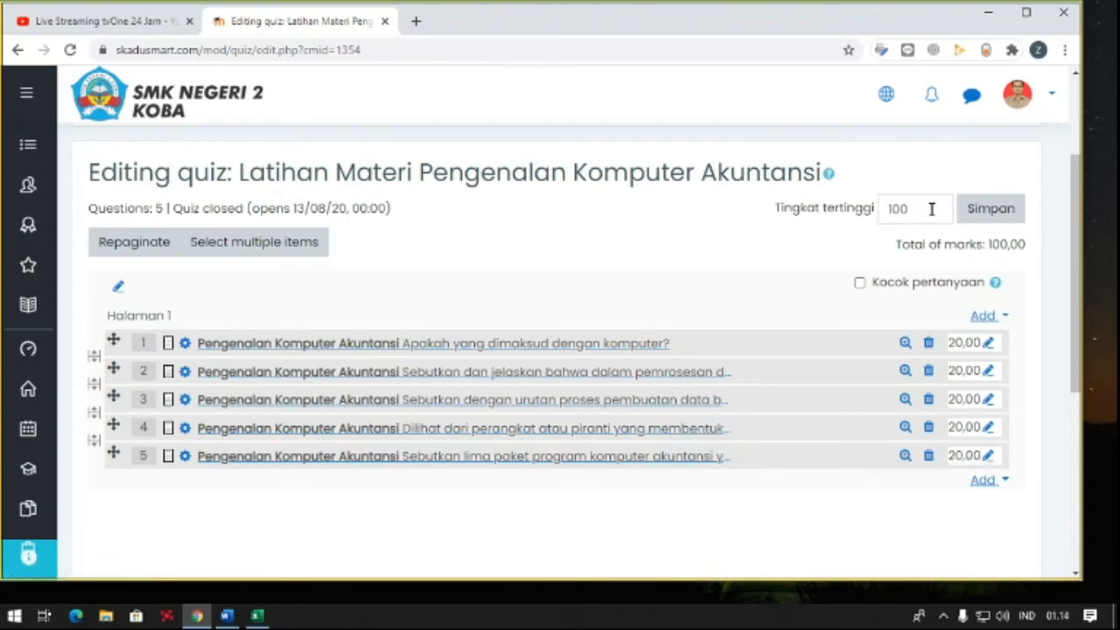
- Turn on question shuffling (Kocok pertanyaan) for page 1 and save the quiz's maximum grade
click(861, 289)
scroll(860, 292, down, 1)
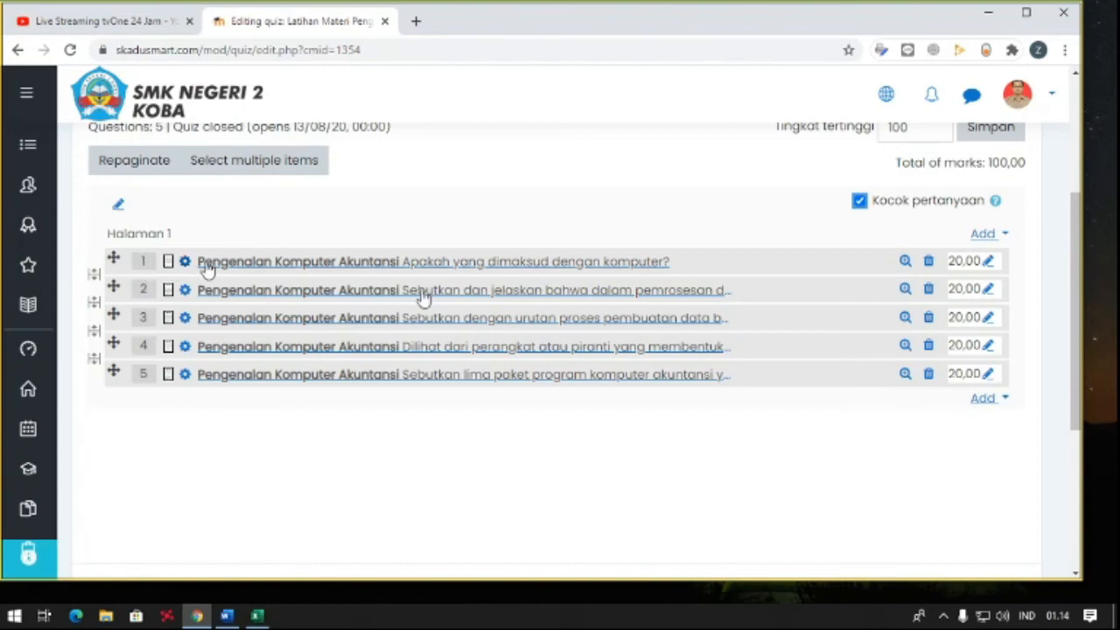
scroll(429, 297, up, 1)
click(987, 210)
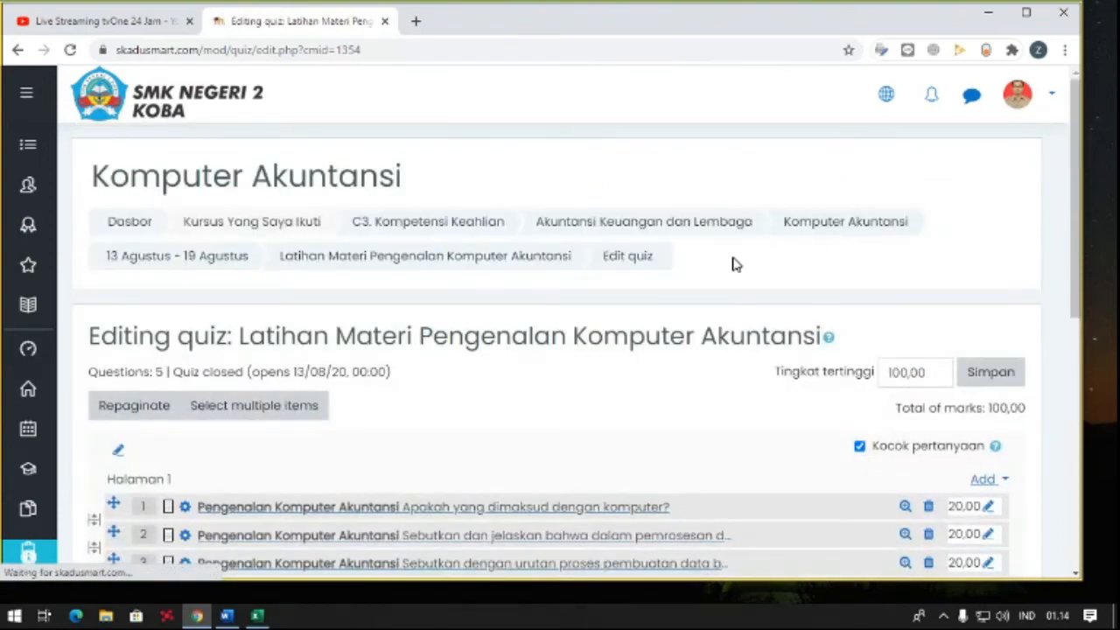
- Open the overview page of Latihan Materi Pengenalan Komputer Akuntansi and review its opening date, closing date and time limit
scroll(733, 262, down, 3)
scroll(734, 263, up, 1)
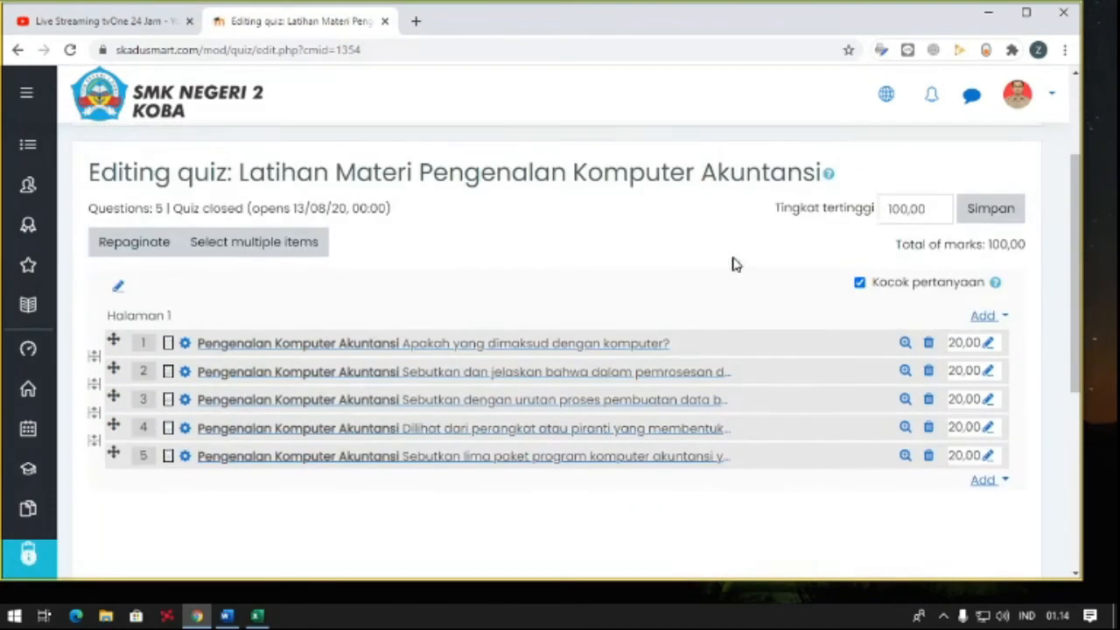
scroll(412, 278, down, 5)
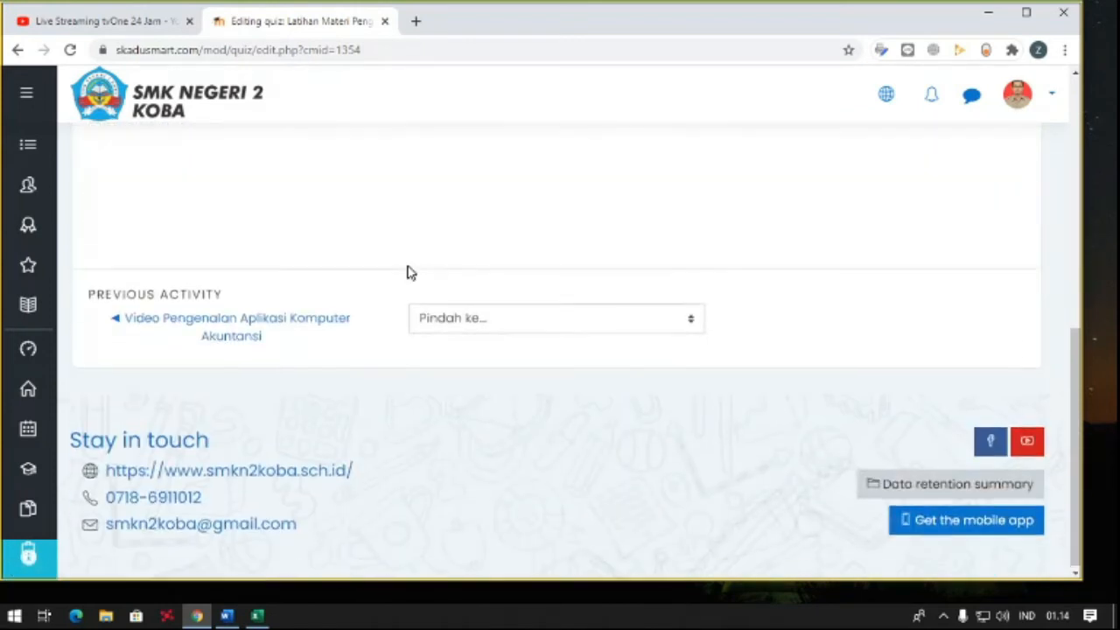
scroll(408, 272, up, 4)
scroll(324, 285, up, 2)
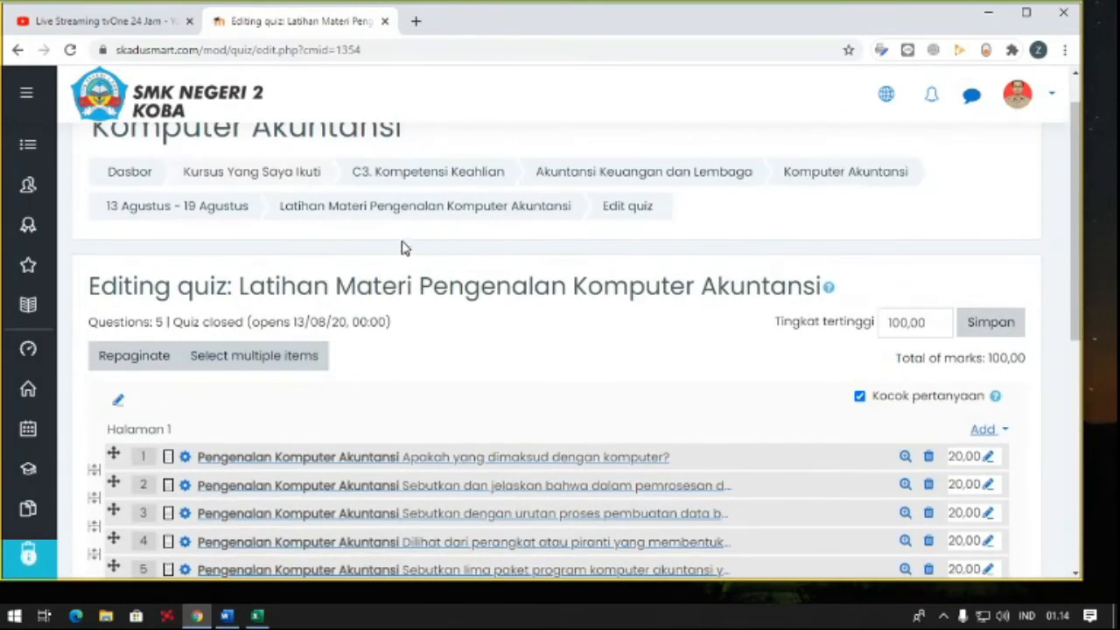
click(407, 206)
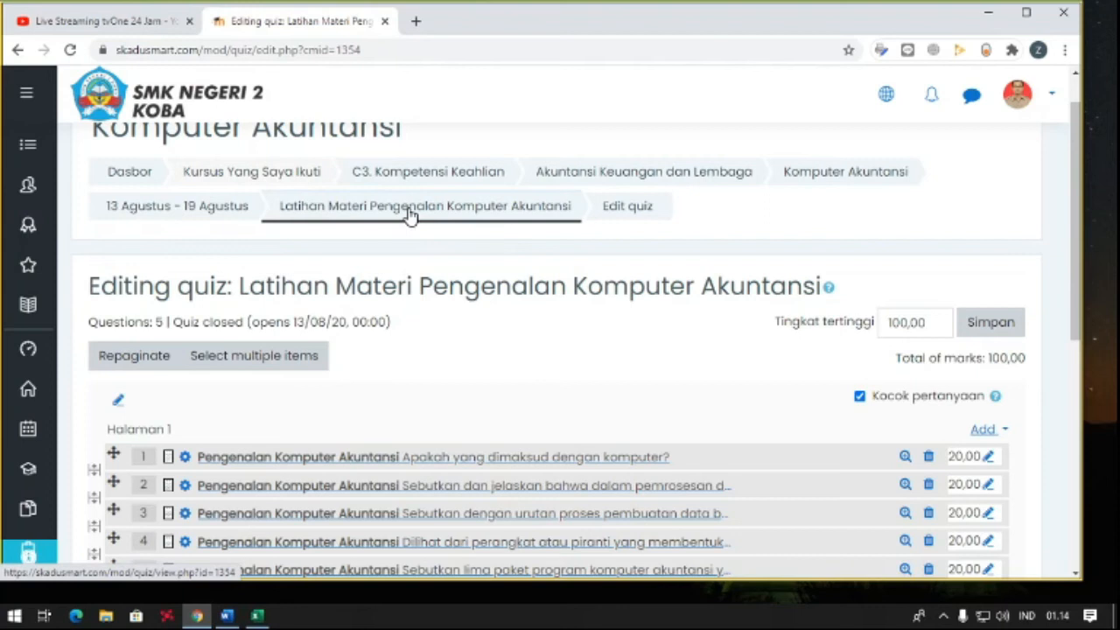
scroll(417, 260, down, 4)
scroll(417, 260, up, 2)
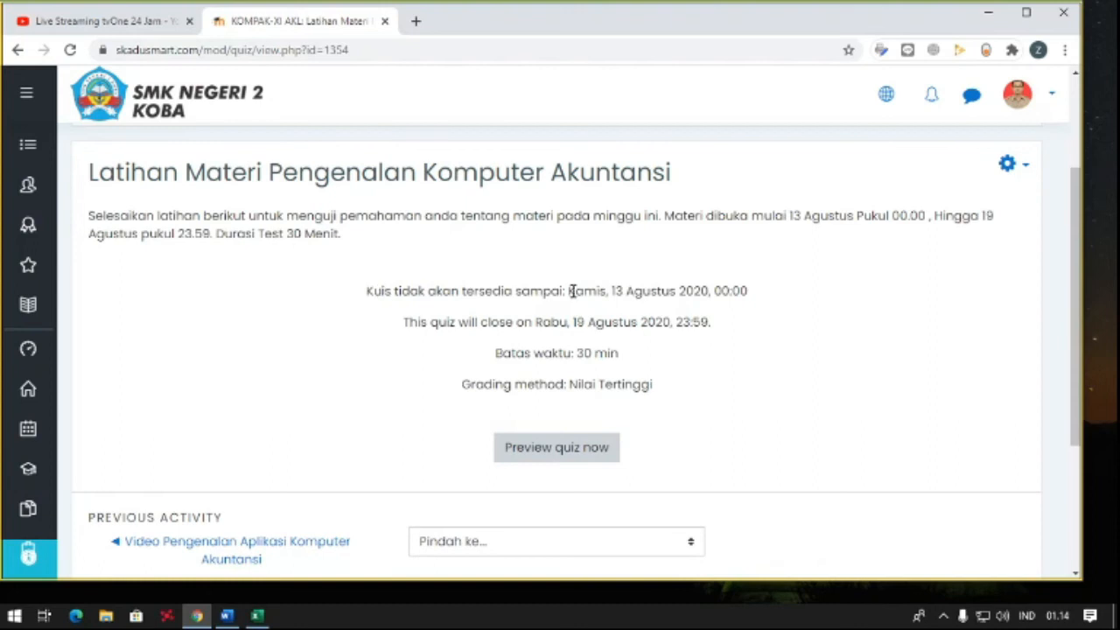
drag(569, 293, 684, 294)
click(705, 293)
drag(581, 322, 637, 324)
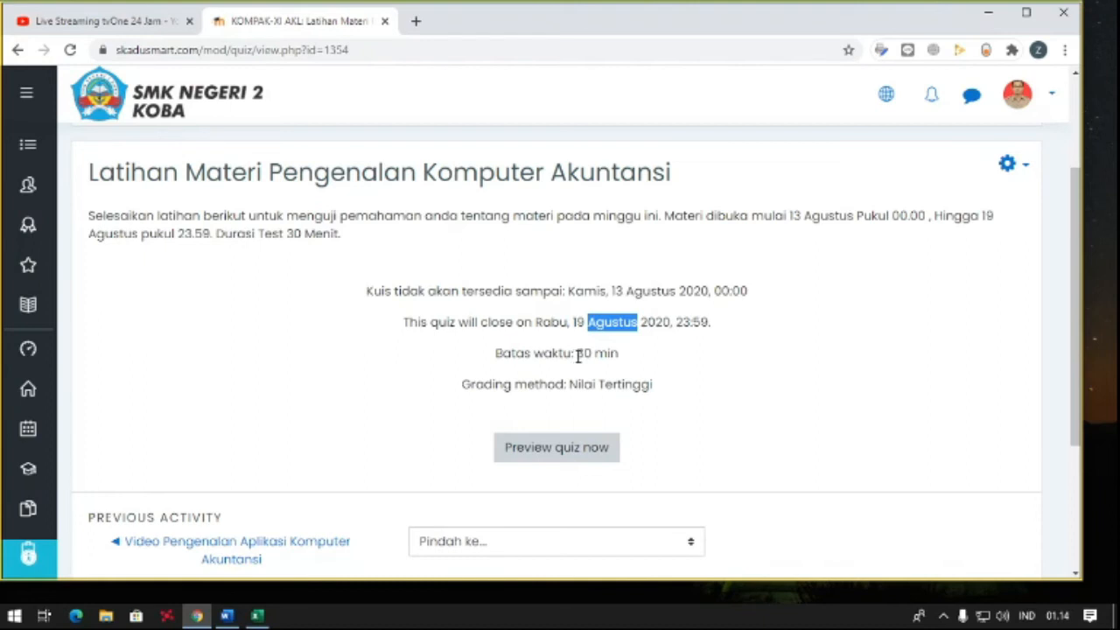
drag(576, 353, 607, 353)
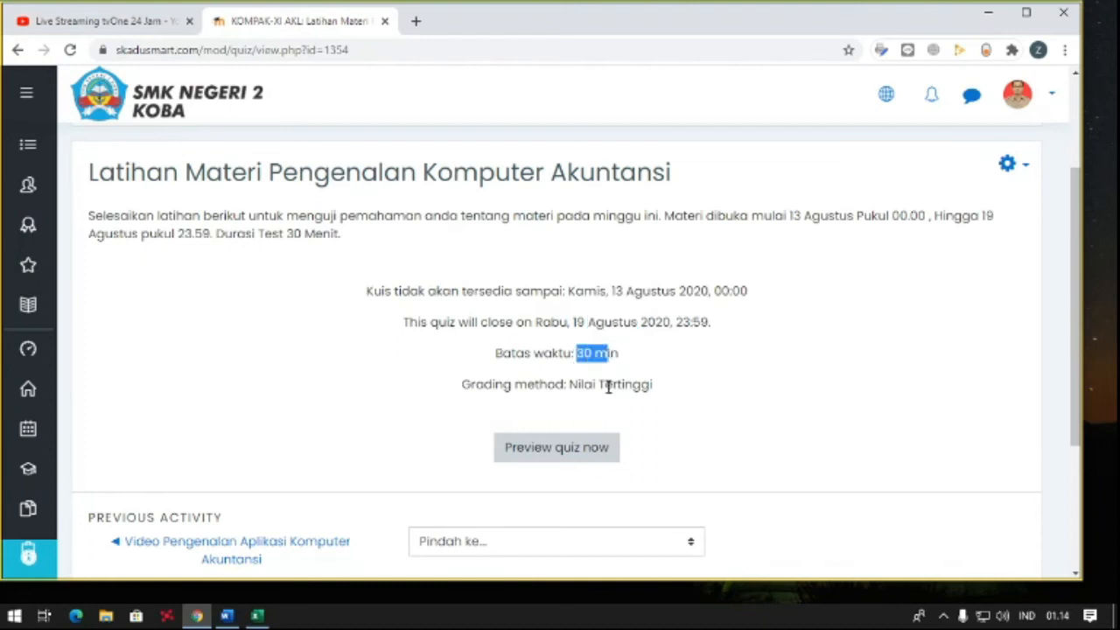
scroll(605, 376, down, 1)
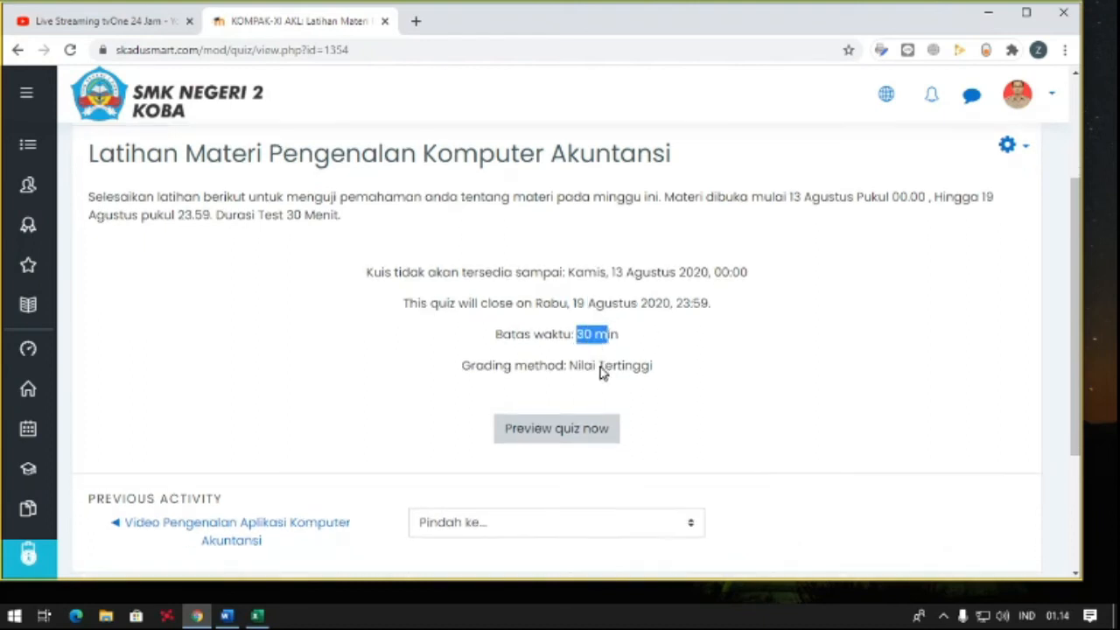
- Start a timed preview attempt of the quiz and examine the first question, its answer box and the remaining time
click(587, 374)
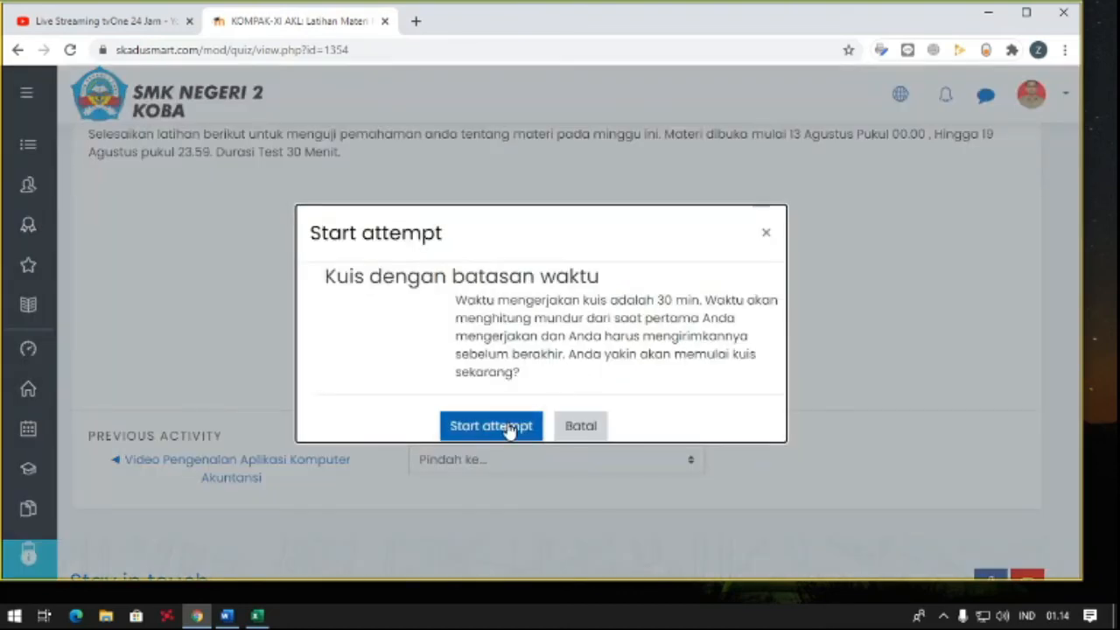
click(510, 428)
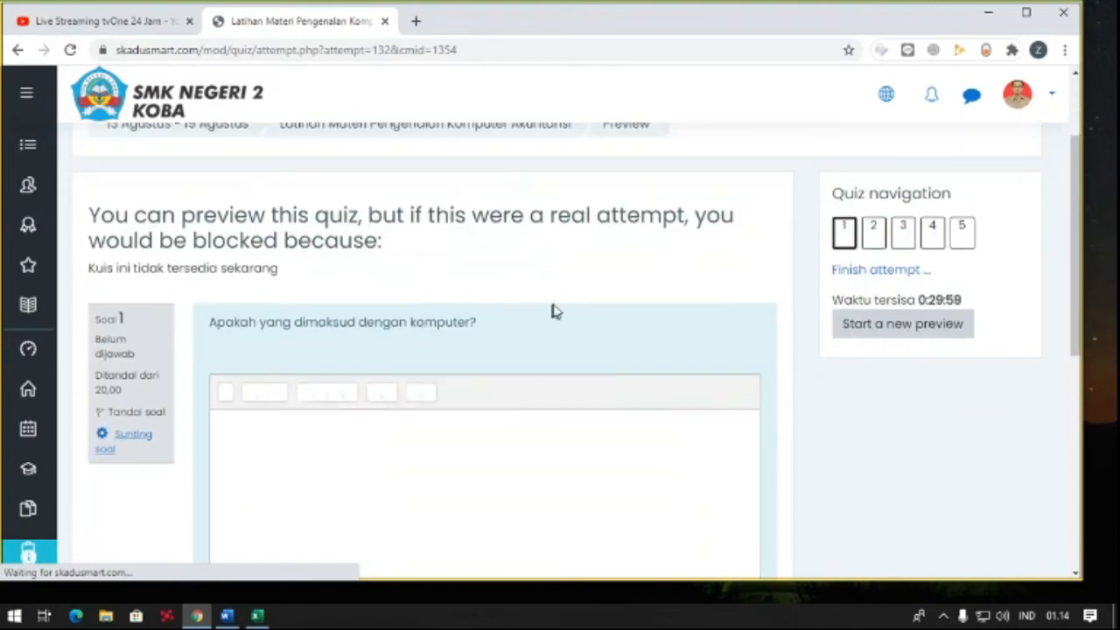
scroll(553, 298, down, 4)
scroll(537, 292, up, 2)
scroll(447, 297, up, 2)
scroll(452, 297, down, 2)
click(428, 347)
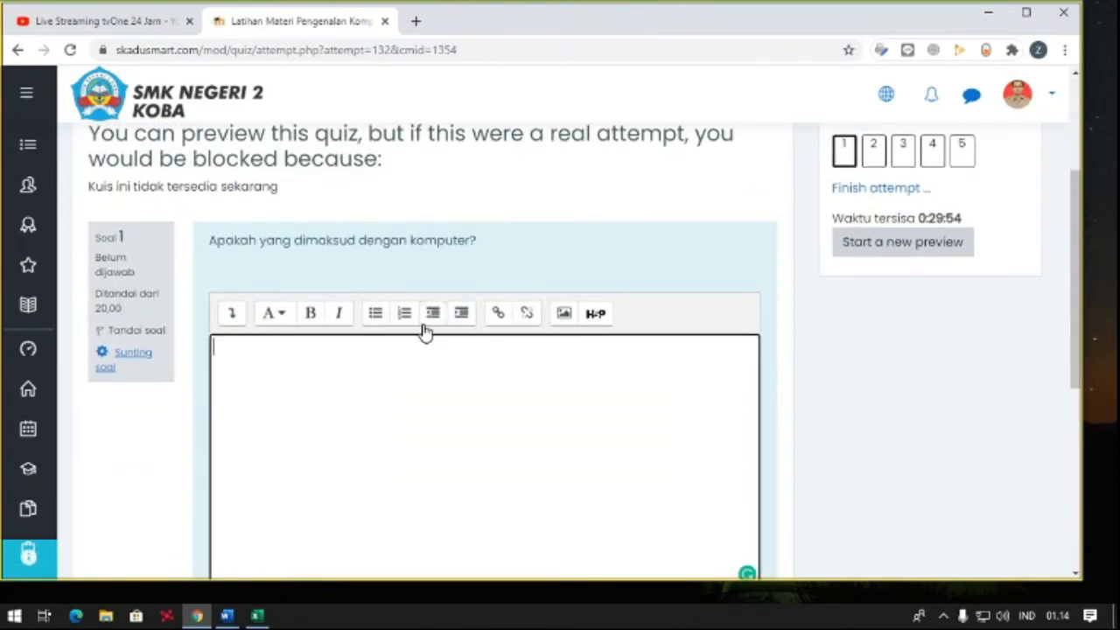
scroll(424, 332, up, 2)
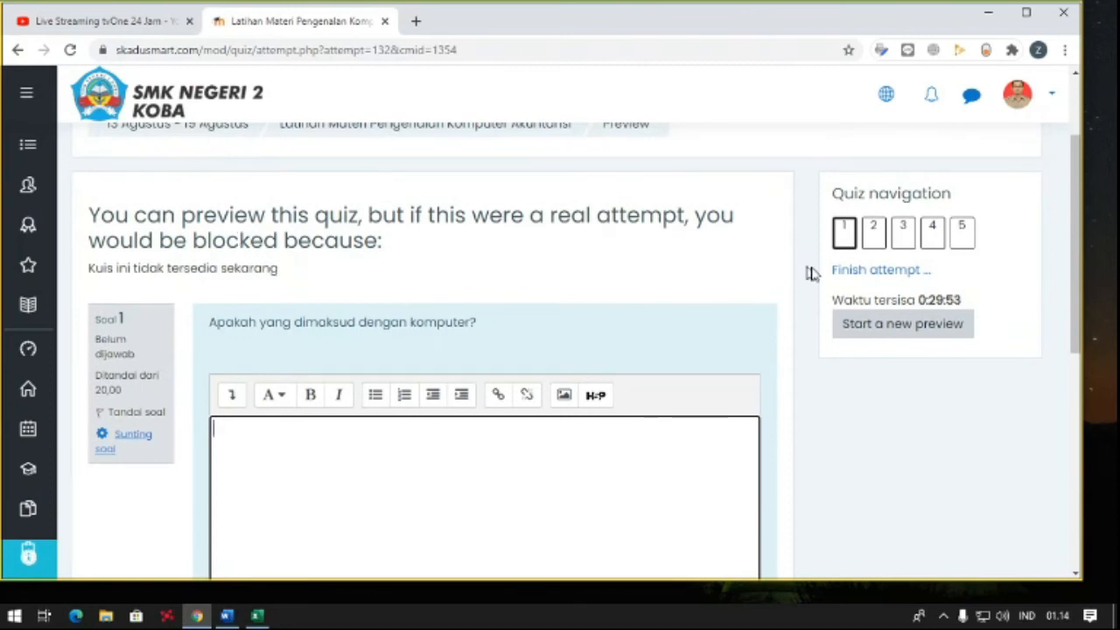
drag(919, 299, 987, 303)
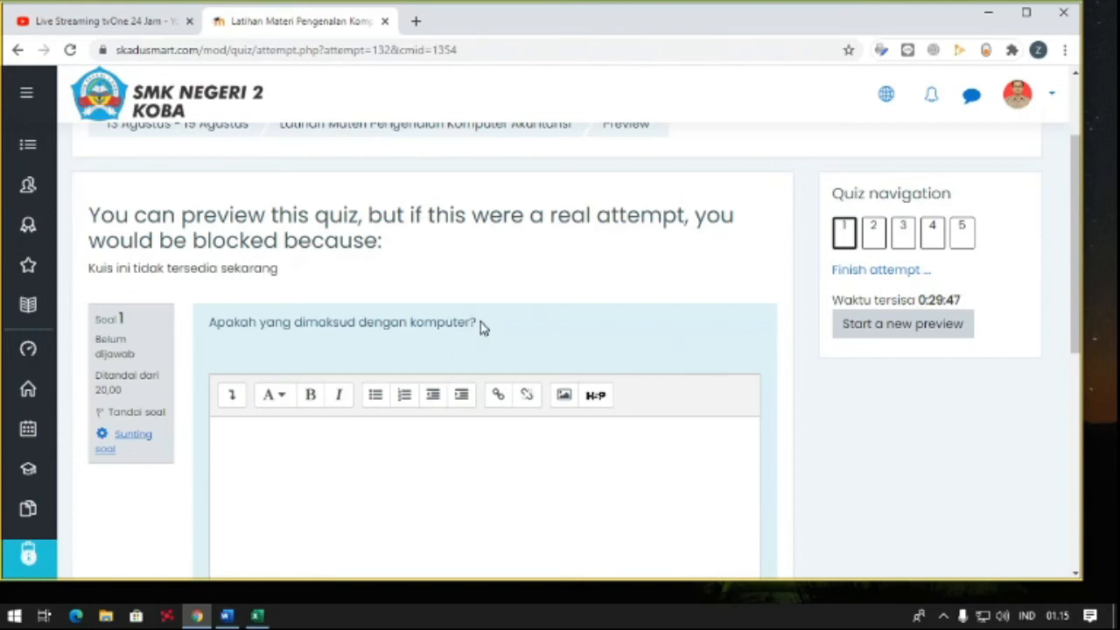
drag(481, 327, 209, 325)
click(288, 430)
scroll(342, 362, down, 4)
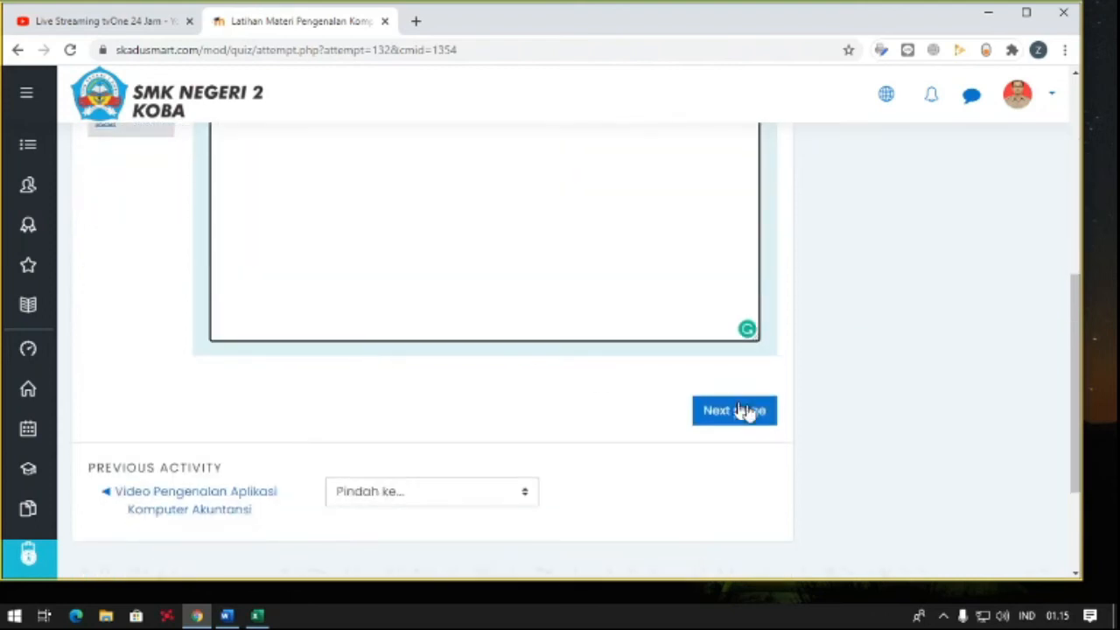
- Go to the second question of the preview and examine its text, answer box, remaining time and page navigation
click(745, 413)
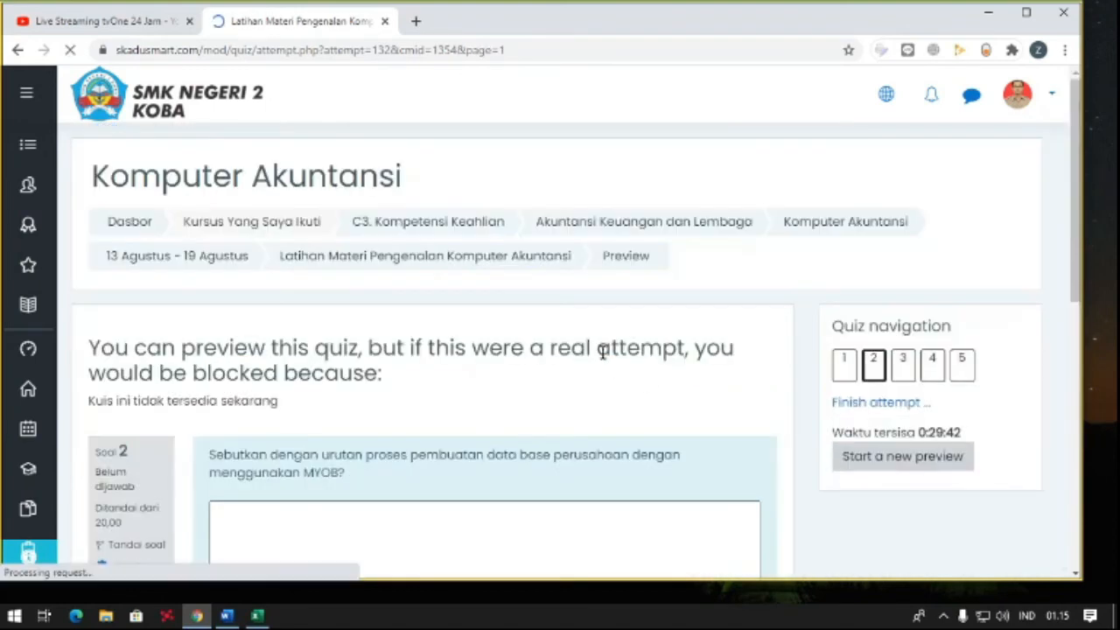
scroll(560, 352, down, 1)
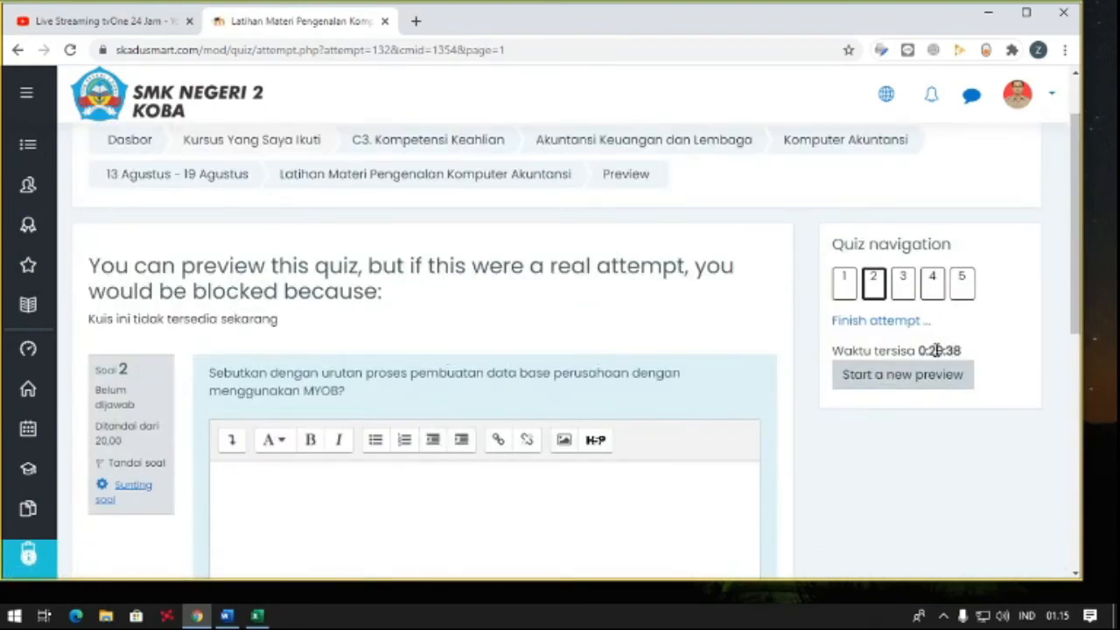
scroll(795, 335, down, 3)
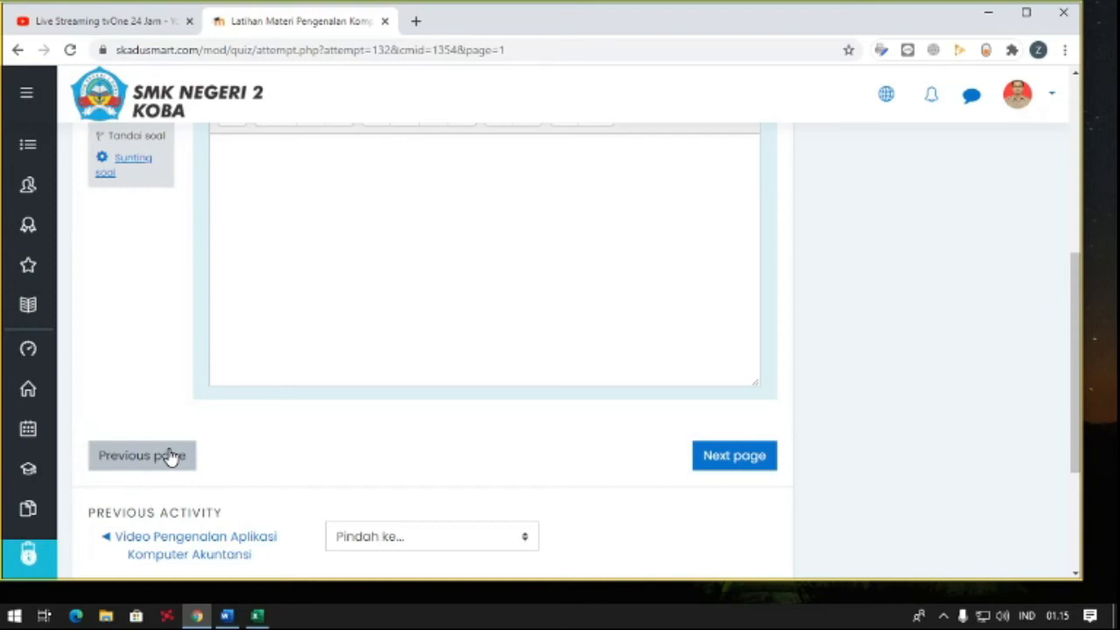
scroll(179, 448, up, 1)
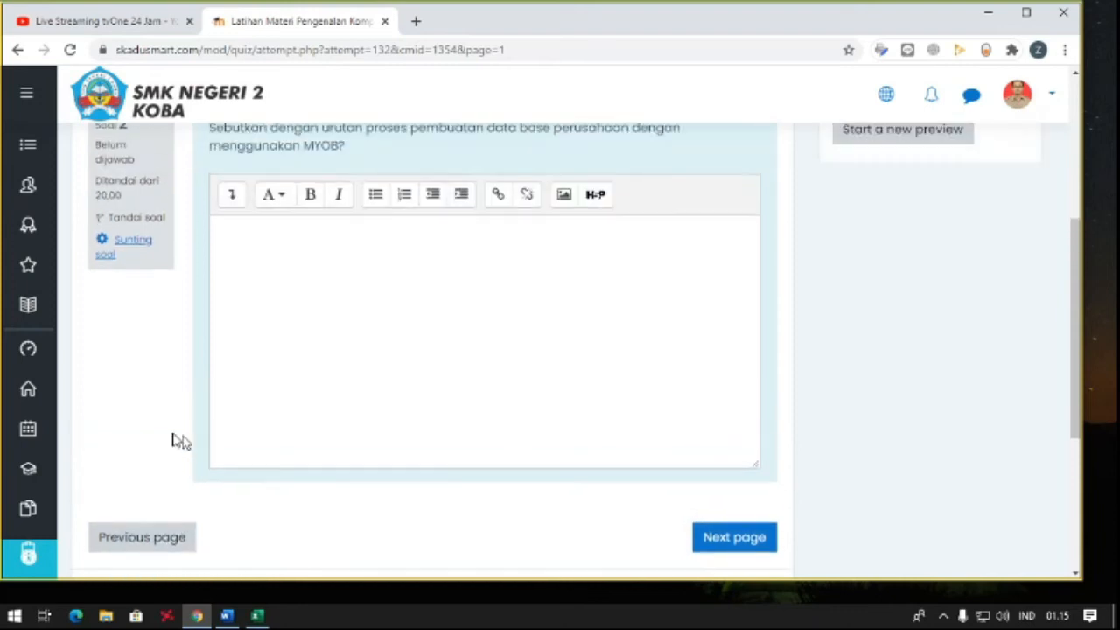
click(286, 311)
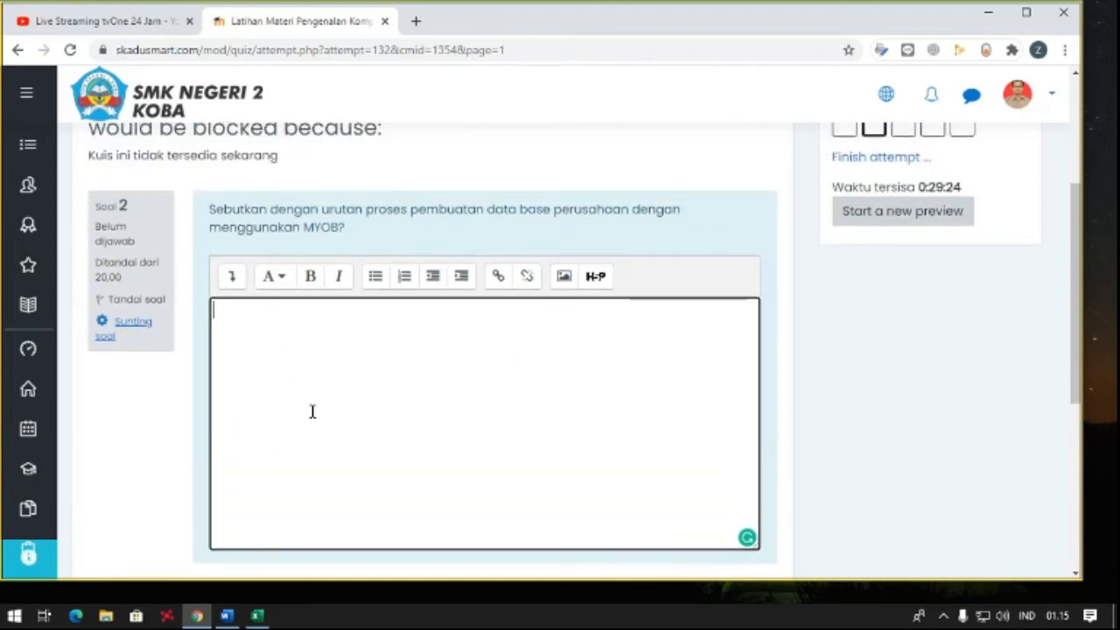
scroll(311, 411, up, 2)
scroll(310, 417, down, 3)
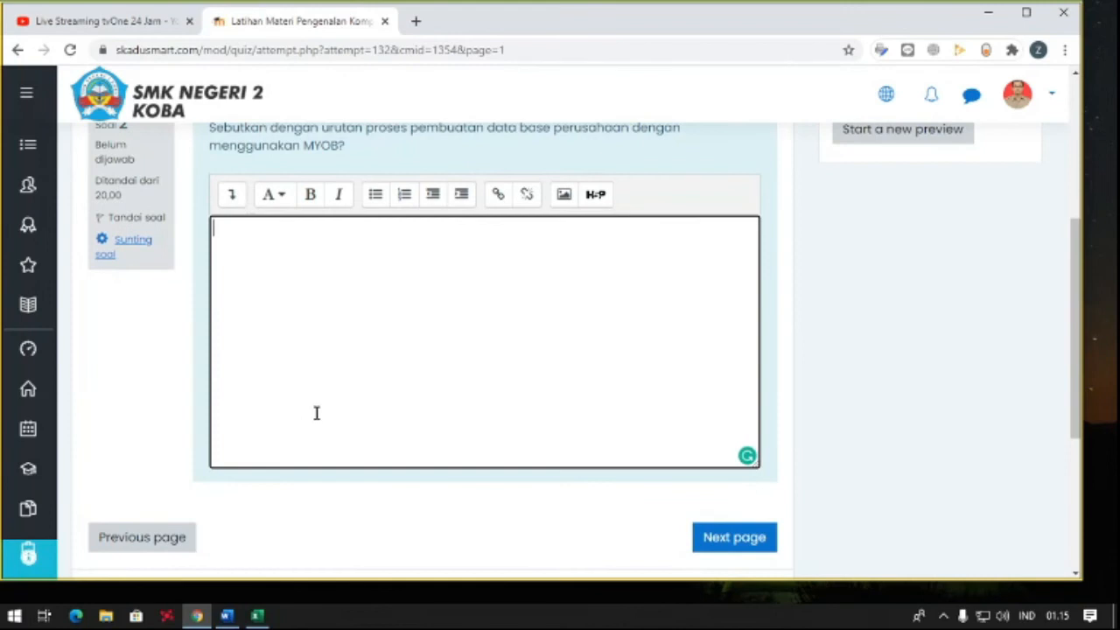
- Examine the second preview question's page navigation, the quiz navigation block, the finish option and the remaining time
scroll(316, 413, down, 3)
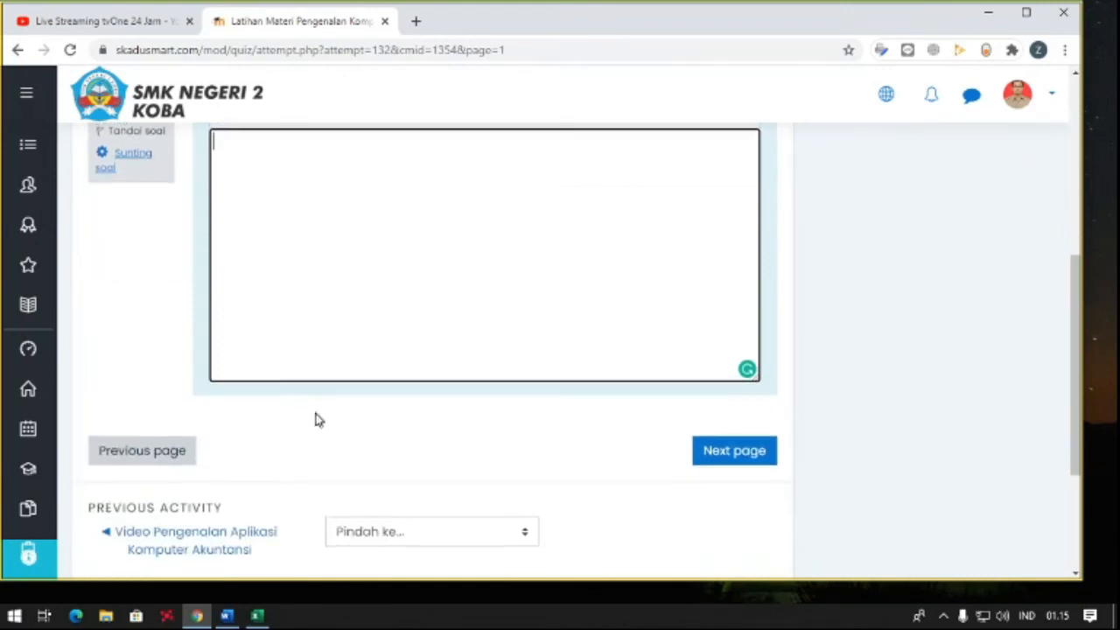
scroll(630, 407, down, 1)
scroll(729, 400, up, 4)
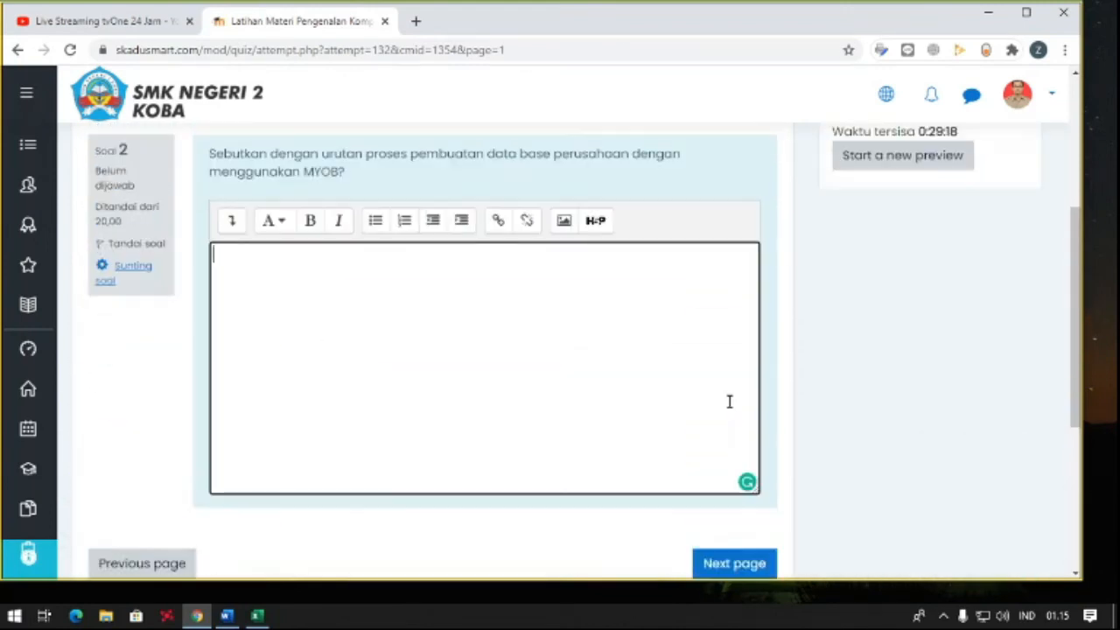
scroll(905, 264, up, 1)
scroll(904, 263, up, 1)
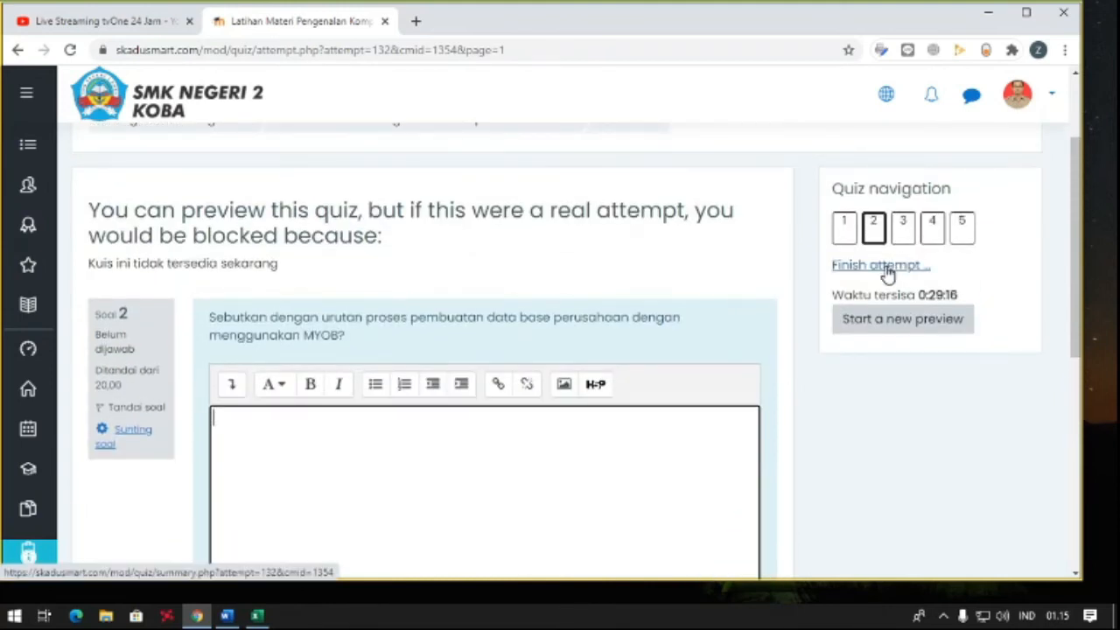
scroll(887, 274, down, 4)
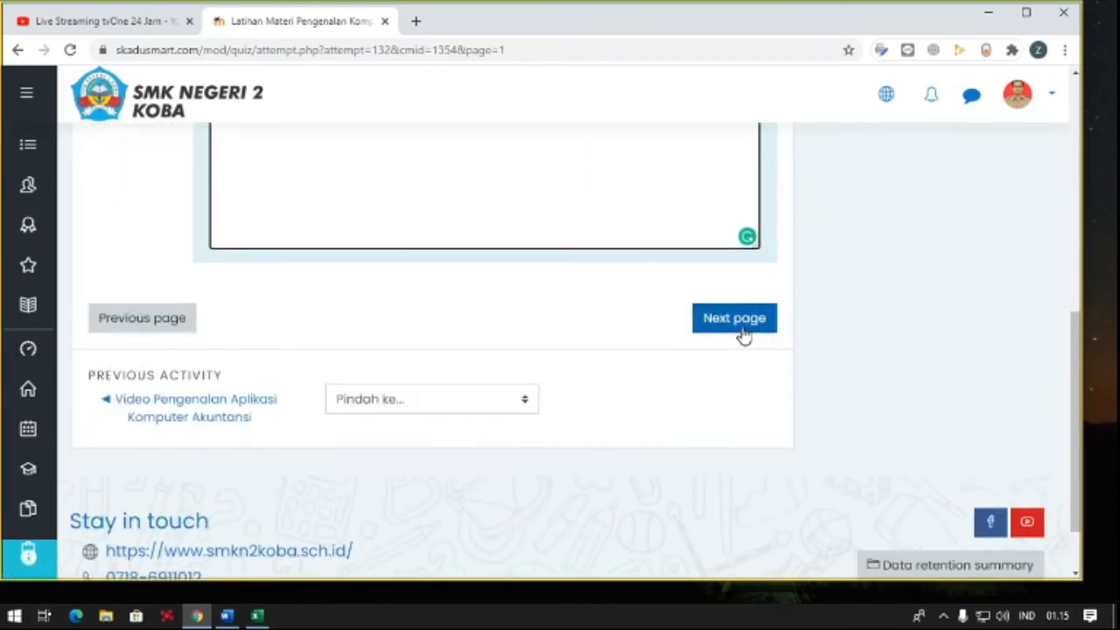
scroll(748, 328, up, 3)
scroll(747, 328, down, 1)
scroll(744, 327, up, 3)
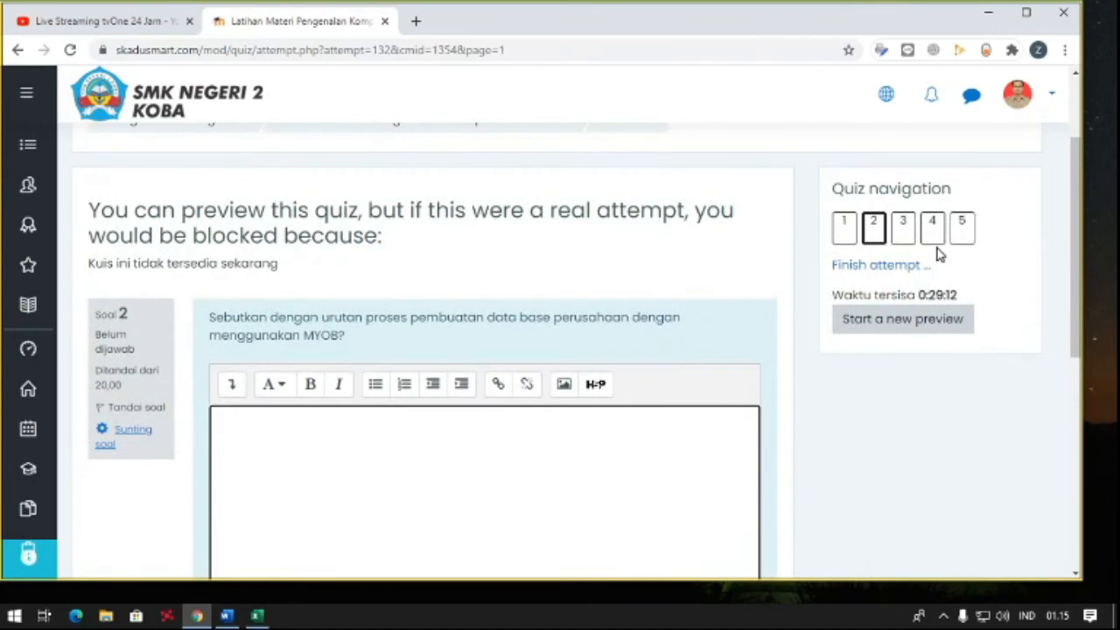
- Go to the fifth question of the preview and examine its text, answer box and option to finish the attempt
click(962, 229)
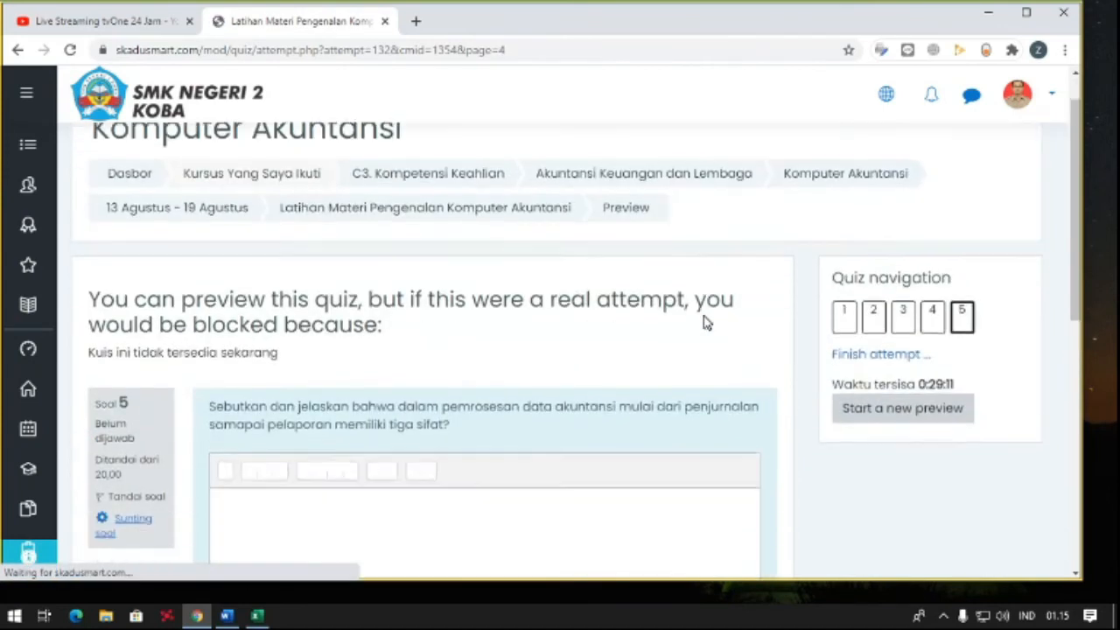
scroll(735, 293, down, 3)
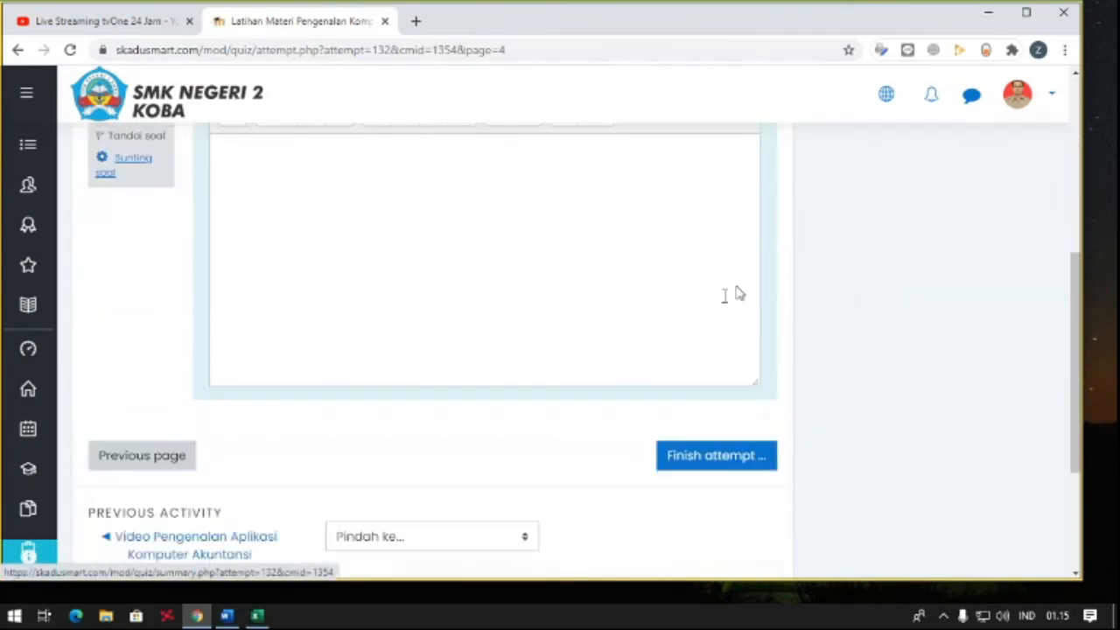
scroll(639, 351, up, 3)
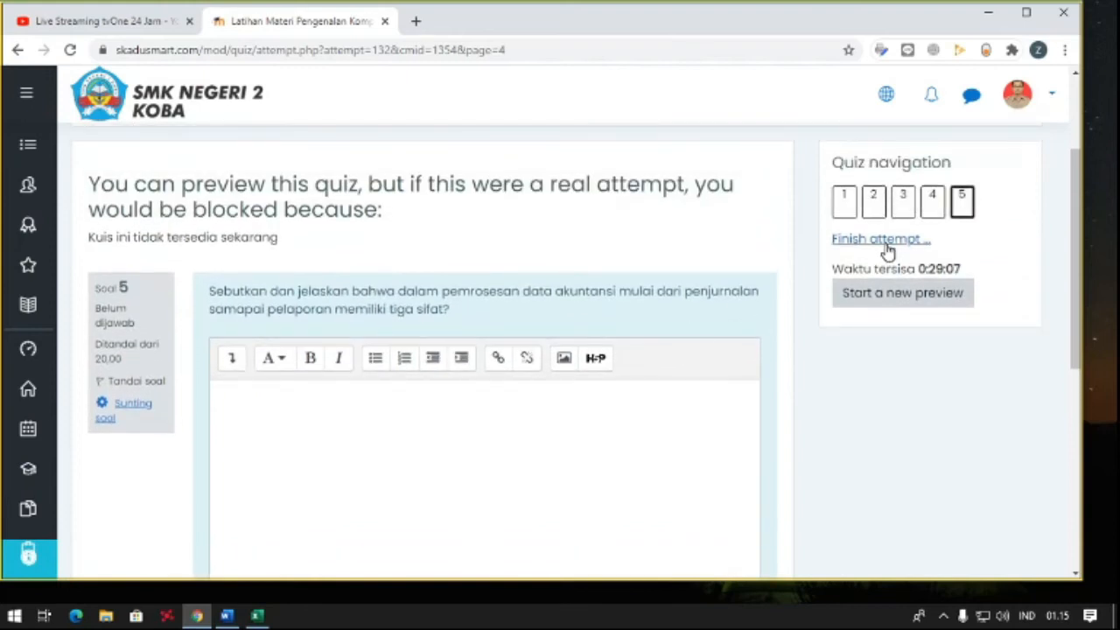
- Go to the finish page of the attempt and review the answer status of each question in the summary
click(886, 249)
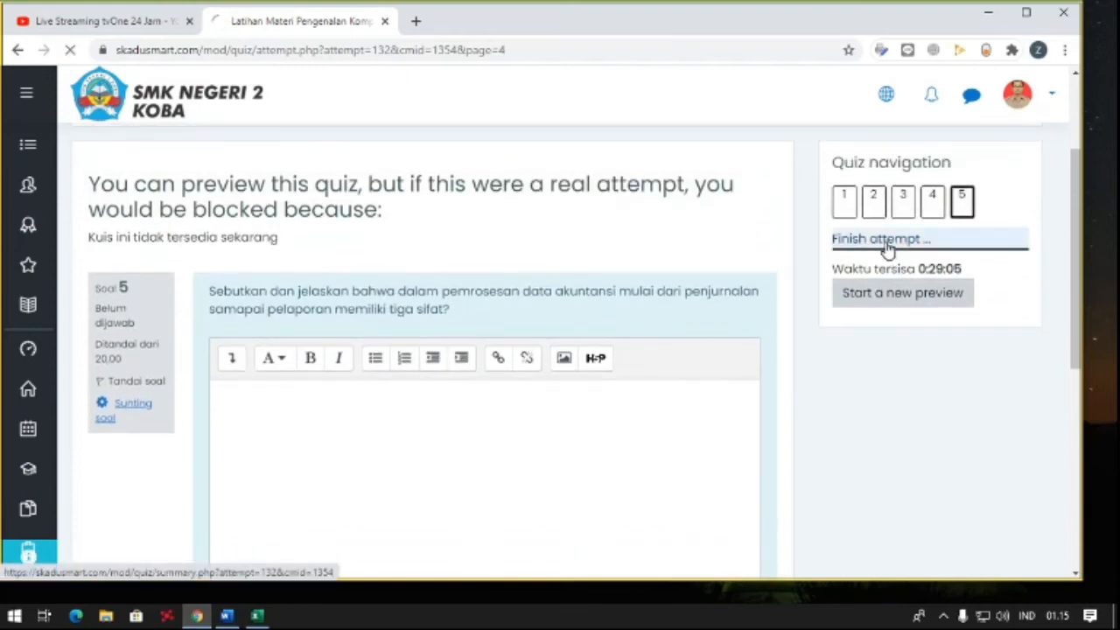
scroll(552, 365, down, 1)
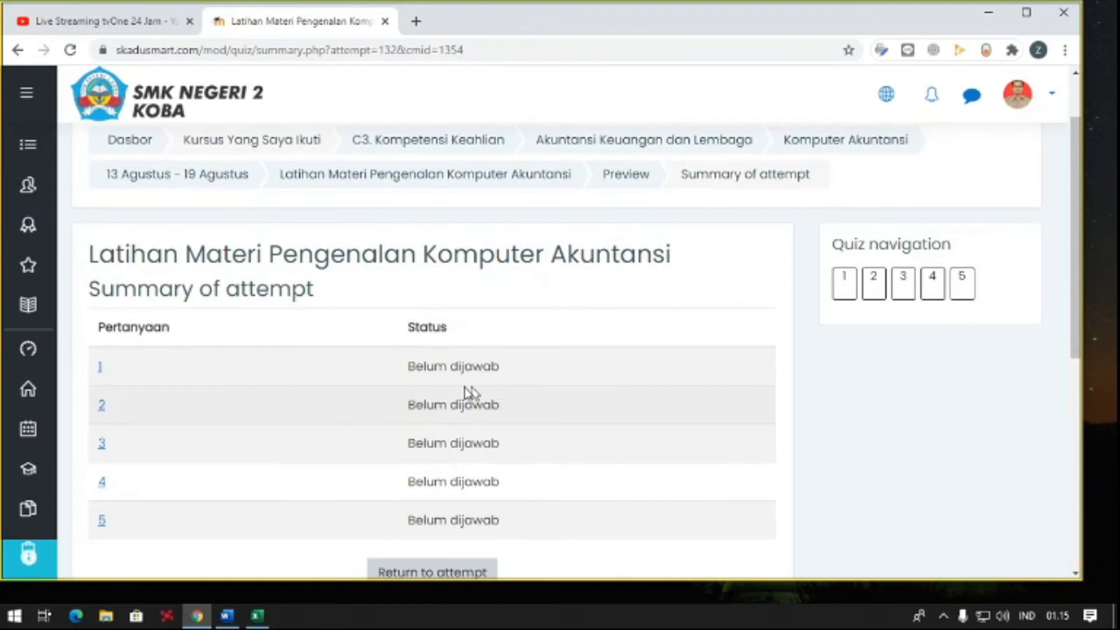
scroll(426, 392, down, 1)
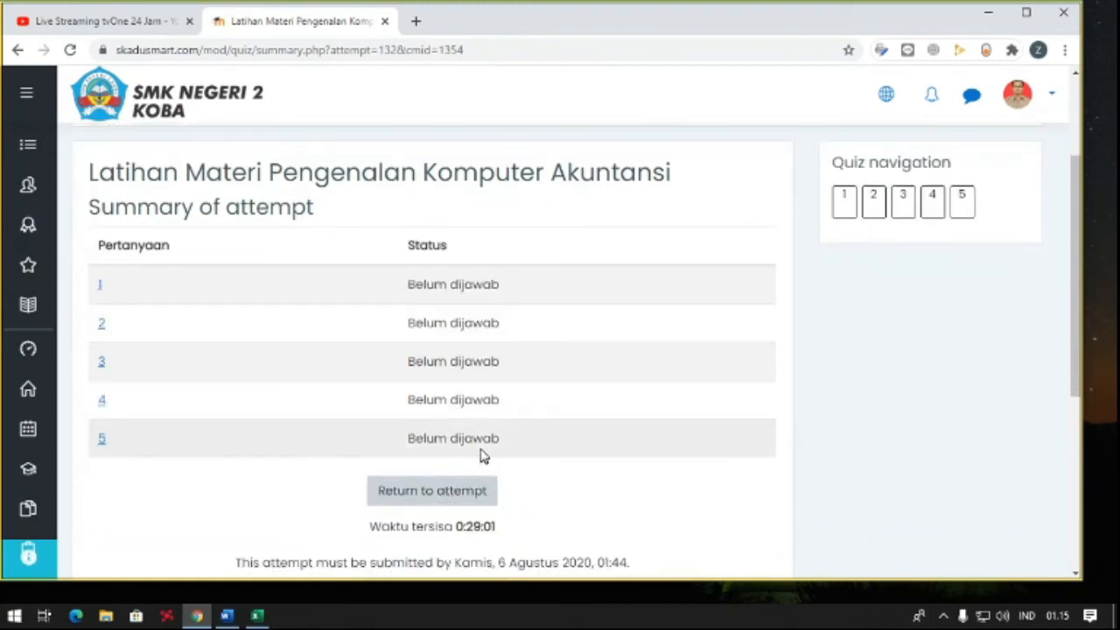
scroll(482, 454, up, 2)
- Return to the overview page of Latihan Materi Pengenalan Komputer Akuntansi and check its details
click(368, 259)
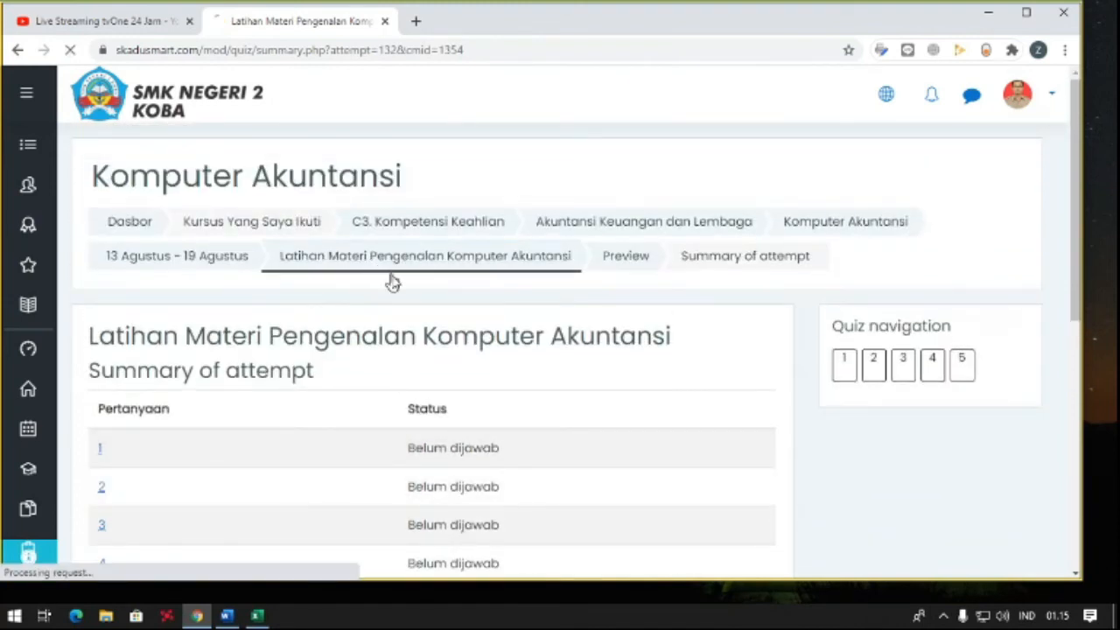
scroll(402, 303, down, 1)
scroll(315, 312, down, 1)
scroll(350, 302, up, 2)
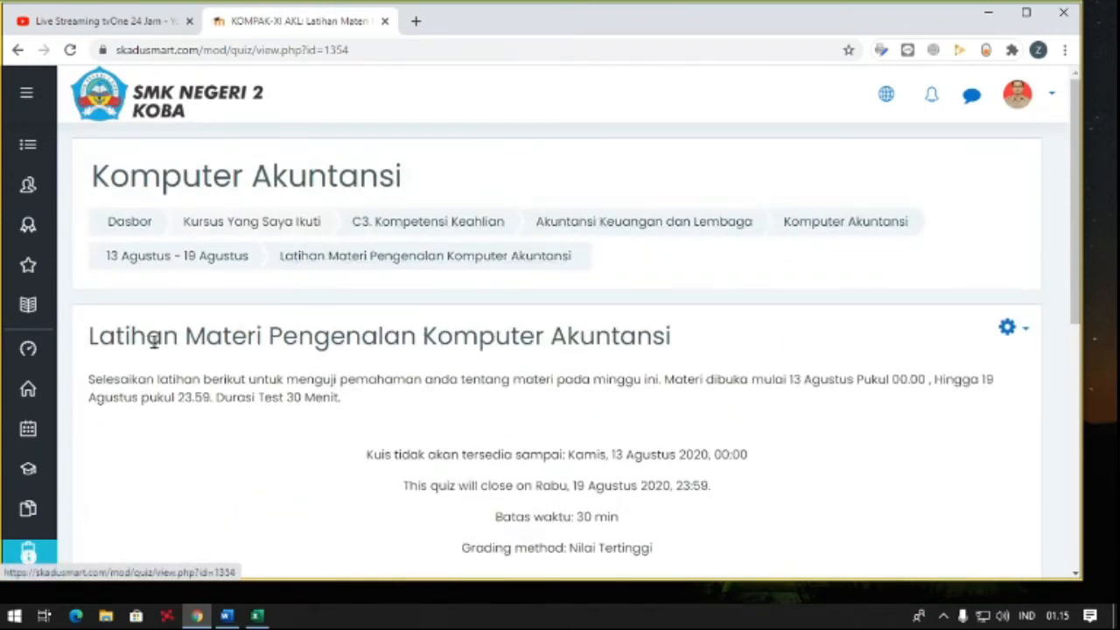
- Open the 13 Agustus - 19 Agustus section of the course and review its module, videos and exercise quiz
click(184, 265)
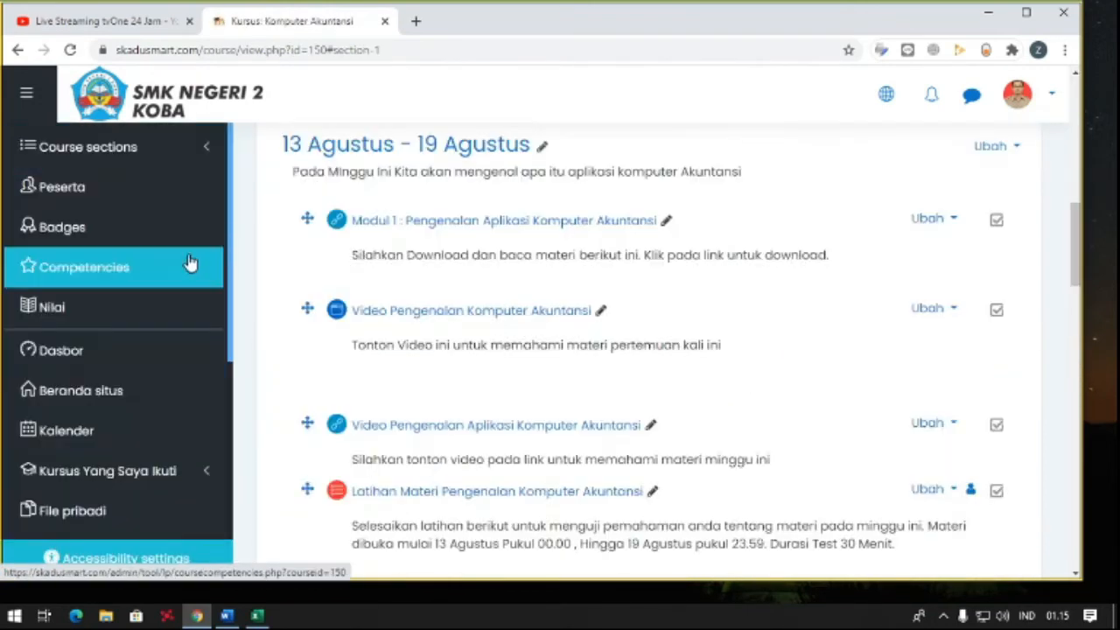
scroll(455, 273, up, 1)
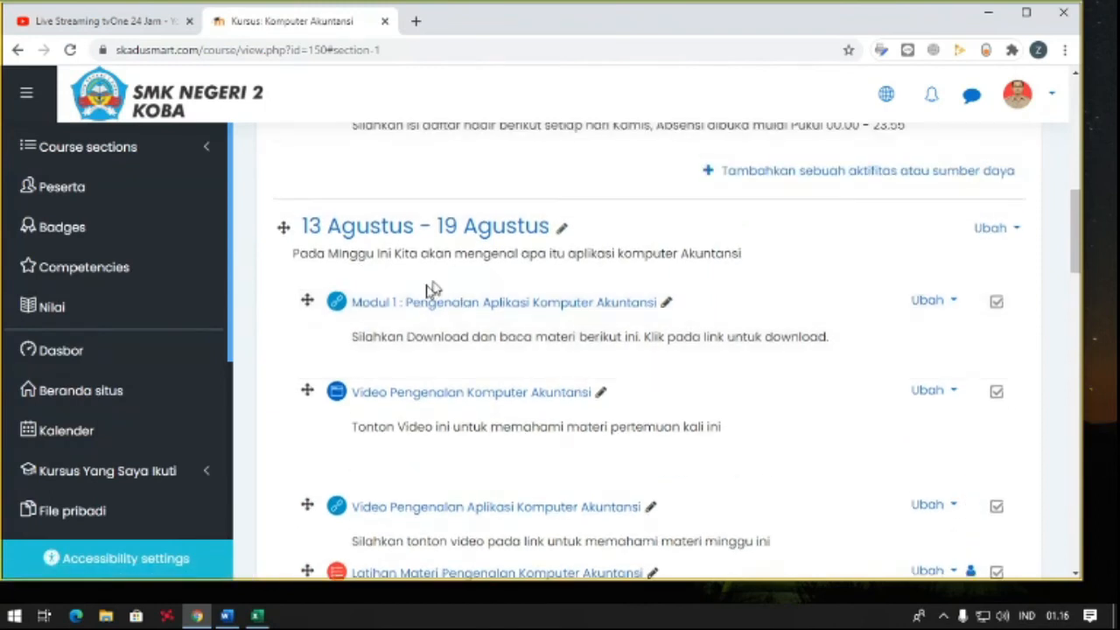
scroll(421, 303, down, 1)
scroll(421, 320, down, 1)
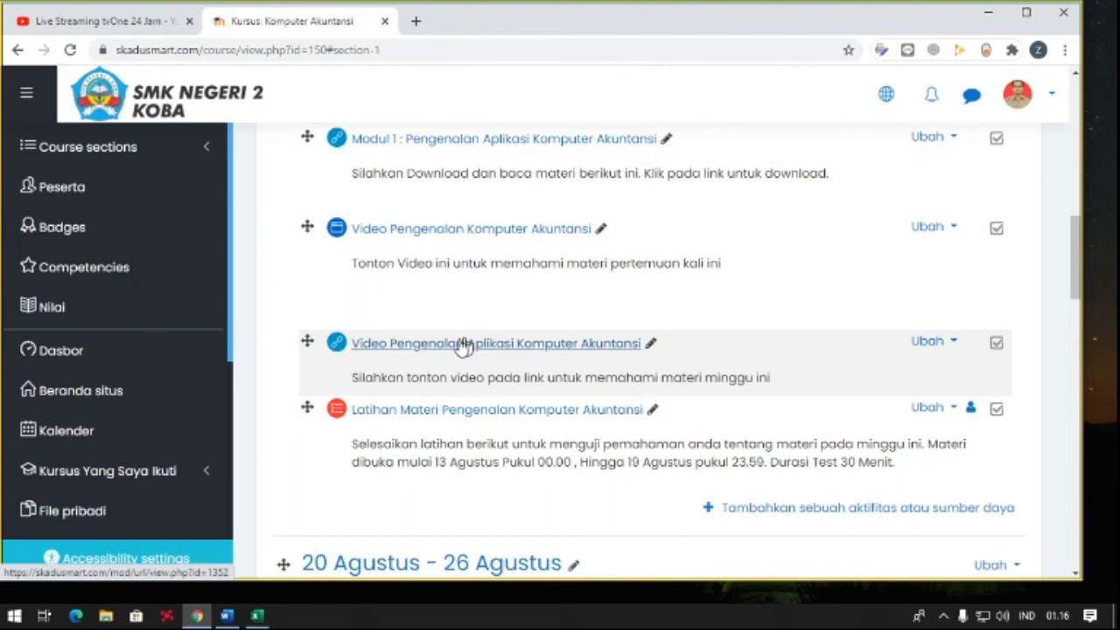
scroll(490, 348, down, 1)
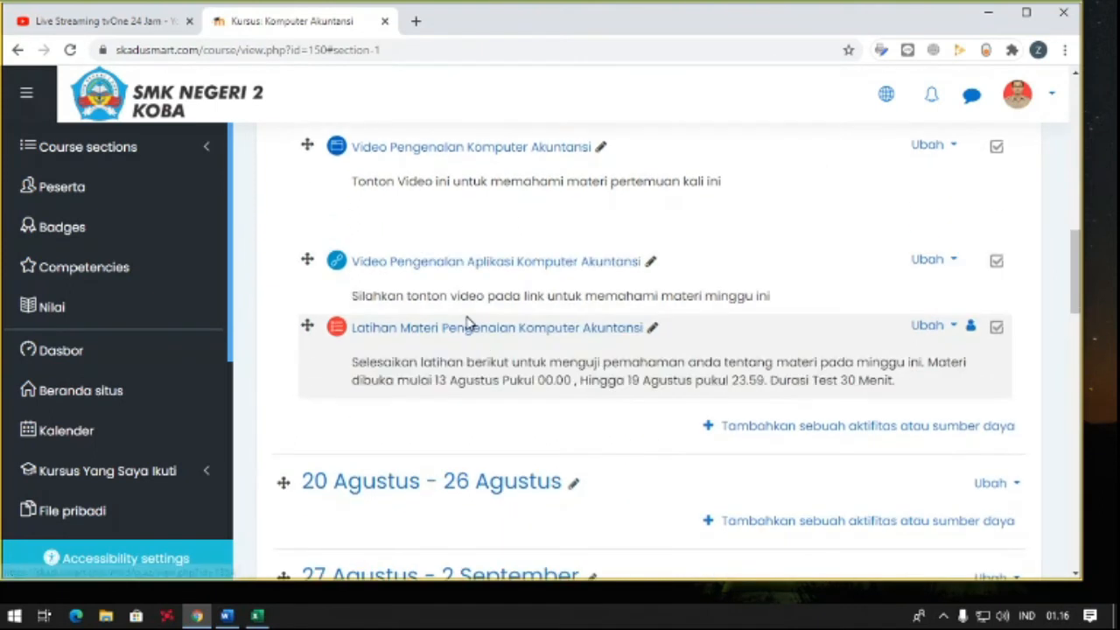
scroll(575, 331, up, 1)
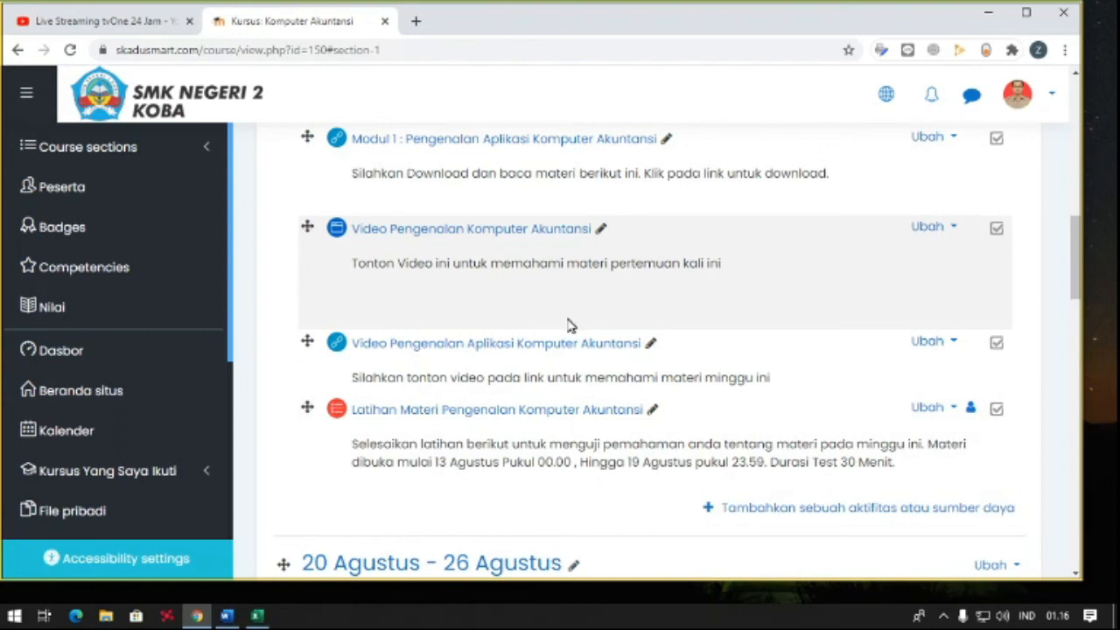
scroll(567, 324, down, 1)
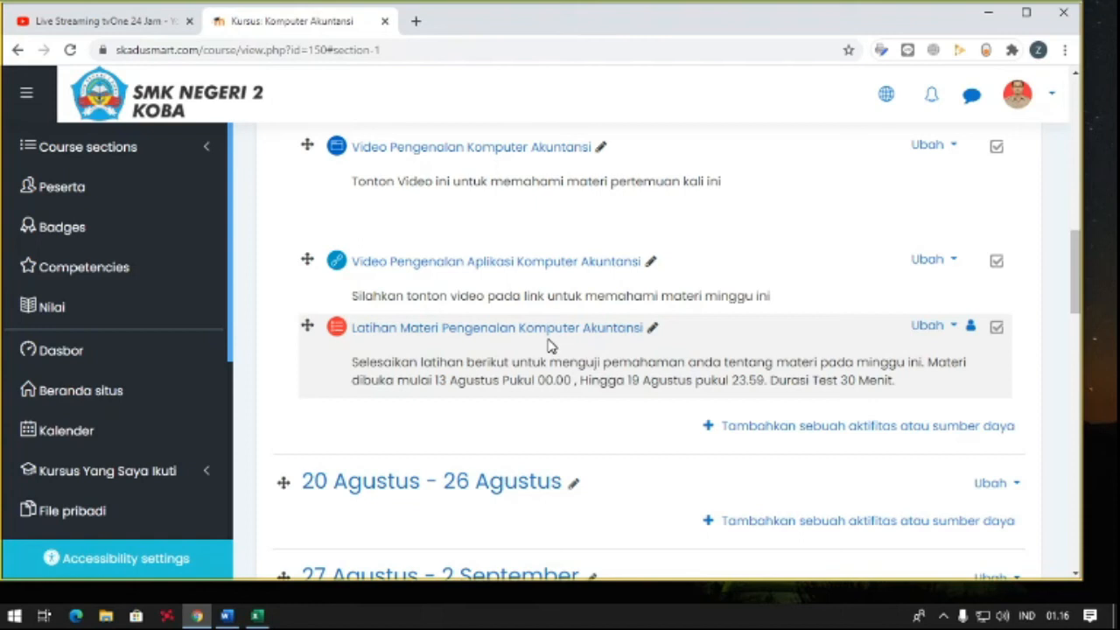
- Add a new Kuis activity to the 13 Agustus - 19 Agustus section
click(749, 428)
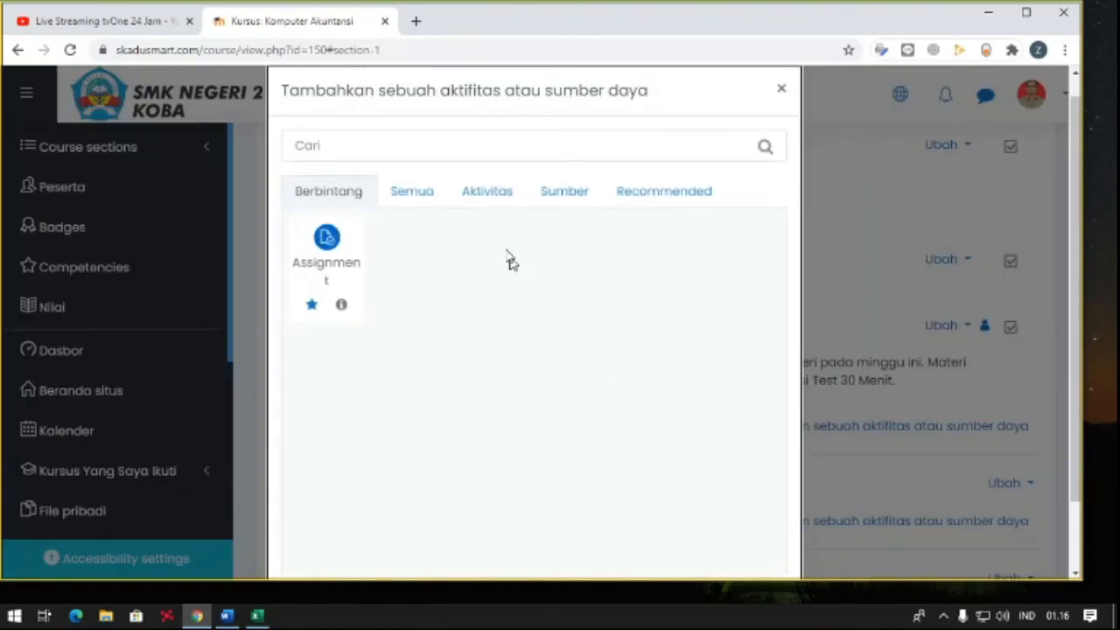
click(662, 196)
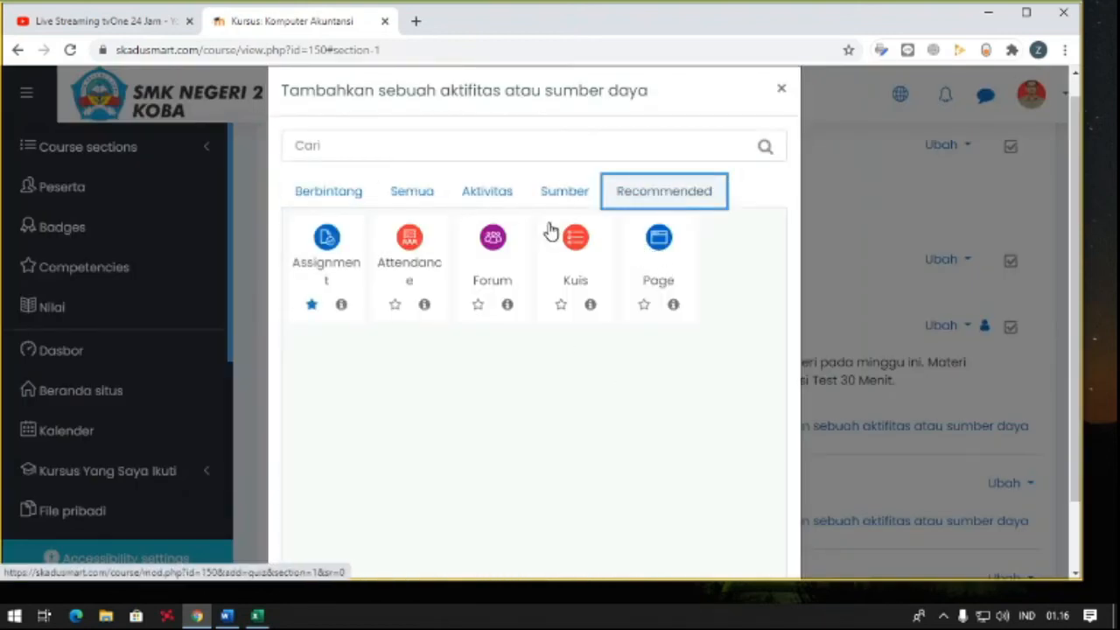
click(575, 234)
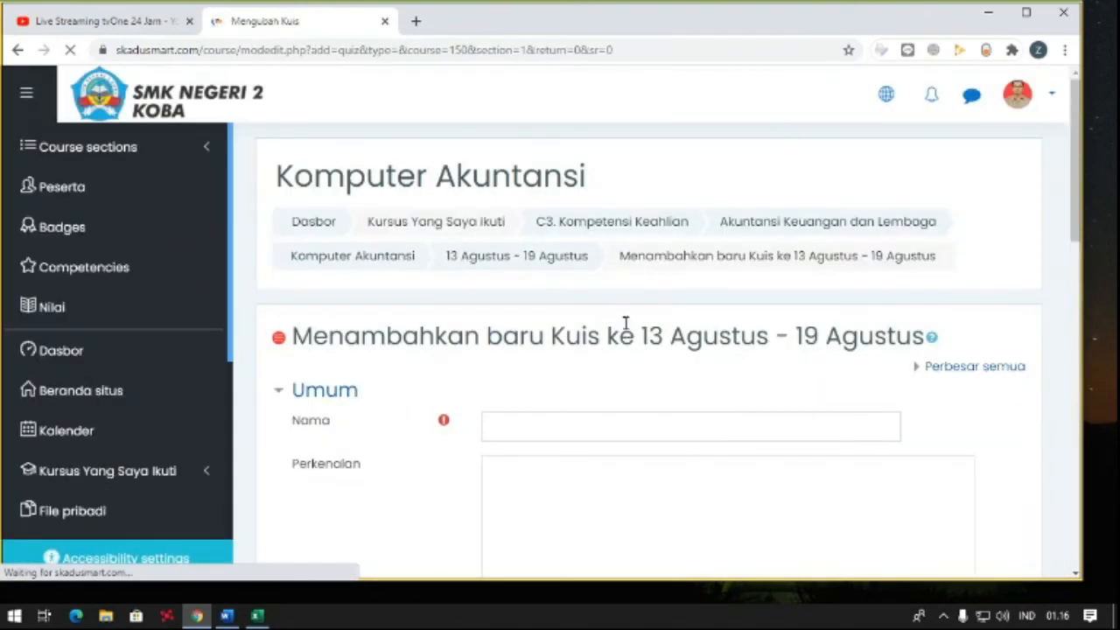
- Name the new quiz "Ujian Akhir Materi Pengenalan Komputer Akuntansi"
scroll(565, 356, down, 2)
click(561, 297)
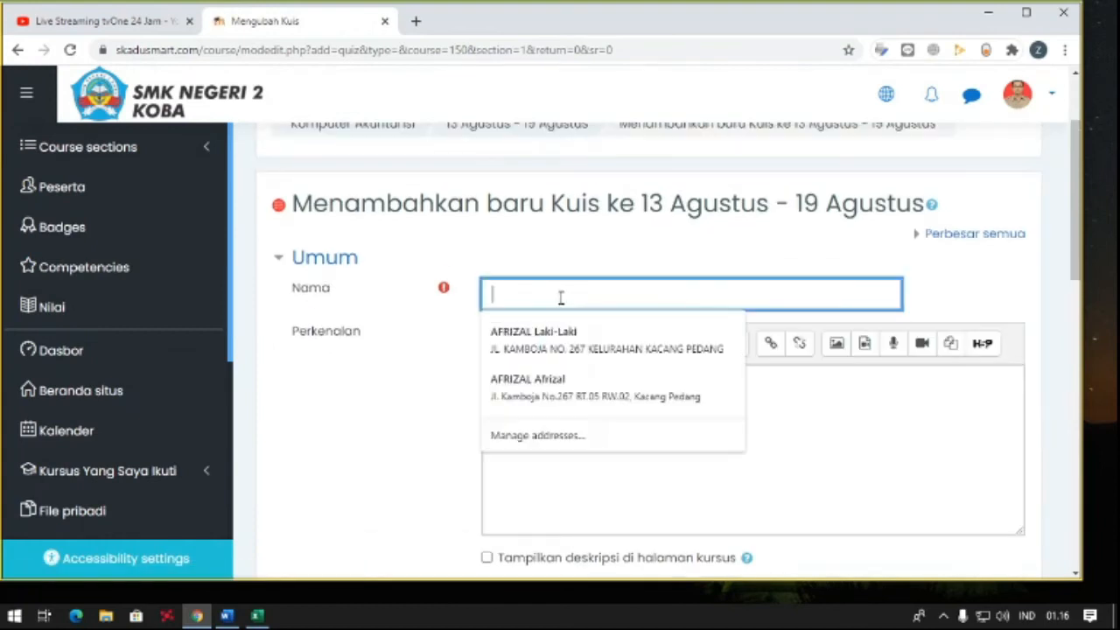
text(Ujian Akhir)
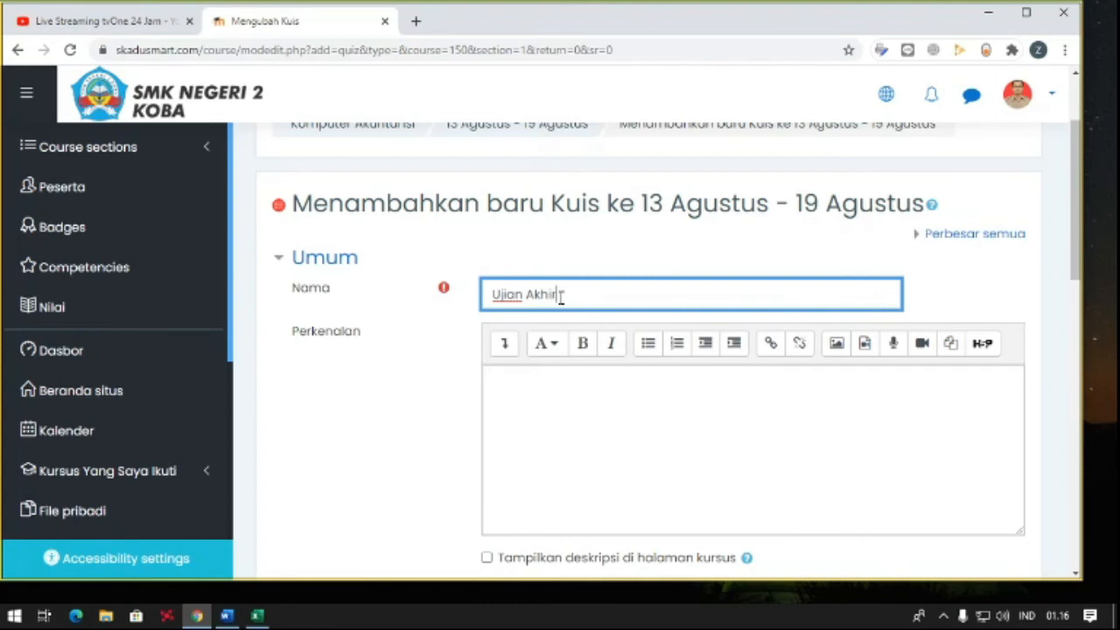
text( Materi Pengena)
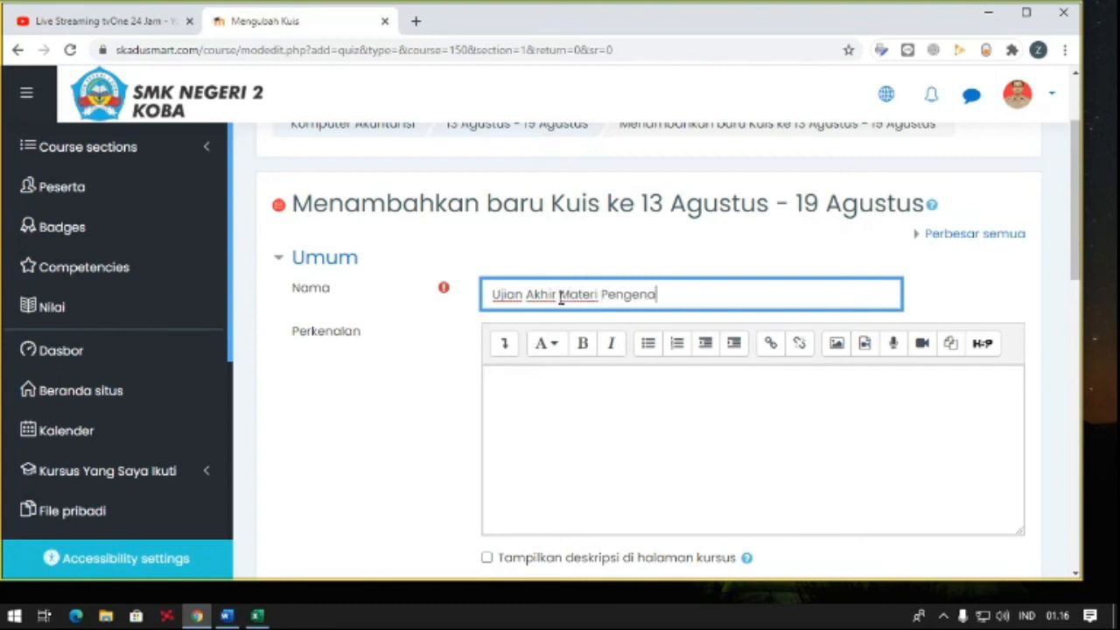
text(lan Komputer Akunta)
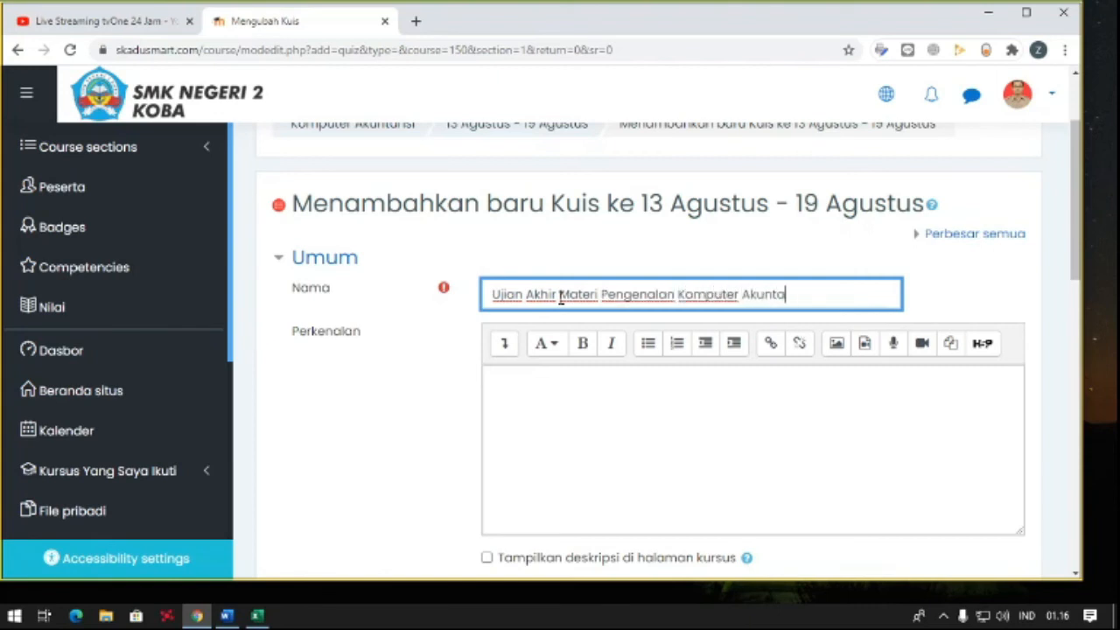
- Enter the quiz introduction "Kerjakan Ujian Berikut untuk mendapatkan nilai Ulangan Harian." and have the description displayed on the course page
click(646, 391)
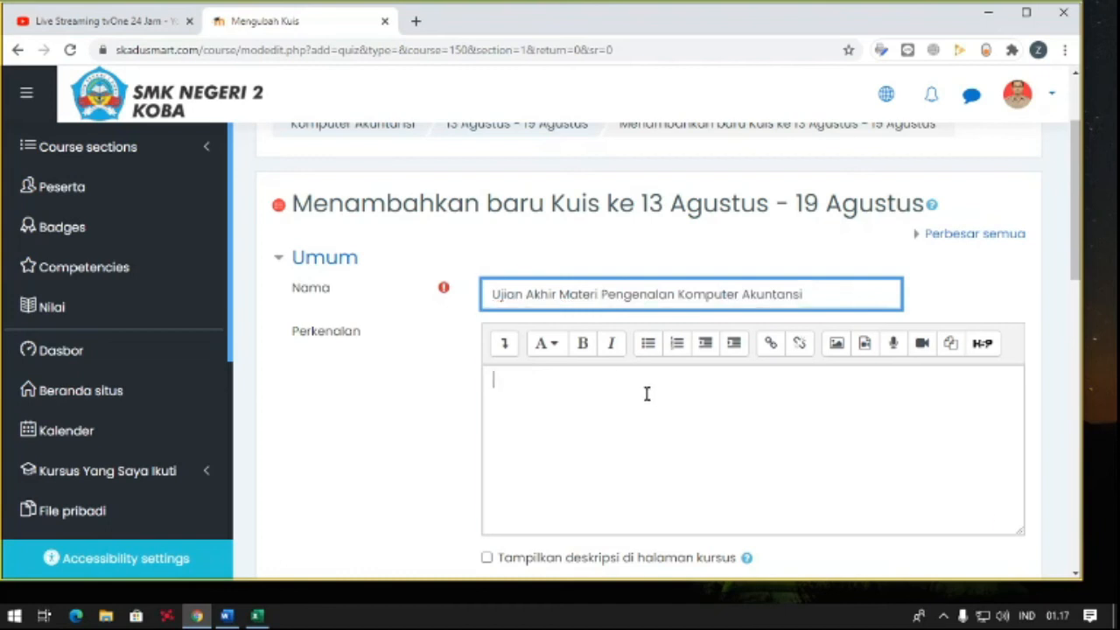
scroll(647, 385, down, 2)
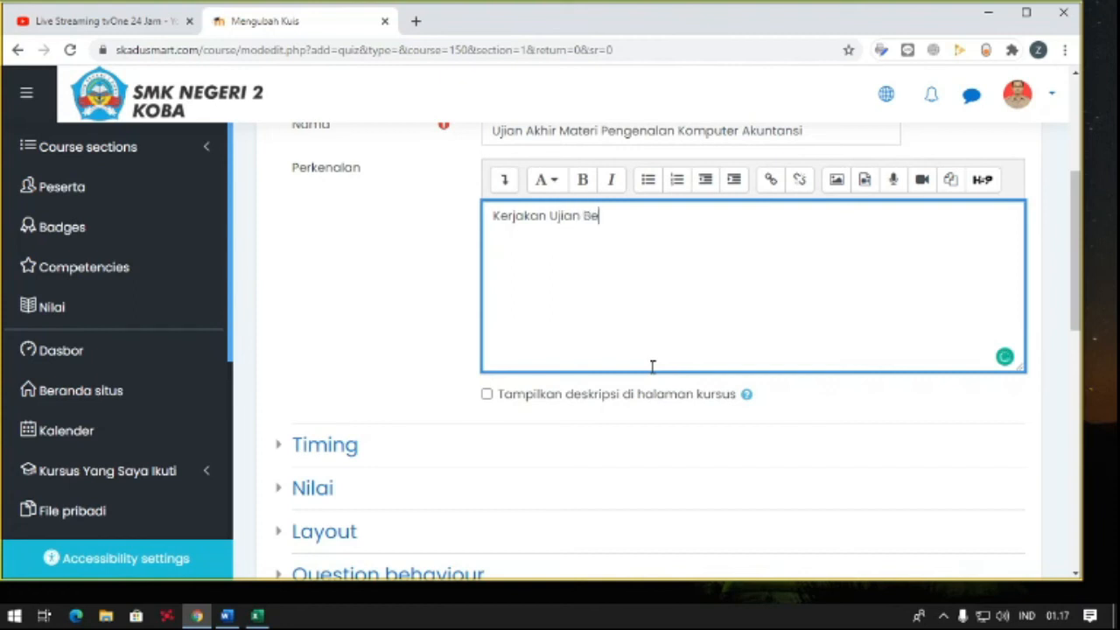
text(Kerjakan Ujian Berikut Sebagai)
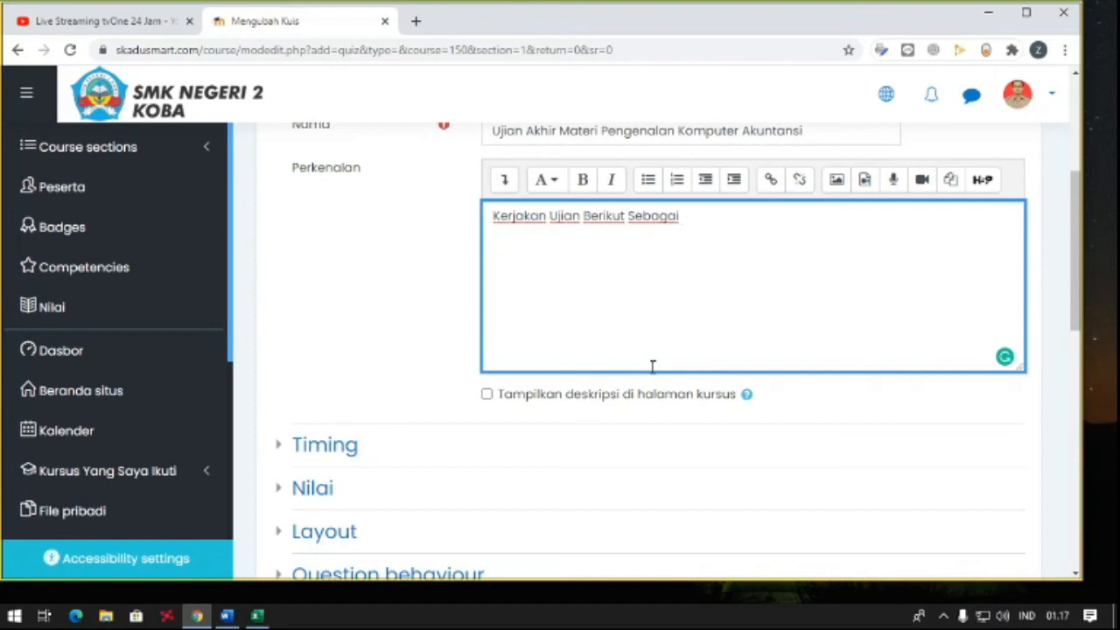
key(ctrl+shift+Left)
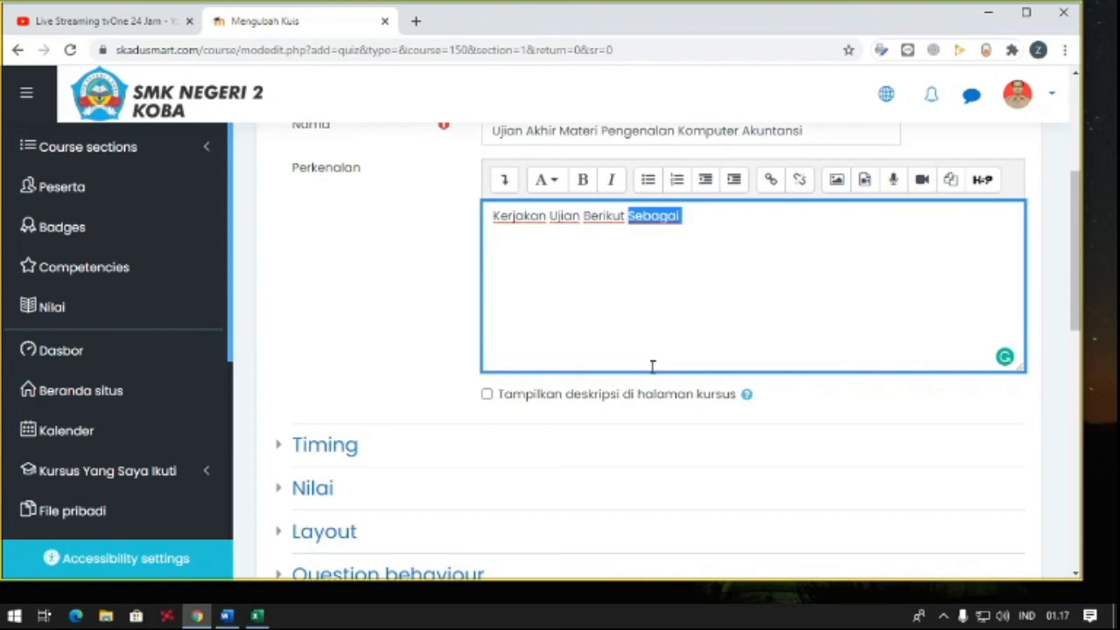
text(Ujian Berikut untuk mend)
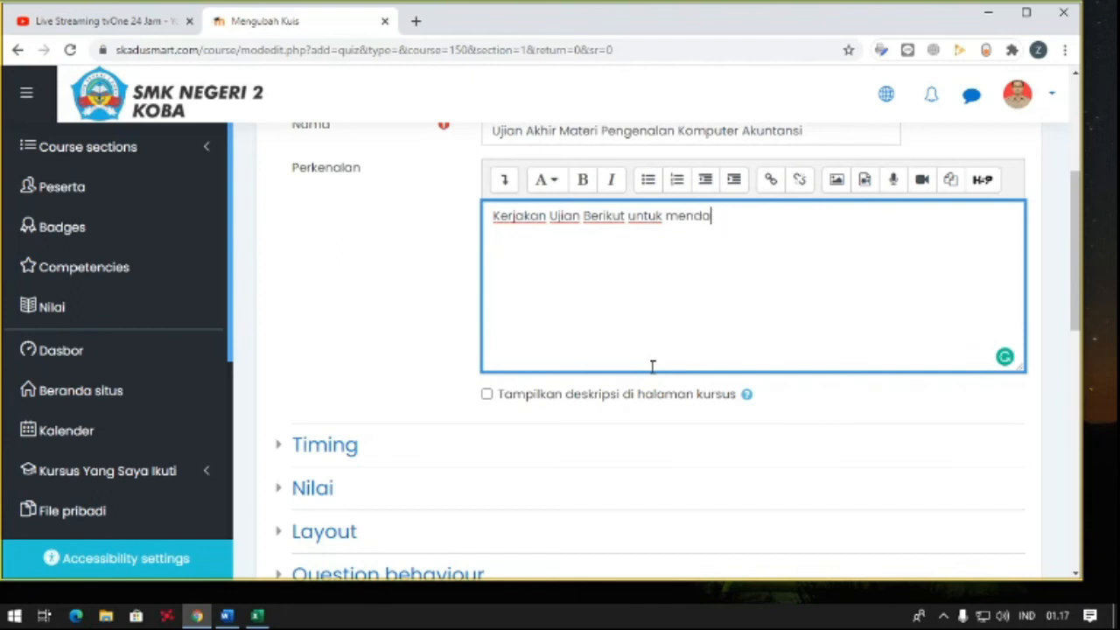
text(apatkan nilai)
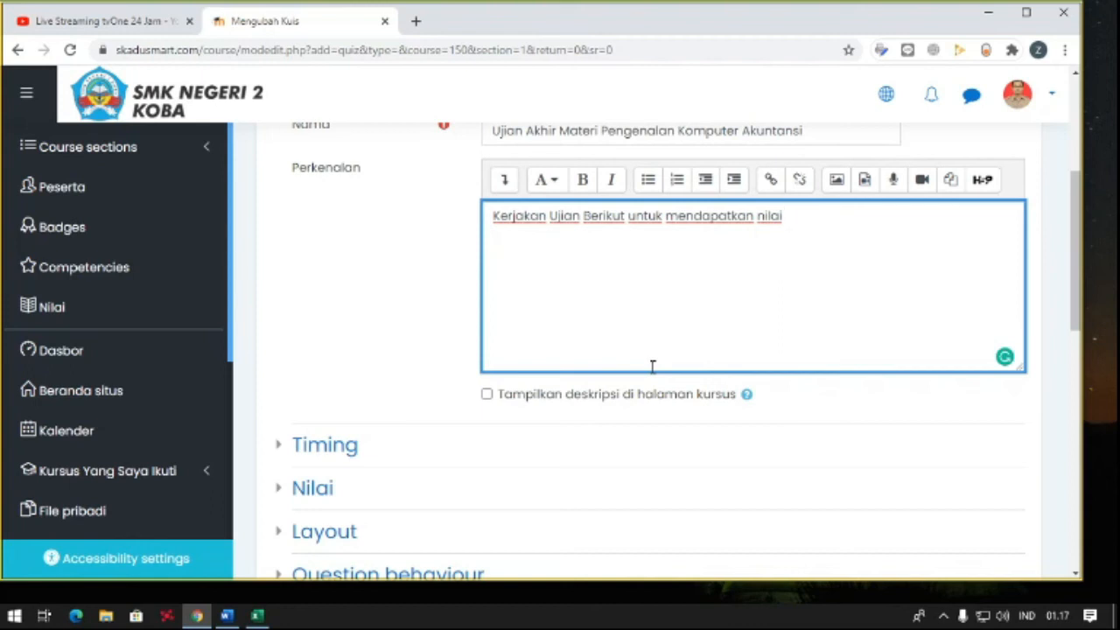
text(Ulangan Harian)
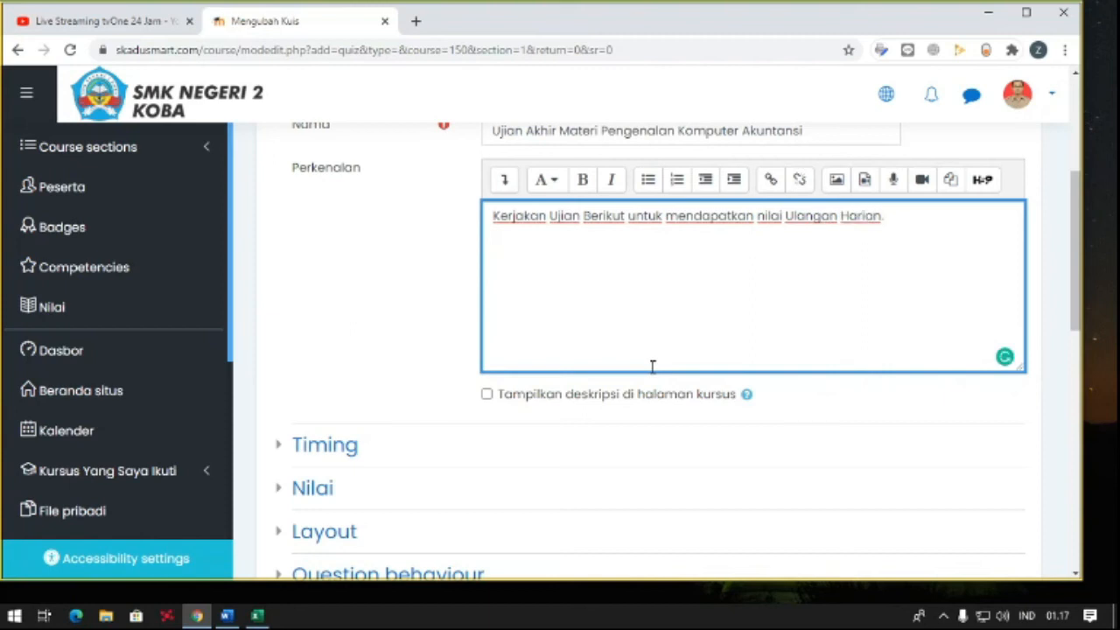
text(.)
scroll(662, 310, up, 1)
scroll(713, 311, down, 1)
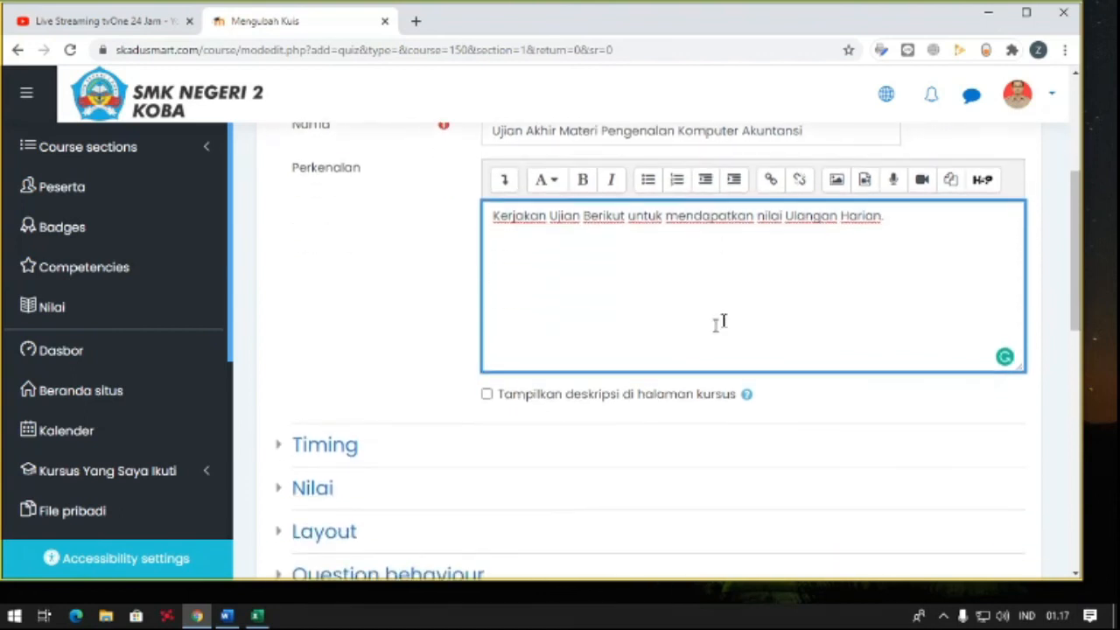
click(620, 396)
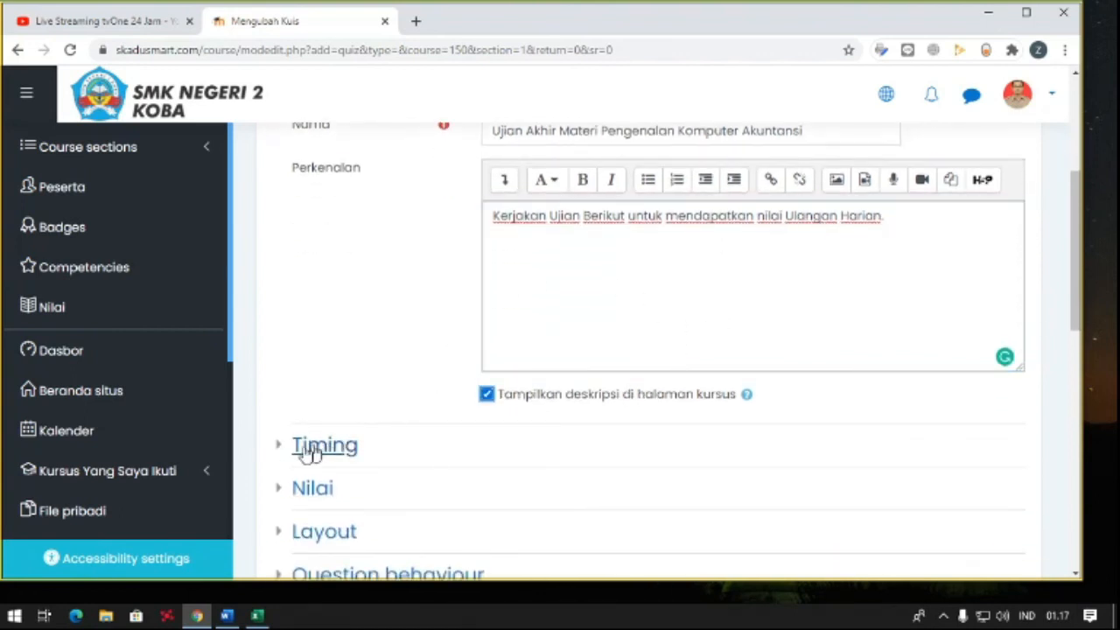
- Enable the quiz's start time and set it to 13 Agustus 2020, 00:00
click(280, 455)
scroll(510, 358, down, 2)
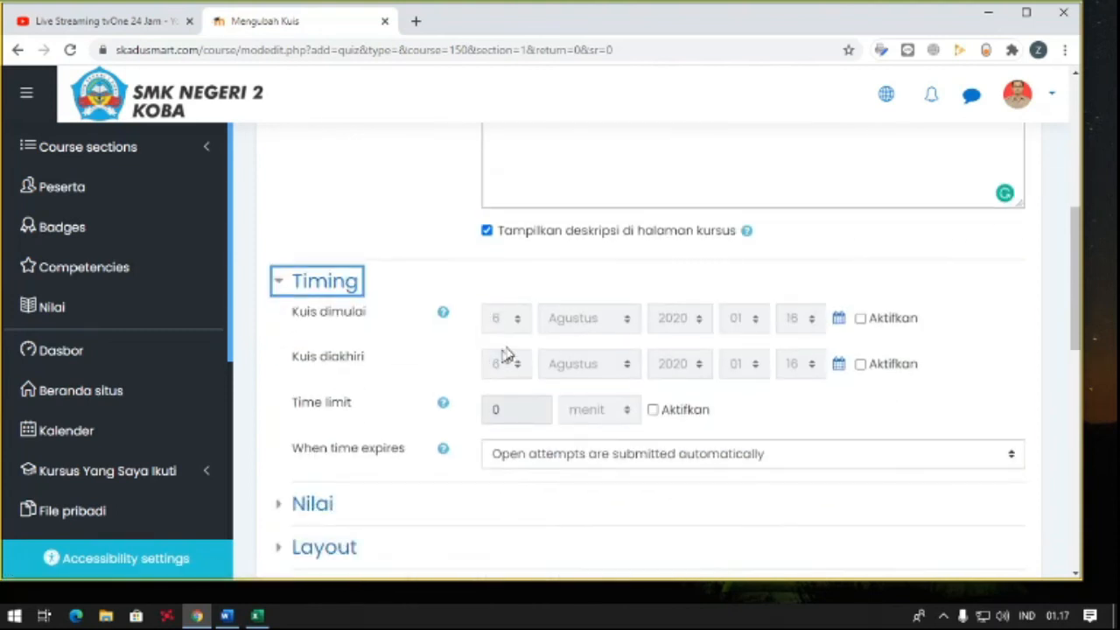
click(860, 319)
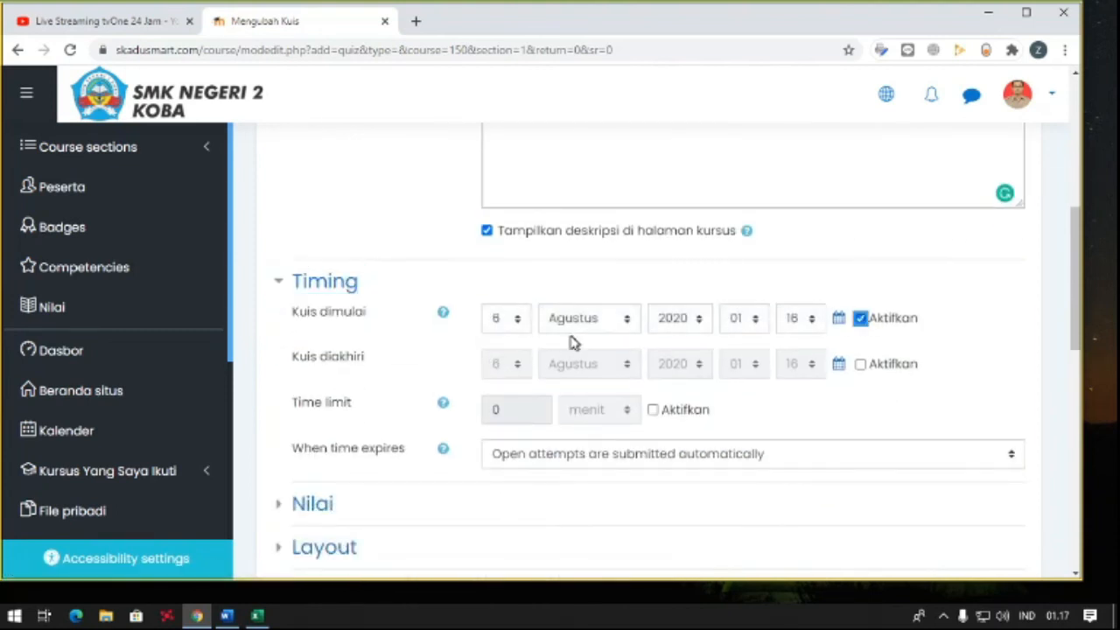
click(503, 320)
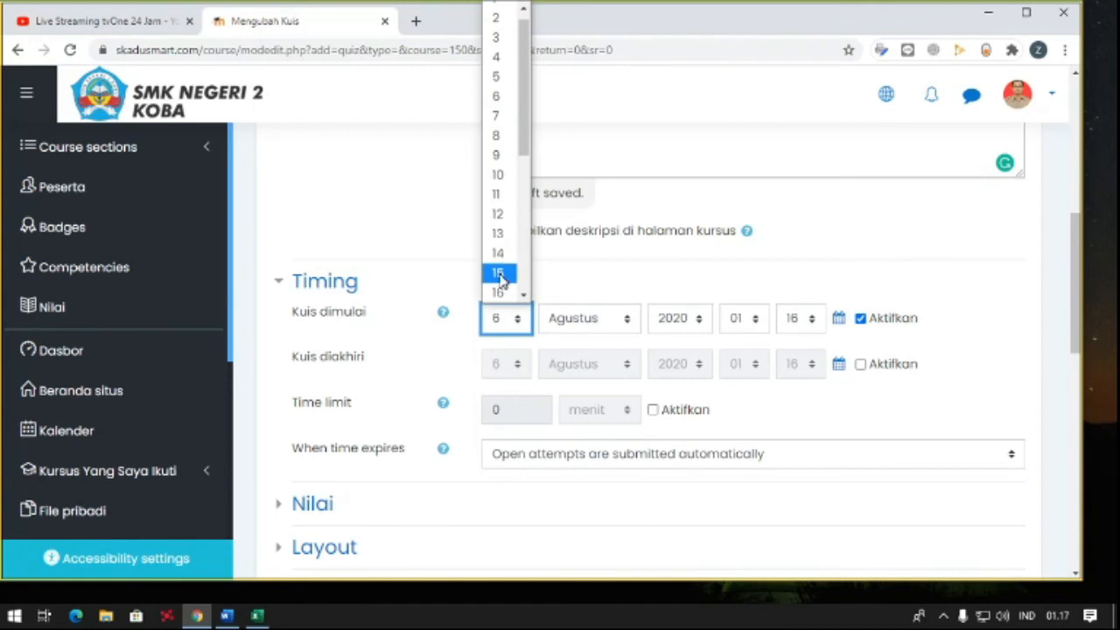
click(496, 236)
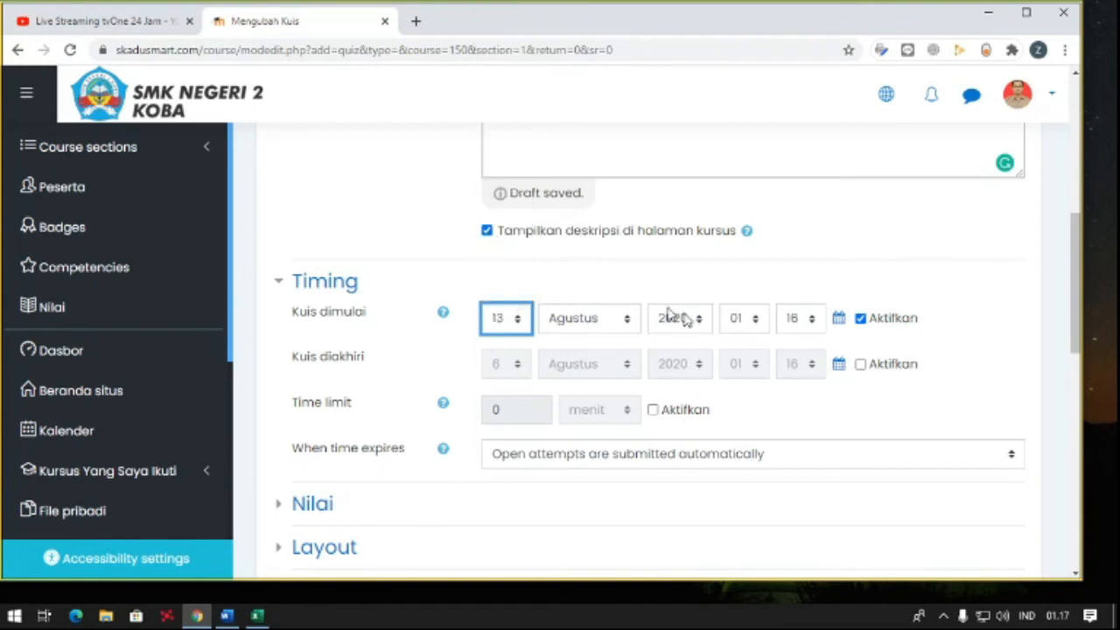
click(742, 321)
scroll(738, 70, up, 1)
click(737, 10)
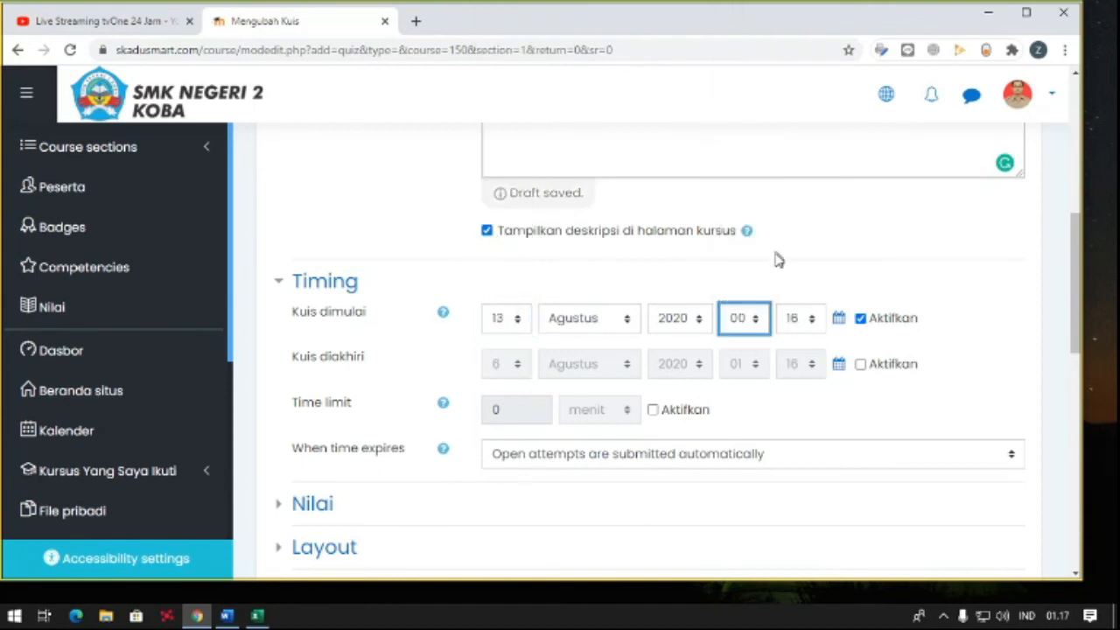
click(787, 320)
scroll(794, 53, up, 2)
click(794, 9)
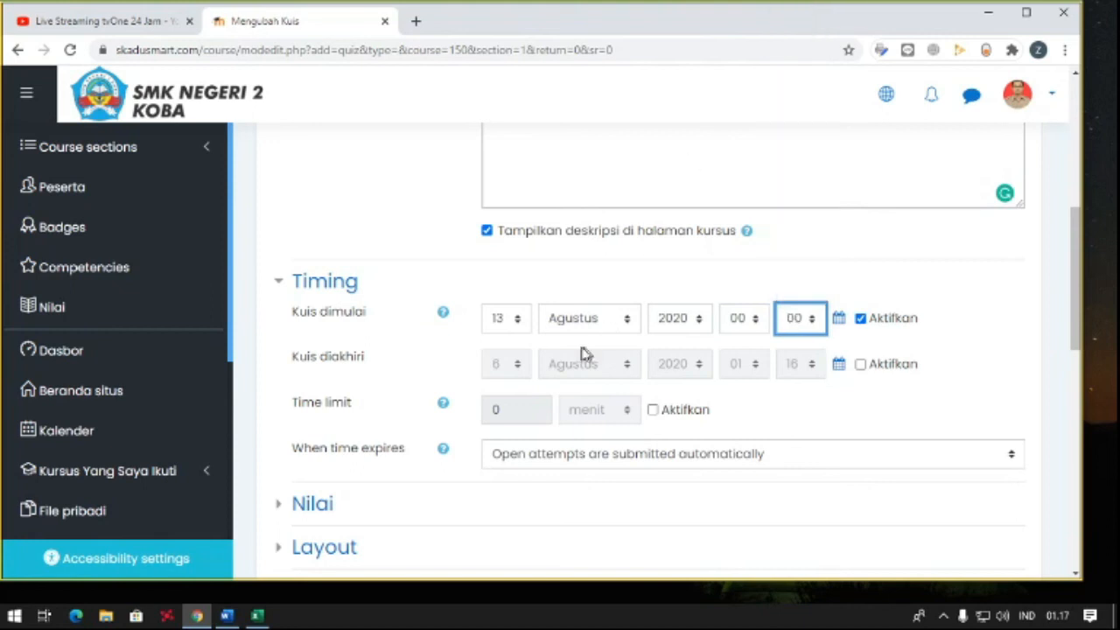
- Enable the quiz's closing time and set it to 19 Agustus 2020, 23:59
scroll(516, 361, down, 1)
scroll(516, 361, down, 1)
click(860, 282)
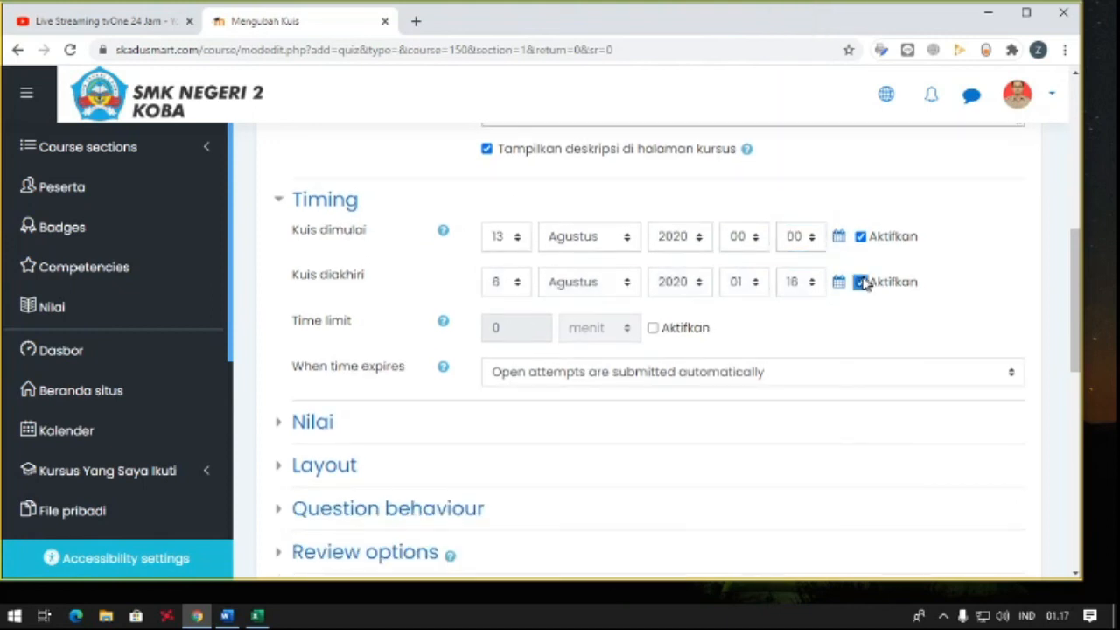
click(504, 285)
scroll(500, 502, down, 2)
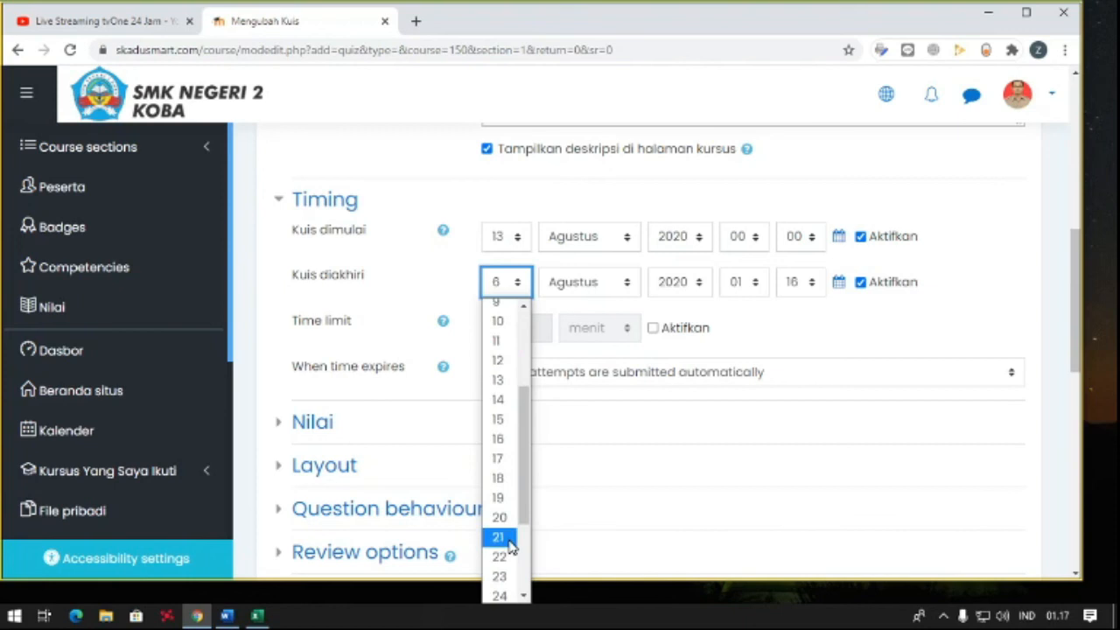
click(498, 500)
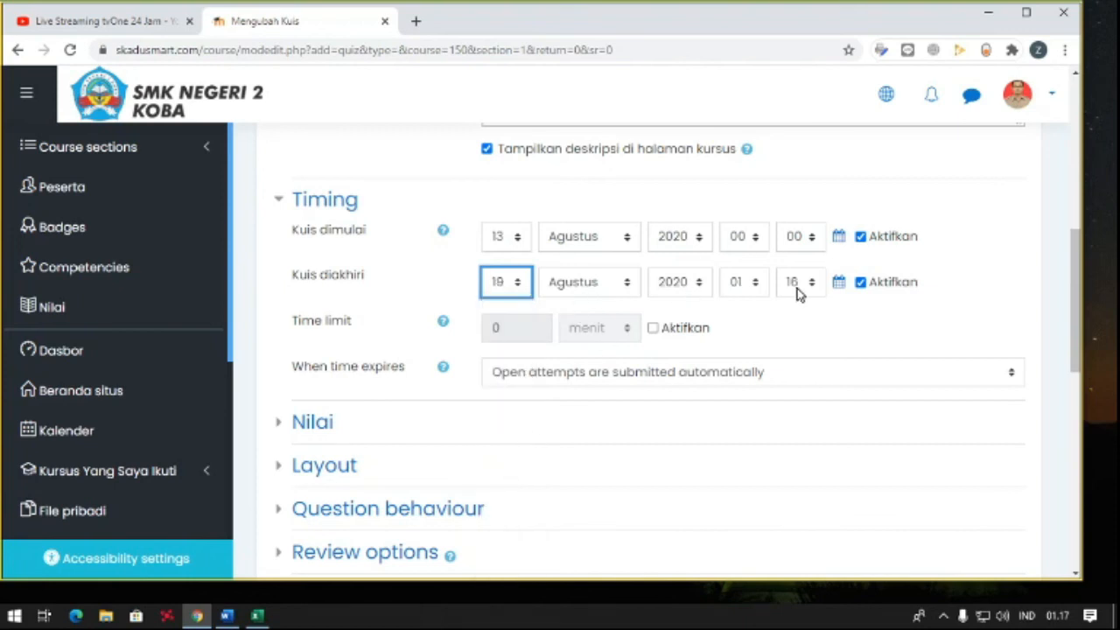
click(750, 289)
scroll(742, 525, down, 3)
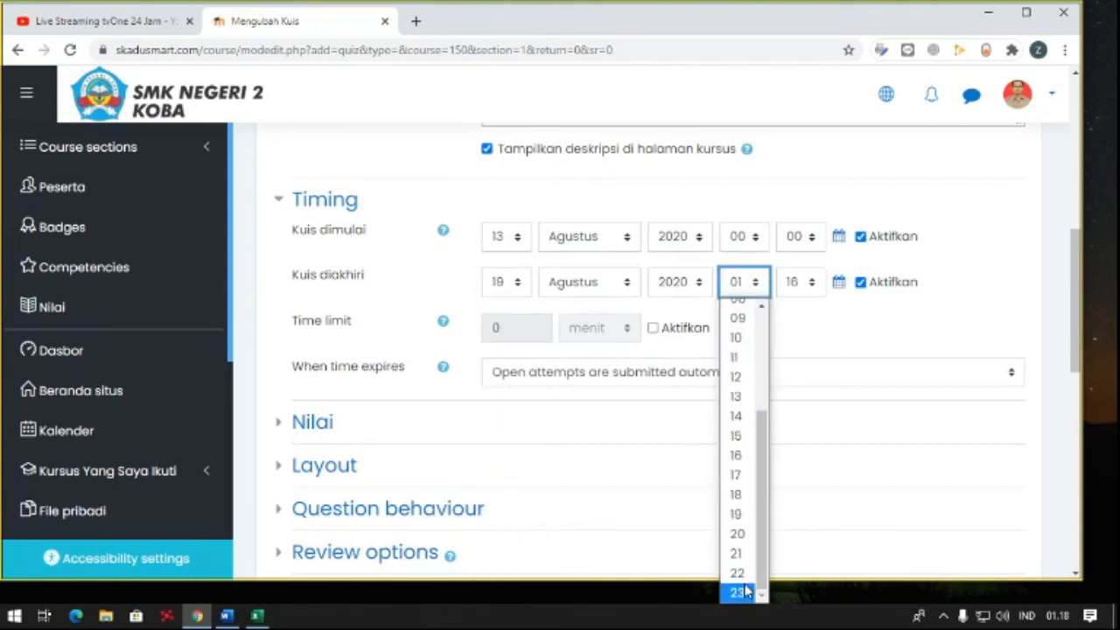
click(740, 582)
click(799, 282)
scroll(793, 490, down, 5)
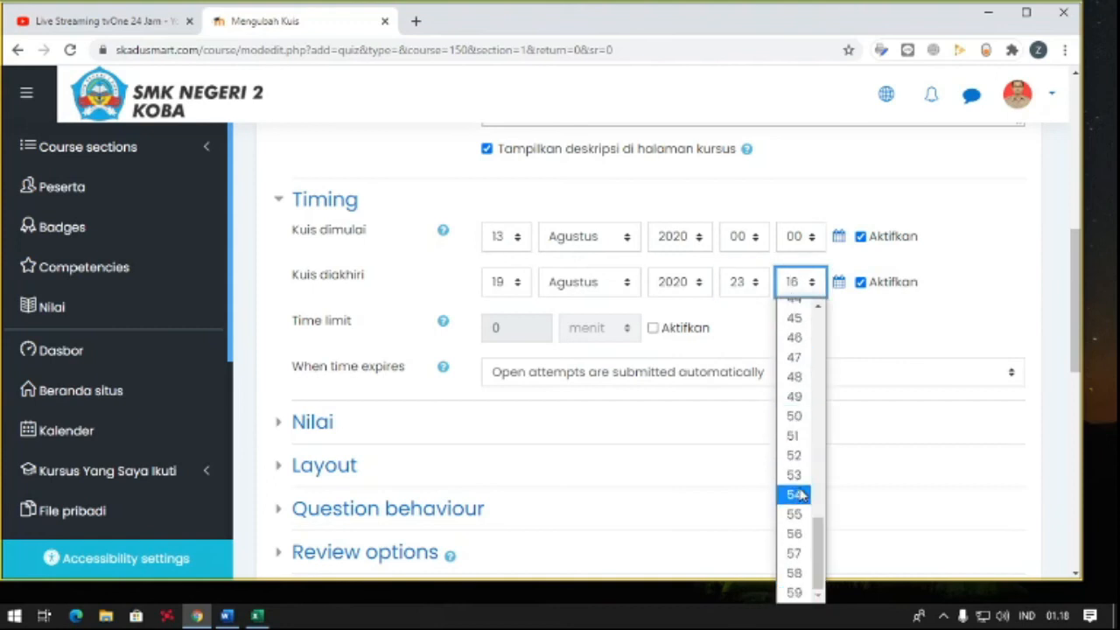
click(793, 593)
- Enable the quiz's time limit and set it to 30 minutes (menit)
click(653, 328)
click(513, 330)
drag(513, 331, 441, 339)
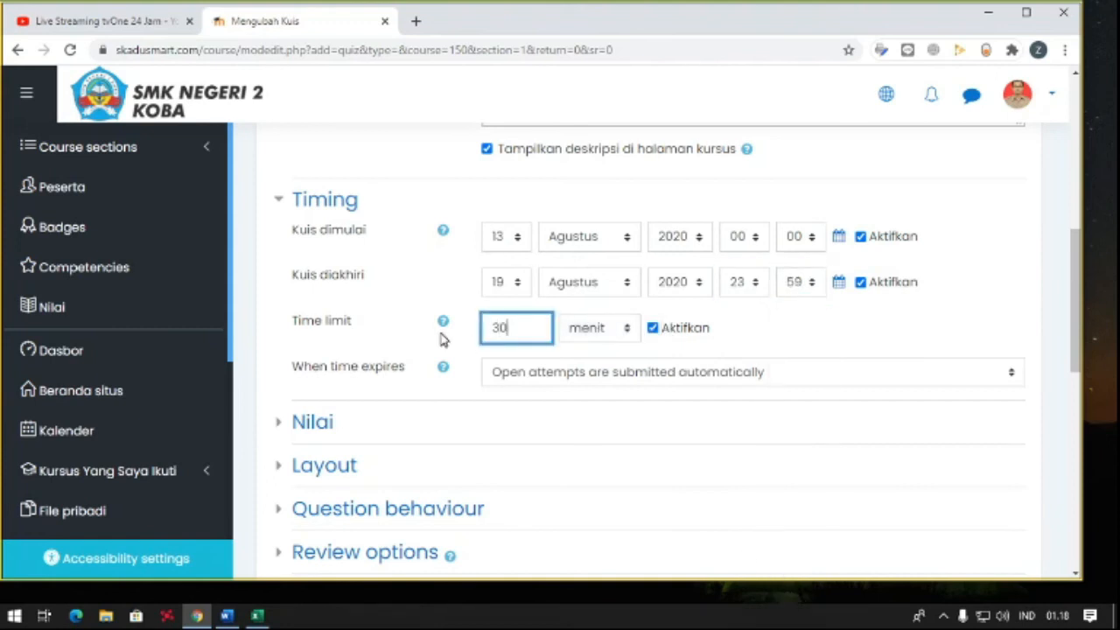
key(Tab)
- Try to save and display the quiz with a passing grade (Nilai untuk lulus) of 80
scroll(519, 378, down, 1)
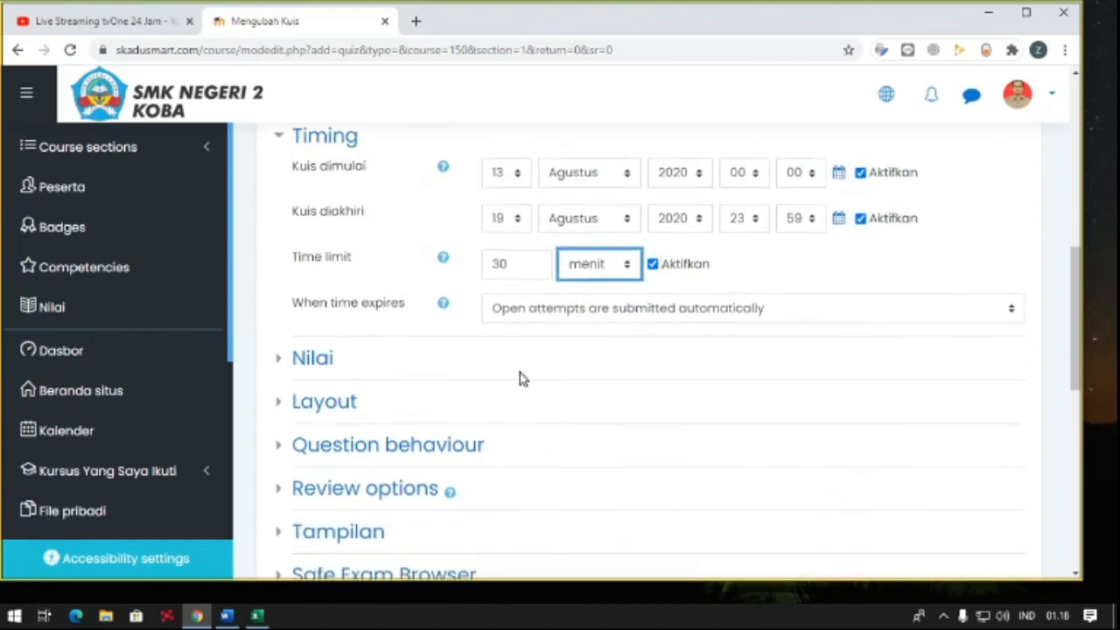
click(313, 341)
scroll(429, 346, down, 1)
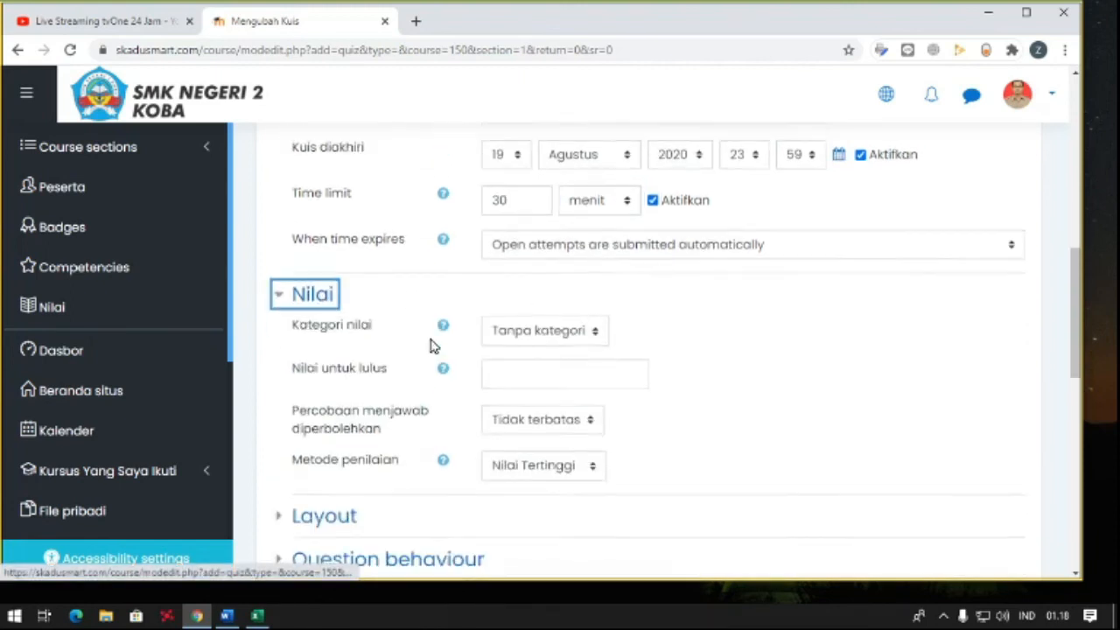
click(533, 340)
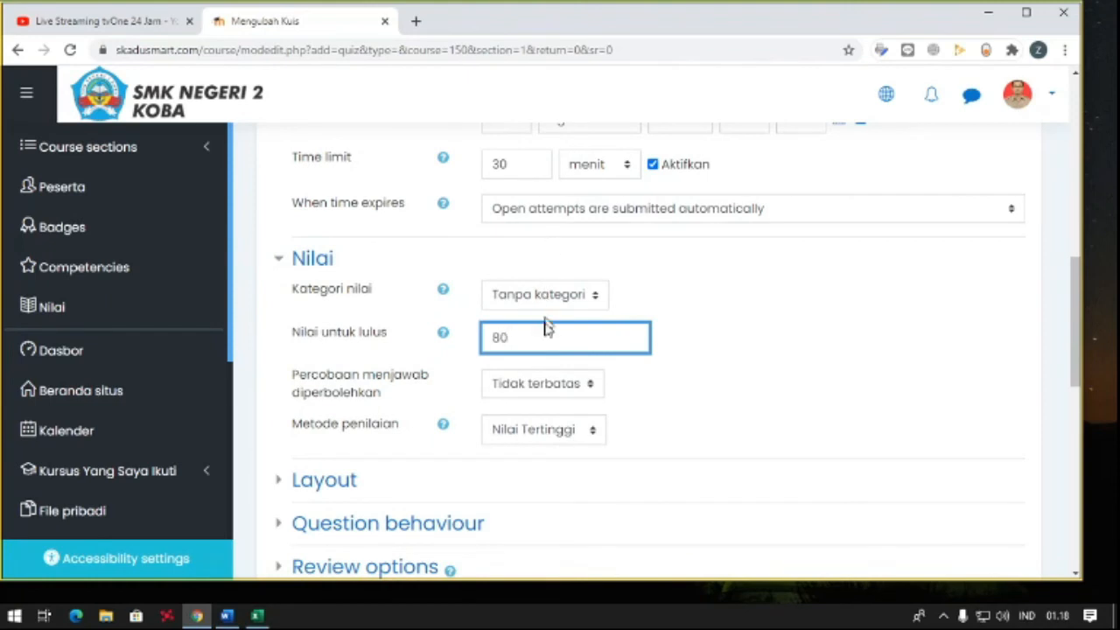
click(731, 398)
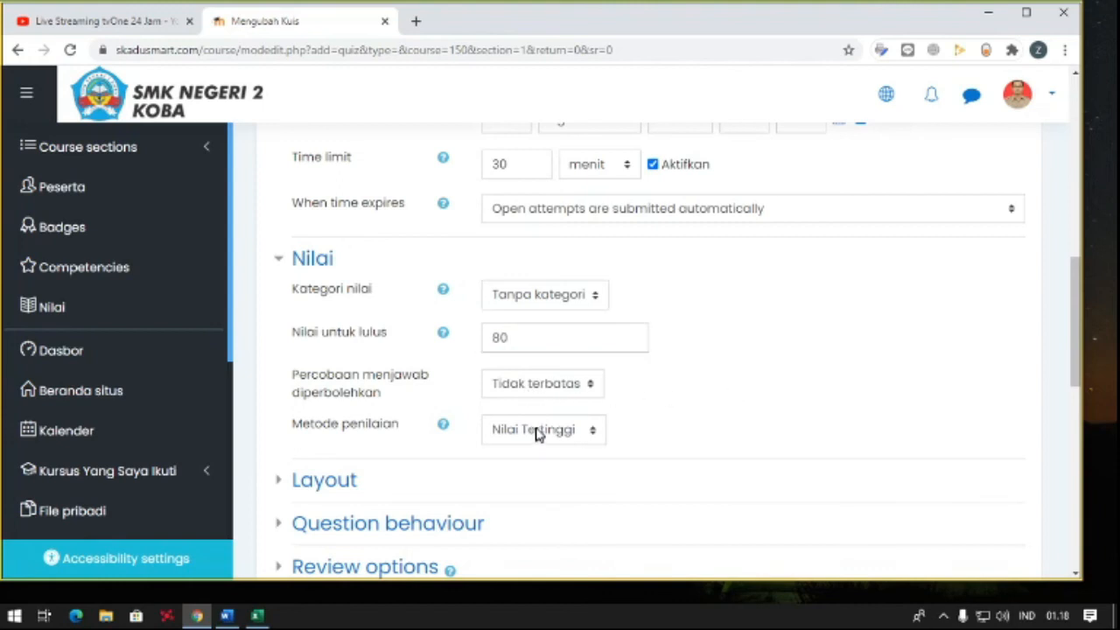
scroll(532, 420, down, 1)
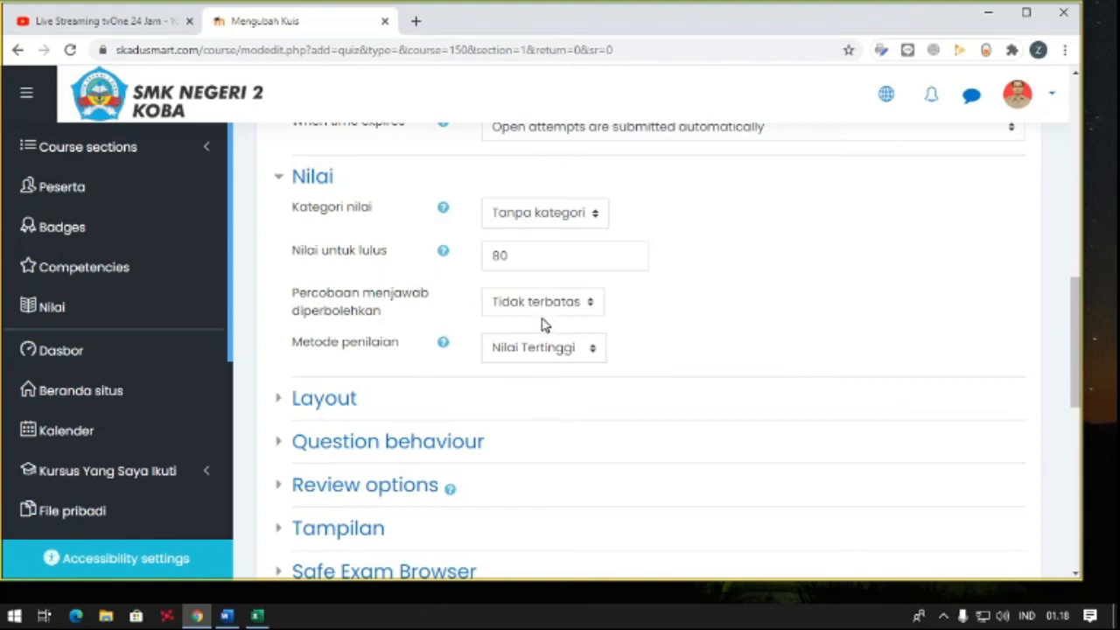
scroll(522, 361, down, 1)
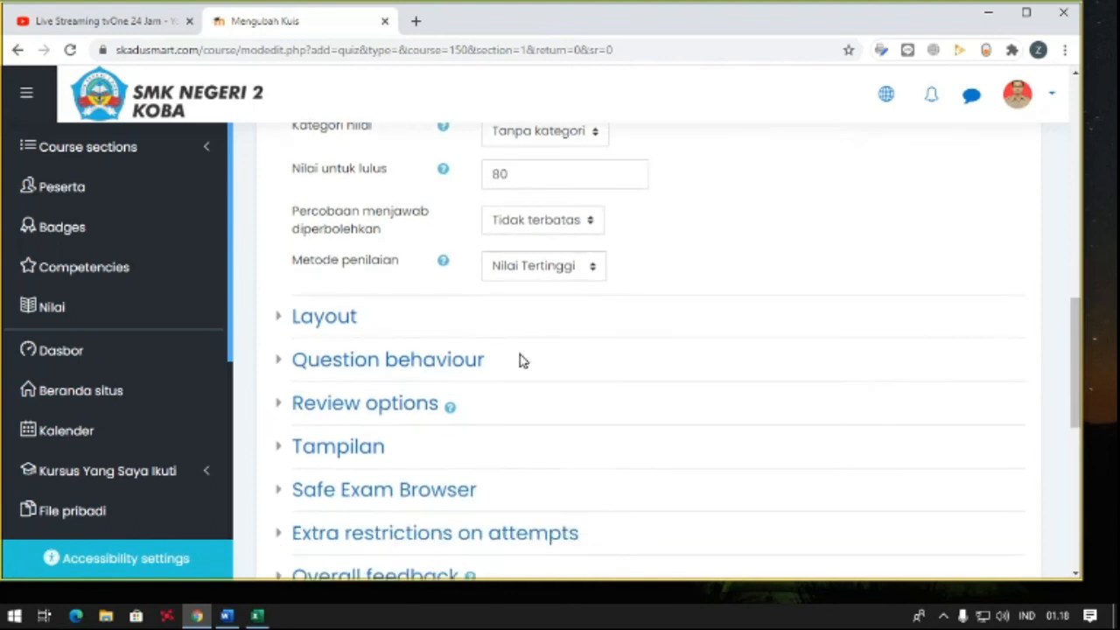
scroll(480, 309, down, 4)
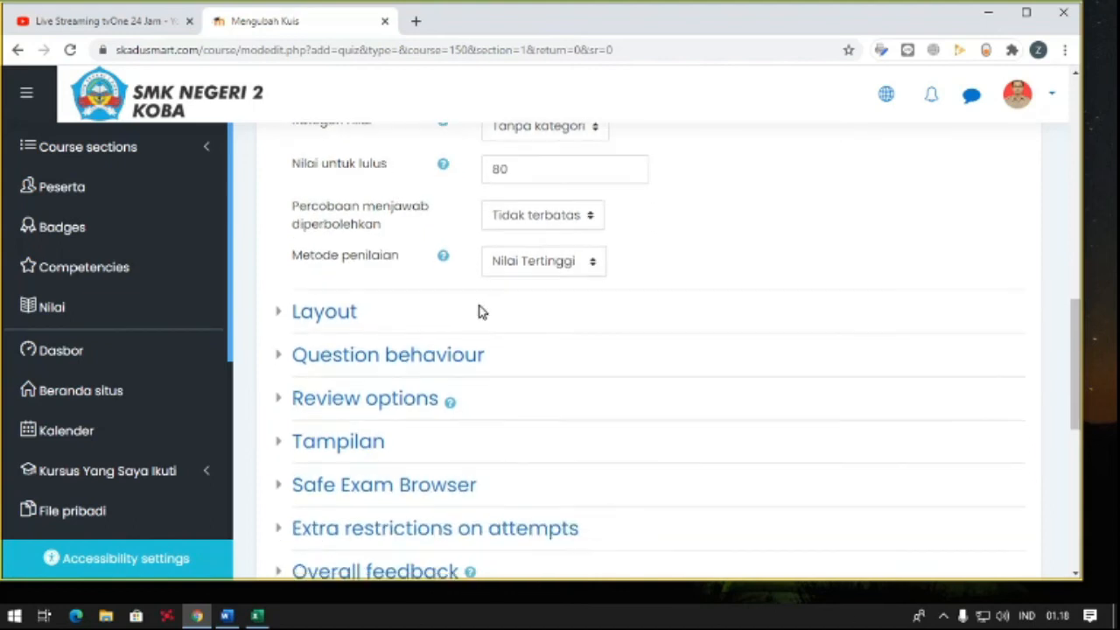
scroll(480, 310, down, 2)
click(746, 350)
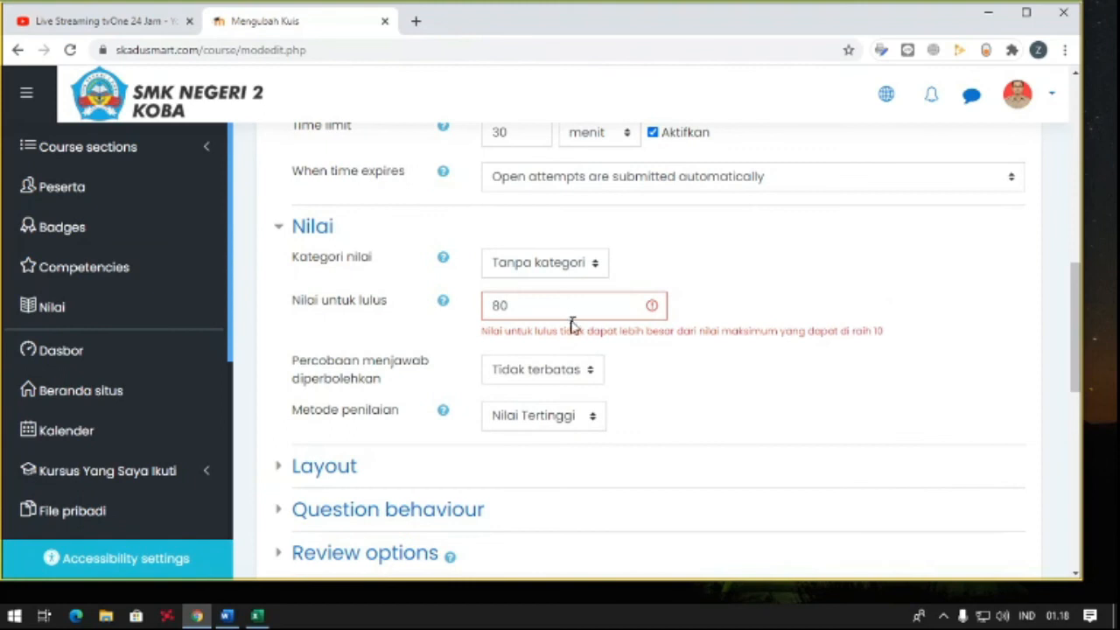
- Set the quiz's passing grade (Nilai untuk lulus) to 10, then save and display the quiz
drag(560, 313, 482, 315)
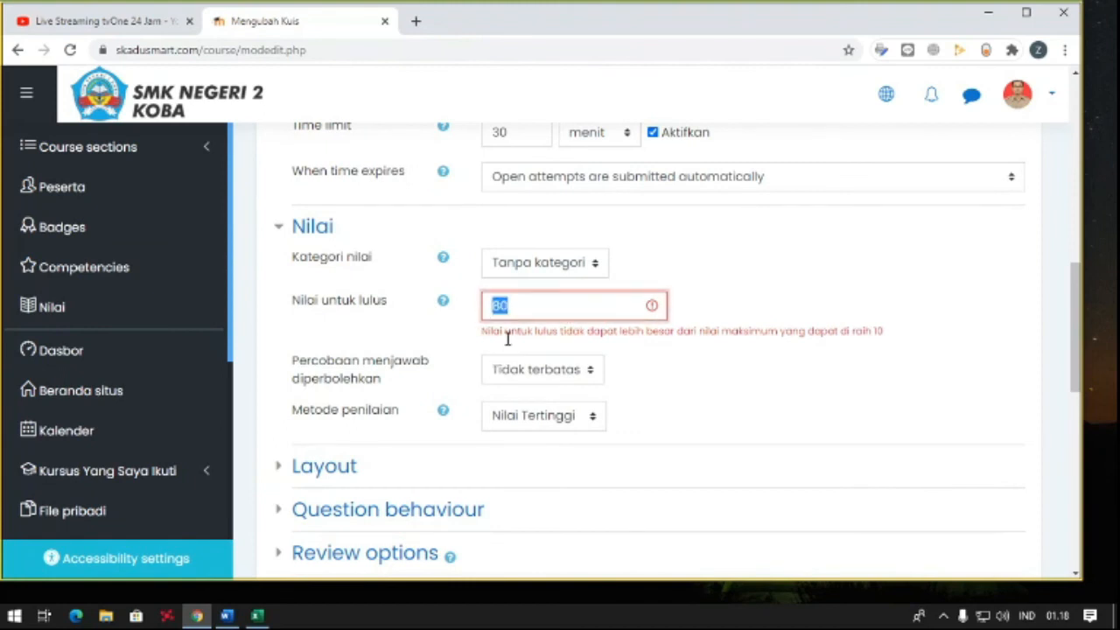
key(BackSpace)
key(Tab)
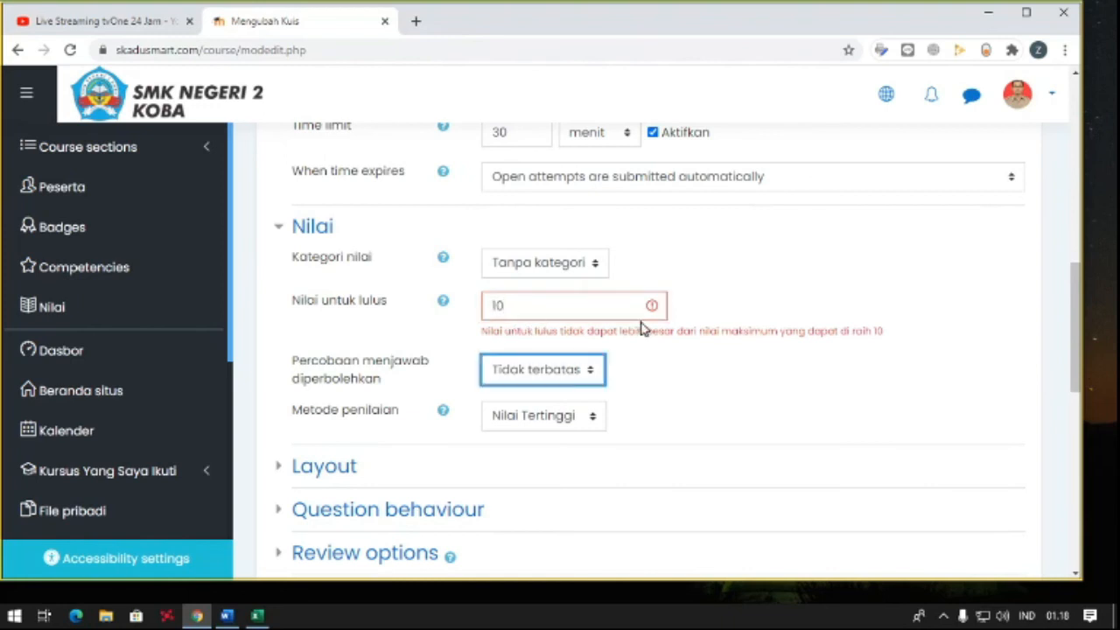
click(713, 321)
scroll(601, 329, down, 8)
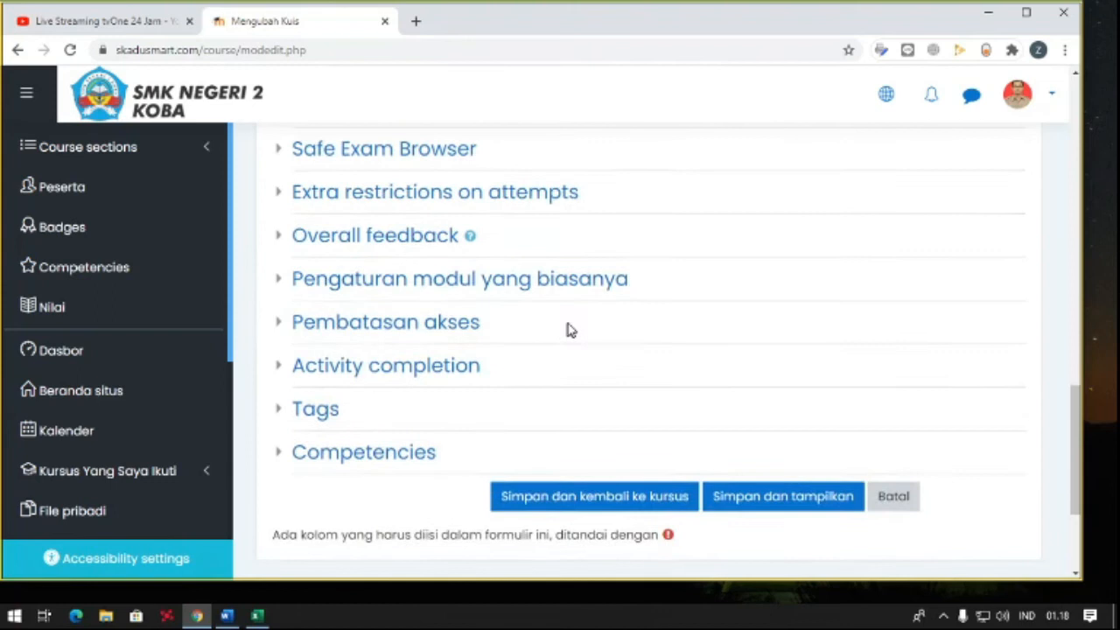
scroll(662, 332, up, 1)
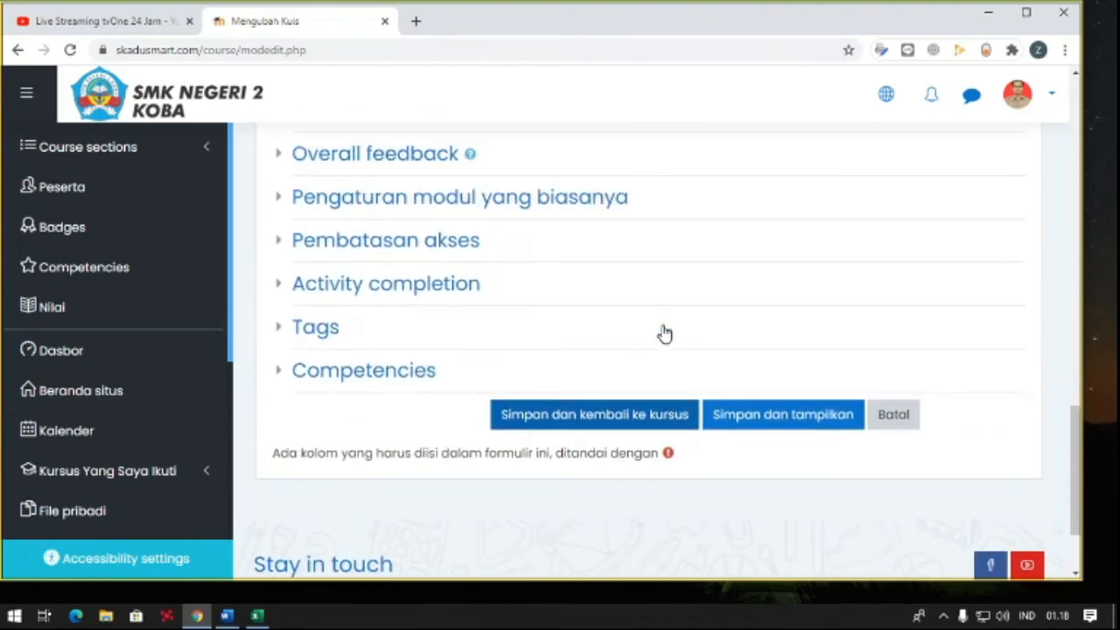
scroll(662, 332, up, 1)
scroll(656, 342, down, 1)
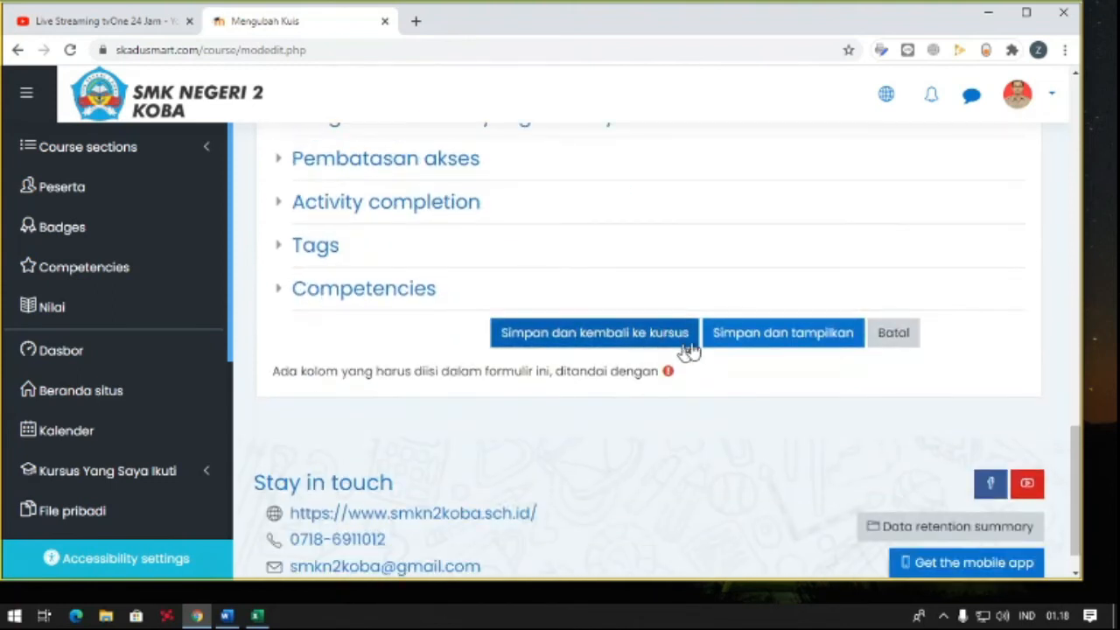
click(719, 341)
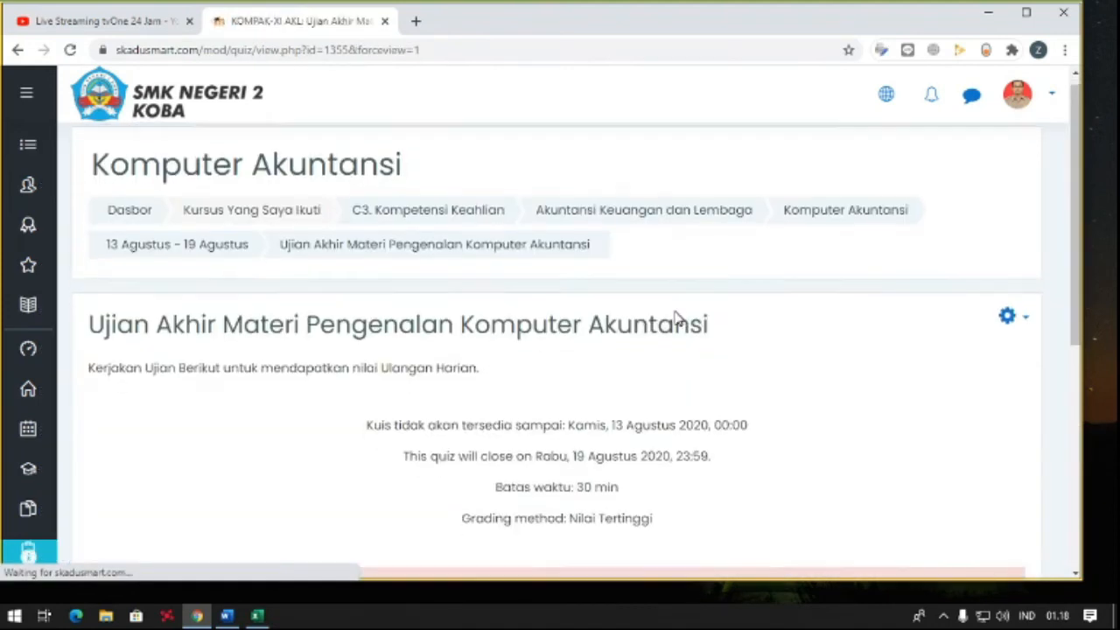
- Review the saved quiz's opening and closing dates, time limit and grading method on its overview page
scroll(499, 353, down, 1)
scroll(551, 314, down, 1)
drag(611, 273, 750, 279)
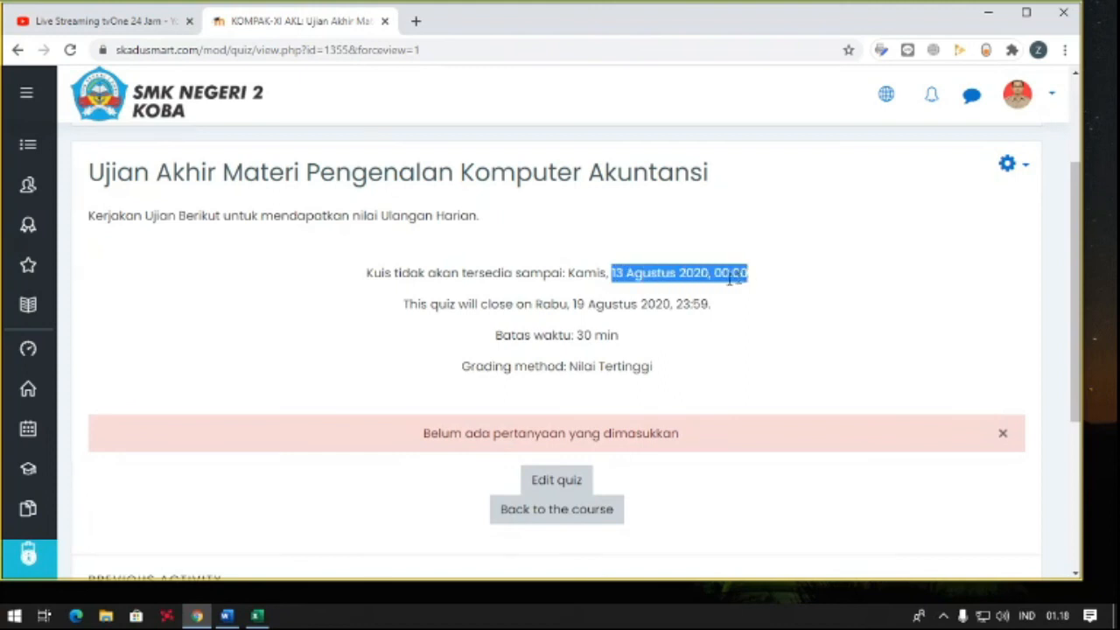
click(642, 295)
drag(576, 299, 717, 302)
click(719, 305)
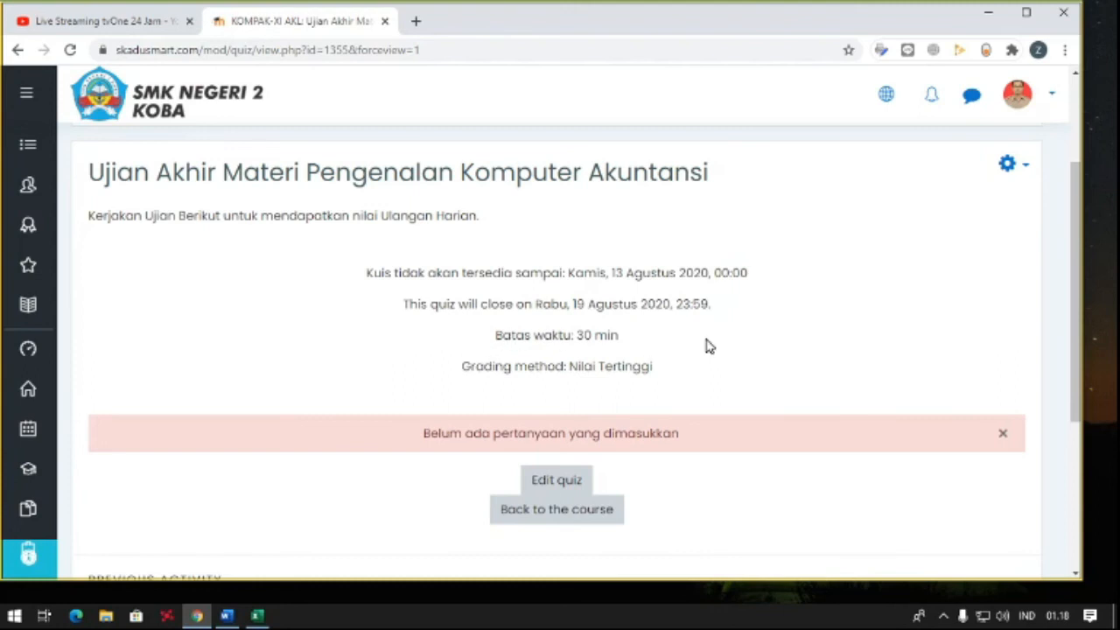
scroll(630, 324, down, 1)
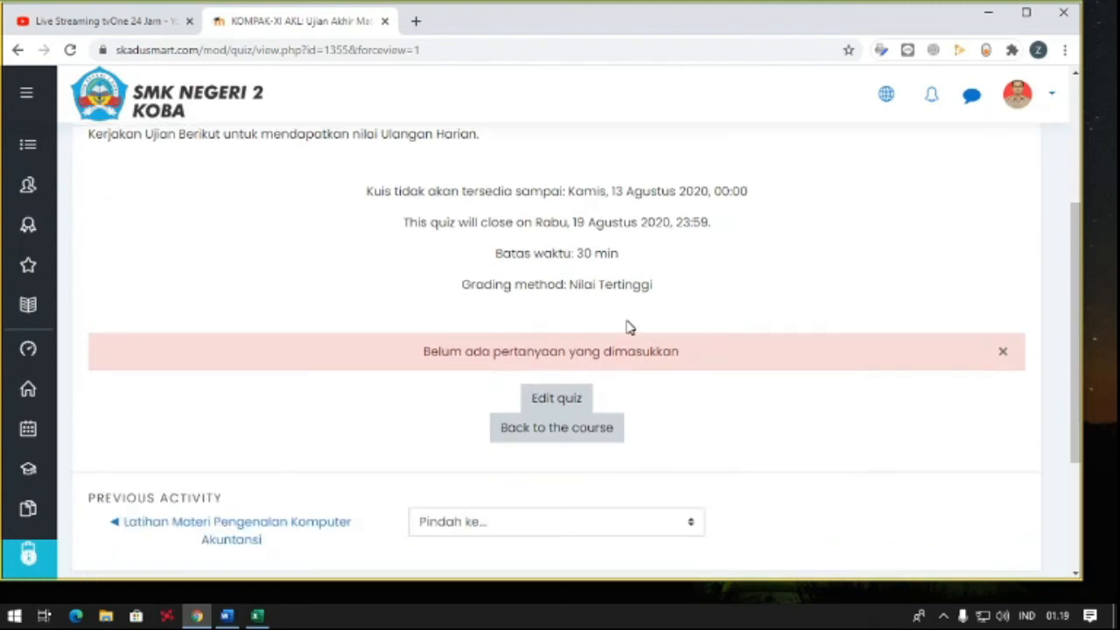
scroll(627, 324, up, 1)
scroll(665, 341, down, 1)
scroll(624, 359, down, 1)
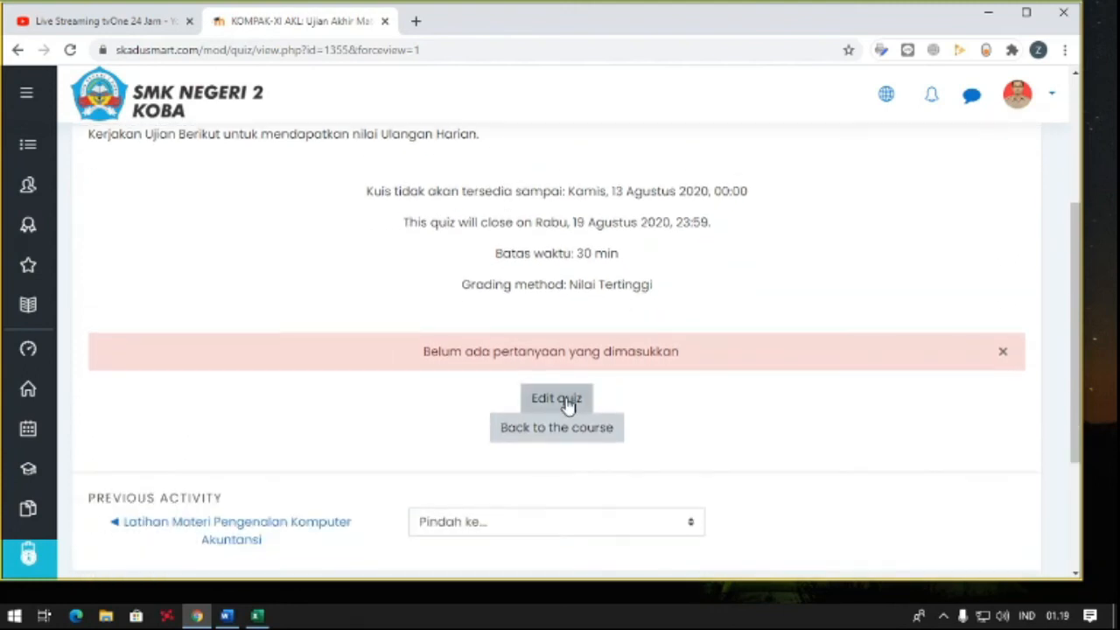
- Open the quiz for editing and add a new multiple-choice (Pilihan ganda) question
click(567, 403)
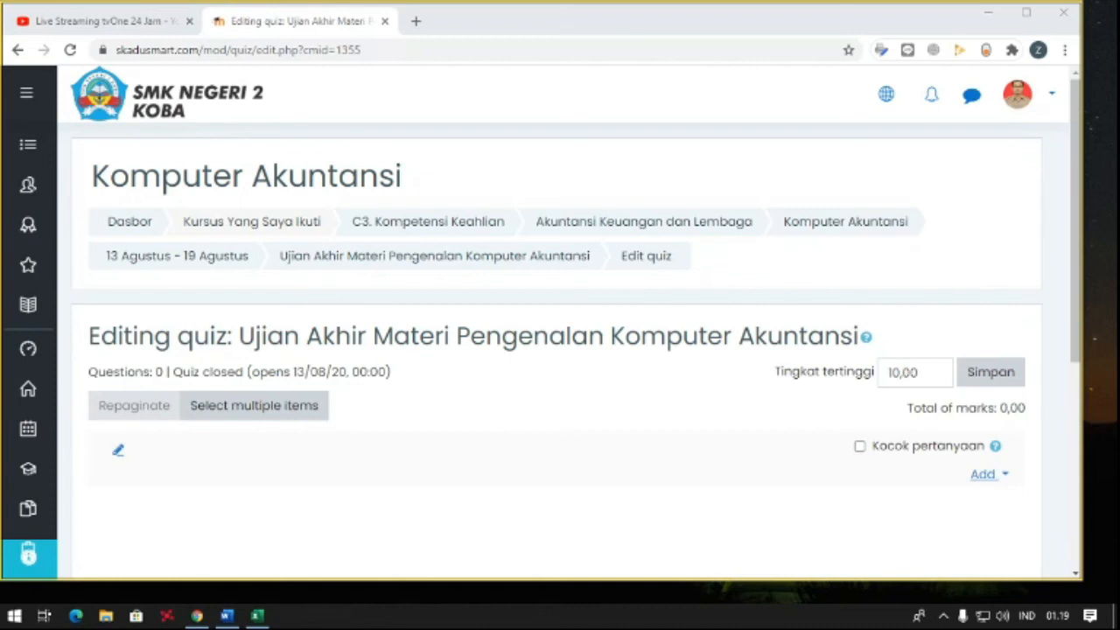
scroll(68, 355, down, 4)
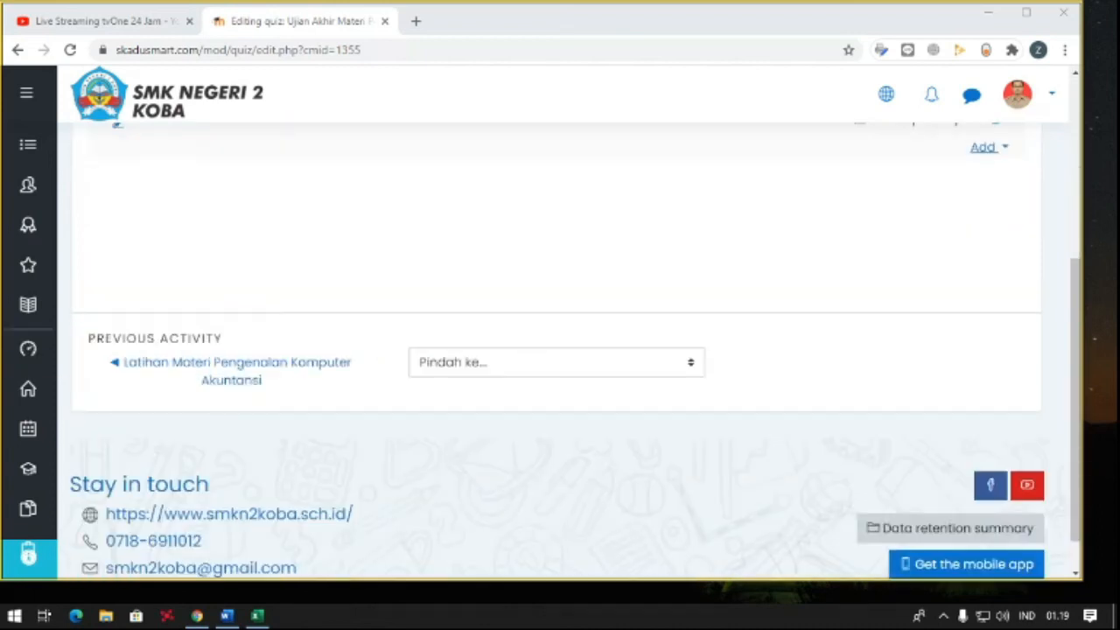
scroll(612, 331, up, 3)
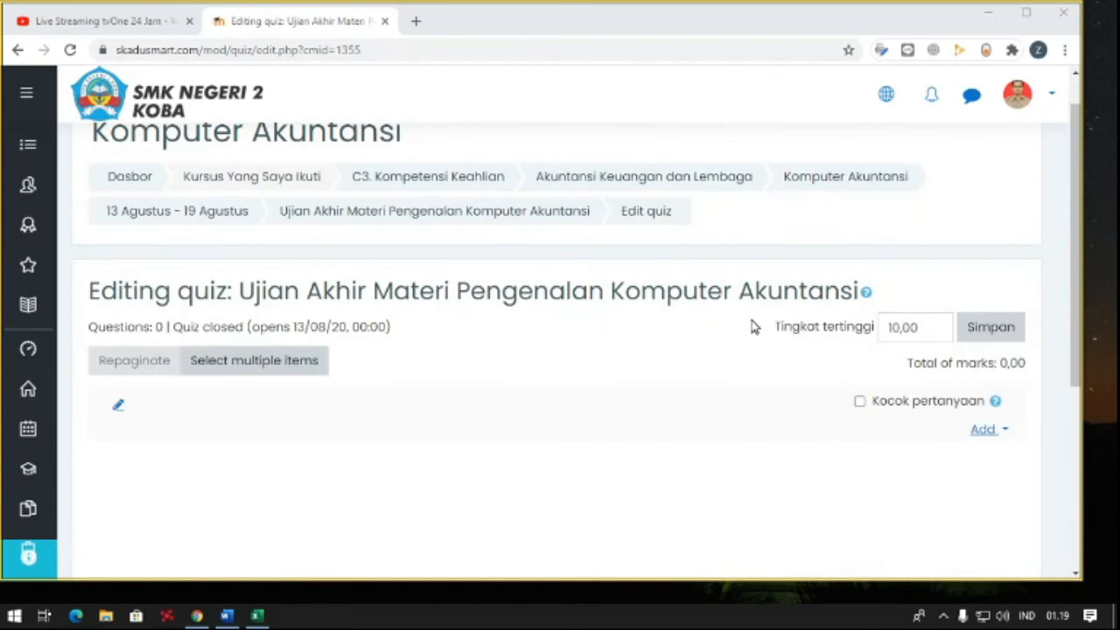
click(984, 429)
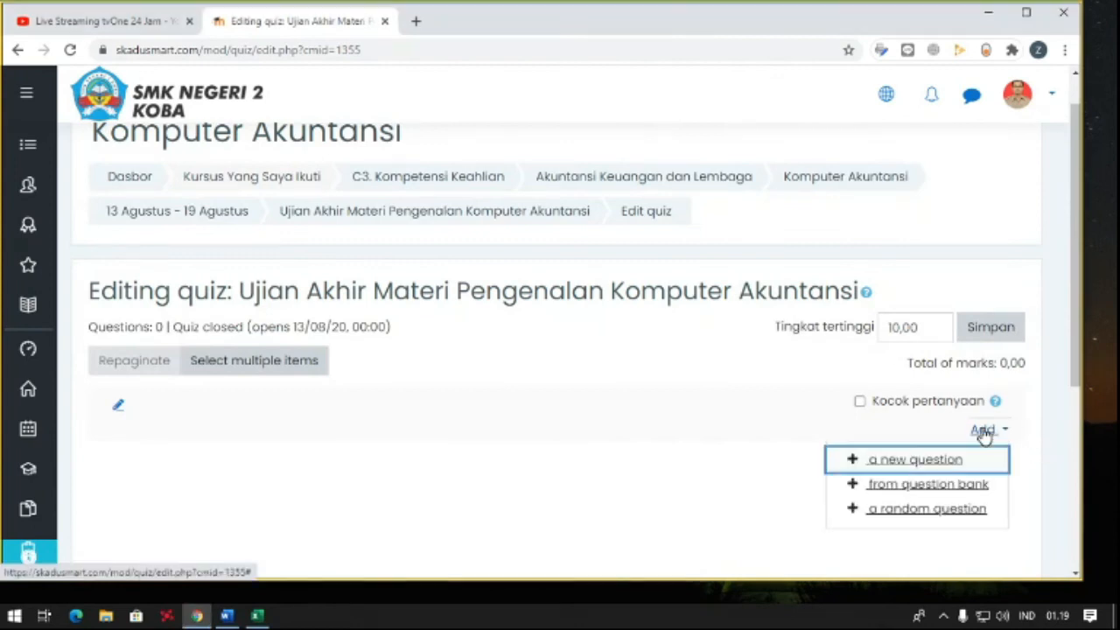
click(914, 461)
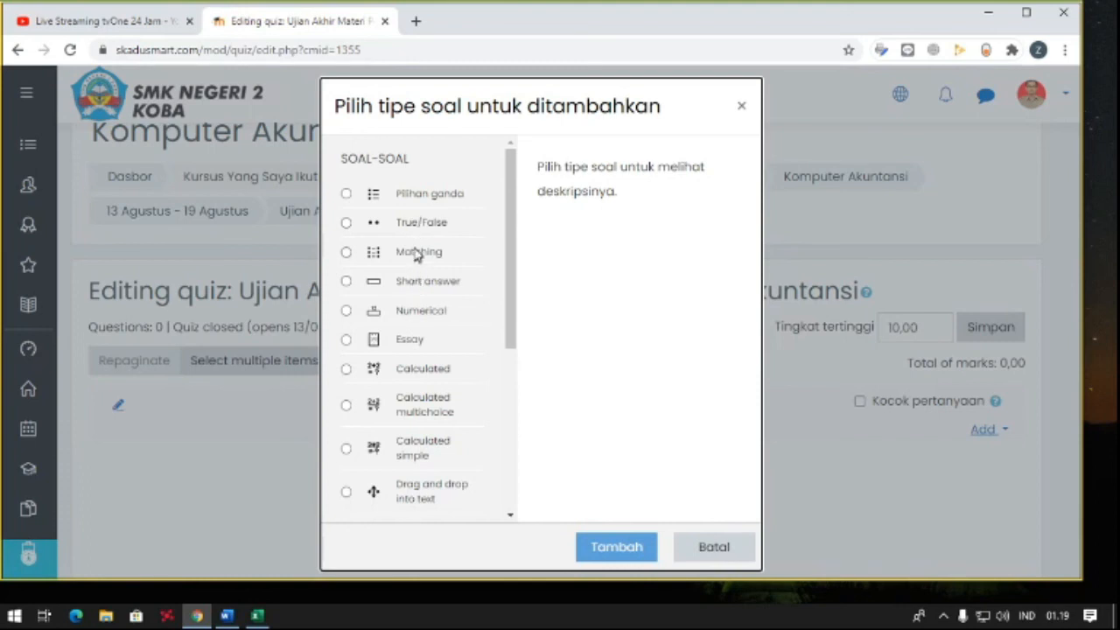
click(414, 201)
click(610, 548)
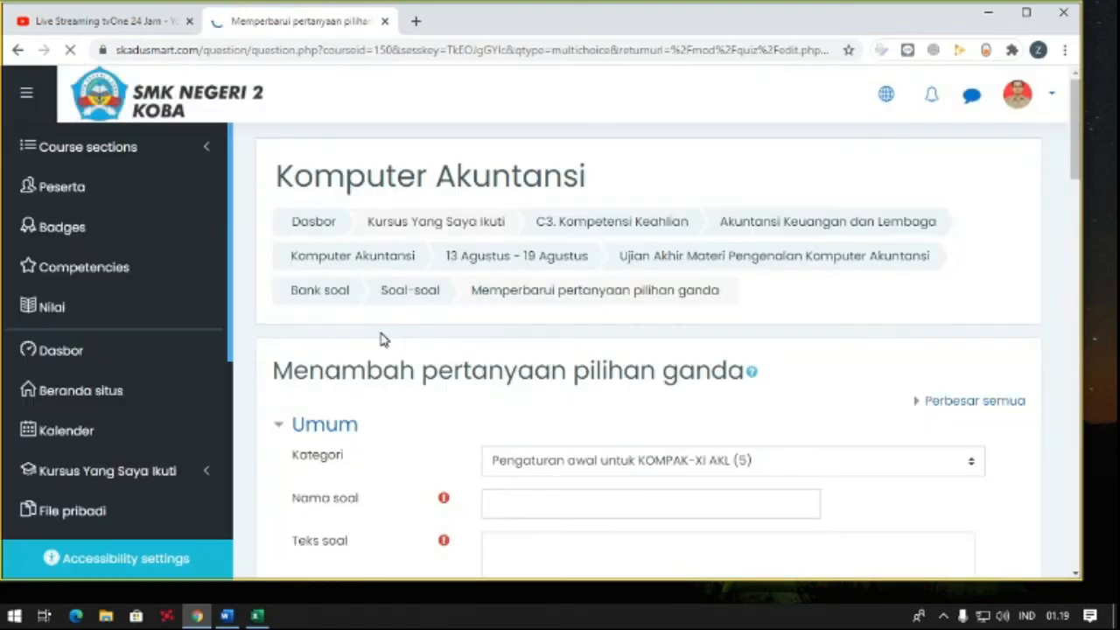
- Name the multiple-choice question "Pengenalan Komputer Akuntansi"
scroll(380, 339, down, 2)
click(531, 342)
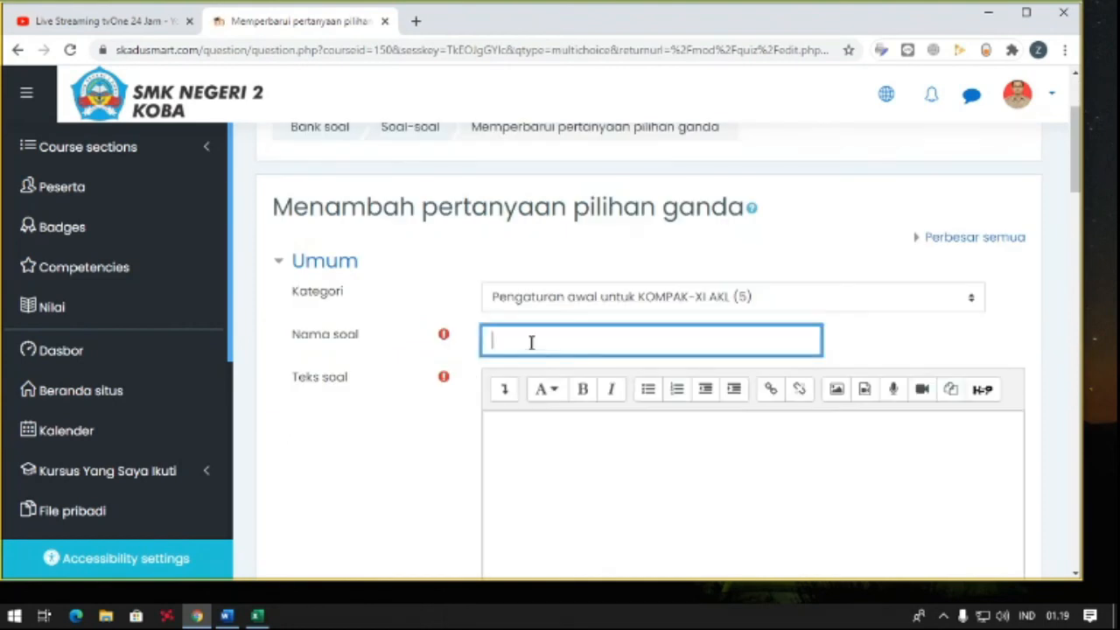
text(Pengenalan Kom)
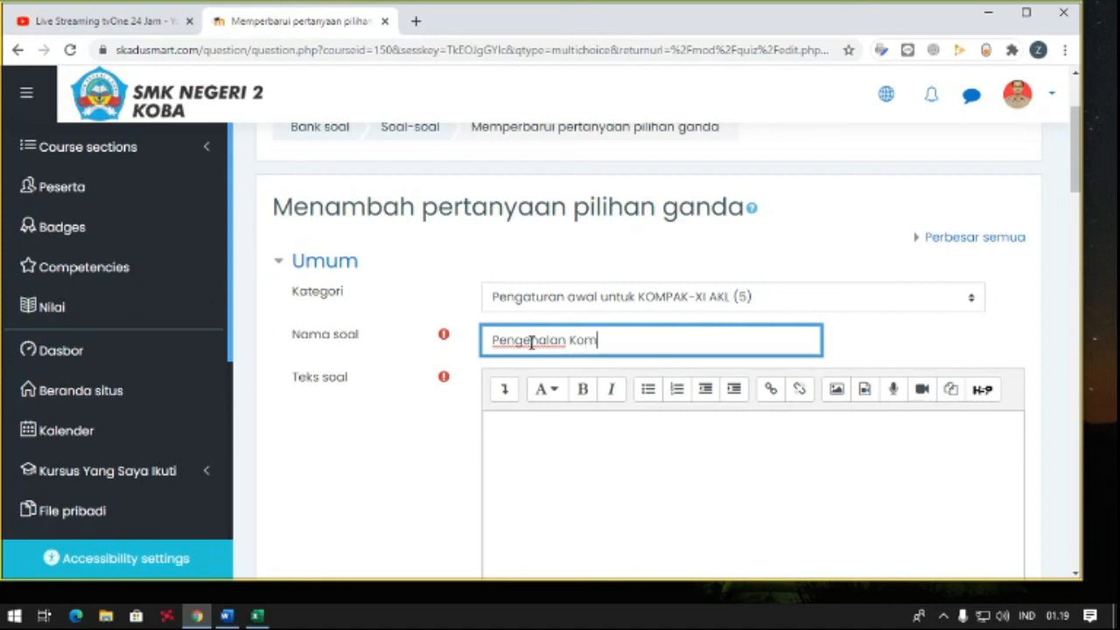
text(puter Akuntansi)
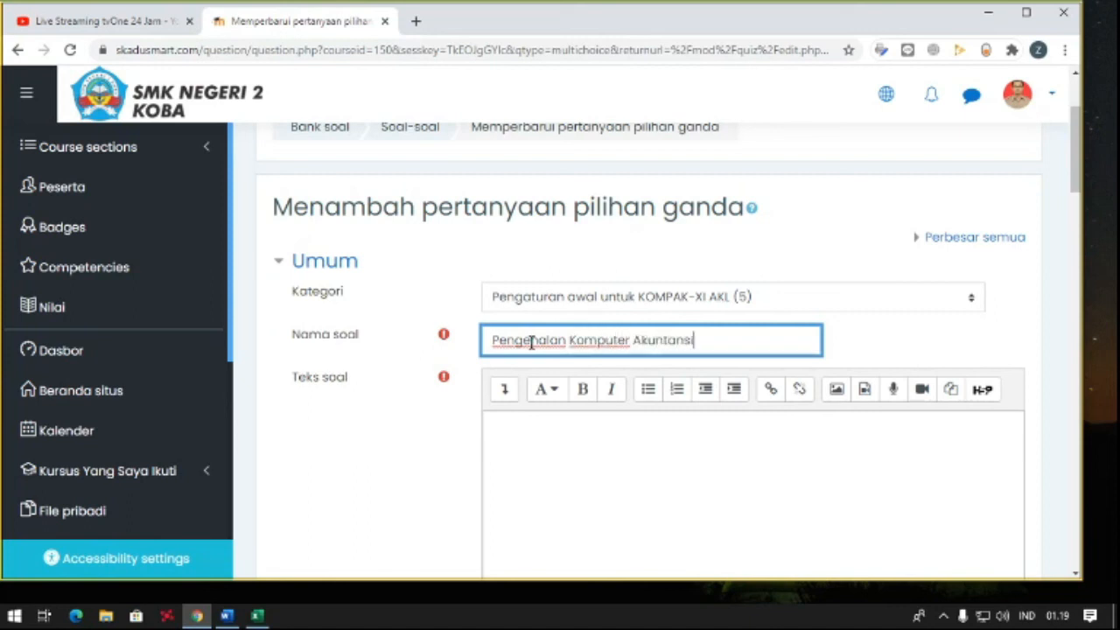
- Copy the question name into a new Notepad document and return to the question form in the browser
key(ctrl+a)
key(ctrl+c)
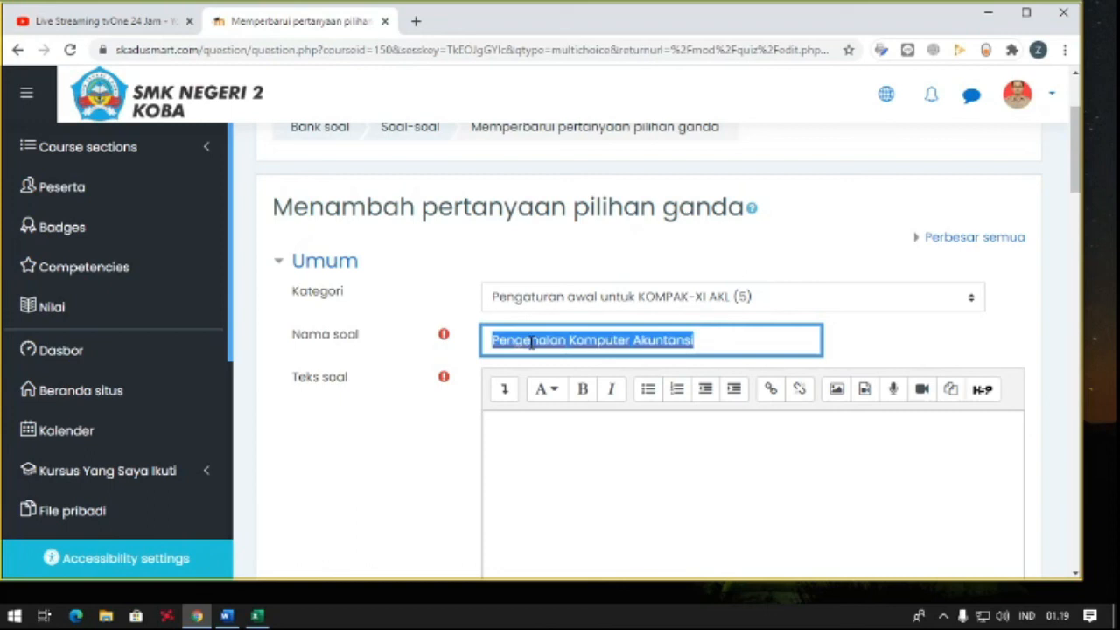
click(2, 616)
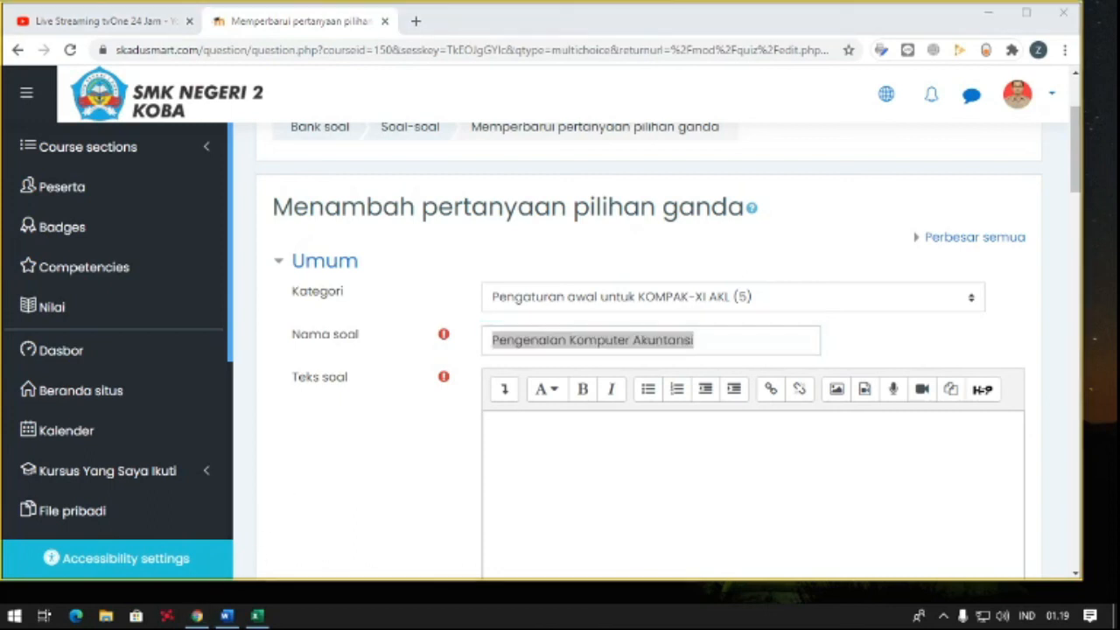
click(14, 615)
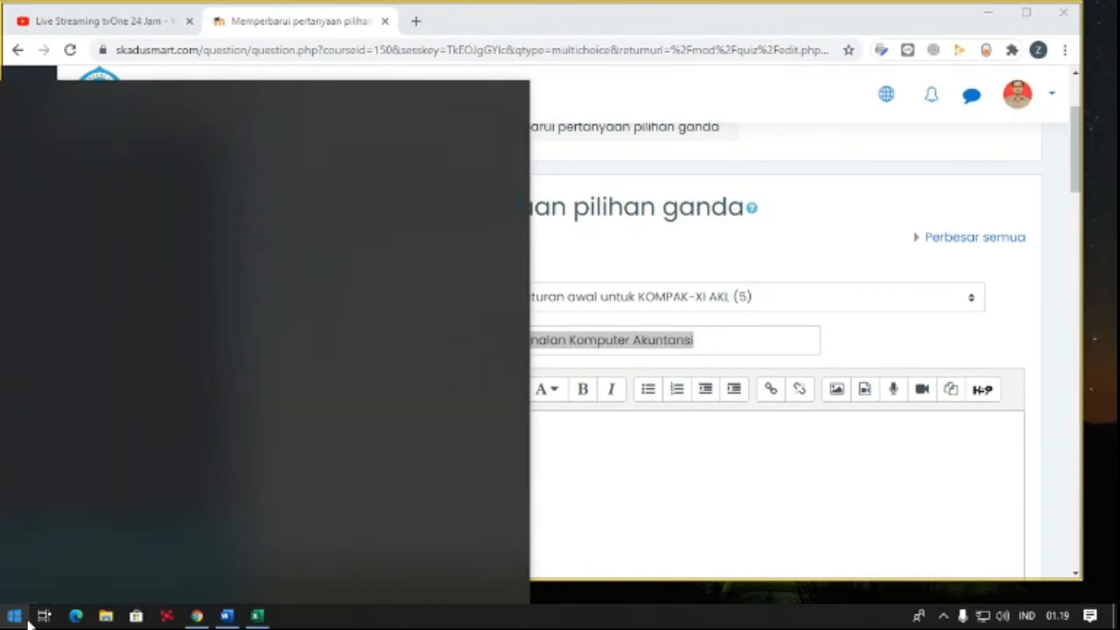
text(no)
key(Return)
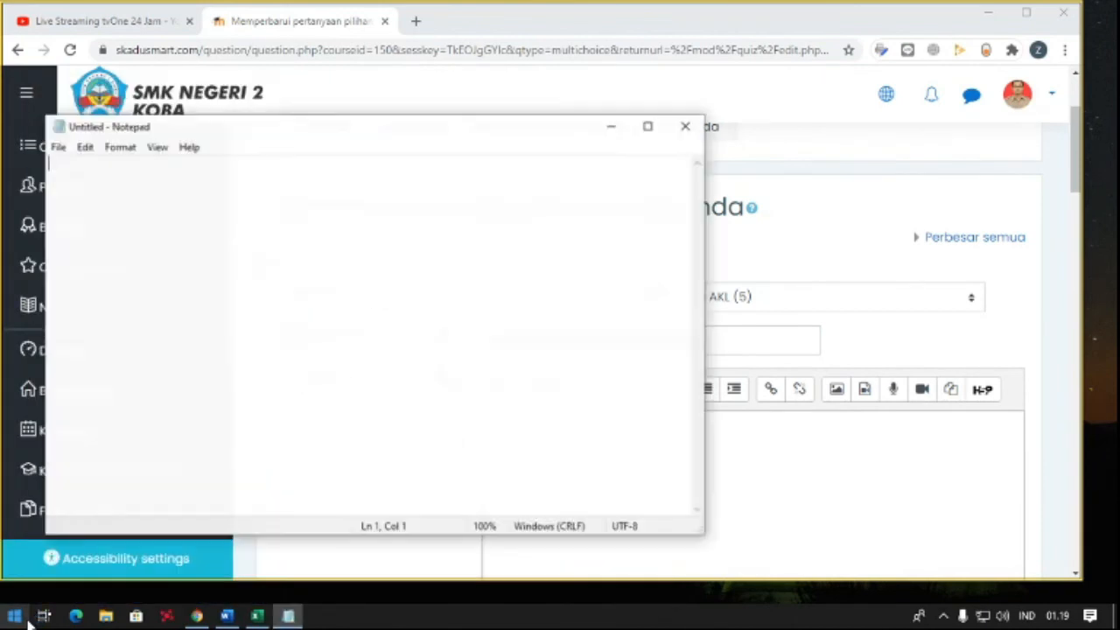
key(ctrl+v)
click(608, 29)
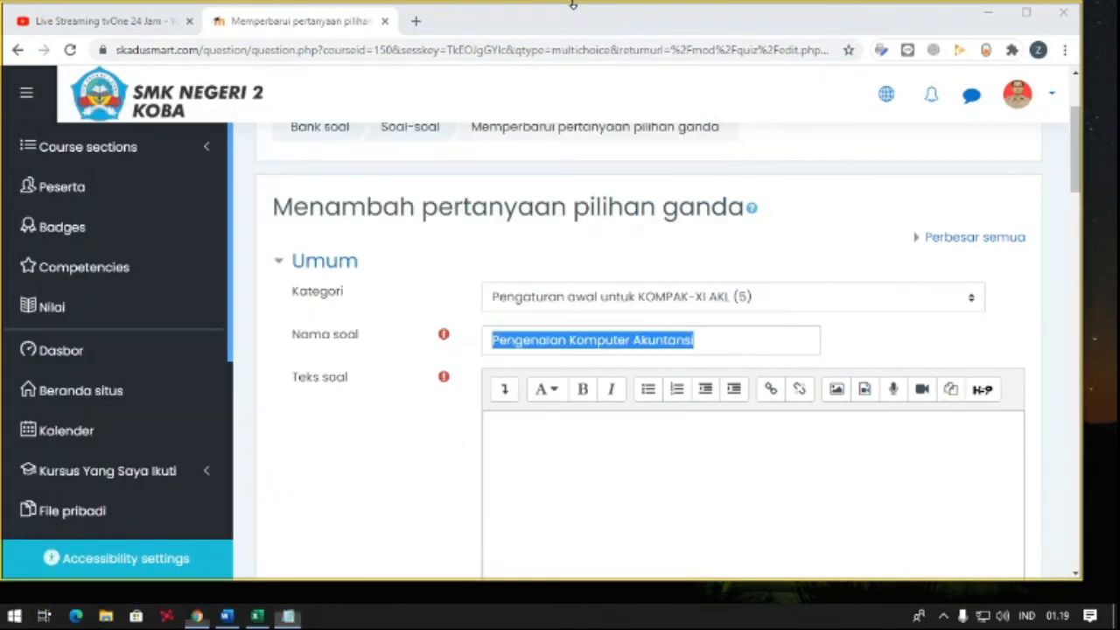
- Enter the question text "MYOB pertama kali diluncurkan di Australia pada tahun.."
click(553, 446)
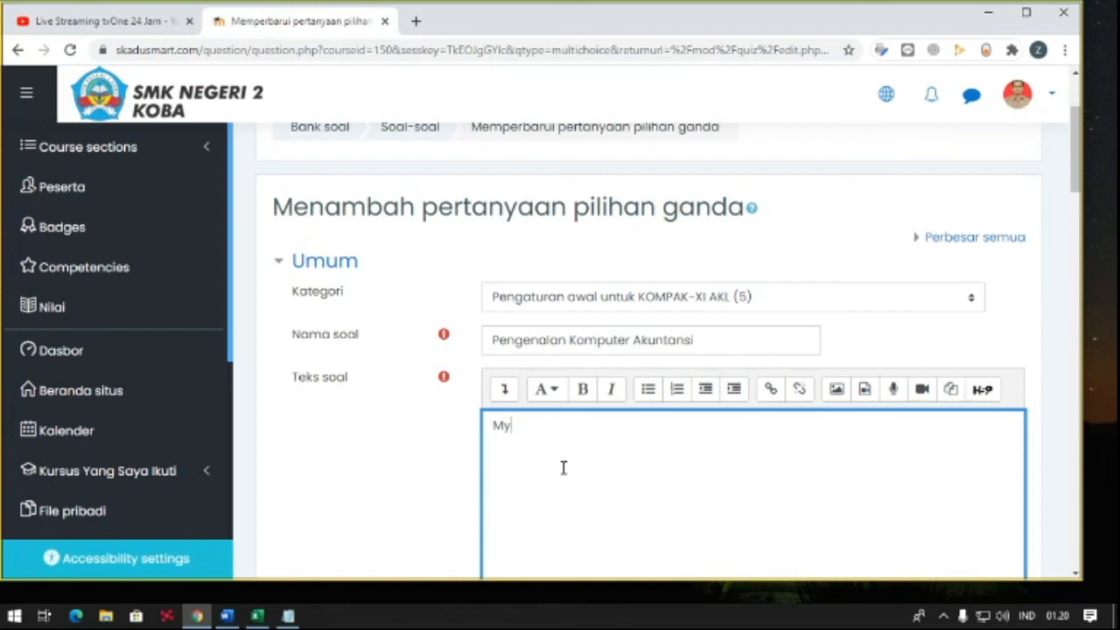
text(YOB pertama )
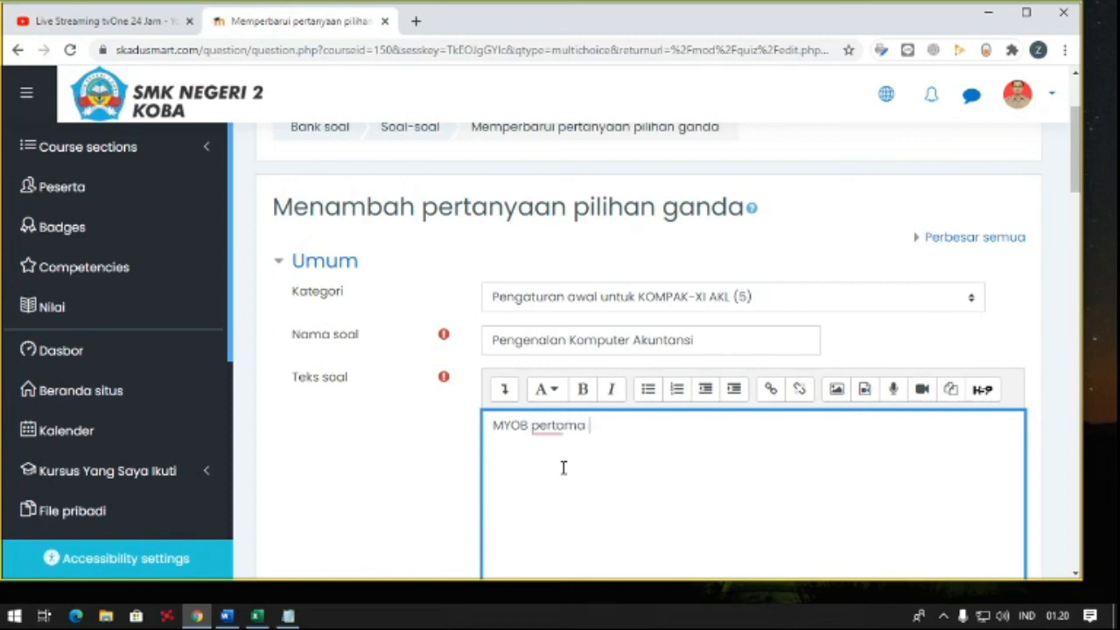
text(kali dilun)
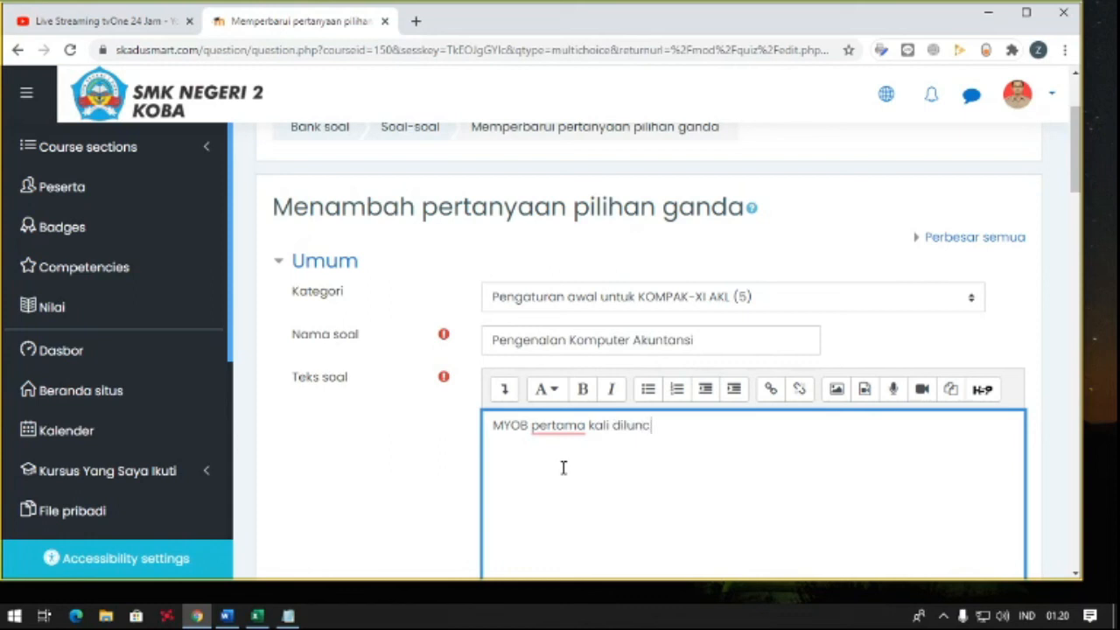
text(c)
text(urkan)
text( di Asutra)
key(BackSpace)
key(BackSpace)
key(BackSpace)
text(utralia pada a)
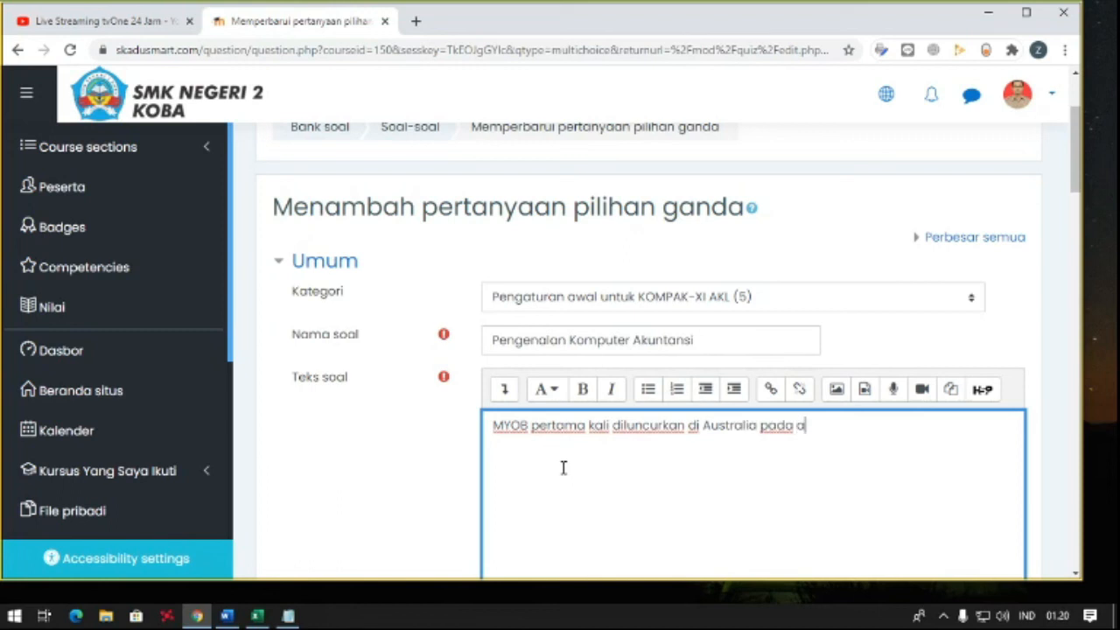
text(tahun..)
- Review the question's default mark, general feedback, single-answer, shuffling and choice-numbering settings above the answers section
scroll(568, 458, down, 4)
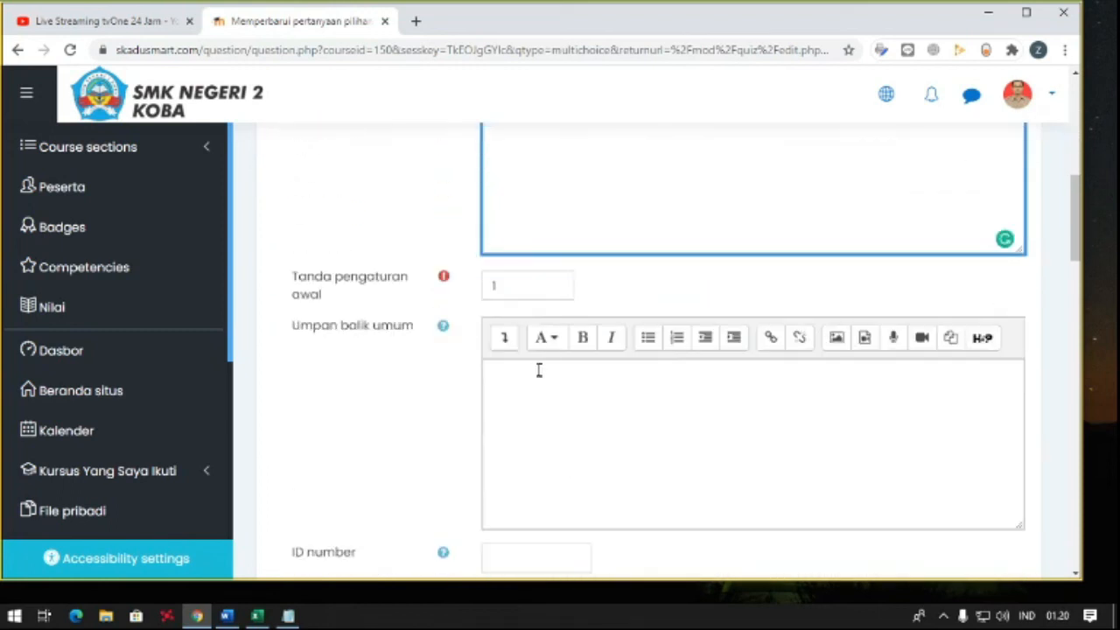
click(516, 290)
click(530, 390)
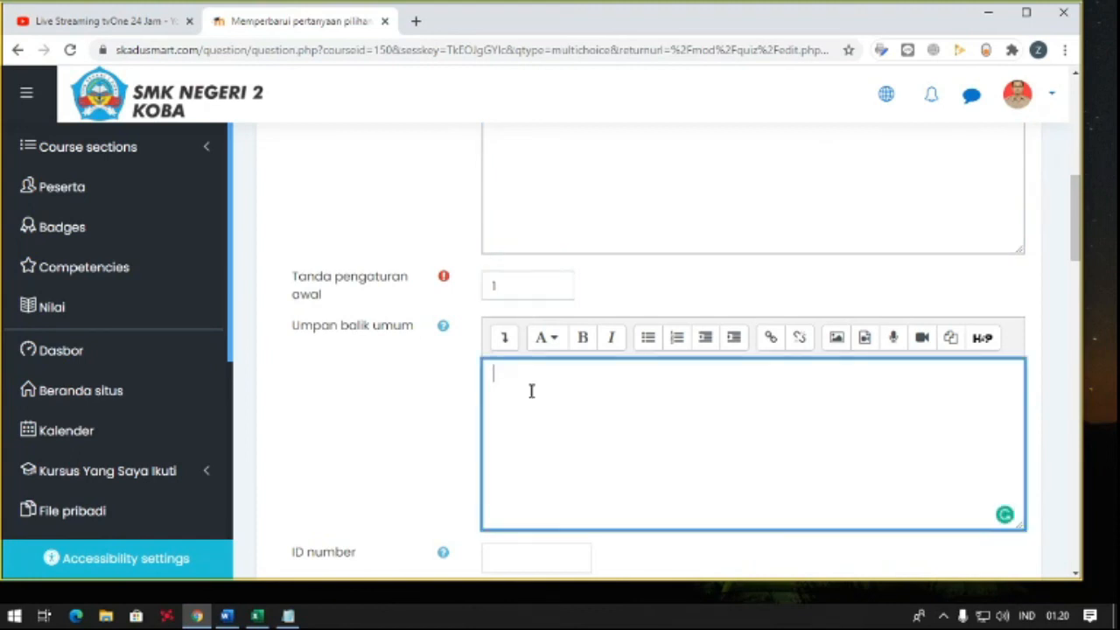
scroll(531, 392, down, 2)
scroll(527, 403, down, 1)
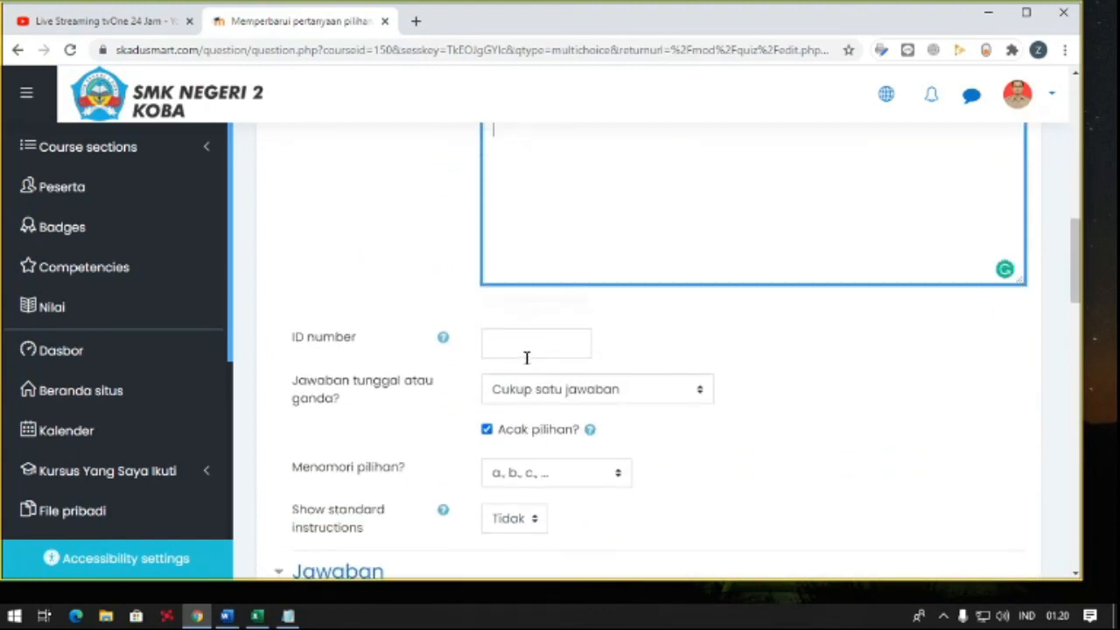
scroll(525, 357, down, 1)
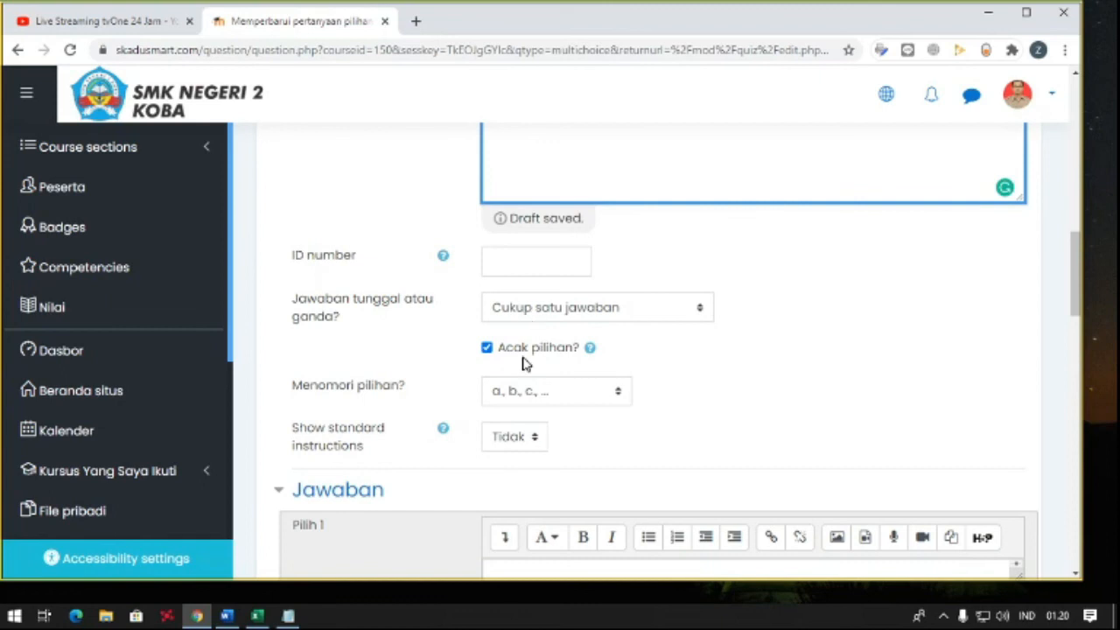
scroll(525, 363, down, 1)
scroll(534, 322, down, 1)
- Fill in the answer text for choices Pilih 1 and Pilih 2
click(530, 407)
text(isai)
key(BackSpace)
key(BackSpace)
key(BackSpace)
key(BackSpace)
scroll(534, 429, down, 1)
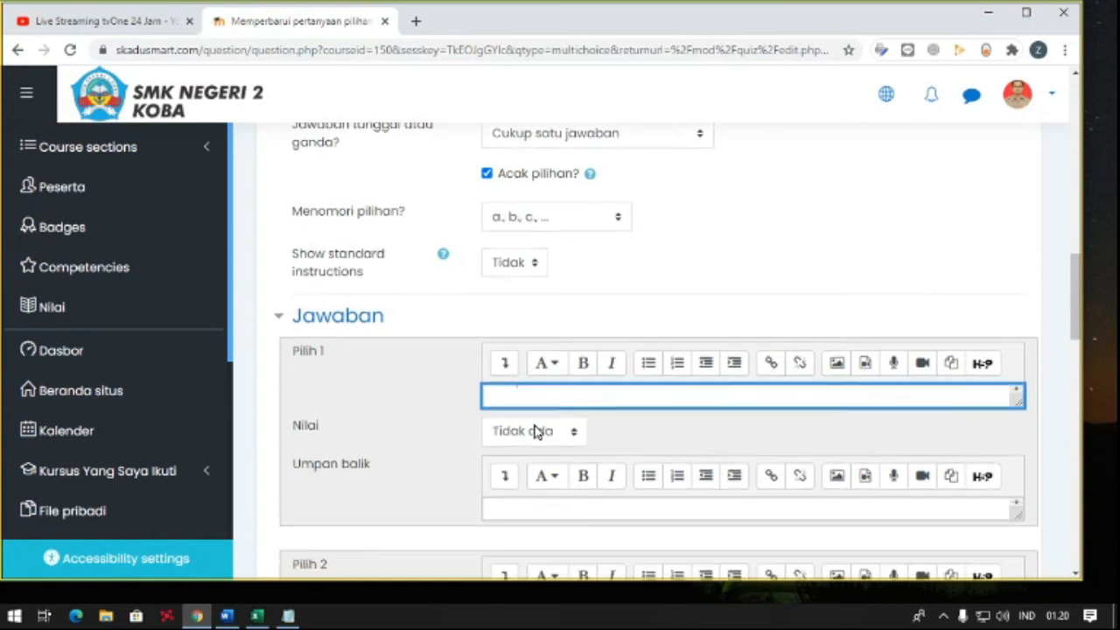
scroll(520, 471, down, 1)
click(507, 450)
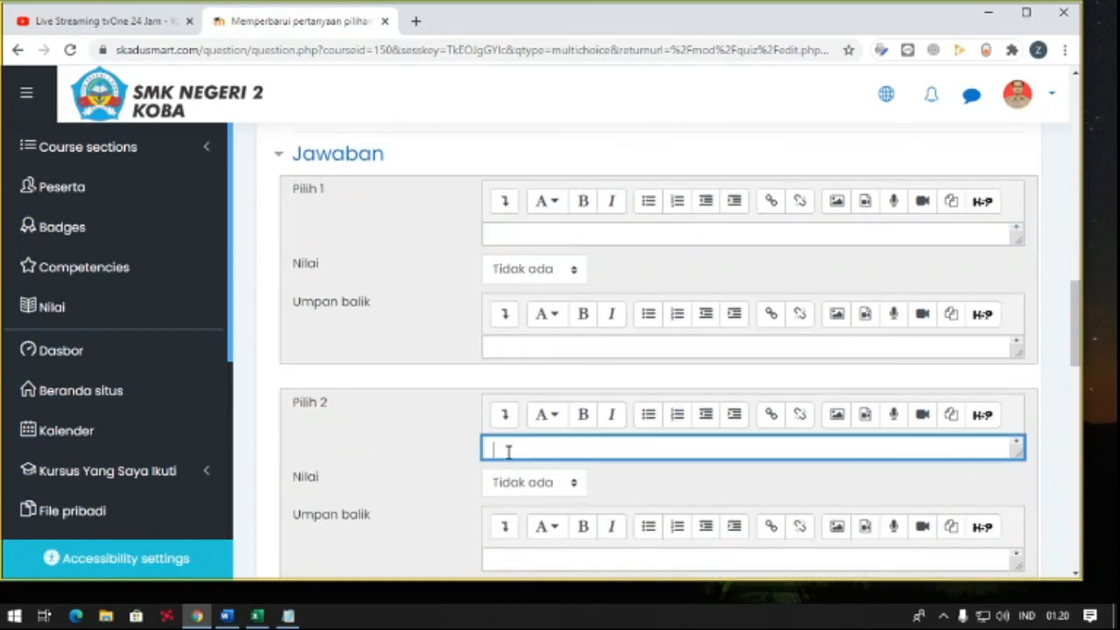
key(BackSpace)
key(BackSpace)
key(BackSpace)
text(19011991)
key(BackSpace)
key(BackSpace)
key(BackSpace)
key(BackSpace)
key(BackSpace)
key(BackSpace)
- Enter the answers 1991 for Pilih 3, 1999 for Pilih 4 and 1992 for Pilih 5
scroll(547, 462, down, 4)
click(534, 335)
text(1991)
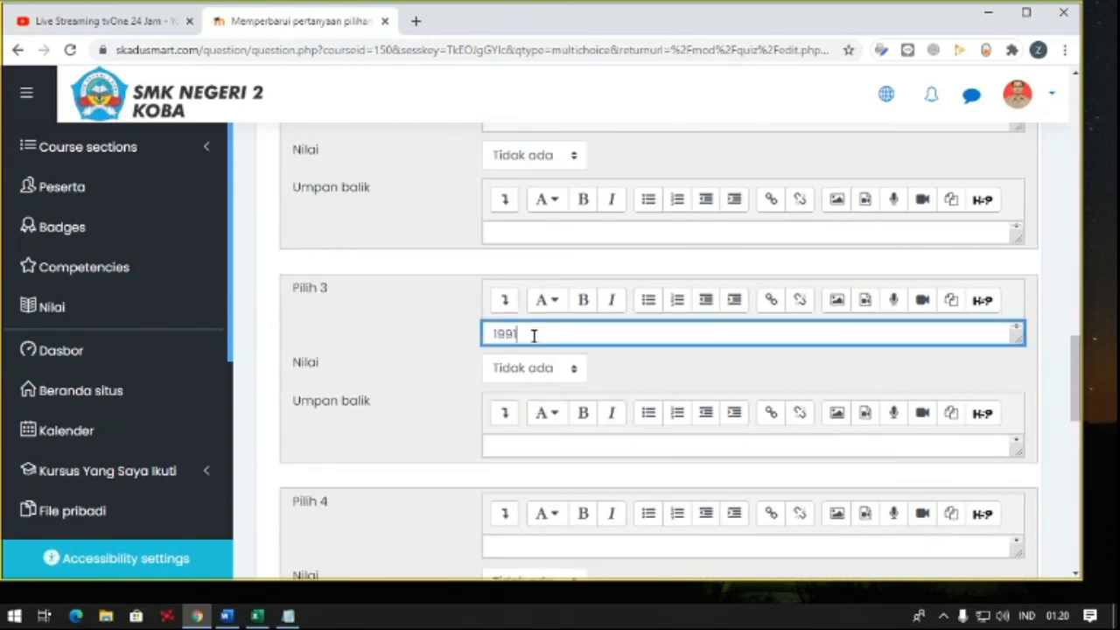
scroll(533, 335, down, 3)
click(527, 386)
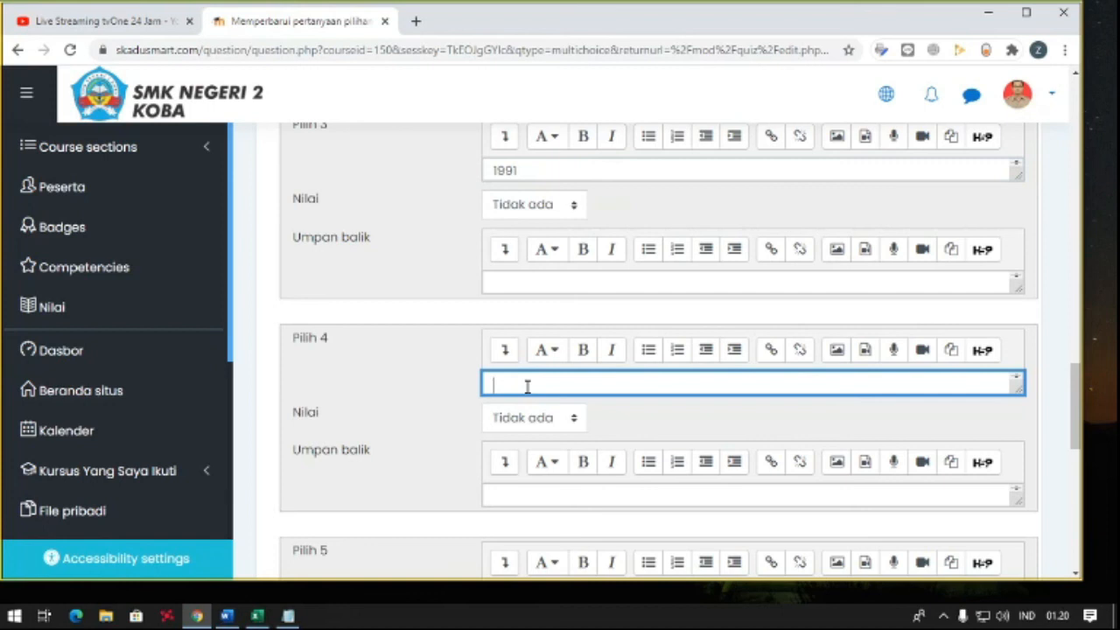
text(1999)
key(BackSpace)
key(BackSpace)
key(BackSpace)
key(BackSpace)
scroll(531, 466, down, 1)
click(534, 516)
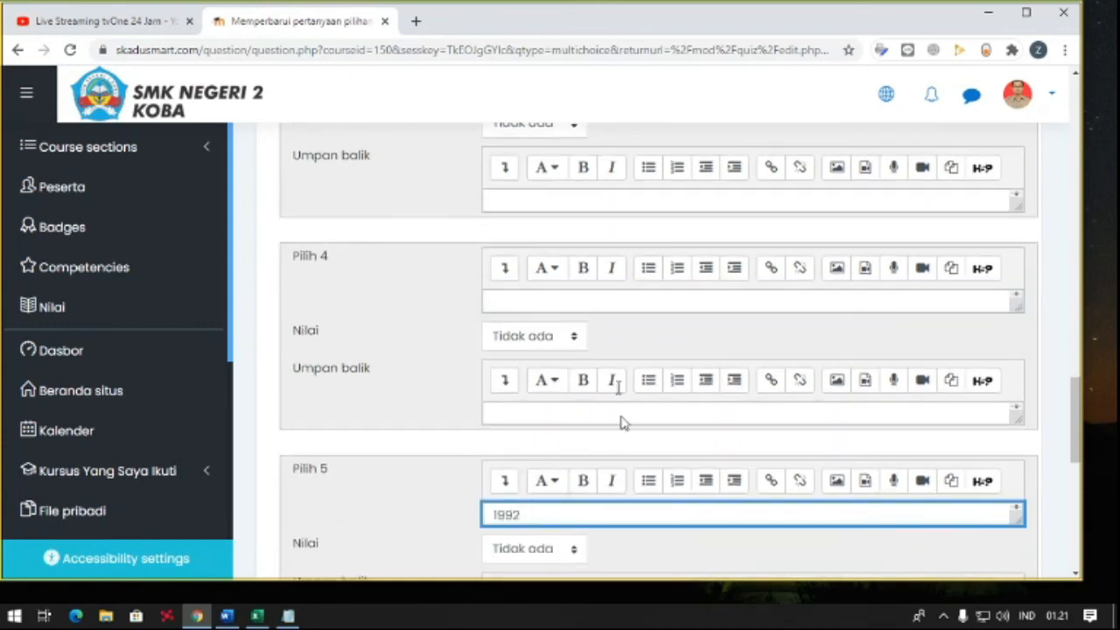
- Mark Pilih 3 (1991) as the correct answer by setting its grade (Nilai) to 100%
scroll(427, 343, up, 2)
scroll(423, 340, up, 1)
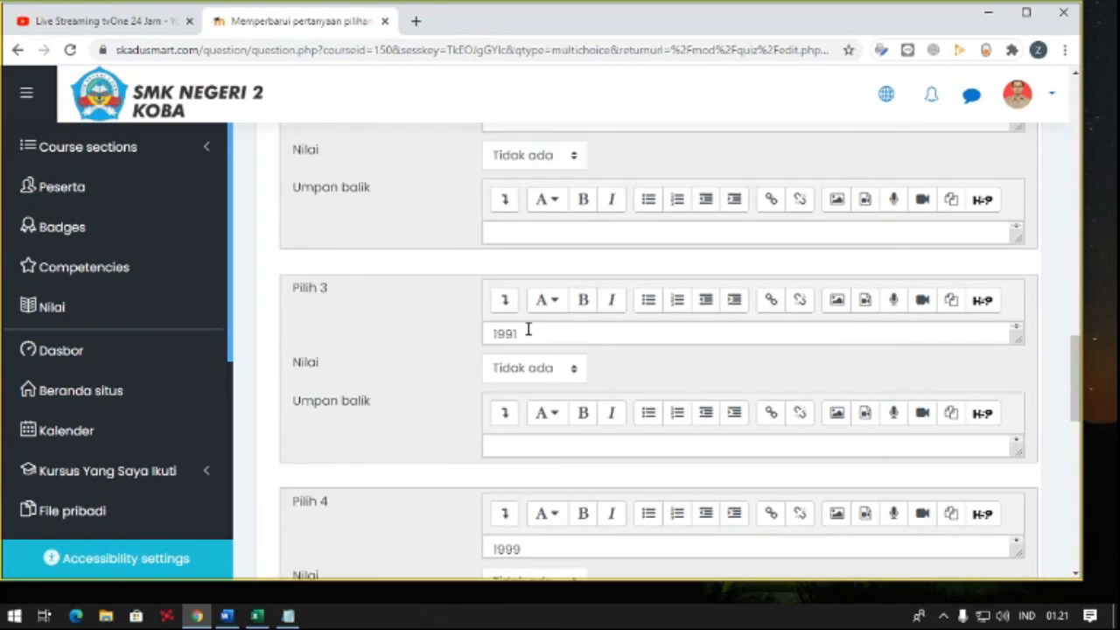
scroll(409, 310, up, 2)
scroll(410, 305, down, 2)
click(522, 370)
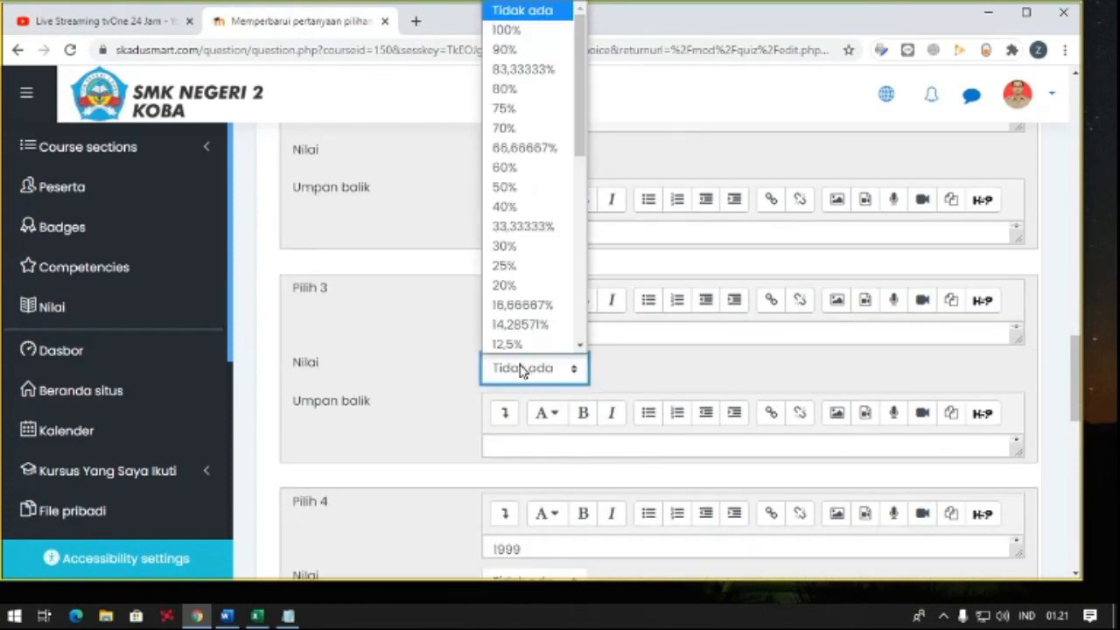
click(507, 32)
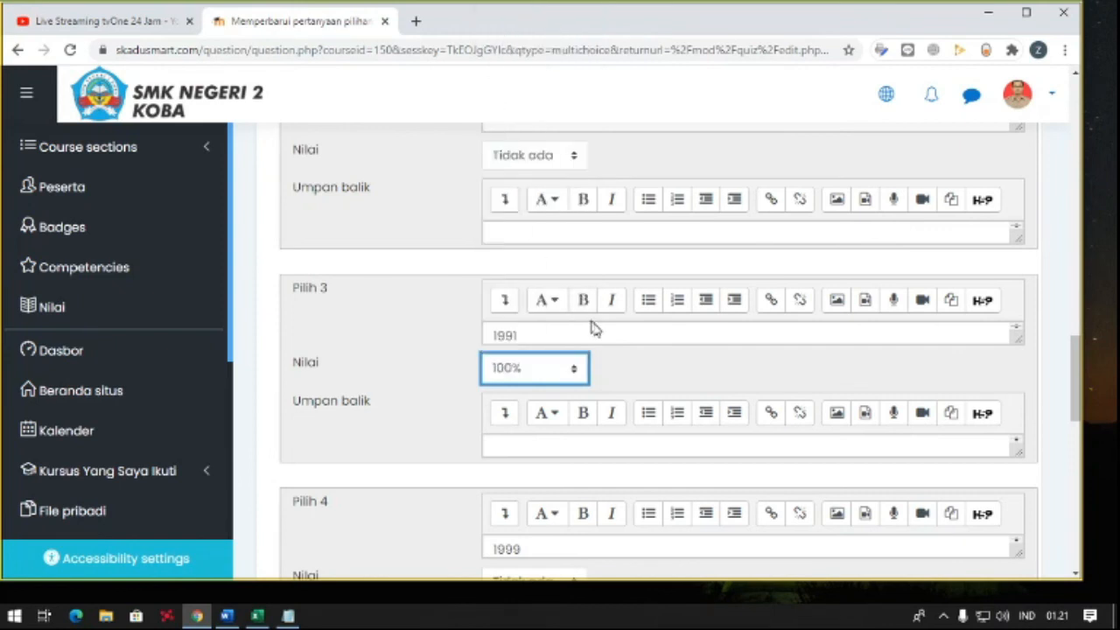
- Review the answer choices and the grade options available for Pilih 3, keeping 100% selected
scroll(581, 348, up, 1)
scroll(525, 418, down, 1)
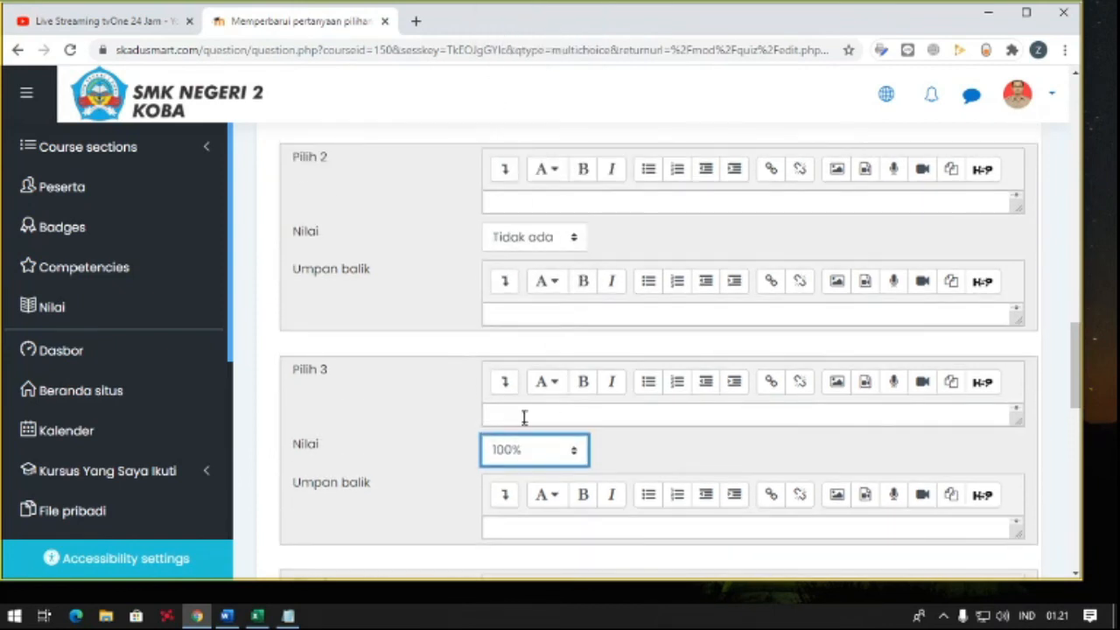
scroll(520, 415, up, 1)
click(447, 427)
scroll(446, 428, down, 2)
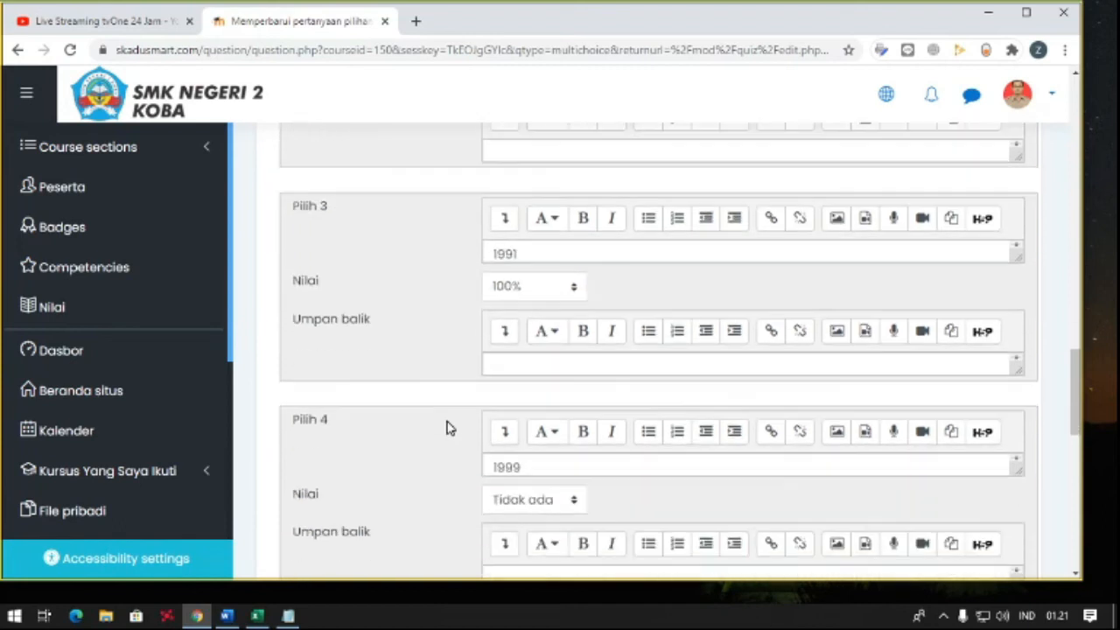
scroll(447, 428, down, 3)
scroll(448, 425, up, 4)
scroll(485, 384, down, 1)
scroll(491, 355, up, 1)
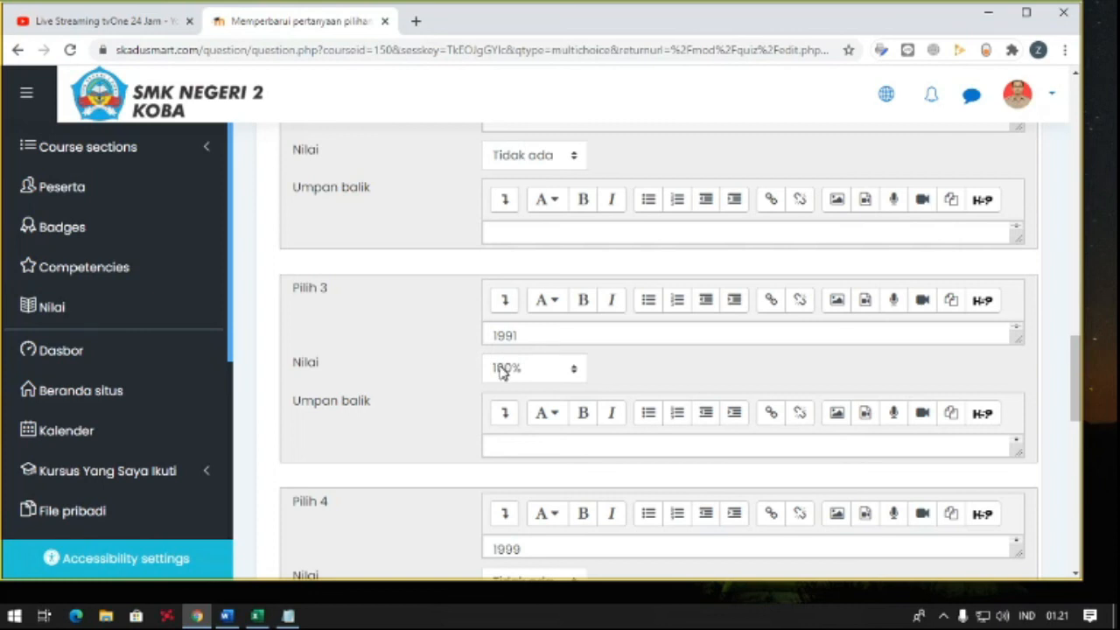
click(507, 370)
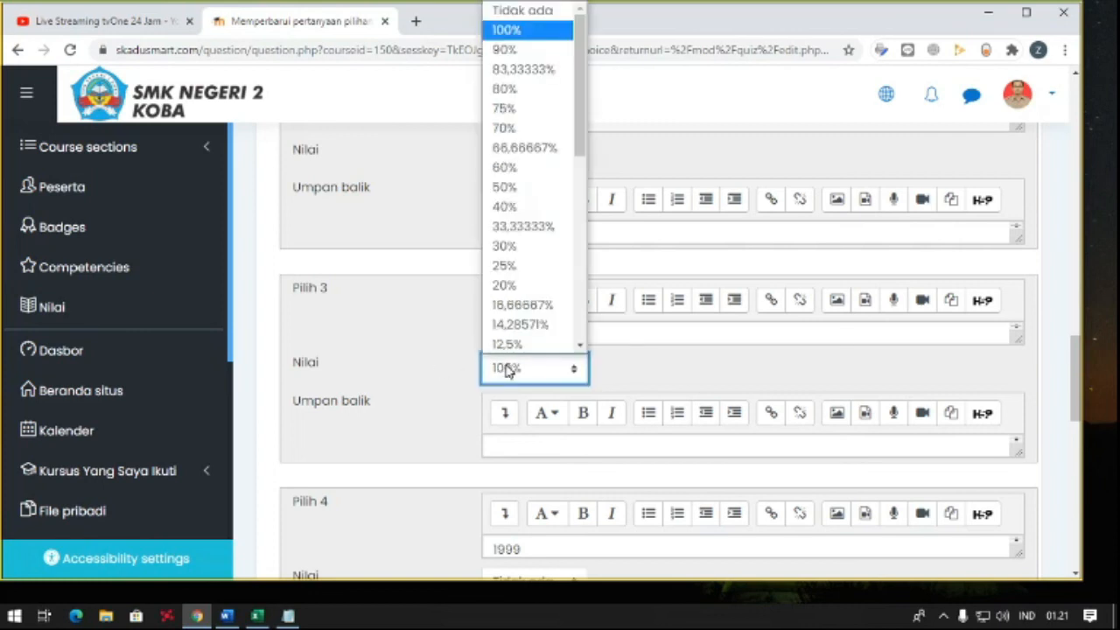
click(513, 31)
scroll(467, 303, down, 1)
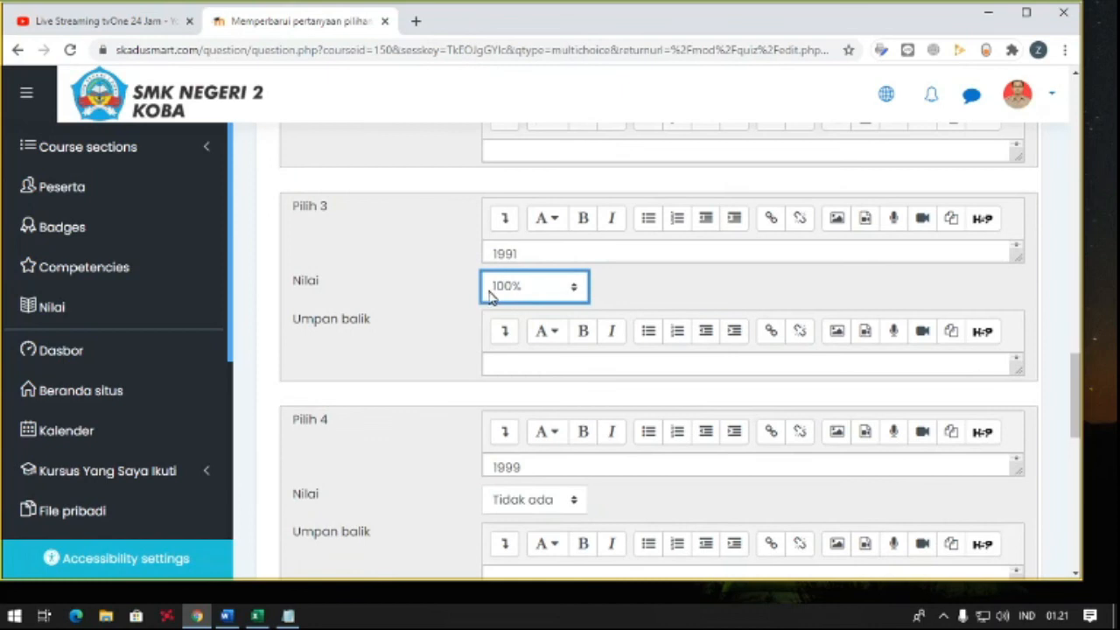
- Review the grade options for Pilih 3, the remaining answer choices and the sections at the end of the question form
click(491, 298)
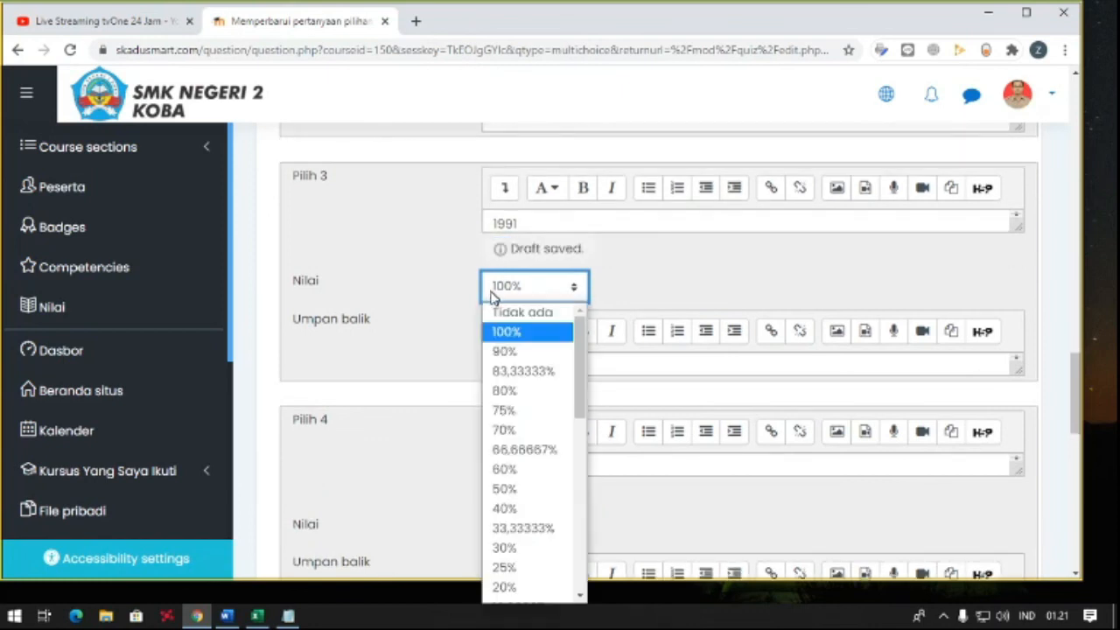
click(421, 322)
scroll(426, 307, down, 2)
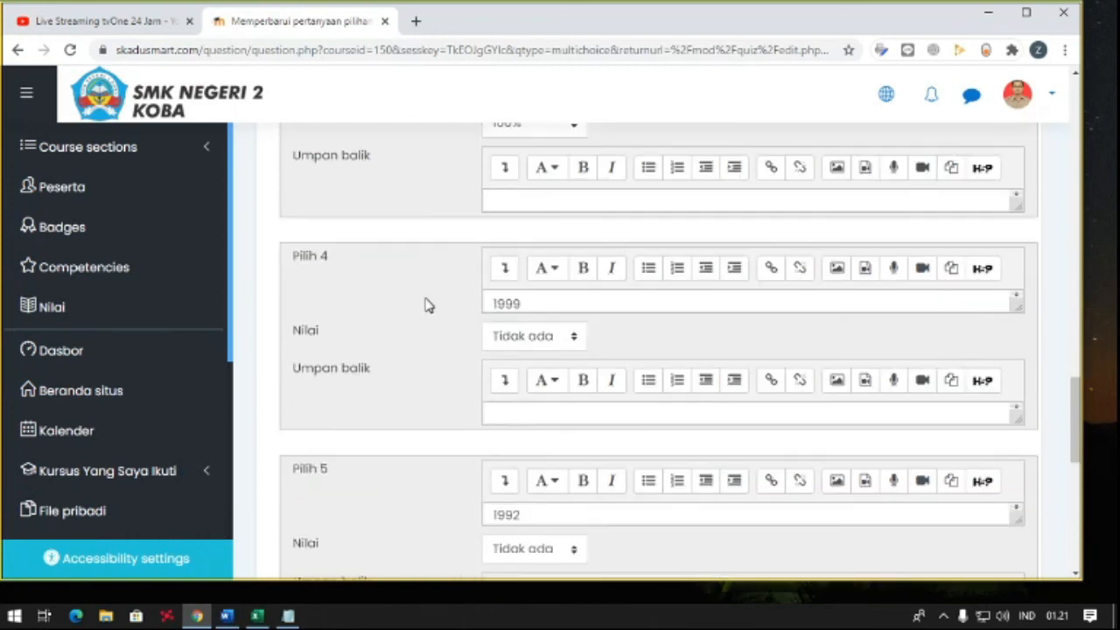
scroll(426, 304, up, 1)
scroll(427, 304, down, 2)
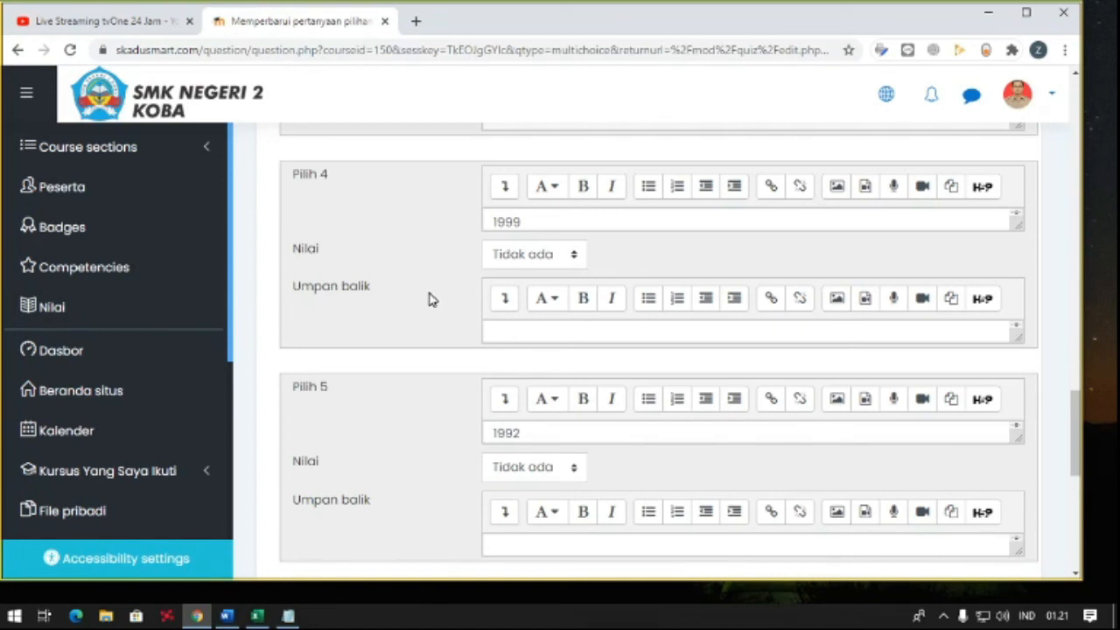
scroll(429, 298, down, 2)
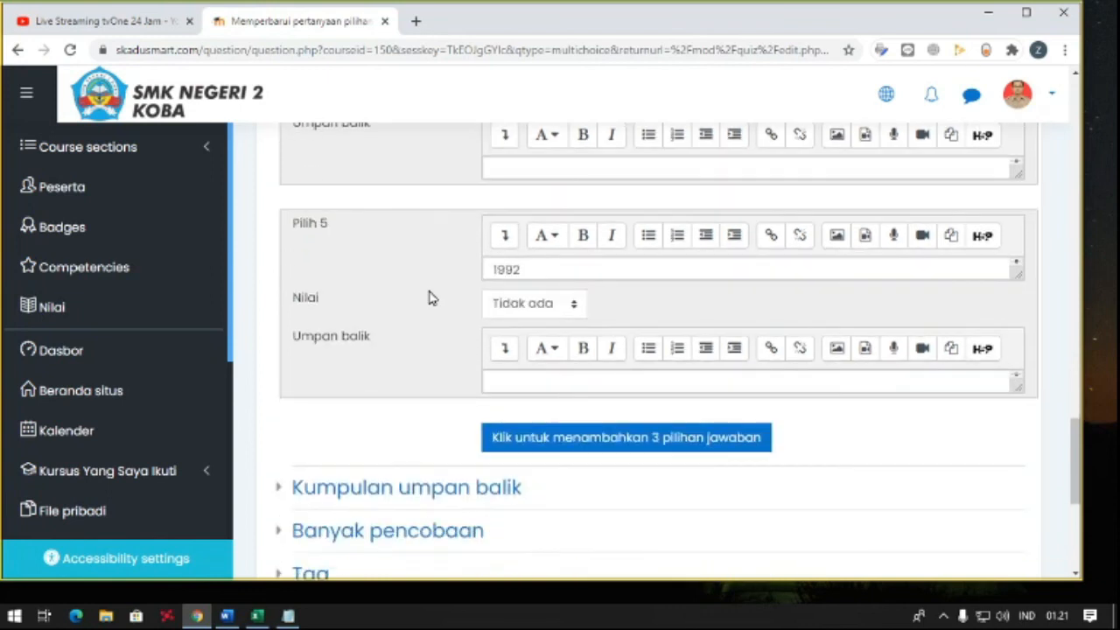
scroll(638, 335, down, 1)
scroll(659, 362, down, 1)
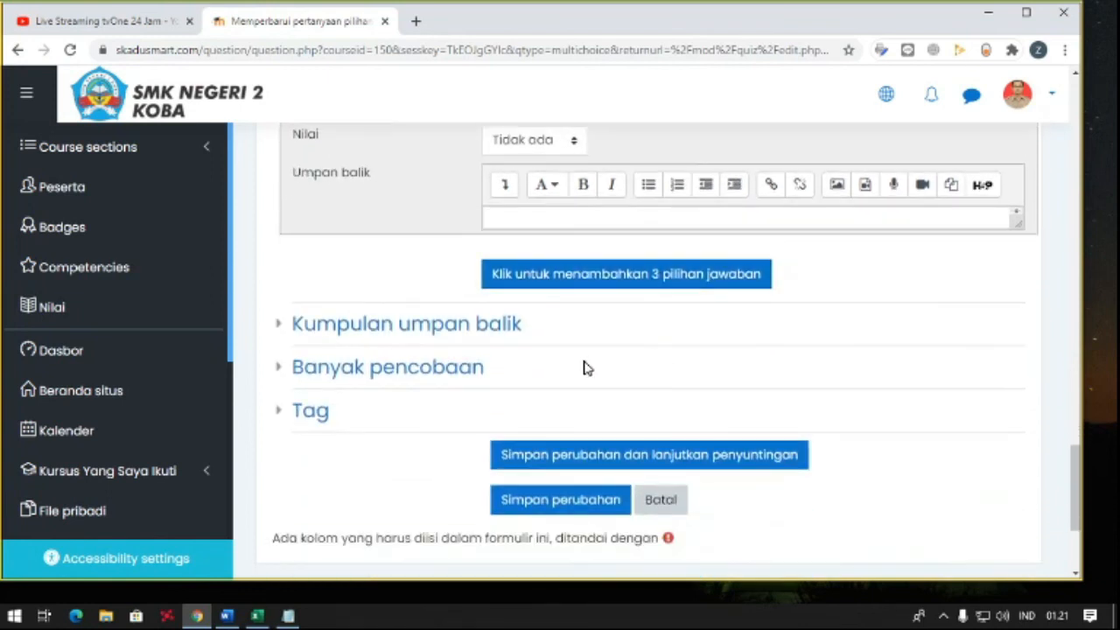
scroll(586, 368, up, 1)
scroll(552, 367, up, 1)
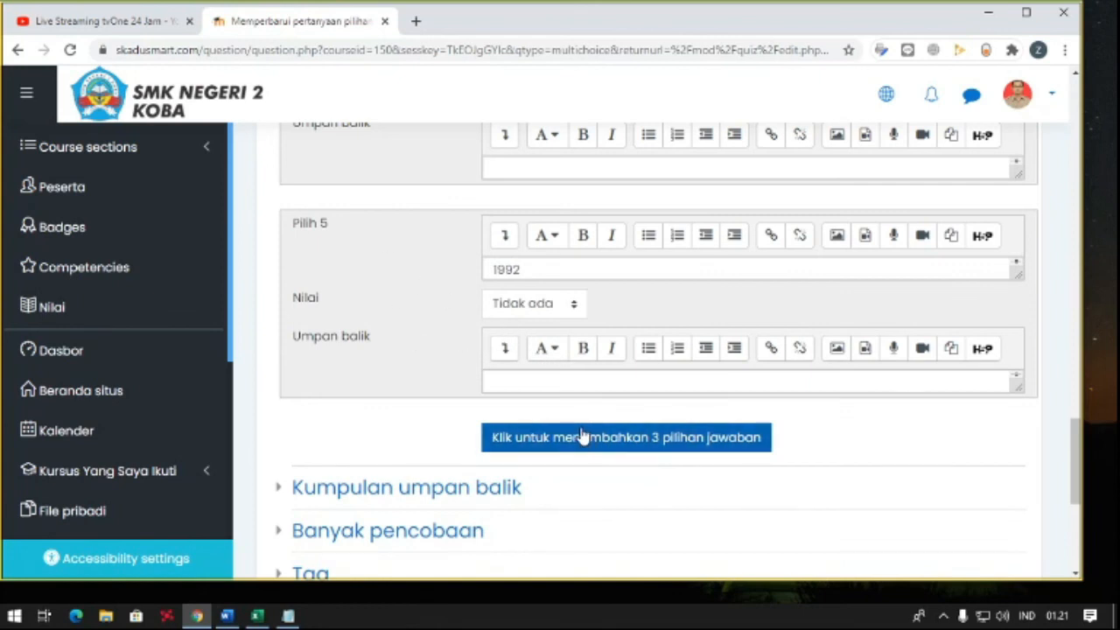
scroll(578, 403, down, 1)
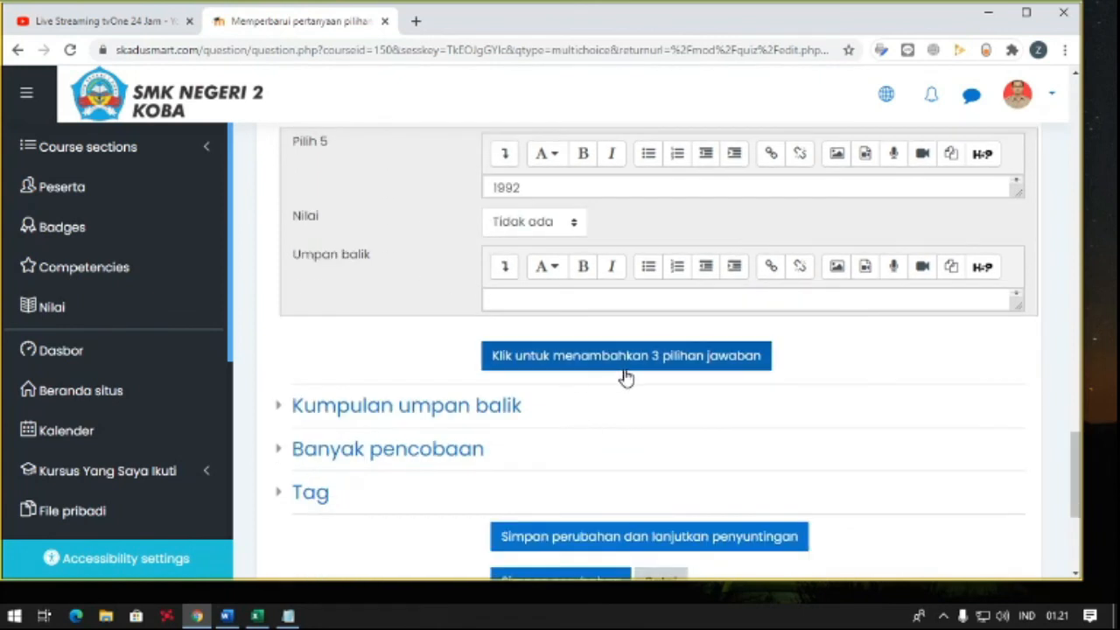
scroll(560, 376, down, 1)
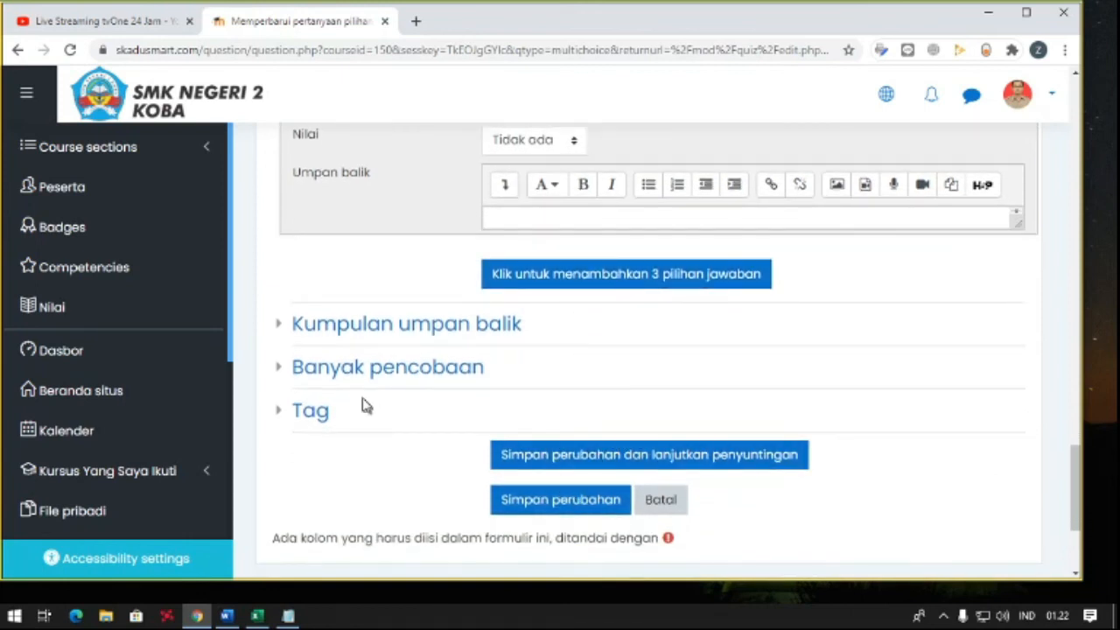
- Check the Banyak pencobaan settings, then save the multiple-choice question and return to the quiz's question list
click(283, 368)
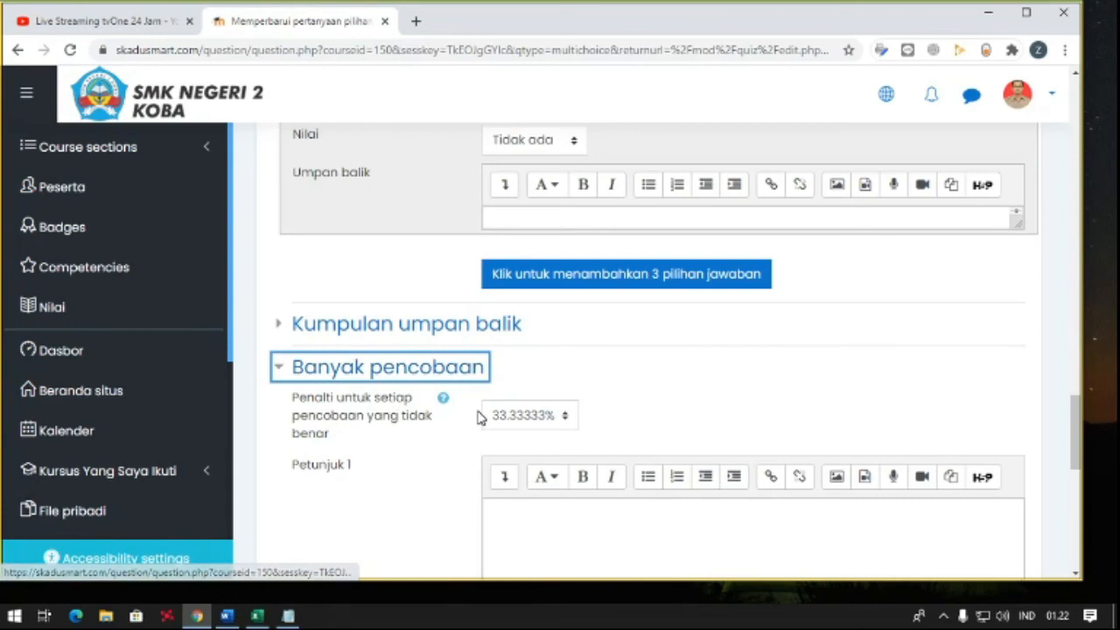
scroll(478, 418, down, 1)
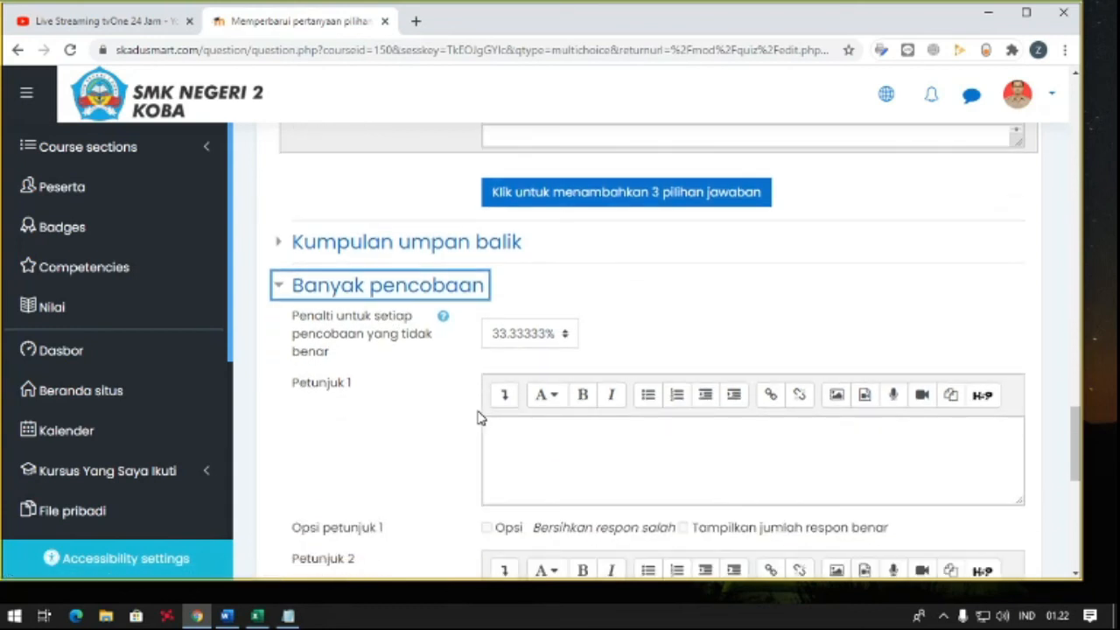
scroll(504, 341, down, 1)
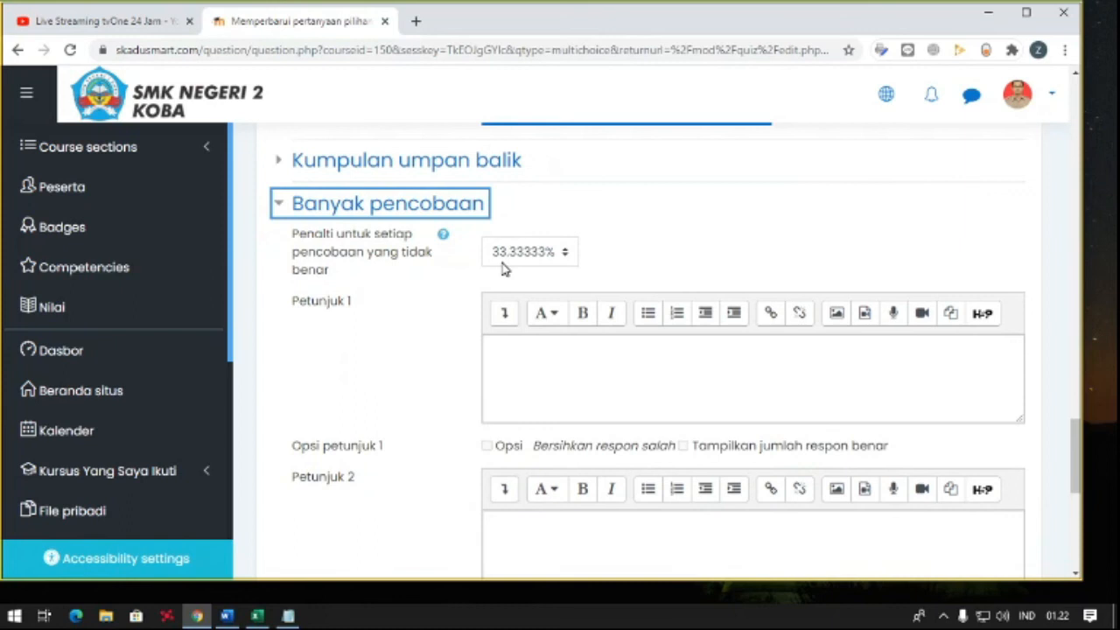
click(280, 207)
click(547, 343)
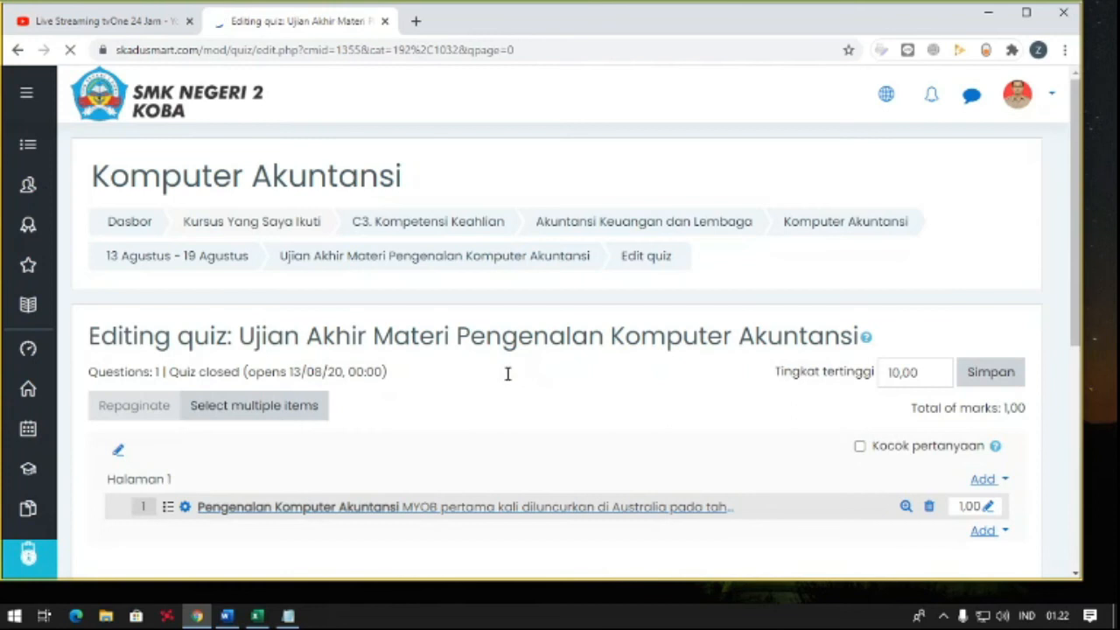
- Set the mark of question 1, Pengenalan Komputer Akuntansi, to 100
scroll(507, 376, down, 2)
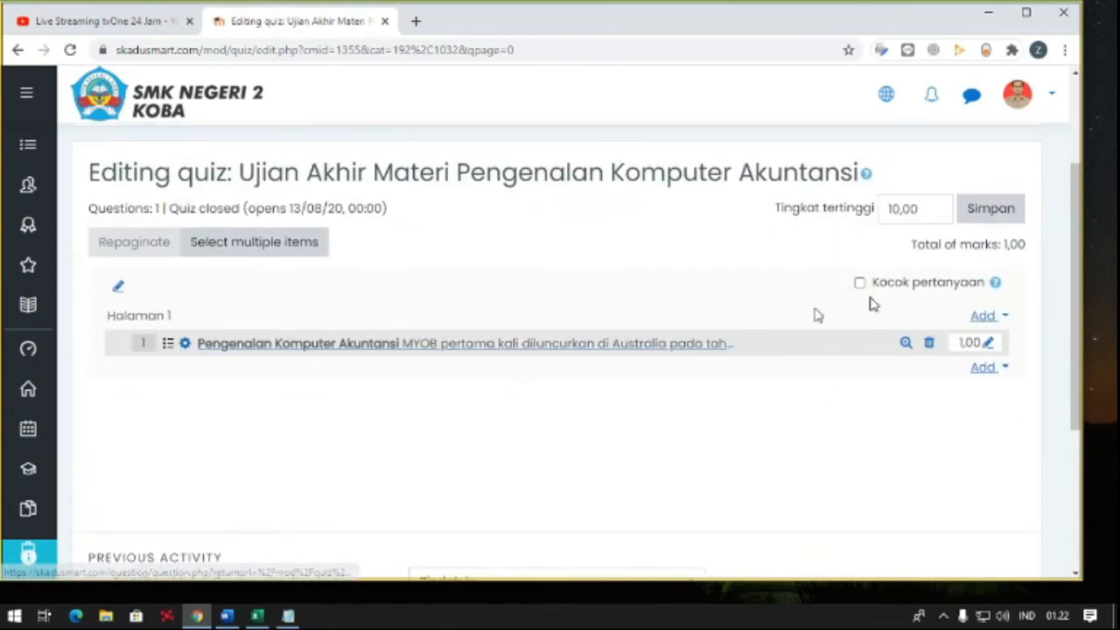
click(987, 344)
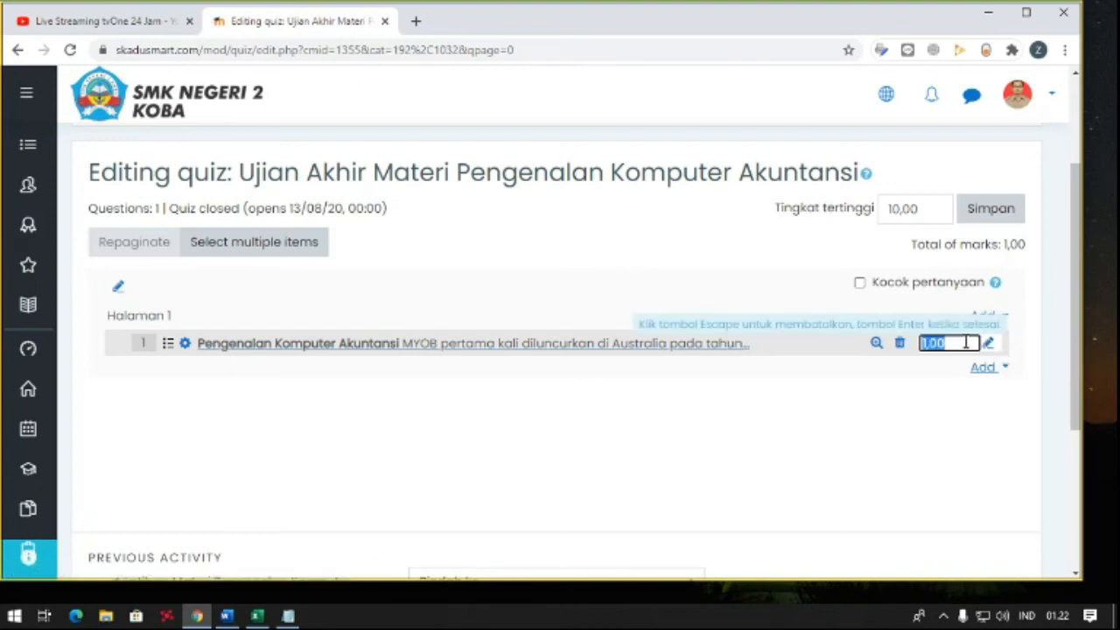
text(1)
key(Return)
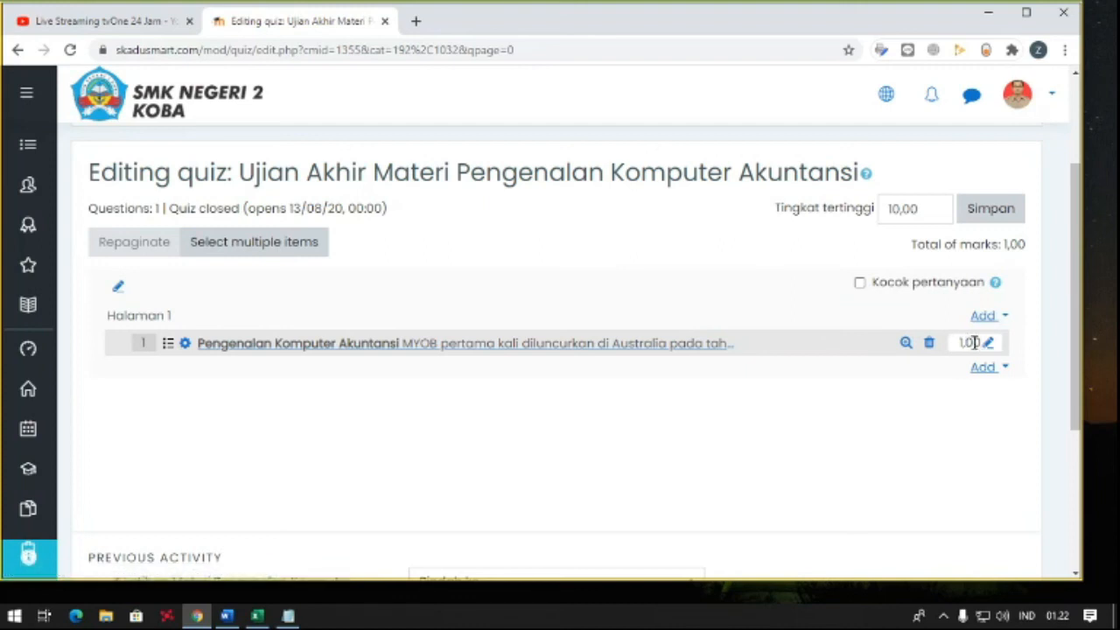
click(987, 343)
text(100)
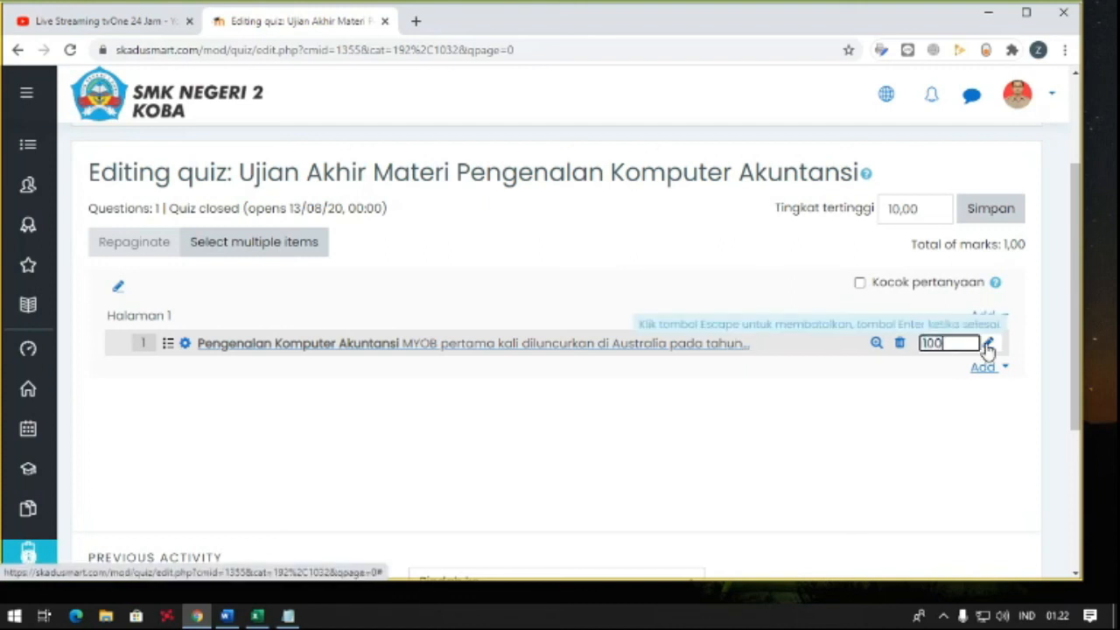
key(Return)
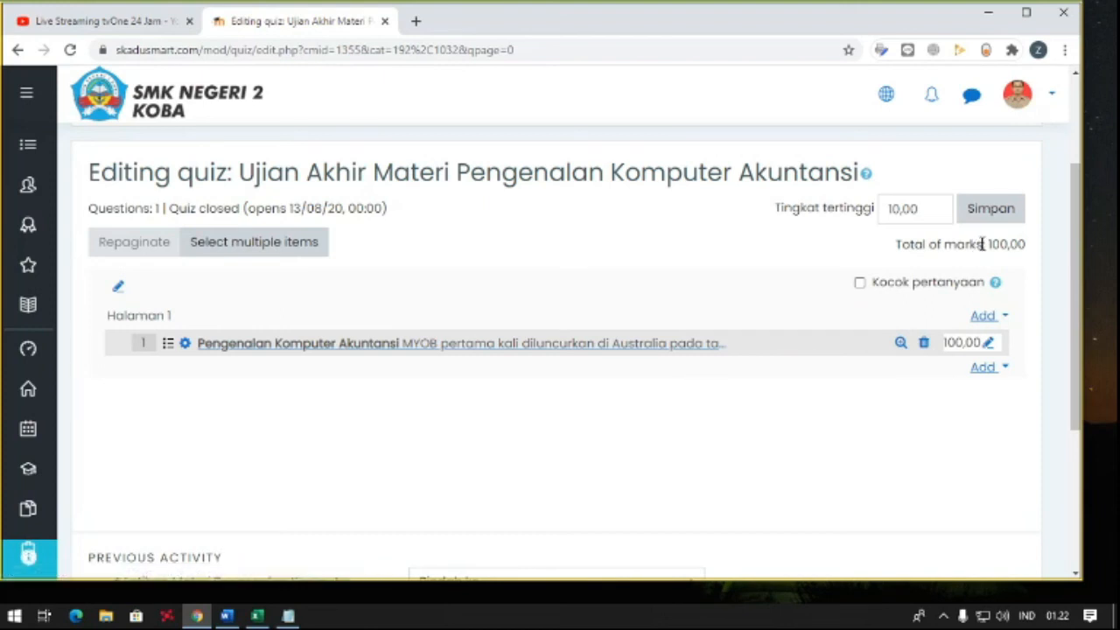
- Set the quiz's maximum grade (Tingkat tertinggi) to 100, enable question shuffling (Kocok pertanyaan) and save
click(829, 213)
text(100)
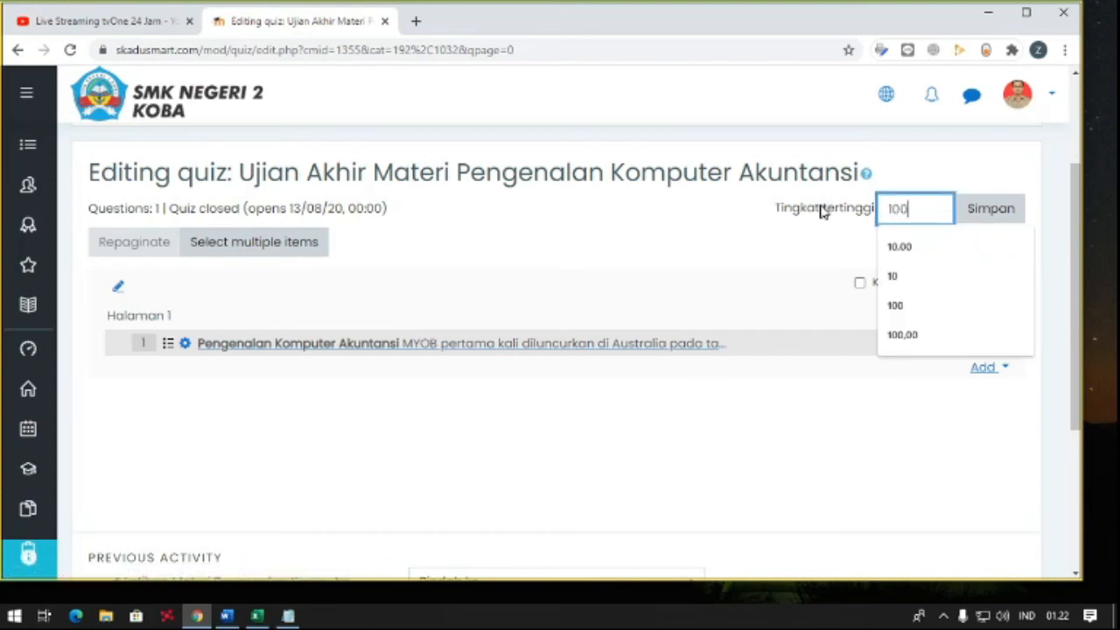
key(Tab)
click(989, 221)
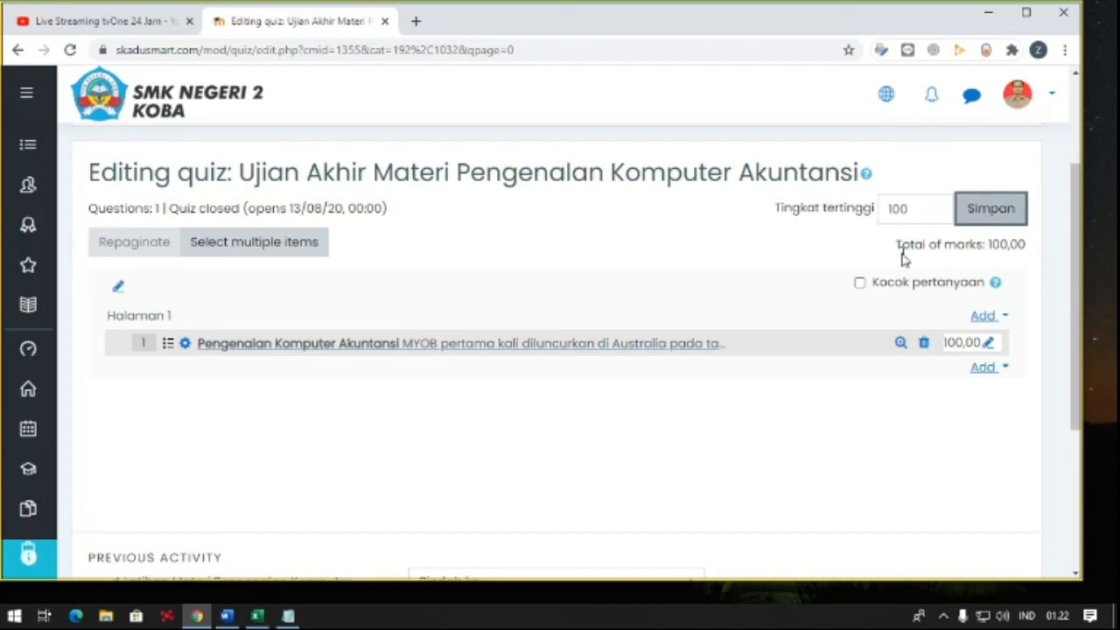
click(861, 286)
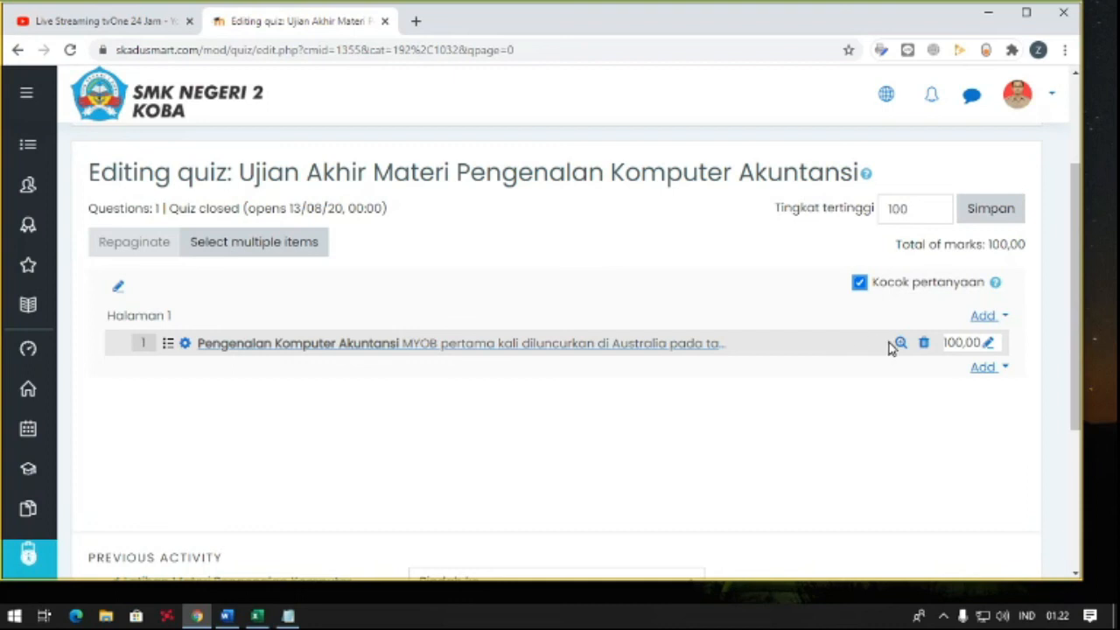
click(990, 219)
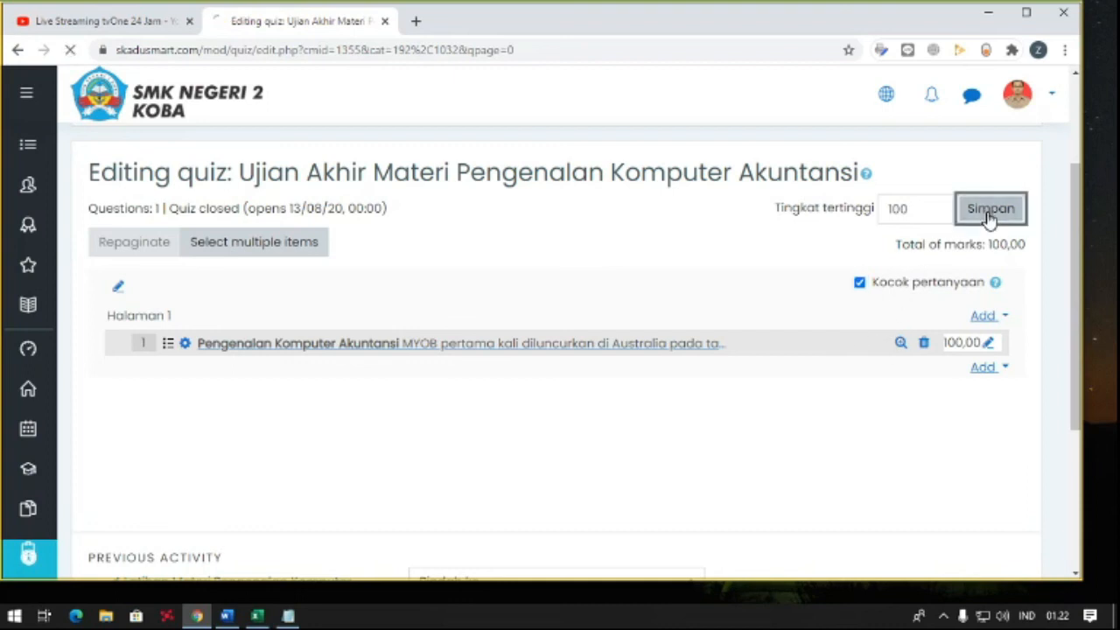
- Open the Ujian Akhir Materi Pengenalan Komputer Akuntansi quiz page and start a preview attempt
scroll(893, 244, down, 1)
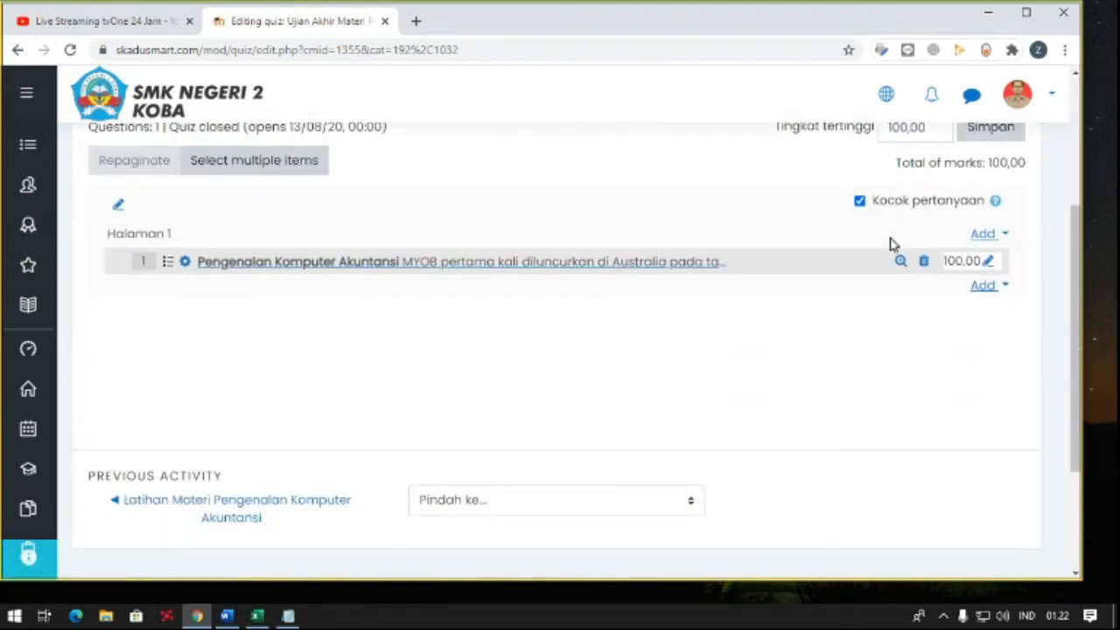
scroll(902, 251, up, 1)
scroll(714, 267, down, 2)
scroll(715, 268, up, 2)
scroll(695, 289, up, 2)
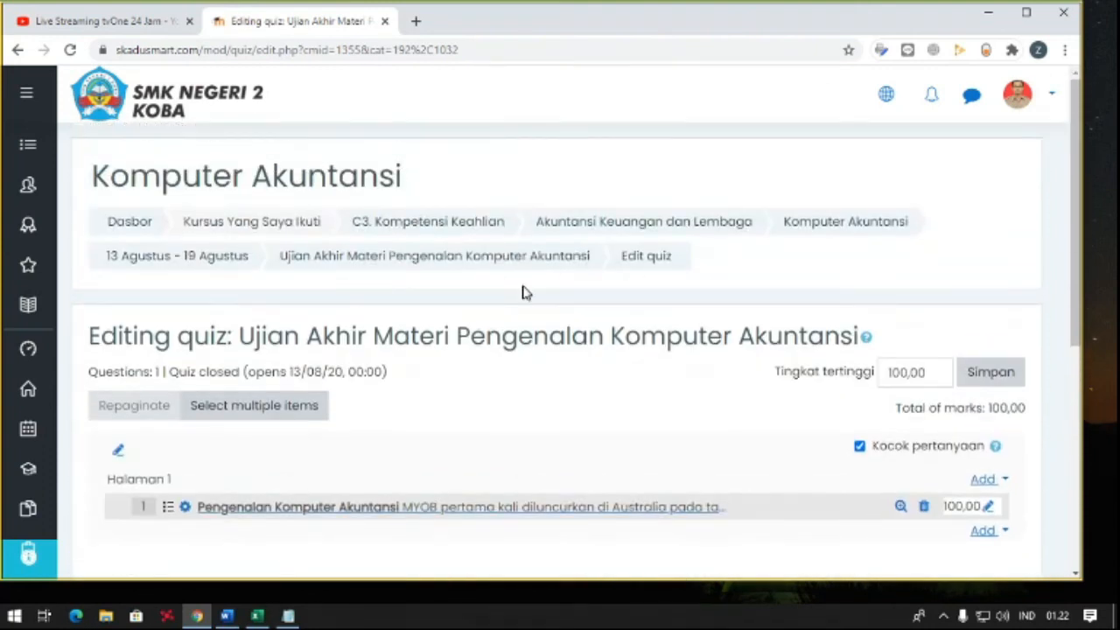
click(475, 267)
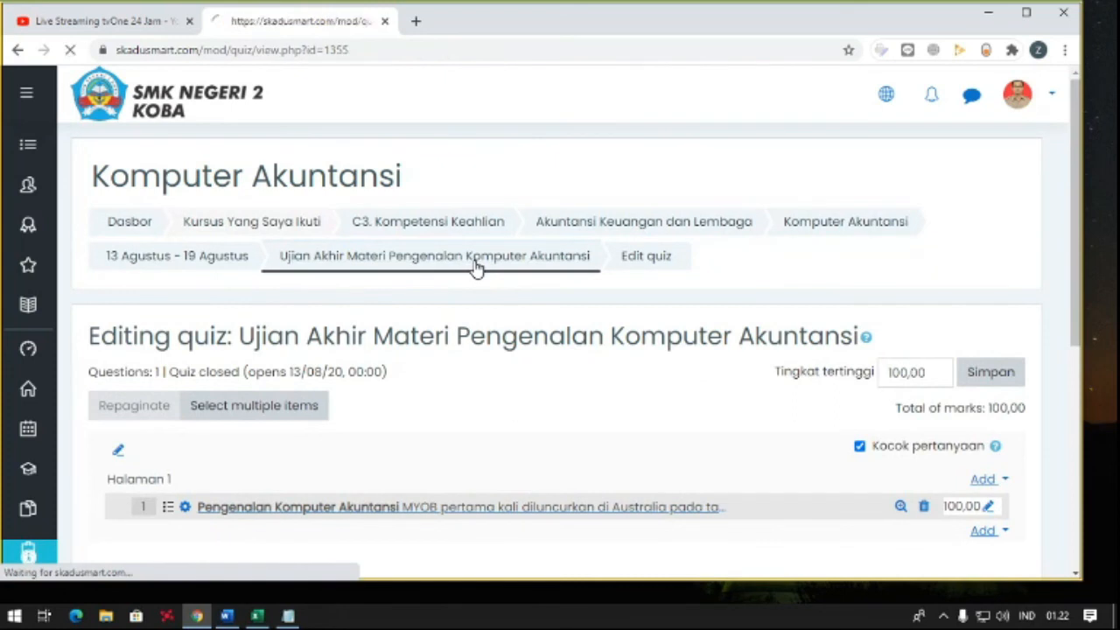
scroll(475, 266, down, 3)
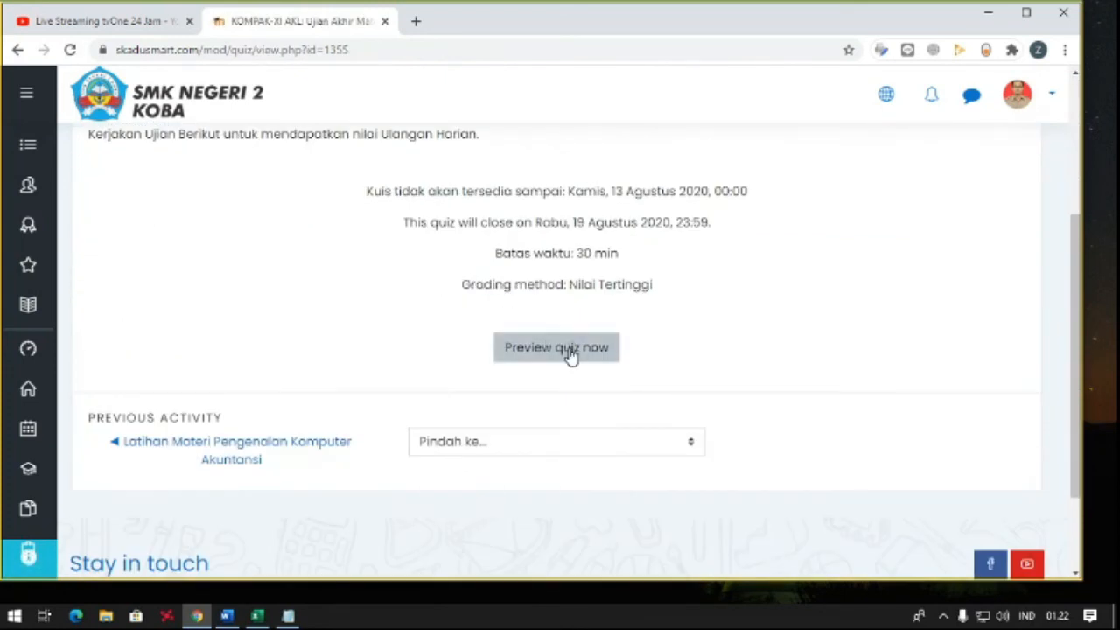
click(570, 351)
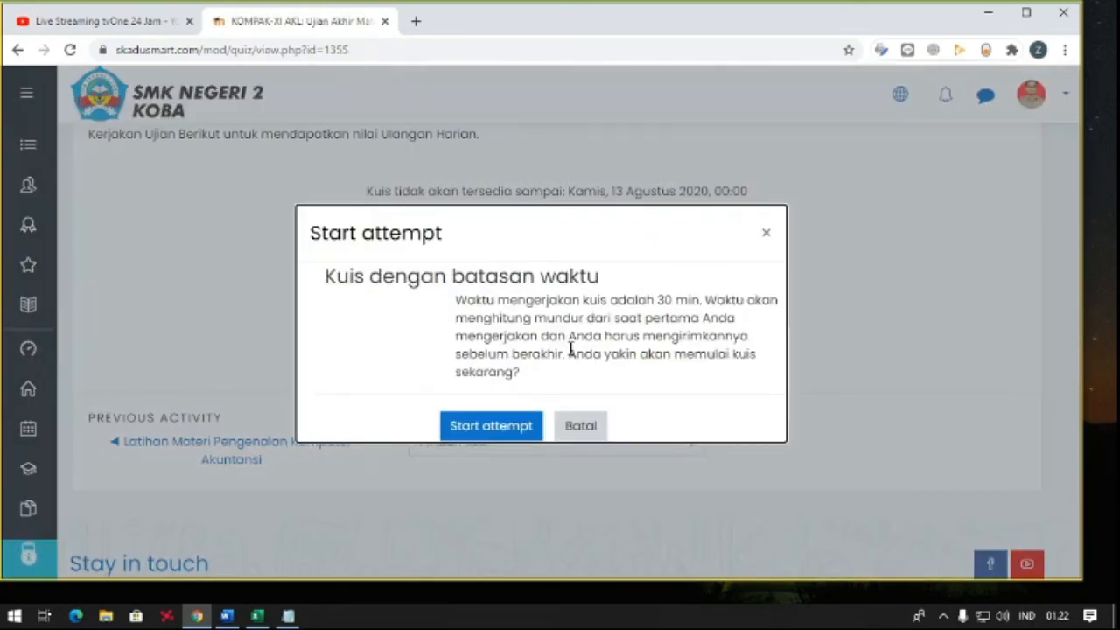
click(491, 426)
- Examine the quiz preview: the MYOB question, its answer choices, the remaining time and the quiz navigation
scroll(510, 350, down, 3)
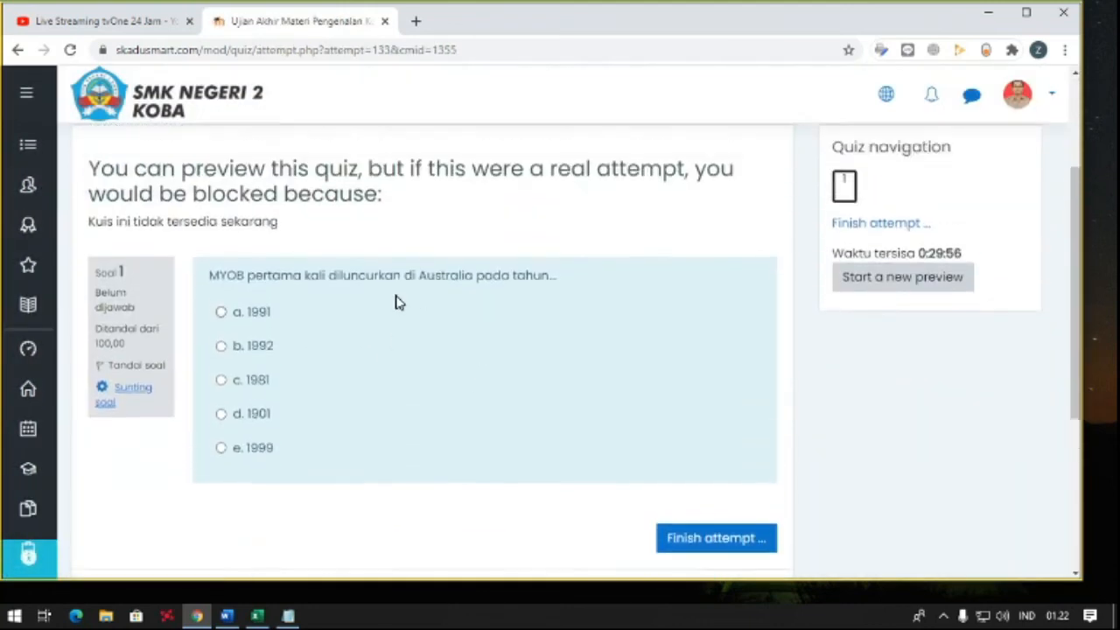
scroll(394, 303, up, 1)
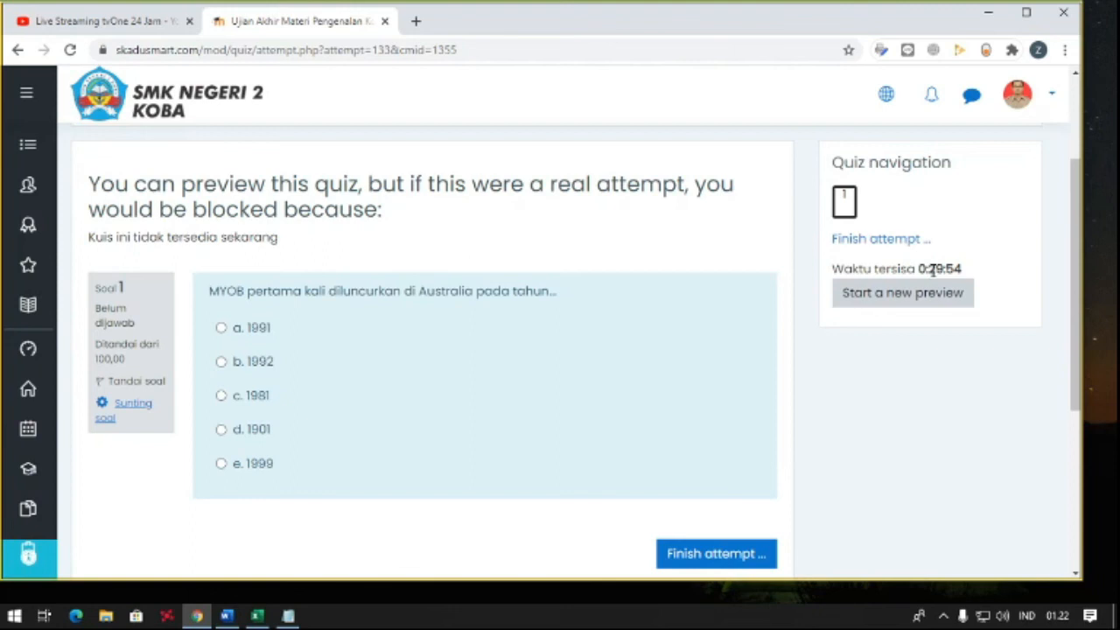
scroll(310, 319, down, 1)
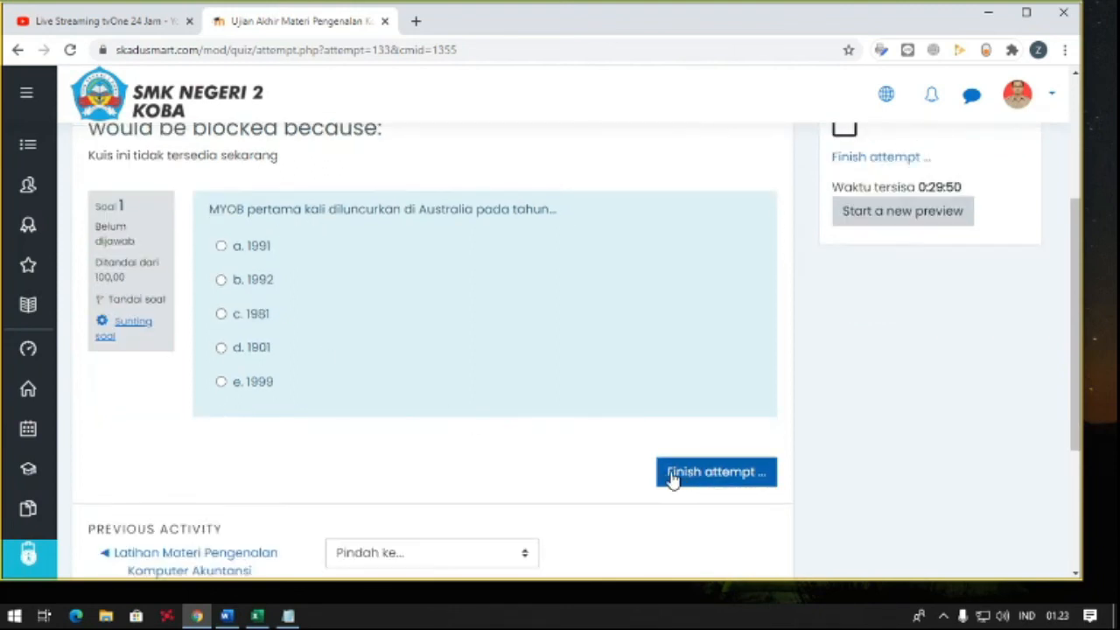
scroll(690, 474, up, 1)
scroll(655, 449, down, 1)
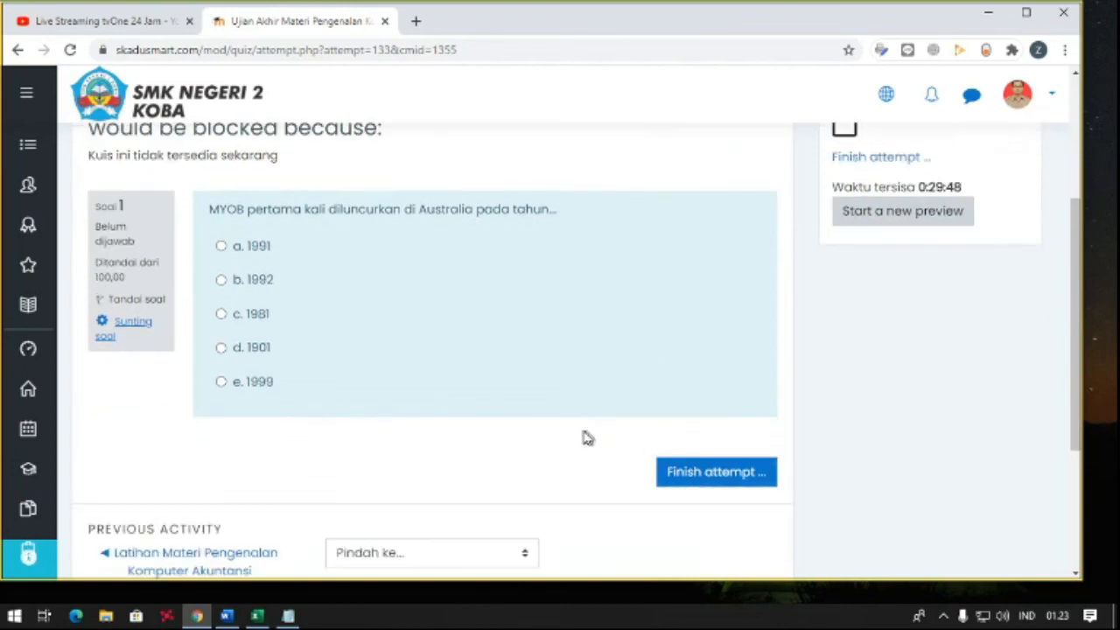
scroll(570, 437, up, 1)
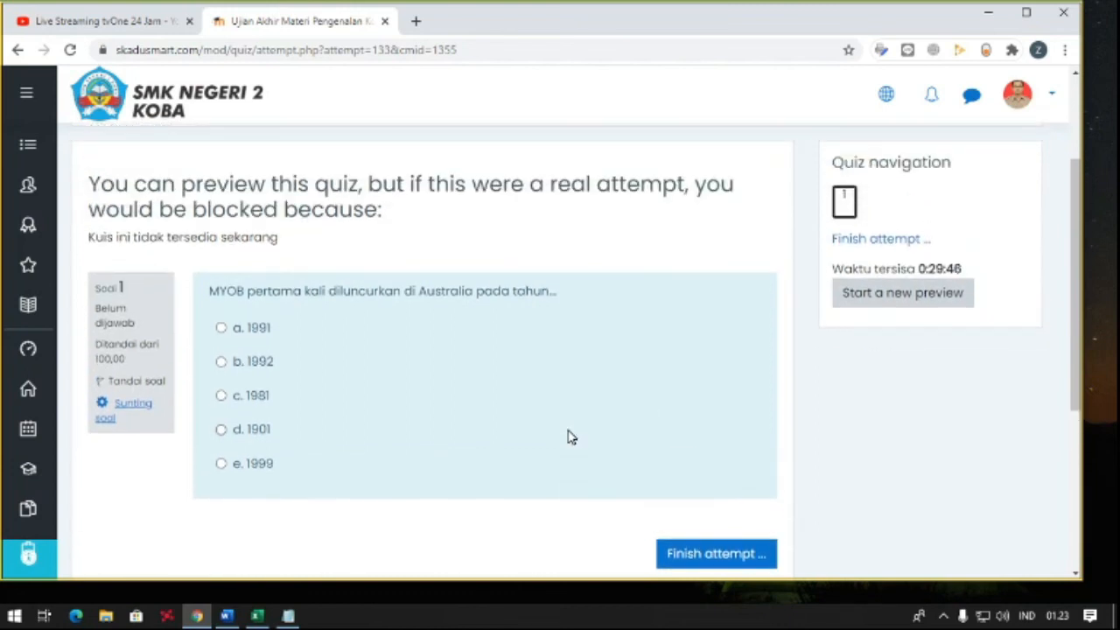
scroll(569, 421, down, 1)
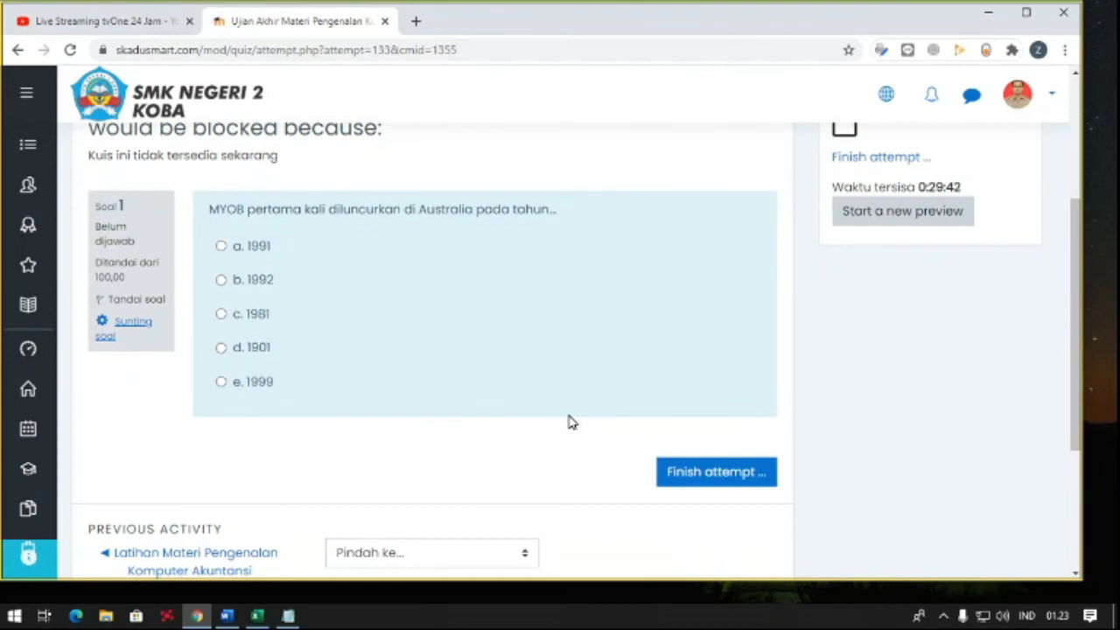
scroll(570, 423, up, 1)
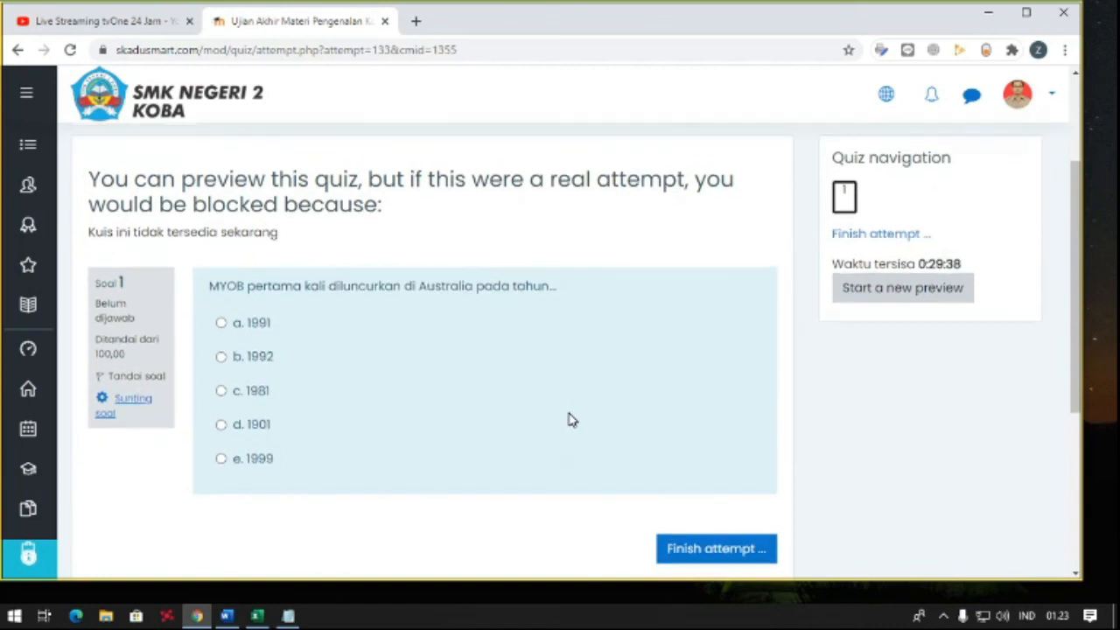
scroll(569, 421, down, 1)
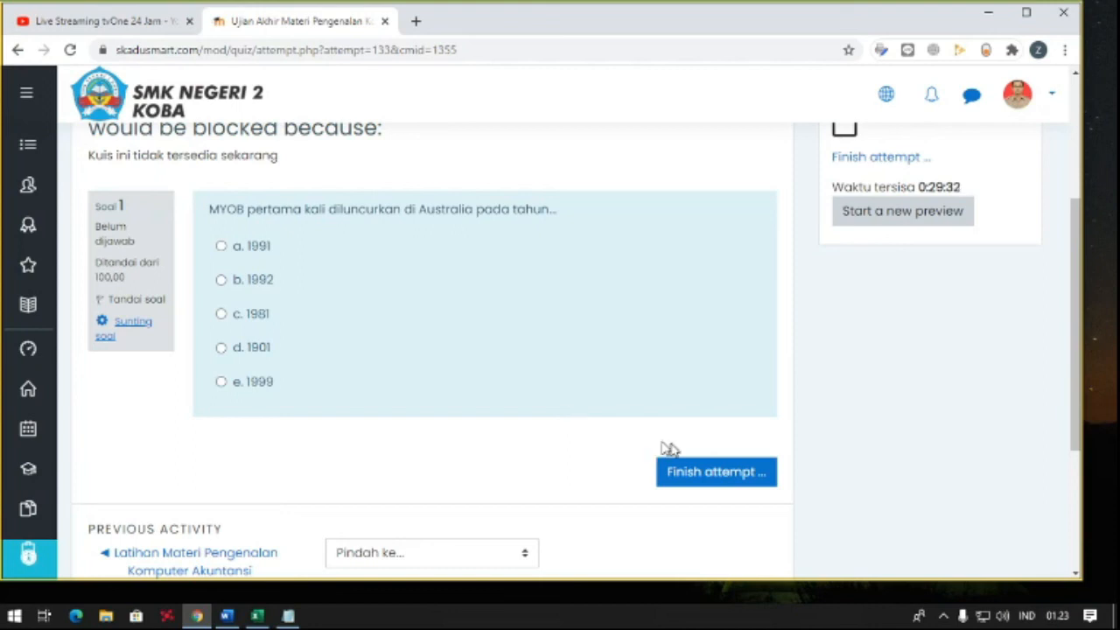
scroll(617, 428, up, 1)
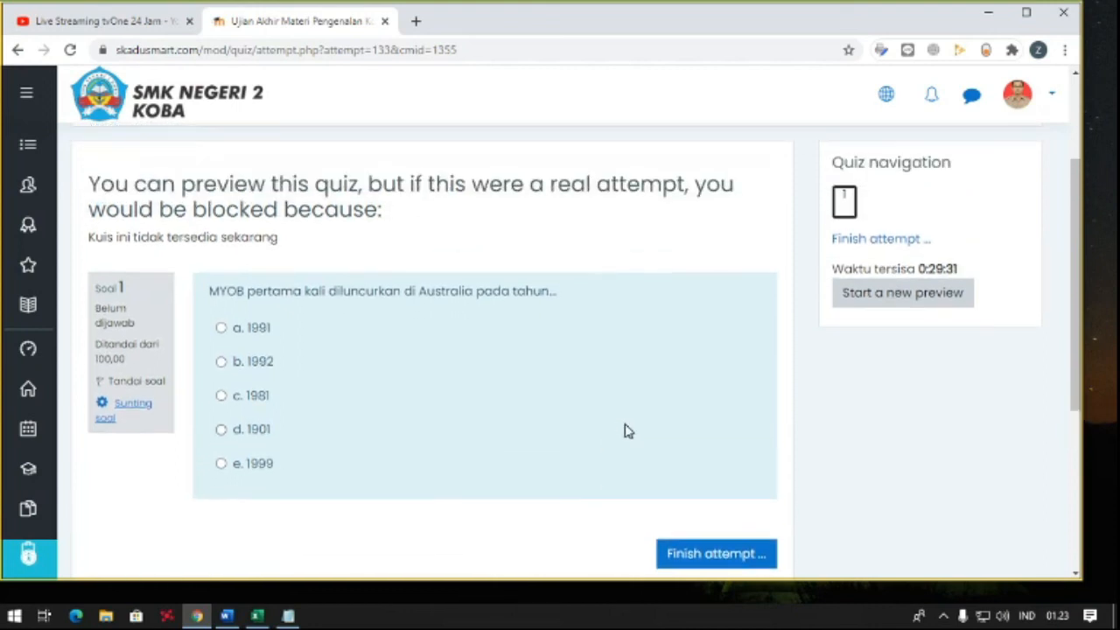
- Return from the quiz preview to the course's 13 Agustus - 19 Agustus section and turn off the course editing mode
click(26, 93)
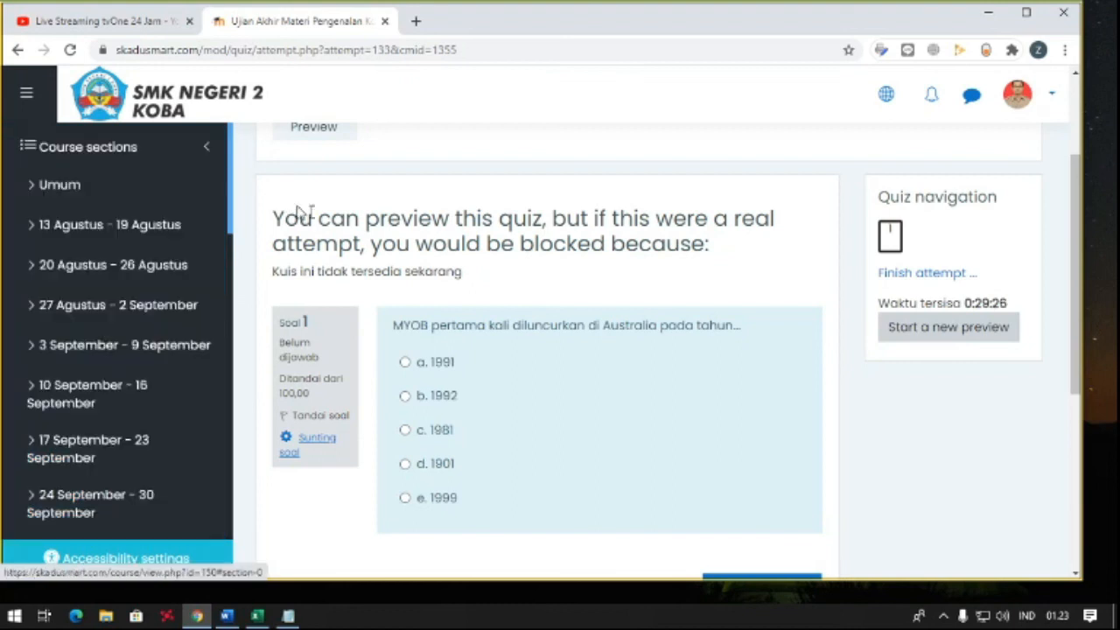
scroll(302, 213, up, 2)
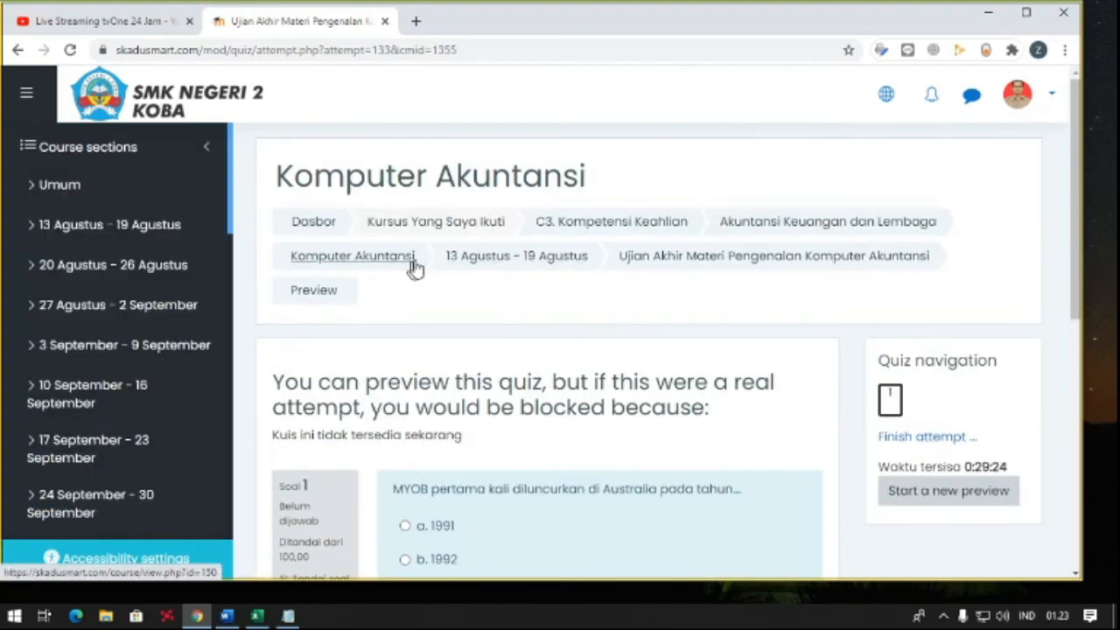
click(487, 266)
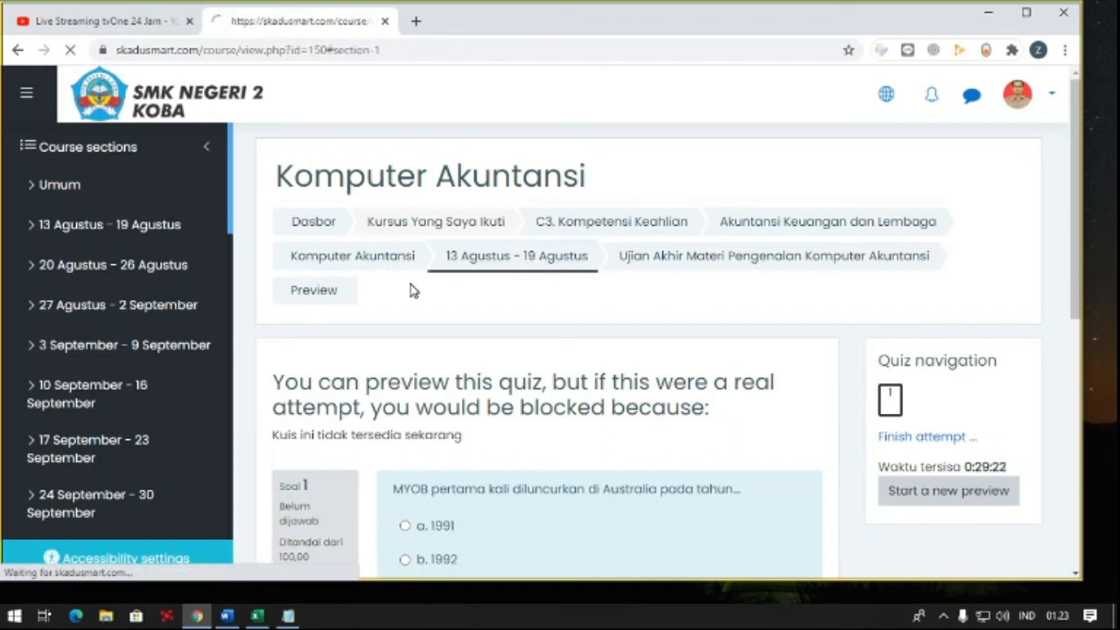
scroll(617, 282, up, 7)
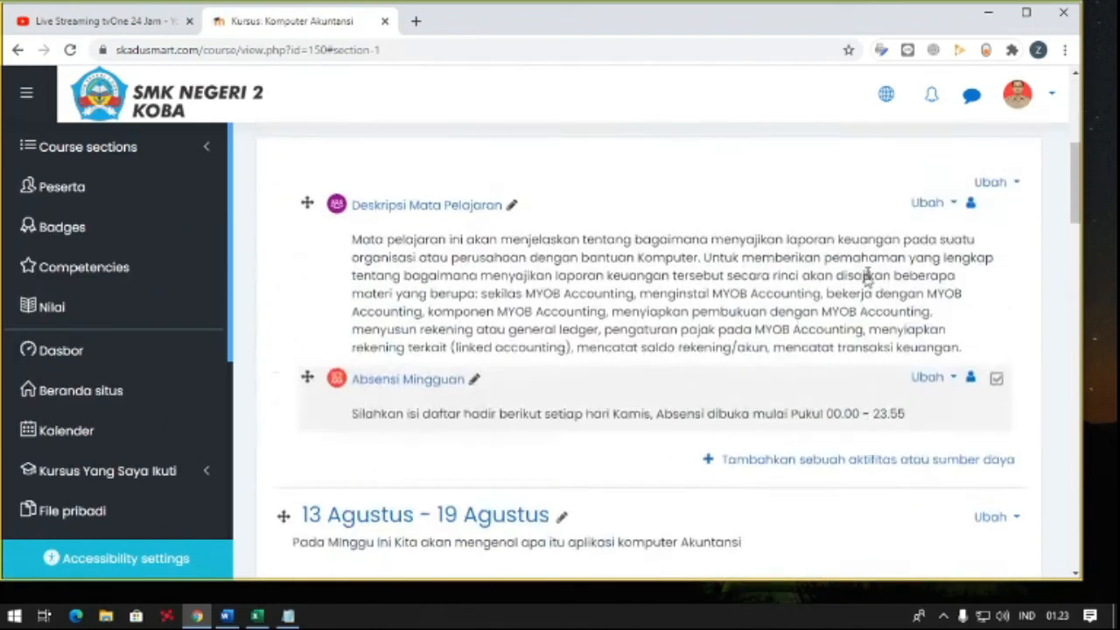
click(908, 292)
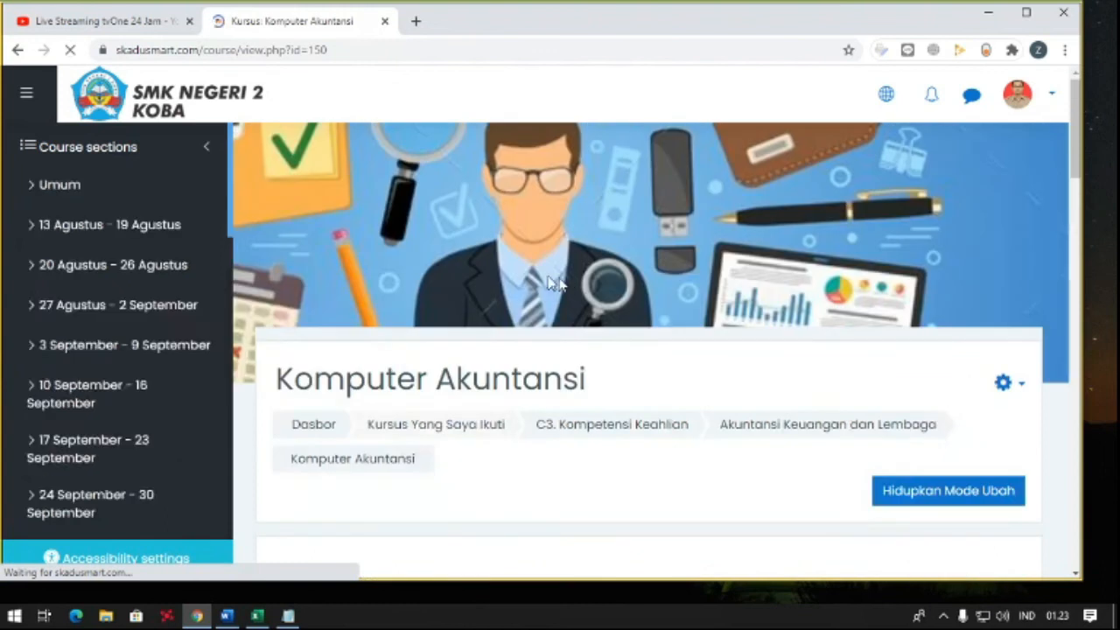
- Review the Komputer Akuntansi course page, checking the 13 Agustus - 19 Agustus module, videos, exercise and final exam, plus the course description and weekly attendance
scroll(487, 270, down, 8)
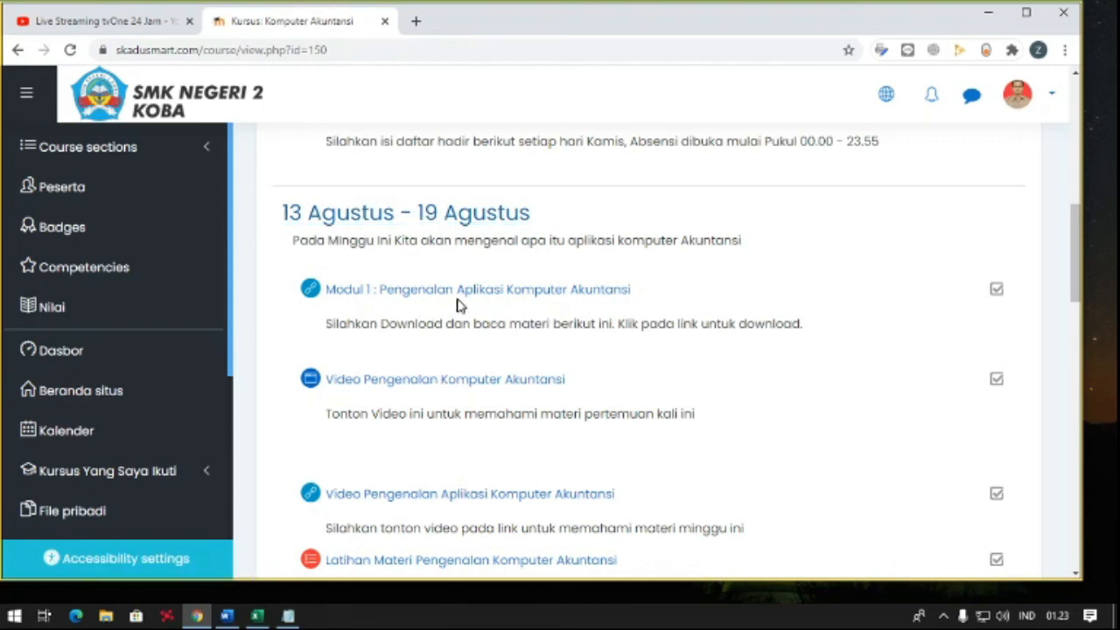
scroll(464, 390, down, 1)
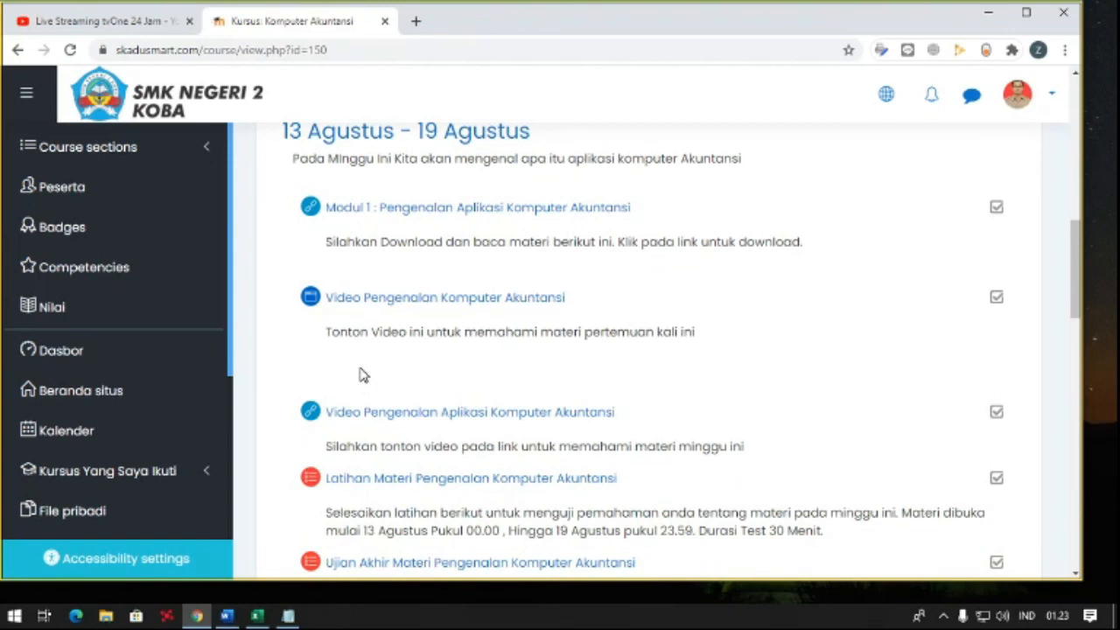
scroll(363, 373, down, 1)
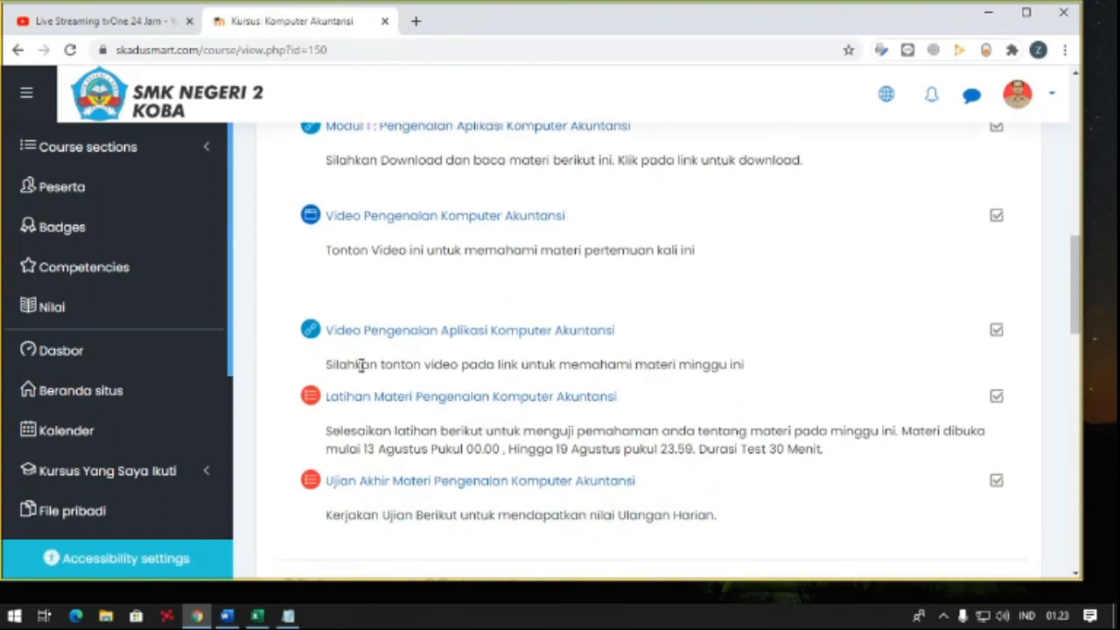
scroll(359, 365, up, 2)
scroll(360, 365, down, 2)
scroll(349, 366, down, 1)
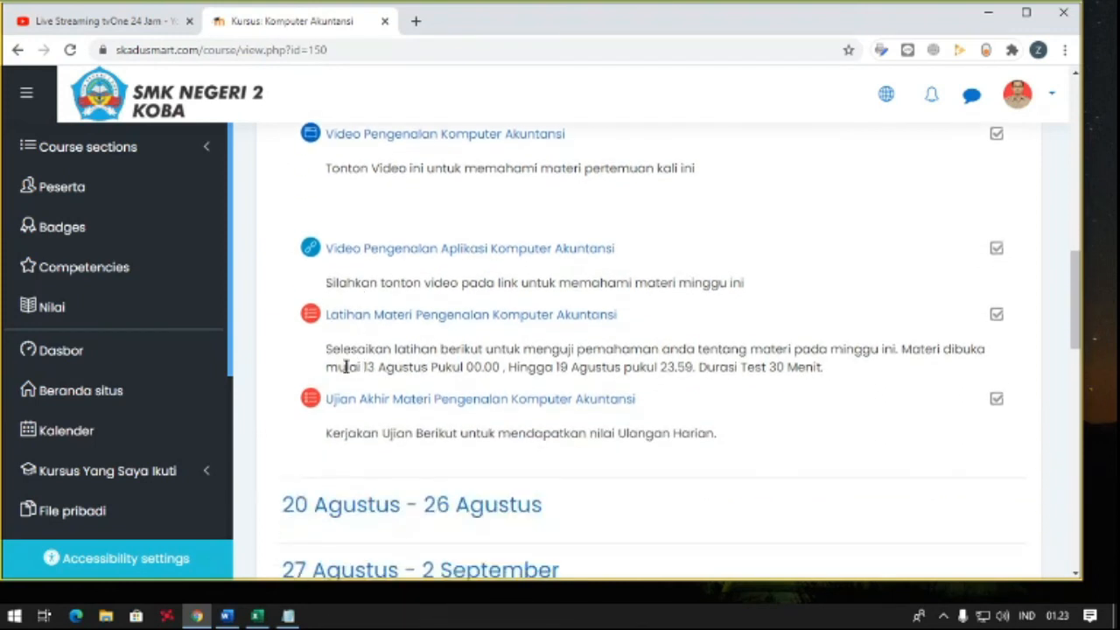
scroll(360, 366, up, 2)
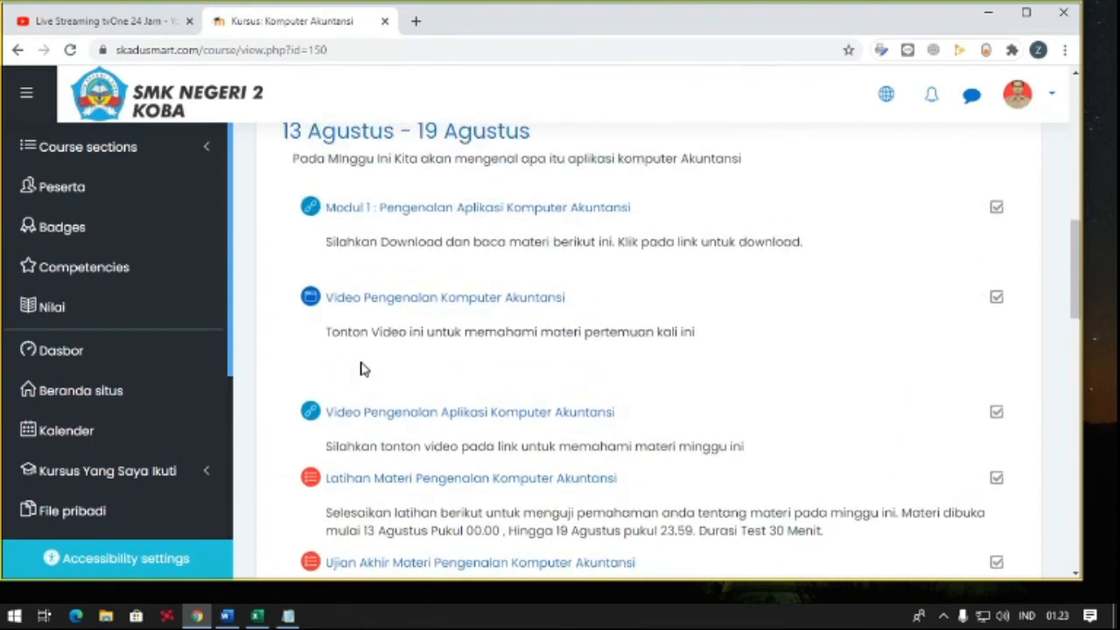
scroll(363, 368, up, 1)
scroll(363, 368, down, 1)
scroll(401, 289, down, 1)
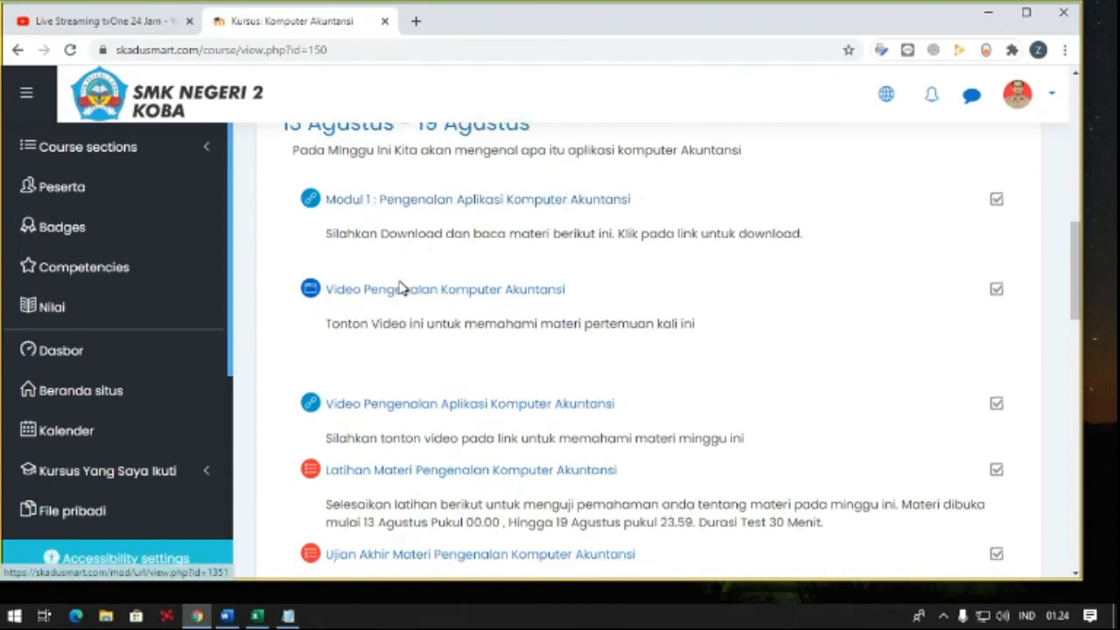
scroll(401, 288, down, 3)
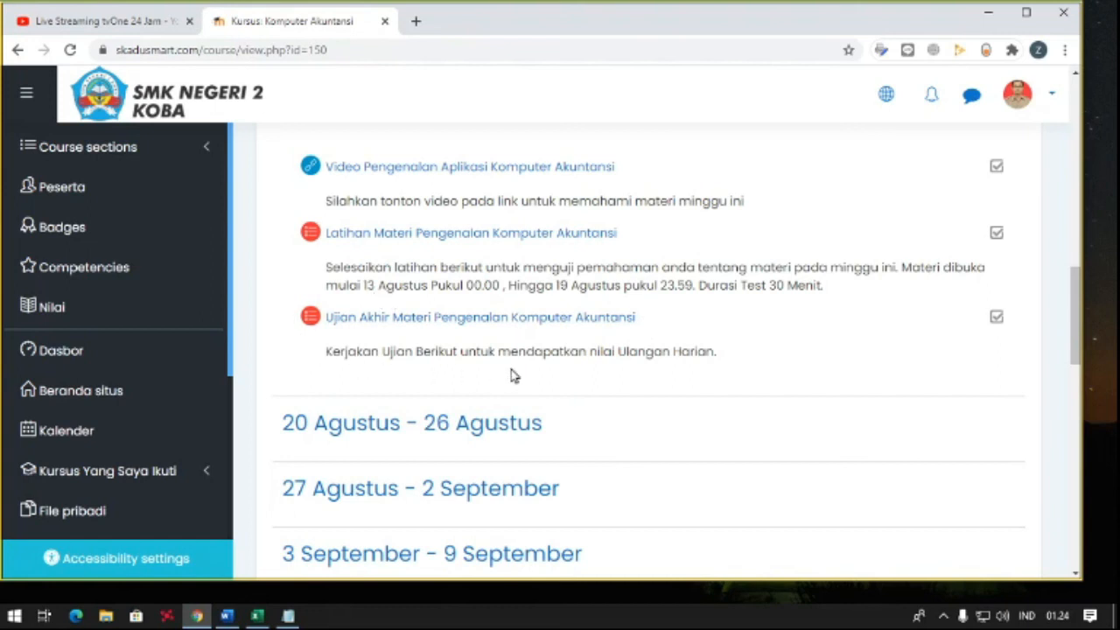
scroll(513, 375, up, 4)
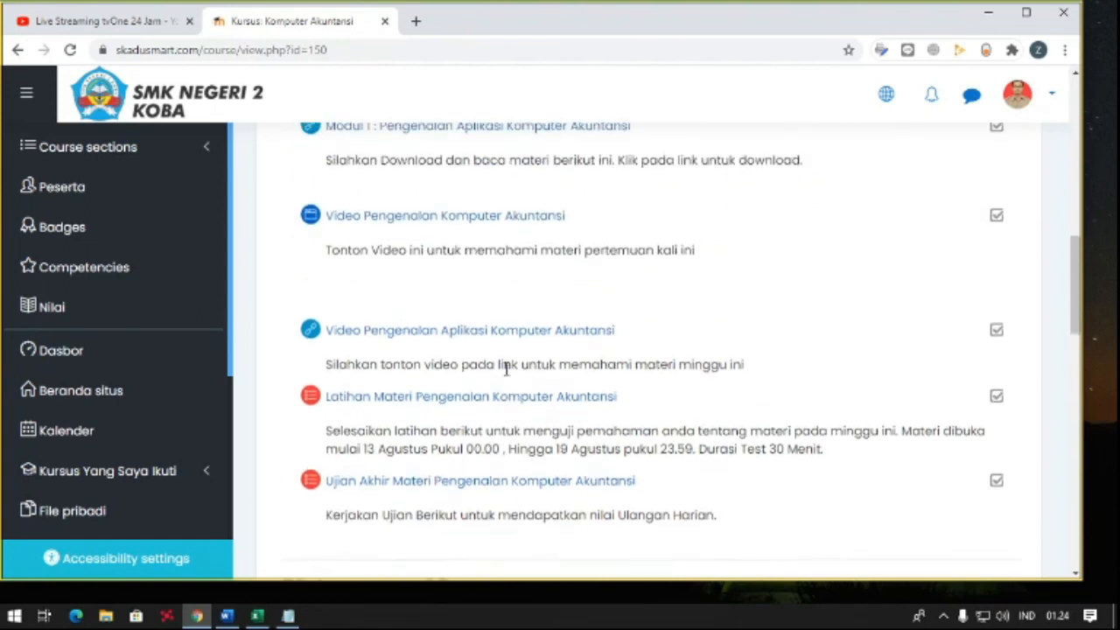
scroll(506, 376, down, 2)
scroll(331, 278, up, 1)
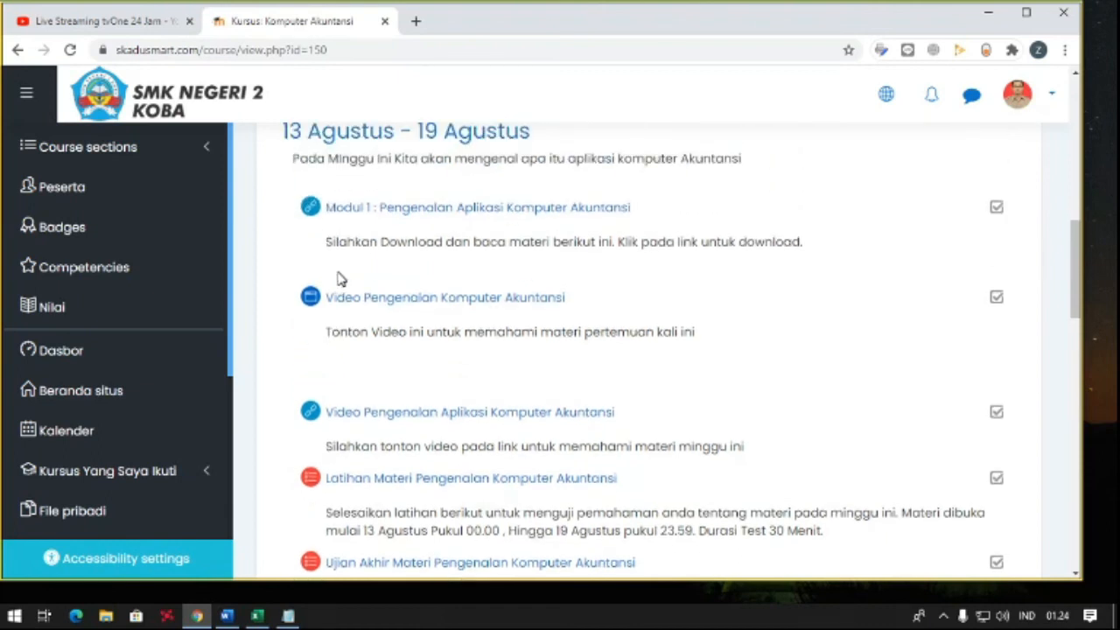
scroll(339, 275, up, 1)
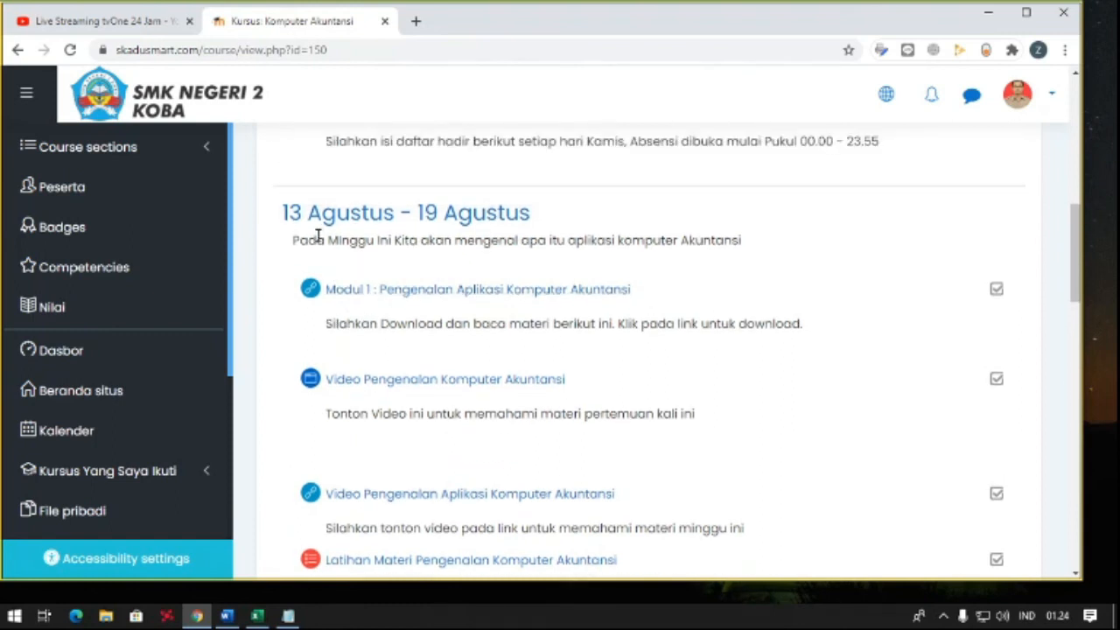
scroll(419, 275, up, 1)
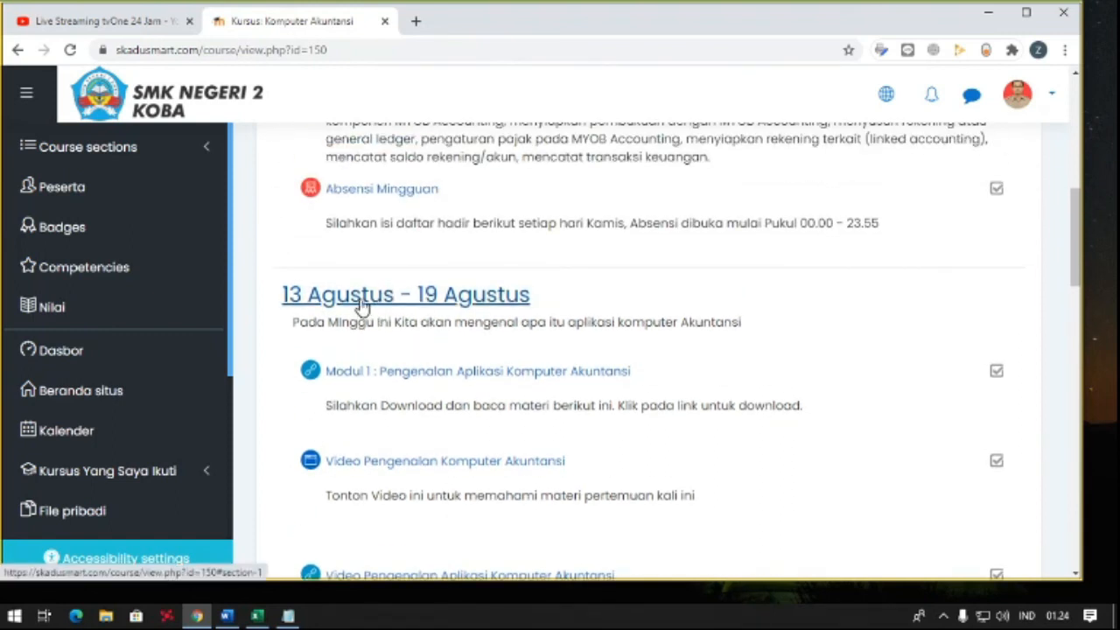
scroll(361, 303, down, 1)
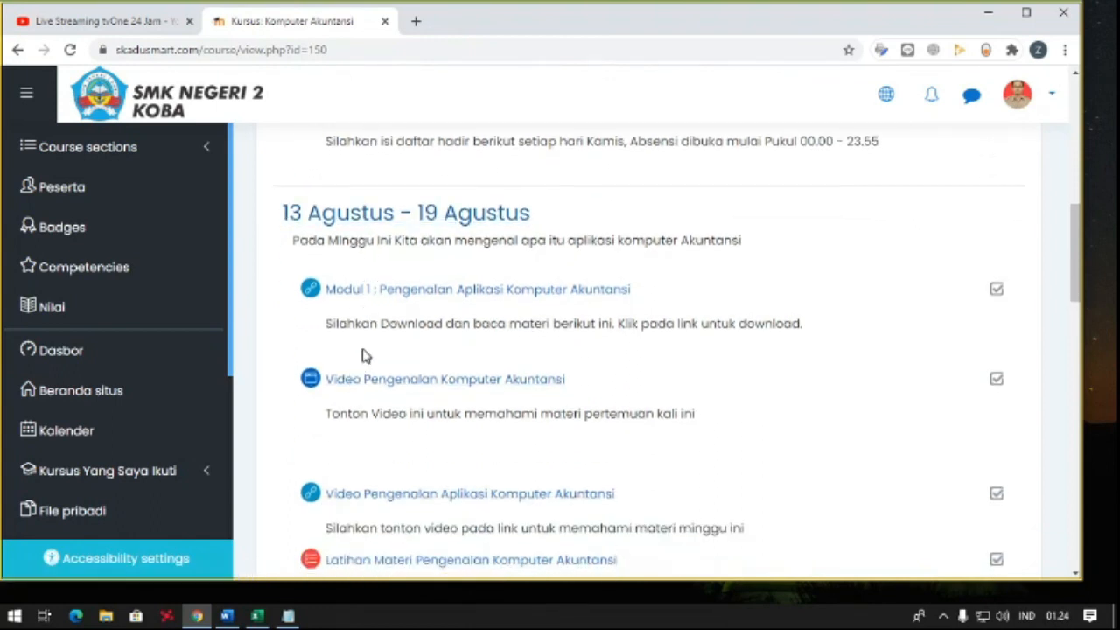
scroll(365, 354, down, 1)
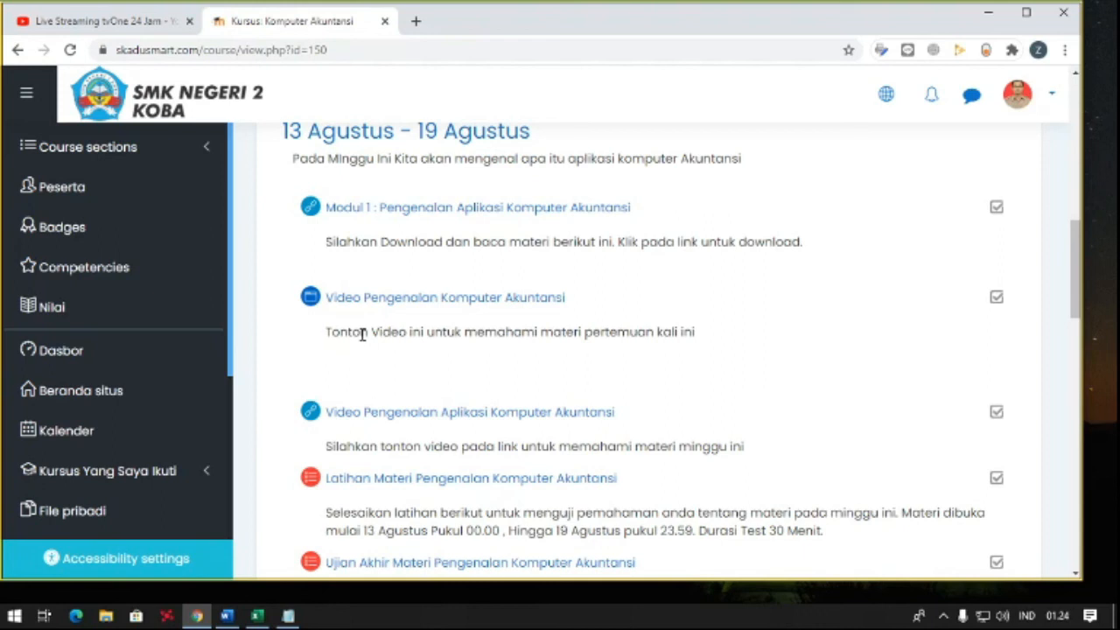
scroll(362, 334, up, 1)
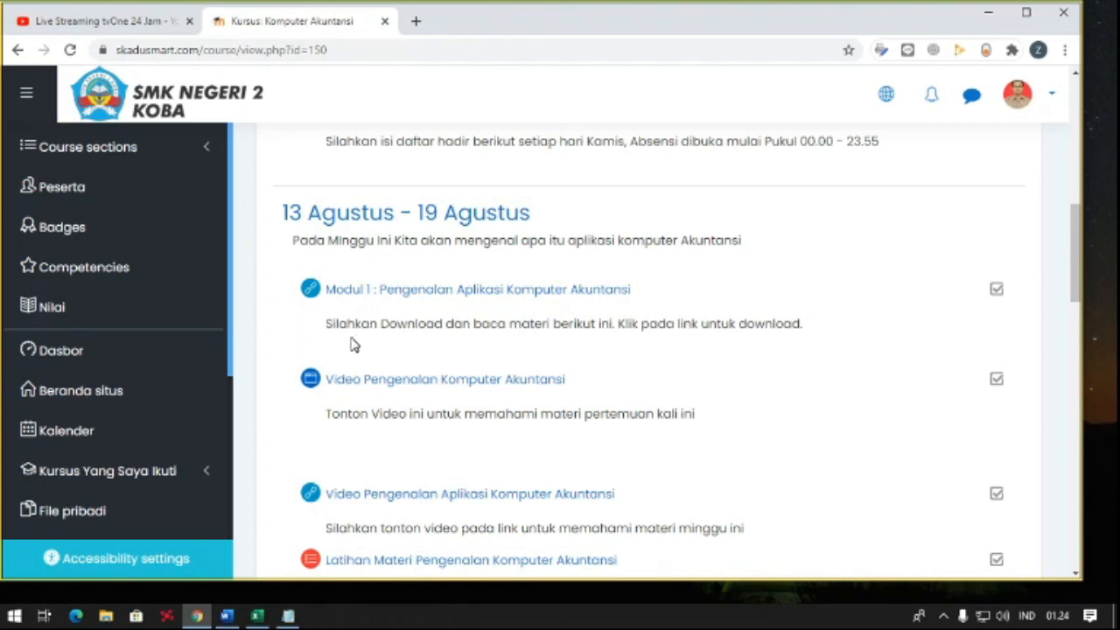
scroll(355, 344, up, 5)
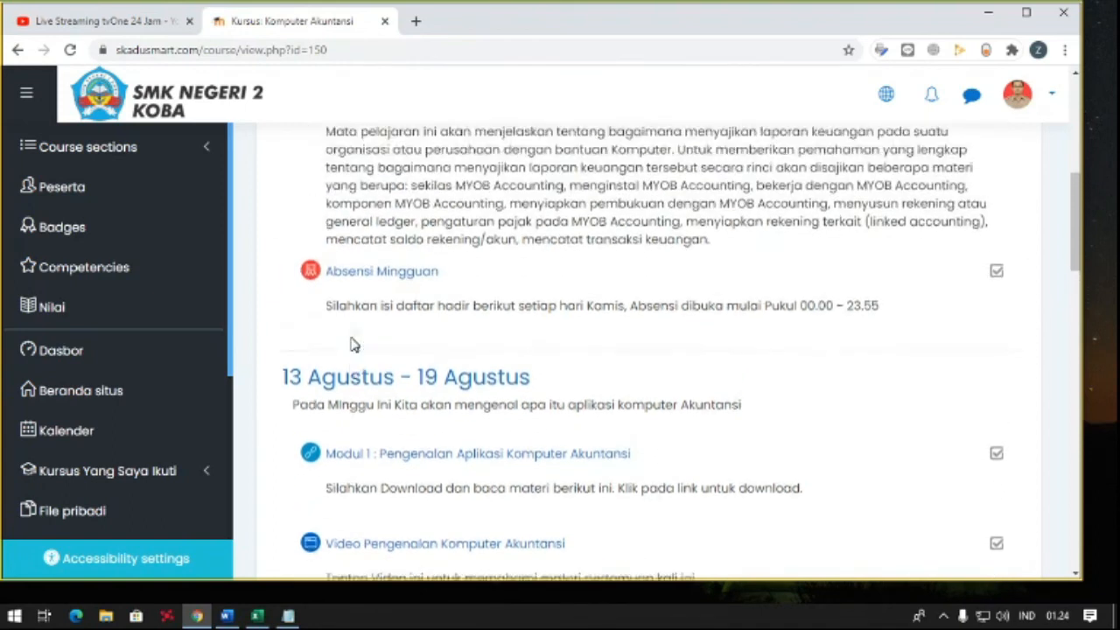
scroll(354, 344, up, 1)
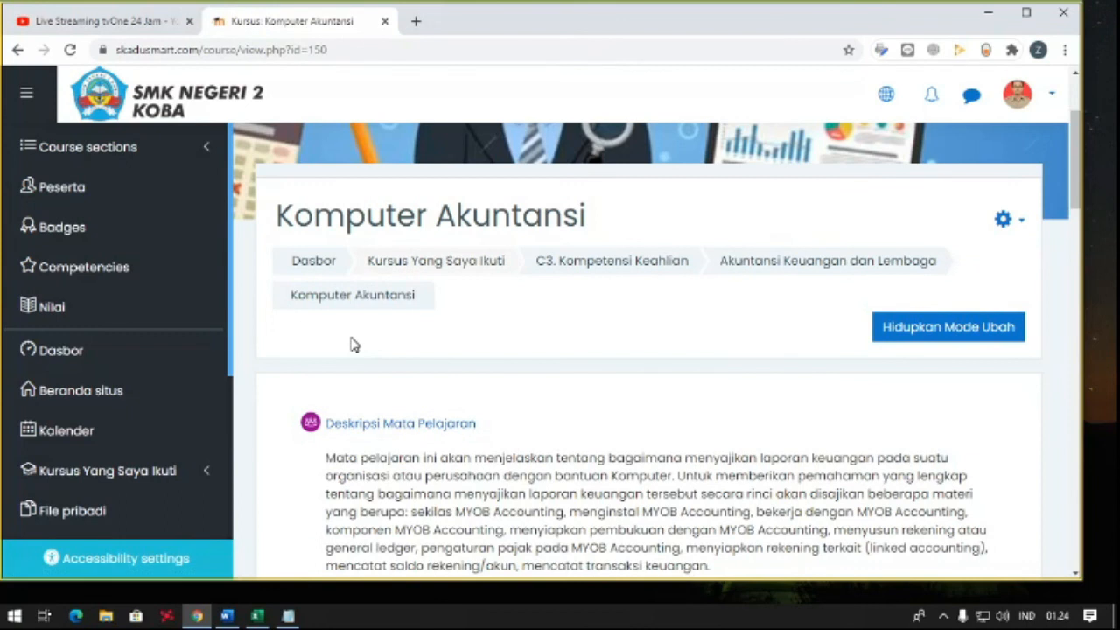
scroll(354, 343, up, 2)
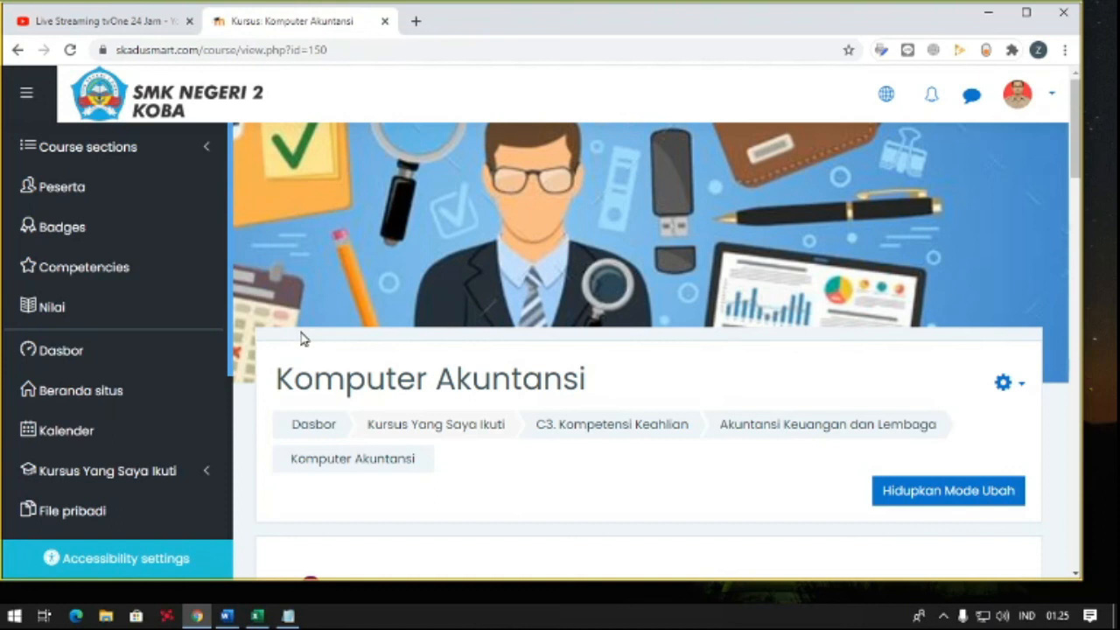
scroll(302, 338, down, 3)
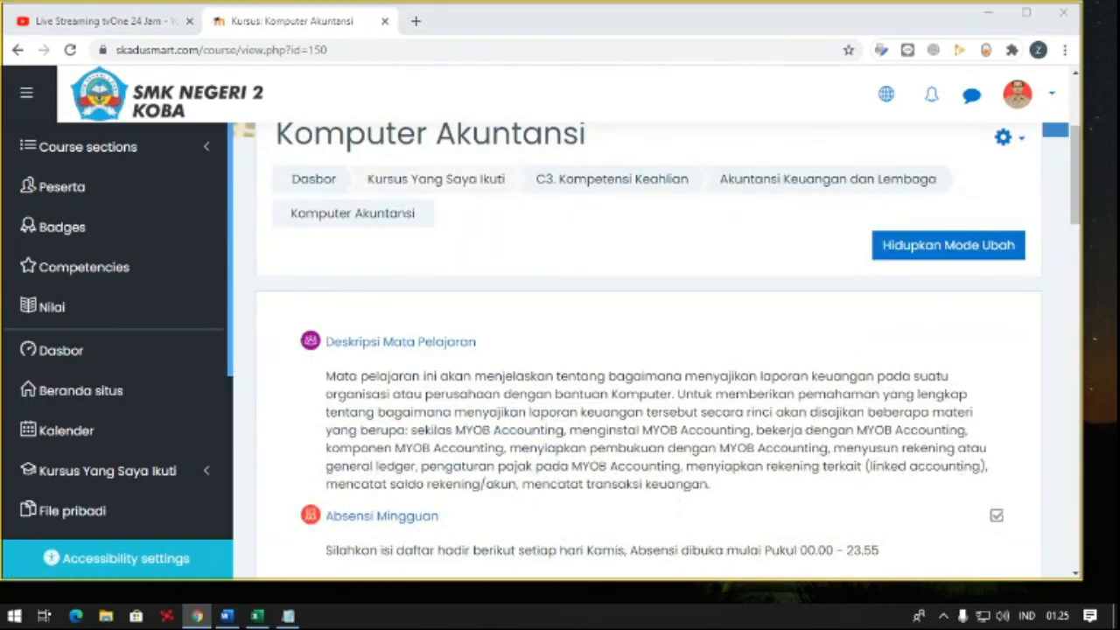